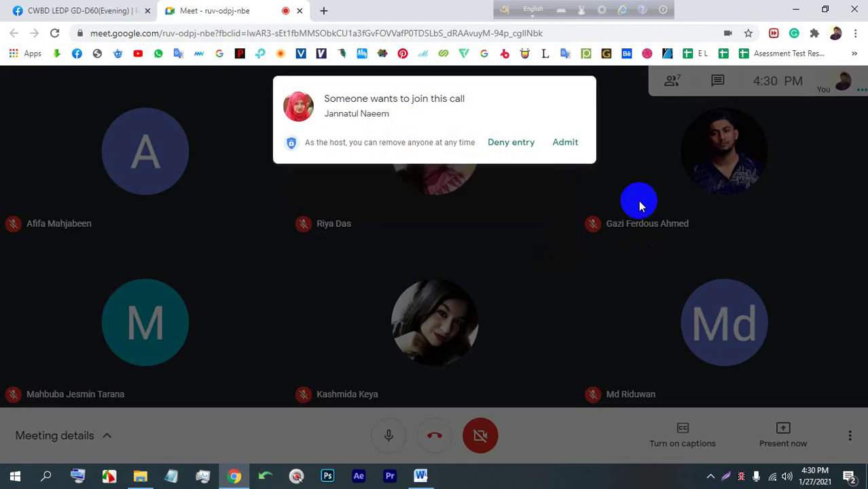
Admit the two waiting participants to the call and present the entire screen to the meeting, with the sharing notice hidden.
{"action": "left_click", "coordinate": [574, 144]}
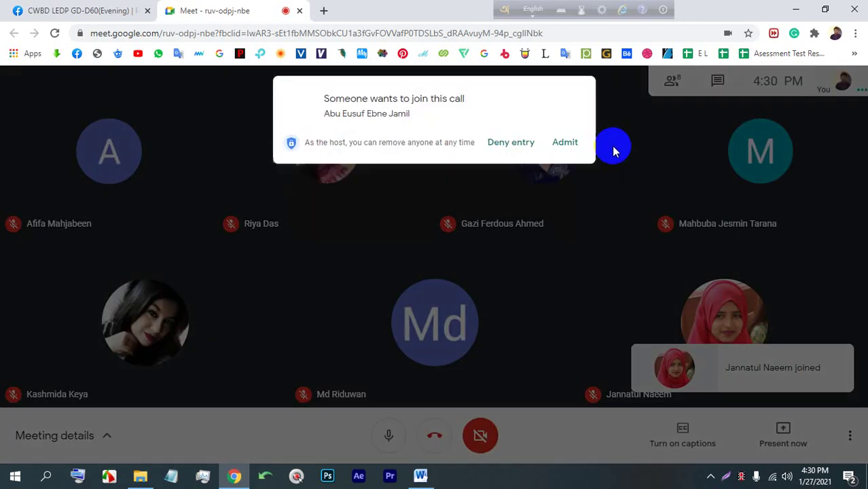
{"action": "left_click", "coordinate": [567, 148]}
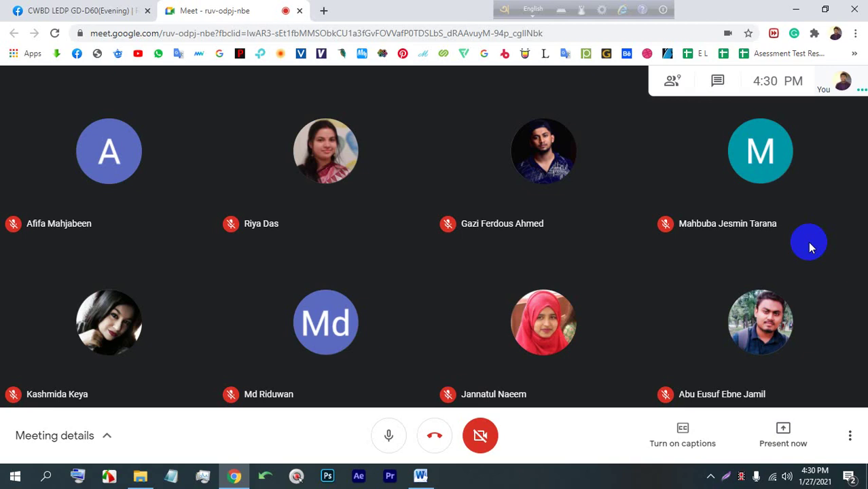
{"action": "left_click", "coordinate": [782, 429]}
{"action": "left_click", "coordinate": [759, 319]}
{"action": "left_click", "coordinate": [368, 194]}
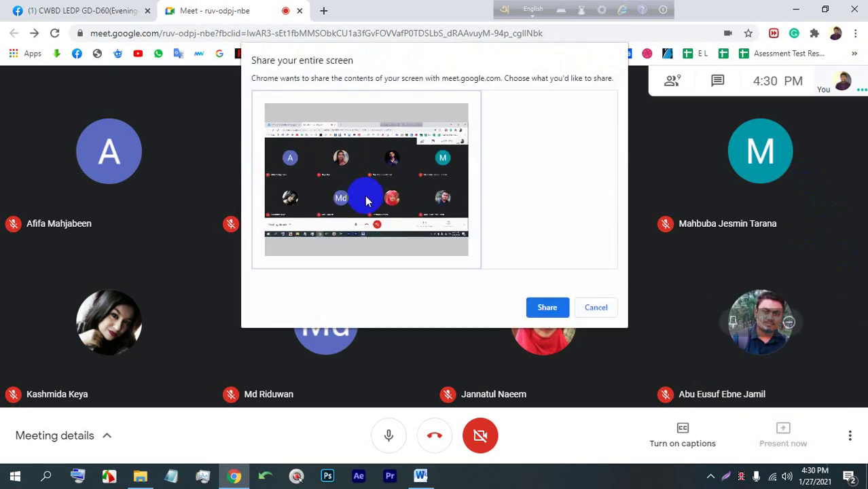
{"action": "left_click", "coordinate": [545, 307]}
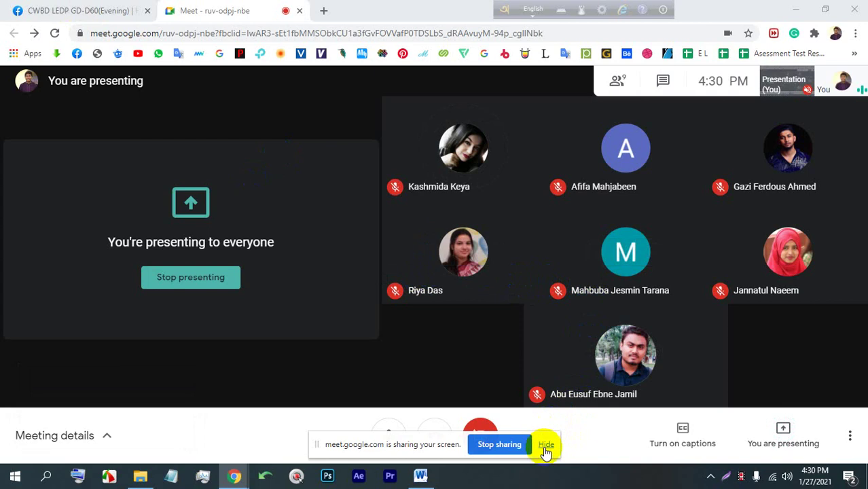
{"action": "left_click", "coordinate": [546, 450]}
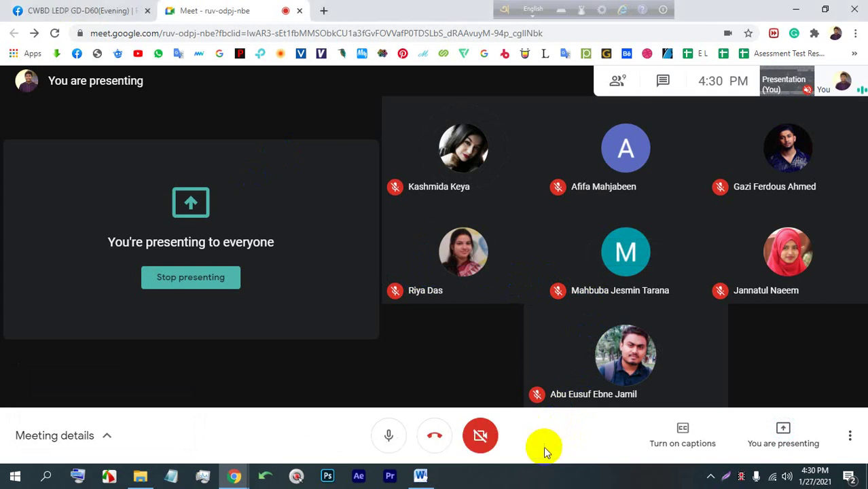
Find the shoe sale banner posted in the CWBD LEDP GD-D60(Evening) Facebook group and view it enlarged.
{"action": "left_click", "coordinate": [85, 7]}
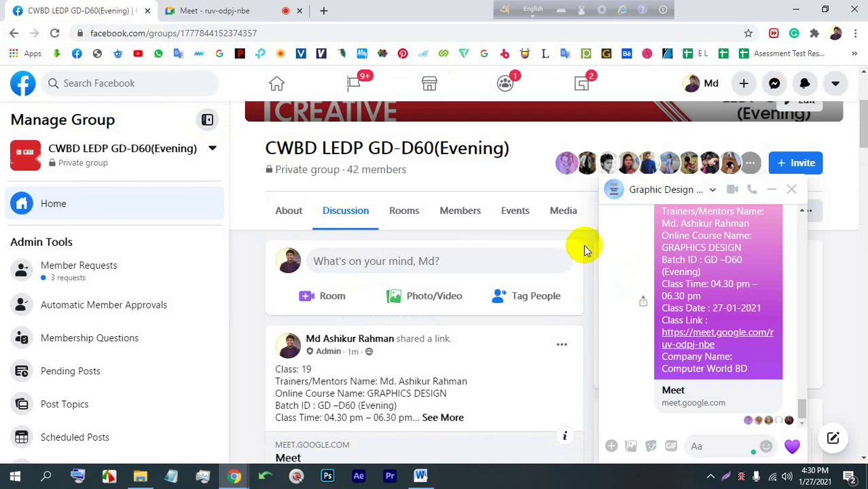
{"action": "scroll", "coordinate": [407, 306], "scroll_direction": "down", "scroll_amount": 5}
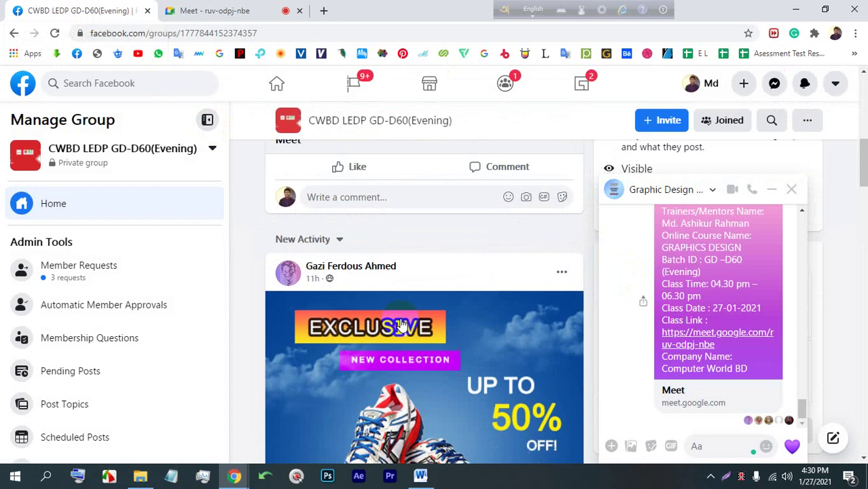
{"action": "scroll", "coordinate": [404, 316], "scroll_direction": "down", "scroll_amount": 5}
{"action": "scroll", "coordinate": [407, 309], "scroll_direction": "up", "scroll_amount": 3}
{"action": "left_click", "coordinate": [416, 287]}
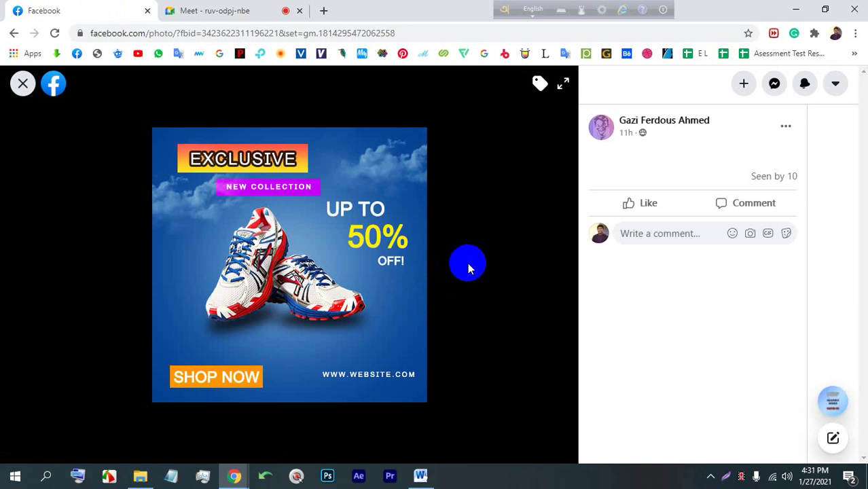
Admit two more waiting participants to the Meet call, returning to the enlarged shoe banner on Facebook after each.
{"action": "left_click", "coordinate": [204, 9]}
{"action": "left_click", "coordinate": [561, 142]}
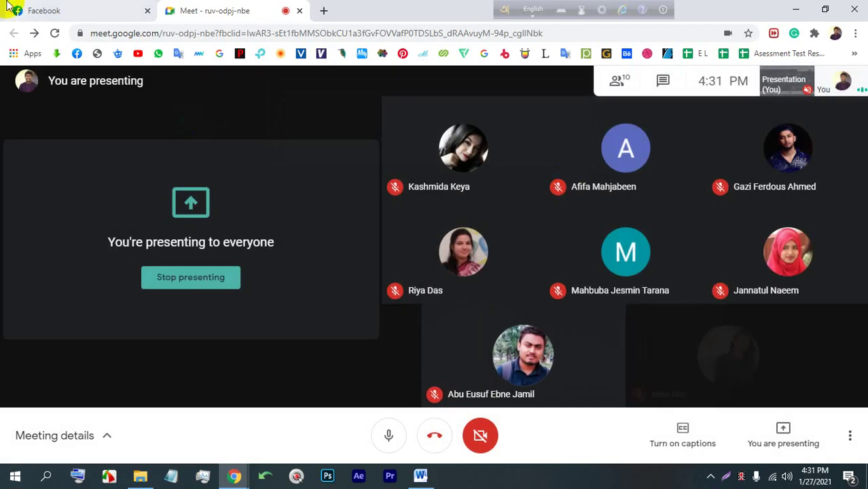
{"action": "left_click", "coordinate": [9, 6]}
{"action": "left_click", "coordinate": [229, 6]}
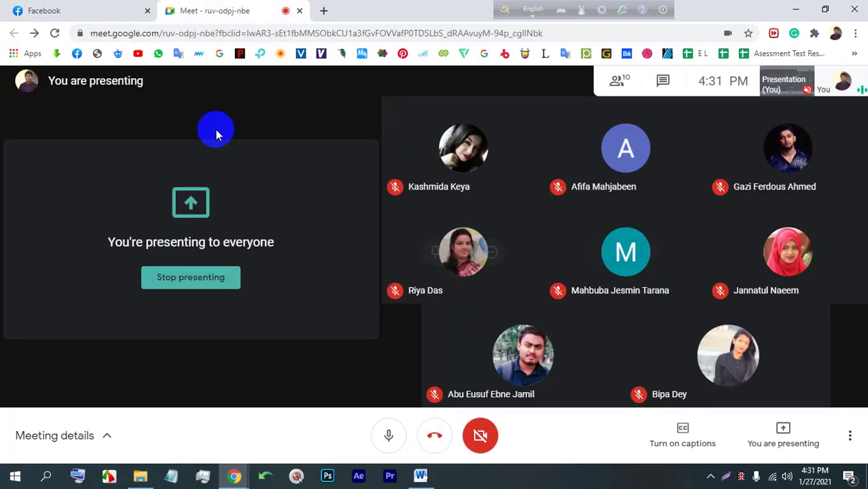
{"action": "left_click", "coordinate": [63, 6]}
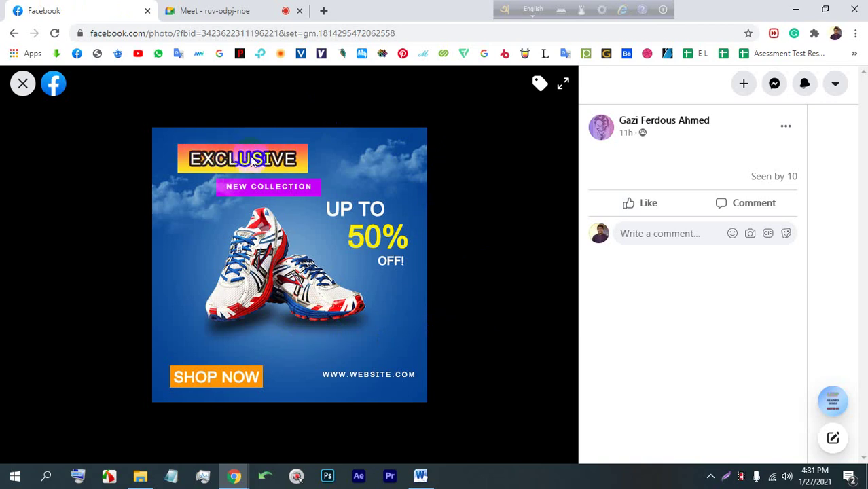
{"action": "left_click", "coordinate": [217, 10]}
{"action": "left_click", "coordinate": [555, 143]}
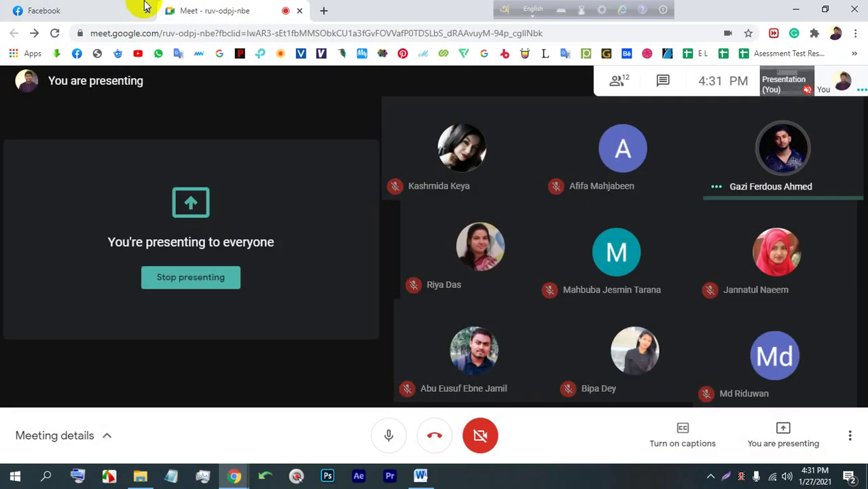
{"action": "left_click", "coordinate": [145, 8]}
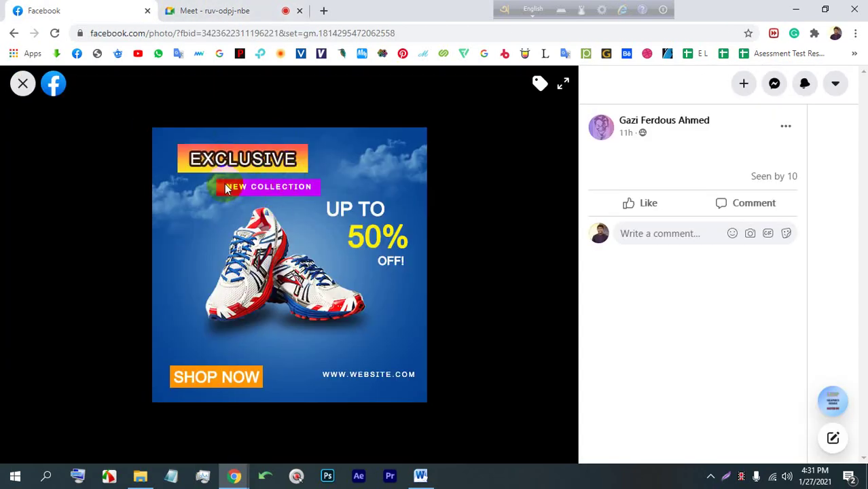
Leave the shoe banner and examine the enlarged picture of the green petal flower from the group feed.
{"action": "left_click", "coordinate": [22, 83]}
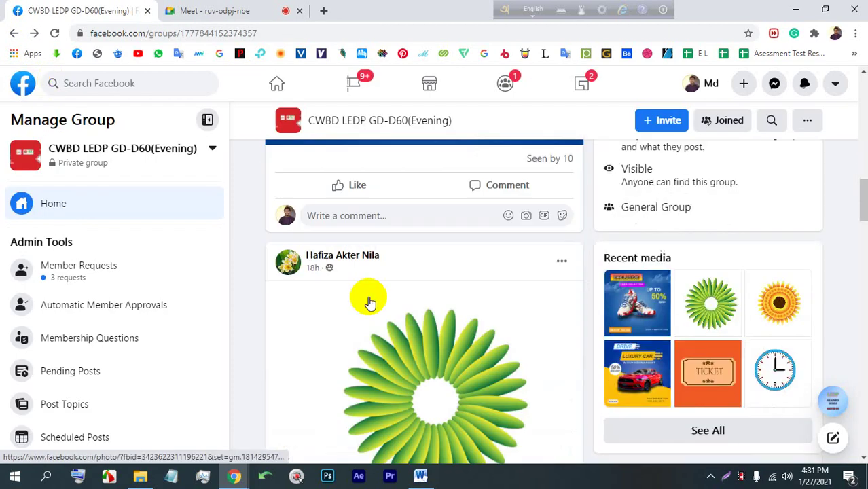
{"action": "scroll", "coordinate": [377, 285], "scroll_direction": "down", "scroll_amount": 3}
{"action": "left_click", "coordinate": [401, 231]}
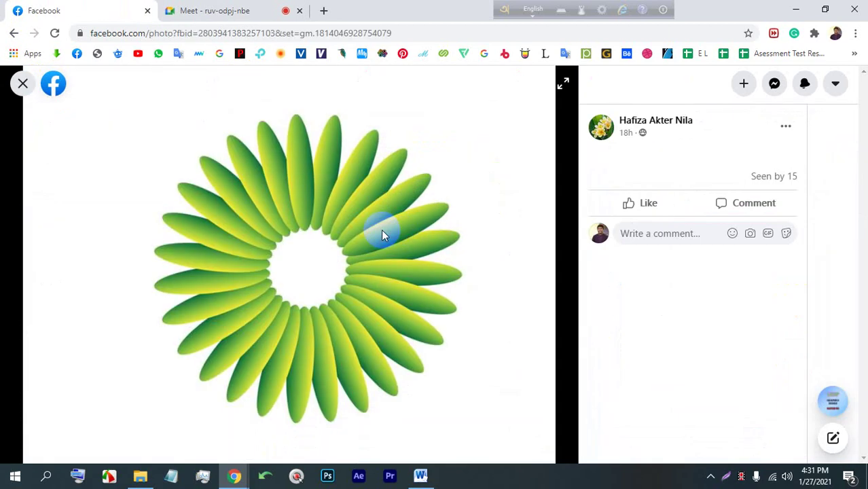
{"action": "left_click", "coordinate": [355, 267]}
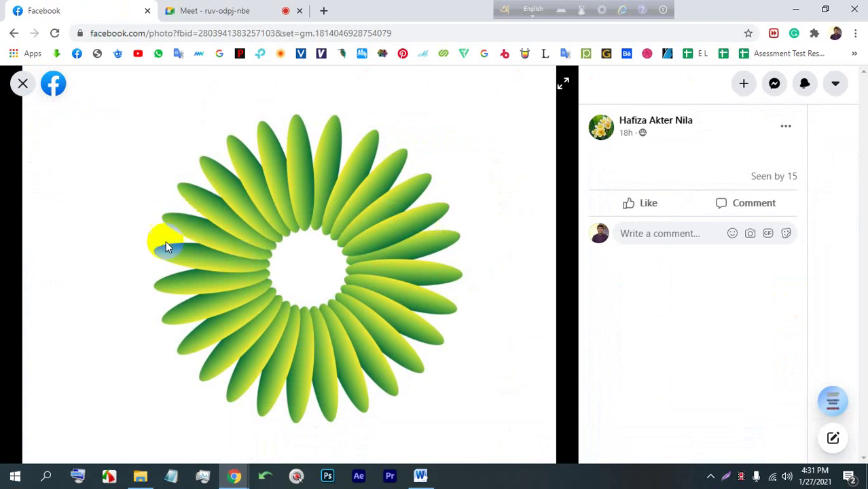
{"action": "left_click", "coordinate": [23, 83]}
Examine the enlarged picture of the yellow-orange sunflower with the brown centre from the group feed.
{"action": "scroll", "coordinate": [334, 291], "scroll_direction": "down", "scroll_amount": 4}
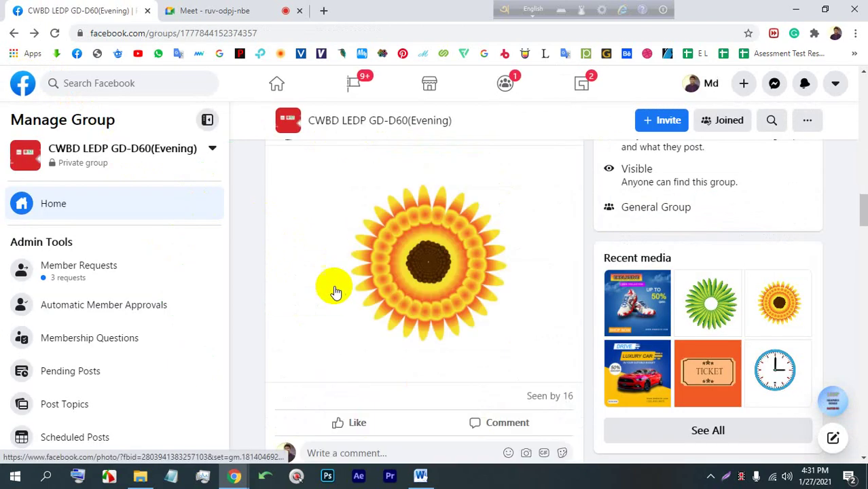
{"action": "left_click", "coordinate": [435, 252]}
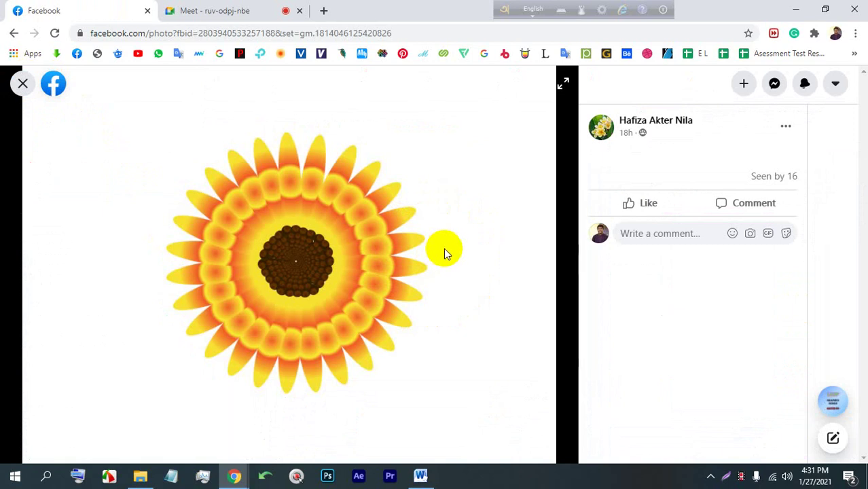
{"action": "left_click", "coordinate": [22, 83]}
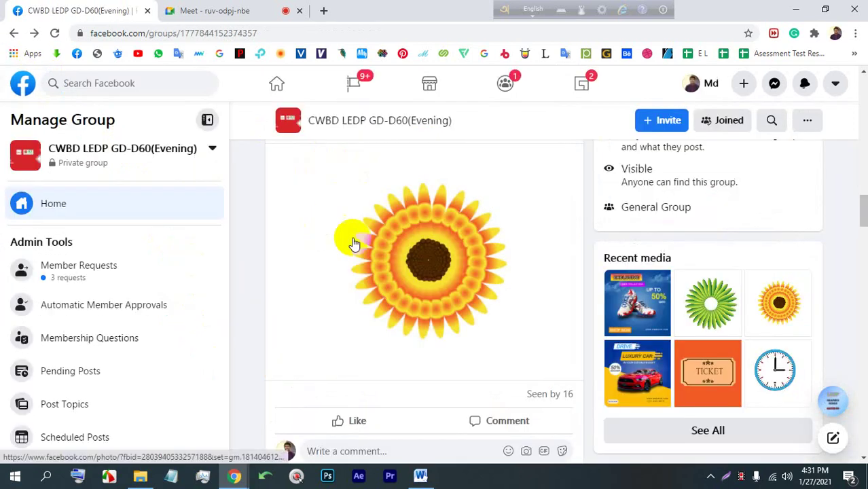
Open the luxury car banner from the group feed and like it.
{"action": "scroll", "coordinate": [424, 260], "scroll_direction": "down", "scroll_amount": 10}
{"action": "scroll", "coordinate": [423, 255], "scroll_direction": "down", "scroll_amount": 6}
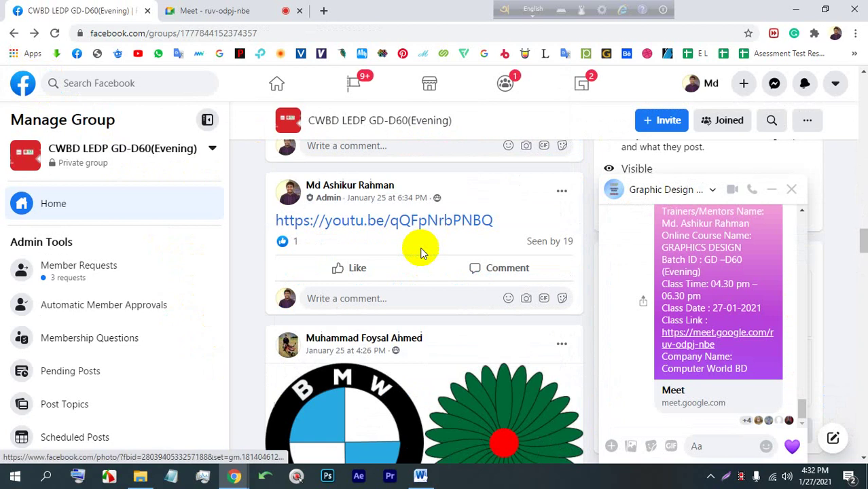
{"action": "scroll", "coordinate": [420, 252], "scroll_direction": "up", "scroll_amount": 5}
{"action": "left_click", "coordinate": [417, 232]}
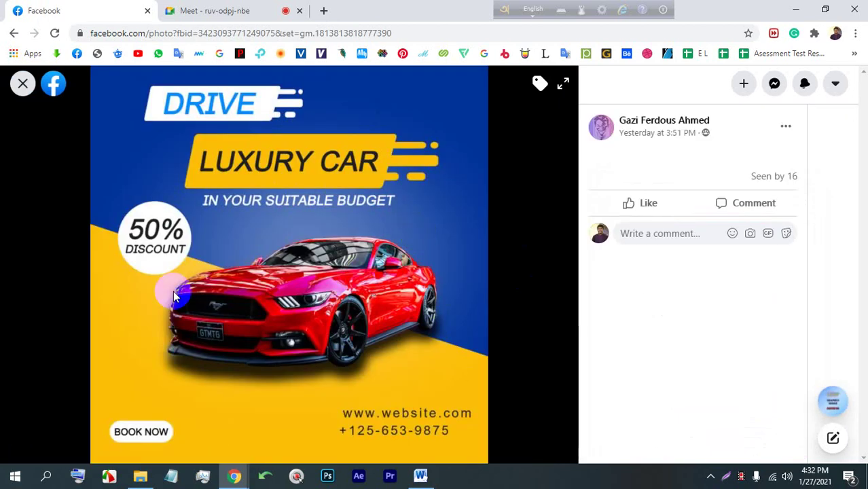
{"action": "left_click", "coordinate": [627, 203]}
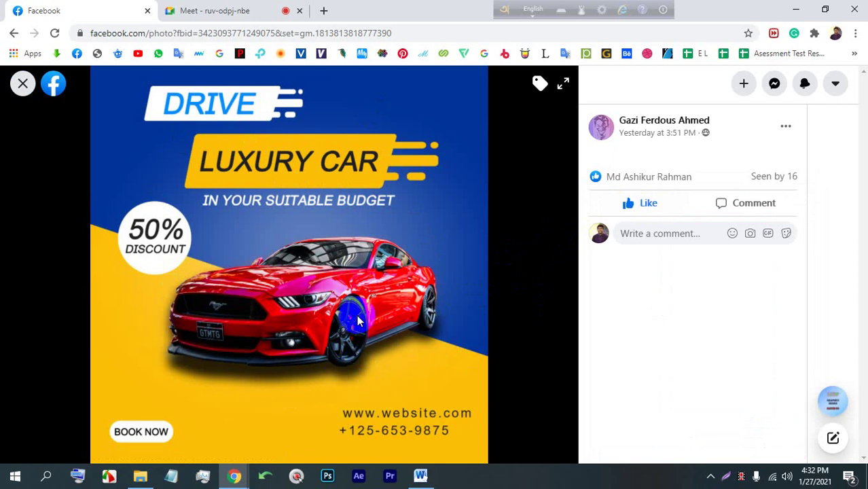
Admit the waiting participant to the Meet call, check on the meeting again and return to the luxury car banner.
{"action": "left_click", "coordinate": [219, 8]}
{"action": "left_click", "coordinate": [572, 140]}
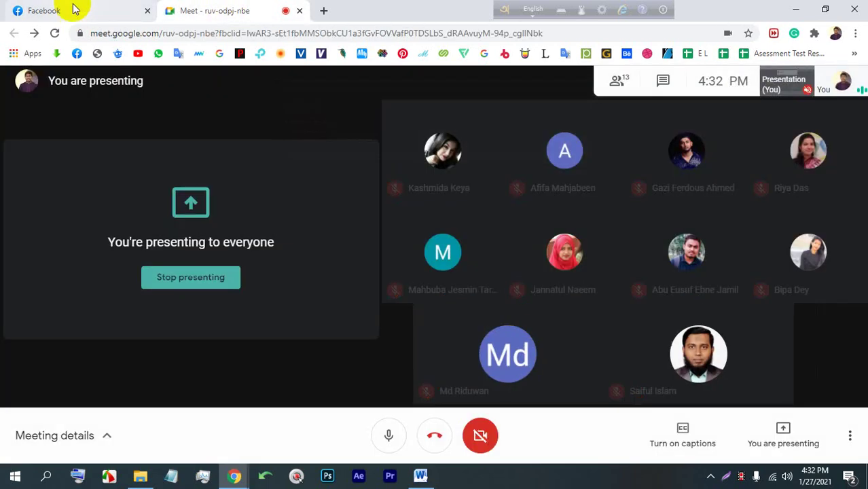
{"action": "left_click", "coordinate": [71, 9]}
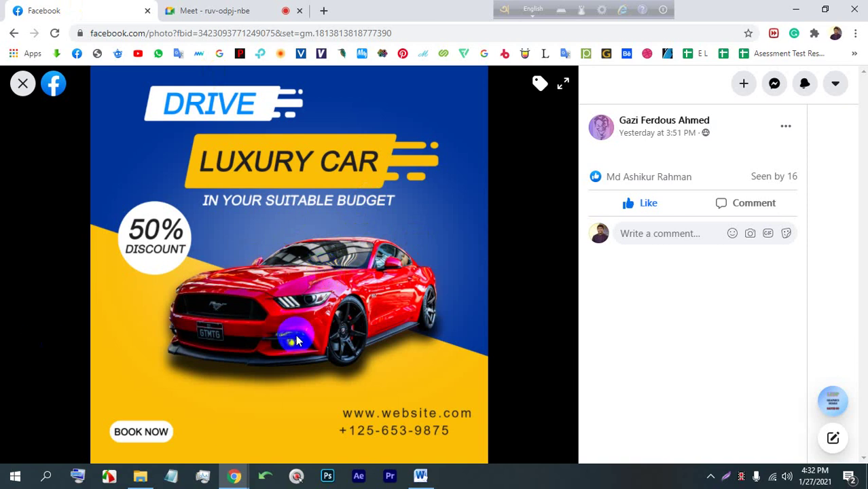
{"action": "left_click", "coordinate": [209, 10]}
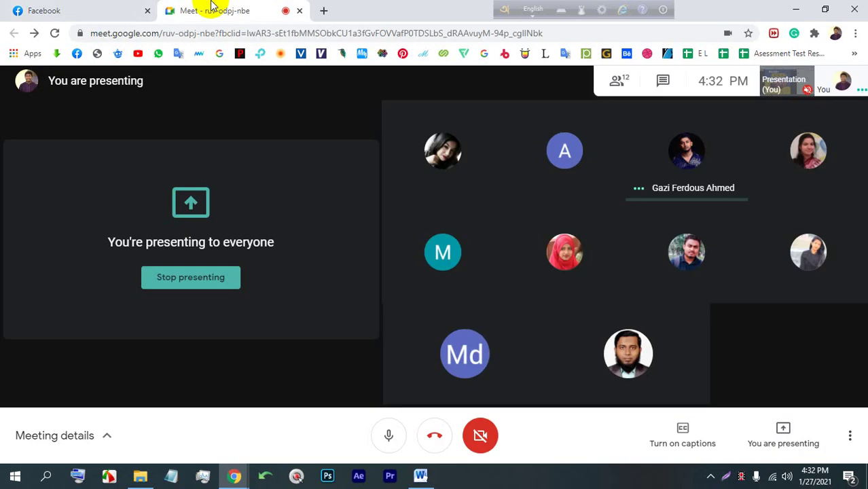
{"action": "left_click", "coordinate": [37, 10]}
Examine the enlarged images in the January 25 post, from the BMW logo to the green flower with the red centre.
{"action": "left_click", "coordinate": [22, 83]}
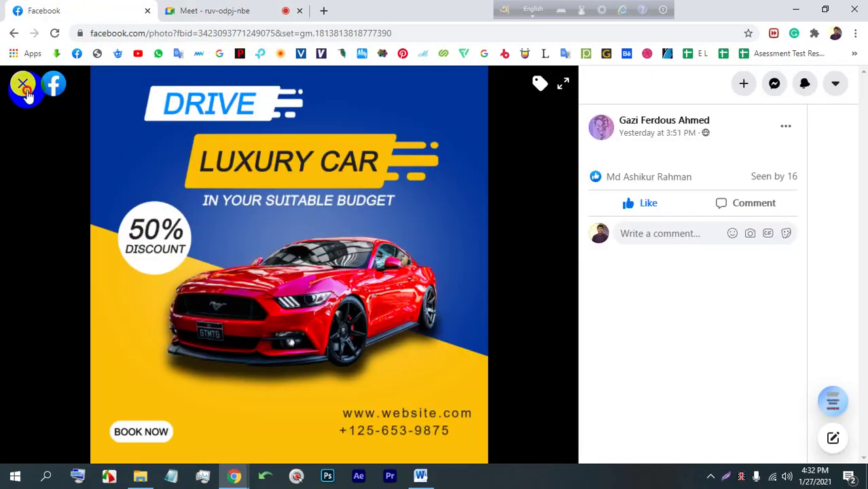
{"action": "scroll", "coordinate": [362, 261], "scroll_direction": "down", "scroll_amount": 7}
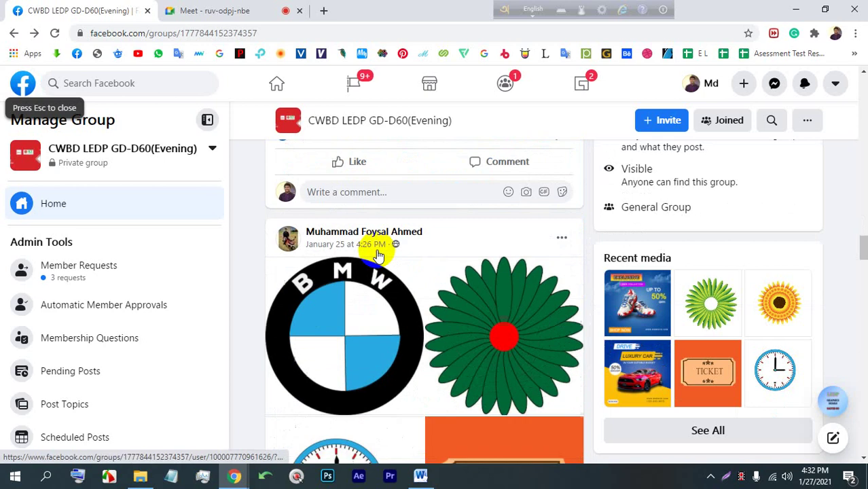
{"action": "left_click", "coordinate": [368, 271]}
{"action": "left_click", "coordinate": [235, 8]}
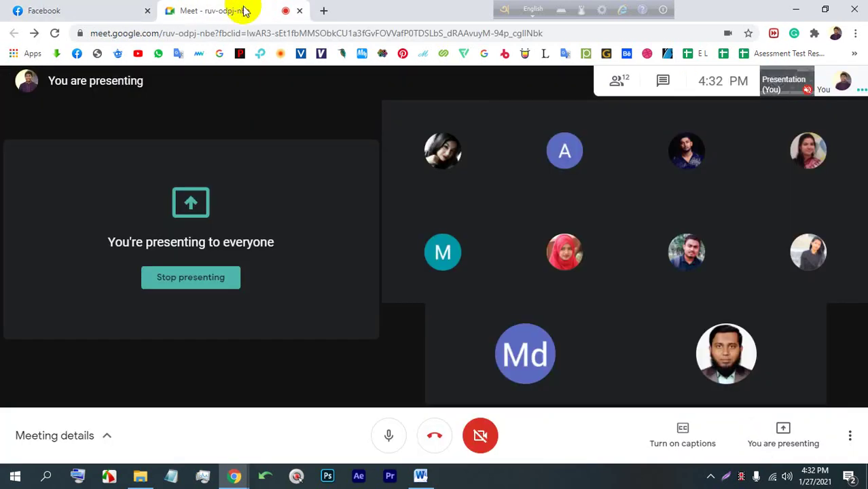
{"action": "left_click", "coordinate": [41, 10]}
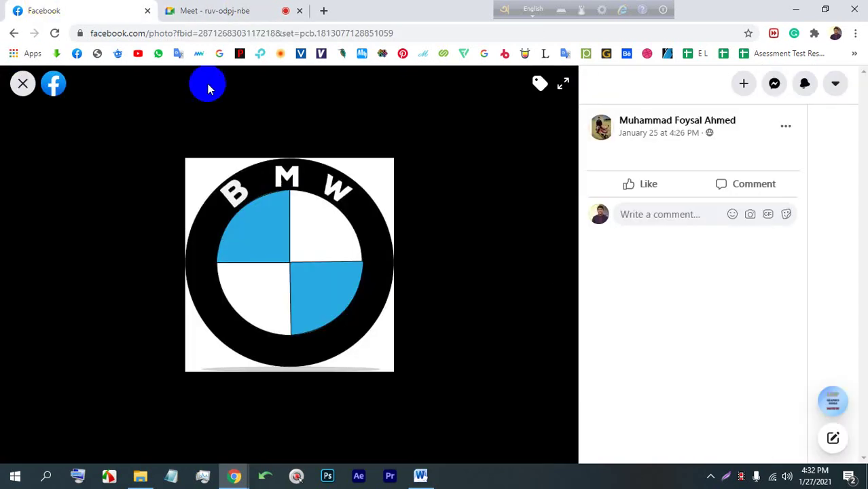
{"action": "left_click", "coordinate": [542, 257]}
{"action": "left_click", "coordinate": [551, 260]}
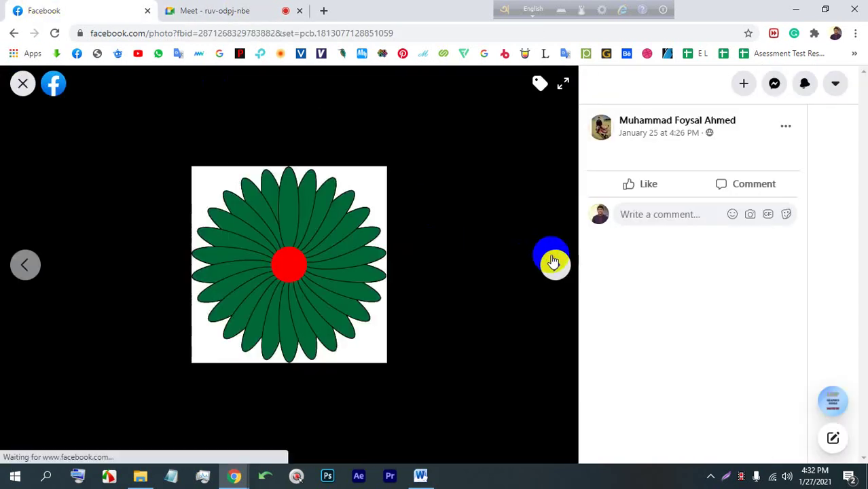
{"action": "left_click", "coordinate": [23, 83]}
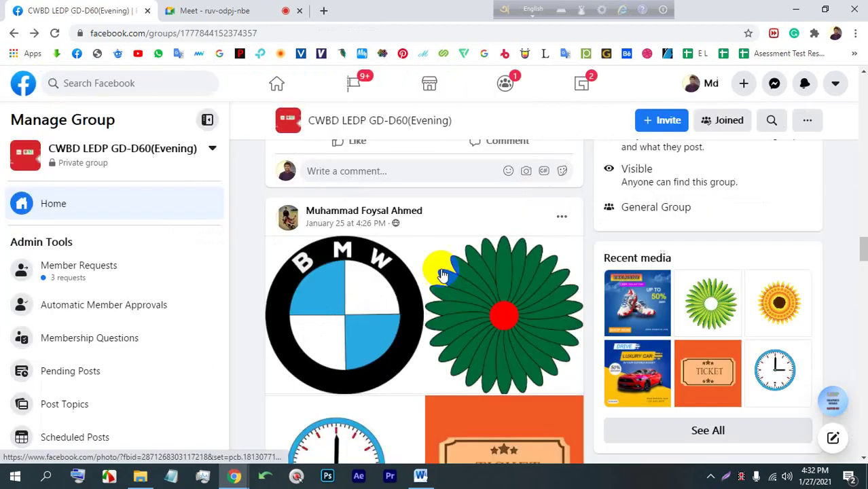
Look through the older student design posts further down the group feed, including the Chrome logo and desk illustration.
{"action": "scroll", "coordinate": [441, 277], "scroll_direction": "down", "scroll_amount": 10}
{"action": "scroll", "coordinate": [439, 274], "scroll_direction": "down", "scroll_amount": 15}
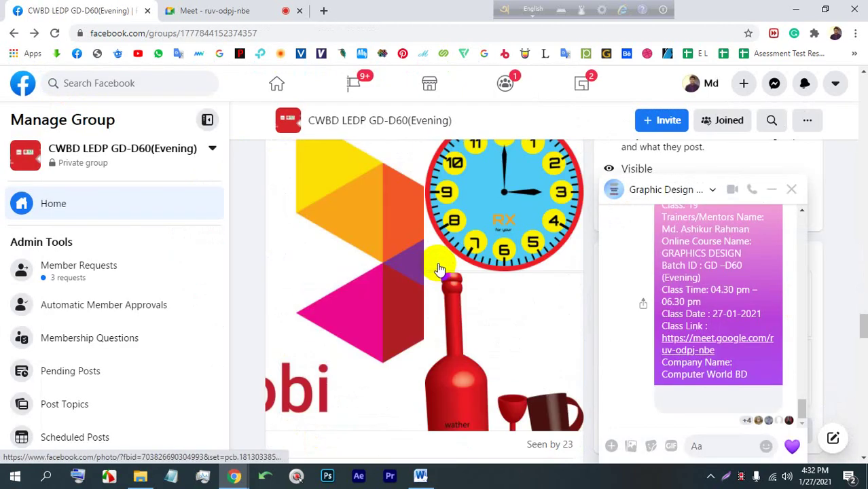
{"action": "scroll", "coordinate": [440, 266], "scroll_direction": "down", "scroll_amount": 15}
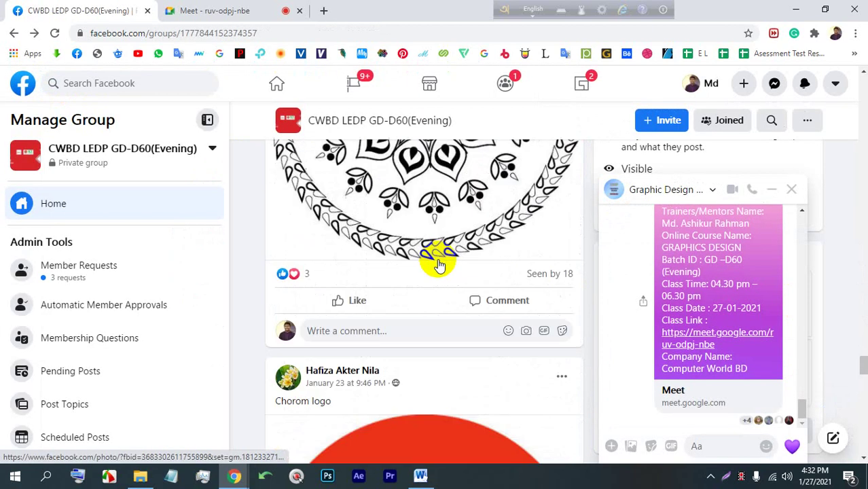
{"action": "scroll", "coordinate": [437, 259], "scroll_direction": "down", "scroll_amount": 5}
{"action": "scroll", "coordinate": [438, 258], "scroll_direction": "up", "scroll_amount": 3}
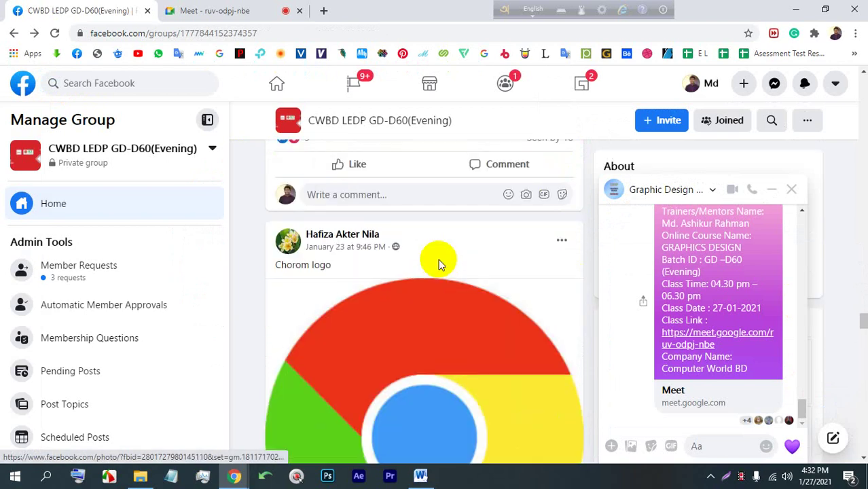
{"action": "scroll", "coordinate": [438, 259], "scroll_direction": "down", "scroll_amount": 2}
{"action": "scroll", "coordinate": [440, 265], "scroll_direction": "down", "scroll_amount": 10}
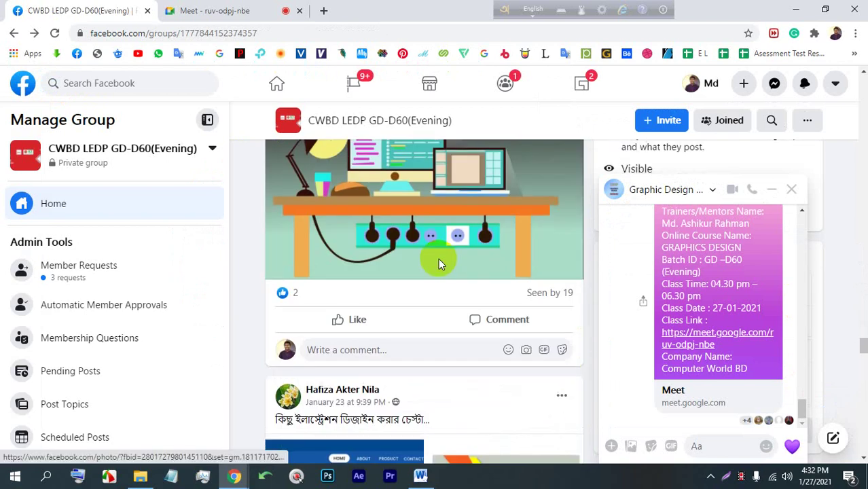
Compare the Chrome logo, desk and January 23 illustration posts in the group feed, and examine the desk illustration enlarged.
{"action": "scroll", "coordinate": [440, 265], "scroll_direction": "up", "scroll_amount": 7}
{"action": "scroll", "coordinate": [440, 265], "scroll_direction": "up", "scroll_amount": 3}
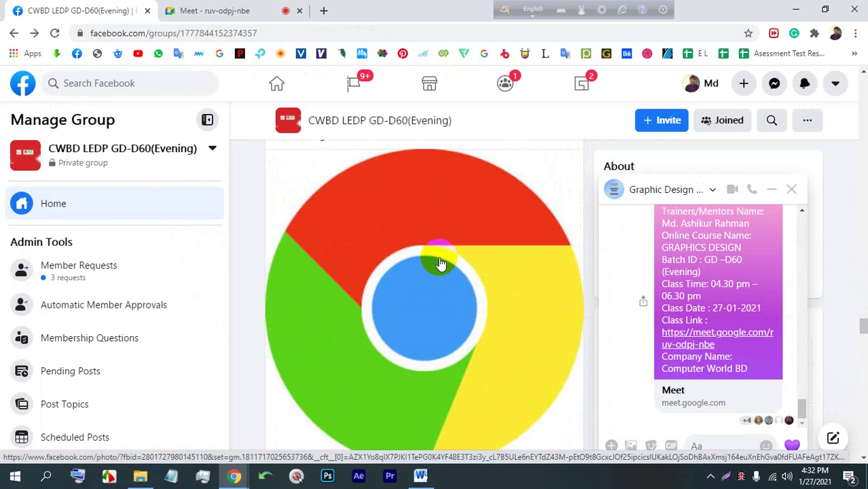
{"action": "scroll", "coordinate": [441, 265], "scroll_direction": "down", "scroll_amount": 3}
{"action": "scroll", "coordinate": [440, 265], "scroll_direction": "up", "scroll_amount": 2}
{"action": "scroll", "coordinate": [440, 265], "scroll_direction": "down", "scroll_amount": 5}
{"action": "scroll", "coordinate": [440, 265], "scroll_direction": "down", "scroll_amount": 3}
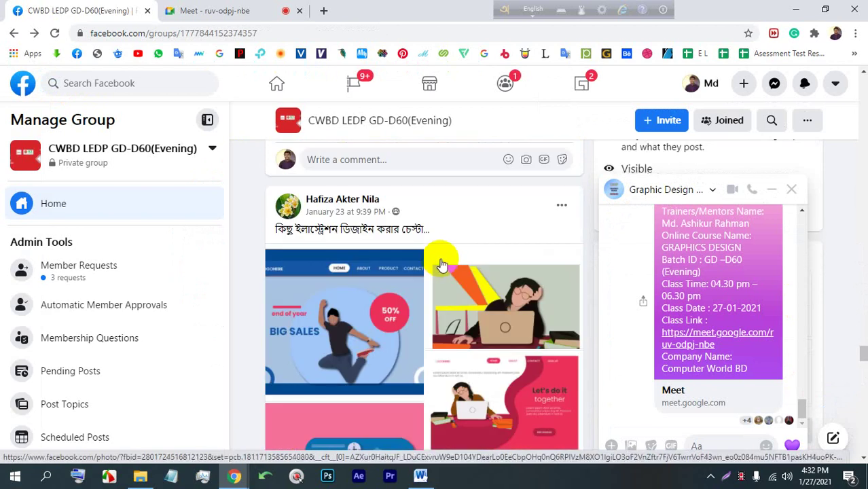
{"action": "scroll", "coordinate": [441, 262], "scroll_direction": "up", "scroll_amount": 4}
{"action": "scroll", "coordinate": [439, 258], "scroll_direction": "down", "scroll_amount": 2}
{"action": "left_click", "coordinate": [435, 255]}
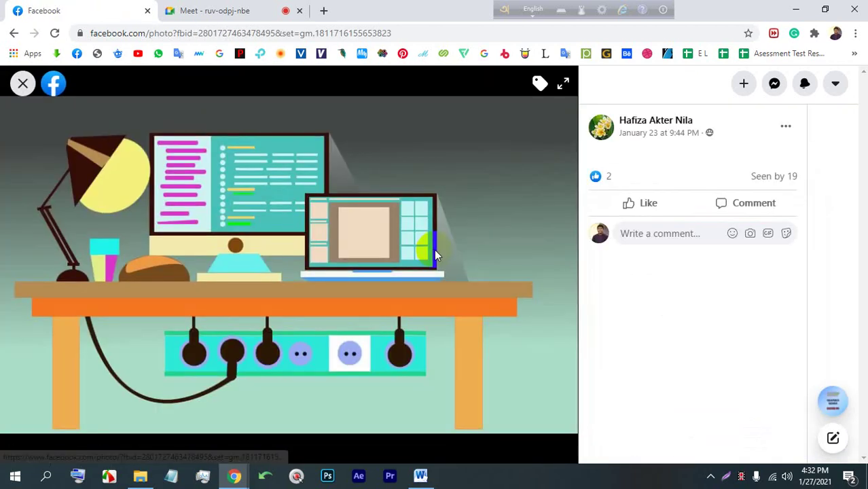
{"action": "left_click", "coordinate": [21, 83]}
Go further down the group feed to the January 23, 2:59 PM post with the number 8 design and minimise the class chat.
{"action": "scroll", "coordinate": [367, 265], "scroll_direction": "down", "scroll_amount": 15}
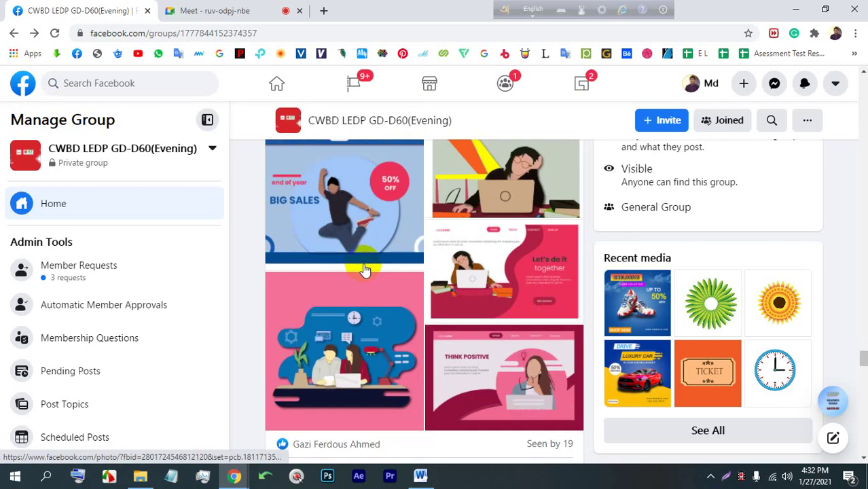
{"action": "scroll", "coordinate": [370, 255], "scroll_direction": "down", "scroll_amount": 4}
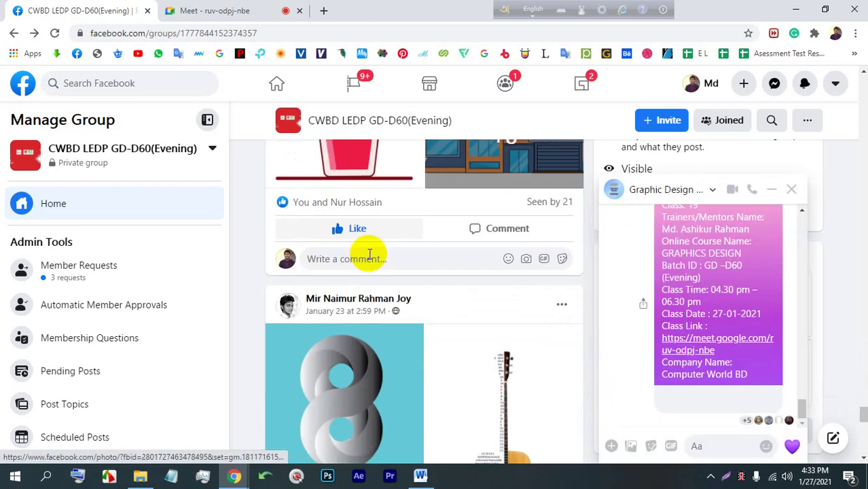
{"action": "left_click", "coordinate": [767, 189]}
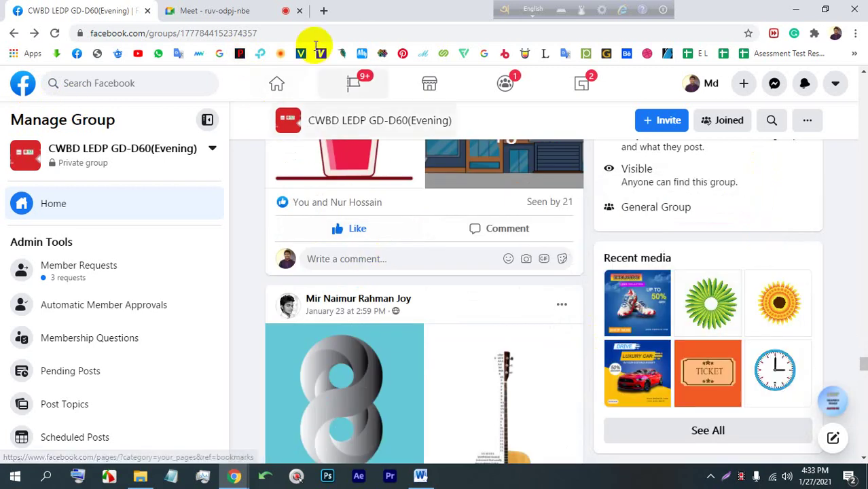
Switch to the Meet call and launch Adobe Illustrator 2021.
{"action": "left_click", "coordinate": [191, 10]}
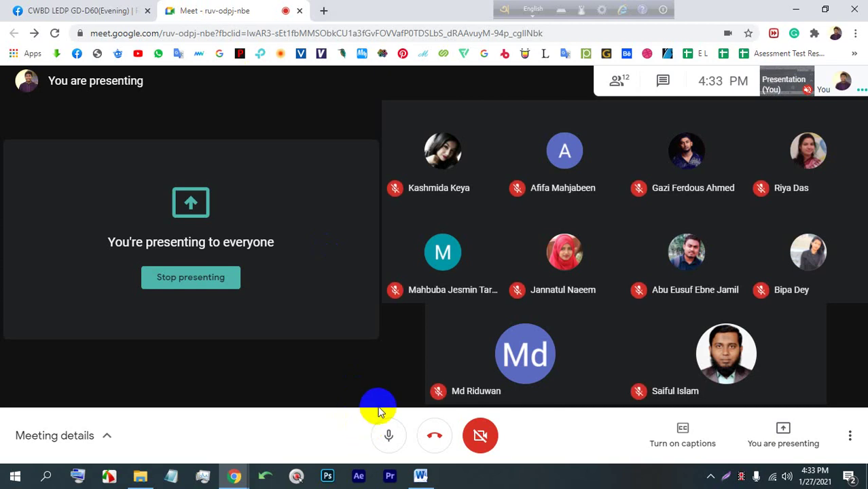
{"action": "left_click", "coordinate": [15, 476]}
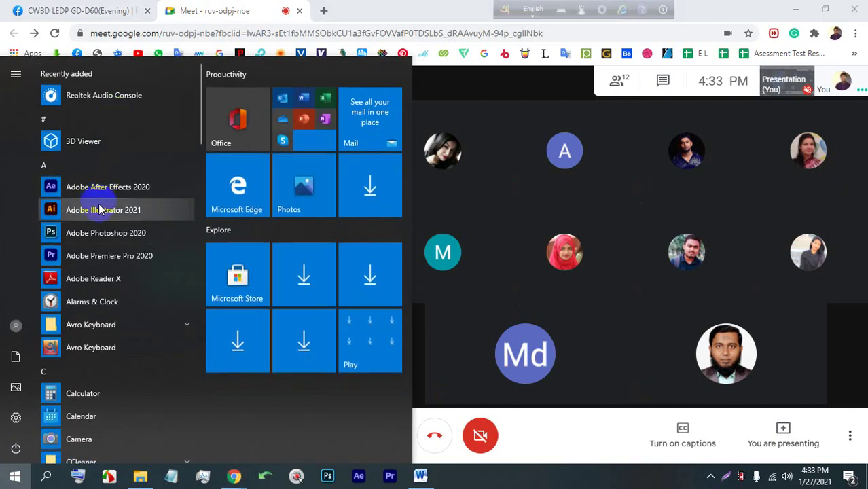
{"action": "left_click", "coordinate": [99, 209]}
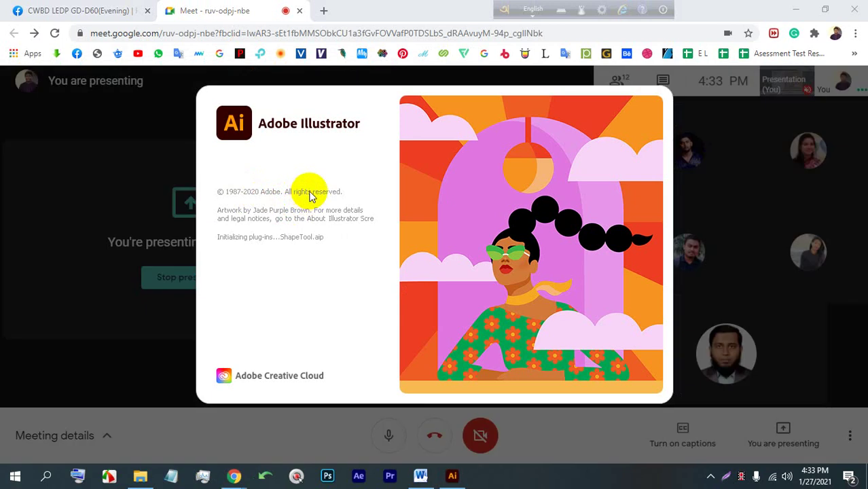
Admit the two waiting participants to the Meet call, checking in between that Illustrator has loaded.
{"action": "left_click", "coordinate": [250, 15]}
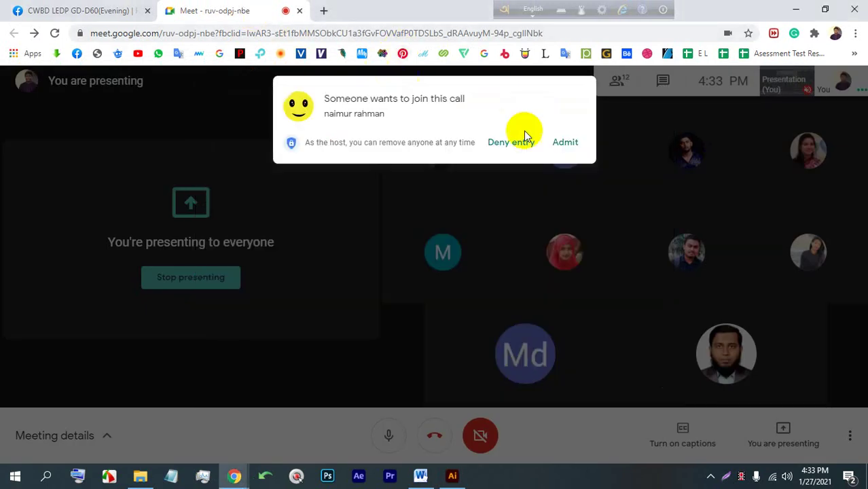
{"action": "left_click", "coordinate": [564, 142]}
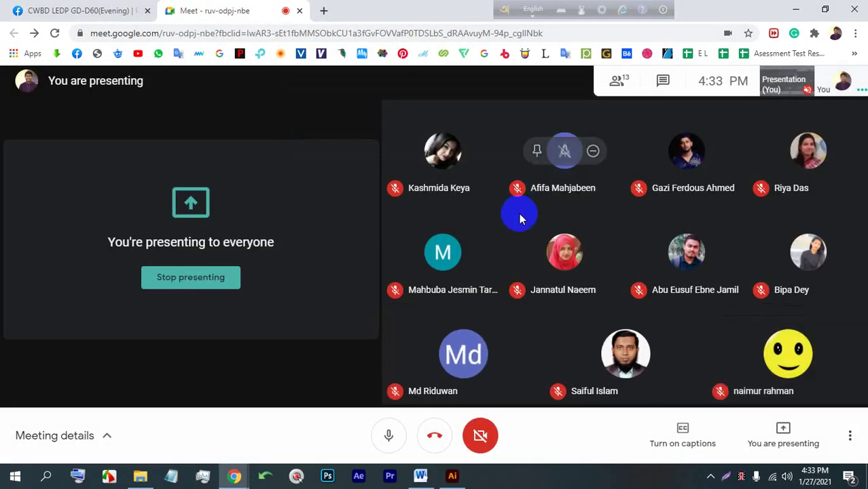
{"action": "left_click", "coordinate": [455, 477]}
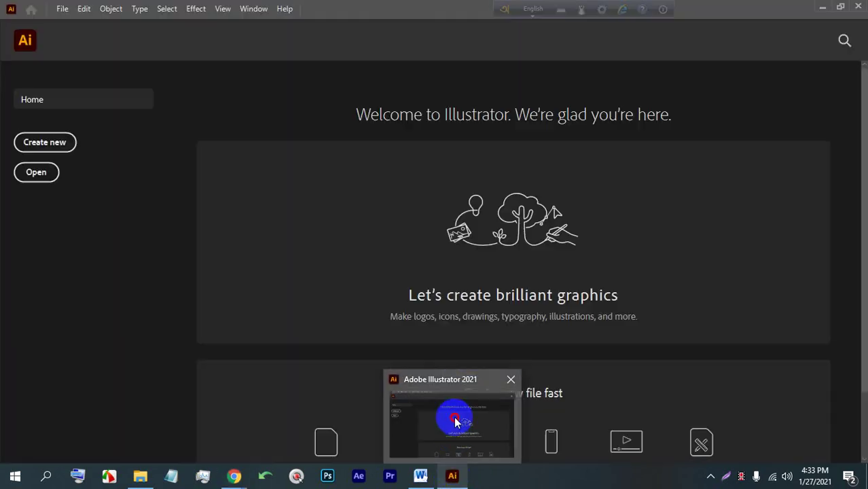
{"action": "left_click", "coordinate": [453, 413]}
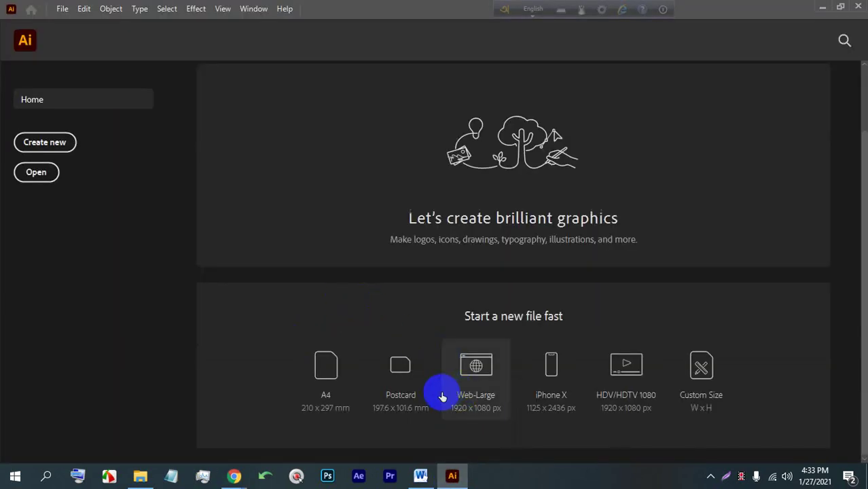
{"action": "mouse_move", "coordinate": [245, 480]}
{"action": "left_click", "coordinate": [246, 387]}
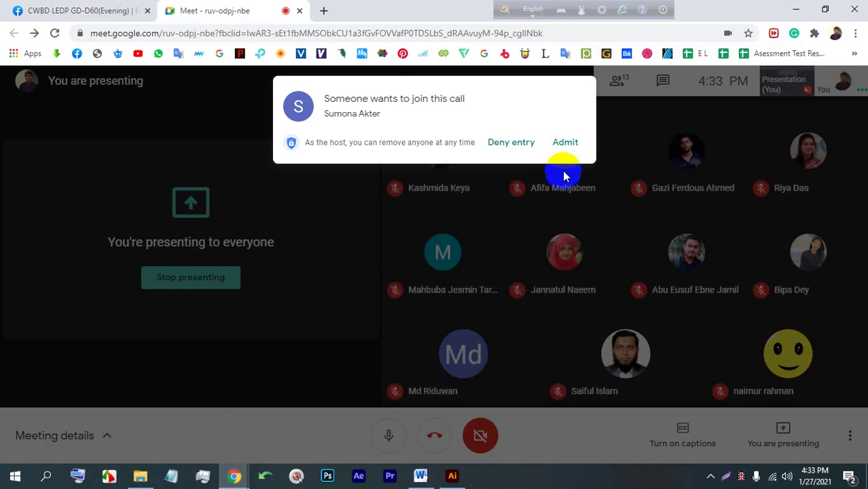
{"action": "left_click", "coordinate": [574, 149]}
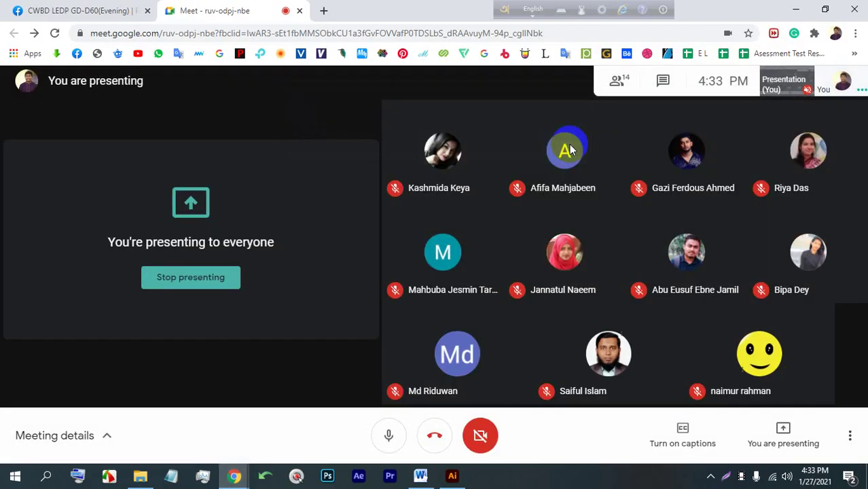
Switch to Illustrator, start a blank 1920 x 1080 px document and draw a rectangle left of the artboard's centre.
{"action": "left_click", "coordinate": [453, 476]}
{"action": "left_click_drag", "start_coordinate": [642, 120], "coordinate": [728, 98]}
{"action": "left_click", "coordinate": [12, 129]}
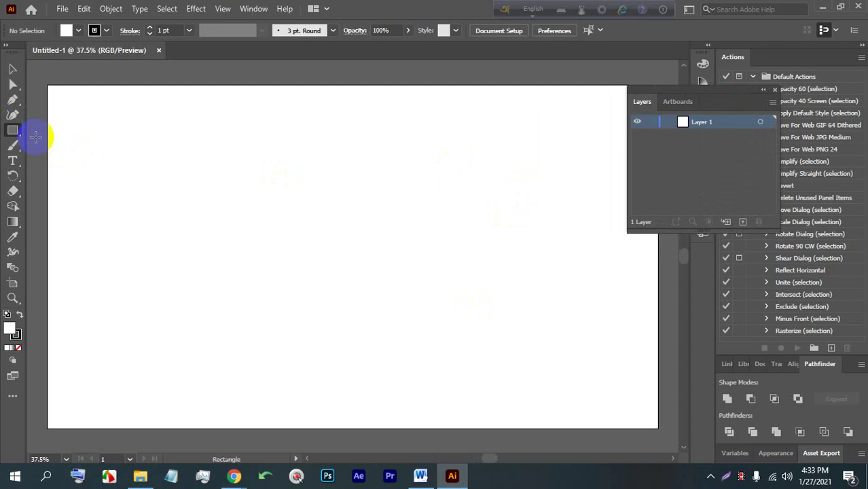
{"action": "left_click_drag", "start_coordinate": [195, 159], "coordinate": [358, 294]}
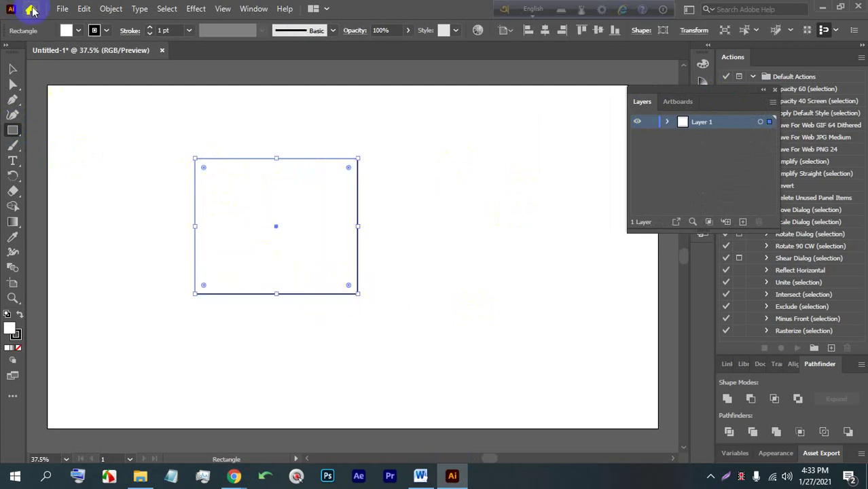
Fill the rectangle with green and remove its stroke.
{"action": "left_click", "coordinate": [78, 30]}
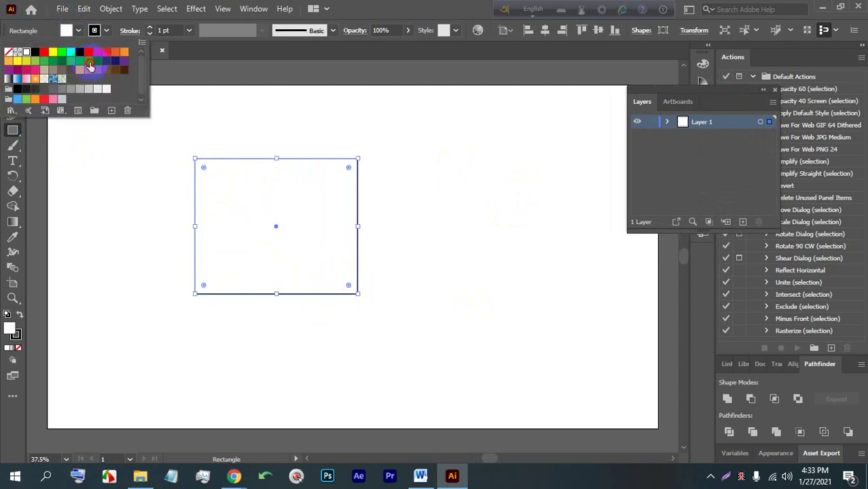
{"action": "left_click", "coordinate": [90, 62]}
{"action": "left_click", "coordinate": [70, 61]}
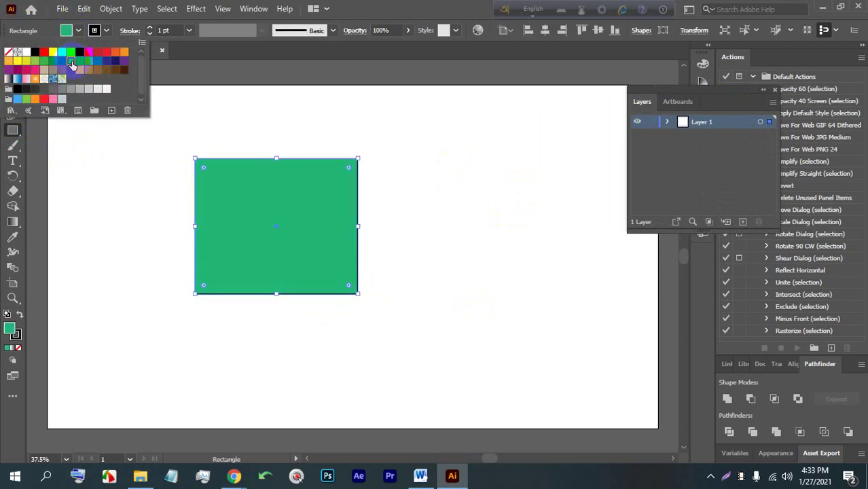
{"action": "left_click", "coordinate": [105, 32]}
{"action": "left_click", "coordinate": [9, 61]}
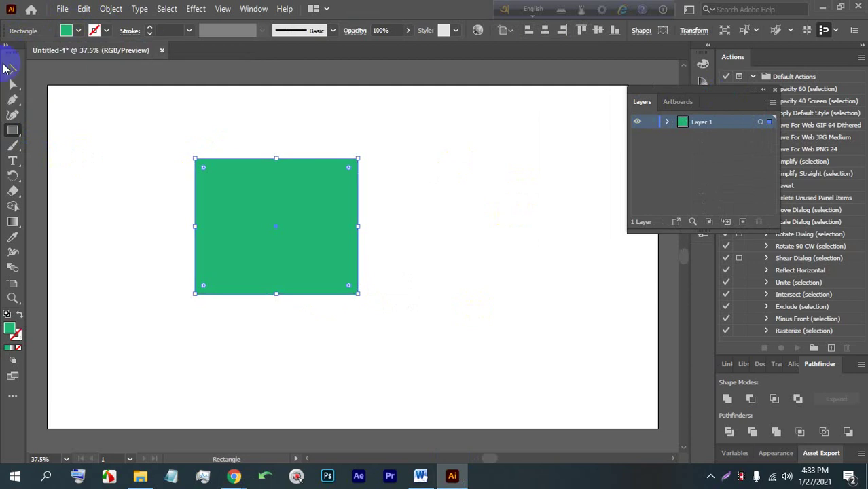
Move the green rectangle closer to the artboard's left edge.
{"action": "left_click", "coordinate": [12, 69]}
{"action": "left_click_drag", "start_coordinate": [245, 204], "coordinate": [203, 209]}
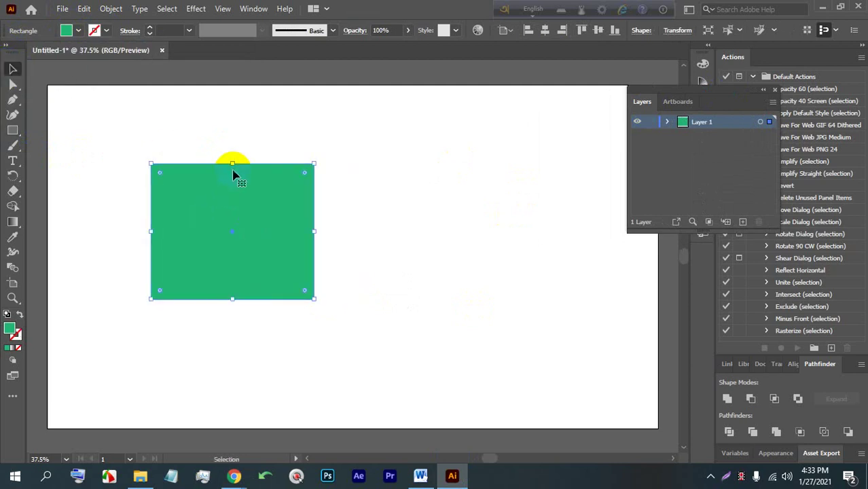
{"action": "left_click_drag", "start_coordinate": [232, 169], "coordinate": [195, 163]}
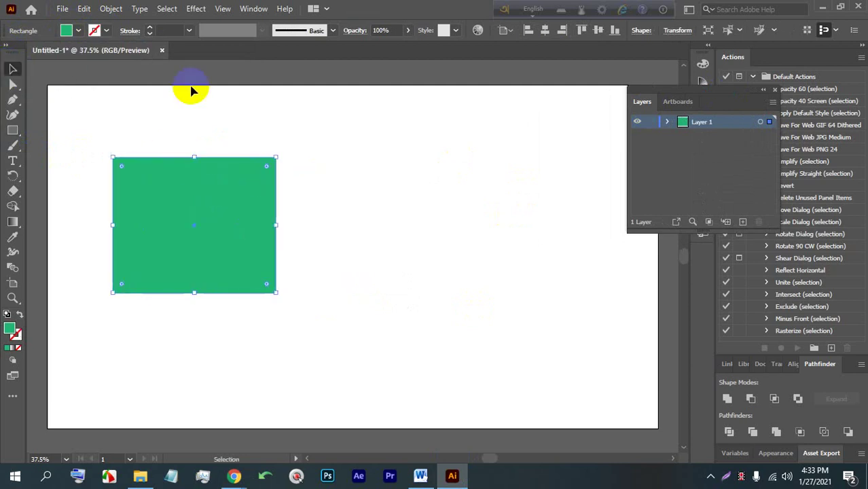
Convert the green rectangle to an ellipse with the Convert to Shape effect, previewing it on the artboard.
{"action": "left_click", "coordinate": [197, 10]}
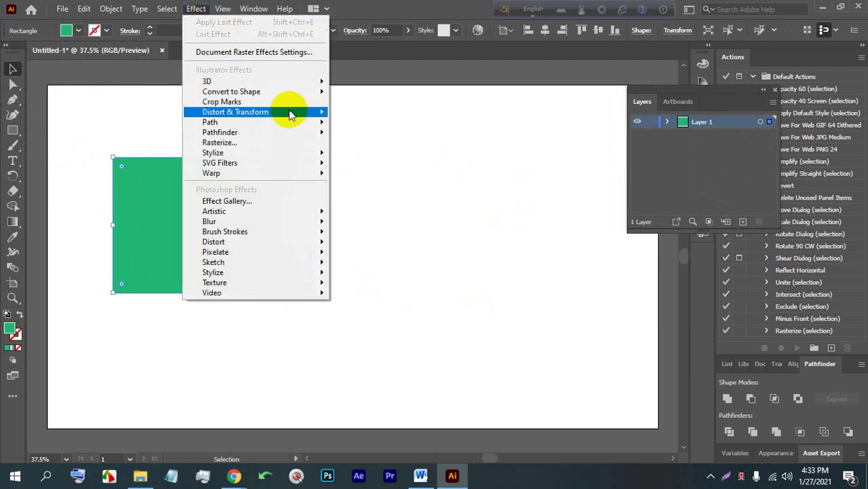
{"action": "mouse_move", "coordinate": [288, 99]}
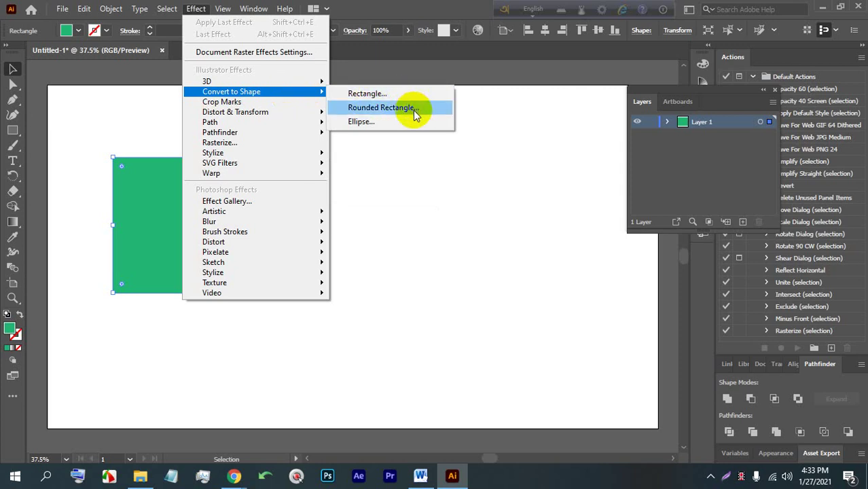
{"action": "left_click", "coordinate": [393, 123]}
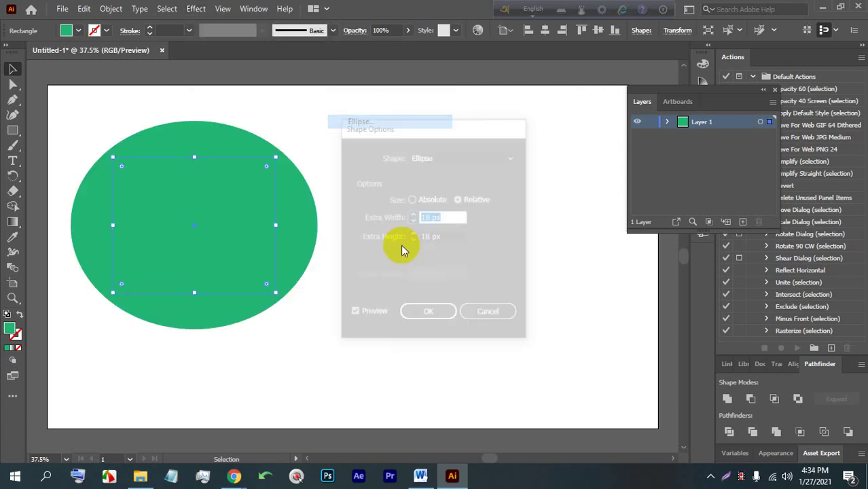
Switch back to the Meet call, read the student's message in the meeting chat and close the chat.
{"action": "mouse_move", "coordinate": [234, 476]}
{"action": "left_click", "coordinate": [188, 426]}
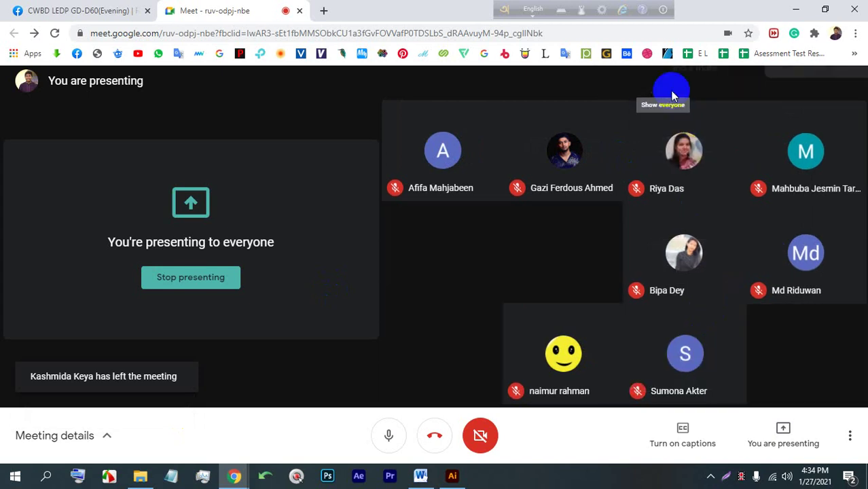
{"action": "left_click", "coordinate": [672, 93]}
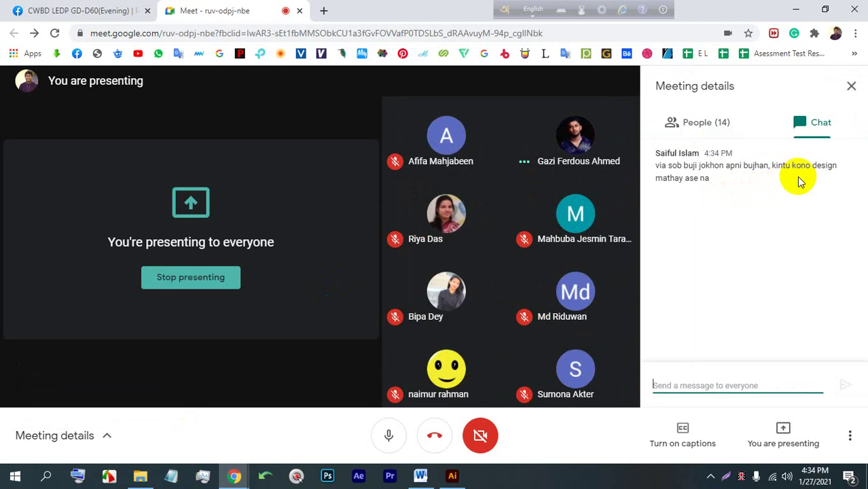
{"action": "left_click", "coordinate": [851, 86]}
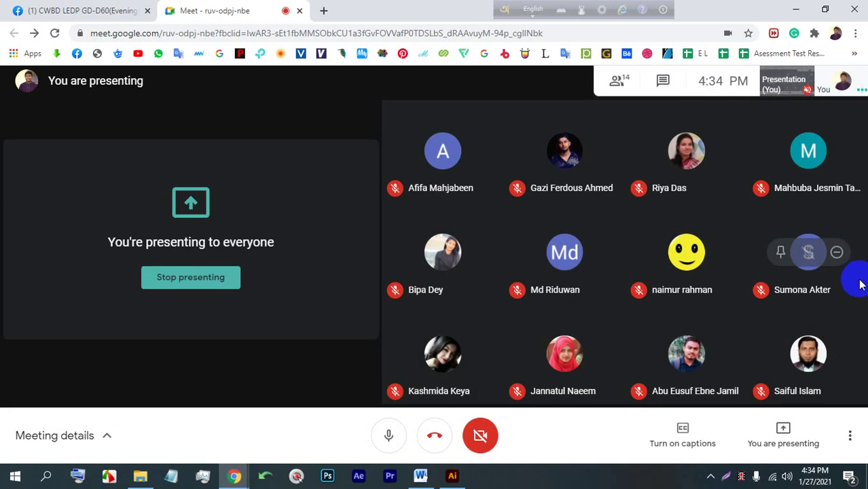
Return to the class Facebook group and view the illustration of the man in the red shirt enlarged.
{"action": "left_click", "coordinate": [82, 10]}
{"action": "scroll", "coordinate": [413, 326], "scroll_direction": "down", "scroll_amount": 3}
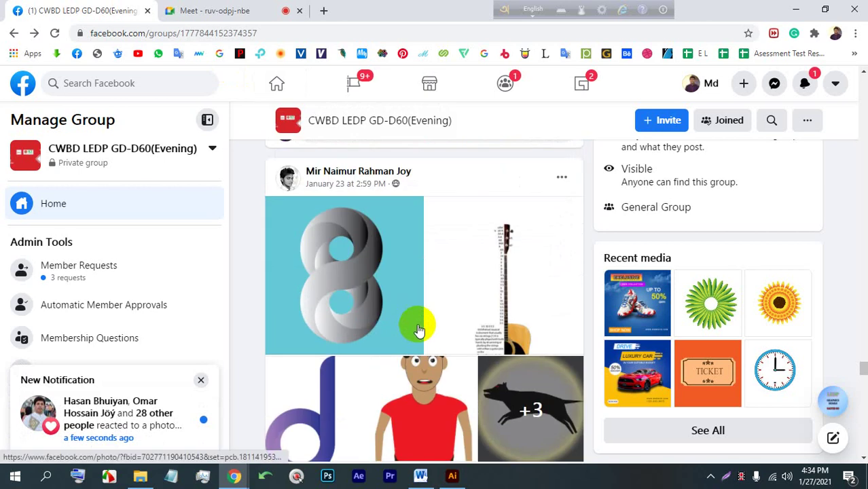
{"action": "left_click", "coordinate": [423, 291]}
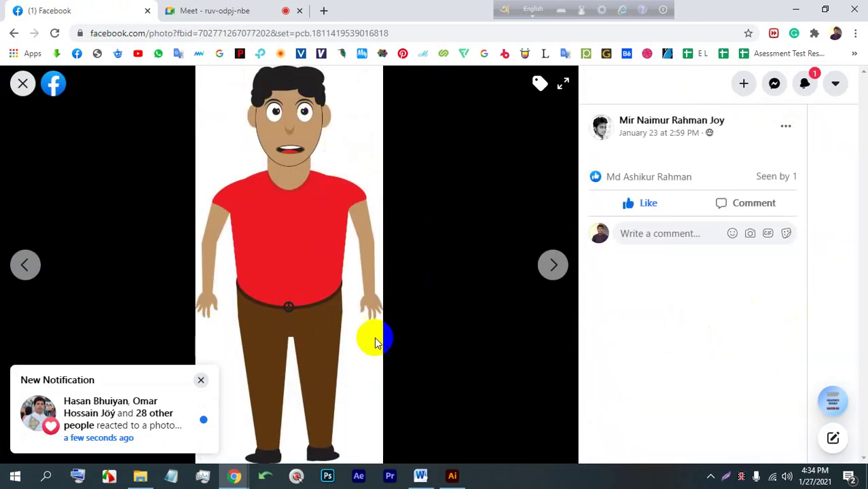
{"action": "left_click", "coordinate": [22, 79]}
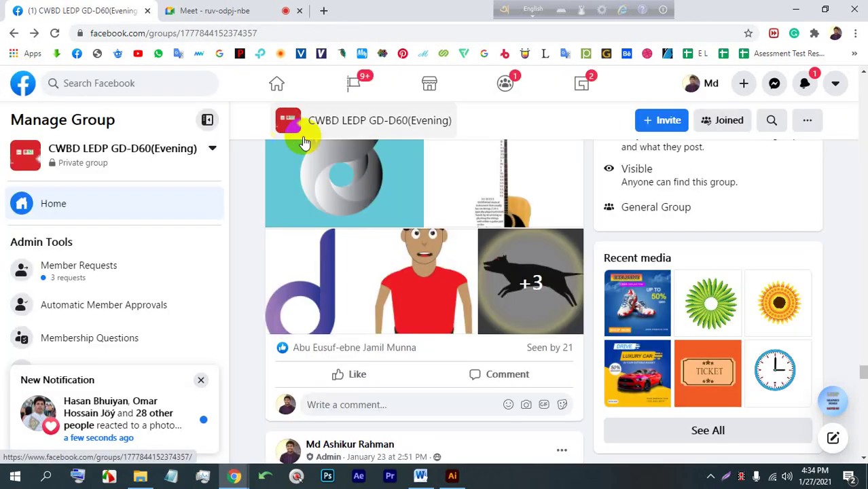
Check the Meet call's participants, open a blank browser tab, and admit the student asking to join the call.
{"action": "left_click", "coordinate": [246, 10]}
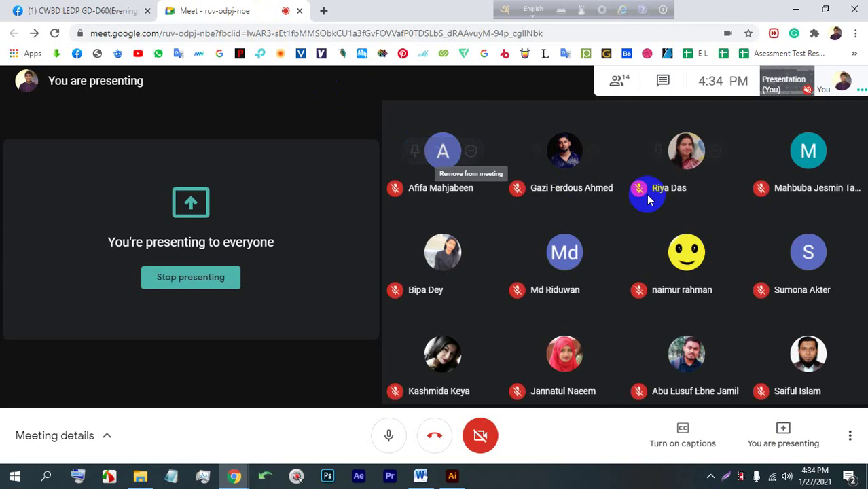
{"action": "mouse_move", "coordinate": [849, 353]}
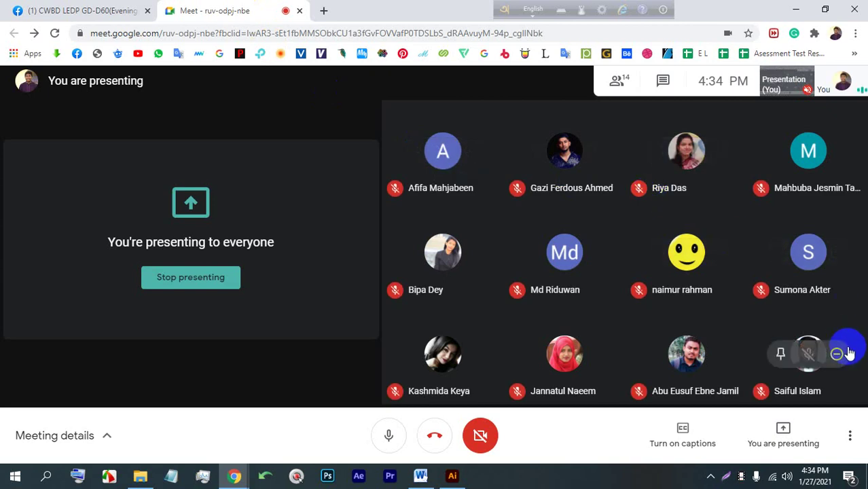
{"action": "left_click", "coordinate": [324, 11]}
{"action": "left_click", "coordinate": [320, 31]}
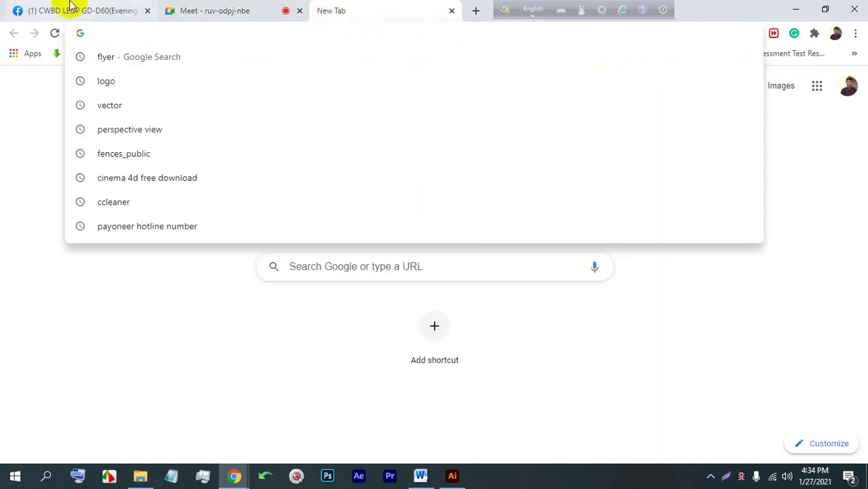
{"action": "left_click", "coordinate": [246, 10]}
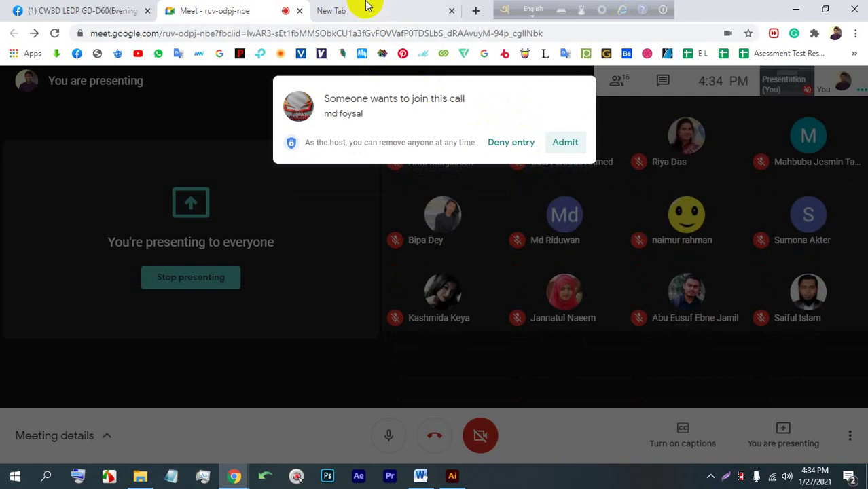
Search Google for "business card" in the blank browser tab.
{"action": "left_click", "coordinate": [361, 8]}
{"action": "left_click", "coordinate": [362, 32]}
{"action": "type", "text": "bu"}
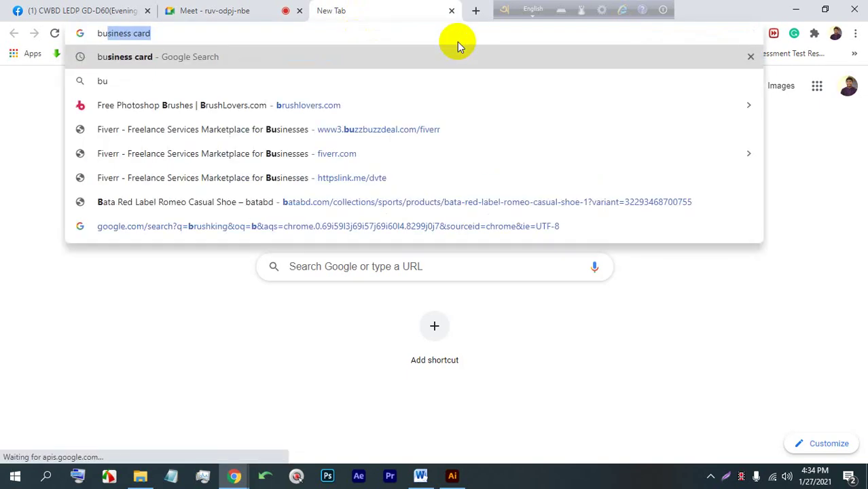
{"action": "key", "text": "Return"}
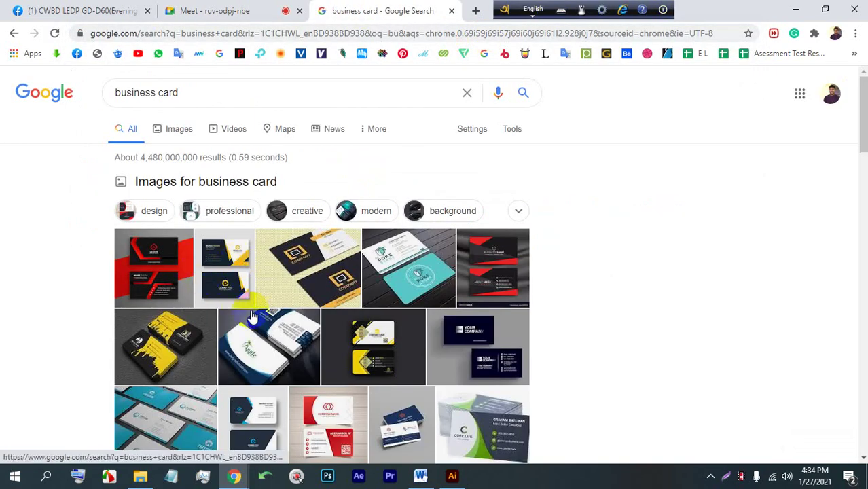
Preview the Apple, red-and-black and LogoMaker business card designs from the image results.
{"action": "left_click", "coordinate": [255, 348]}
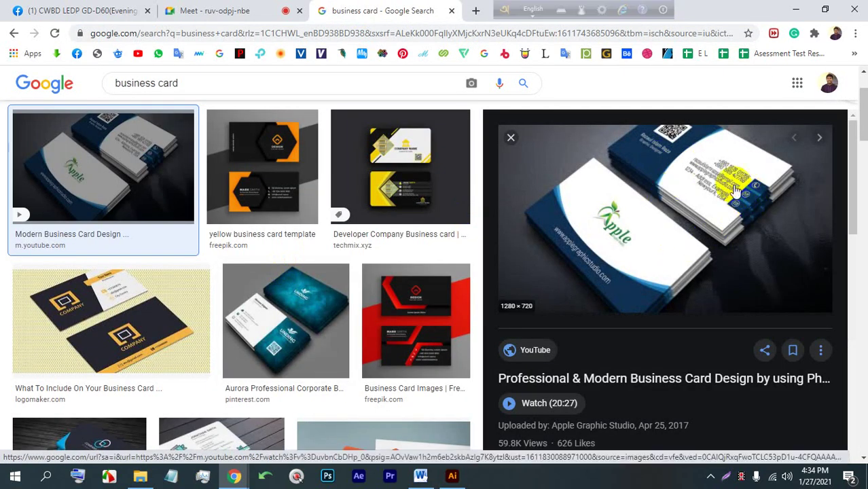
{"action": "left_click", "coordinate": [421, 310]}
{"action": "left_click", "coordinate": [130, 329]}
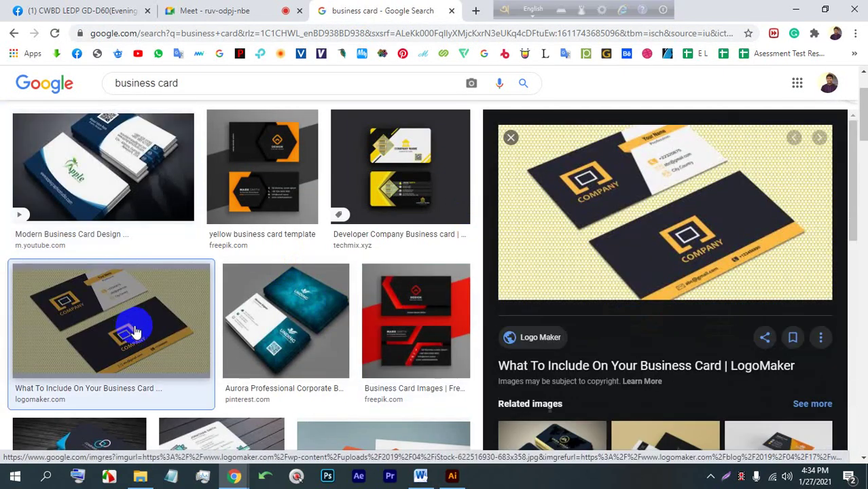
Look over the participants in the Meet call and examine the enlarged LogoMaker business card between two visits to the call.
{"action": "left_click", "coordinate": [239, 5]}
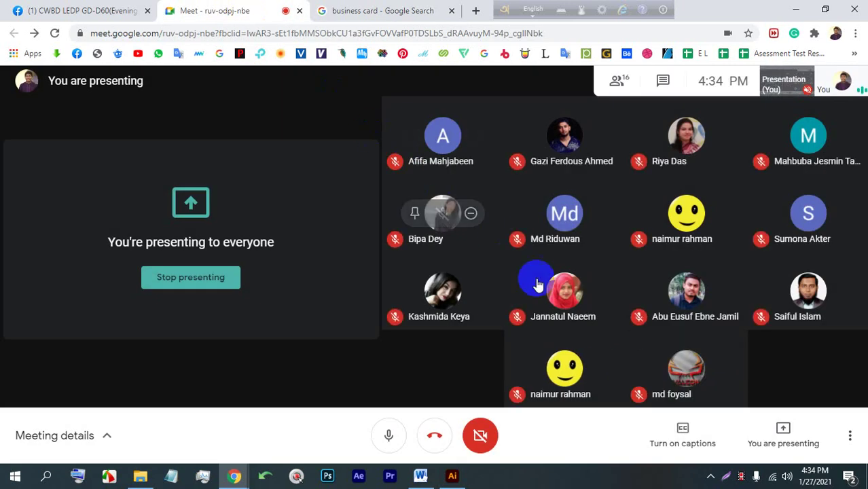
{"action": "mouse_move", "coordinate": [559, 287]}
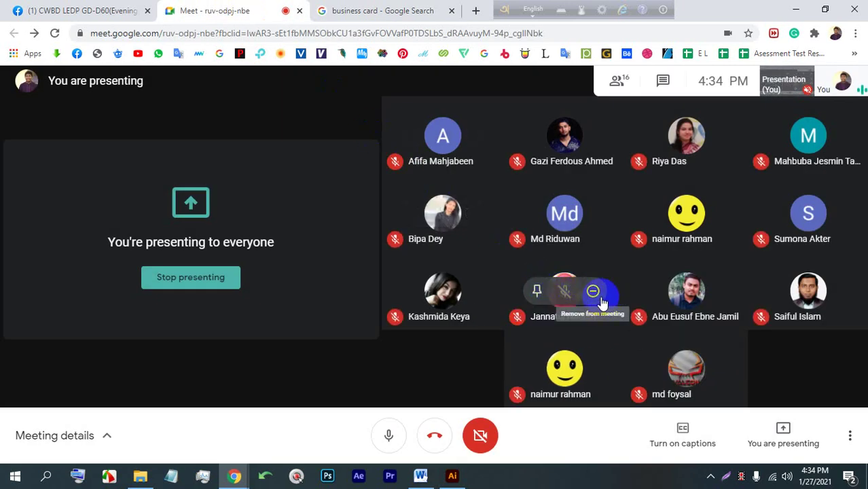
{"action": "left_click", "coordinate": [375, 10]}
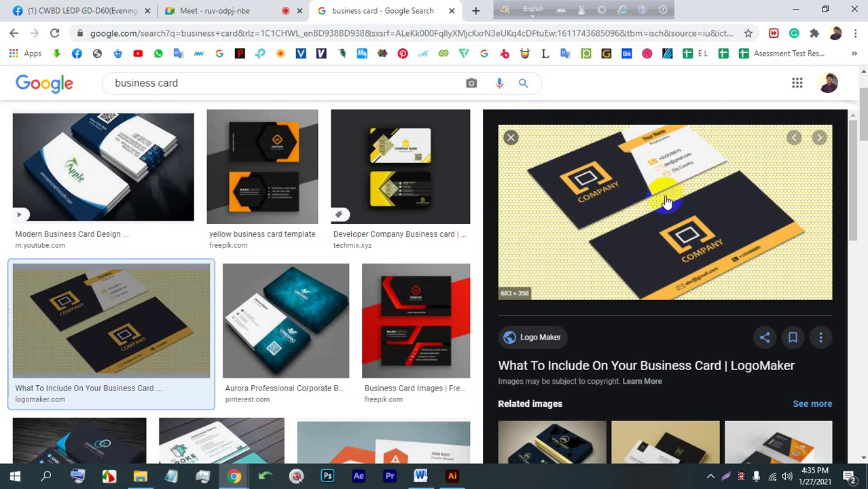
{"action": "left_click", "coordinate": [253, 13]}
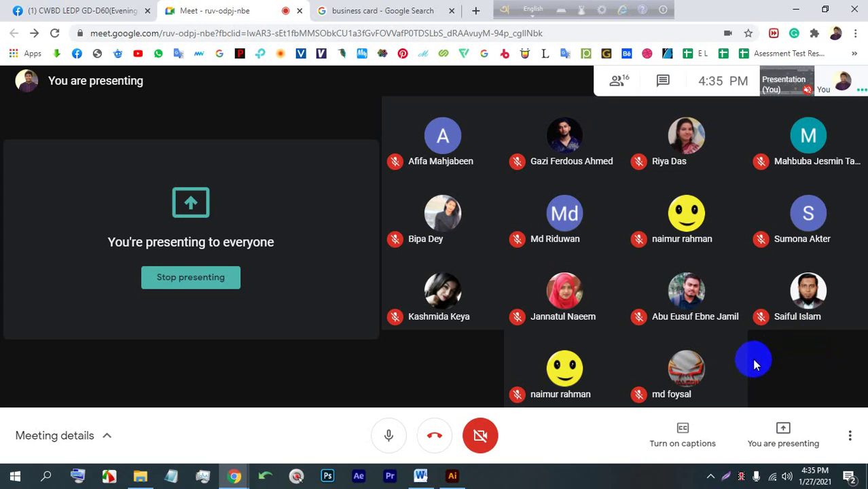
{"action": "mouse_move", "coordinate": [745, 301]}
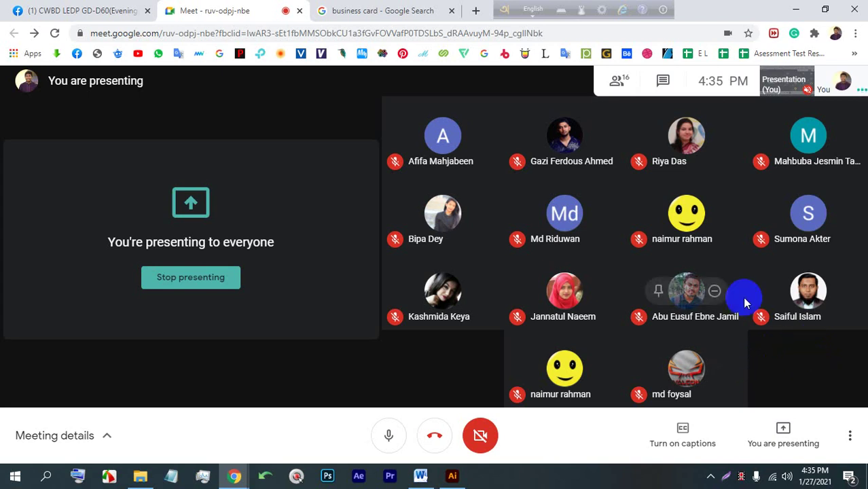
Switch to Illustrator, cancel the open Shape Options and move the green rectangle slightly down the artboard.
{"action": "left_click", "coordinate": [452, 477]}
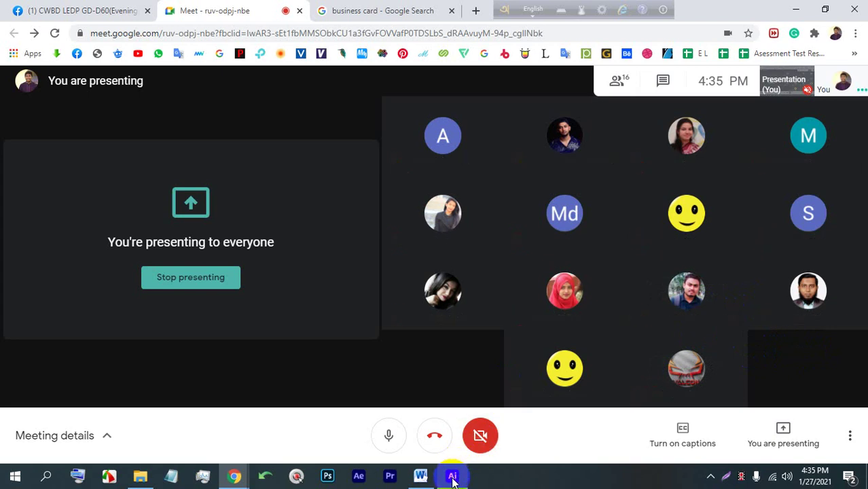
{"action": "left_click", "coordinate": [500, 310]}
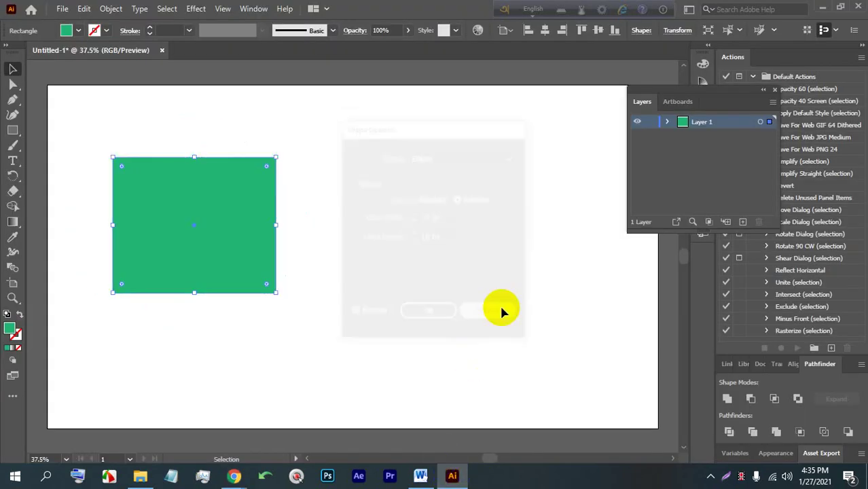
{"action": "left_click_drag", "start_coordinate": [145, 179], "coordinate": [148, 189]}
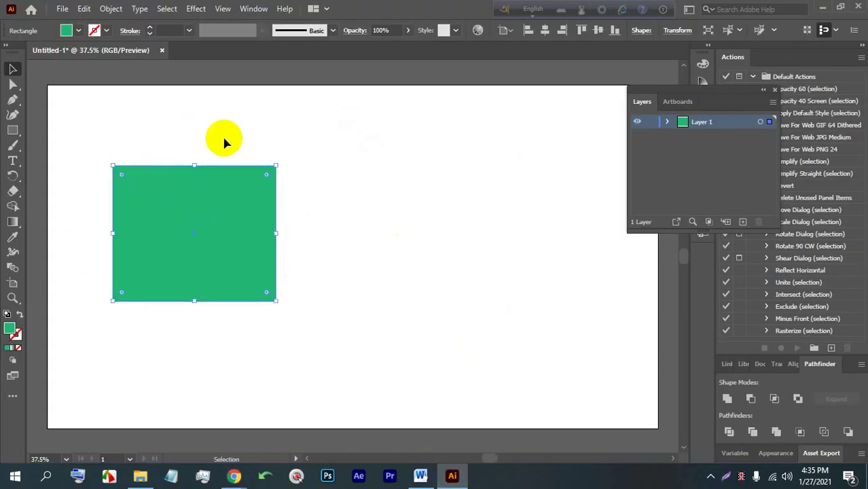
Start the Rounded Rectangle Convert to Shape effect on the green rectangle with extra width and extra height both set to 0 px.
{"action": "left_click", "coordinate": [195, 8]}
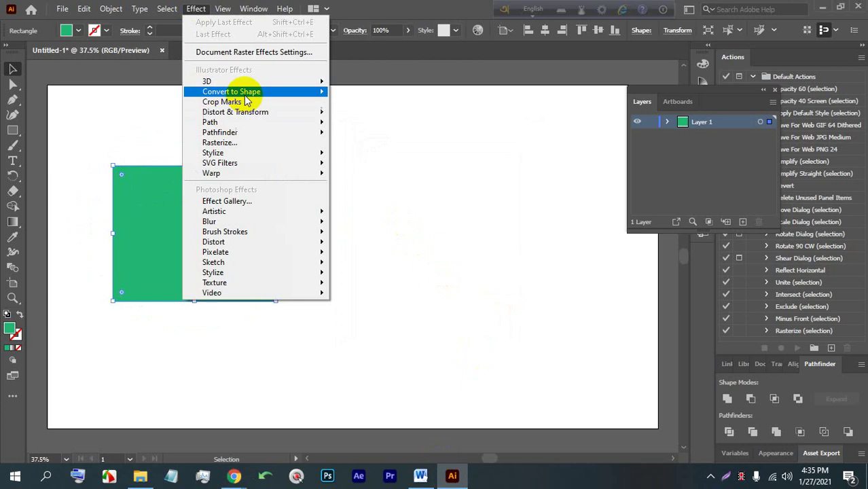
{"action": "mouse_move", "coordinate": [265, 91]}
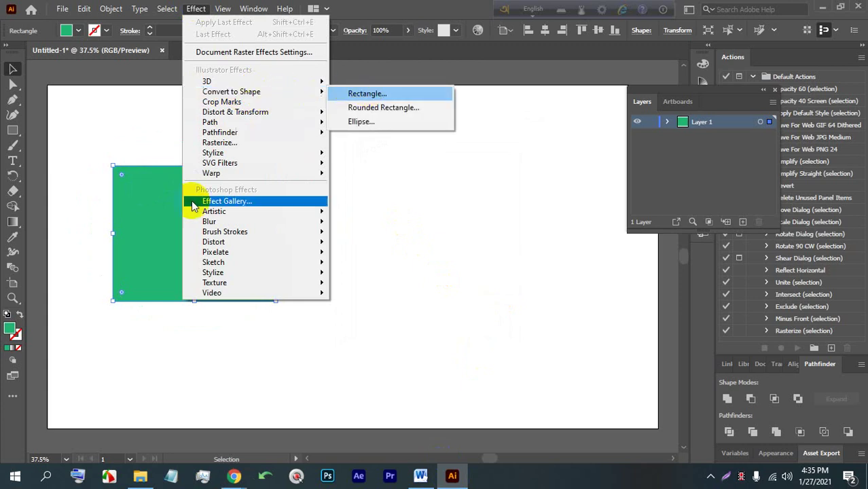
{"action": "mouse_move", "coordinate": [292, 92]}
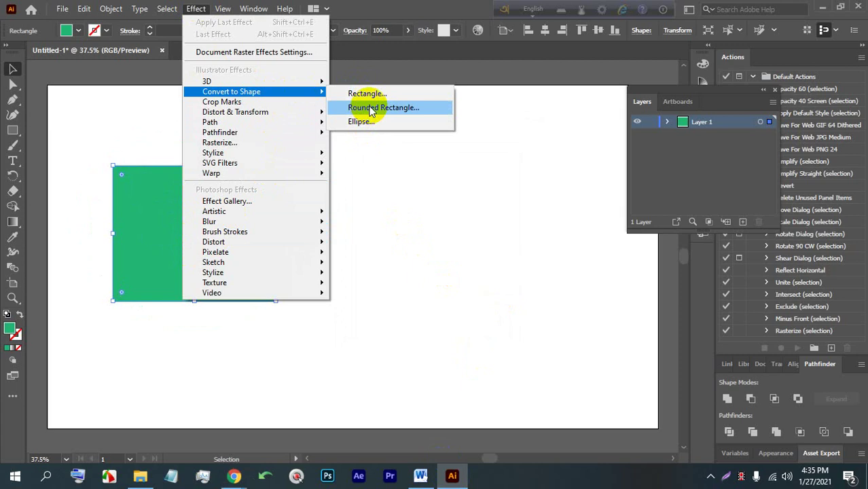
{"action": "left_click", "coordinate": [412, 108]}
{"action": "type", "text": "10"}
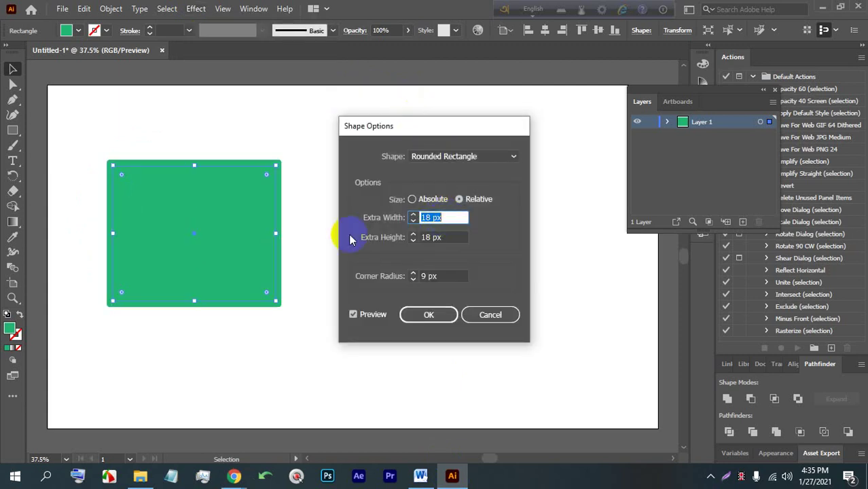
{"action": "key", "text": "Down"}
{"action": "key", "text": "Down"}
{"action": "key", "text": "Down"}
{"action": "key", "text": "Down"}
{"action": "key", "text": "Down"}
{"action": "key", "text": "Down"}
{"action": "key", "text": "Down"}
{"action": "key", "text": "Down"}
{"action": "key", "text": "Down"}
{"action": "key", "text": "Down"}
{"action": "key", "text": "Down"}
{"action": "key", "text": "Down"}
{"action": "key", "text": "Down"}
{"action": "key", "text": "Down"}
{"action": "key", "text": "Down"}
{"action": "key", "text": "Down"}
{"action": "key", "text": "Down"}
{"action": "key", "text": "Down"}
{"action": "key", "text": "Down"}
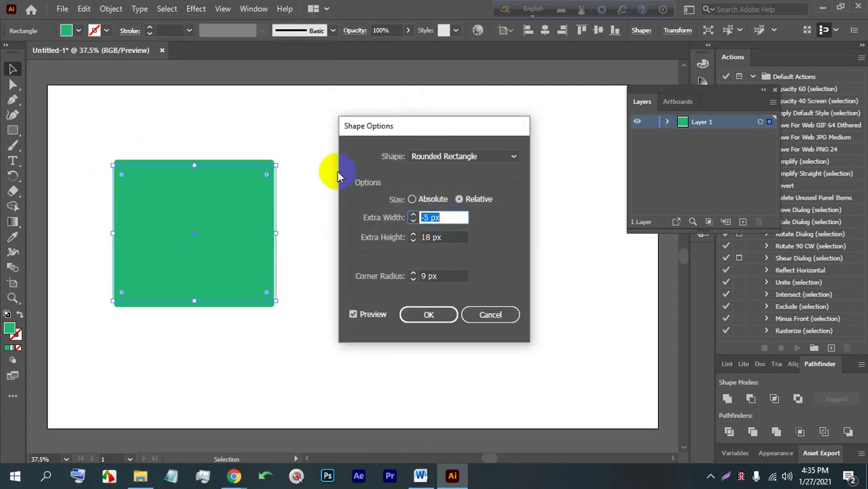
{"action": "key", "text": "Up"}
{"action": "key", "text": "Up"}
{"action": "key", "text": "Up"}
{"action": "key", "text": "Up"}
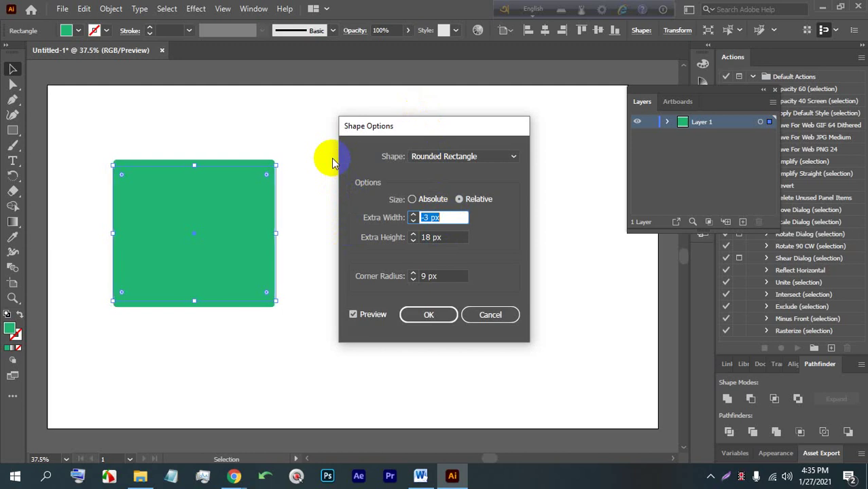
{"action": "key", "text": "Up"}
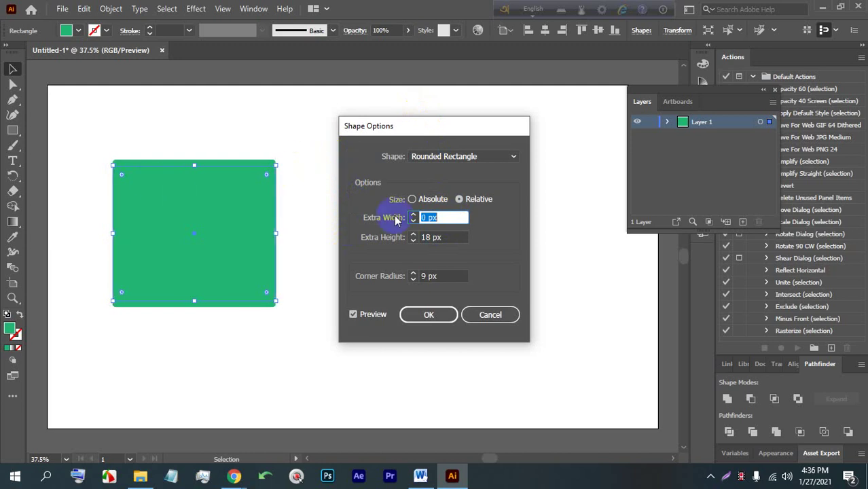
{"action": "left_click", "coordinate": [449, 235]}
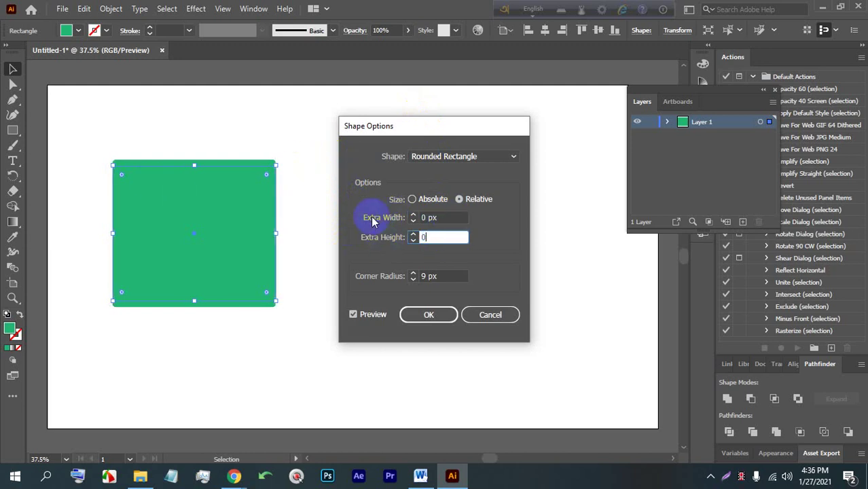
{"action": "left_click", "coordinate": [315, 156]}
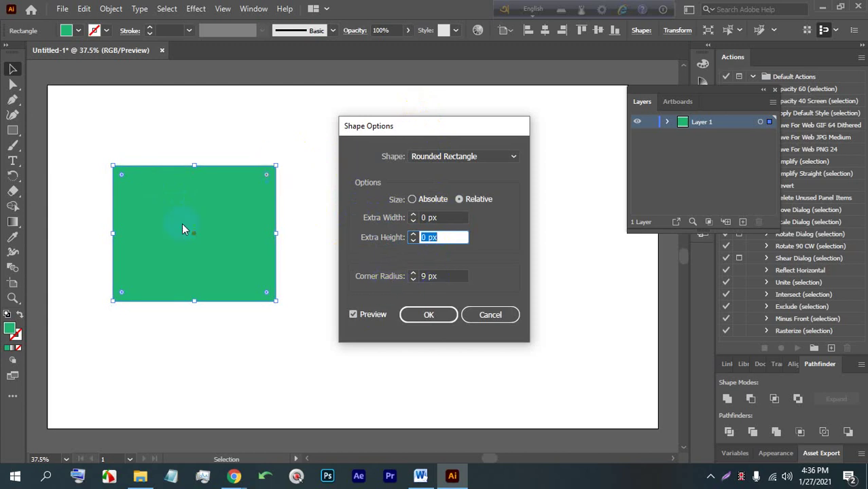
Raise the rounded rectangle's corner radius to 80 px.
{"action": "left_click", "coordinate": [435, 276]}
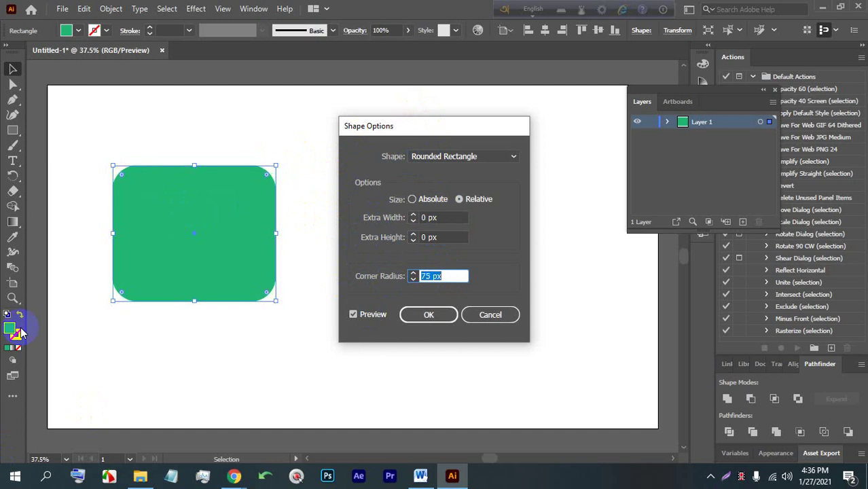
{"action": "key", "text": "Up"}
{"action": "key", "text": "Up"}
{"action": "key", "text": "Up"}
{"action": "key", "text": "Up"}
{"action": "key", "text": "Up"}
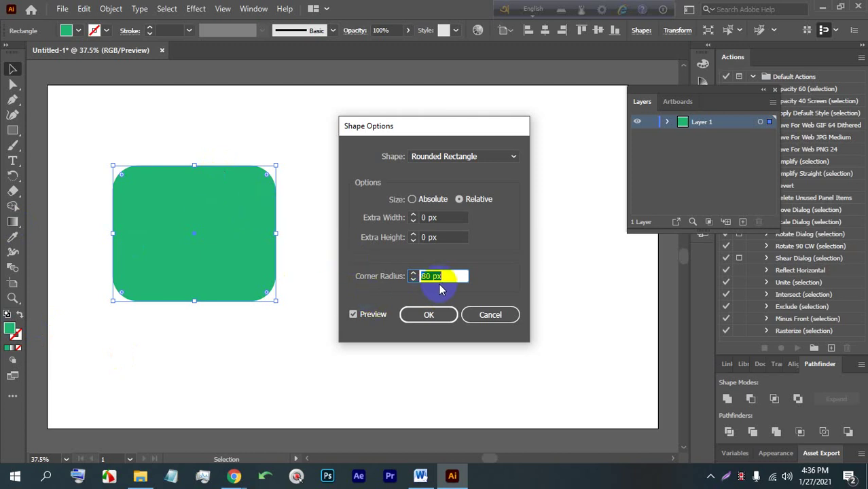
Try the Absolute size option, return to Relative sizing and set the corner radius to 62 px.
{"action": "left_click", "coordinate": [432, 200]}
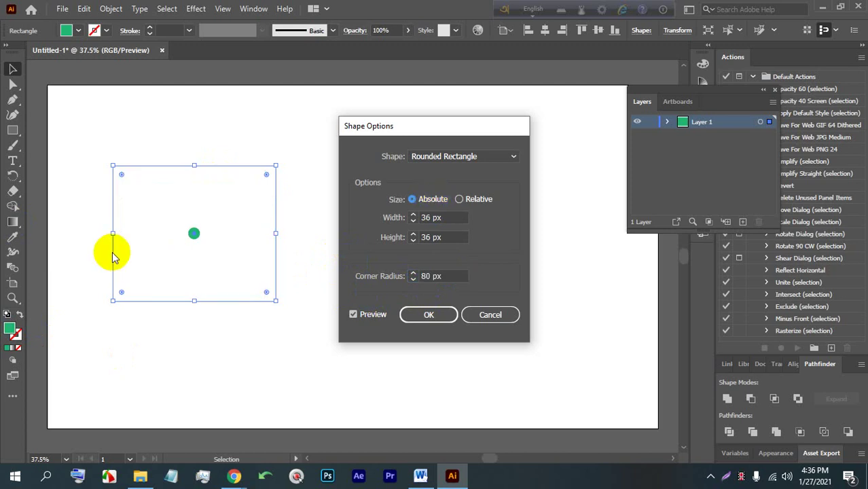
{"action": "left_click", "coordinate": [461, 200]}
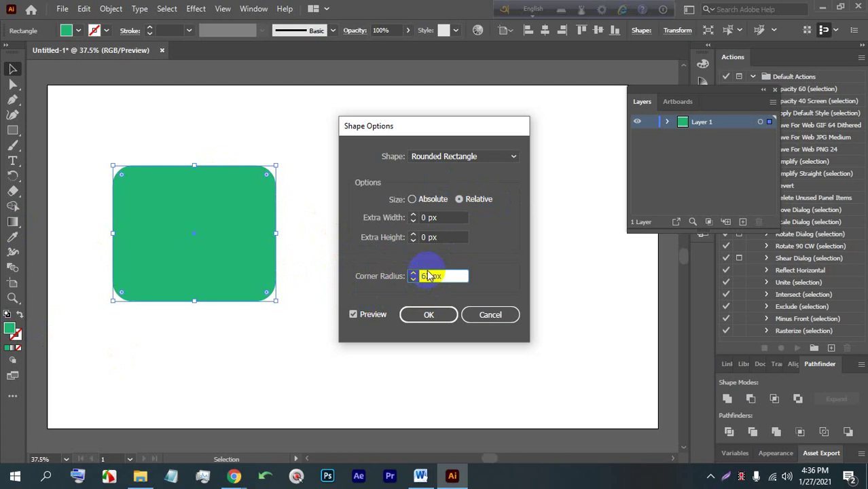
Increase the rounded rectangle's extra width to 46 px and its extra height to 43 px.
{"action": "left_click", "coordinate": [440, 218]}
{"action": "key", "text": "Up"}
{"action": "key", "text": "Up"}
{"action": "key", "text": "Up"}
{"action": "key", "text": "Up"}
{"action": "key", "text": "Up"}
{"action": "key", "text": "Up"}
{"action": "key", "text": "Up"}
{"action": "key", "text": "Up"}
{"action": "key", "text": "Up"}
{"action": "key", "text": "Up"}
{"action": "key", "text": "Up"}
{"action": "key", "text": "Up"}
{"action": "key", "text": "Up"}
{"action": "key", "text": "Up"}
{"action": "key", "text": "Up"}
{"action": "key", "text": "Up"}
{"action": "key", "text": "Up"}
{"action": "key", "text": "Up"}
{"action": "key", "text": "Up"}
{"action": "key", "text": "Up"}
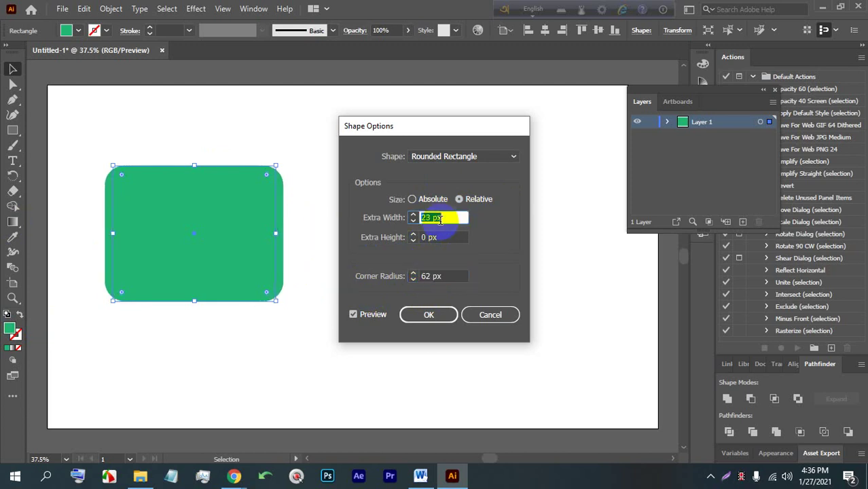
{"action": "left_click", "coordinate": [423, 239]}
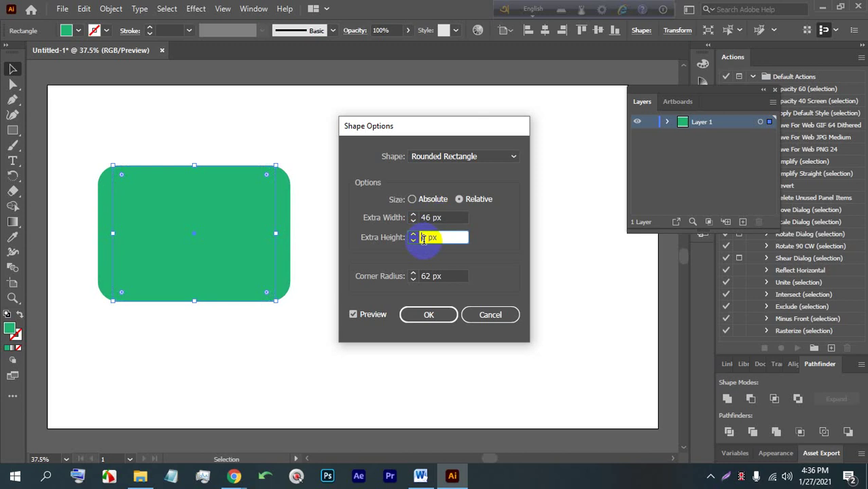
{"action": "key", "text": "Up"}
{"action": "key", "text": "Up"}
{"action": "key", "text": "Up"}
{"action": "key", "text": "Up"}
{"action": "key", "text": "Up"}
{"action": "key", "text": "Up"}
{"action": "key", "text": "Up"}
{"action": "key", "text": "Up"}
{"action": "key", "text": "Up"}
{"action": "key", "text": "Up"}
{"action": "key", "text": "Up"}
{"action": "key", "text": "Up"}
{"action": "key", "text": "Up"}
{"action": "key", "text": "Up"}
{"action": "key", "text": "Up"}
{"action": "key", "text": "Up"}
{"action": "key", "text": "Up"}
{"action": "key", "text": "Up"}
{"action": "key", "text": "Up"}
{"action": "key", "text": "Up"}
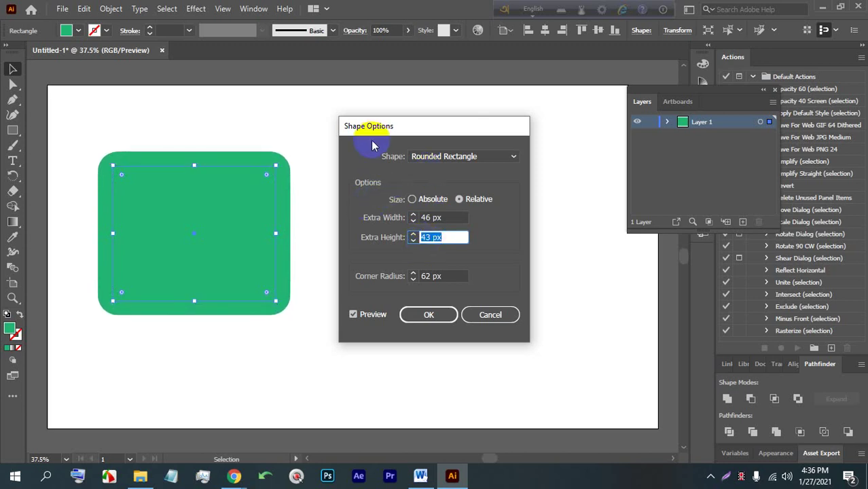
Change the effect's shape to Ellipse and reduce its extra width to 26 px.
{"action": "left_click", "coordinate": [444, 157]}
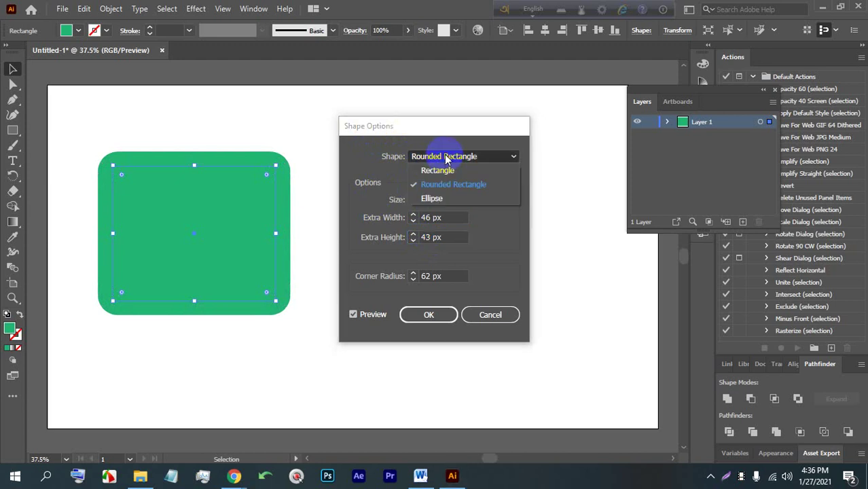
{"action": "left_click", "coordinate": [471, 199]}
{"action": "left_click", "coordinate": [401, 217]}
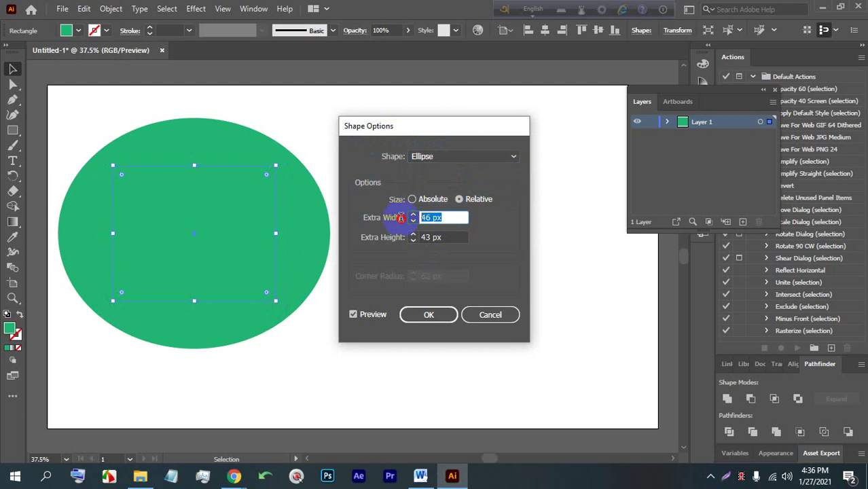
{"action": "key", "text": "Down"}
{"action": "key", "text": "Down"}
{"action": "key", "text": "Down"}
{"action": "key", "text": "Down"}
{"action": "key", "text": "Down"}
{"action": "key", "text": "Down"}
{"action": "key", "text": "Down"}
{"action": "key", "text": "Down"}
{"action": "key", "text": "Down"}
{"action": "key", "text": "Down"}
{"action": "key", "text": "Down"}
{"action": "key", "text": "Down"}
{"action": "key", "text": "Down"}
{"action": "key", "text": "Down"}
{"action": "key", "text": "Down"}
{"action": "key", "text": "Down"}
{"action": "key", "text": "Down"}
{"action": "key", "text": "Down"}
{"action": "key", "text": "Down"}
{"action": "key", "text": "Down"}
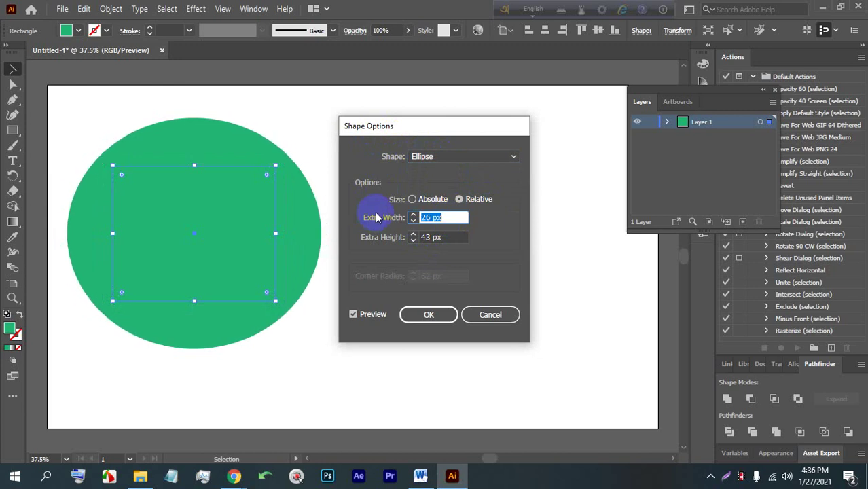
Reduce the ellipse effect's extra width and extra height to 0 px.
{"action": "key", "text": "Down"}
{"action": "key", "text": "Down"}
{"action": "key", "text": "Down"}
{"action": "key", "text": "Down"}
{"action": "key", "text": "Down"}
{"action": "key", "text": "Down"}
{"action": "key", "text": "Down"}
{"action": "key", "text": "Down"}
{"action": "key", "text": "Down"}
{"action": "key", "text": "Down"}
{"action": "key", "text": "Down"}
{"action": "key", "text": "Down"}
{"action": "key", "text": "Down"}
{"action": "key", "text": "Down"}
{"action": "key", "text": "Down"}
{"action": "key", "text": "Down"}
{"action": "key", "text": "Down"}
{"action": "key", "text": "Down"}
{"action": "key", "text": "Down"}
{"action": "key", "text": "Down"}
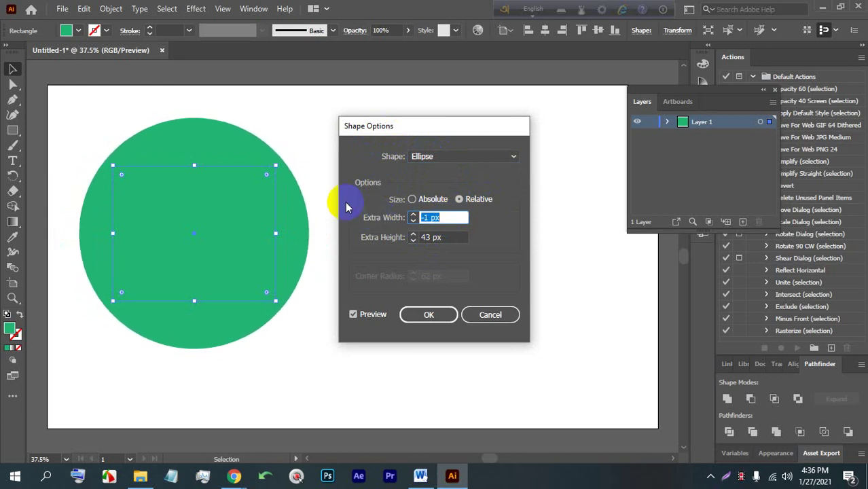
{"action": "key", "text": "Up"}
{"action": "left_click", "coordinate": [449, 237]}
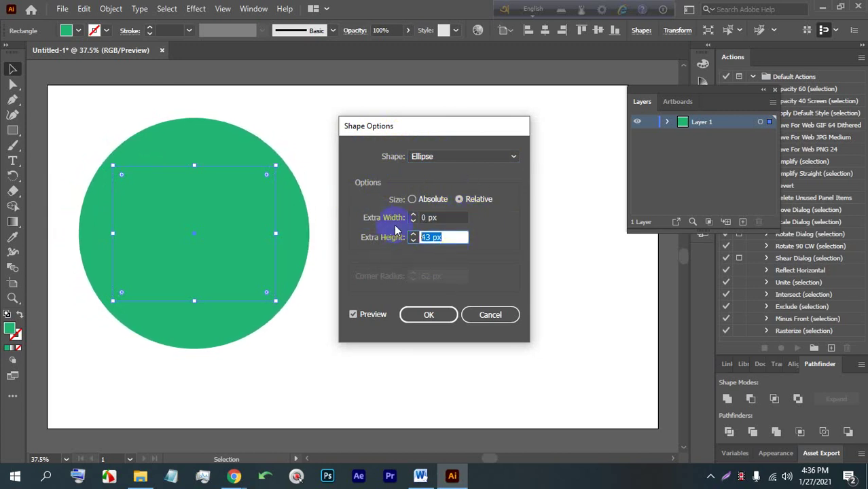
{"action": "key", "text": "Up"}
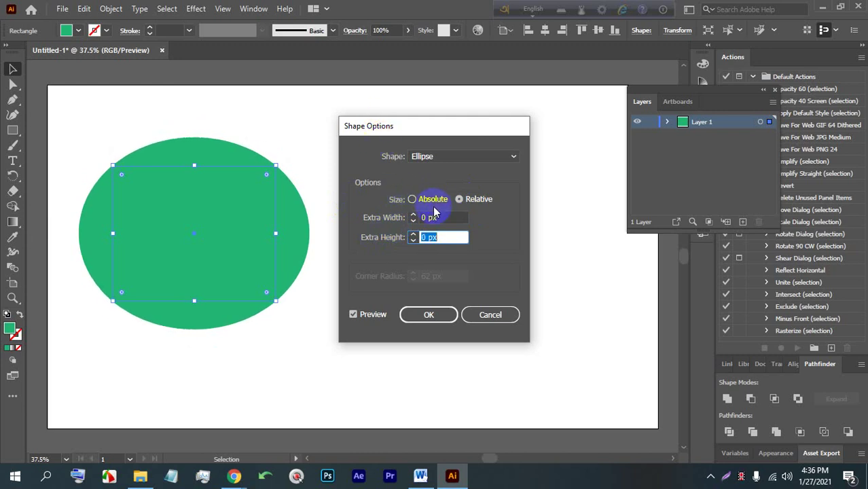
Try an extra width of 30 px and extra height of 67 px on the ellipse, and cancel the effect.
{"action": "left_click", "coordinate": [445, 219]}
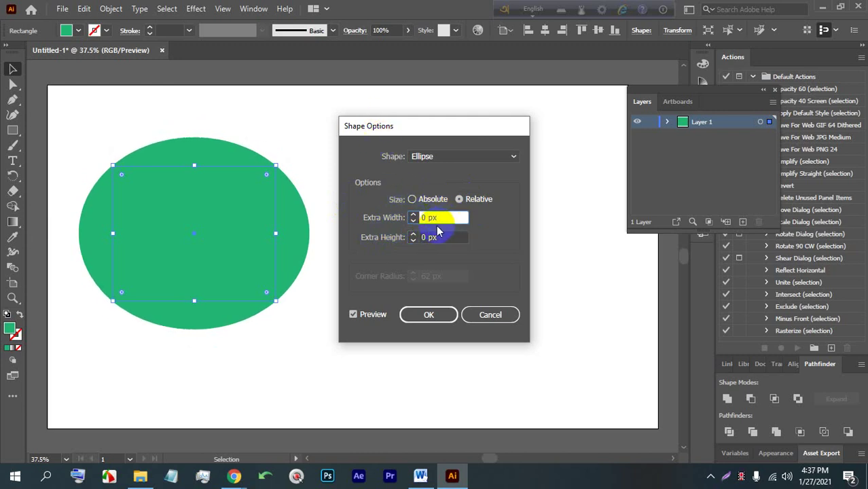
{"action": "key", "text": "shift+Up"}
{"action": "key", "text": "shift+Up"}
{"action": "key", "text": "shift+Up"}
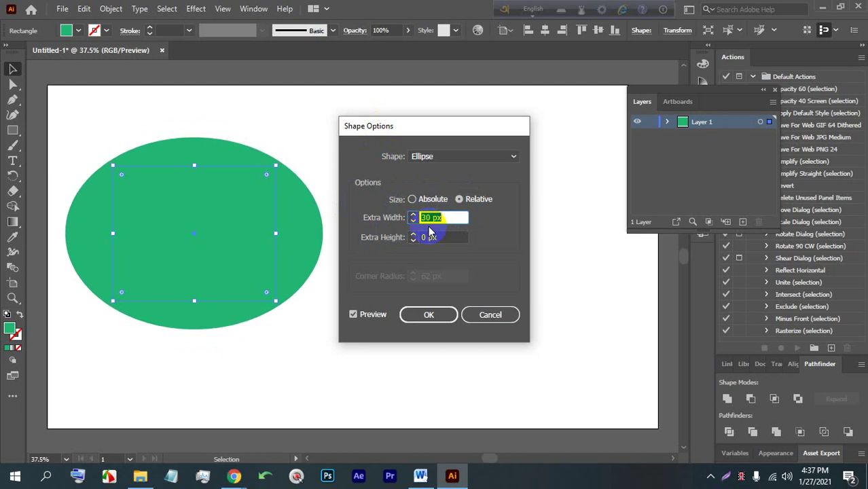
{"action": "left_click", "coordinate": [433, 238]}
{"action": "key", "text": "shift+Up"}
{"action": "key", "text": "shift+Up"}
{"action": "key", "text": "shift+Up"}
{"action": "key", "text": "shift+Up"}
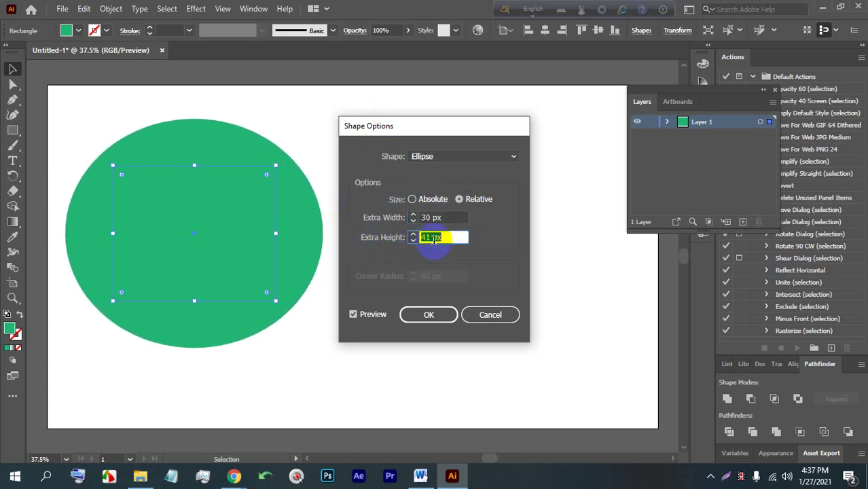
{"action": "key", "text": "shift+Up"}
{"action": "scroll", "coordinate": [435, 239], "scroll_direction": "up", "scroll_amount": 9}
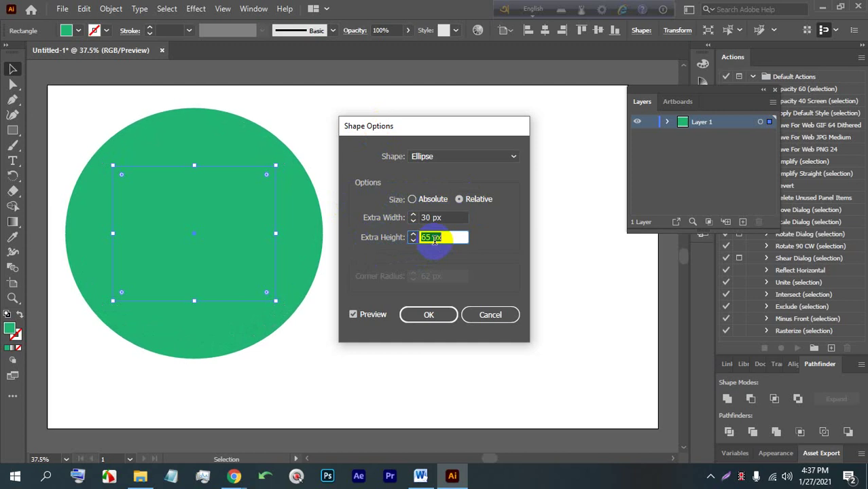
{"action": "scroll", "coordinate": [435, 239], "scroll_direction": "up", "scroll_amount": 2}
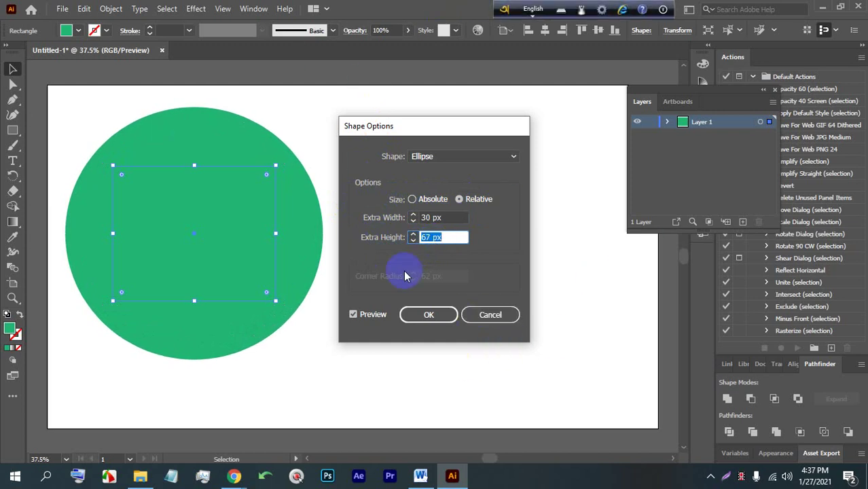
{"action": "left_click", "coordinate": [486, 312]}
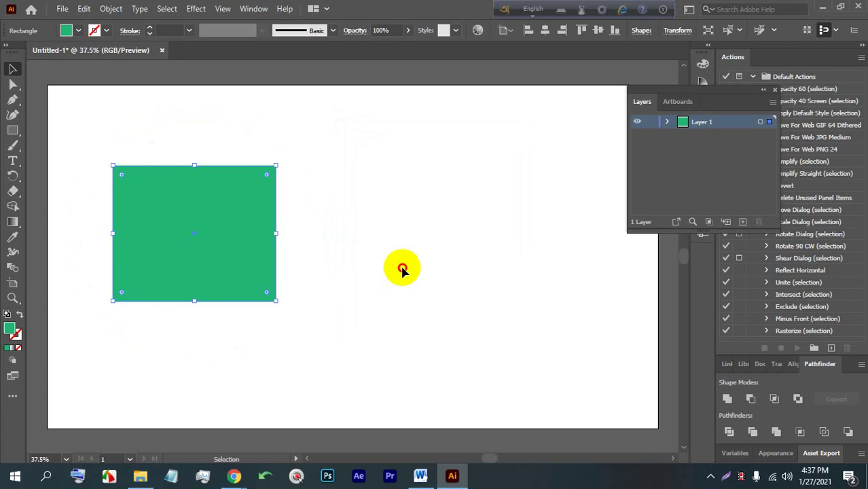
Open the Free Distort effect for the green rectangle and cancel it.
{"action": "left_click", "coordinate": [195, 8]}
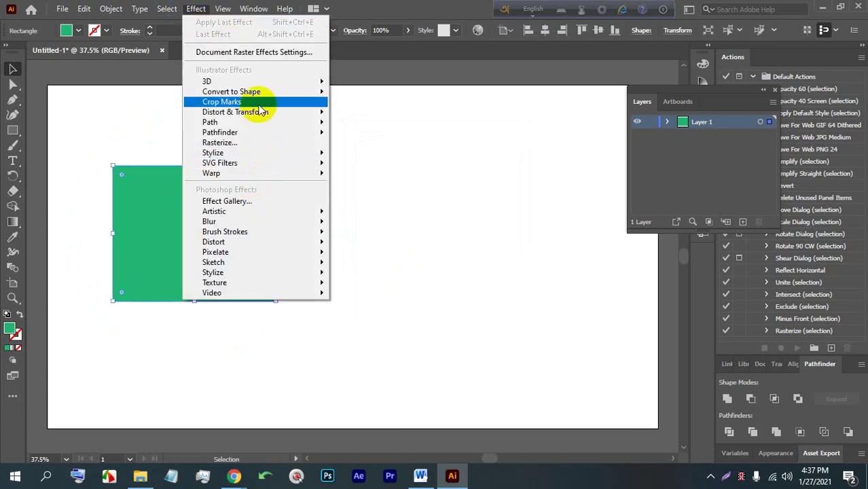
{"action": "mouse_move", "coordinate": [262, 114]}
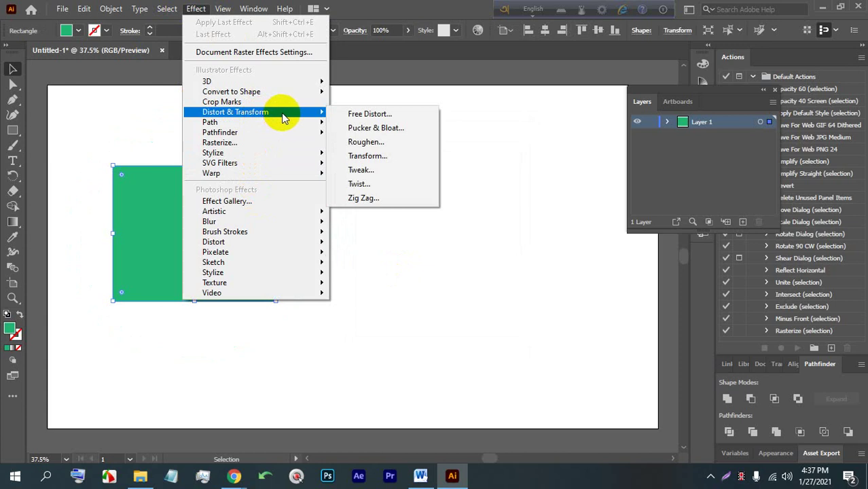
{"action": "left_click", "coordinate": [356, 115]}
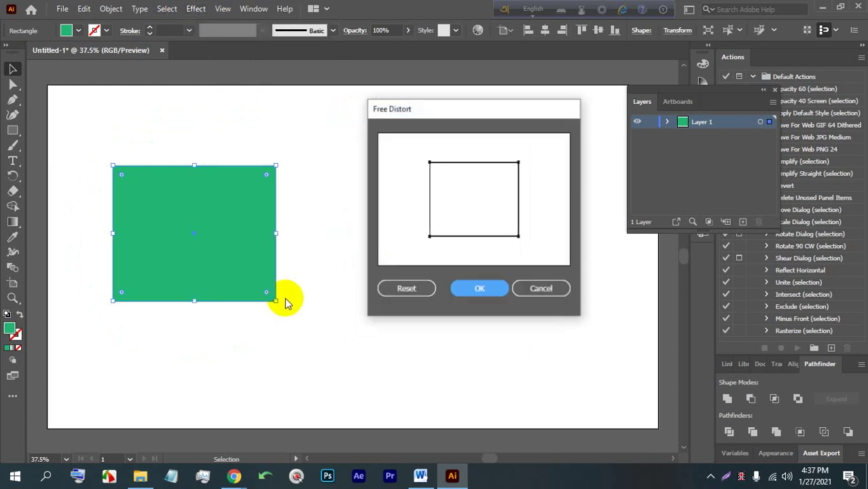
{"action": "left_click", "coordinate": [549, 290]}
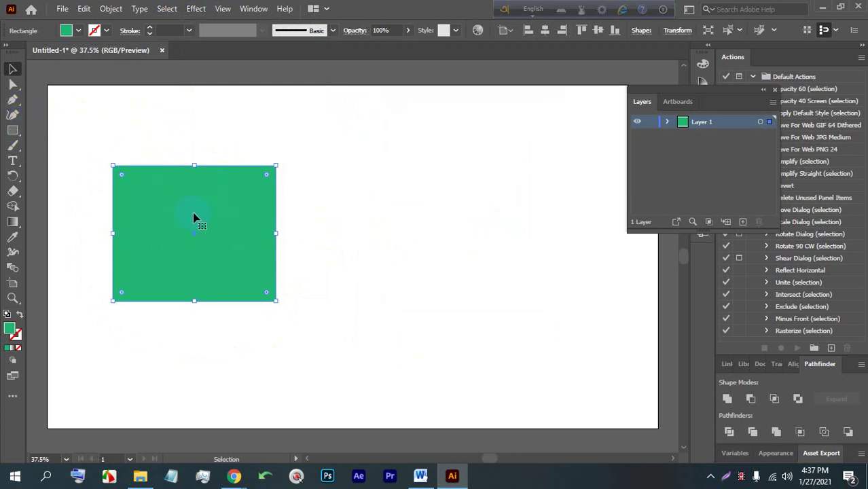
Duplicate the green rectangle to its right and give the original a 13 pt black stroke.
{"action": "left_click_drag", "start_coordinate": [194, 217], "coordinate": [457, 213]}
{"action": "left_click", "coordinate": [237, 212]}
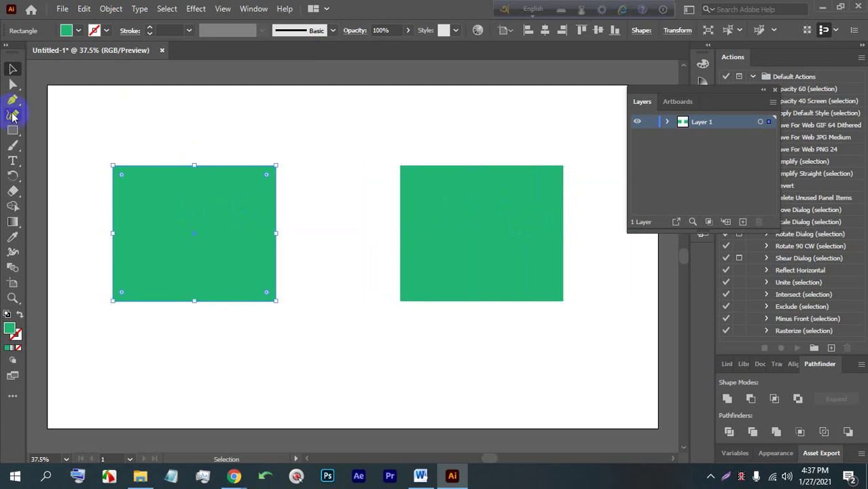
{"action": "left_click", "coordinate": [150, 27]}
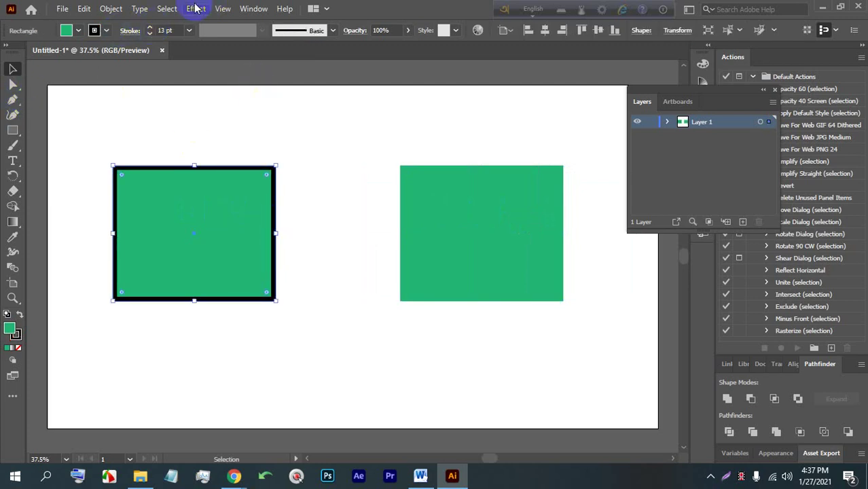
Apply Free Distort with its default shape to the outlined rectangle and move the rectangle slightly left.
{"action": "left_click", "coordinate": [195, 8]}
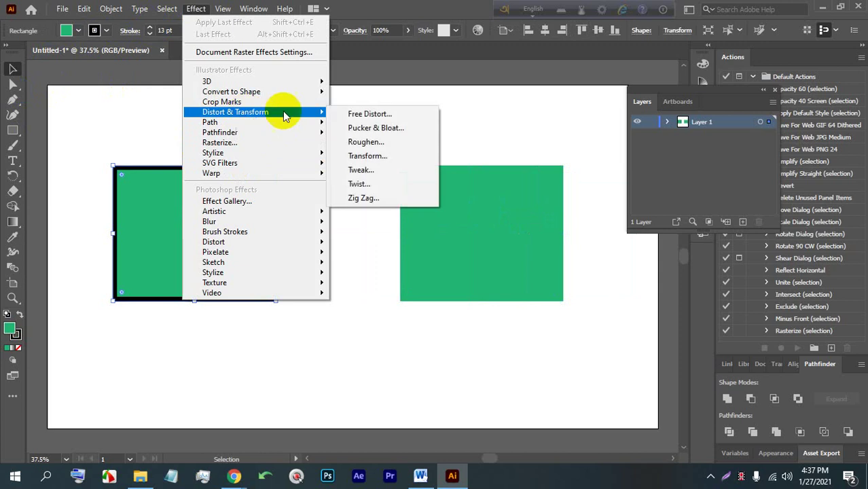
{"action": "left_click", "coordinate": [372, 114]}
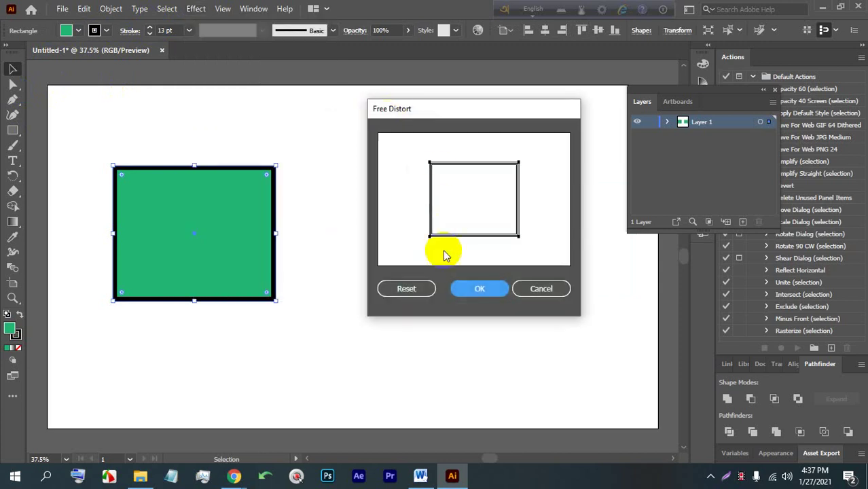
{"action": "left_click", "coordinate": [477, 291]}
{"action": "mouse_move", "coordinate": [244, 260]}
{"action": "left_mouse_down"}
{"action": "mouse_move", "coordinate": [252, 259]}
{"action": "mouse_move", "coordinate": [234, 258]}
{"action": "left_mouse_up"}
{"action": "right_click", "coordinate": [187, 233]}
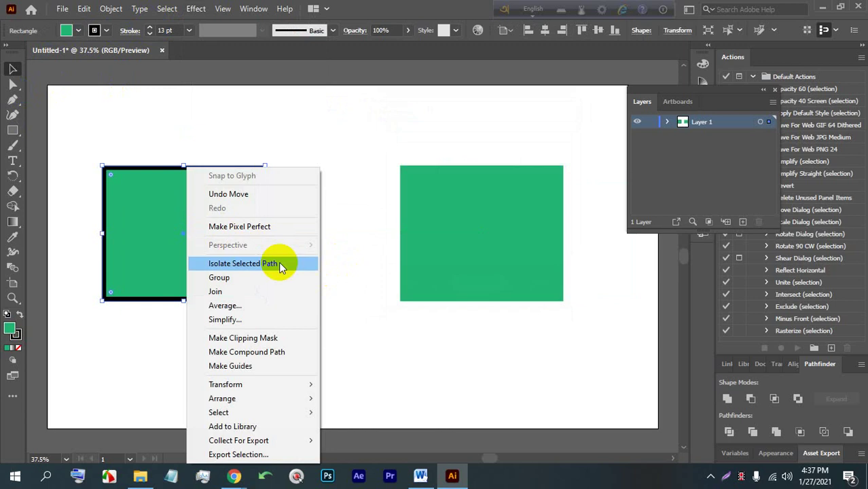
{"action": "left_click", "coordinate": [330, 211]}
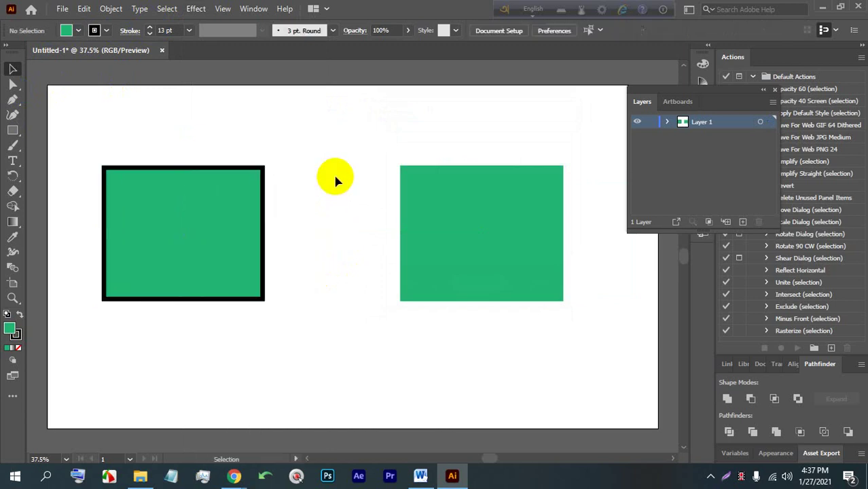
Expand the appearance of the outlined green rectangle and ungroup the result.
{"action": "left_click", "coordinate": [231, 277]}
{"action": "left_click", "coordinate": [111, 8]}
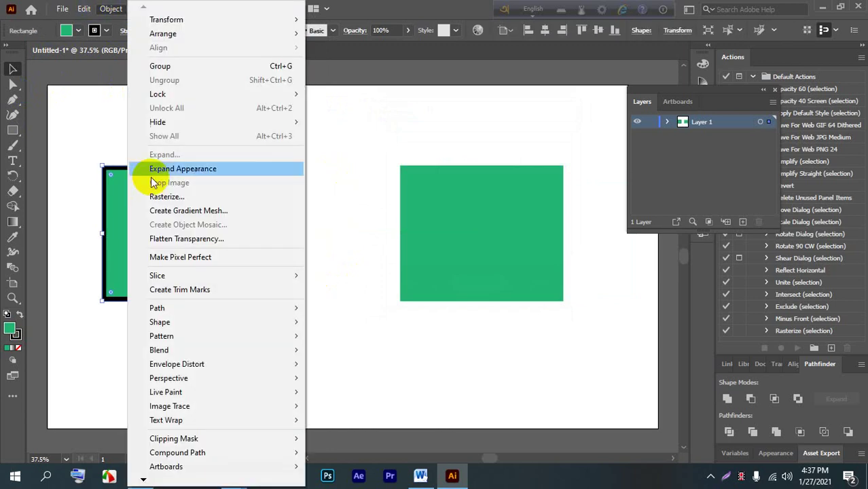
{"action": "left_click", "coordinate": [170, 167]}
{"action": "right_click", "coordinate": [210, 210]}
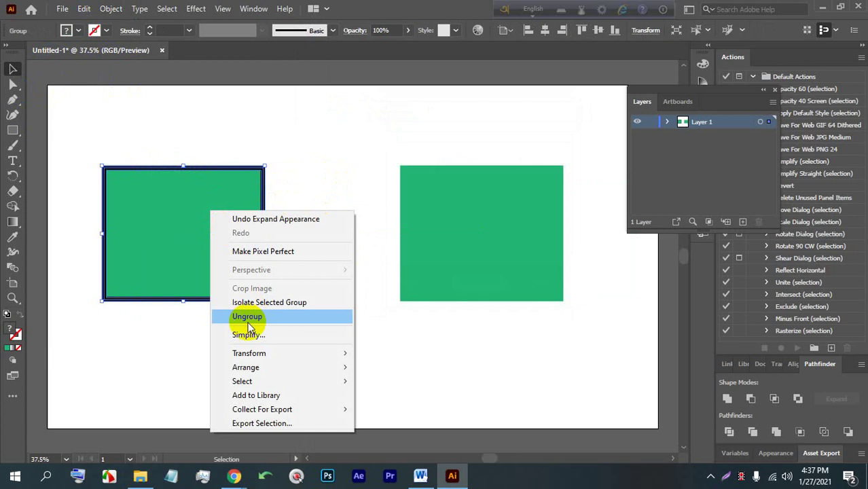
{"action": "left_click", "coordinate": [251, 315]}
Separate the green fill from its black frame, moving the fill up and right and the frame up and left.
{"action": "left_click", "coordinate": [214, 222]}
{"action": "mouse_move", "coordinate": [214, 222]}
{"action": "left_mouse_down"}
{"action": "mouse_move", "coordinate": [273, 179]}
{"action": "mouse_move", "coordinate": [349, 150]}
{"action": "mouse_move", "coordinate": [283, 268]}
{"action": "mouse_move", "coordinate": [310, 168]}
{"action": "left_mouse_up"}
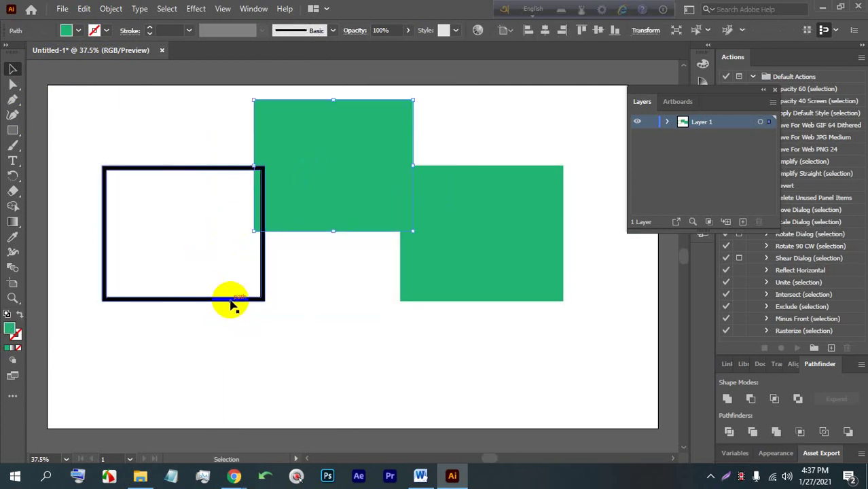
{"action": "left_click_drag", "start_coordinate": [231, 301], "coordinate": [200, 284]}
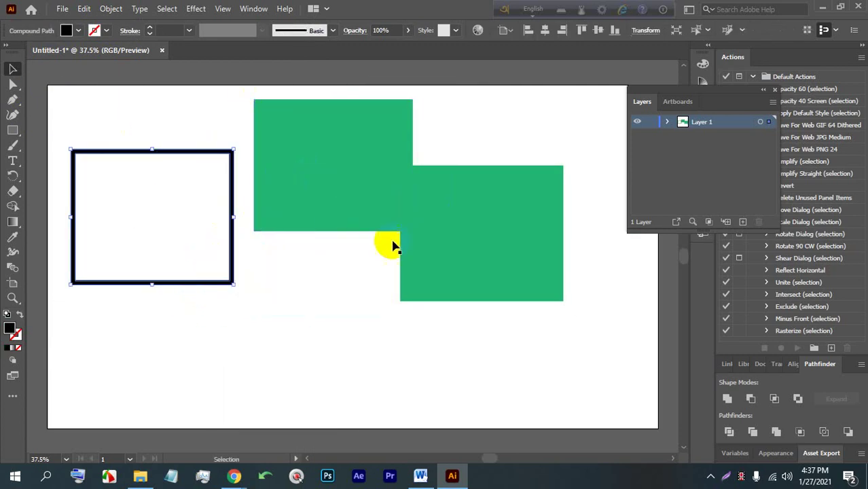
Give the duplicate green rectangle on the right a 19 pt black stroke.
{"action": "left_click", "coordinate": [449, 228]}
{"action": "left_click", "coordinate": [111, 10]}
{"action": "left_click", "coordinate": [111, 10]}
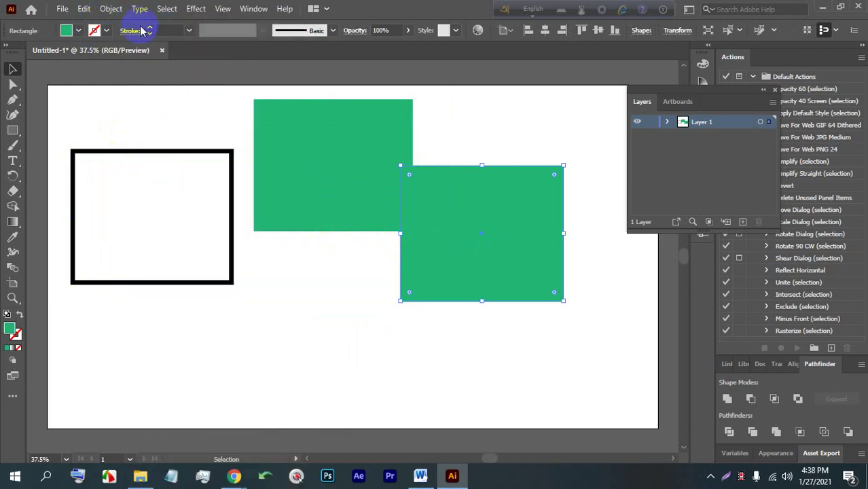
{"action": "left_click", "coordinate": [150, 30]}
{"action": "left_click", "coordinate": [151, 30]}
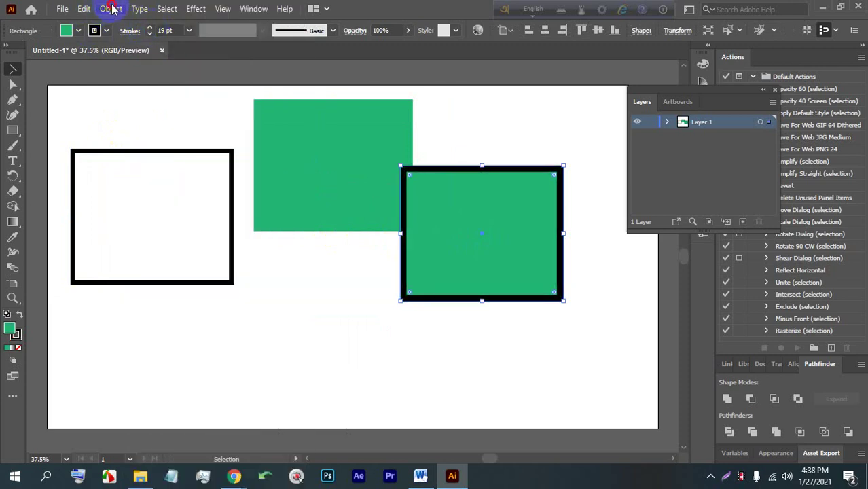
Expand the appearance of the duplicate rectangle with the 19 pt stroke and ungroup it.
{"action": "left_click", "coordinate": [112, 9]}
{"action": "left_click", "coordinate": [146, 169]}
{"action": "right_click", "coordinate": [448, 200]}
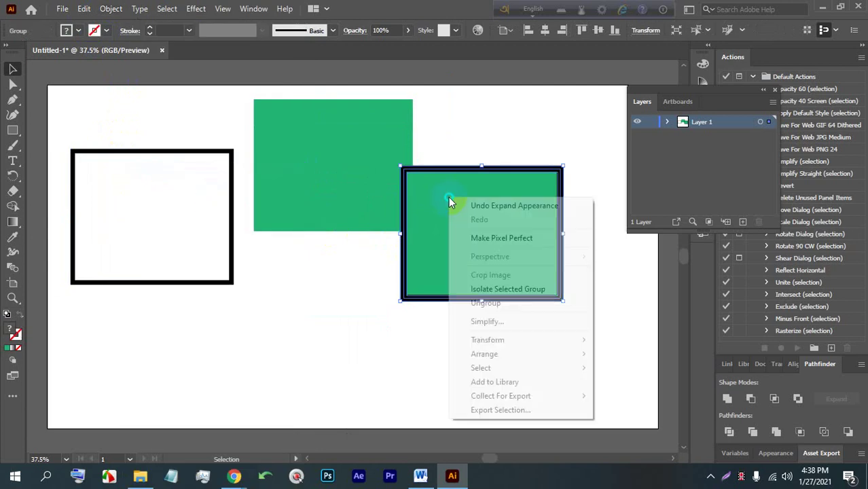
{"action": "left_click", "coordinate": [473, 304]}
Move the duplicate's green fill down and left out of its frame, and shift the upper green rectangle left.
{"action": "left_click", "coordinate": [385, 295]}
{"action": "left_click_drag", "start_coordinate": [479, 232], "coordinate": [339, 324]}
{"action": "left_click_drag", "start_coordinate": [333, 167], "coordinate": [296, 167]}
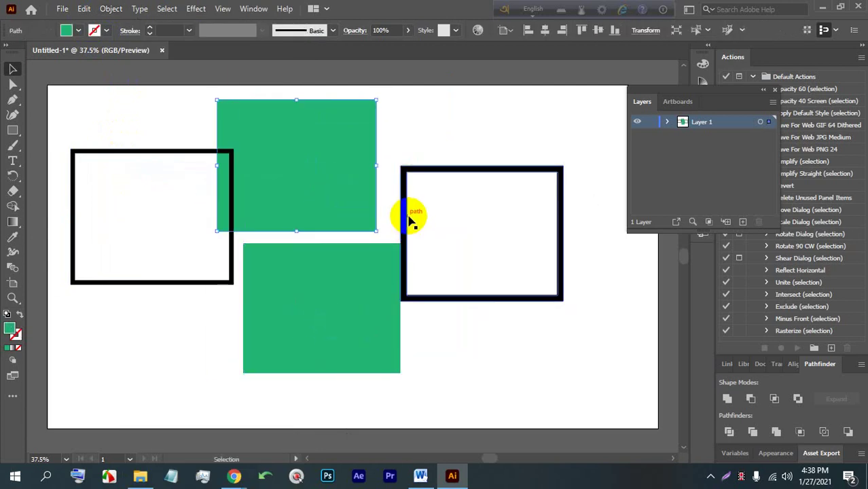
Move the right black frame up and right, and shrink its height from the top and bottom edges.
{"action": "left_click_drag", "start_coordinate": [410, 221], "coordinate": [443, 202]}
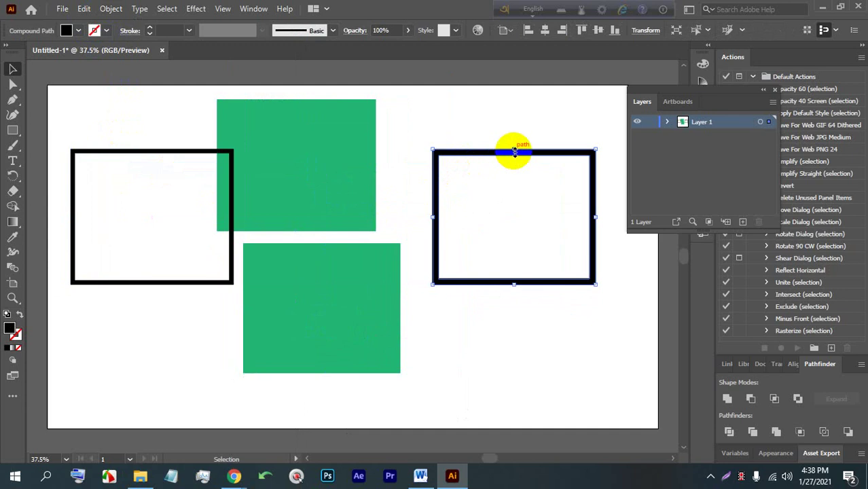
{"action": "left_click_drag", "start_coordinate": [514, 151], "coordinate": [511, 183]}
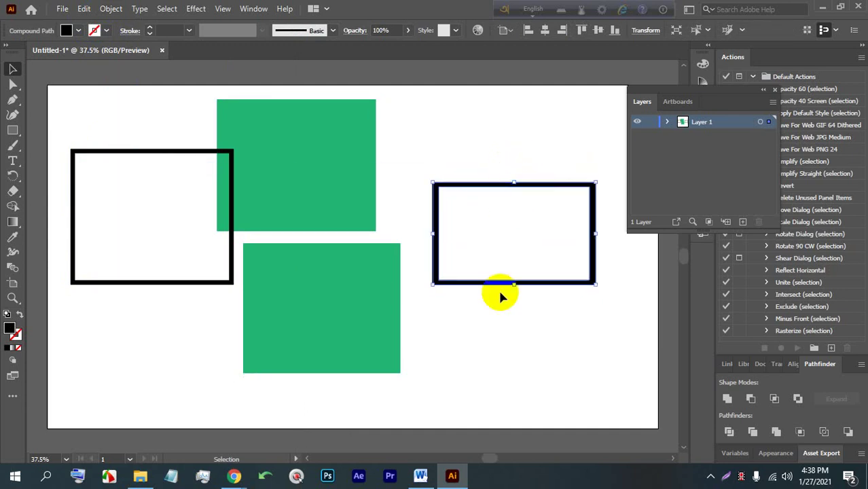
{"action": "left_click_drag", "start_coordinate": [511, 283], "coordinate": [511, 242]}
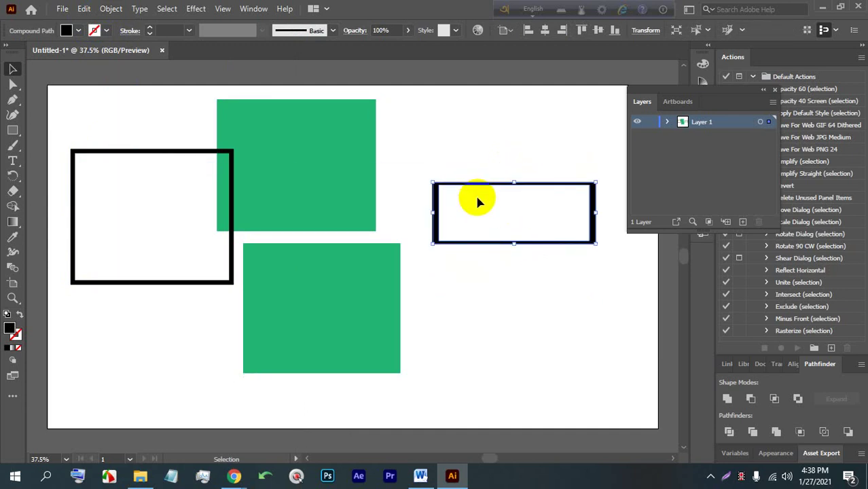
Release the compound path of the flattened black frame and deselect it.
{"action": "right_click", "coordinate": [468, 202]}
{"action": "left_click", "coordinate": [443, 240]}
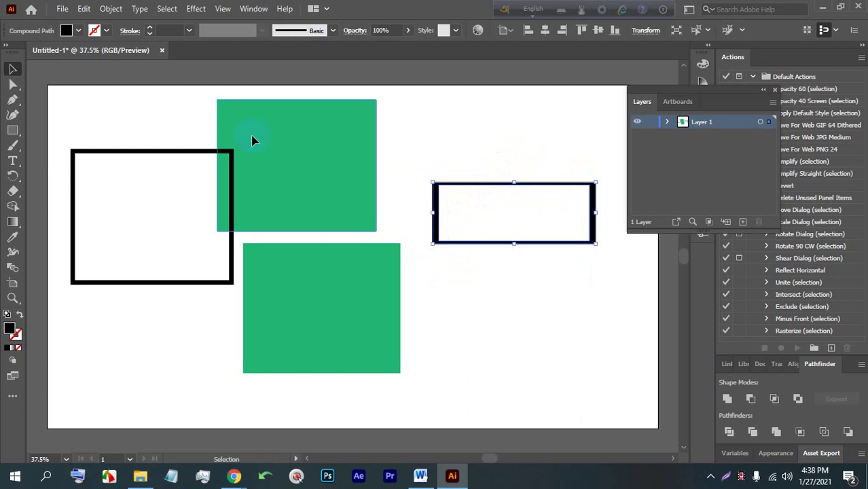
{"action": "left_click", "coordinate": [111, 8]}
{"action": "left_click", "coordinate": [160, 155]}
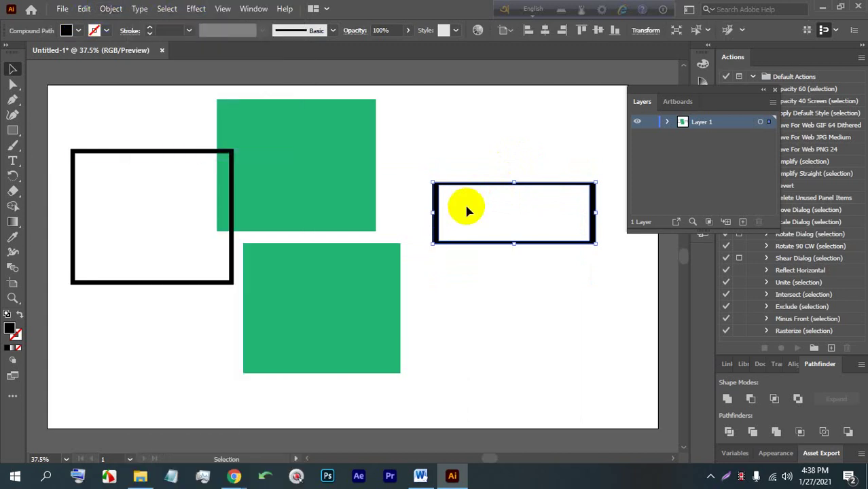
{"action": "right_click", "coordinate": [466, 211]}
{"action": "left_click", "coordinate": [479, 300]}
{"action": "left_click", "coordinate": [467, 256]}
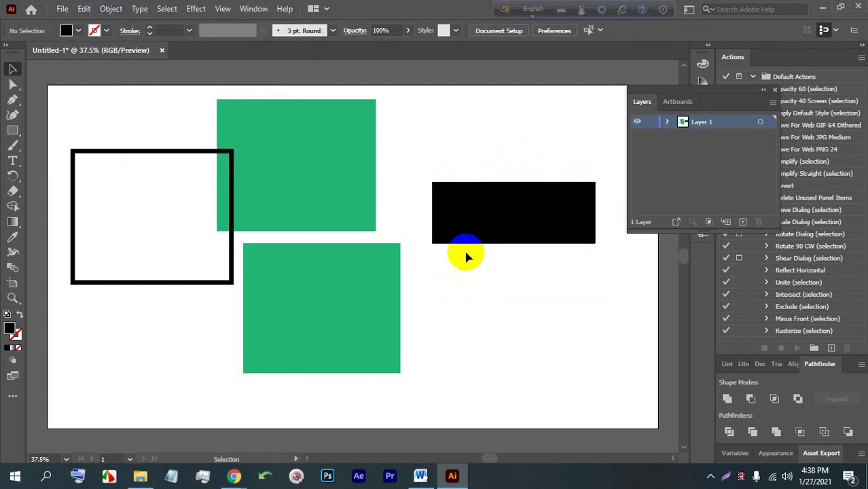
Move the front black rectangle of the released compound path slightly left and down from the one behind it.
{"action": "right_click", "coordinate": [467, 216]}
{"action": "left_click", "coordinate": [450, 273]}
{"action": "left_click", "coordinate": [471, 214]}
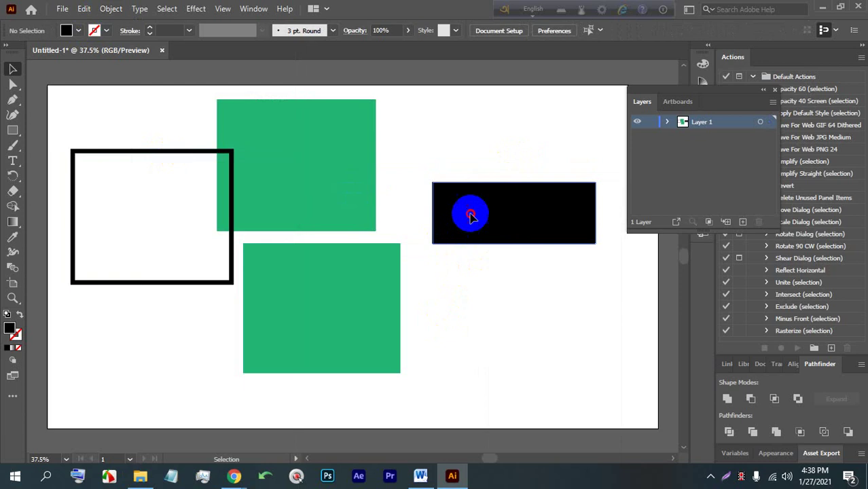
{"action": "right_click", "coordinate": [471, 215]}
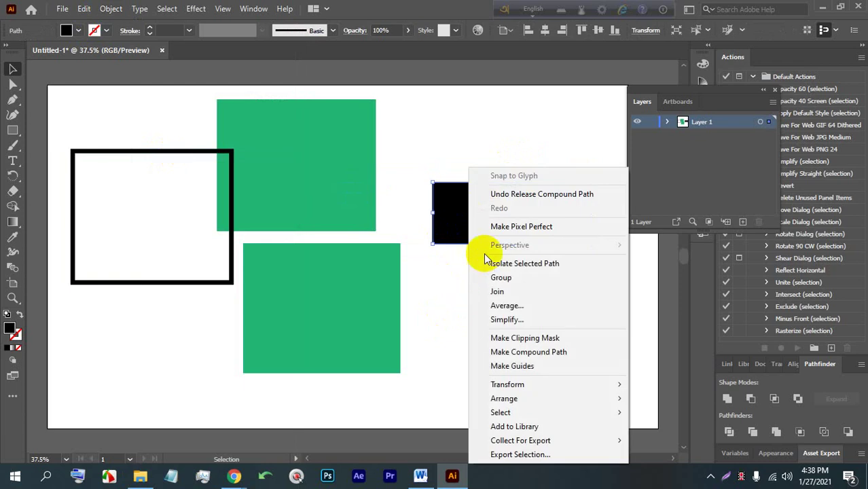
{"action": "left_click", "coordinate": [461, 228]}
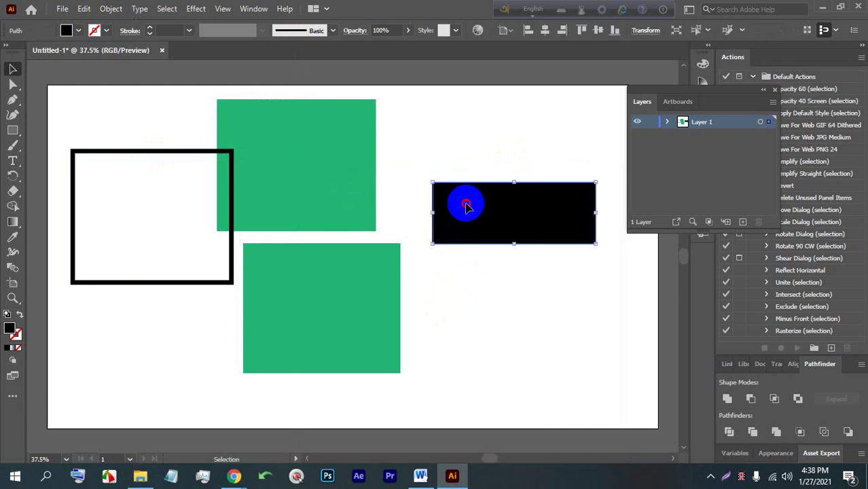
{"action": "left_click_drag", "start_coordinate": [466, 204], "coordinate": [461, 217]}
Move the black frame left and down, and fit the lower green rectangle inside it.
{"action": "left_click_drag", "start_coordinate": [364, 292], "coordinate": [396, 265]}
{"action": "left_click_drag", "start_coordinate": [233, 247], "coordinate": [222, 273]}
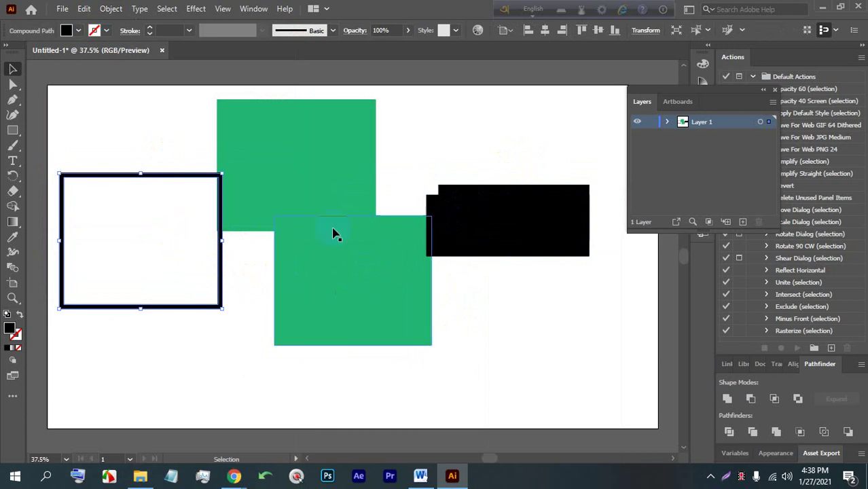
{"action": "left_click_drag", "start_coordinate": [356, 270], "coordinate": [145, 233]}
Nudge the upper green rectangle right and down, remove its fill, and give it a 19 pt black stroke.
{"action": "left_click_drag", "start_coordinate": [306, 163], "coordinate": [312, 171]}
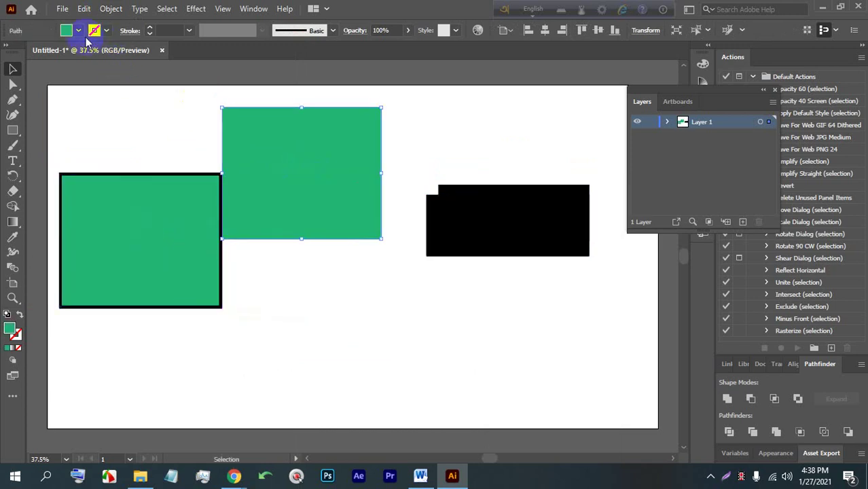
{"action": "left_click", "coordinate": [78, 33]}
{"action": "left_click", "coordinate": [9, 53]}
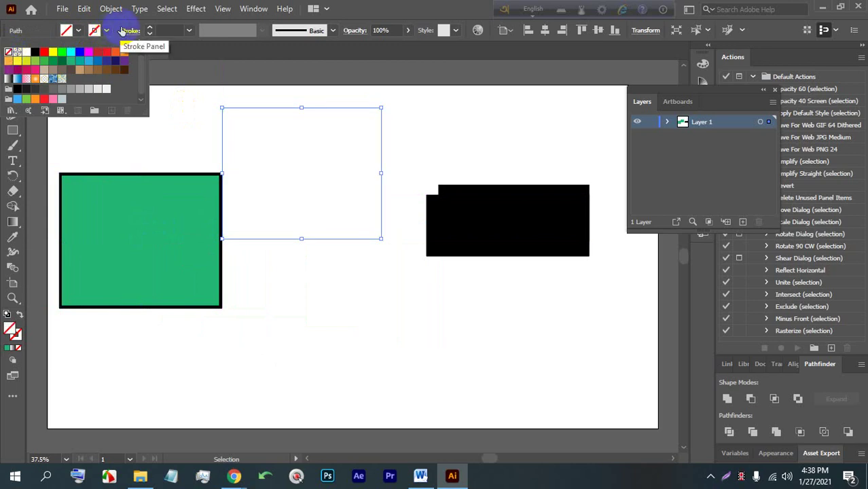
{"action": "left_click", "coordinate": [149, 31]}
{"action": "left_click", "coordinate": [149, 30]}
{"action": "left_click", "coordinate": [150, 30]}
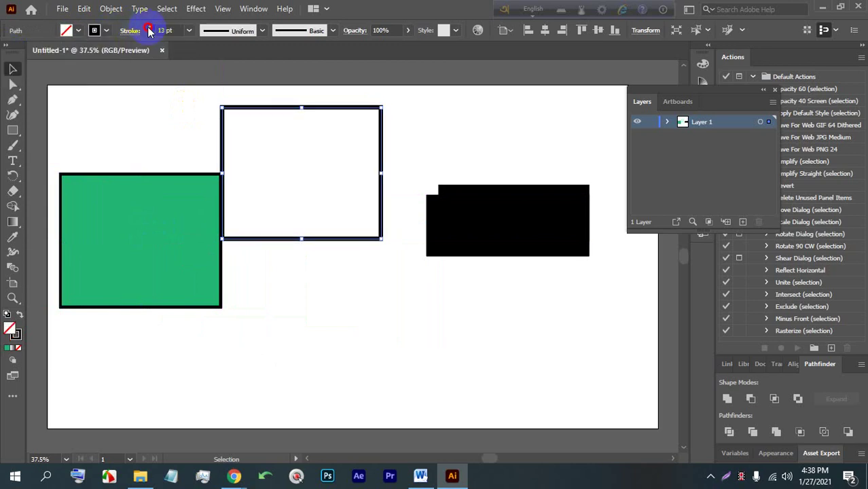
{"action": "left_click", "coordinate": [149, 31]}
{"action": "left_click", "coordinate": [103, 91]}
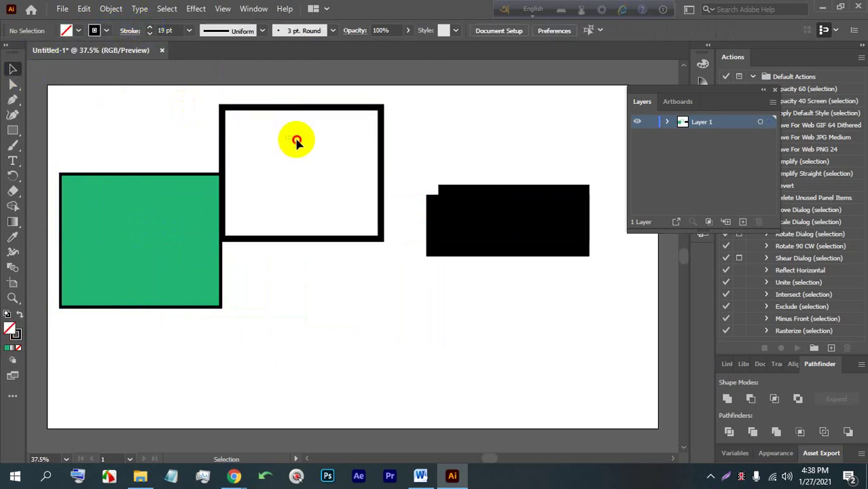
Shift the 19 pt stroked rectangle slightly right, and move the green rectangle up and right out of its black frame.
{"action": "left_click_drag", "start_coordinate": [293, 117], "coordinate": [316, 118]}
{"action": "left_click_drag", "start_coordinate": [180, 226], "coordinate": [484, 126]}
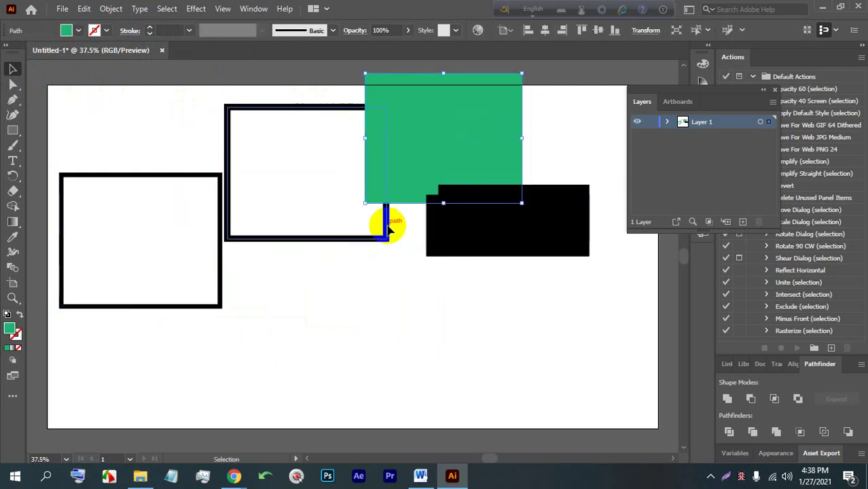
{"action": "left_click", "coordinate": [279, 259]}
Select all the shapes in the document and delete them.
{"action": "left_click_drag", "start_coordinate": [166, 201], "coordinate": [149, 185]}
{"action": "scroll", "coordinate": [341, 251], "scroll_direction": "up", "scroll_amount": 2}
{"action": "left_click_drag", "start_coordinate": [458, 284], "coordinate": [486, 163]}
{"action": "left_click", "coordinate": [322, 313]}
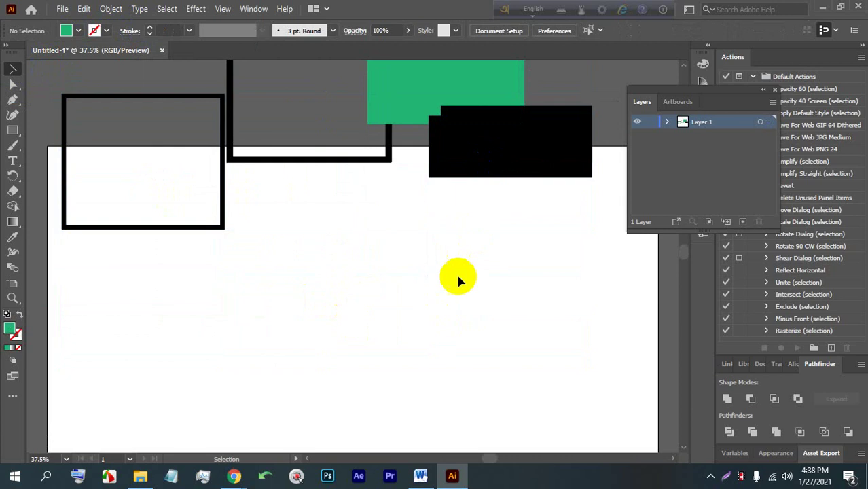
{"action": "left_click_drag", "start_coordinate": [436, 247], "coordinate": [145, 130]}
{"action": "left_click", "coordinate": [407, 277]}
{"action": "scroll", "coordinate": [495, 275], "scroll_direction": "up", "scroll_amount": 2}
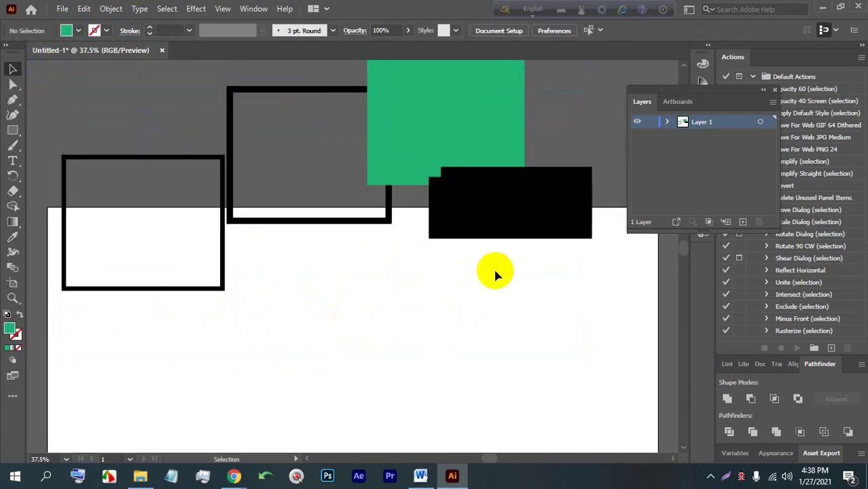
{"action": "left_click_drag", "start_coordinate": [223, 192], "coordinate": [116, 145]}
{"action": "key", "text": "Delete"}
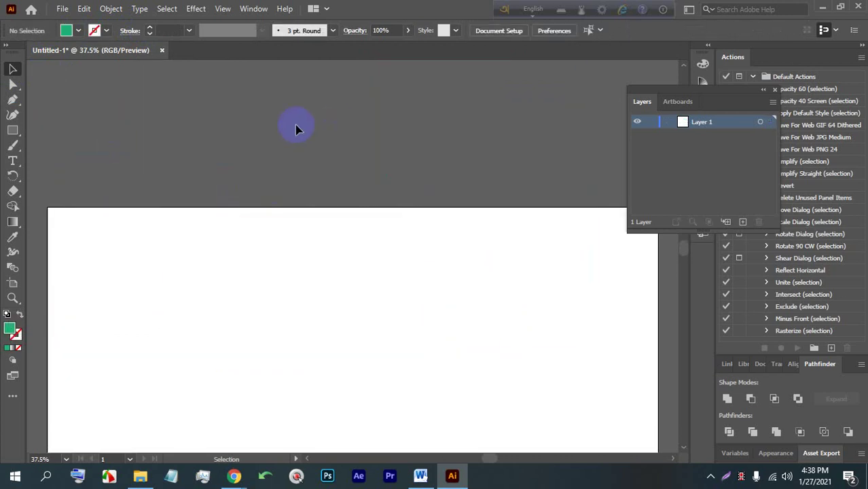
Draw a square about 414 px wide in the upper-left area of the artboard and fill it with orange.
{"action": "mouse_move", "coordinate": [5, 130]}
{"action": "left_mouse_down"}
{"action": "mouse_move", "coordinate": [41, 145]}
{"action": "mouse_move", "coordinate": [10, 135]}
{"action": "mouse_move", "coordinate": [39, 130]}
{"action": "left_mouse_up"}
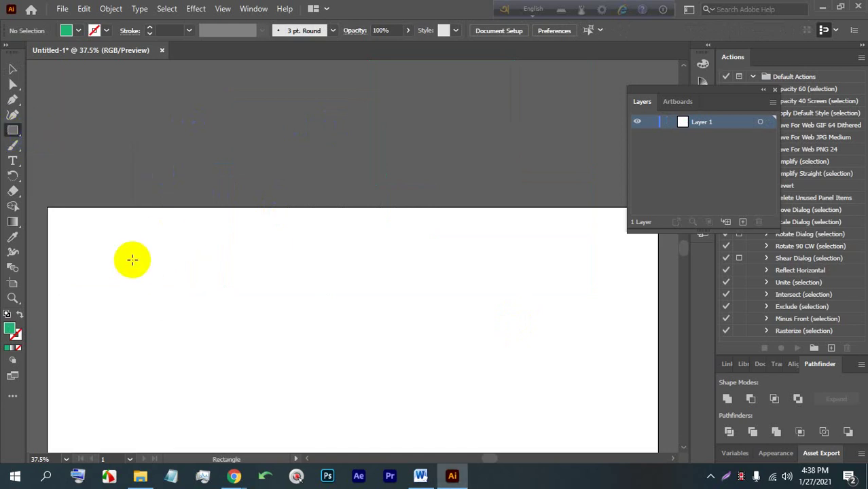
{"action": "mouse_move", "coordinate": [110, 241]}
{"action": "left_mouse_down"}
{"action": "mouse_move", "coordinate": [238, 306]}
{"action": "mouse_move", "coordinate": [242, 372]}
{"action": "left_mouse_up"}
{"action": "left_click", "coordinate": [106, 31]}
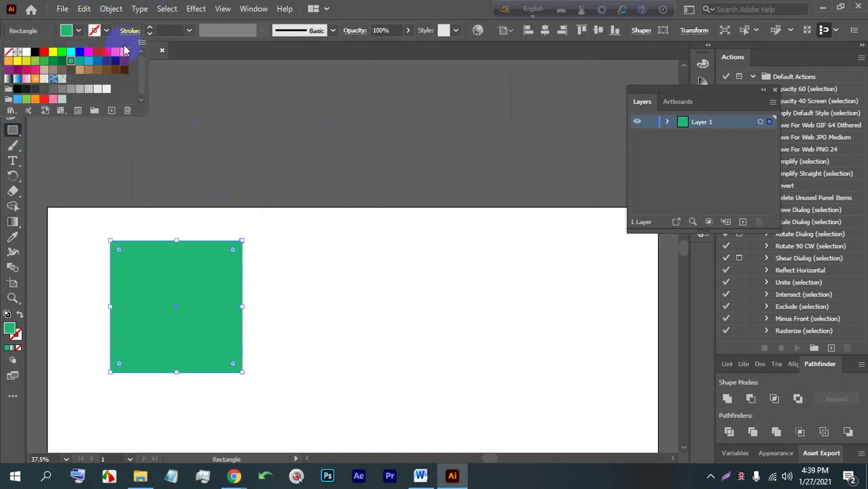
{"action": "left_click", "coordinate": [124, 54]}
Preview a Pucker & Bloat effect on the orange square with a bloat value of 42%.
{"action": "left_click", "coordinate": [195, 9]}
{"action": "left_click", "coordinate": [196, 9]}
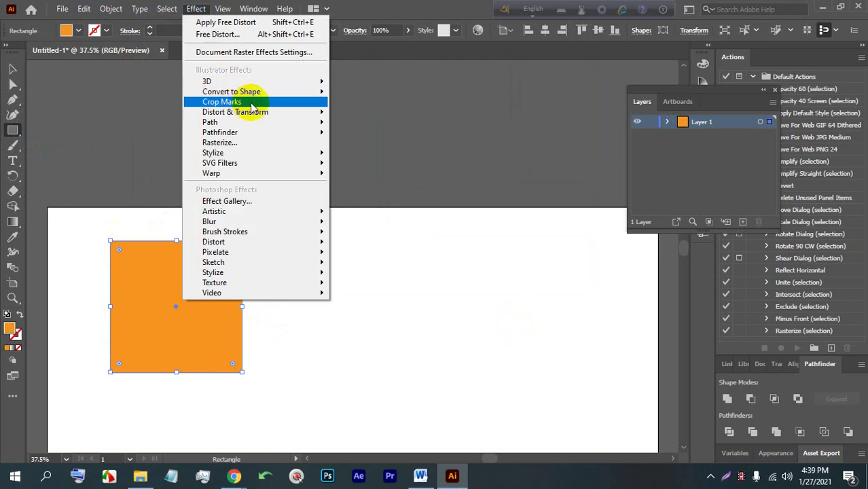
{"action": "mouse_move", "coordinate": [274, 114]}
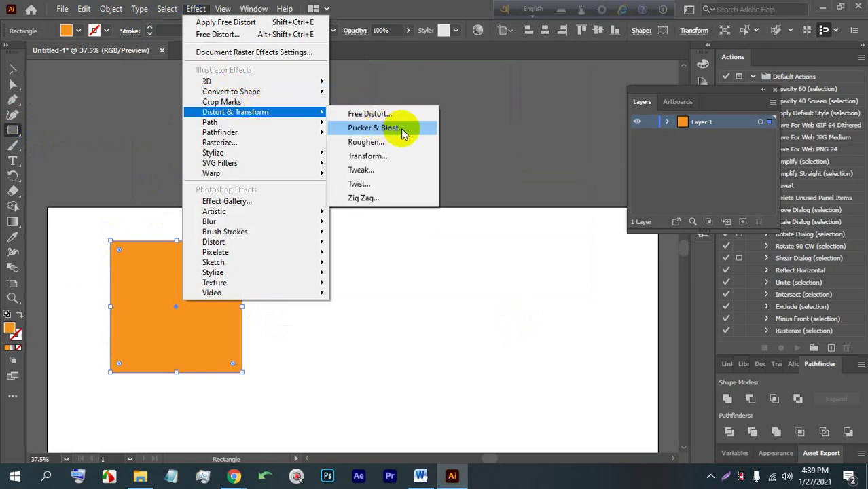
{"action": "left_click", "coordinate": [370, 129]}
{"action": "left_click", "coordinate": [367, 247]}
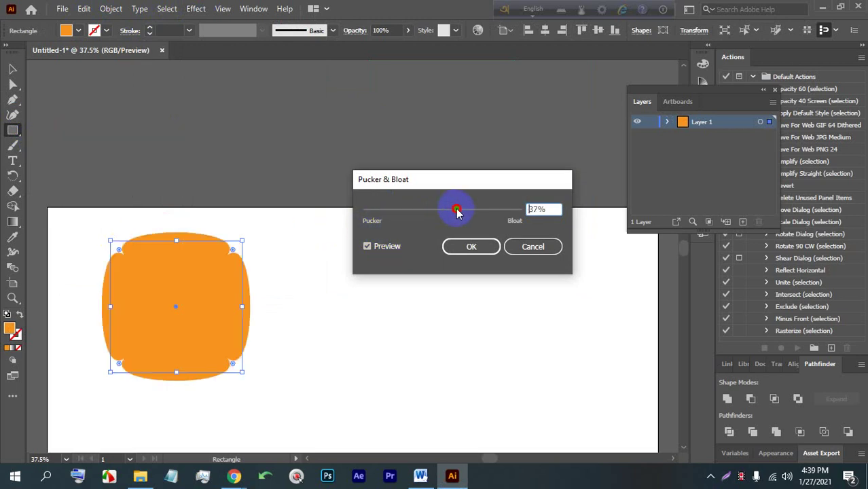
{"action": "mouse_move", "coordinate": [456, 212]}
{"action": "left_mouse_down"}
{"action": "mouse_move", "coordinate": [517, 216]}
{"action": "mouse_move", "coordinate": [462, 214]}
{"action": "left_mouse_up"}
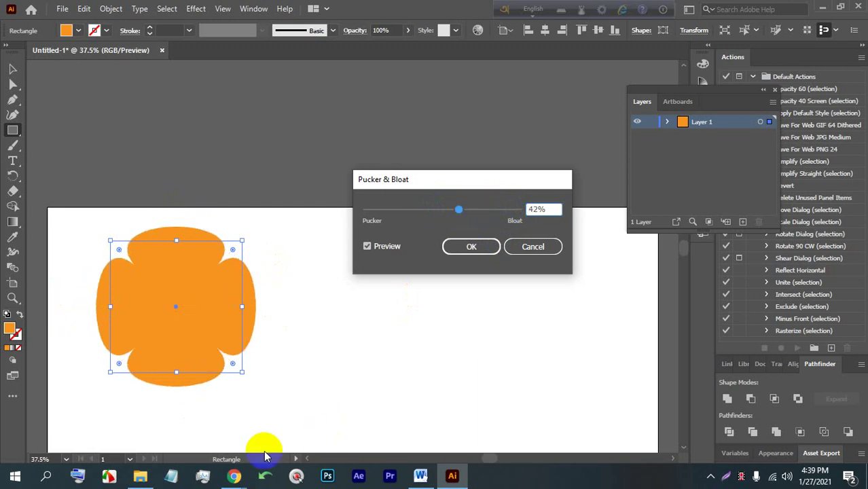
Switch to Google Meet, admit the person waiting to join the call, and return to Illustrator.
{"action": "mouse_move", "coordinate": [234, 476]}
{"action": "left_click", "coordinate": [170, 417]}
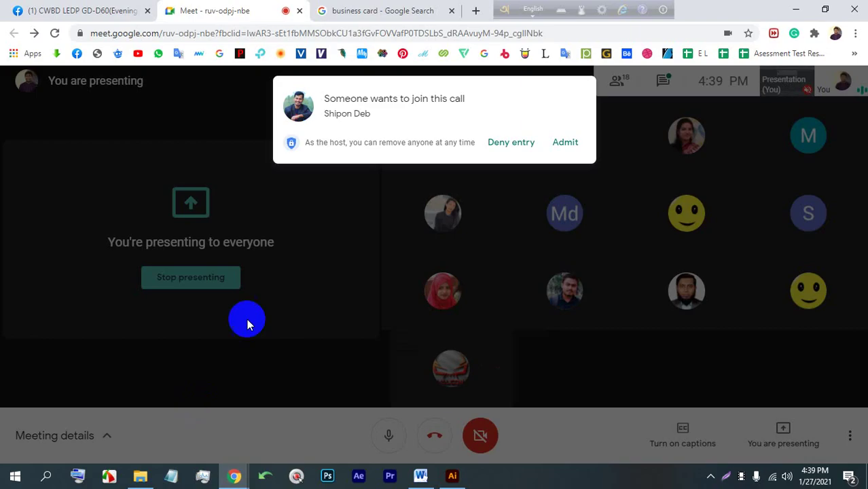
{"action": "left_click", "coordinate": [563, 142]}
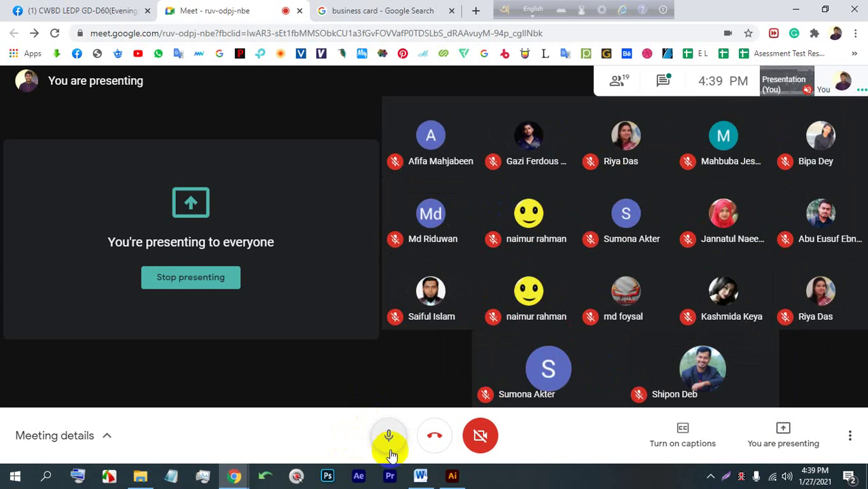
{"action": "left_click", "coordinate": [453, 477]}
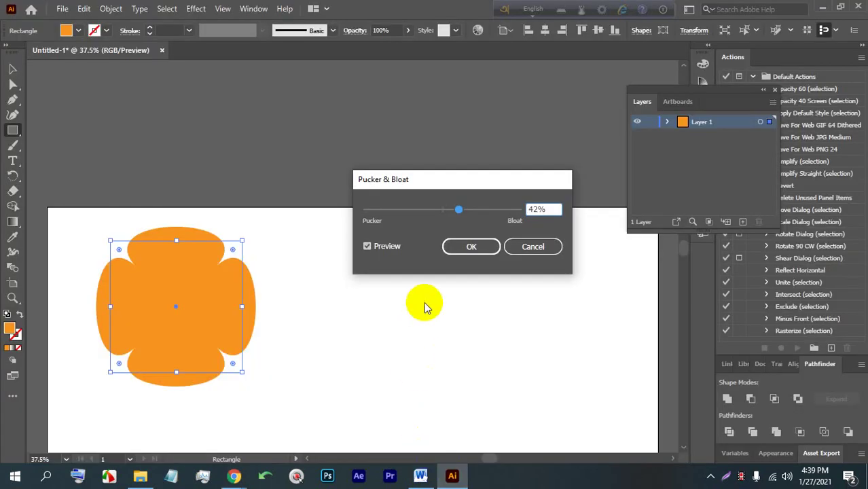
Try puckering the orange square with values down to -59% and back to -26%, and cancel the effect.
{"action": "left_click", "coordinate": [456, 209]}
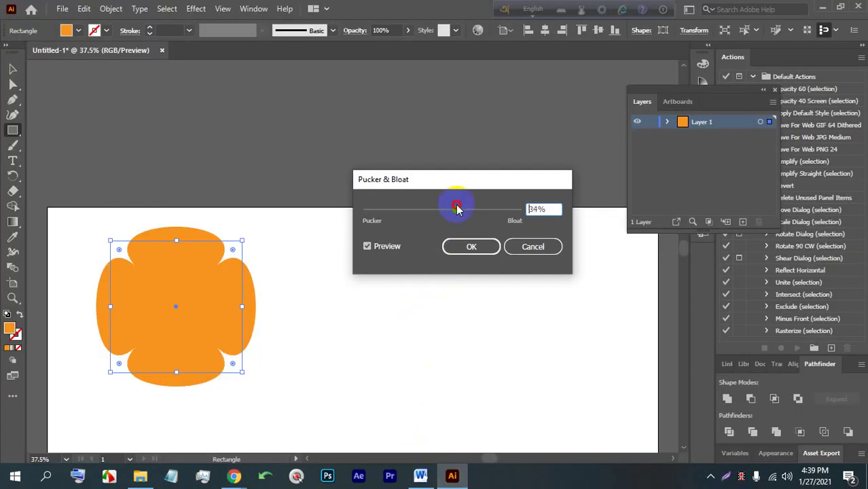
{"action": "left_click_drag", "start_coordinate": [457, 209], "coordinate": [426, 209]}
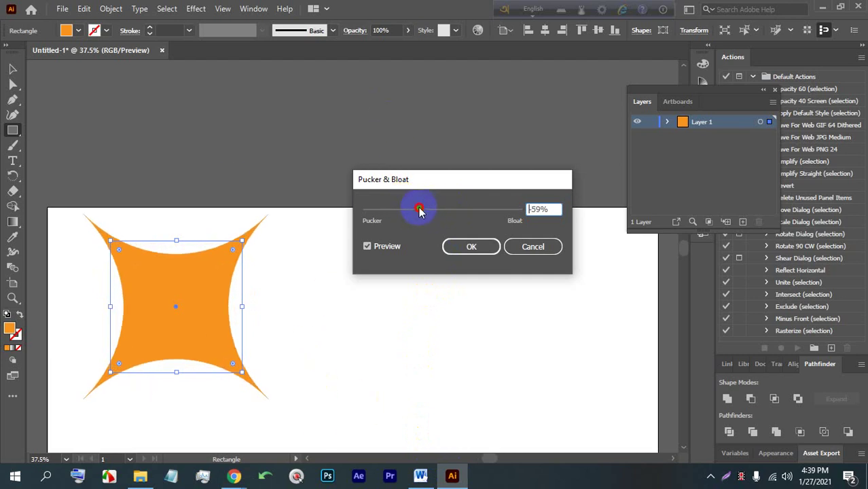
{"action": "mouse_move", "coordinate": [419, 211]}
{"action": "left_mouse_down"}
{"action": "mouse_move", "coordinate": [411, 207]}
{"action": "mouse_move", "coordinate": [435, 209]}
{"action": "left_mouse_up"}
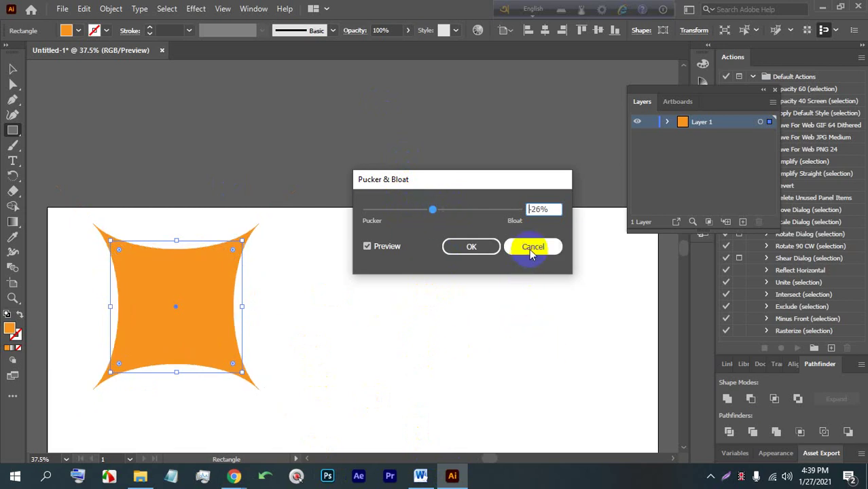
{"action": "left_click", "coordinate": [532, 248]}
{"action": "left_click", "coordinate": [178, 310]}
{"action": "left_click", "coordinate": [464, 258]}
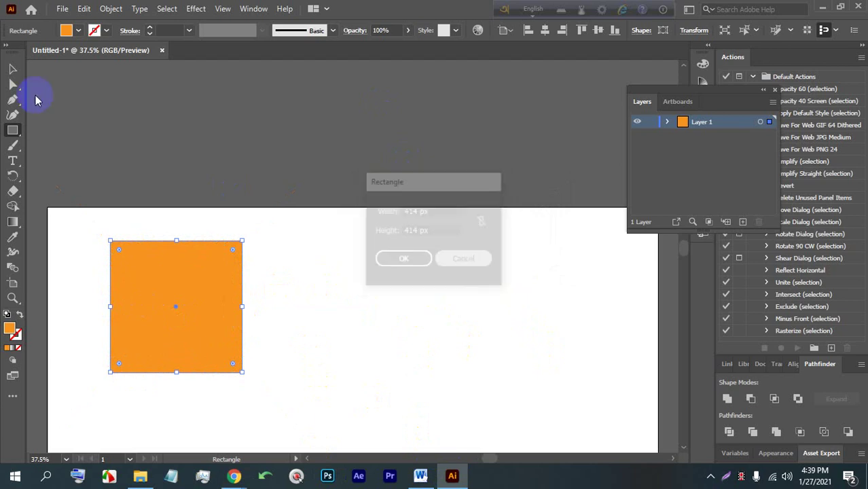
Reselect the orange square, preview Pucker & Bloat from pucker values up to 89% bloat, and cancel the effect.
{"action": "left_click", "coordinate": [12, 69]}
{"action": "left_click_drag", "start_coordinate": [77, 97], "coordinate": [225, 297]}
{"action": "left_click", "coordinate": [192, 10]}
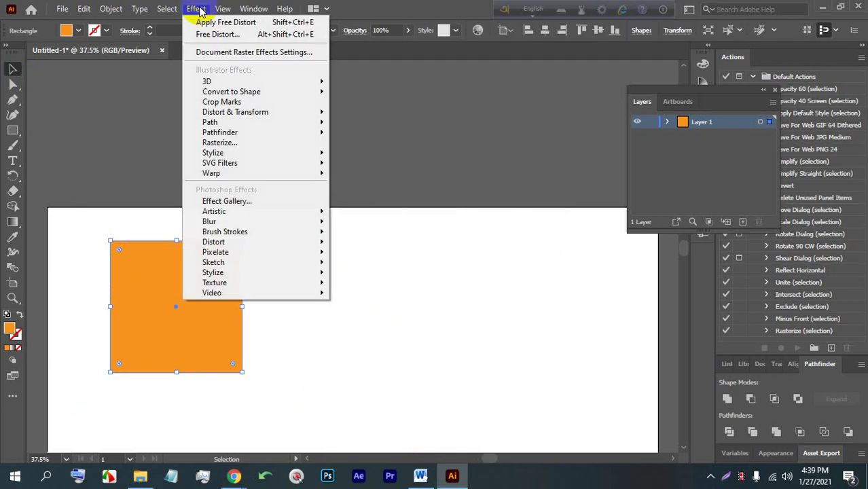
{"action": "left_click", "coordinate": [126, 345]}
{"action": "left_click", "coordinate": [204, 7]}
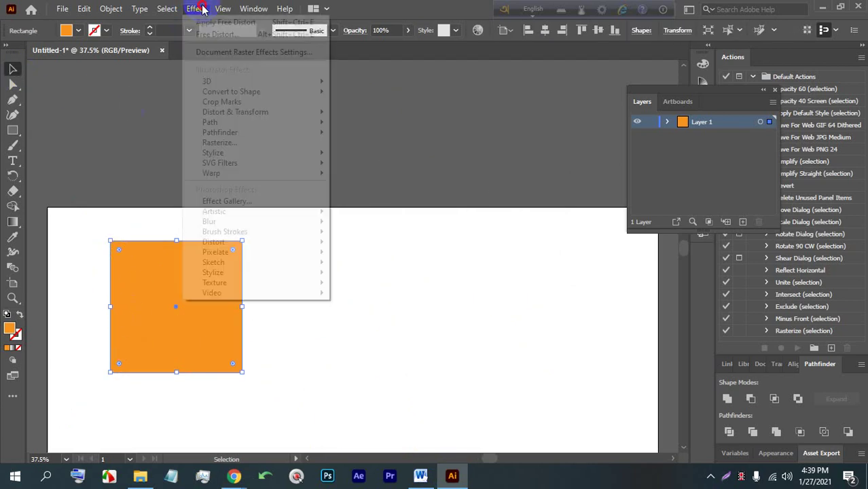
{"action": "mouse_move", "coordinate": [275, 120]}
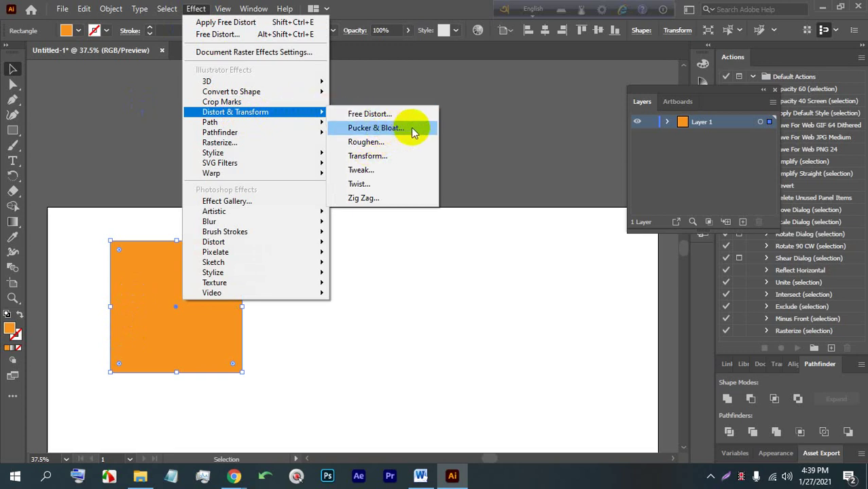
{"action": "left_click", "coordinate": [375, 128]}
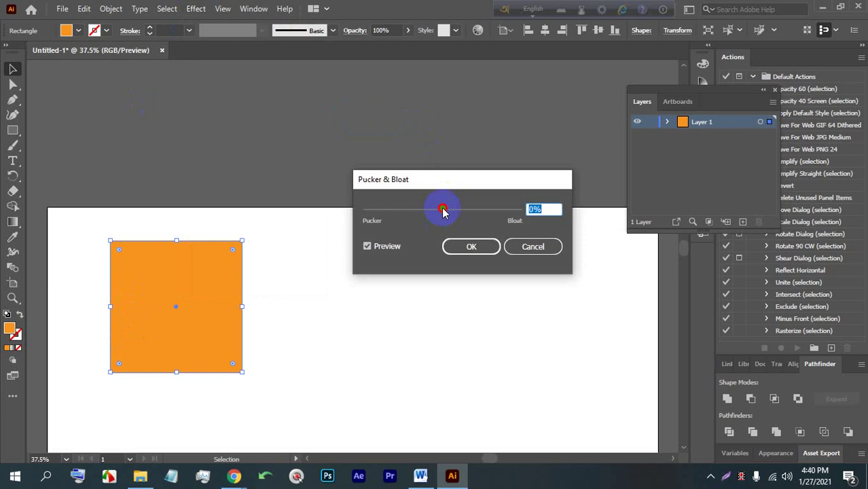
{"action": "left_click_drag", "start_coordinate": [436, 211], "coordinate": [431, 211]}
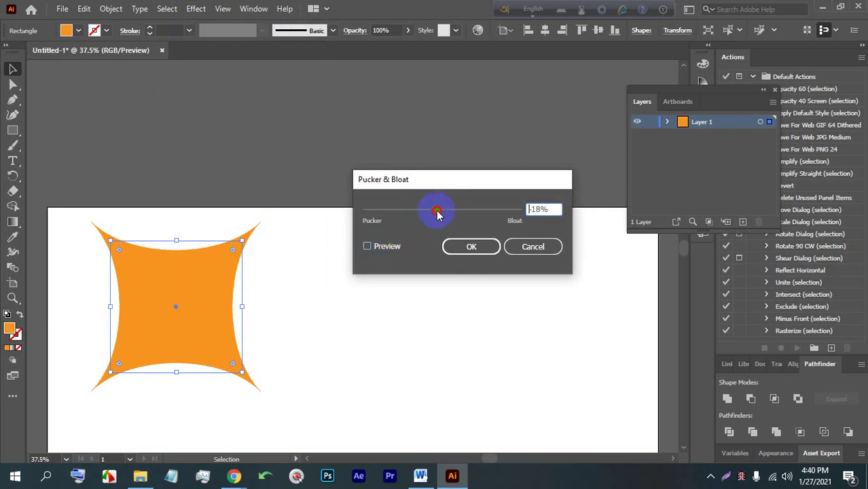
{"action": "left_click", "coordinate": [366, 247]}
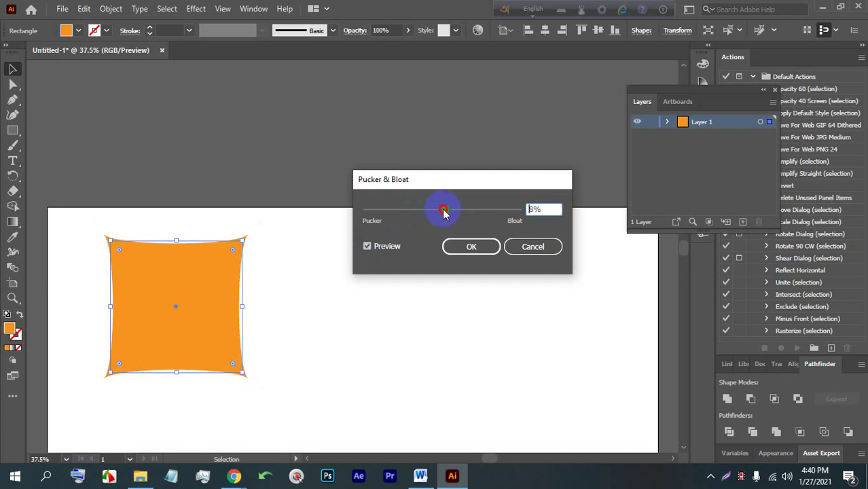
{"action": "left_click_drag", "start_coordinate": [443, 212], "coordinate": [486, 212]}
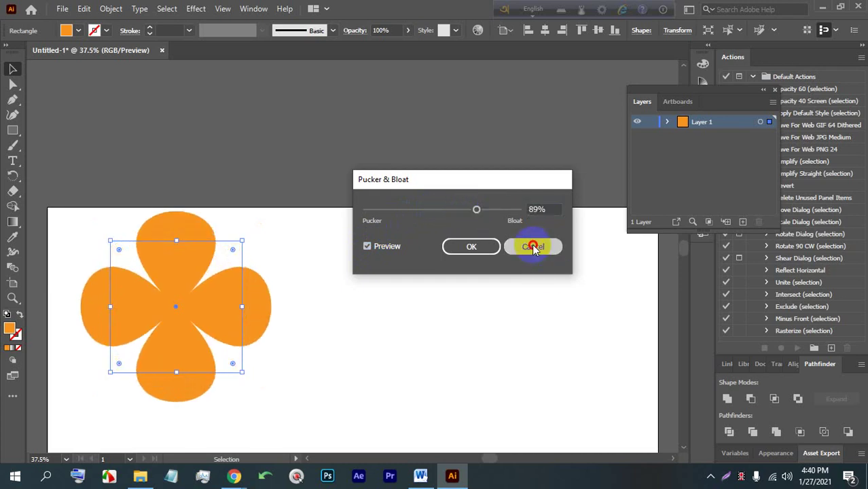
{"action": "left_click", "coordinate": [534, 247]}
Draw an orange hexagon to the right of the square with the Polygon tool.
{"action": "scroll", "coordinate": [237, 286], "scroll_direction": "down", "scroll_amount": 2}
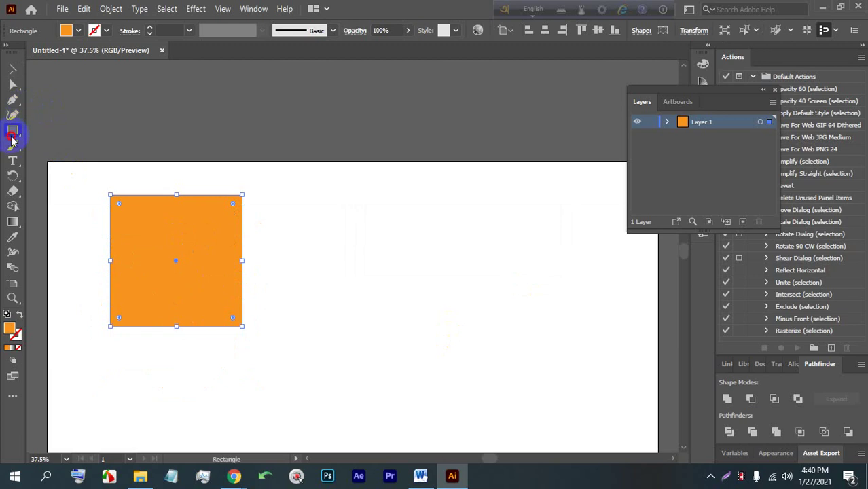
{"action": "mouse_move", "coordinate": [12, 139]}
{"action": "left_mouse_down"}
{"action": "mouse_move", "coordinate": [60, 143]}
{"action": "mouse_move", "coordinate": [59, 159]}
{"action": "left_mouse_up"}
{"action": "mouse_move", "coordinate": [352, 277]}
{"action": "left_mouse_down"}
{"action": "mouse_move", "coordinate": [362, 279]}
{"action": "mouse_move", "coordinate": [359, 287]}
{"action": "left_mouse_up"}
{"action": "left_click", "coordinate": [12, 69]}
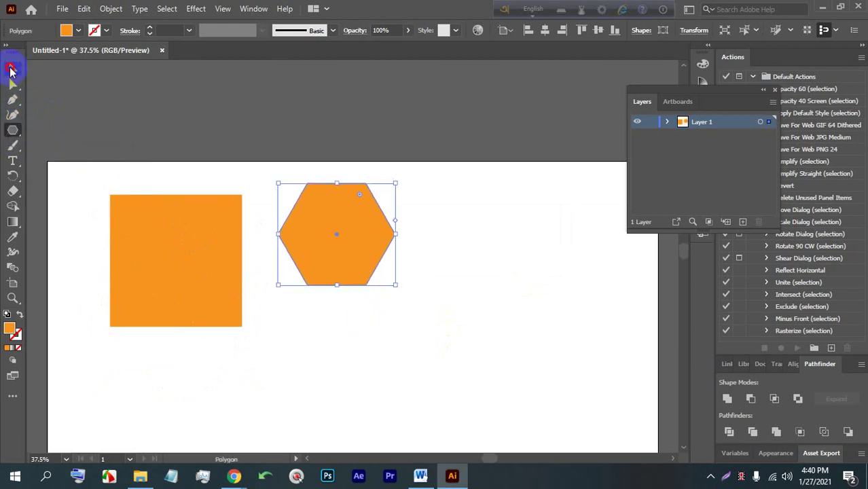
Move the orange hexagon slightly down and right, and apply Pucker & Bloat at 67% bloat.
{"action": "left_click", "coordinate": [308, 217]}
{"action": "left_click_drag", "start_coordinate": [308, 217], "coordinate": [323, 274]}
{"action": "left_click", "coordinate": [196, 9]}
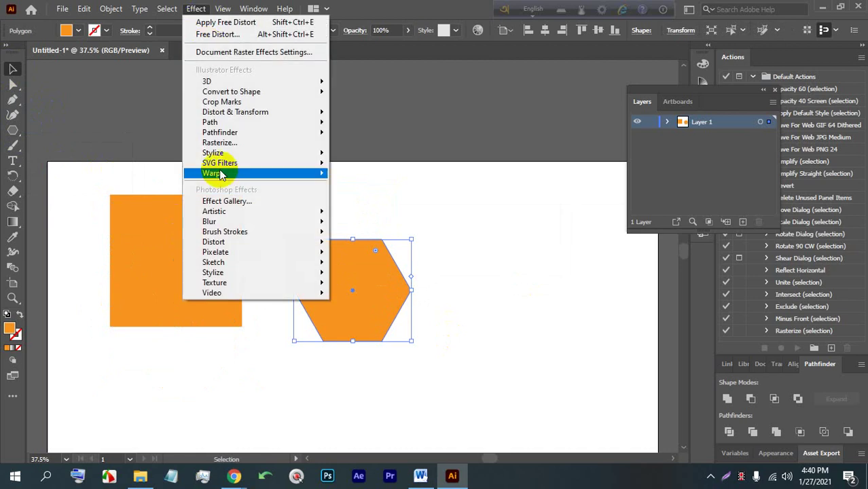
{"action": "mouse_move", "coordinate": [324, 112]}
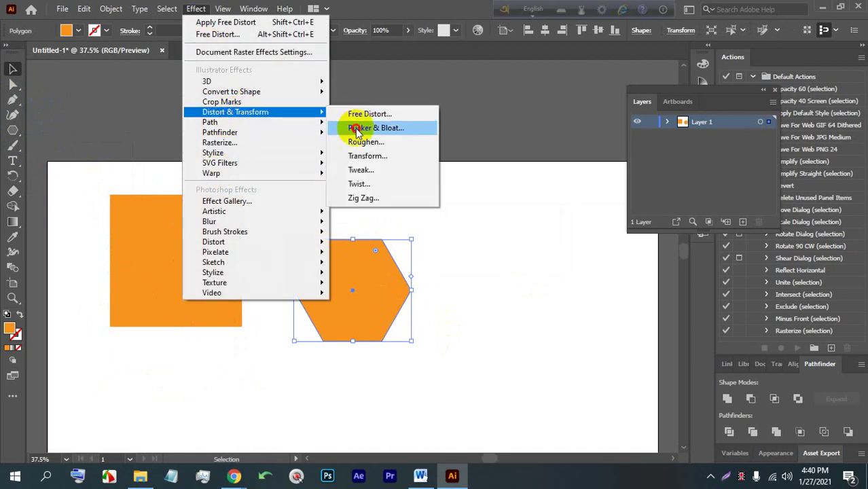
{"action": "left_click", "coordinate": [354, 128]}
{"action": "left_click_drag", "start_coordinate": [444, 198], "coordinate": [599, 173]}
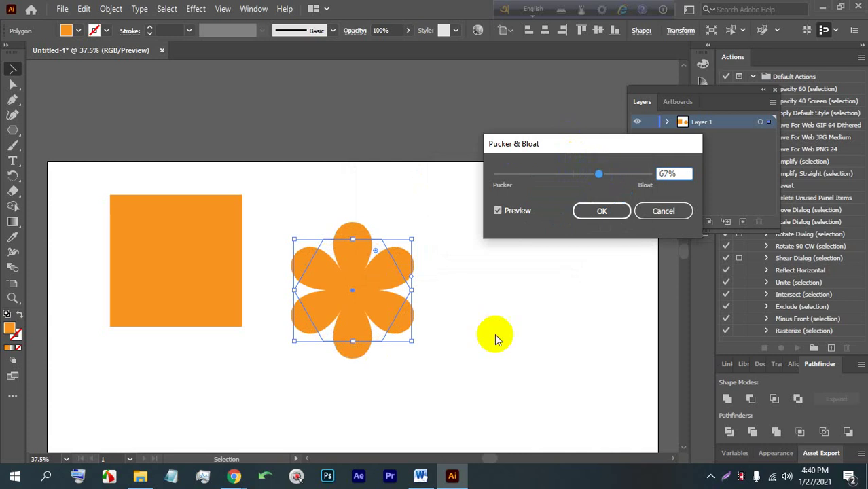
{"action": "left_click", "coordinate": [621, 212]}
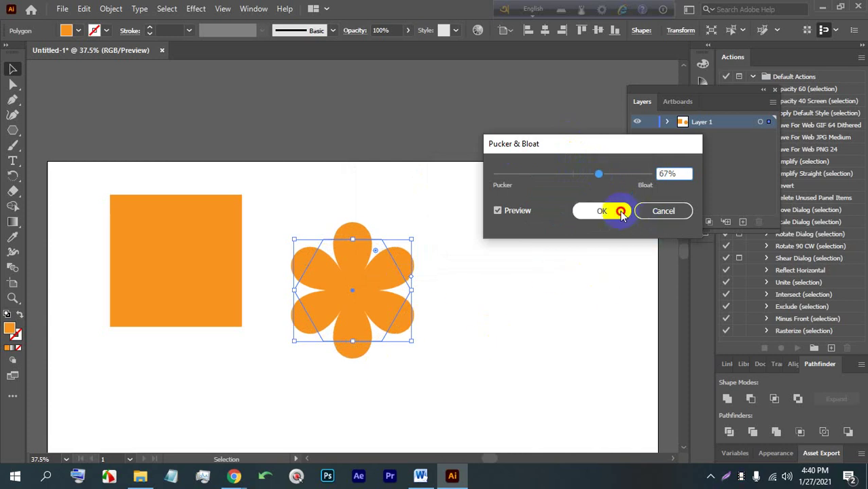
Change the six-petal flower's fill to pink and deselect it.
{"action": "left_click", "coordinate": [79, 31]}
{"action": "left_click", "coordinate": [50, 101]}
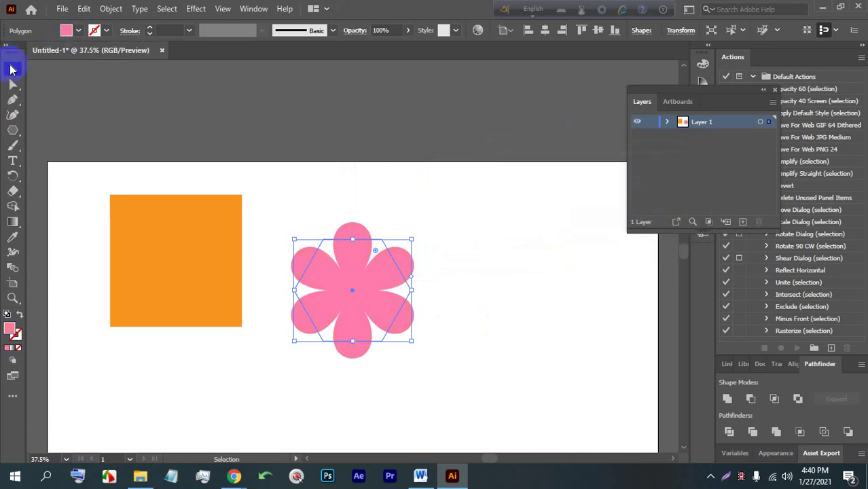
{"action": "left_click", "coordinate": [473, 255]}
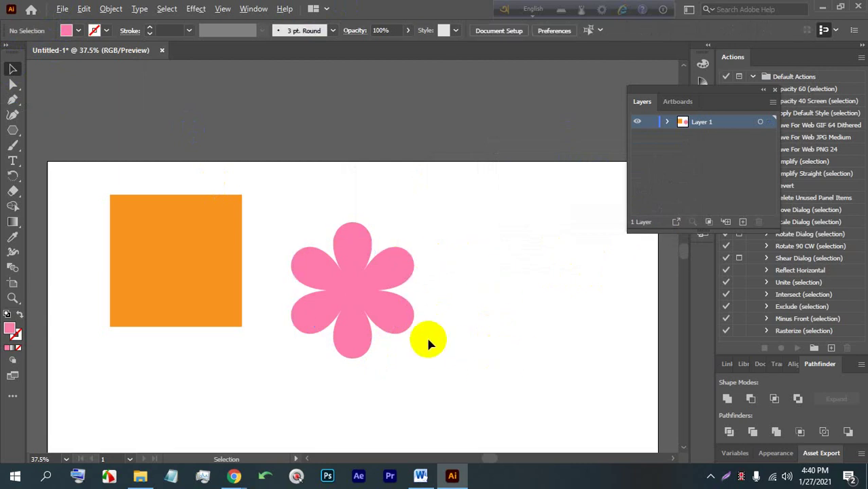
{"action": "scroll", "coordinate": [426, 343], "scroll_direction": "up", "scroll_amount": 3}
{"action": "scroll", "coordinate": [368, 251], "scroll_direction": "down", "scroll_amount": 2}
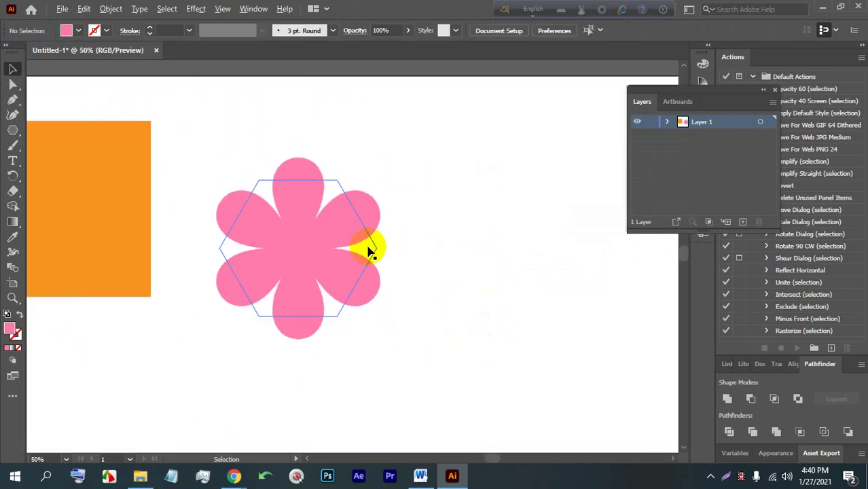
Draw a pink nine-sided polygon and move it to the right, clear of the six-petal flower.
{"action": "left_click_drag", "start_coordinate": [17, 138], "coordinate": [68, 167]}
{"action": "left_click_drag", "start_coordinate": [432, 193], "coordinate": [473, 240]}
{"action": "left_click", "coordinate": [12, 69]}
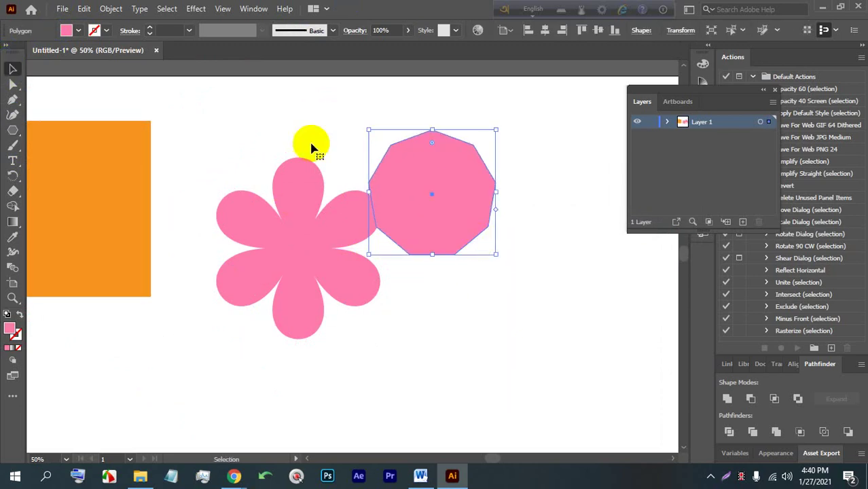
{"action": "left_click_drag", "start_coordinate": [406, 176], "coordinate": [454, 177]}
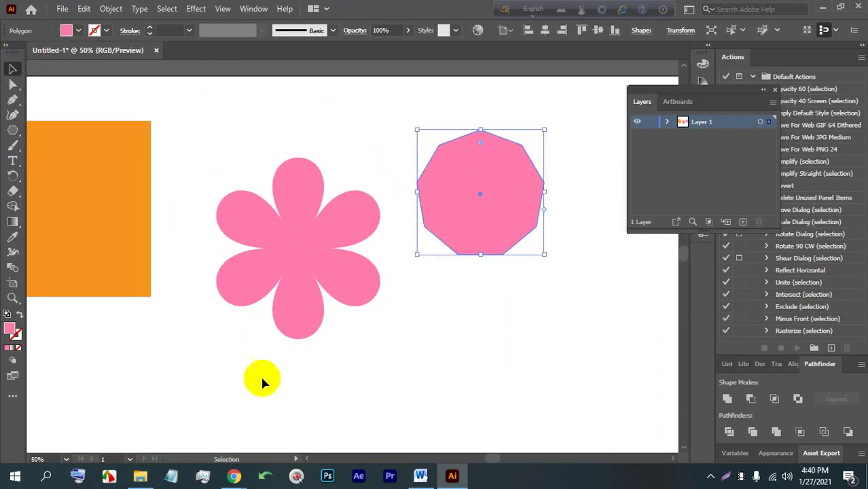
Launch SwordSoft Mousetrack, minimize its window, and return to Illustrator.
{"action": "left_click", "coordinate": [304, 477]}
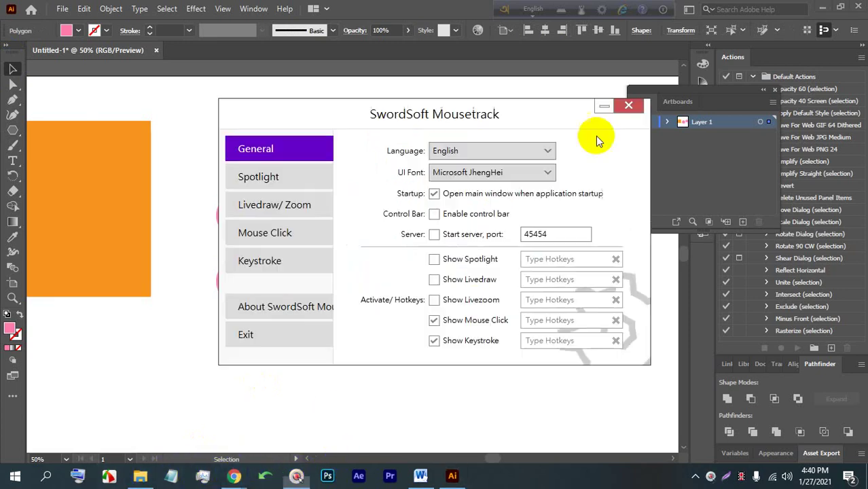
{"action": "left_click", "coordinate": [603, 107]}
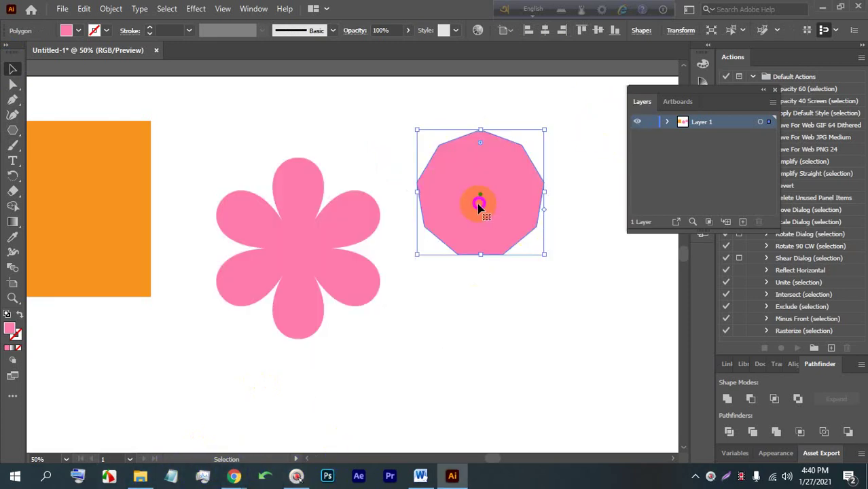
Apply Pucker & Bloat at 119% bloat to the nine-sided polygon and deselect it.
{"action": "left_click", "coordinate": [195, 8]}
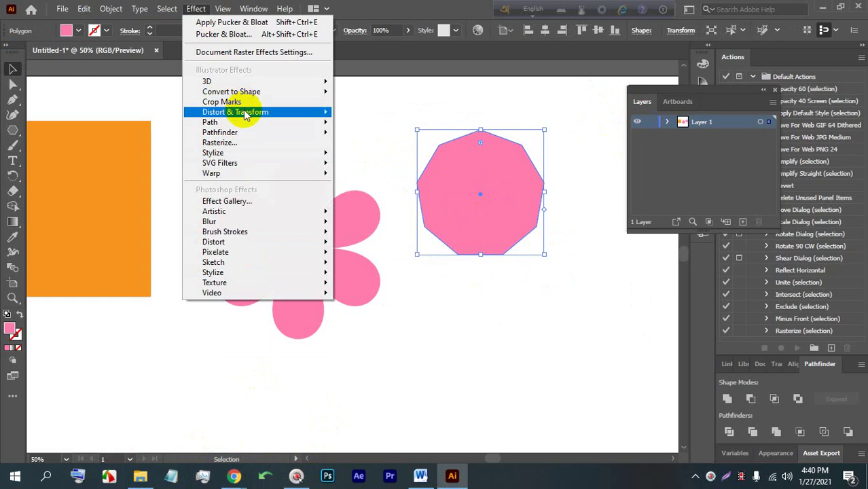
{"action": "mouse_move", "coordinate": [246, 116]}
{"action": "left_click", "coordinate": [396, 126]}
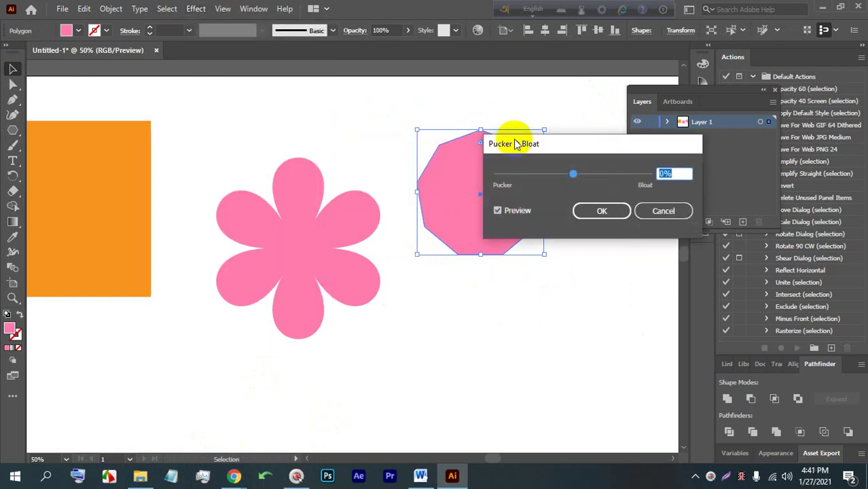
{"action": "left_click_drag", "start_coordinate": [537, 146], "coordinate": [649, 135]}
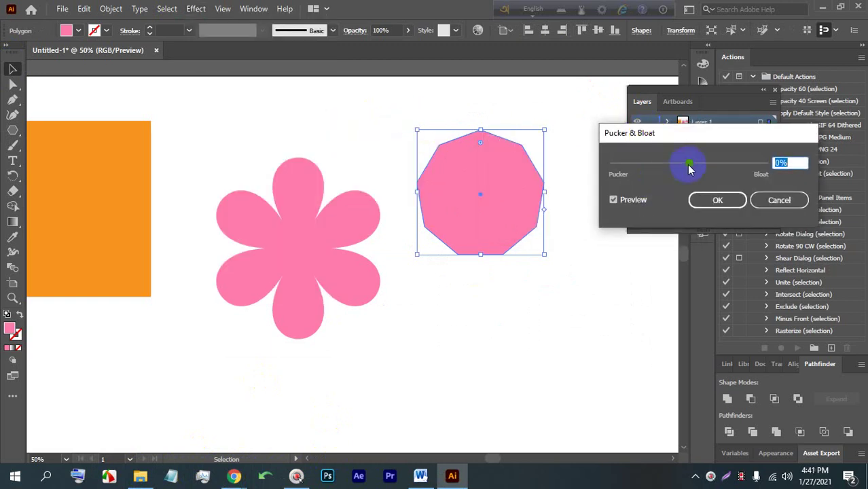
{"action": "left_click_drag", "start_coordinate": [703, 167], "coordinate": [738, 163]}
{"action": "left_click", "coordinate": [717, 200]}
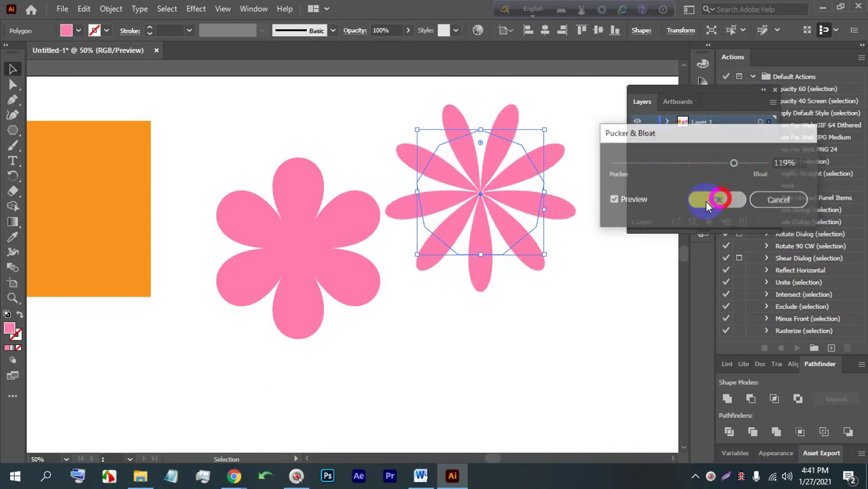
{"action": "left_click", "coordinate": [575, 277]}
Inspect the center of the nine-petal flower closely, and expand the flower's appearance.
{"action": "scroll", "coordinate": [519, 202], "scroll_direction": "up", "scroll_amount": 15, "text": "alt"}
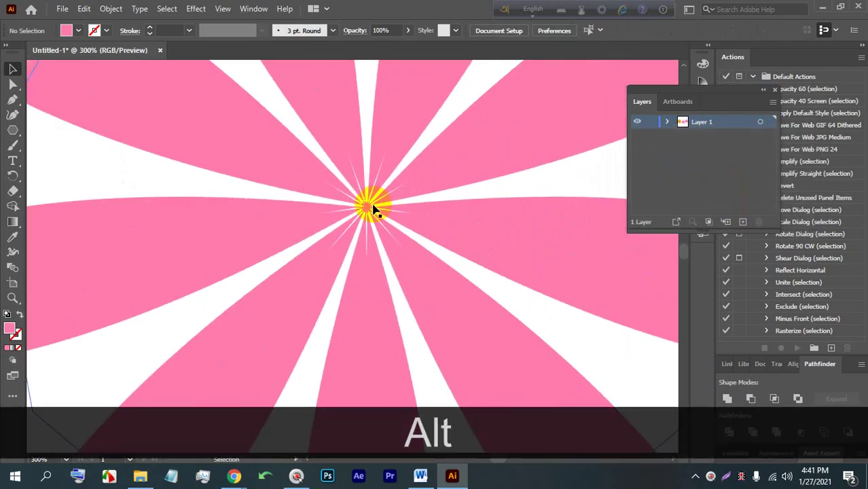
{"action": "scroll", "coordinate": [333, 197], "scroll_direction": "up", "scroll_amount": 3, "text": "alt"}
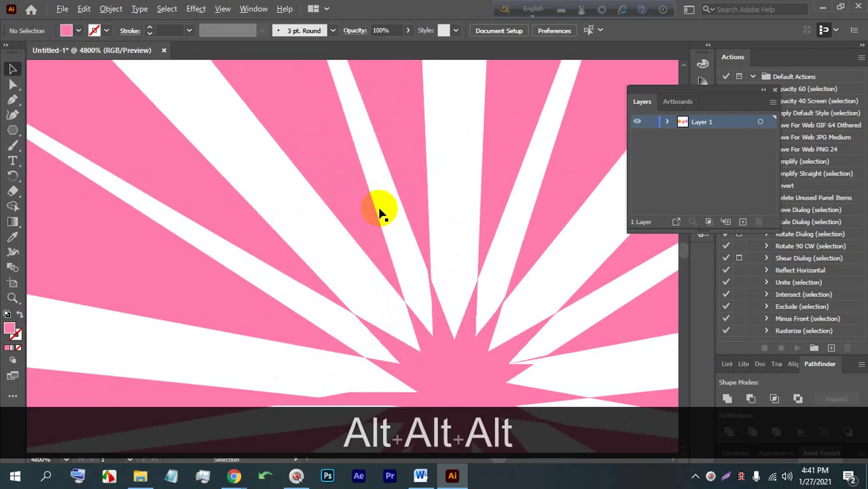
{"action": "scroll", "coordinate": [401, 218], "scroll_direction": "up", "scroll_amount": 2, "text": "alt"}
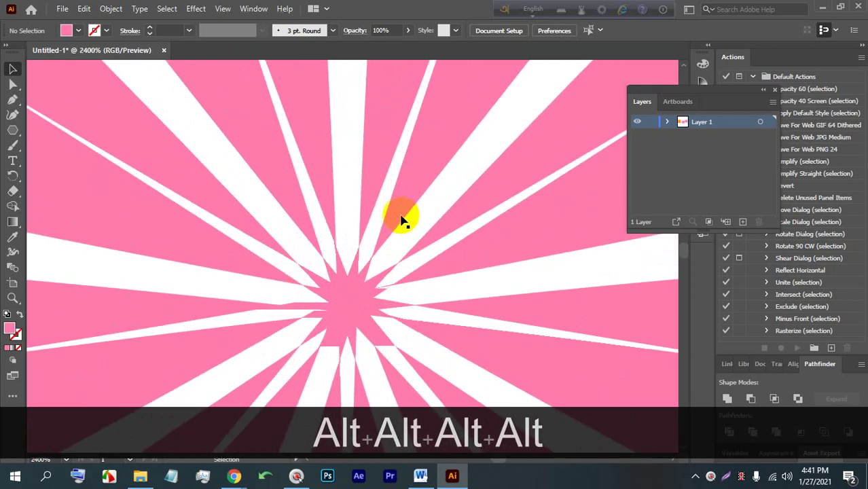
{"action": "scroll", "coordinate": [401, 231], "scroll_direction": "down", "scroll_amount": 11, "text": "alt"}
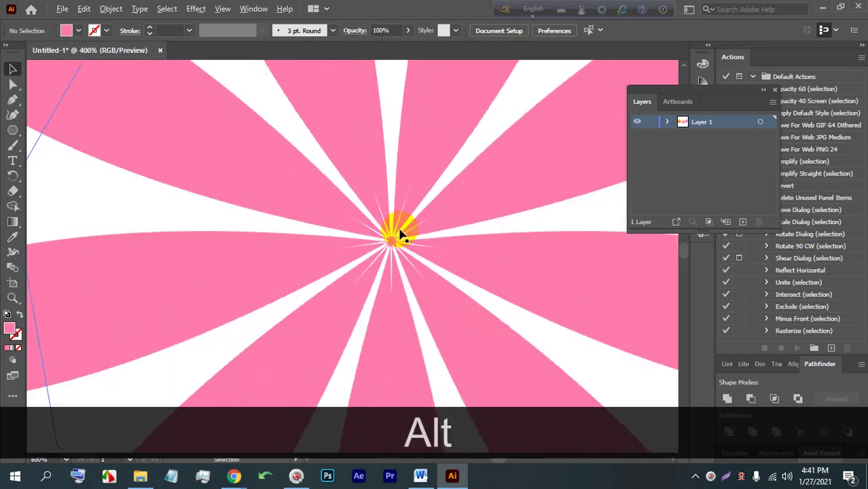
{"action": "scroll", "coordinate": [462, 231], "scroll_direction": "up", "scroll_amount": 1}
{"action": "left_click", "coordinate": [373, 235]}
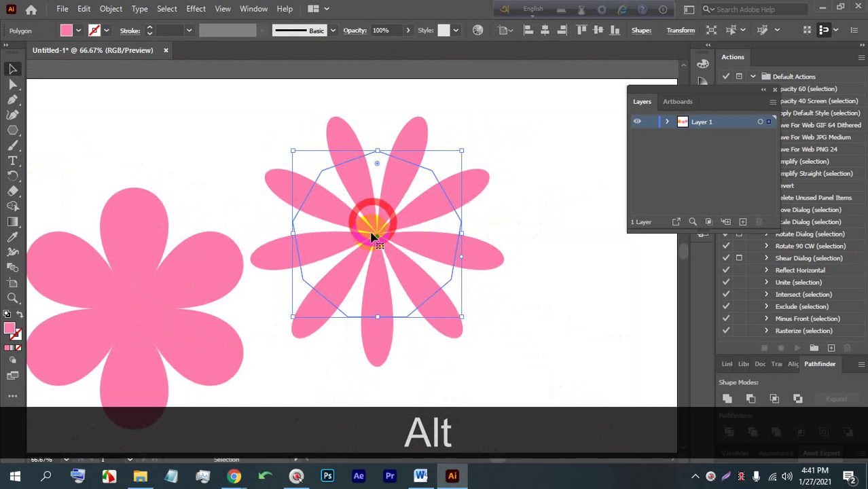
{"action": "left_click", "coordinate": [105, 8]}
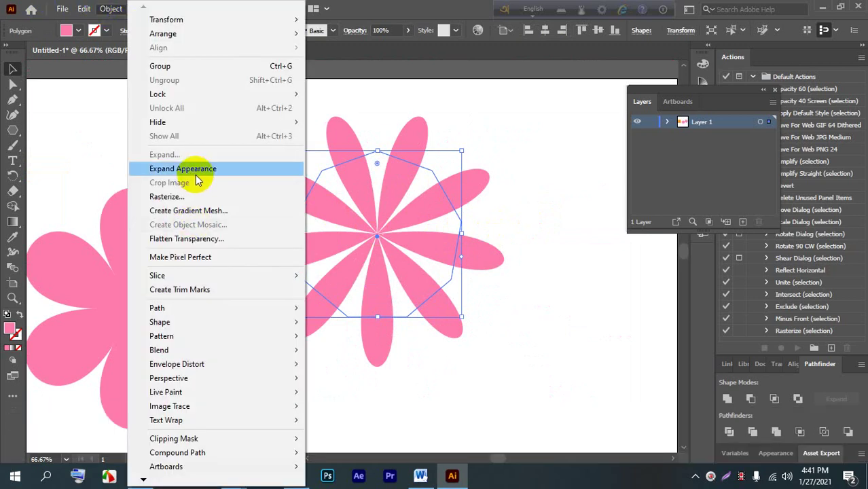
{"action": "left_click", "coordinate": [195, 171]}
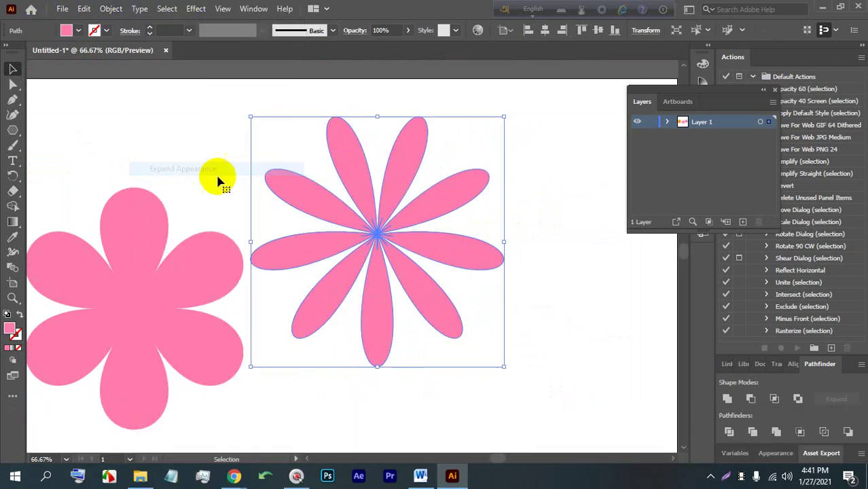
Check whether the expanded flower can be ungrouped, and examine the overlapping paths at its center.
{"action": "right_click", "coordinate": [378, 224]}
{"action": "left_click", "coordinate": [543, 192]}
{"action": "left_click", "coordinate": [415, 171]}
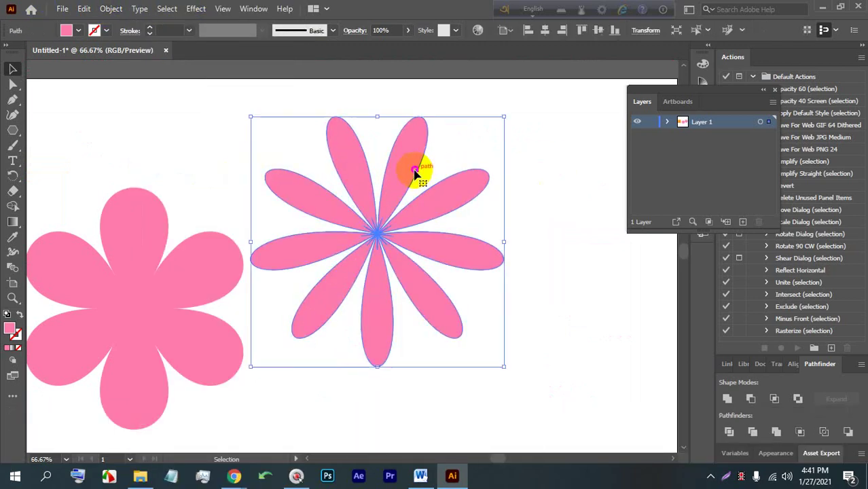
{"action": "right_click", "coordinate": [406, 171]}
{"action": "left_click", "coordinate": [440, 217]}
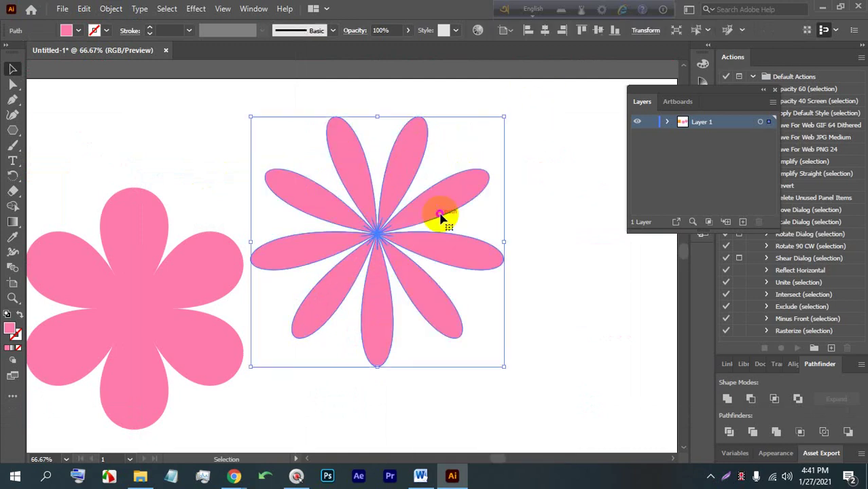
{"action": "scroll", "coordinate": [366, 235], "scroll_direction": "up", "scroll_amount": 10, "text": "alt"}
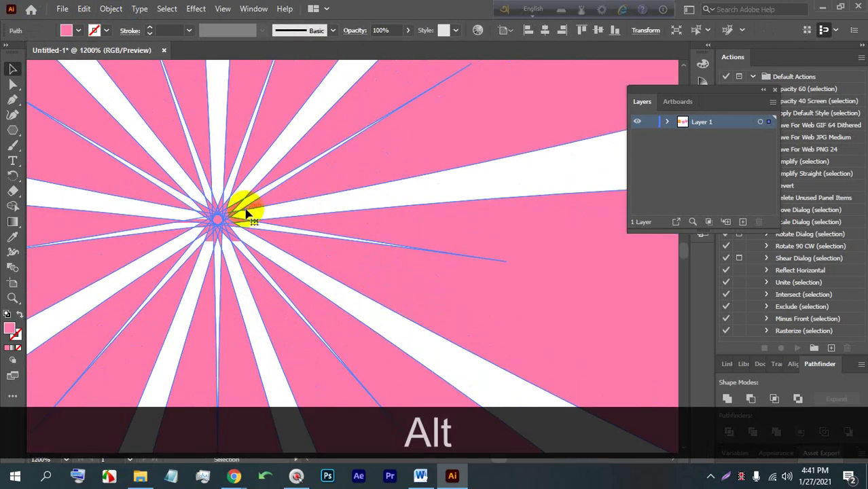
{"action": "scroll", "coordinate": [189, 221], "scroll_direction": "up", "scroll_amount": 1}
{"action": "scroll", "coordinate": [204, 227], "scroll_direction": "down", "scroll_amount": 9, "text": "alt"}
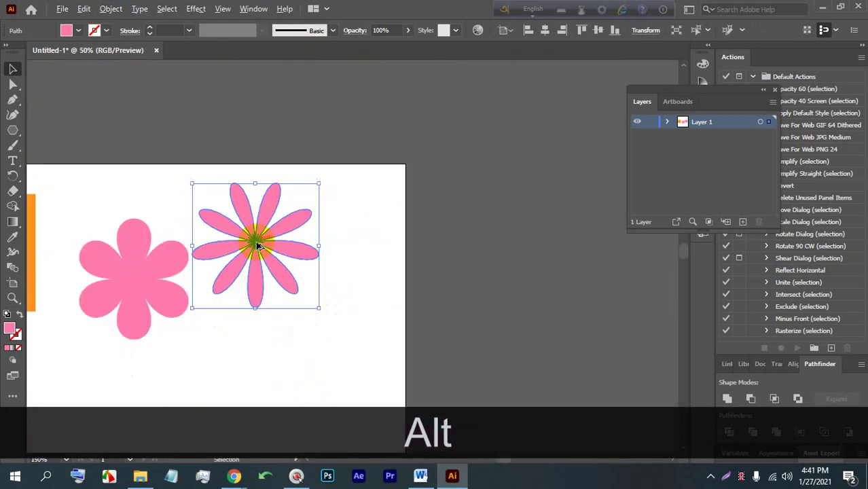
{"action": "scroll", "coordinate": [266, 243], "scroll_direction": "up", "scroll_amount": 4, "text": "alt"}
{"action": "scroll", "coordinate": [432, 178], "scroll_direction": "down", "scroll_amount": 3}
{"action": "left_click", "coordinate": [519, 161]}
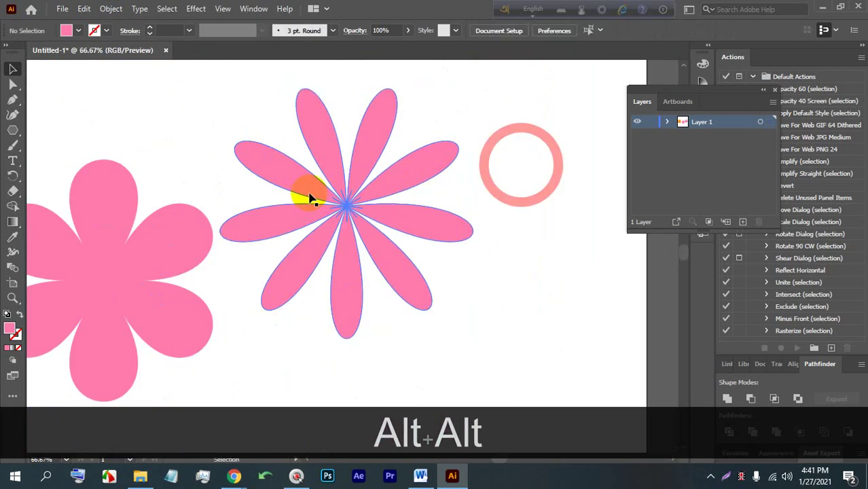
Reselect the expanded flower, move the Layers panel aside, and float the Pathfinder panel near the artwork.
{"action": "left_click", "coordinate": [308, 192]}
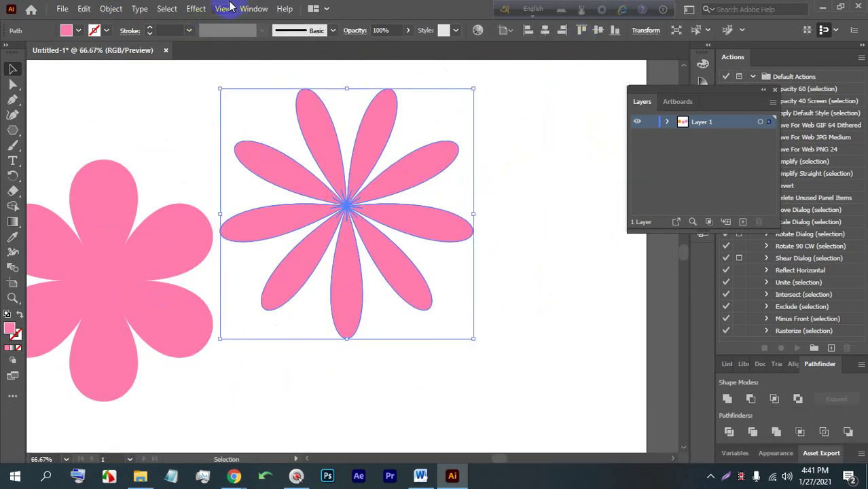
{"action": "left_click", "coordinate": [253, 8]}
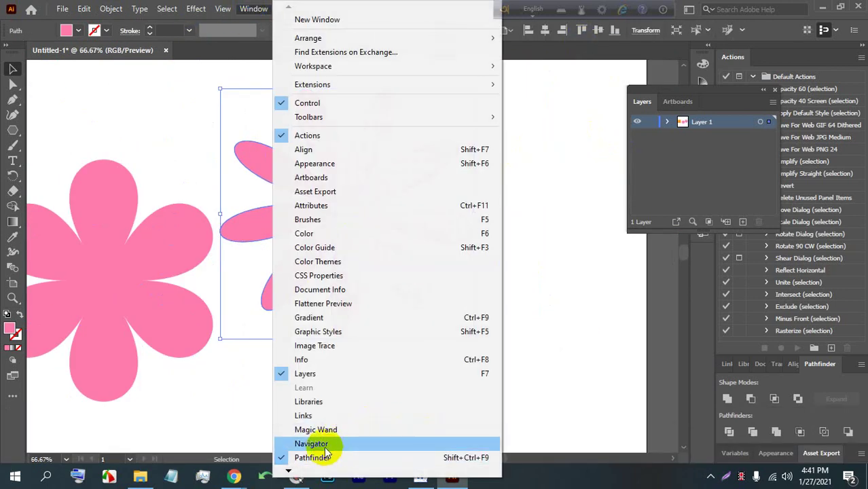
{"action": "left_click", "coordinate": [355, 457]}
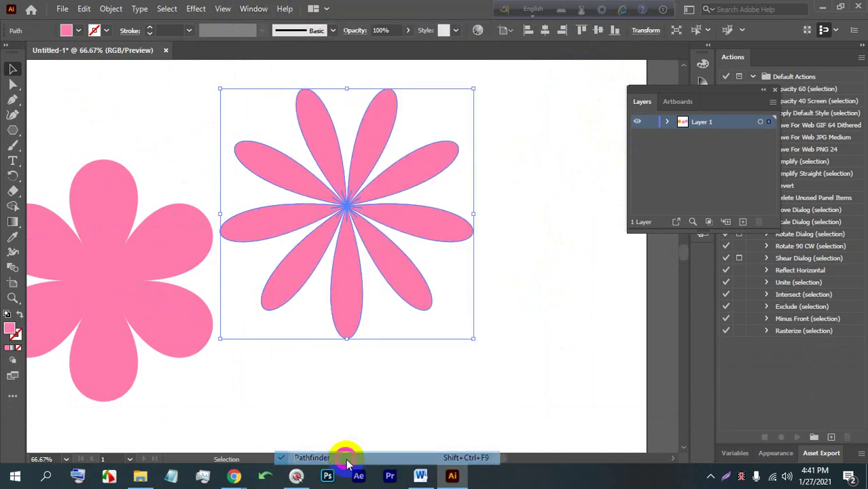
{"action": "left_click_drag", "start_coordinate": [735, 99], "coordinate": [768, 172]}
{"action": "left_click", "coordinate": [252, 8]}
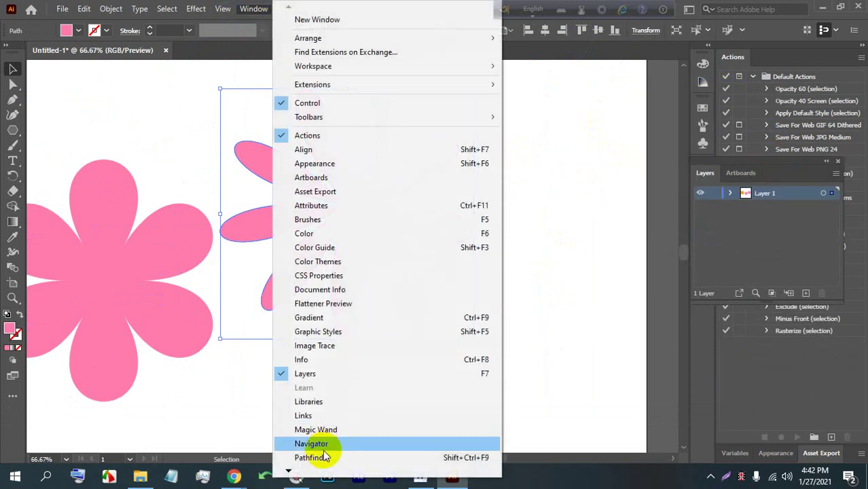
{"action": "left_click", "coordinate": [319, 457]}
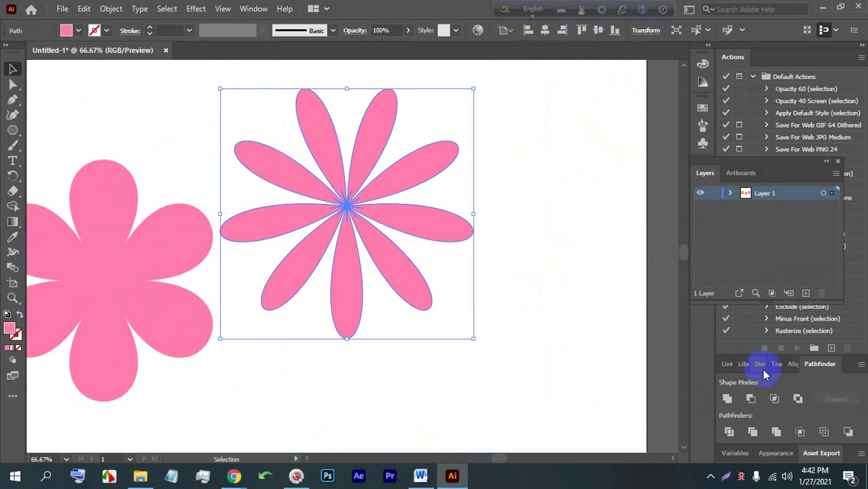
{"action": "left_click_drag", "start_coordinate": [815, 365], "coordinate": [618, 146]}
Divide the nine-petal flower with Pathfinder, ungroup the resulting pieces, and deselect them.
{"action": "left_click", "coordinate": [481, 286]}
{"action": "left_click_drag", "start_coordinate": [524, 345], "coordinate": [227, 111]}
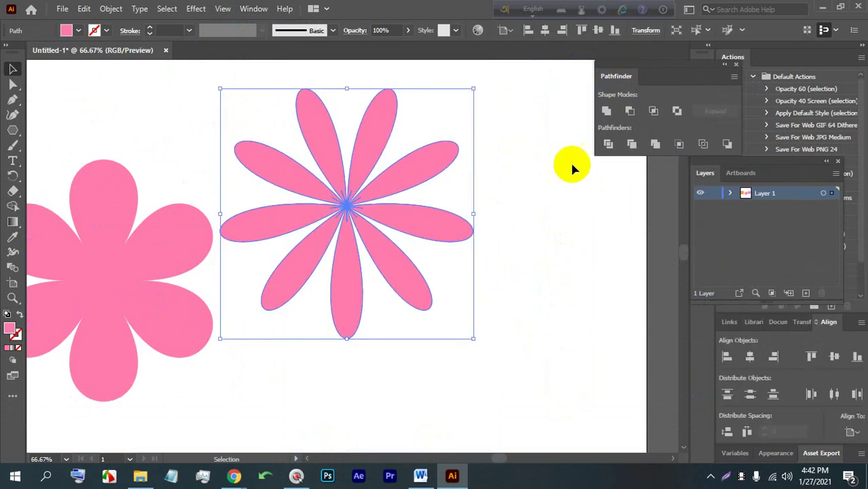
{"action": "left_click", "coordinate": [607, 144]}
{"action": "right_click", "coordinate": [386, 181]}
{"action": "left_click", "coordinate": [407, 285]}
{"action": "left_click", "coordinate": [494, 239]}
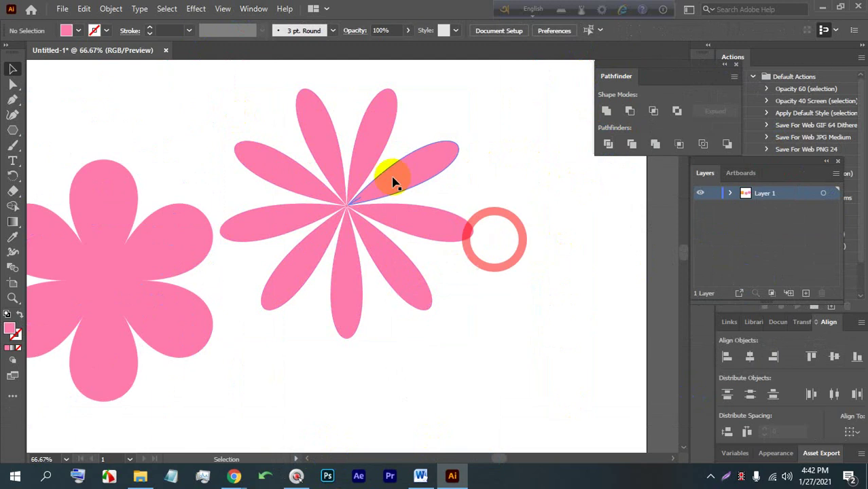
Pull the divided petals of the nine-petal flower outward, separating them from its center.
{"action": "left_click_drag", "start_coordinate": [392, 172], "coordinate": [429, 159]}
{"action": "left_click_drag", "start_coordinate": [371, 142], "coordinate": [375, 119]}
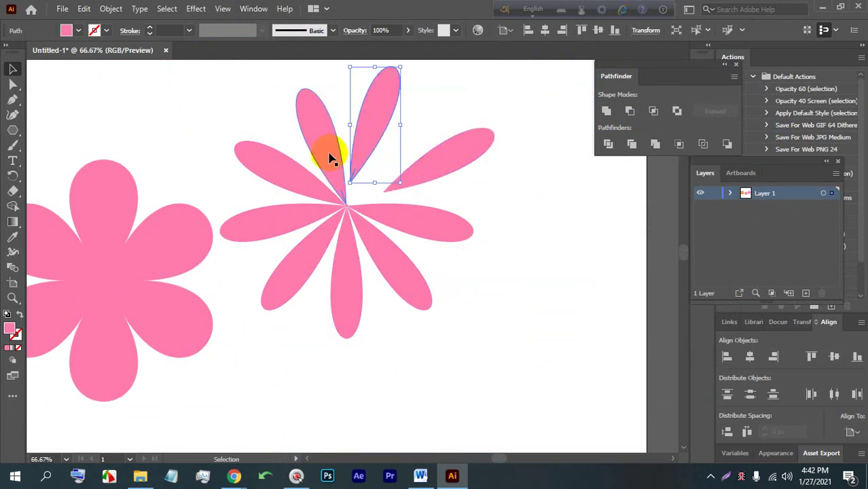
{"action": "left_click_drag", "start_coordinate": [327, 148], "coordinate": [326, 136]}
{"action": "left_click_drag", "start_coordinate": [305, 175], "coordinate": [291, 168]}
{"action": "left_click_drag", "start_coordinate": [313, 220], "coordinate": [290, 214]}
{"action": "left_click_drag", "start_coordinate": [307, 244], "coordinate": [376, 317]}
{"action": "key", "text": "ctrl+z"}
{"action": "left_click_drag", "start_coordinate": [394, 273], "coordinate": [357, 236]}
{"action": "key", "text": "ctrl+z"}
Examine the small star-shaped piece and the leftover paths at the center of the nine-petal flower.
{"action": "scroll", "coordinate": [374, 227], "scroll_direction": "up", "scroll_amount": 8}
{"action": "left_click", "coordinate": [423, 282]}
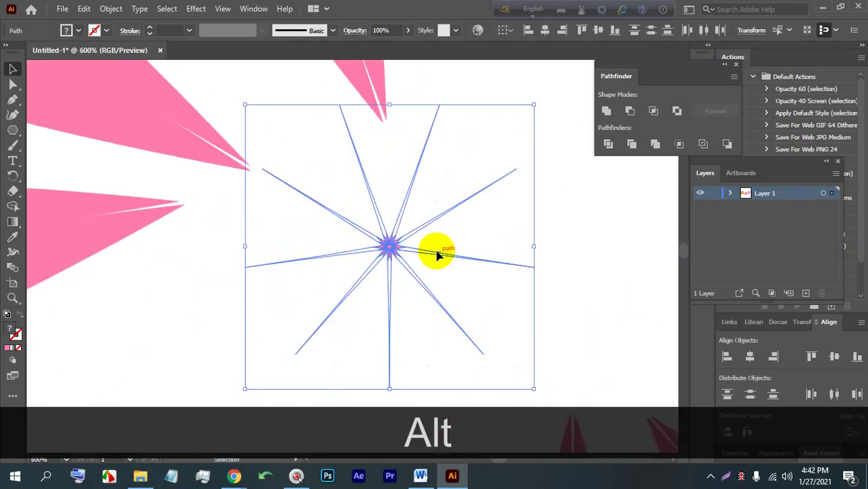
{"action": "left_click", "coordinate": [467, 244]}
{"action": "left_click_drag", "start_coordinate": [492, 316], "coordinate": [334, 228]}
{"action": "left_click", "coordinate": [449, 294]}
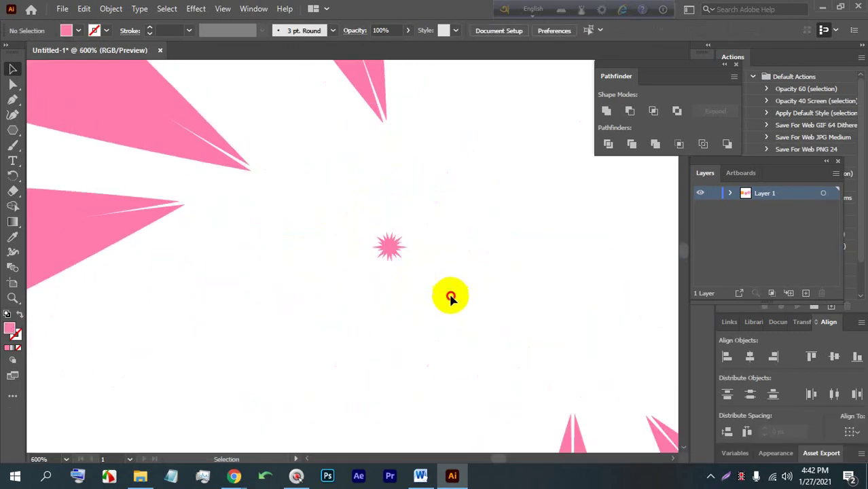
{"action": "left_click_drag", "start_coordinate": [449, 294], "coordinate": [309, 229]}
{"action": "scroll", "coordinate": [319, 213], "scroll_direction": "down", "scroll_amount": 7}
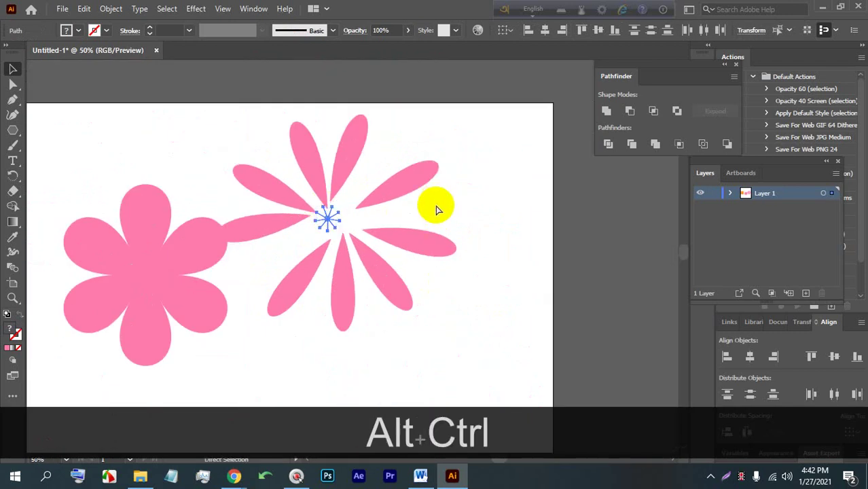
{"action": "scroll", "coordinate": [302, 256], "scroll_direction": "down", "scroll_amount": 2}
Draw two straight lines from the notches on both sides of the six-petal flower's upper petal to its center point.
{"action": "scroll", "coordinate": [226, 264], "scroll_direction": "up", "scroll_amount": 3}
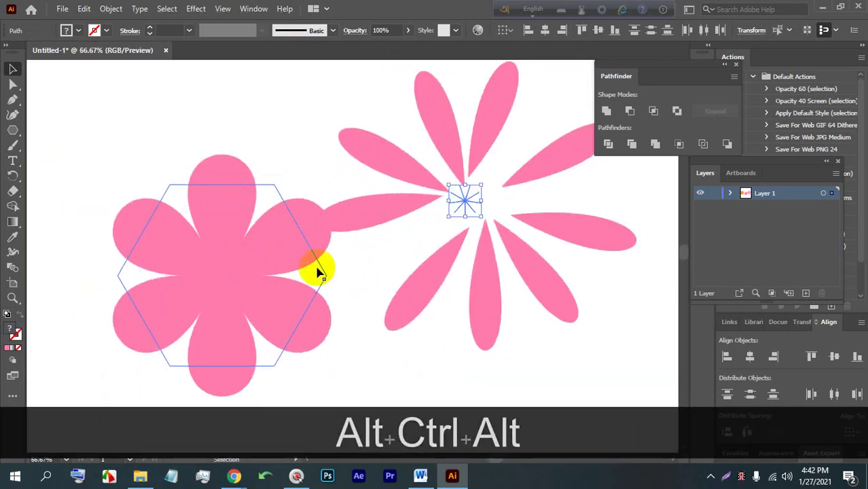
{"action": "left_click", "coordinate": [358, 243]}
{"action": "scroll", "coordinate": [231, 285], "scroll_direction": "up", "scroll_amount": 2}
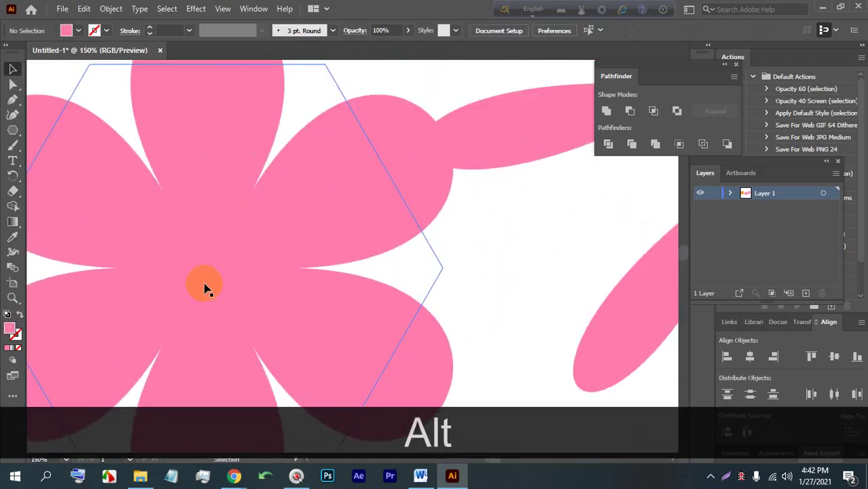
{"action": "left_click", "coordinate": [238, 234]}
{"action": "scroll", "coordinate": [212, 257], "scroll_direction": "down", "scroll_amount": 1}
{"action": "scroll", "coordinate": [212, 253], "scroll_direction": "up", "scroll_amount": 1}
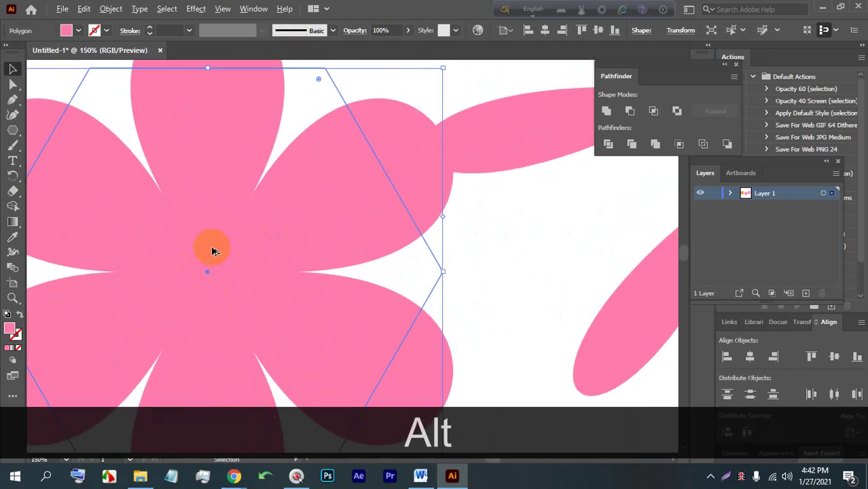
{"action": "scroll", "coordinate": [178, 266], "scroll_direction": "up", "scroll_amount": 2}
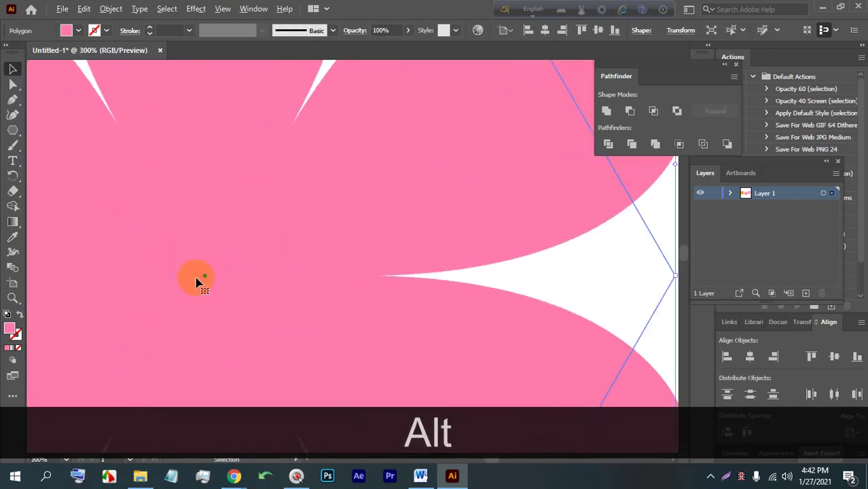
{"action": "left_click", "coordinate": [13, 129]}
{"action": "left_click", "coordinate": [63, 191]}
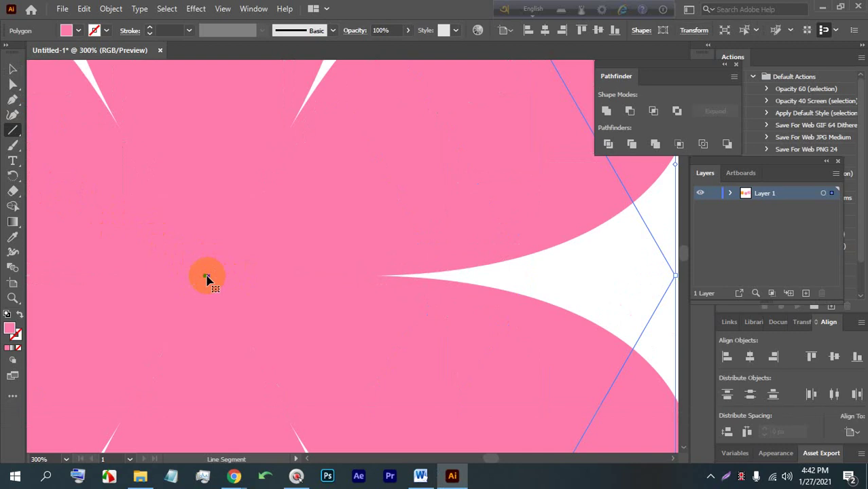
{"action": "left_click_drag", "start_coordinate": [207, 276], "coordinate": [225, 234]}
{"action": "scroll", "coordinate": [206, 234], "scroll_direction": "down", "scroll_amount": 2}
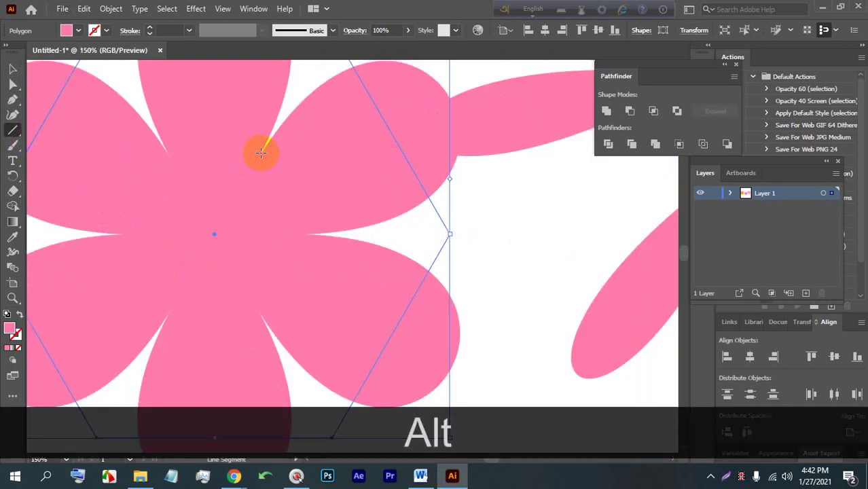
{"action": "mouse_move", "coordinate": [265, 141]}
{"action": "left_mouse_down"}
{"action": "mouse_move", "coordinate": [232, 223]}
{"action": "mouse_move", "coordinate": [214, 235]}
{"action": "left_mouse_up"}
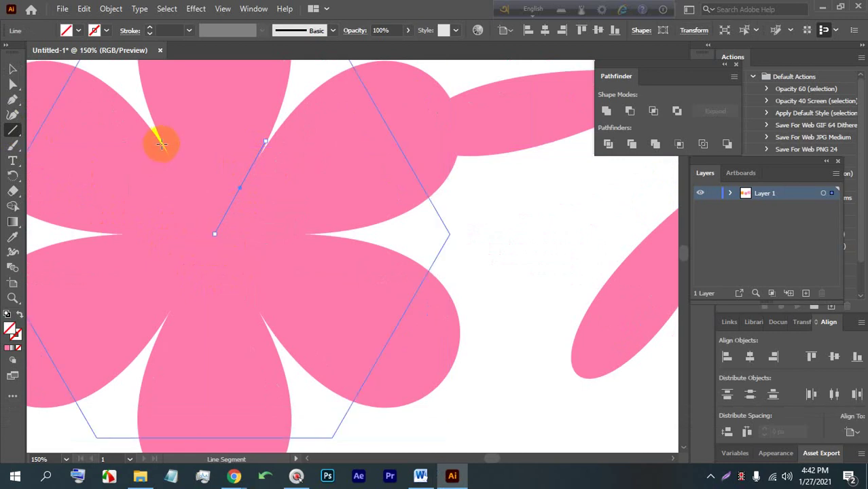
{"action": "left_click_drag", "start_coordinate": [161, 141], "coordinate": [214, 233]}
Divide the six-petal flower along the two lines with Pathfinder, and check whether the result can be ungrouped.
{"action": "scroll", "coordinate": [214, 233], "scroll_direction": "down", "scroll_amount": 3}
{"action": "left_click", "coordinate": [12, 68]}
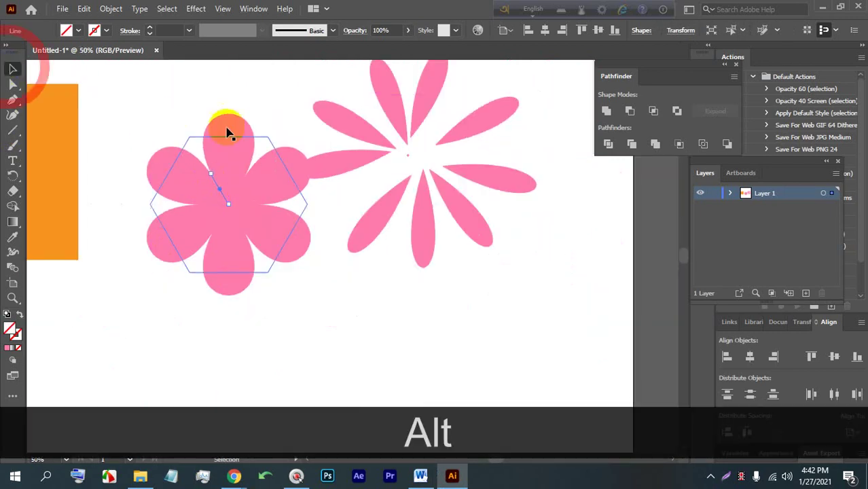
{"action": "left_click", "coordinate": [228, 132]}
{"action": "left_click_drag", "start_coordinate": [167, 100], "coordinate": [278, 252]}
{"action": "scroll", "coordinate": [247, 200], "scroll_direction": "up", "scroll_amount": 1}
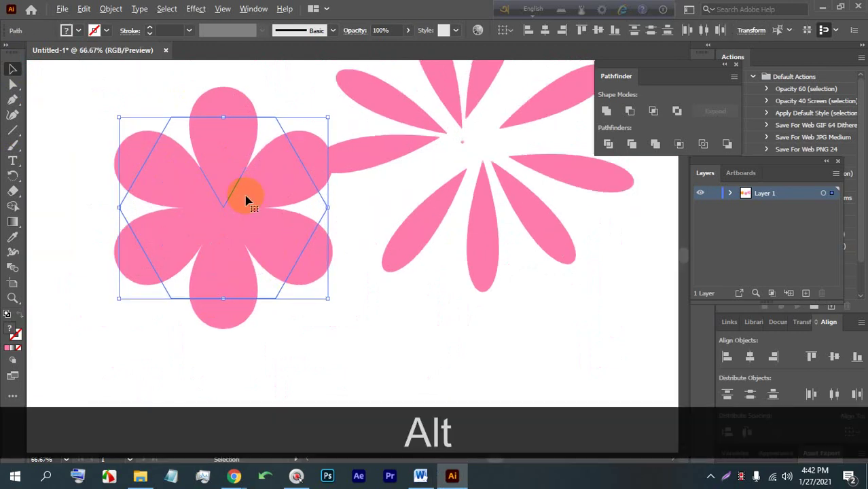
{"action": "left_click", "coordinate": [607, 143]}
{"action": "right_click", "coordinate": [211, 190]}
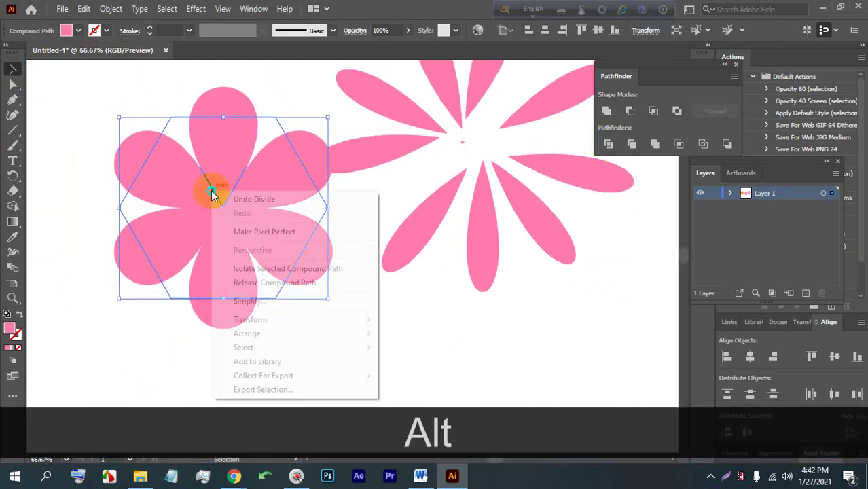
{"action": "left_click", "coordinate": [290, 302]}
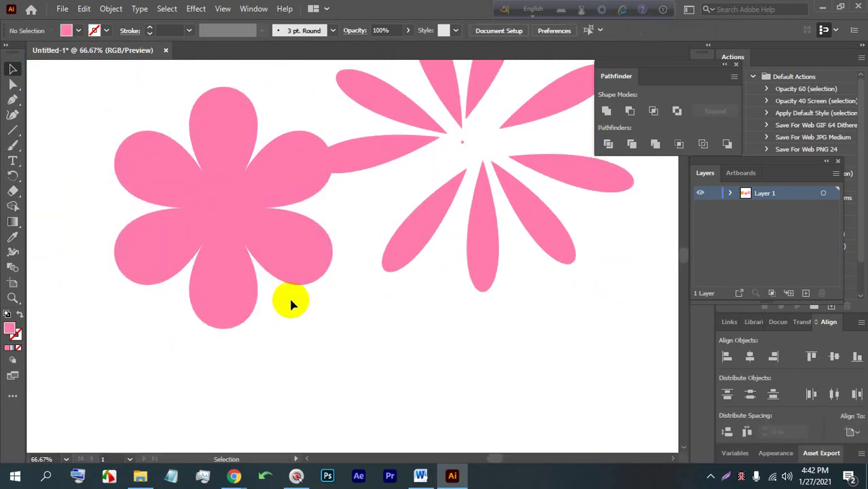
Expand the appearance of the six-petal flower.
{"action": "left_click", "coordinate": [193, 226]}
{"action": "left_click", "coordinate": [111, 8]}
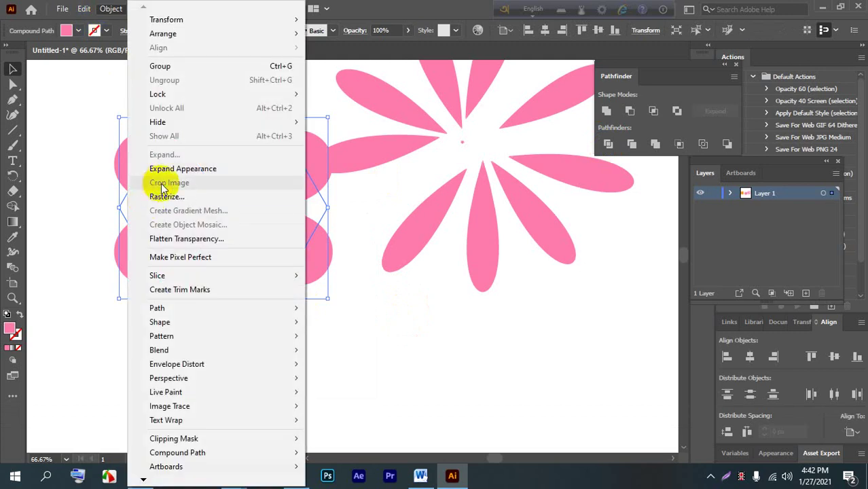
{"action": "left_click", "coordinate": [171, 170]}
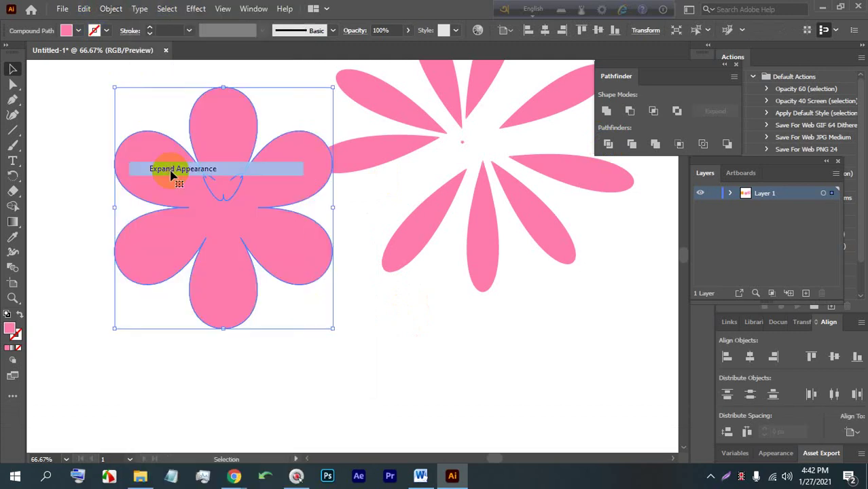
Divide the expanded six-petal flower with Pathfinder, ungroup its pieces, and deselect them.
{"action": "left_click", "coordinate": [608, 144]}
{"action": "right_click", "coordinate": [213, 195]}
{"action": "left_click", "coordinate": [252, 306]}
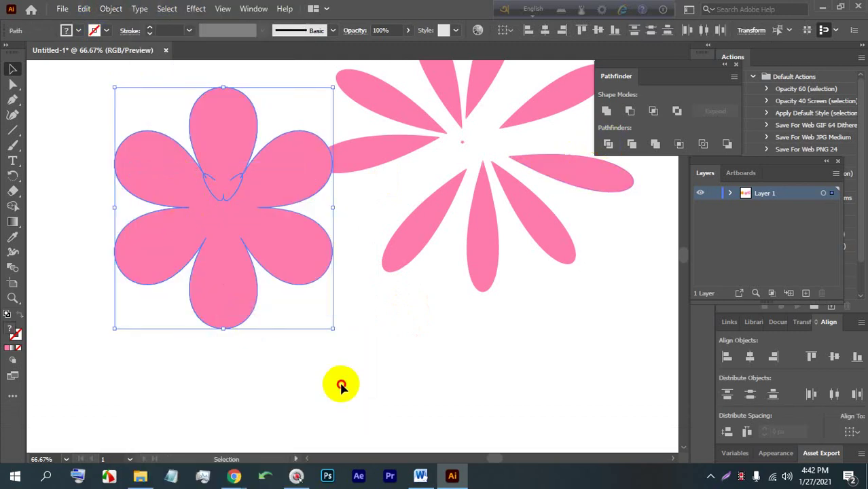
{"action": "left_click", "coordinate": [341, 385]}
Try pulling the upper petal out of the six-petal flower, inspect its base, and undo the move.
{"action": "left_click_drag", "start_coordinate": [221, 141], "coordinate": [214, 93]}
{"action": "scroll", "coordinate": [244, 168], "scroll_direction": "up", "scroll_amount": 1}
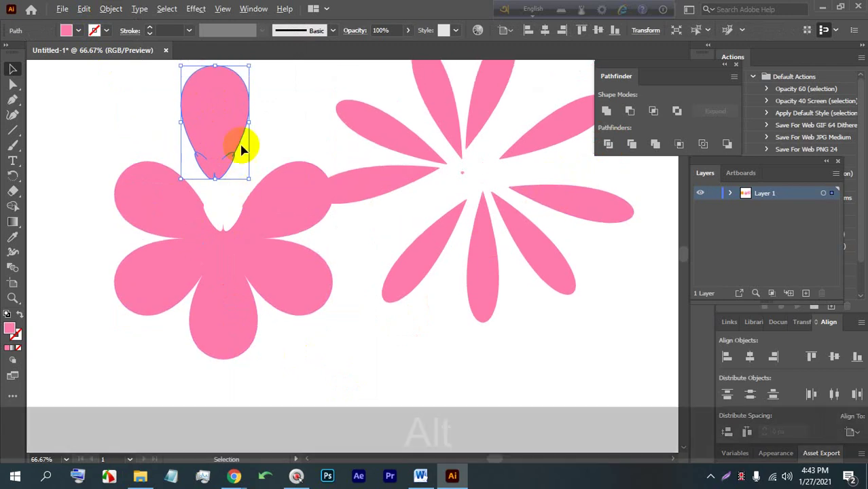
{"action": "left_click", "coordinate": [260, 128]}
{"action": "scroll", "coordinate": [211, 147], "scroll_direction": "up", "scroll_amount": 4}
{"action": "left_click", "coordinate": [242, 245]}
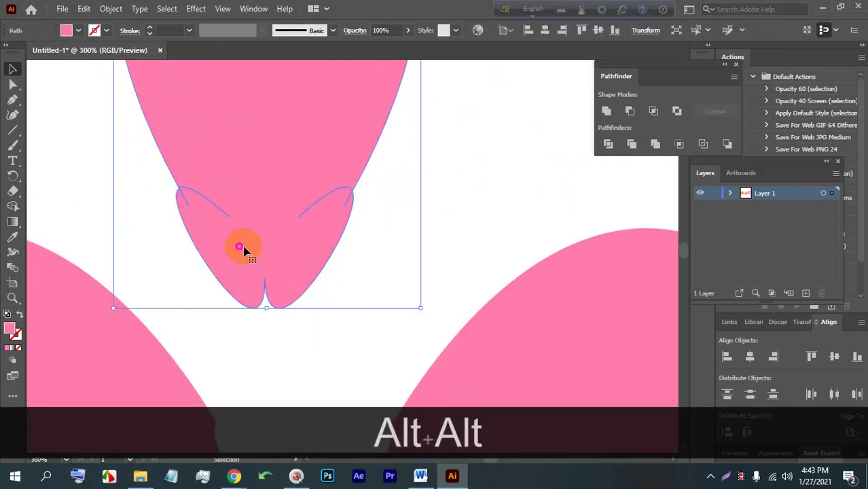
{"action": "scroll", "coordinate": [292, 244], "scroll_direction": "up", "scroll_amount": 1}
{"action": "scroll", "coordinate": [275, 229], "scroll_direction": "down", "scroll_amount": 3}
{"action": "left_click", "coordinate": [348, 209]}
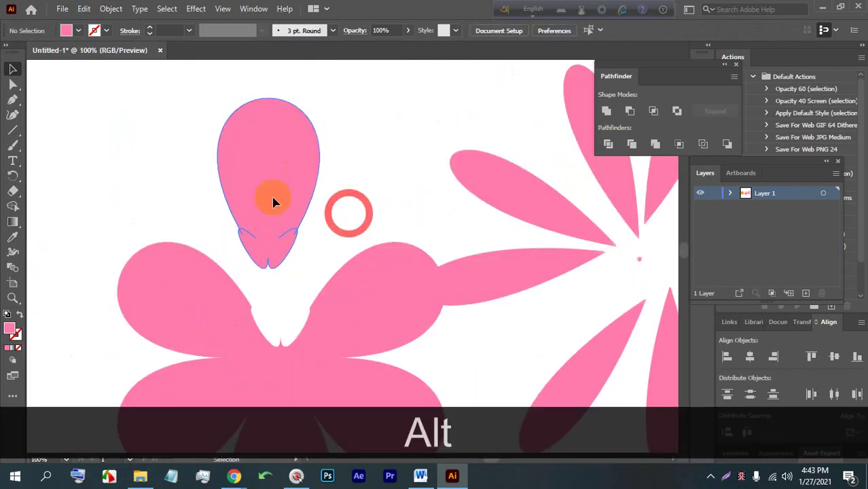
{"action": "key", "text": "ctrl+z"}
Inspect the path outlines where the upper petal meets the six-petal flower's center.
{"action": "left_click", "coordinate": [329, 149]}
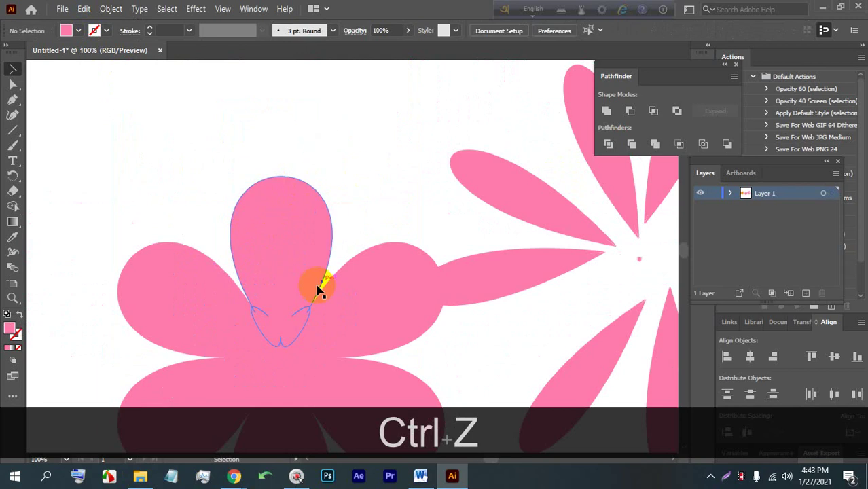
{"action": "scroll", "coordinate": [320, 291], "scroll_direction": "up", "scroll_amount": 3}
{"action": "scroll", "coordinate": [328, 279], "scroll_direction": "up", "scroll_amount": 2}
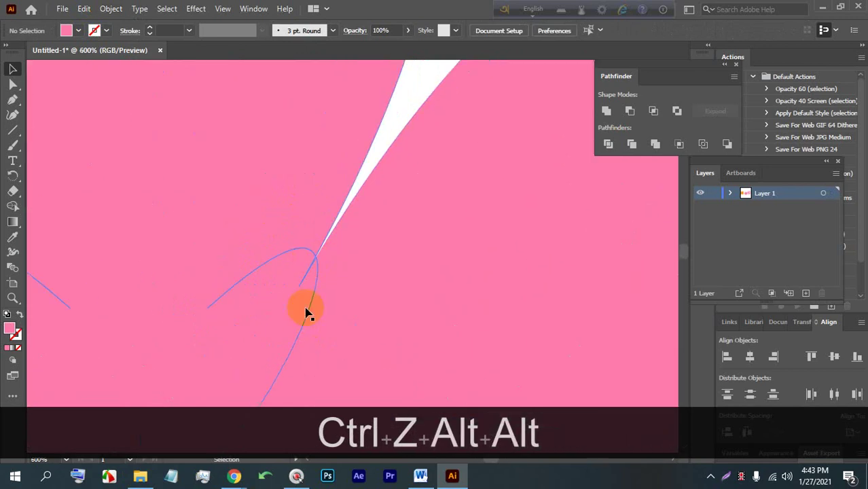
{"action": "scroll", "coordinate": [306, 312], "scroll_direction": "down", "scroll_amount": 4}
{"action": "left_click", "coordinate": [261, 311]}
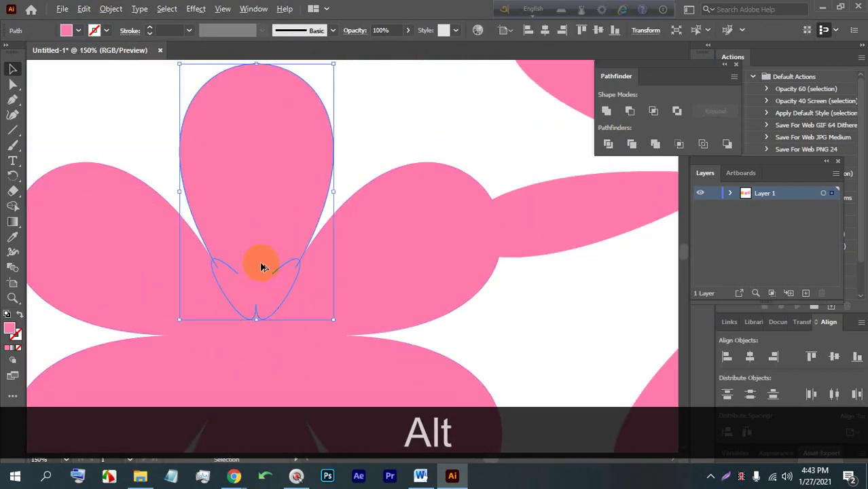
Delete all pieces of the six-petal flower.
{"action": "scroll", "coordinate": [261, 263], "scroll_direction": "down", "scroll_amount": 2}
{"action": "left_click_drag", "start_coordinate": [173, 120], "coordinate": [296, 348]}
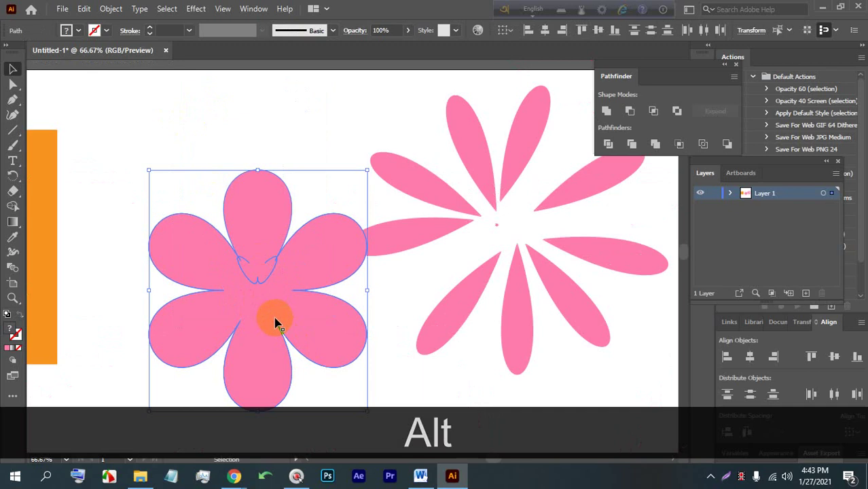
{"action": "key", "text": "BackSpace"}
{"action": "scroll", "coordinate": [549, 231], "scroll_direction": "down", "scroll_amount": 1}
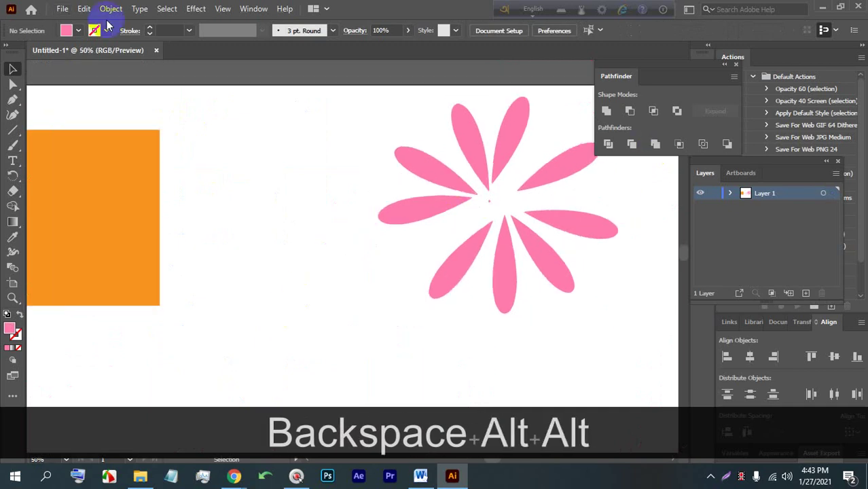
Try moving and reshaping the lower petals of the nine-petal flower, and undo those changes.
{"action": "left_click", "coordinate": [108, 8]}
{"action": "key", "text": "space"}
{"action": "left_click_drag", "start_coordinate": [413, 241], "coordinate": [288, 250]}
{"action": "left_click_drag", "start_coordinate": [387, 279], "coordinate": [366, 274]}
{"action": "left_click", "coordinate": [416, 275]}
{"action": "left_click_drag", "start_coordinate": [417, 260], "coordinate": [467, 232]}
{"action": "key", "text": "ctrl+z"}
{"action": "key", "text": "ctrl+z"}
{"action": "key", "text": "ctrl+z"}
{"action": "key", "text": "ctrl+z"}
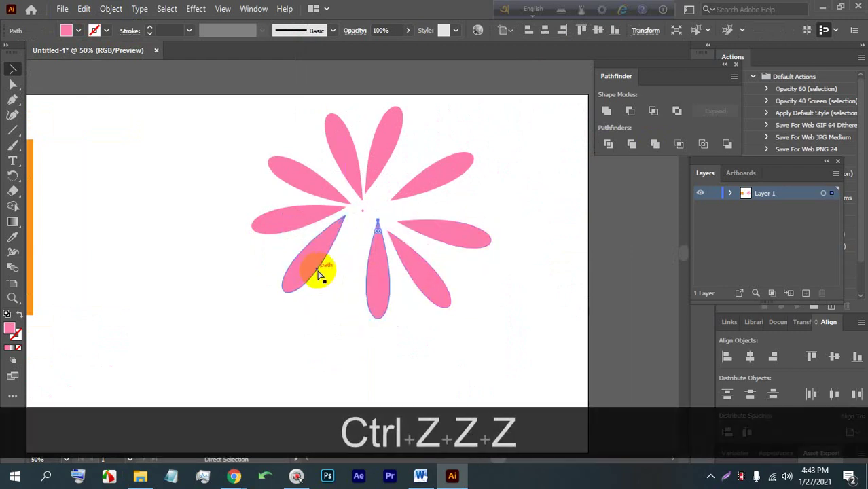
Delete all separated petals and the center piece of the nine-petal flower.
{"action": "left_click_drag", "start_coordinate": [490, 291], "coordinate": [246, 122]}
{"action": "key", "text": "BackSpace"}
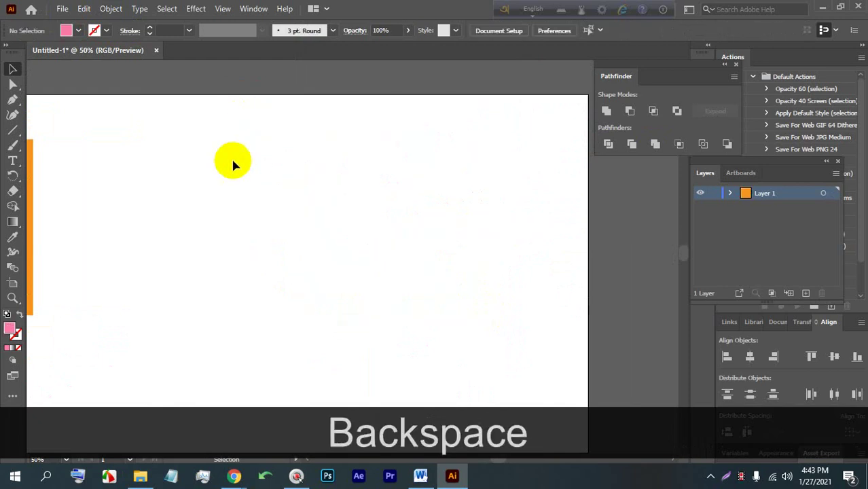
{"action": "scroll", "coordinate": [43, 178], "scroll_direction": "up", "scroll_amount": 1}
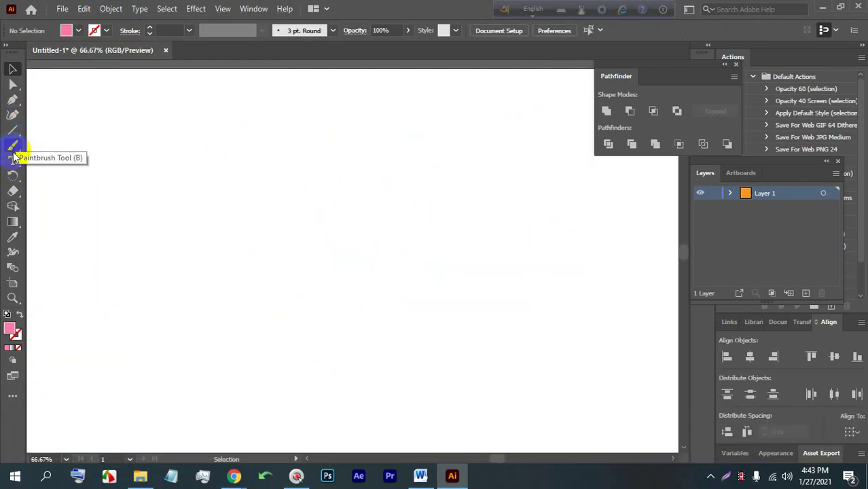
Draw an ellipse on the empty area of the artboard.
{"action": "left_click", "coordinate": [14, 133]}
{"action": "left_click", "coordinate": [71, 143]}
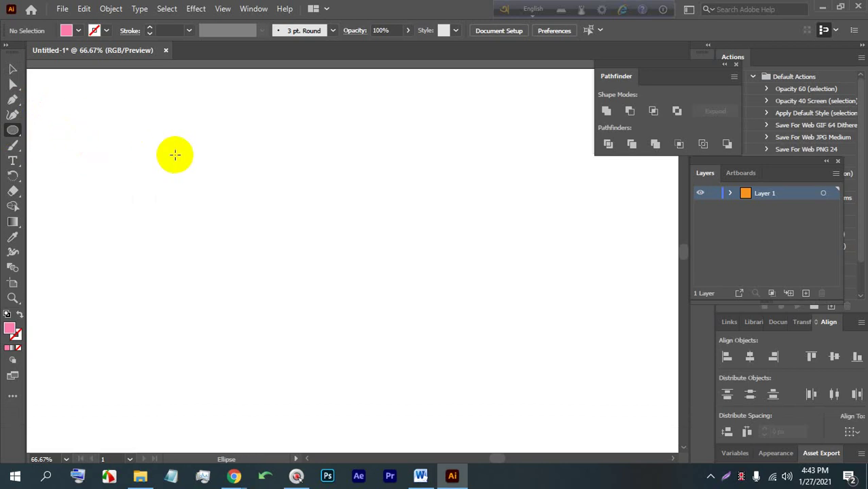
{"action": "left_click_drag", "start_coordinate": [178, 149], "coordinate": [280, 207]}
Undo the ellipse and the deletion of both flowers.
{"action": "key", "text": "ctrl+z"}
{"action": "key", "text": "ctrl+z"}
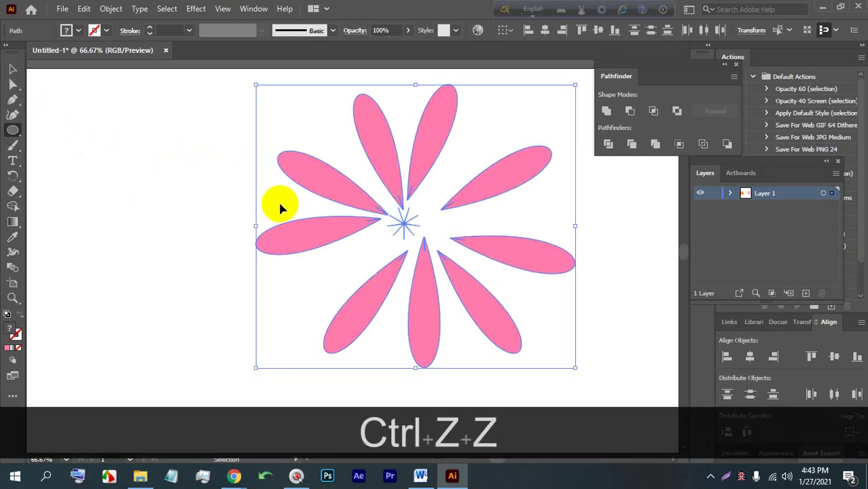
{"action": "key", "text": "ctrl+z"}
{"action": "key", "text": "ctrl+z"}
{"action": "key", "text": "ctrl+z"}
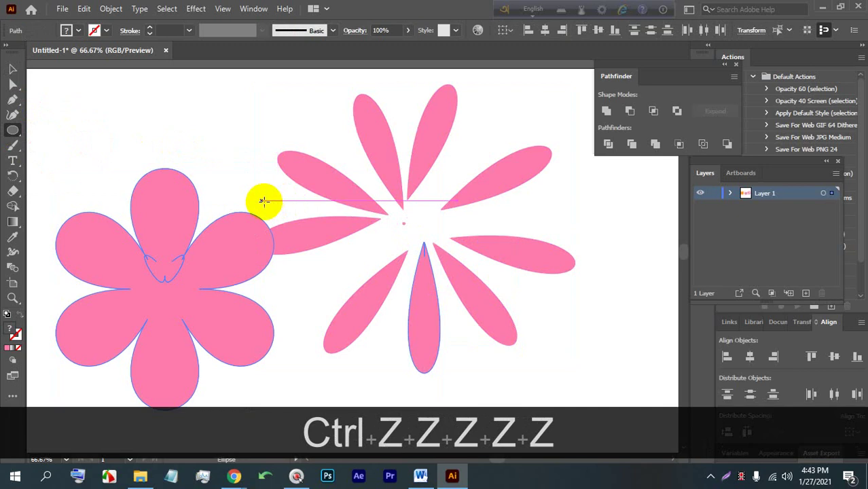
Move the six-petal flower's upper petal upward, away from the remaining petals.
{"action": "scroll", "coordinate": [248, 219], "scroll_direction": "up", "scroll_amount": 1}
{"action": "left_click", "coordinate": [12, 70]}
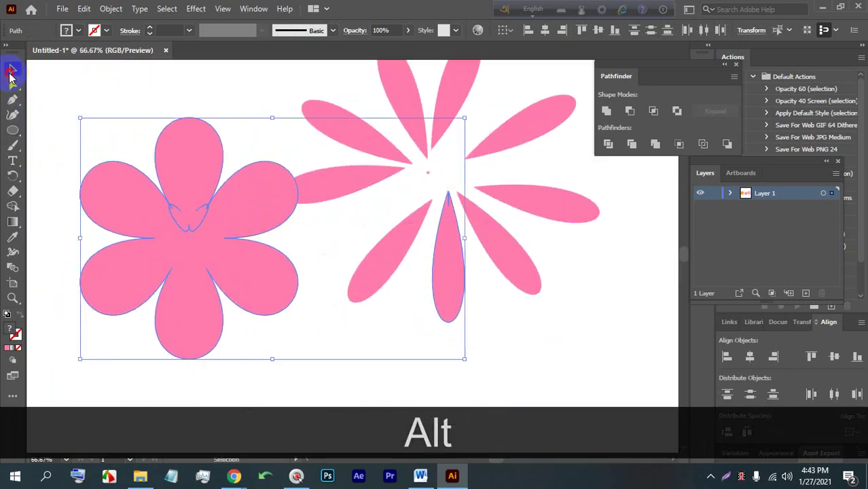
{"action": "left_click_drag", "start_coordinate": [193, 149], "coordinate": [190, 98]}
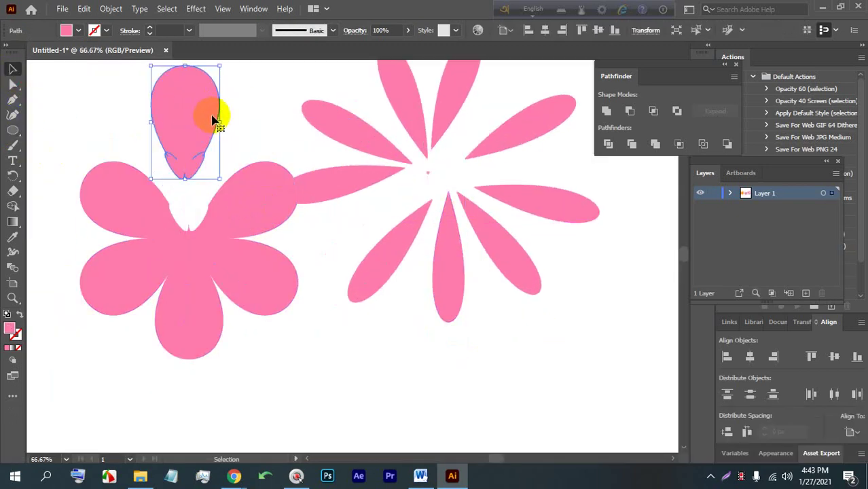
{"action": "scroll", "coordinate": [234, 122], "scroll_direction": "down", "scroll_amount": 2}
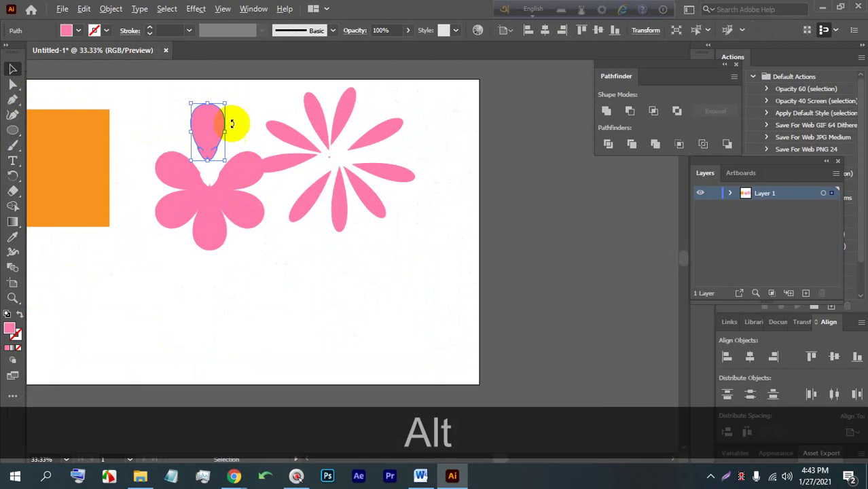
Rotate the separated upper petal by 180° and scale it down proportionally above the six-petal flower.
{"action": "scroll", "coordinate": [226, 101], "scroll_direction": "up", "scroll_amount": 1}
{"action": "left_click_drag", "start_coordinate": [229, 95], "coordinate": [155, 205]}
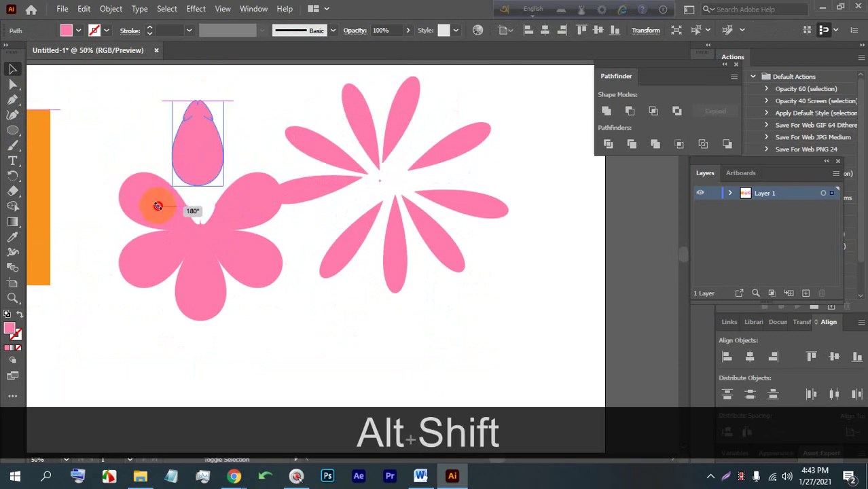
{"action": "left_click_drag", "start_coordinate": [199, 99], "coordinate": [212, 199]}
Fill the small separated petal with a purple swatch and deselect it.
{"action": "scroll", "coordinate": [200, 201], "scroll_direction": "up", "scroll_amount": 4}
{"action": "left_click", "coordinate": [79, 31]}
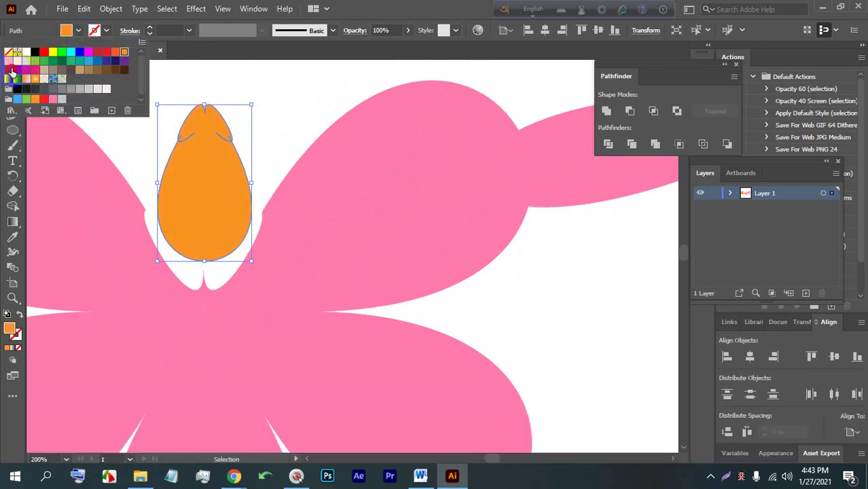
{"action": "left_click", "coordinate": [11, 71]}
{"action": "left_click", "coordinate": [299, 111]}
Scale the pink flower down proportionally and move it up so it sits just beneath the purple petal.
{"action": "scroll", "coordinate": [292, 102], "scroll_direction": "down", "scroll_amount": 3}
{"action": "left_click", "coordinate": [275, 178]}
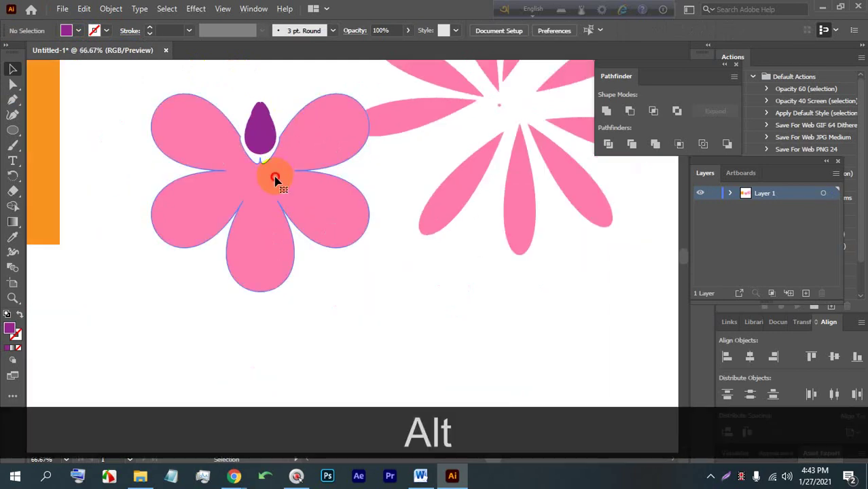
{"action": "scroll", "coordinate": [262, 170], "scroll_direction": "down", "scroll_amount": 3, "text": "alt"}
{"action": "left_click", "coordinate": [308, 228]}
{"action": "scroll", "coordinate": [246, 172], "scroll_direction": "up", "scroll_amount": 3, "text": "alt"}
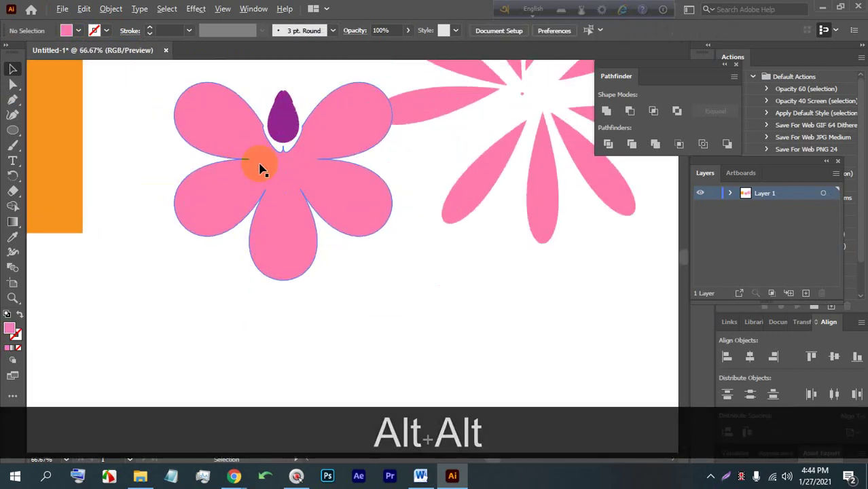
{"action": "left_click", "coordinate": [262, 169]}
{"action": "left_click_drag", "start_coordinate": [282, 81], "coordinate": [280, 141]}
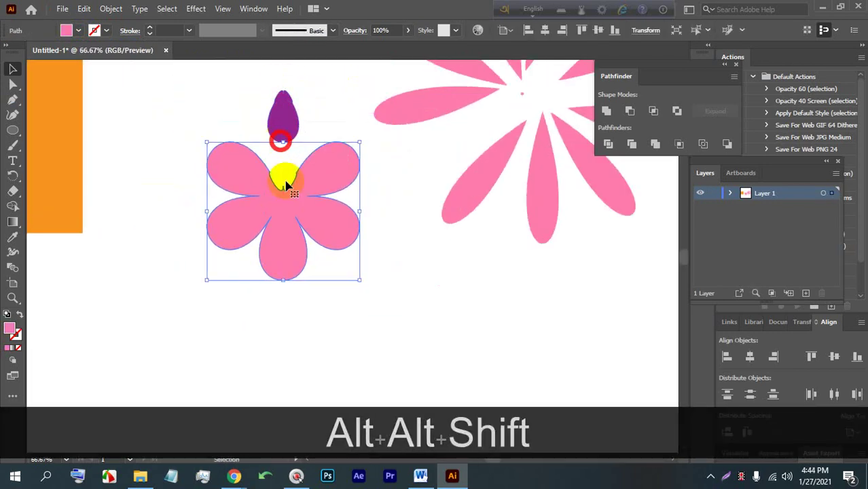
{"action": "left_click_drag", "start_coordinate": [269, 224], "coordinate": [270, 198]}
{"action": "left_click", "coordinate": [304, 282]}
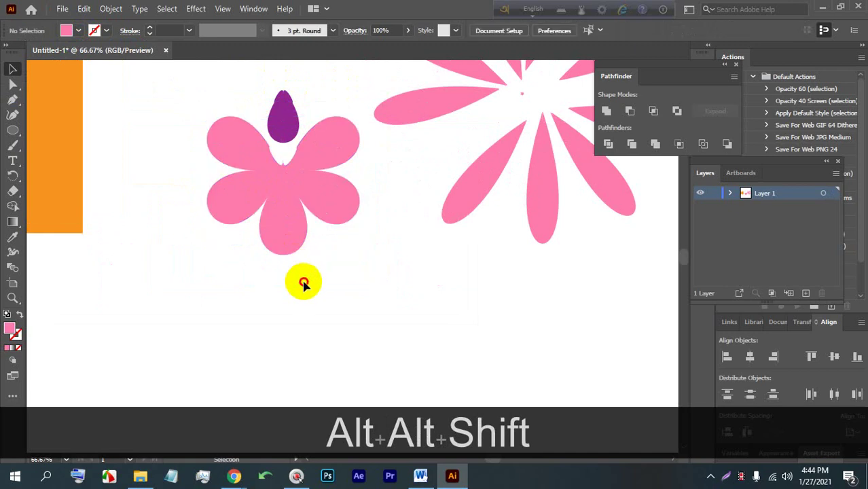
Delete the pink flower together with its purple petal, and undo the deletion.
{"action": "left_click", "coordinate": [249, 136]}
{"action": "left_click", "coordinate": [350, 296]}
{"action": "left_click", "coordinate": [257, 142]}
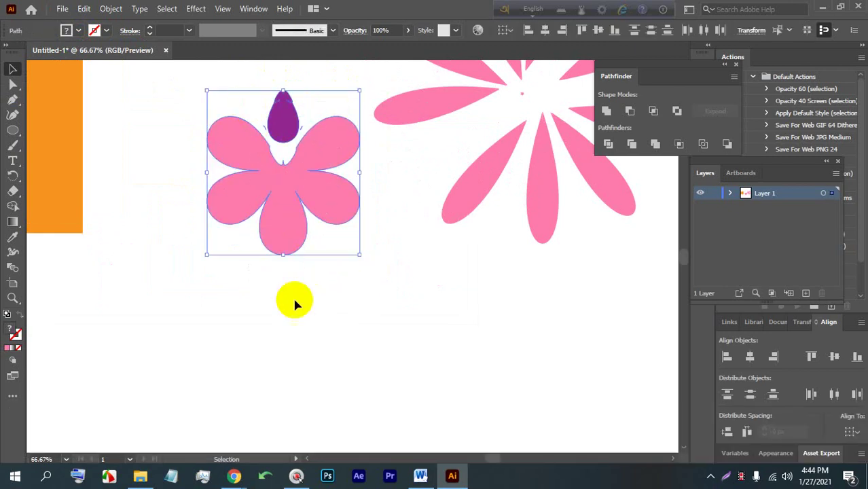
{"action": "left_click", "coordinate": [290, 301]}
{"action": "left_click", "coordinate": [229, 106]}
{"action": "key", "text": "BackSpace"}
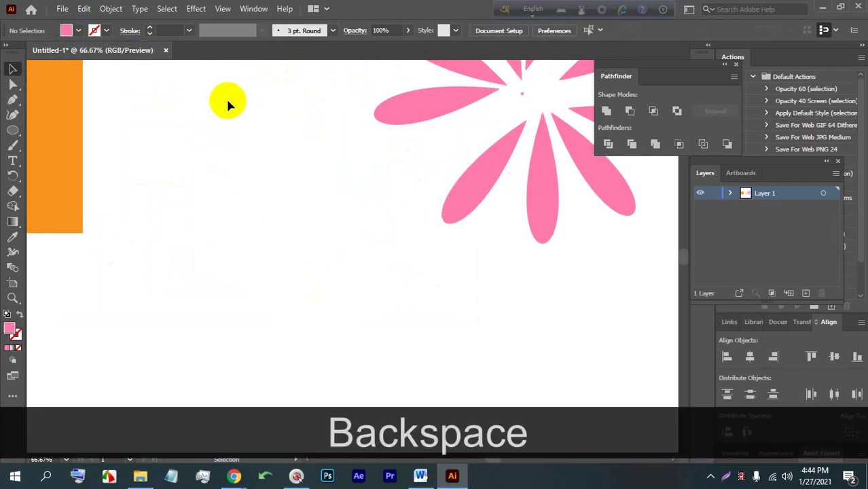
{"action": "key", "text": "ctrl+z"}
Examine up close the gap between the flower's upper petals and the purple petal's outline.
{"action": "scroll", "coordinate": [291, 142], "scroll_direction": "up", "scroll_amount": 4}
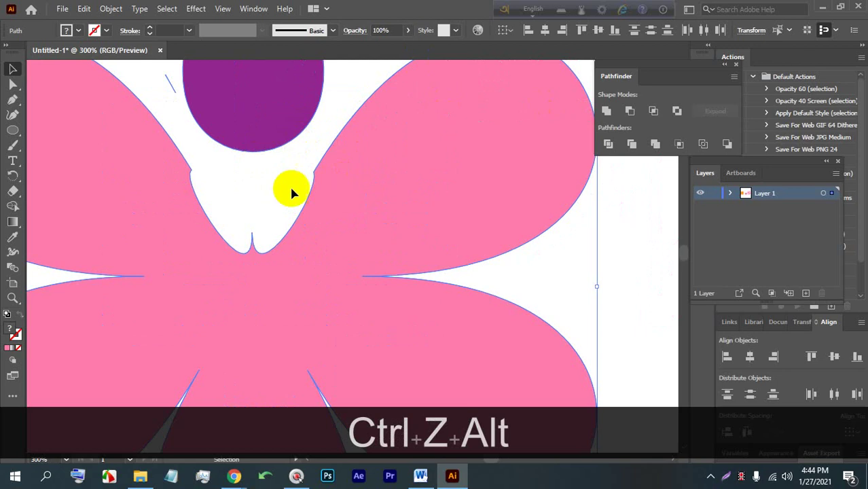
{"action": "key", "text": "space"}
{"action": "left_click_drag", "start_coordinate": [291, 190], "coordinate": [257, 192]}
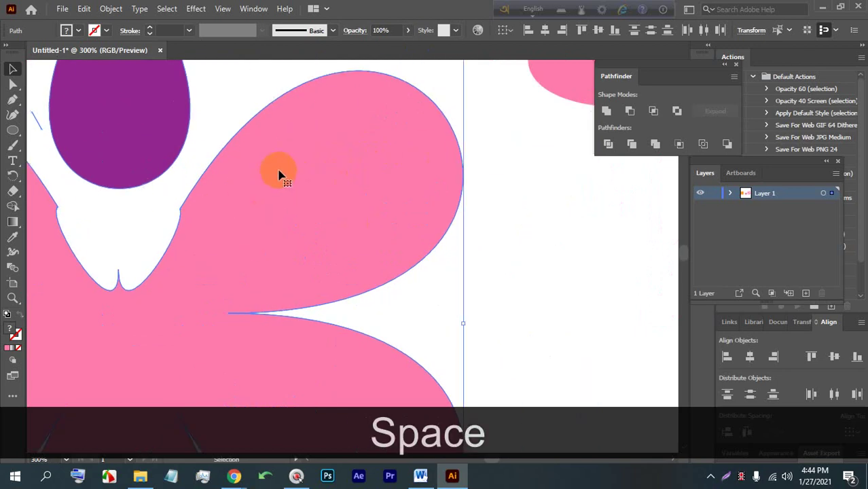
{"action": "scroll", "coordinate": [271, 190], "scroll_direction": "down", "scroll_amount": 2}
{"action": "scroll", "coordinate": [210, 266], "scroll_direction": "up", "scroll_amount": 7}
{"action": "left_click_drag", "start_coordinate": [78, 199], "coordinate": [160, 197]}
{"action": "left_click_drag", "start_coordinate": [155, 199], "coordinate": [188, 202]}
Check the Google Meet class window and return to Illustrator.
{"action": "mouse_move", "coordinate": [233, 475]}
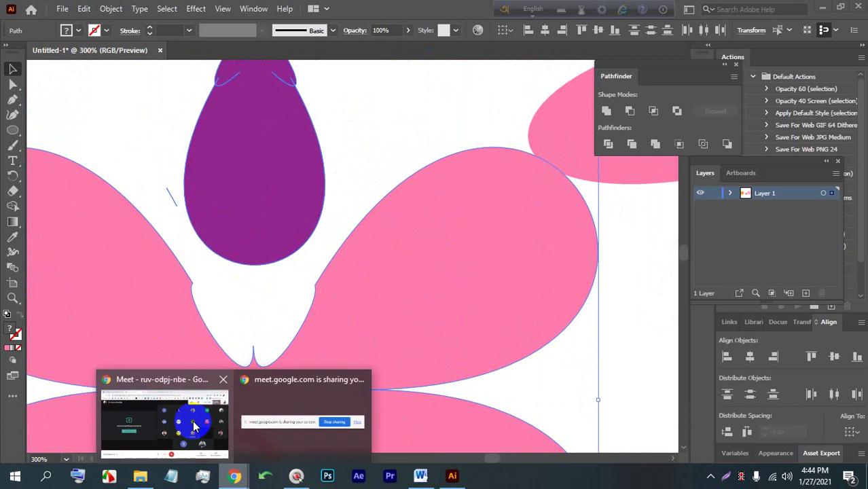
{"action": "left_click", "coordinate": [169, 385]}
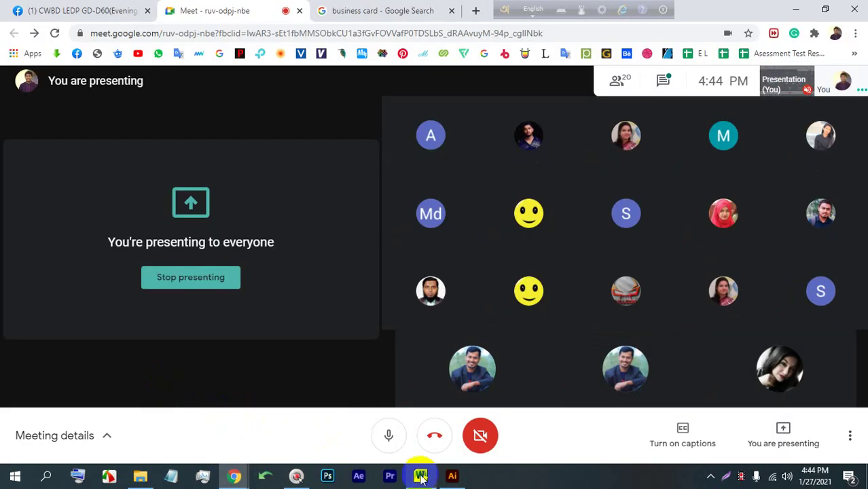
{"action": "left_click", "coordinate": [461, 477]}
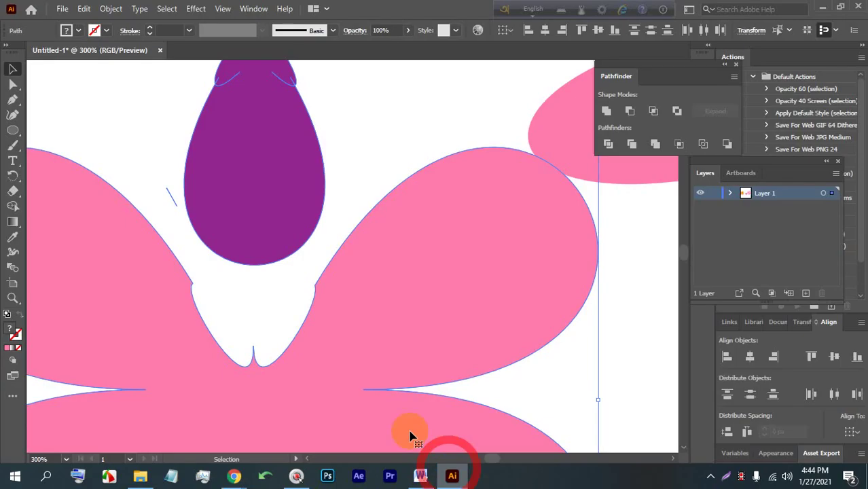
Delete the purple petal, the pink flower and all nine-petal flower pieces, keeping the orange square.
{"action": "left_click", "coordinate": [299, 160]}
{"action": "left_click", "coordinate": [182, 232]}
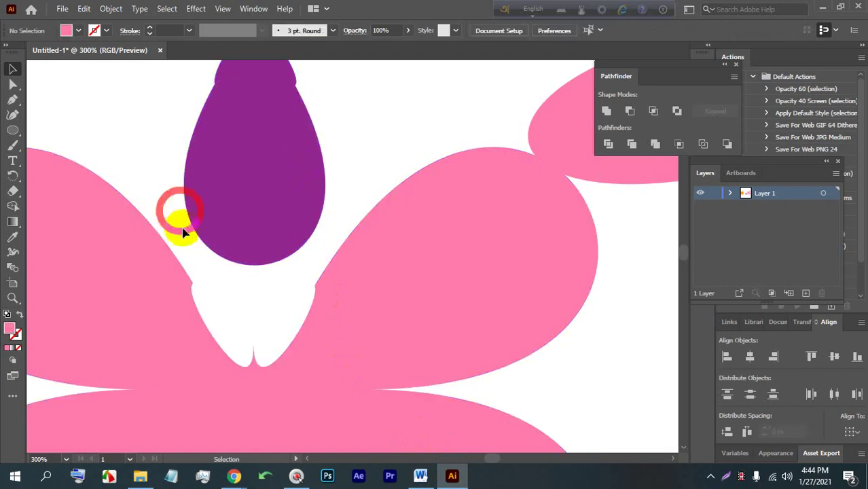
{"action": "scroll", "coordinate": [298, 155], "scroll_direction": "down", "scroll_amount": 8}
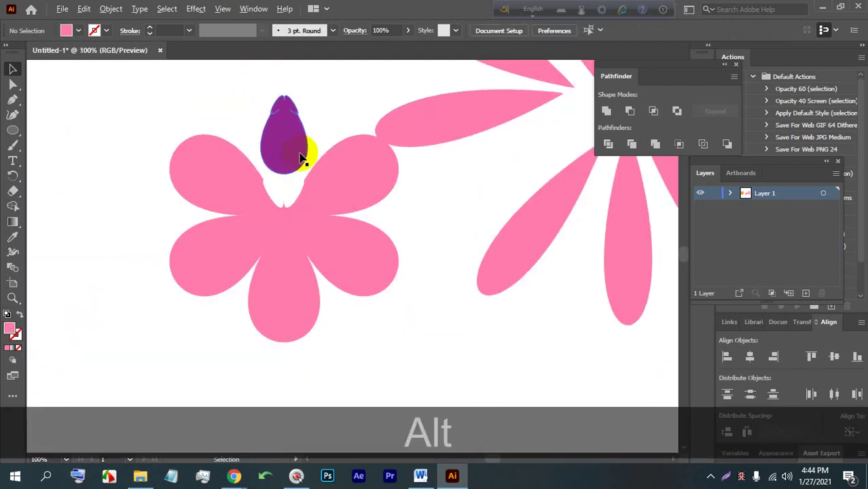
{"action": "left_click_drag", "start_coordinate": [457, 275], "coordinate": [490, 328]}
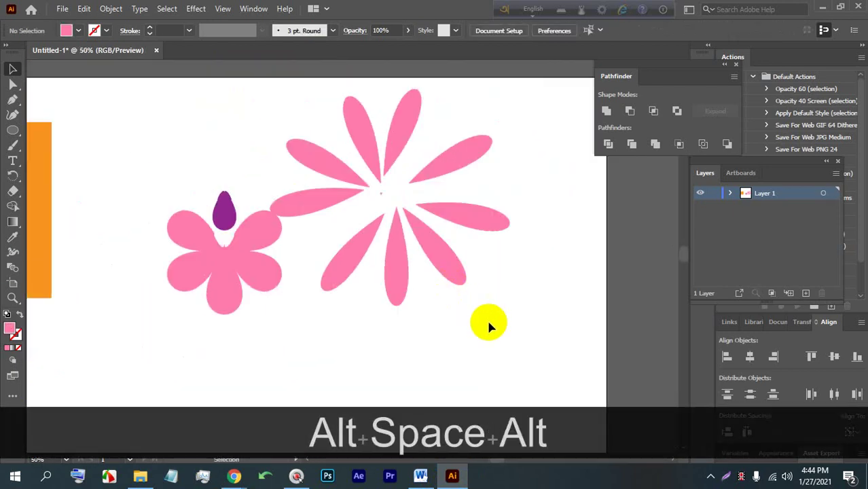
{"action": "left_click_drag", "start_coordinate": [180, 121], "coordinate": [180, 126]}
{"action": "key", "text": "BackSpace"}
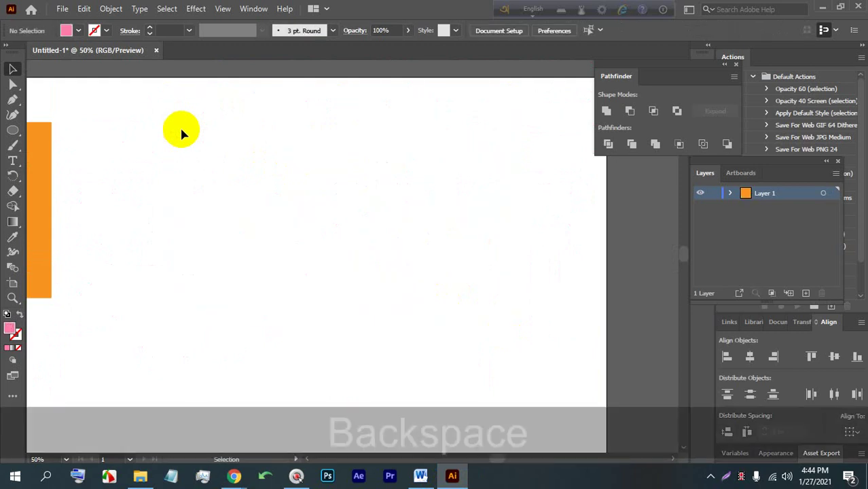
Draw a pink square on the cleared area of the artboard with the Rectangle tool.
{"action": "scroll", "coordinate": [202, 155], "scroll_direction": "up", "scroll_amount": 2}
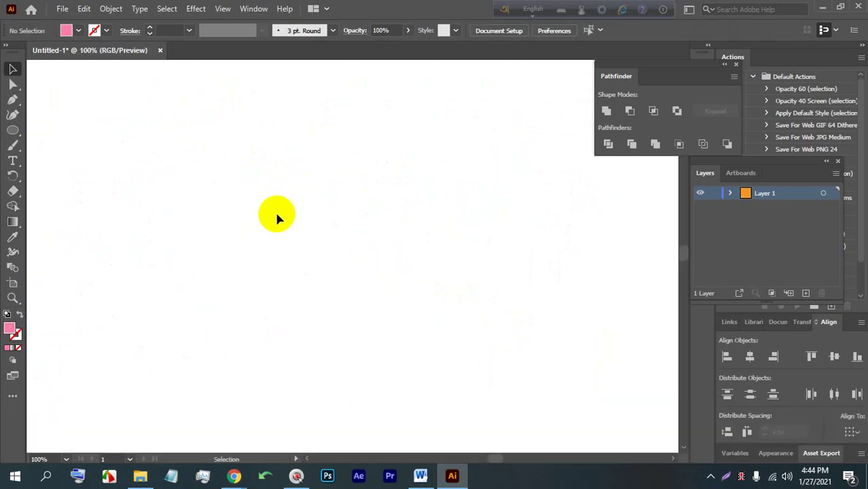
{"action": "left_click", "coordinate": [22, 133]}
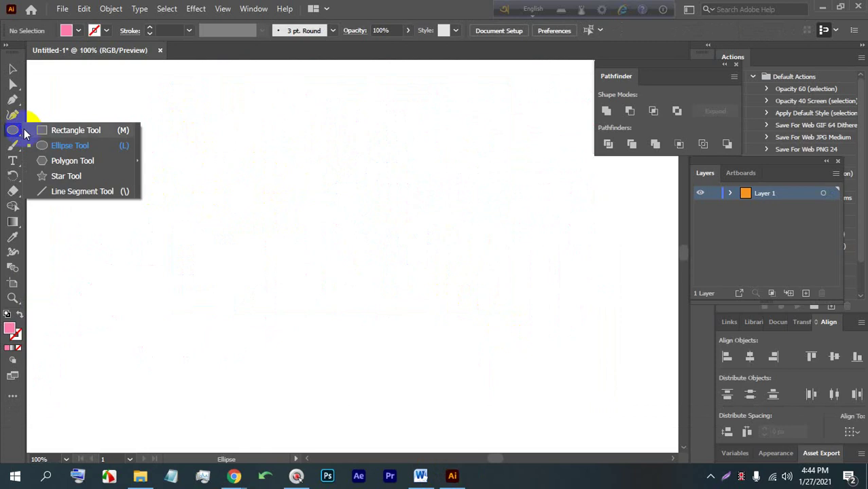
{"action": "left_click", "coordinate": [68, 130]}
{"action": "left_click_drag", "start_coordinate": [136, 175], "coordinate": [256, 292]}
{"action": "scroll", "coordinate": [287, 240], "scroll_direction": "up", "scroll_amount": 1}
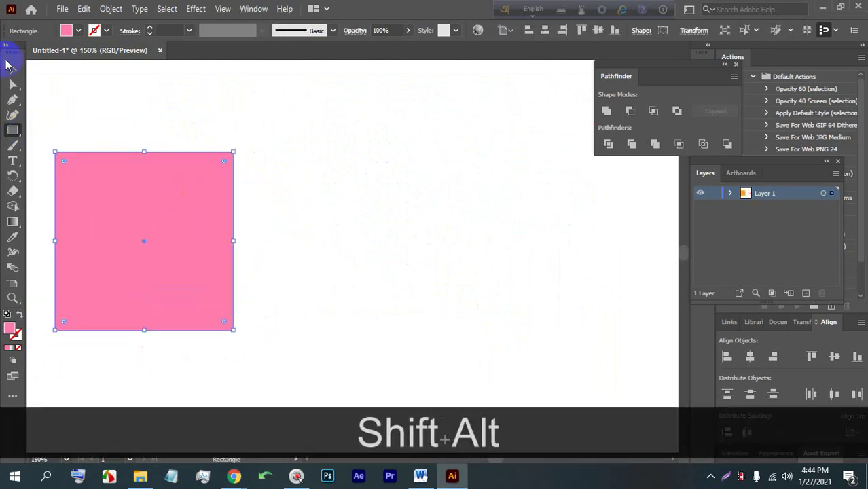
{"action": "left_click", "coordinate": [9, 65]}
{"action": "left_click", "coordinate": [180, 107]}
Preview the Roughen effect on the pink square with a relative size of 15%.
{"action": "left_click", "coordinate": [182, 186]}
{"action": "left_click", "coordinate": [196, 8]}
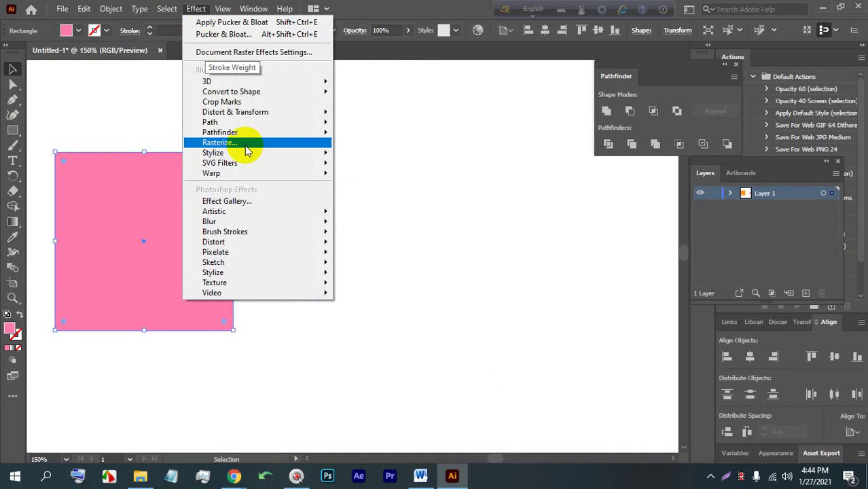
{"action": "mouse_move", "coordinate": [280, 95]}
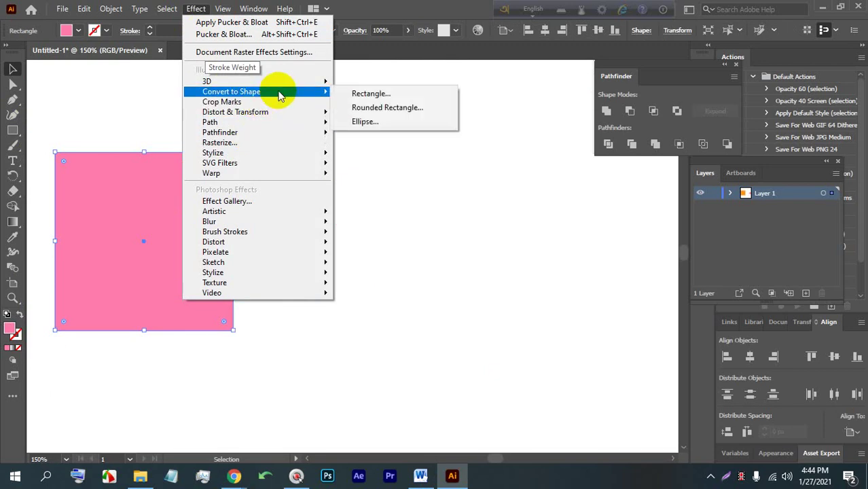
{"action": "left_click", "coordinate": [274, 111]}
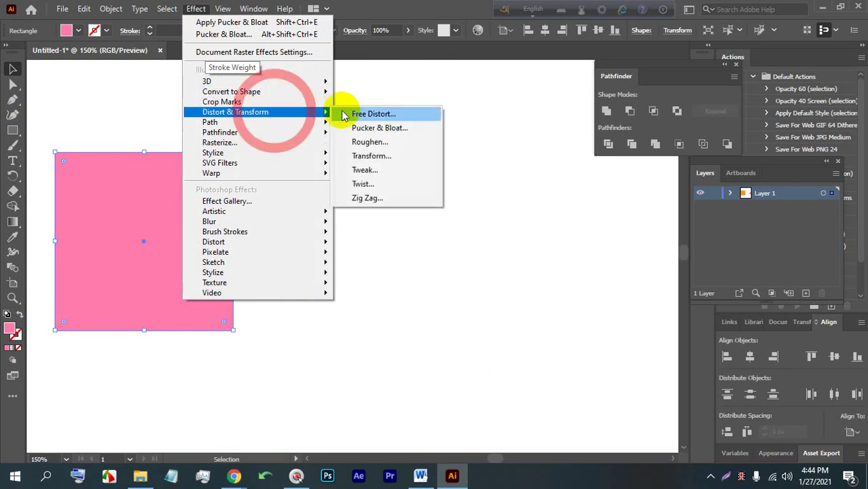
{"action": "left_click", "coordinate": [403, 143]}
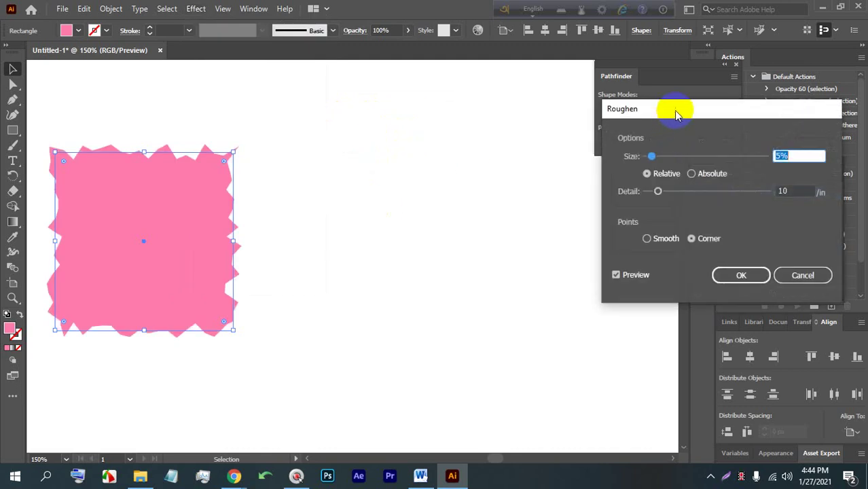
{"action": "left_click_drag", "start_coordinate": [675, 114], "coordinate": [438, 109]}
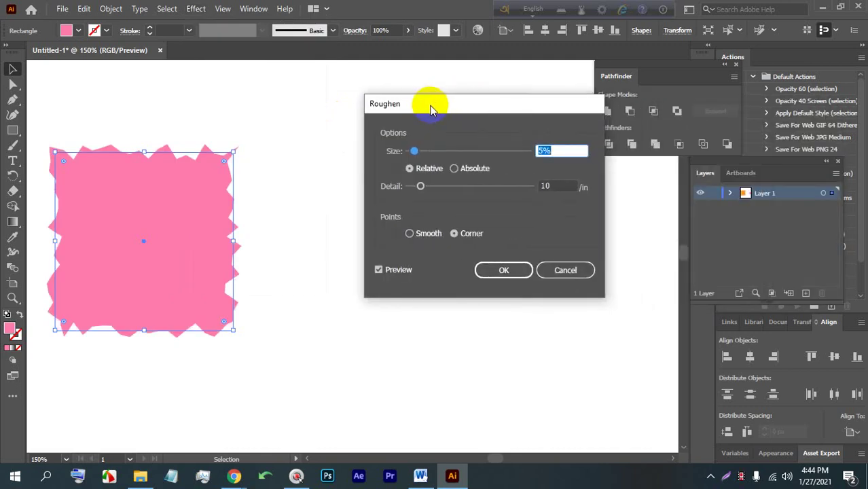
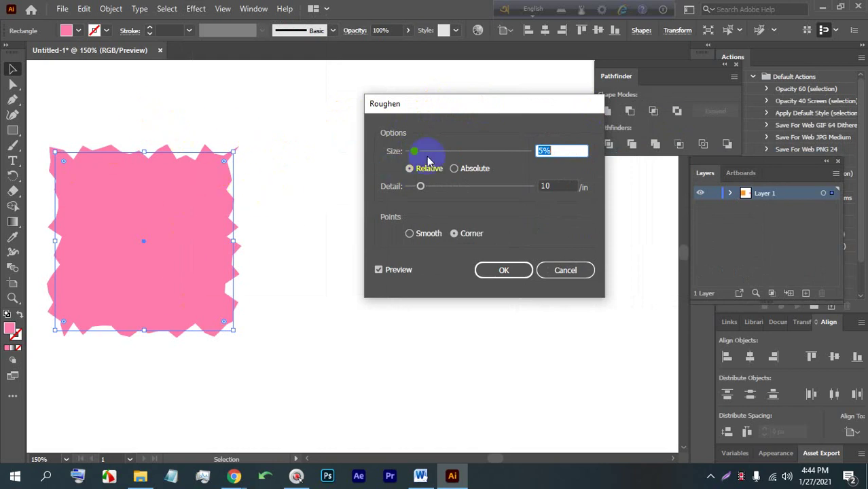
{"action": "mouse_move", "coordinate": [420, 155]}
{"action": "left_mouse_down"}
{"action": "mouse_move", "coordinate": [434, 151]}
{"action": "mouse_move", "coordinate": [426, 151]}
{"action": "left_mouse_up"}
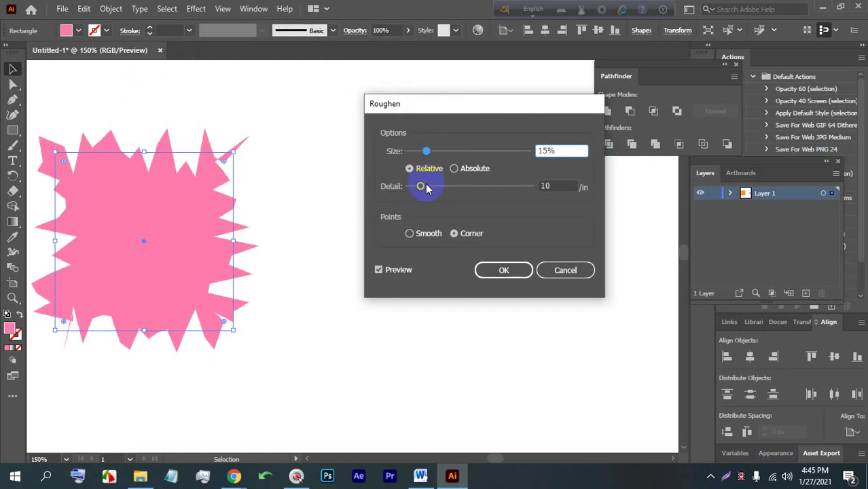
Try a Roughen detail of 41 per inch and a size of 19% on the pink square, and cancel the effect.
{"action": "left_click_drag", "start_coordinate": [421, 188], "coordinate": [441, 185]}
{"action": "left_click_drag", "start_coordinate": [426, 150], "coordinate": [416, 158]}
{"action": "left_click_drag", "start_coordinate": [438, 187], "coordinate": [458, 184]}
{"action": "mouse_move", "coordinate": [416, 152]}
{"action": "left_mouse_down"}
{"action": "mouse_move", "coordinate": [451, 152]}
{"action": "mouse_move", "coordinate": [431, 151]}
{"action": "left_mouse_up"}
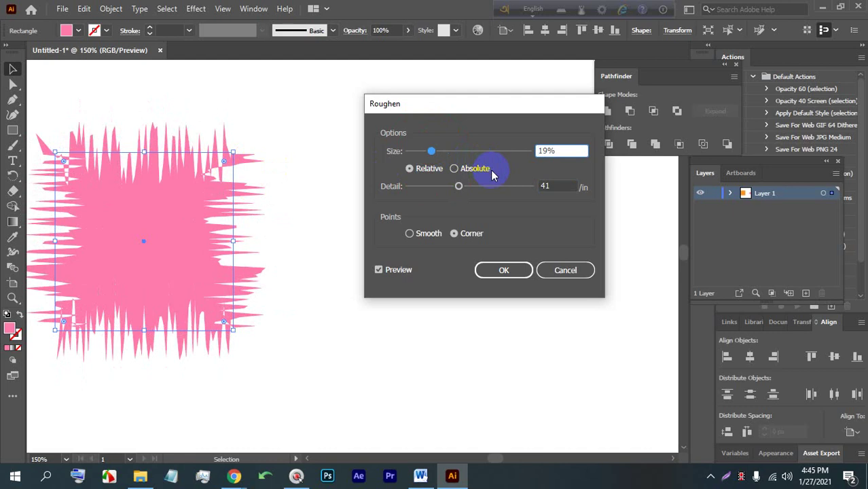
{"action": "left_click", "coordinate": [553, 271]}
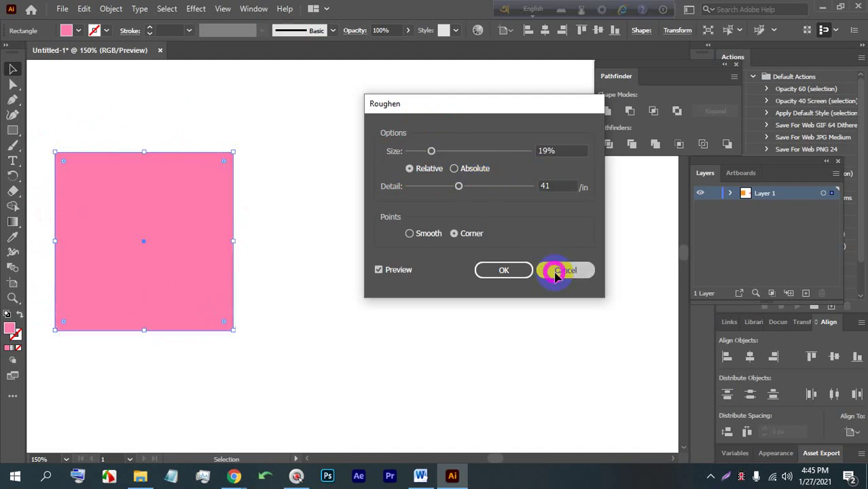
Move the plain pink square to the right on the artboard.
{"action": "left_click_drag", "start_coordinate": [170, 234], "coordinate": [248, 234]}
{"action": "left_click", "coordinate": [401, 204]}
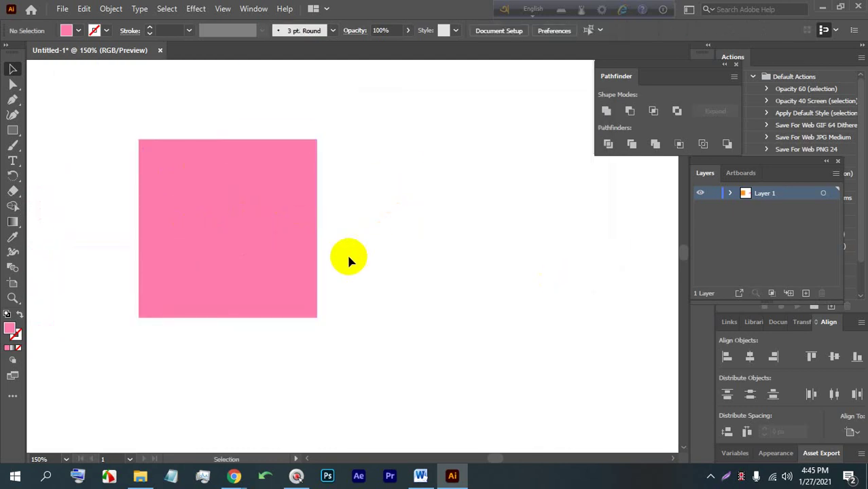
{"action": "left_click_drag", "start_coordinate": [269, 191], "coordinate": [307, 181]}
Apply the Roughen effect to the orange square with 9% relative size, 10 per inch detail and corner points.
{"action": "scroll", "coordinate": [244, 204], "scroll_direction": "down", "scroll_amount": 4}
{"action": "scroll", "coordinate": [254, 196], "scroll_direction": "down", "scroll_amount": 4}
{"action": "scroll", "coordinate": [201, 159], "scroll_direction": "up", "scroll_amount": 6}
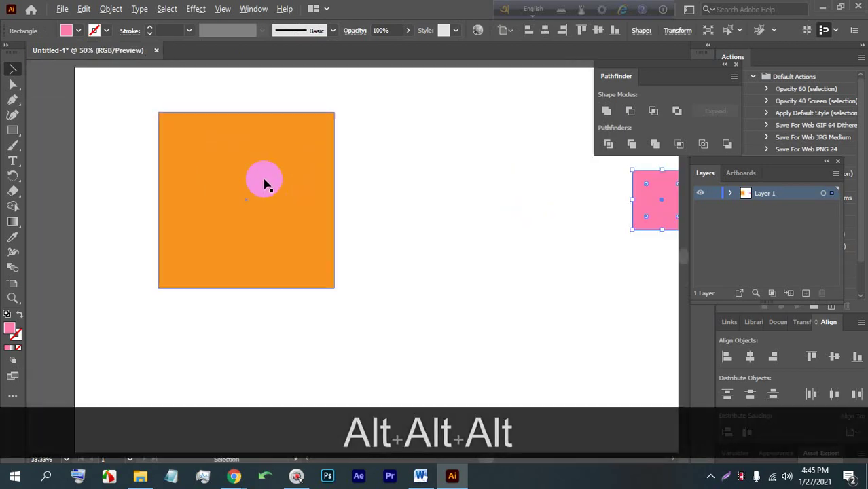
{"action": "scroll", "coordinate": [427, 192], "scroll_direction": "down", "scroll_amount": 2}
{"action": "left_click", "coordinate": [430, 187]}
{"action": "left_click", "coordinate": [280, 194]}
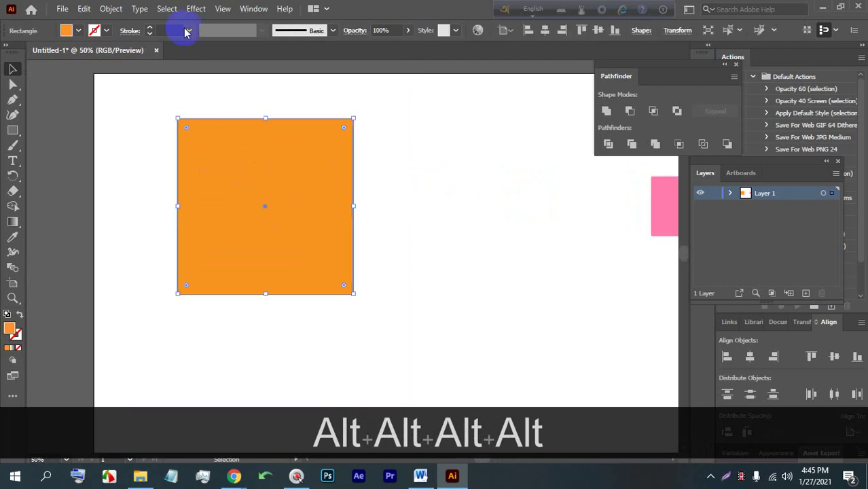
{"action": "left_click", "coordinate": [195, 8]}
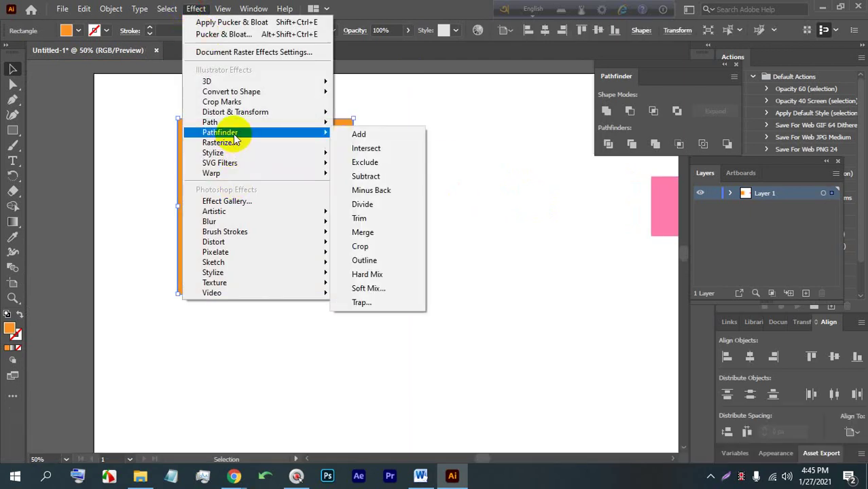
{"action": "mouse_move", "coordinate": [234, 112]}
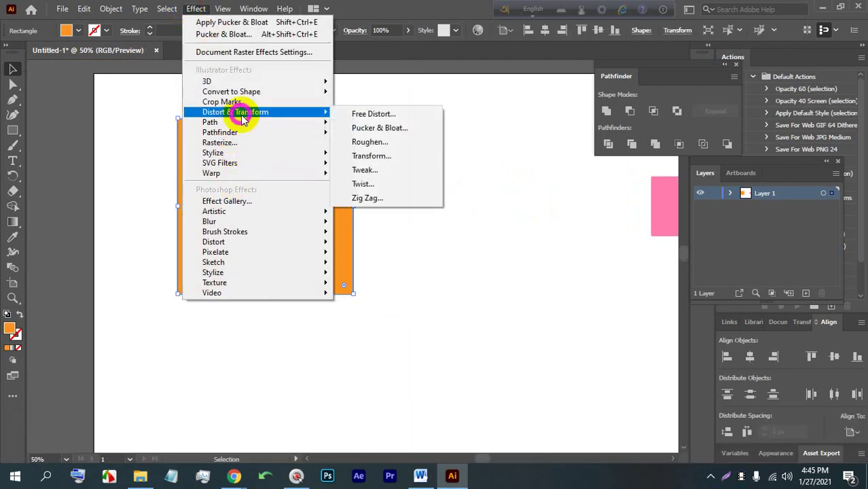
{"action": "left_click", "coordinate": [367, 142]}
{"action": "left_click_drag", "start_coordinate": [454, 103], "coordinate": [500, 104]}
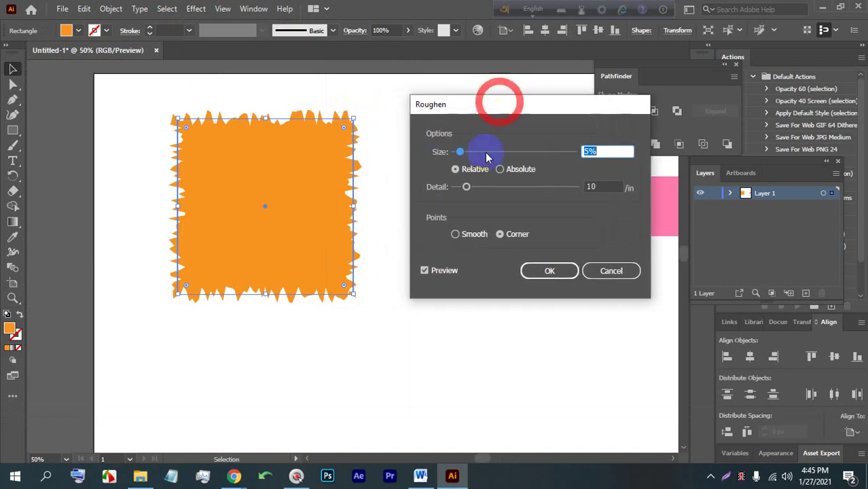
{"action": "left_click_drag", "start_coordinate": [464, 154], "coordinate": [463, 151]}
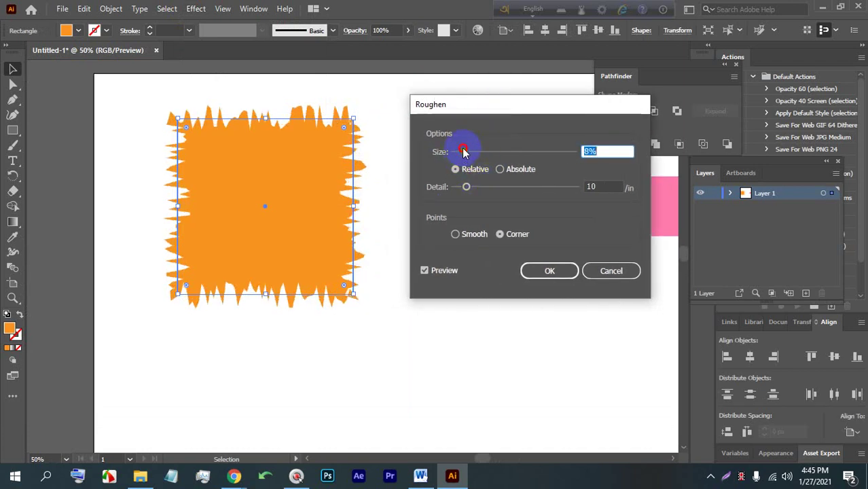
{"action": "left_click", "coordinate": [549, 292]}
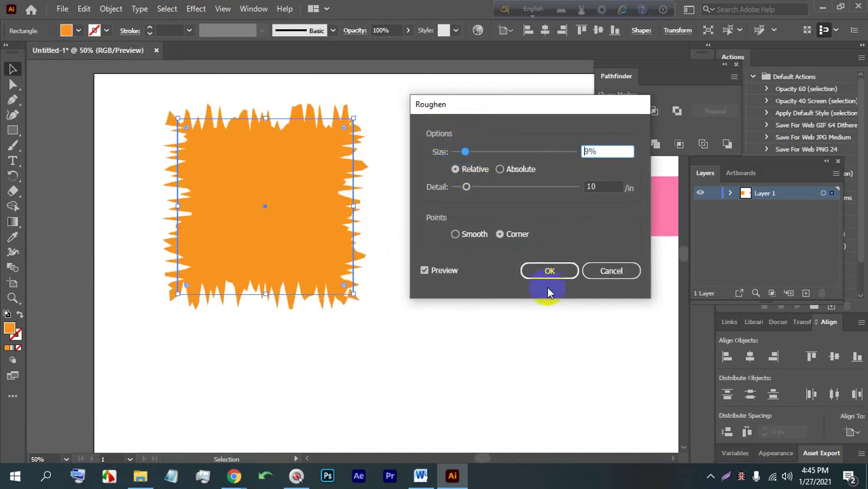
{"action": "left_click", "coordinate": [549, 271]}
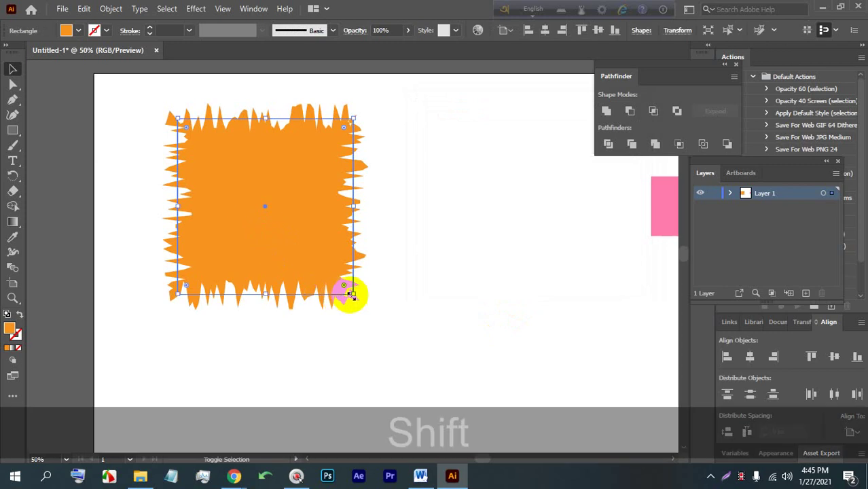
Enlarge the roughened orange square proportionally to about 600 px wide and deselect it.
{"action": "left_click_drag", "start_coordinate": [343, 292], "coordinate": [450, 374]}
{"action": "left_click", "coordinate": [484, 277]}
{"action": "scroll", "coordinate": [407, 227], "scroll_direction": "down", "scroll_amount": 2}
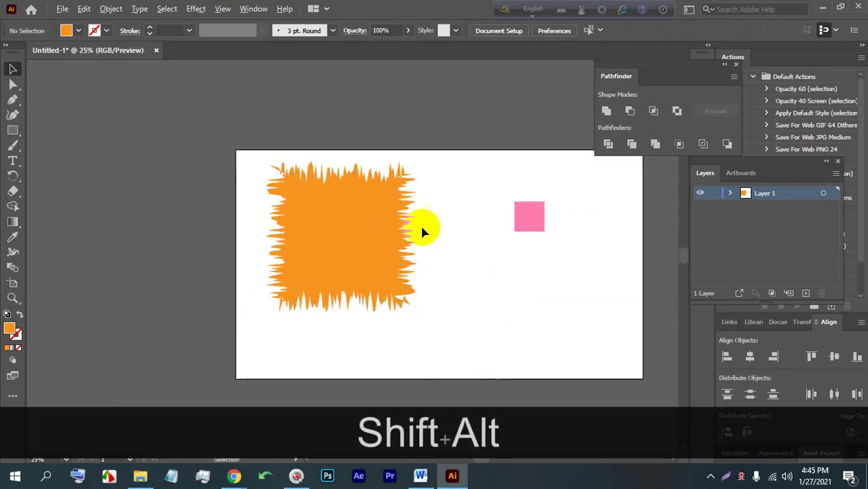
{"action": "left_click_drag", "start_coordinate": [465, 232], "coordinate": [353, 231]}
{"action": "scroll", "coordinate": [341, 225], "scroll_direction": "up", "scroll_amount": 1}
Place the image c5WRnxP1Zk7RUpQP6acQm7ja1rL from the LEDP Image folder on the artboard and embed it.
{"action": "left_click", "coordinate": [62, 8]}
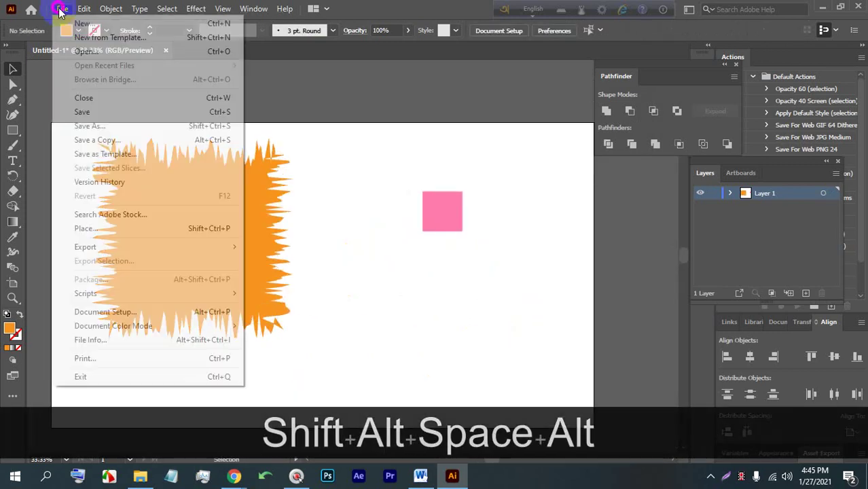
{"action": "left_click", "coordinate": [120, 230]}
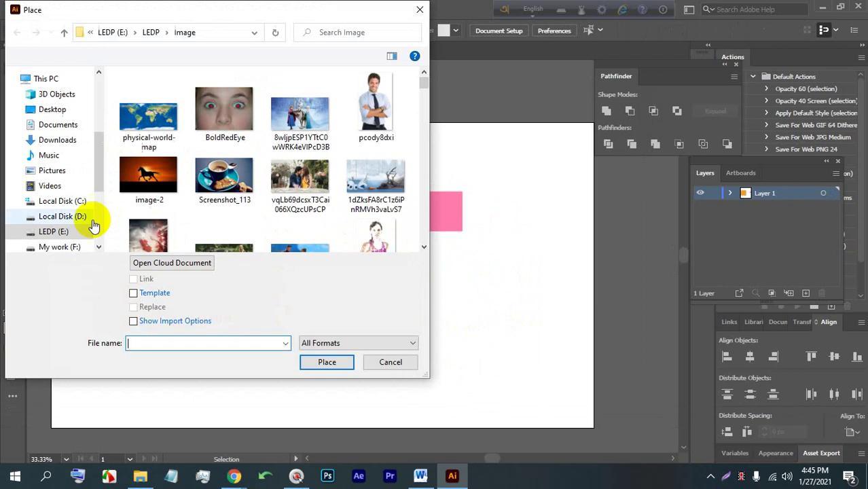
{"action": "scroll", "coordinate": [160, 166], "scroll_direction": "down", "scroll_amount": 2}
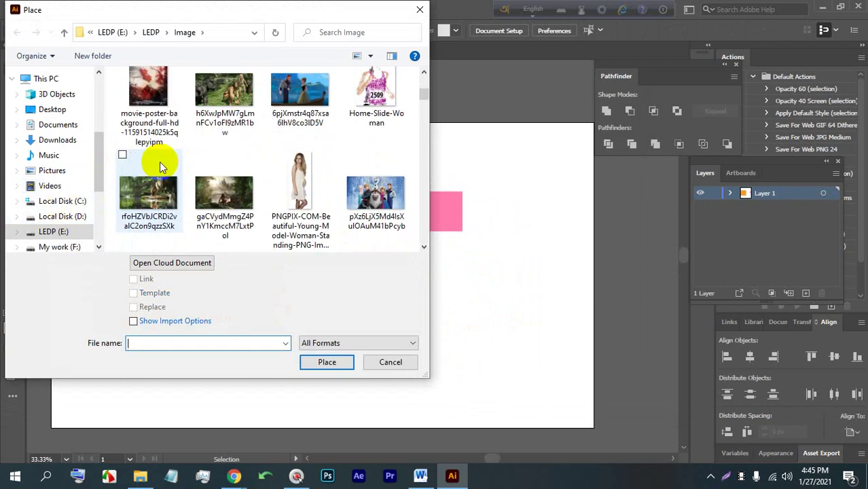
{"action": "scroll", "coordinate": [173, 199], "scroll_direction": "down", "scroll_amount": 3}
{"action": "left_click", "coordinate": [177, 206]}
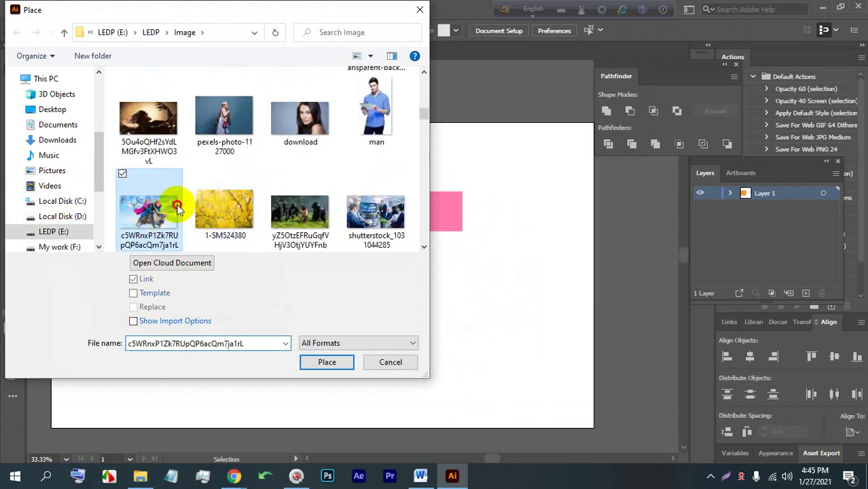
{"action": "double_click", "coordinate": [176, 206]}
{"action": "left_click", "coordinate": [258, 97]}
{"action": "key", "text": "alt"}
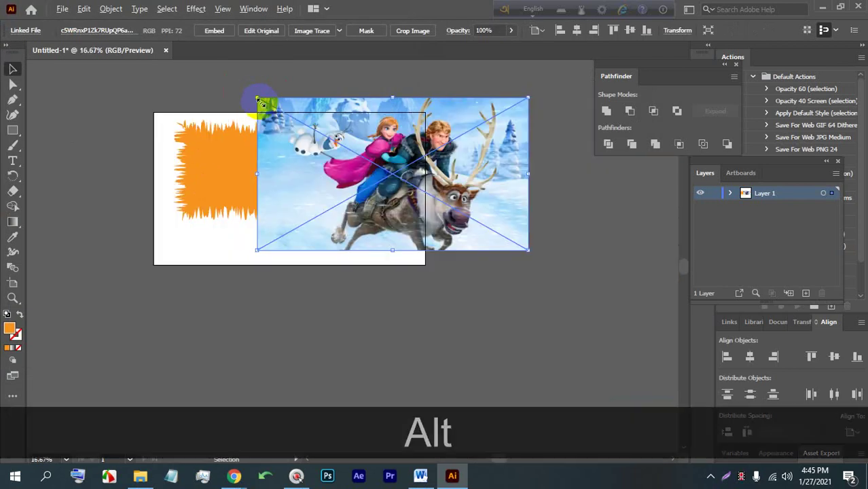
{"action": "scroll", "coordinate": [262, 102], "scroll_direction": "up", "scroll_amount": 1}
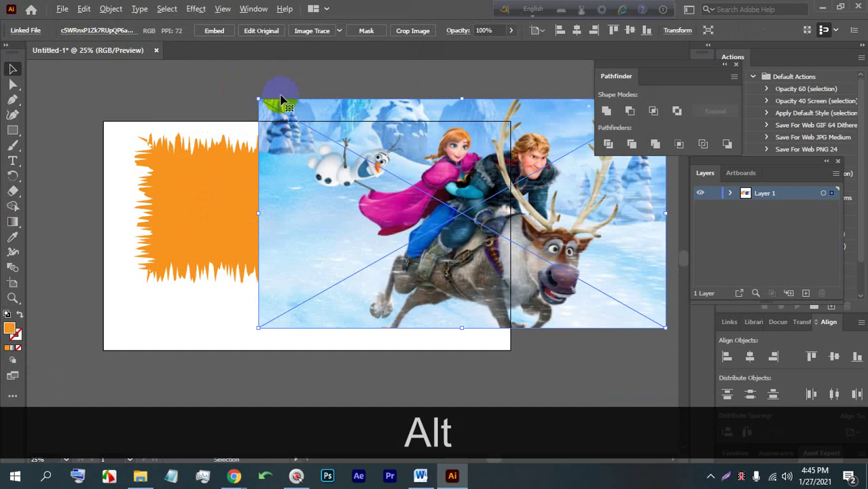
{"action": "left_click", "coordinate": [214, 37]}
Send the embedded image to the back and position it beneath the roughened orange square.
{"action": "left_click_drag", "start_coordinate": [456, 161], "coordinate": [350, 165]}
{"action": "right_click", "coordinate": [238, 171]}
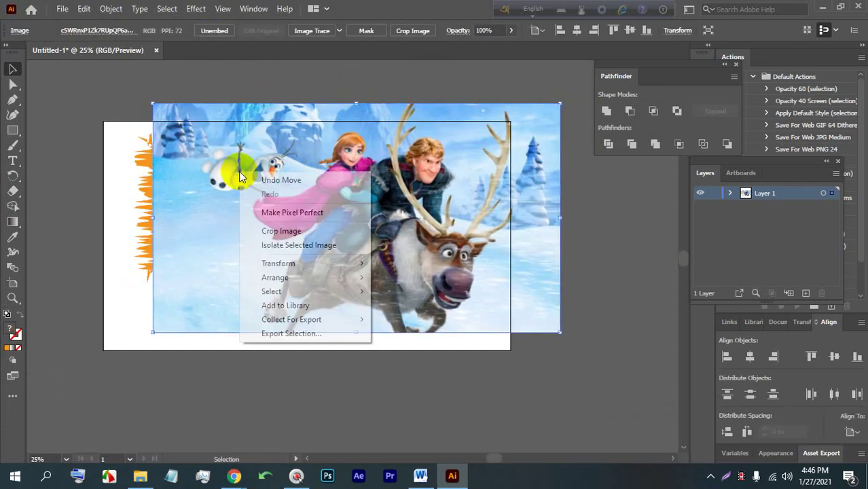
{"action": "left_click", "coordinate": [301, 280]}
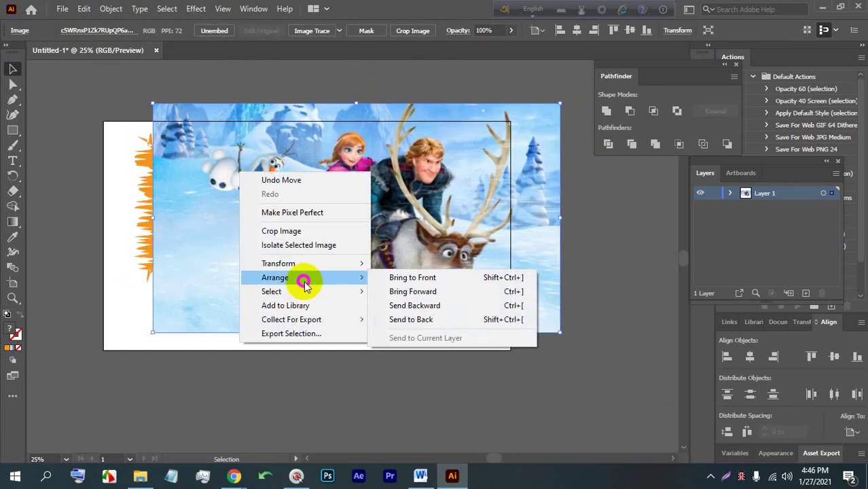
{"action": "left_click", "coordinate": [401, 319]}
{"action": "left_click_drag", "start_coordinate": [358, 253], "coordinate": [236, 258]}
{"action": "left_click", "coordinate": [200, 98]}
{"action": "scroll", "coordinate": [204, 105], "scroll_direction": "up", "scroll_amount": 1}
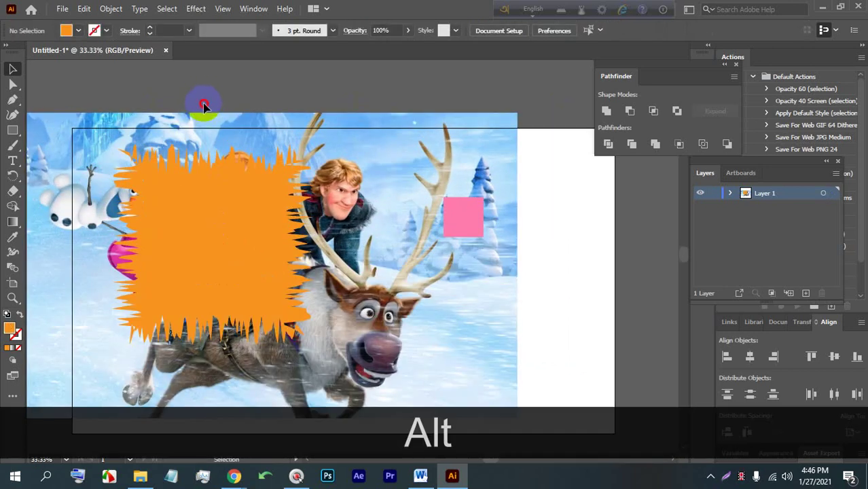
Try to clip the image with the unexpanded roughened square as a clipping mask, and undo it.
{"action": "left_click", "coordinate": [221, 225]}
{"action": "scroll", "coordinate": [224, 214], "scroll_direction": "up", "scroll_amount": 1}
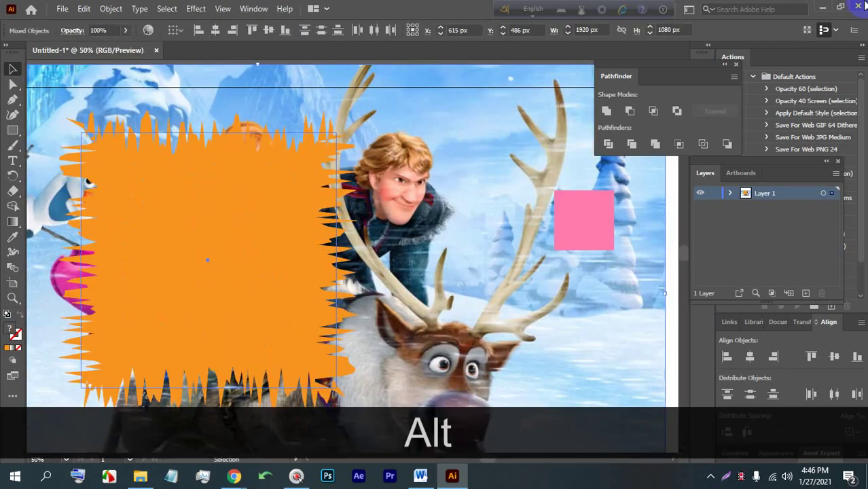
{"action": "key", "text": "ctrl+7"}
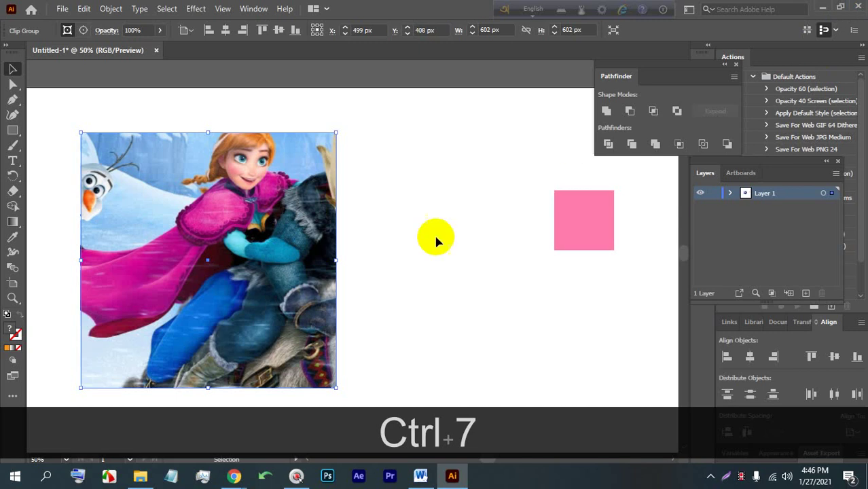
{"action": "left_click", "coordinate": [419, 233]}
{"action": "key", "text": "ctrl+z"}
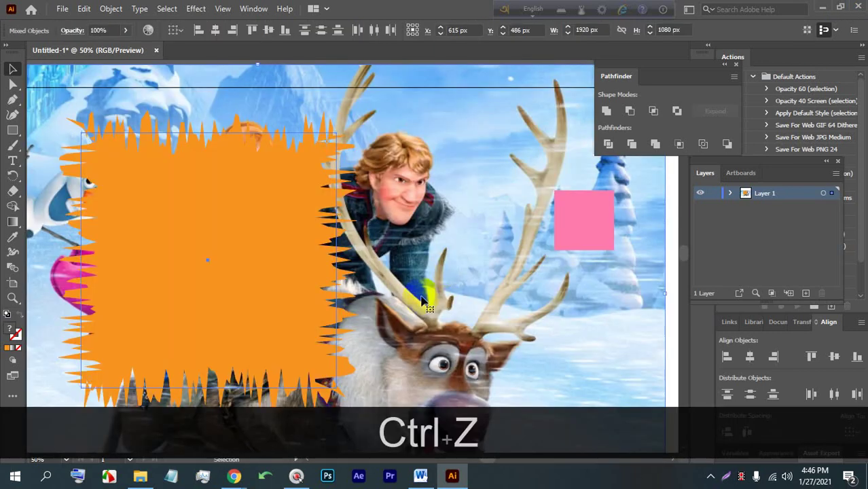
Expand the appearance of the roughened orange square so its jagged edges become real paths.
{"action": "scroll", "coordinate": [243, 252], "scroll_direction": "down", "scroll_amount": 1}
{"action": "scroll", "coordinate": [109, 169], "scroll_direction": "up", "scroll_amount": 2}
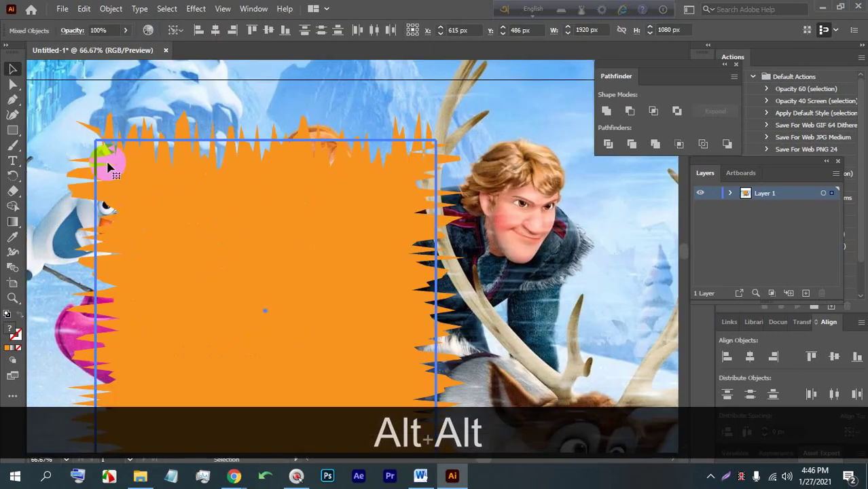
{"action": "scroll", "coordinate": [155, 201], "scroll_direction": "down", "scroll_amount": 1}
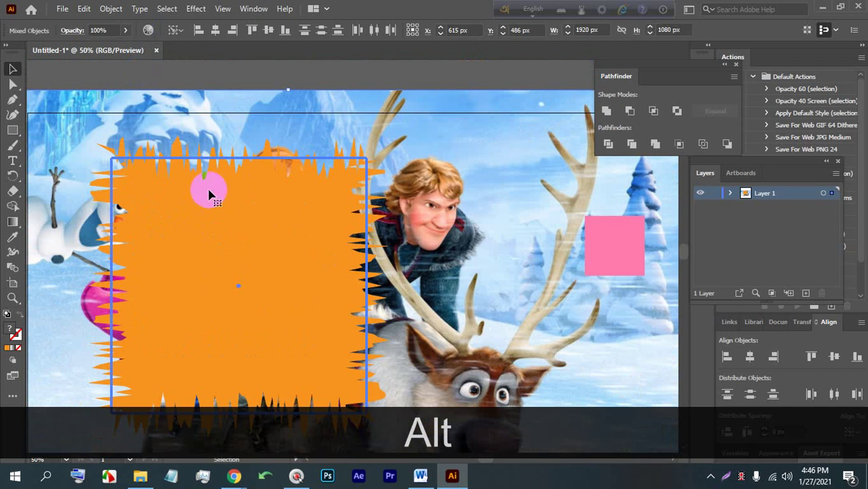
{"action": "left_click", "coordinate": [111, 9]}
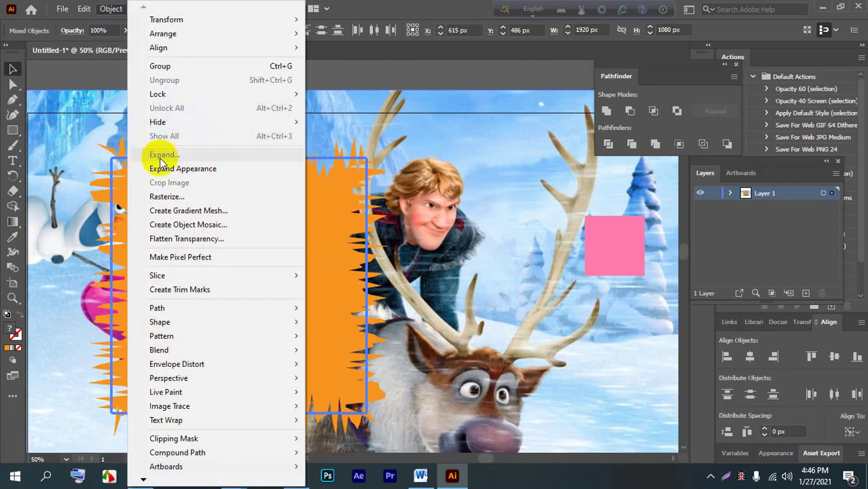
{"action": "left_click", "coordinate": [199, 169]}
Make a clipping mask from the expanded jagged orange shape and the image behind it.
{"action": "scroll", "coordinate": [313, 193], "scroll_direction": "down", "scroll_amount": 3}
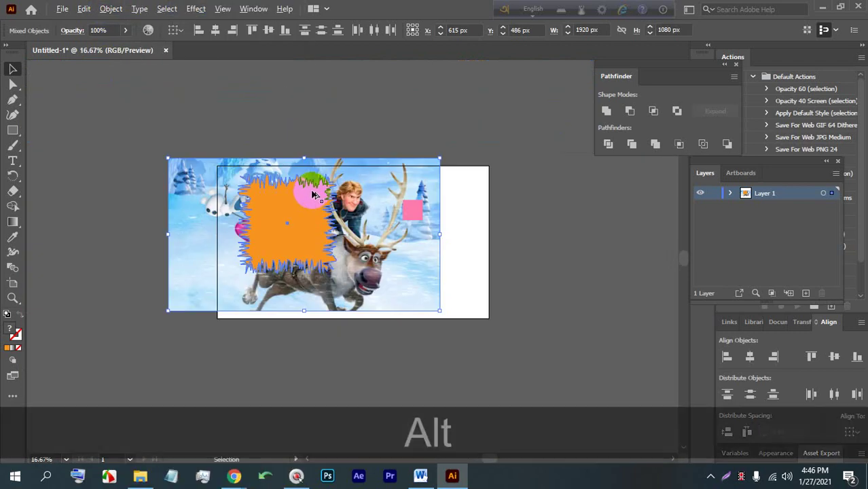
{"action": "left_click", "coordinate": [314, 117]}
{"action": "left_click", "coordinate": [307, 230]}
{"action": "key", "text": "ctrl"}
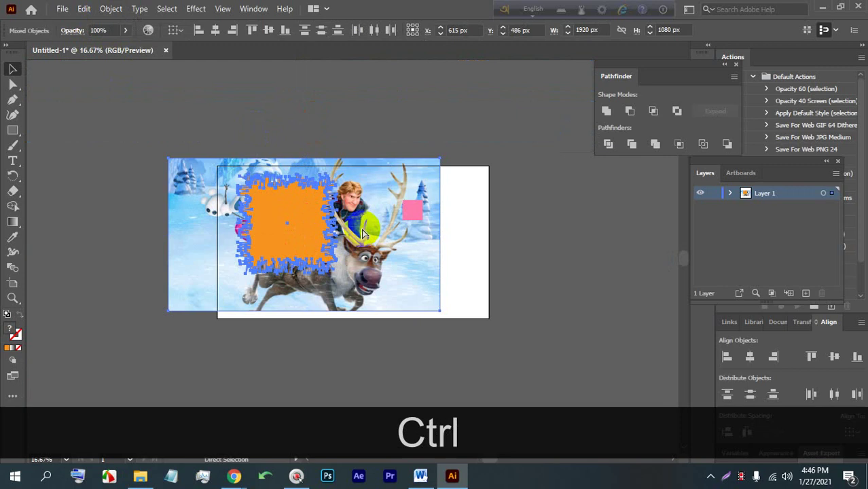
{"action": "key", "text": "ctrl+7"}
{"action": "left_click", "coordinate": [376, 219]}
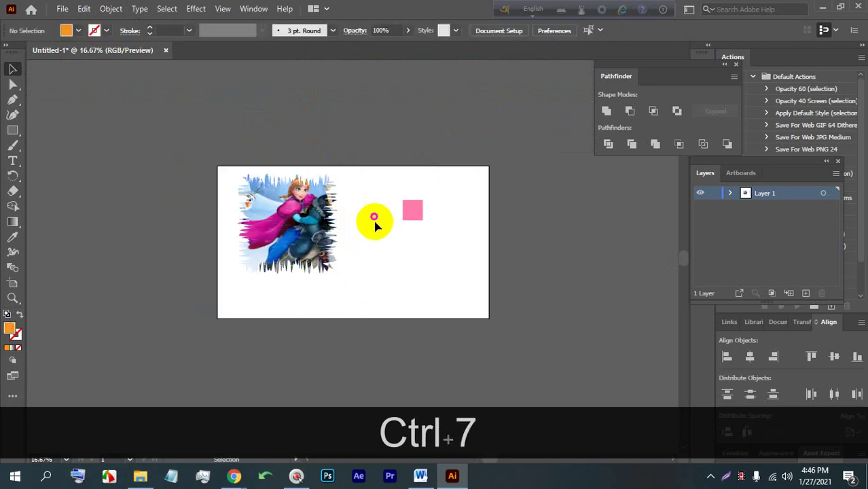
Isolate the image inside the clip group, scale it down, reposition it within the jagged mask and exit isolation.
{"action": "scroll", "coordinate": [296, 226], "scroll_direction": "up", "scroll_amount": 1}
{"action": "double_click", "coordinate": [295, 193]}
{"action": "double_click", "coordinate": [298, 189]}
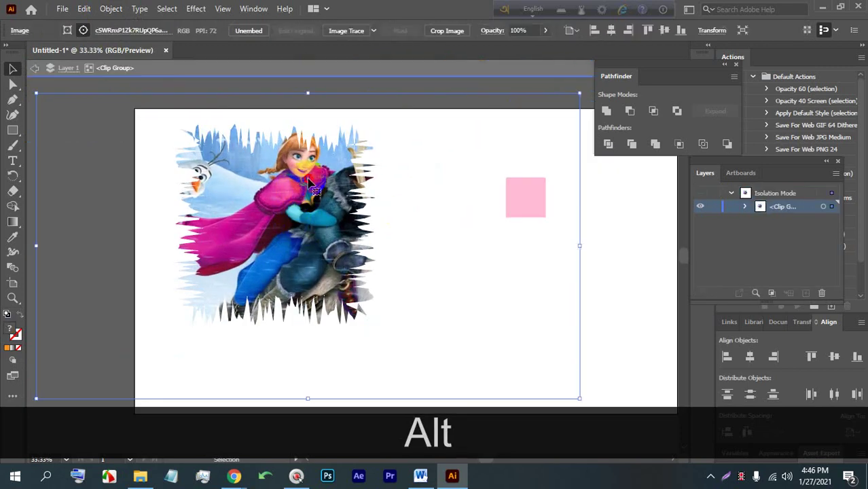
{"action": "scroll", "coordinate": [308, 180], "scroll_direction": "down", "scroll_amount": 1}
{"action": "left_click_drag", "start_coordinate": [511, 343], "coordinate": [349, 231]}
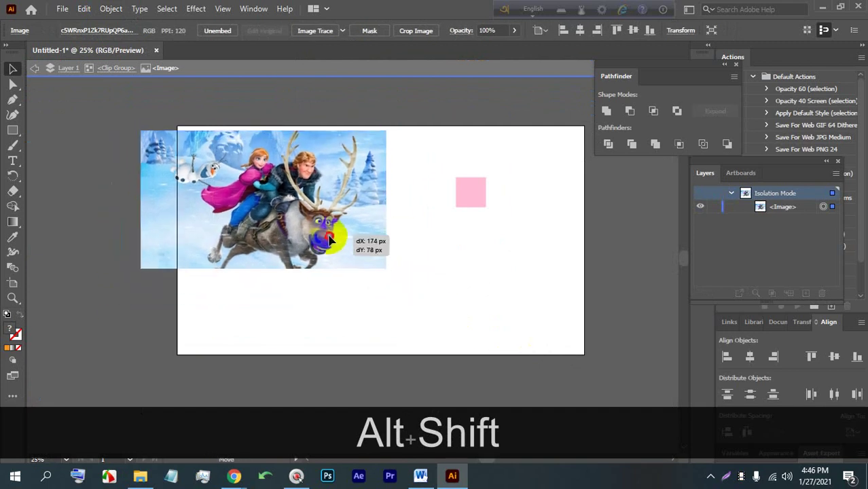
{"action": "double_click", "coordinate": [320, 102]}
Move the clipped image down and enlarge it slightly inside the jagged mask so it fills the shape, and exit isolation.
{"action": "scroll", "coordinate": [291, 190], "scroll_direction": "up", "scroll_amount": 2}
{"action": "scroll", "coordinate": [292, 173], "scroll_direction": "down", "scroll_amount": 1}
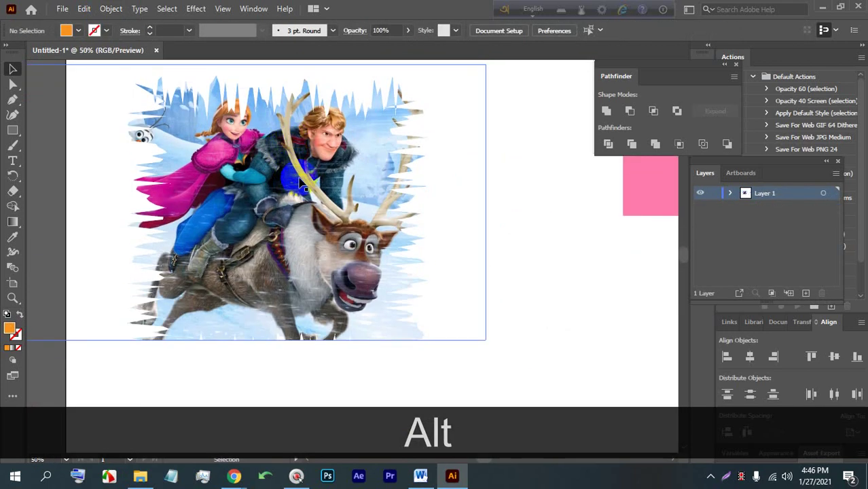
{"action": "left_click", "coordinate": [299, 178]}
{"action": "double_click", "coordinate": [299, 178]}
{"action": "left_click_drag", "start_coordinate": [299, 178], "coordinate": [307, 203]}
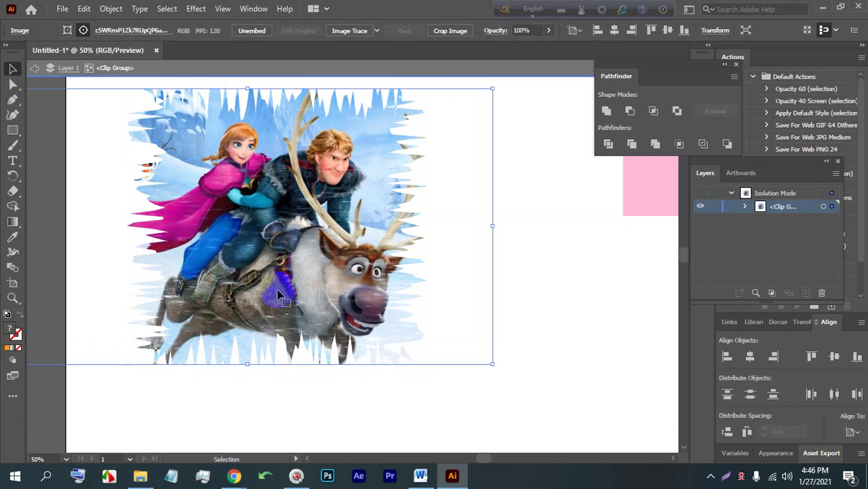
{"action": "left_click_drag", "start_coordinate": [248, 363], "coordinate": [248, 397]}
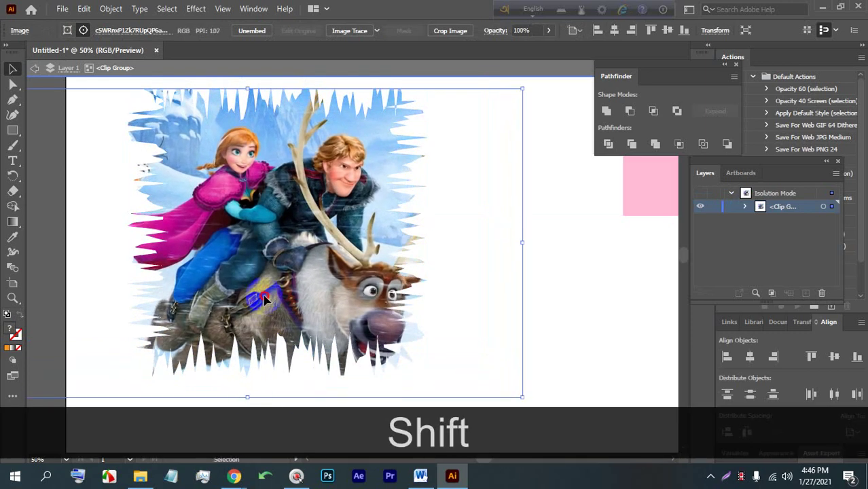
{"action": "double_click", "coordinate": [534, 248]}
{"action": "scroll", "coordinate": [514, 229], "scroll_direction": "down", "scroll_amount": 1}
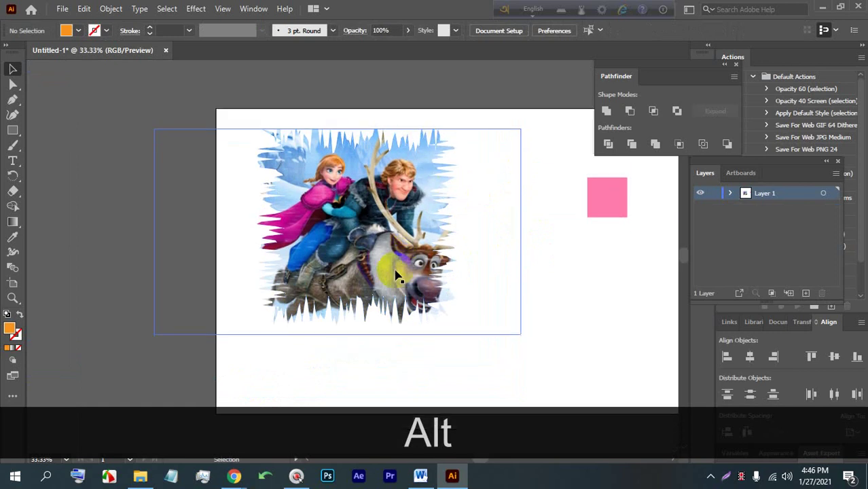
{"action": "scroll", "coordinate": [428, 244], "scroll_direction": "up", "scroll_amount": 2}
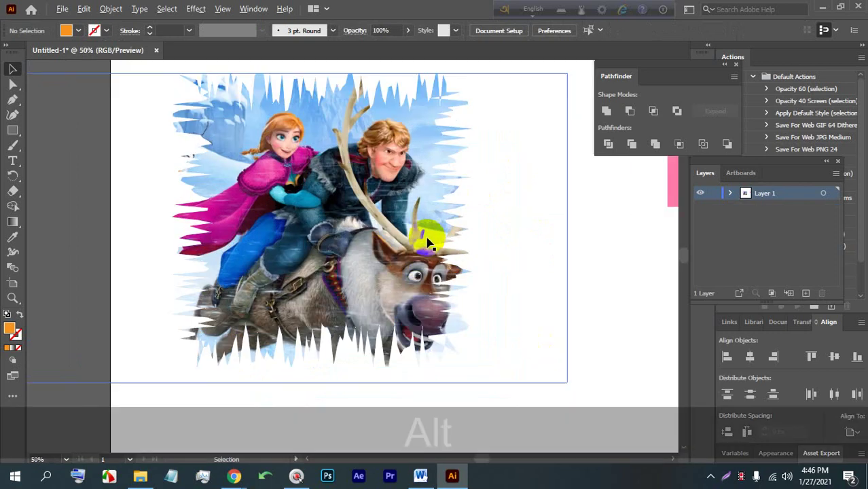
{"action": "scroll", "coordinate": [224, 173], "scroll_direction": "down", "scroll_amount": 2}
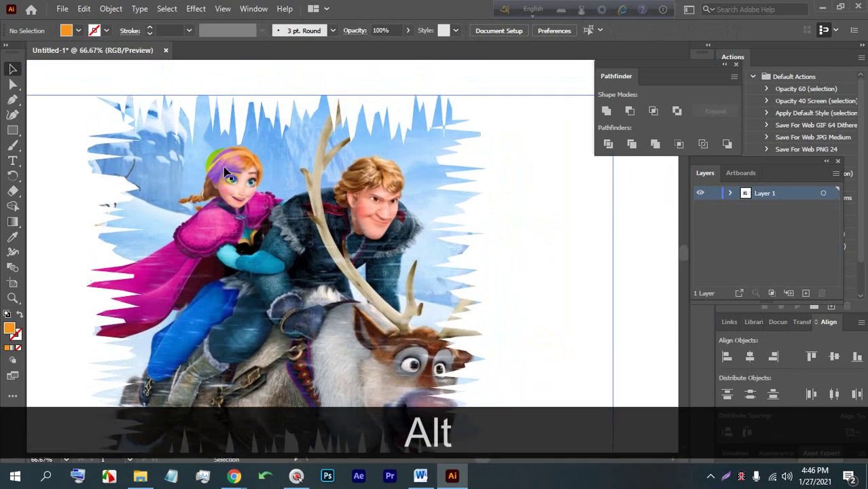
Move the jagged clipped image off the artboard, just past its left edge, and deselect it.
{"action": "scroll", "coordinate": [293, 152], "scroll_direction": "up", "scroll_amount": 2}
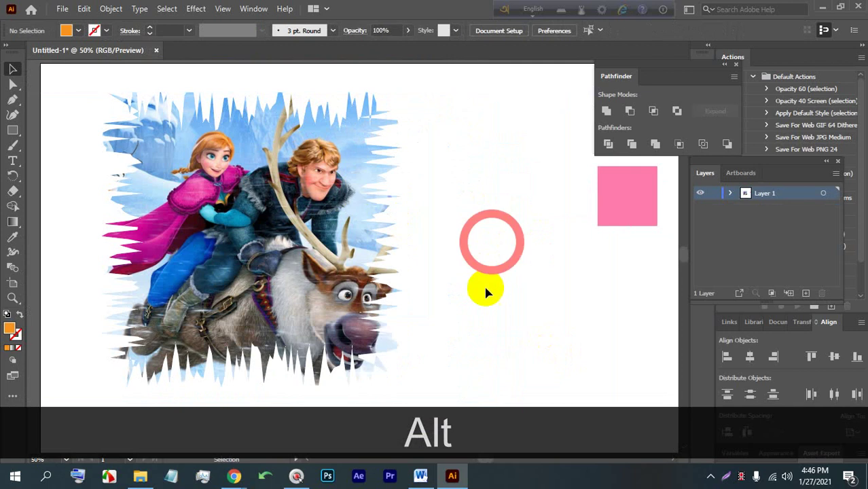
{"action": "scroll", "coordinate": [475, 285], "scroll_direction": "down", "scroll_amount": 3}
{"action": "scroll", "coordinate": [410, 280], "scroll_direction": "up", "scroll_amount": 1}
{"action": "left_click", "coordinate": [206, 181]}
{"action": "scroll", "coordinate": [291, 258], "scroll_direction": "down", "scroll_amount": 1}
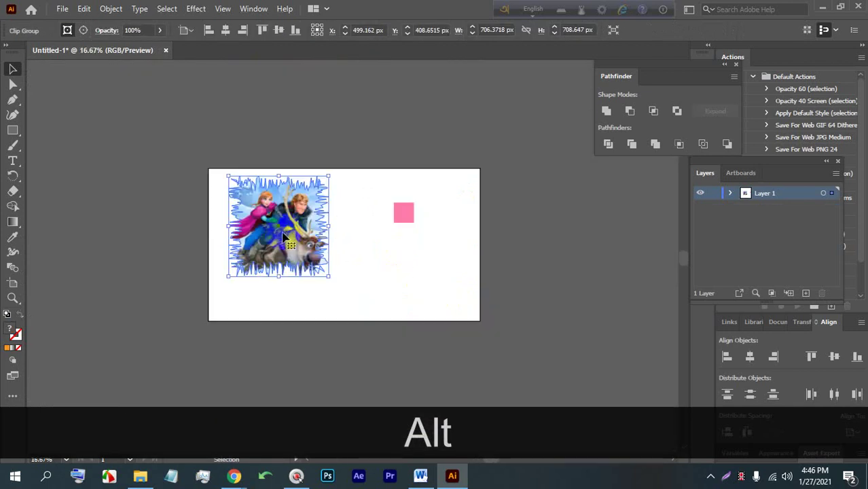
{"action": "left_click_drag", "start_coordinate": [319, 244], "coordinate": [171, 218]}
{"action": "left_click", "coordinate": [308, 245]}
Move the small pink square to the upper left of the artboard and enlarge it proportionally to about 507 px.
{"action": "scroll", "coordinate": [314, 250], "scroll_direction": "up", "scroll_amount": 3}
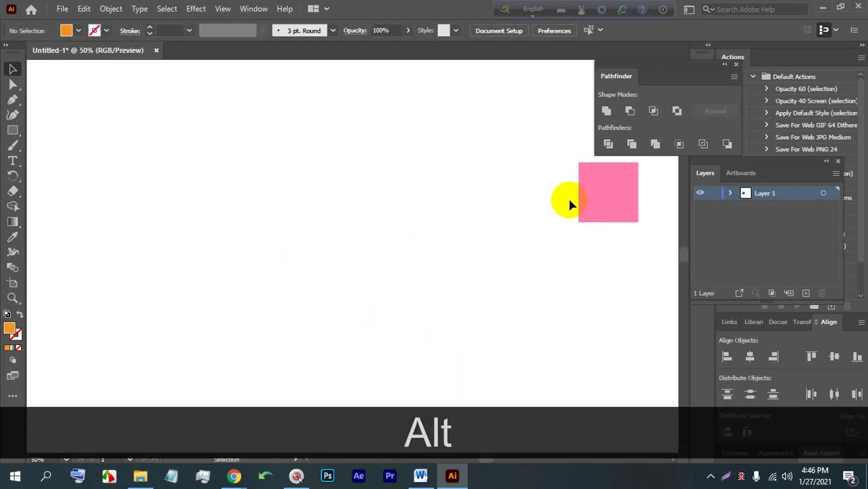
{"action": "left_click_drag", "start_coordinate": [588, 199], "coordinate": [190, 186]}
{"action": "scroll", "coordinate": [174, 150], "scroll_direction": "down", "scroll_amount": 1}
{"action": "left_click_drag", "start_coordinate": [170, 156], "coordinate": [182, 234]}
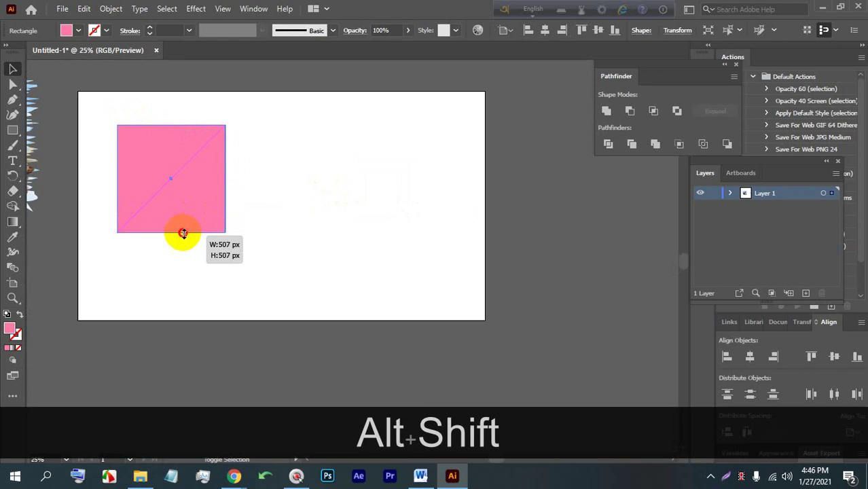
{"action": "scroll", "coordinate": [156, 166], "scroll_direction": "up", "scroll_amount": 1}
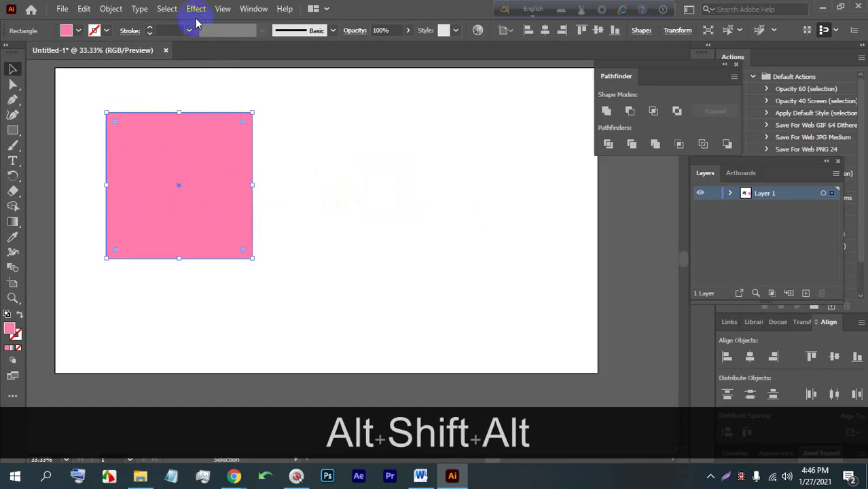
{"action": "left_click", "coordinate": [195, 9]}
{"action": "left_click", "coordinate": [196, 8]}
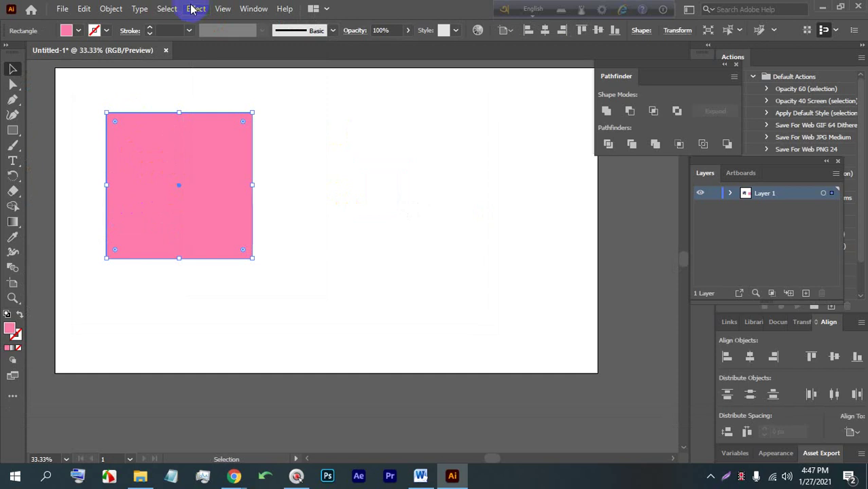
{"action": "left_click", "coordinate": [102, 7]}
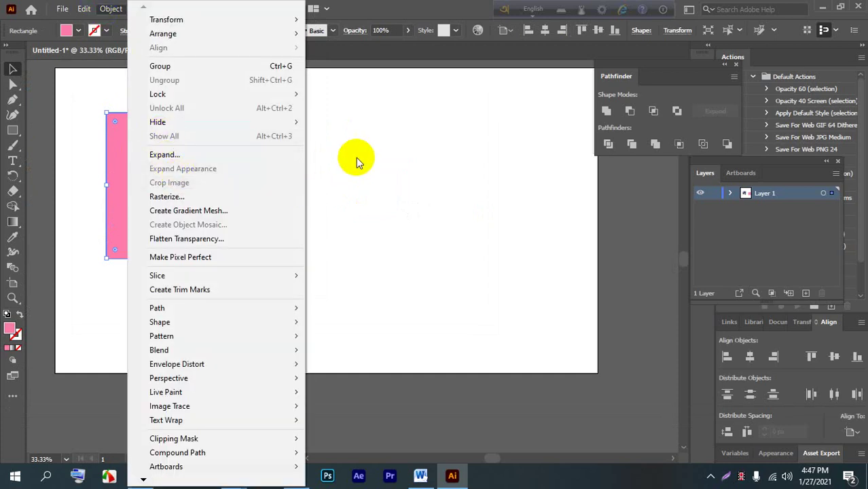
{"action": "left_click", "coordinate": [383, 152]}
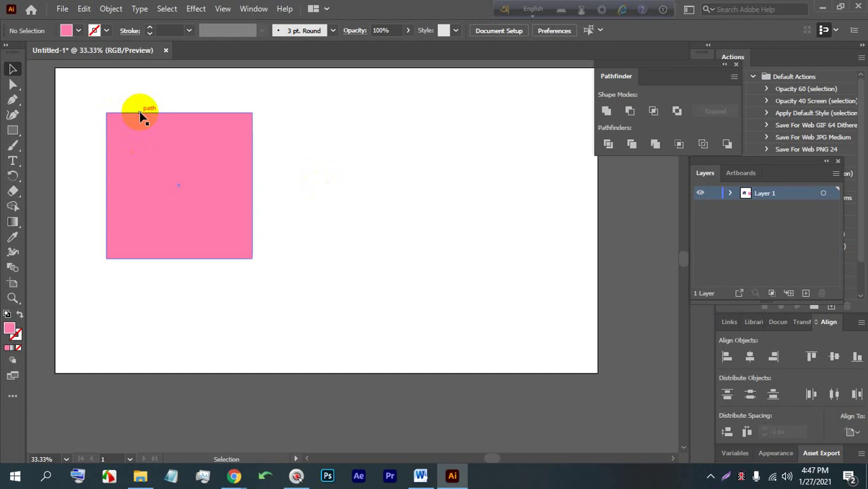
Shift the pink square horizontally about 32 px to the left and deselect it.
{"action": "left_click_drag", "start_coordinate": [214, 132], "coordinate": [204, 132]}
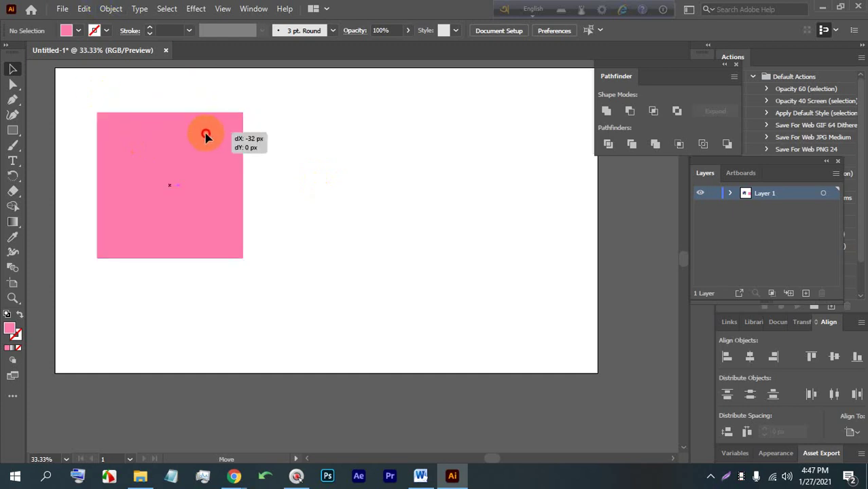
{"action": "left_click", "coordinate": [193, 8]}
{"action": "left_click", "coordinate": [488, 141]}
{"action": "left_click", "coordinate": [423, 170]}
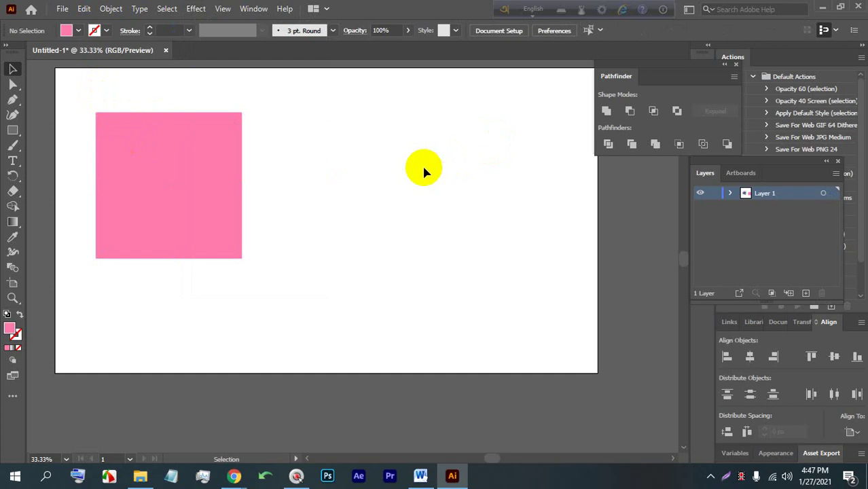
{"action": "left_click", "coordinate": [171, 165]}
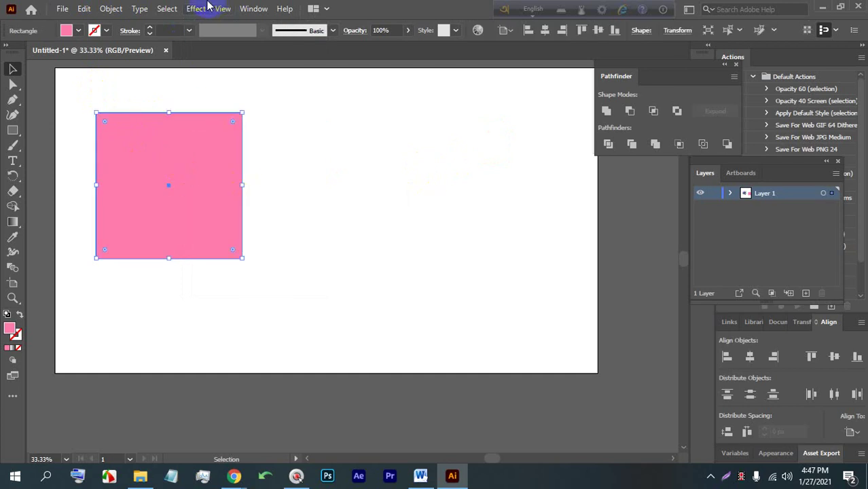
{"action": "left_click", "coordinate": [206, 7]}
{"action": "mouse_move", "coordinate": [281, 116]}
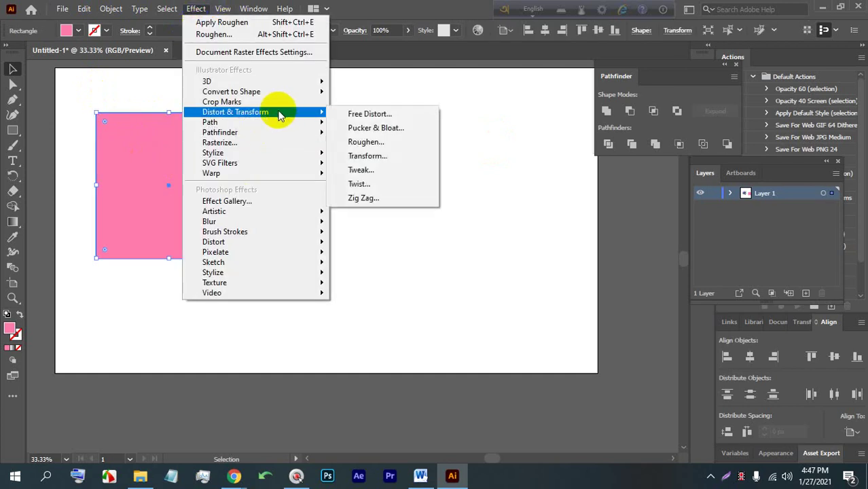
{"action": "left_click", "coordinate": [461, 142]}
Enlarge the jagged clipped image beside the artboard slightly and proportionally from its center.
{"action": "scroll", "coordinate": [511, 170], "scroll_direction": "down", "scroll_amount": 4}
{"action": "scroll", "coordinate": [435, 154], "scroll_direction": "up", "scroll_amount": 2}
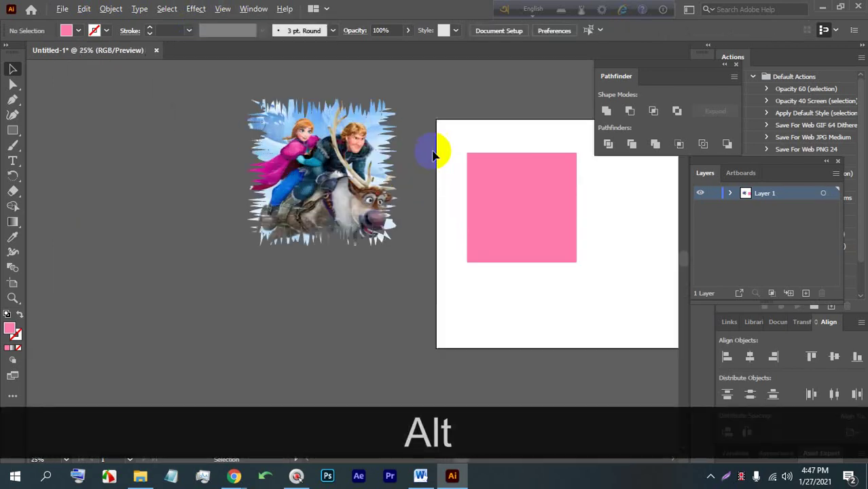
{"action": "scroll", "coordinate": [435, 155], "scroll_direction": "up", "scroll_amount": 1}
{"action": "left_click", "coordinate": [367, 136]}
{"action": "left_click_drag", "start_coordinate": [385, 276], "coordinate": [412, 294]}
{"action": "left_click_drag", "start_coordinate": [516, 244], "coordinate": [248, 248]}
Apply a Roughen effect to the pink square with 5% relative size, 10/in detail and corner points.
{"action": "left_click", "coordinate": [312, 246]}
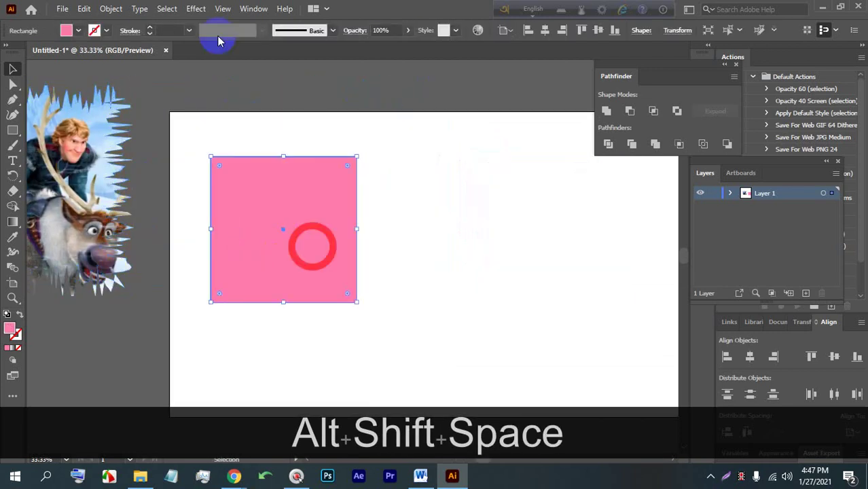
{"action": "left_click", "coordinate": [196, 9]}
{"action": "mouse_move", "coordinate": [273, 117]}
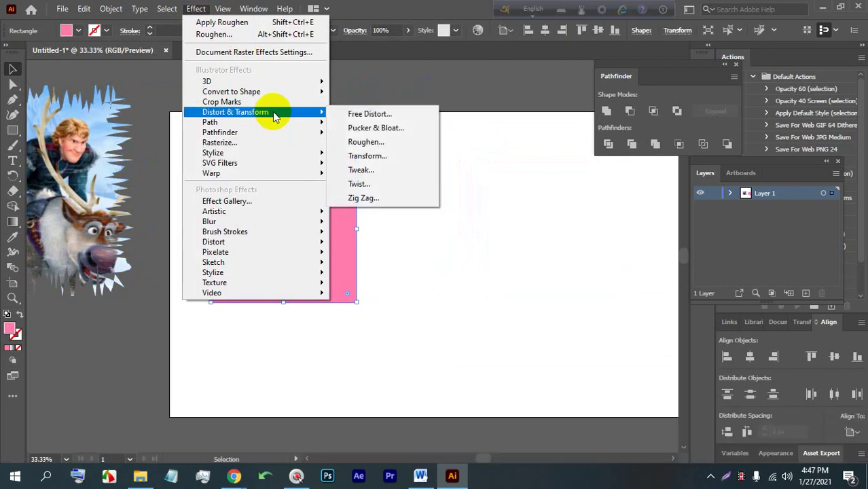
{"action": "left_click", "coordinate": [352, 145]}
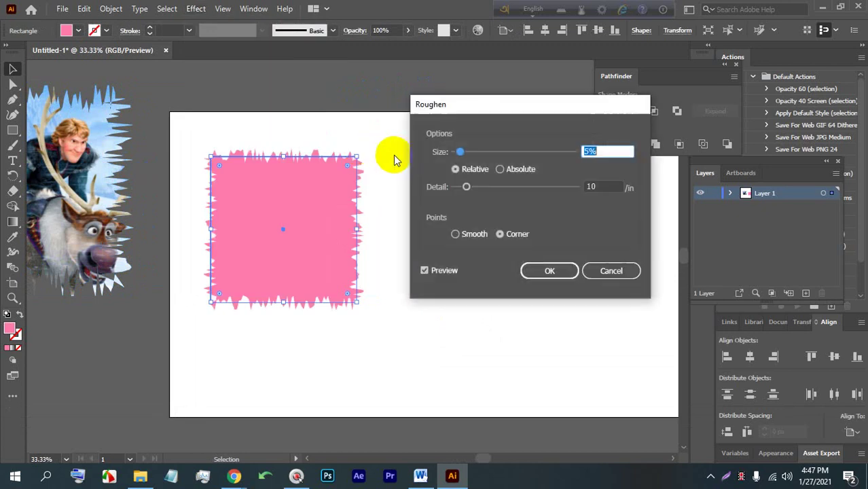
{"action": "left_click", "coordinate": [550, 270]}
{"action": "left_click", "coordinate": [475, 271]}
Scale the roughened pink square up proportionally and deselect it.
{"action": "scroll", "coordinate": [413, 278], "scroll_direction": "up", "scroll_amount": 1}
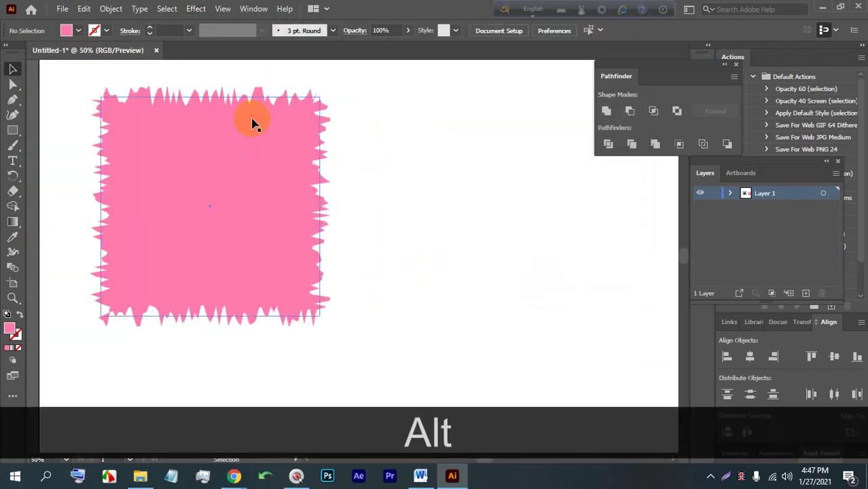
{"action": "left_click", "coordinate": [232, 227]}
{"action": "left_click_drag", "start_coordinate": [320, 315], "coordinate": [369, 365]}
{"action": "left_click", "coordinate": [434, 281]}
Expand the appearance of the roughened pink square into a real jagged path.
{"action": "left_click", "coordinate": [258, 222]}
{"action": "left_click", "coordinate": [102, 8]}
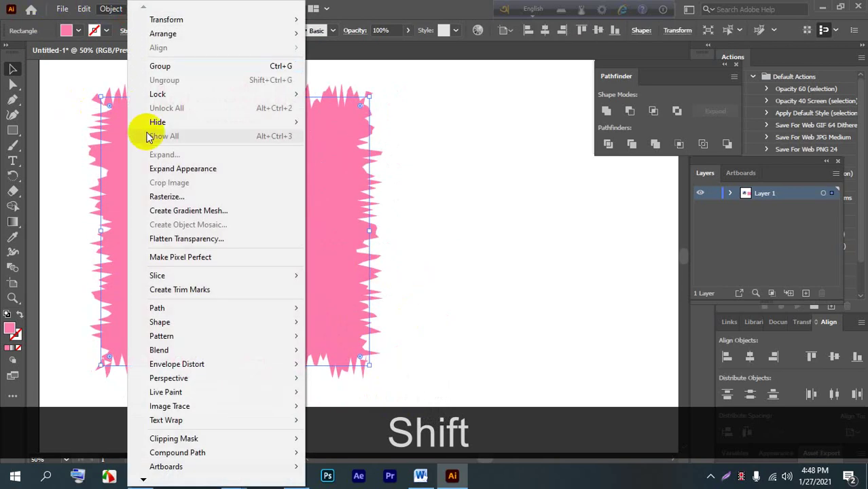
{"action": "left_click", "coordinate": [160, 167]}
{"action": "left_click", "coordinate": [463, 265]}
Scale the expanded jagged pink shape down proportionally and delete it from the artboard.
{"action": "left_click", "coordinate": [321, 266]}
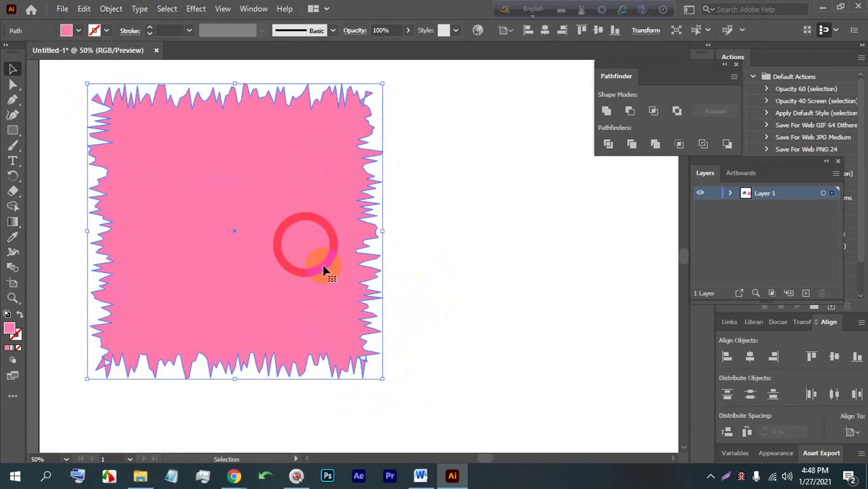
{"action": "left_click_drag", "start_coordinate": [383, 382], "coordinate": [256, 245]}
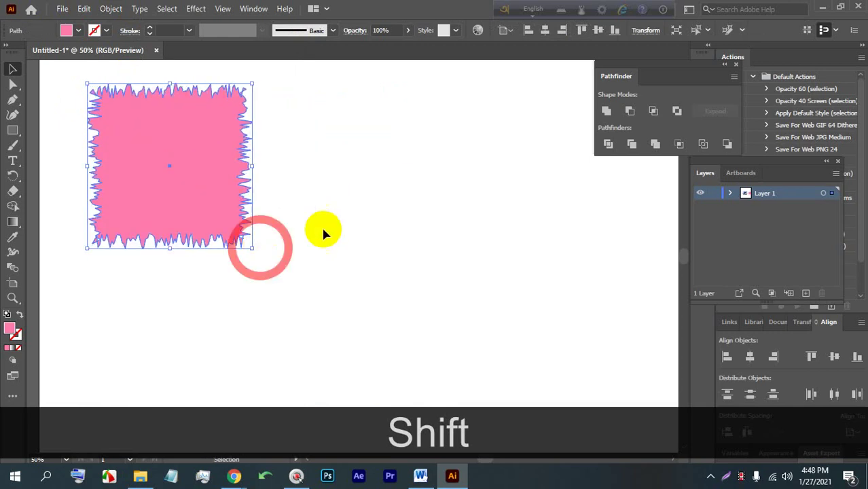
{"action": "left_click_drag", "start_coordinate": [383, 300], "coordinate": [112, 164]}
{"action": "key", "text": "BackSpace"}
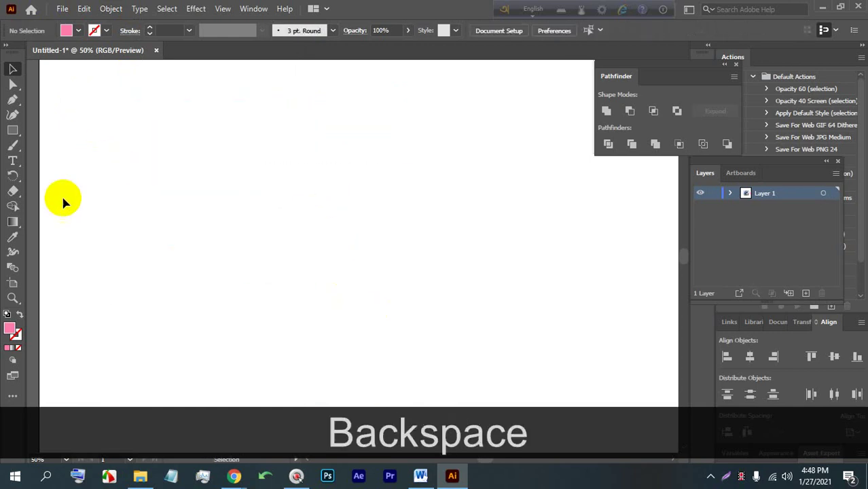
Draw a new pink square in the upper-left part of the artboard.
{"action": "left_click", "coordinate": [10, 131]}
{"action": "left_click_drag", "start_coordinate": [79, 110], "coordinate": [225, 301]}
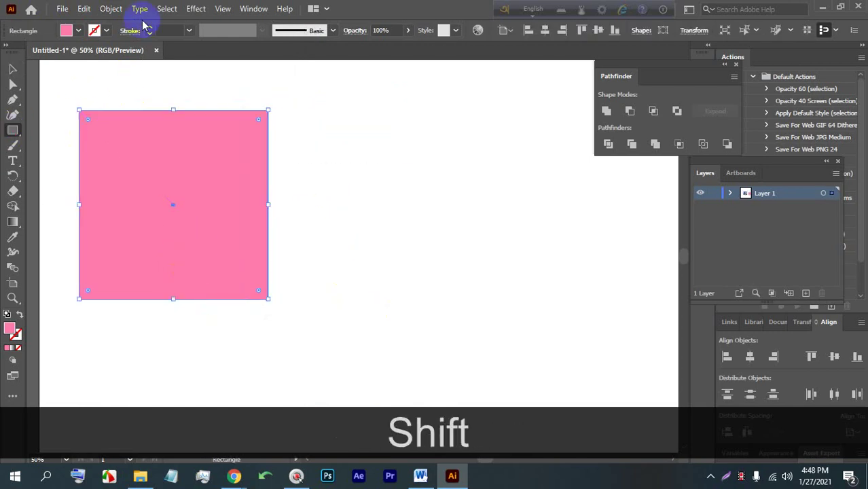
{"action": "scroll", "coordinate": [231, 117], "scroll_direction": "up", "scroll_amount": 1}
Try a Transform effect on the new pink square with horizontal and vertical scale at 92%.
{"action": "left_click", "coordinate": [201, 9]}
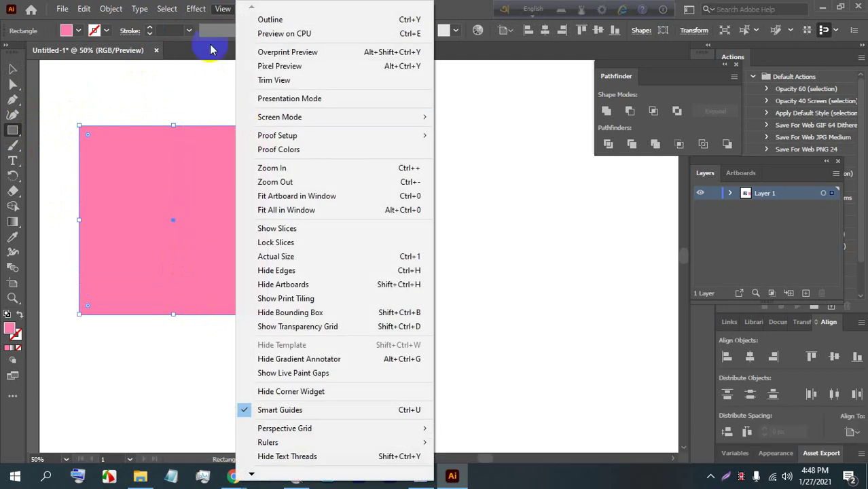
{"action": "mouse_move", "coordinate": [256, 116]}
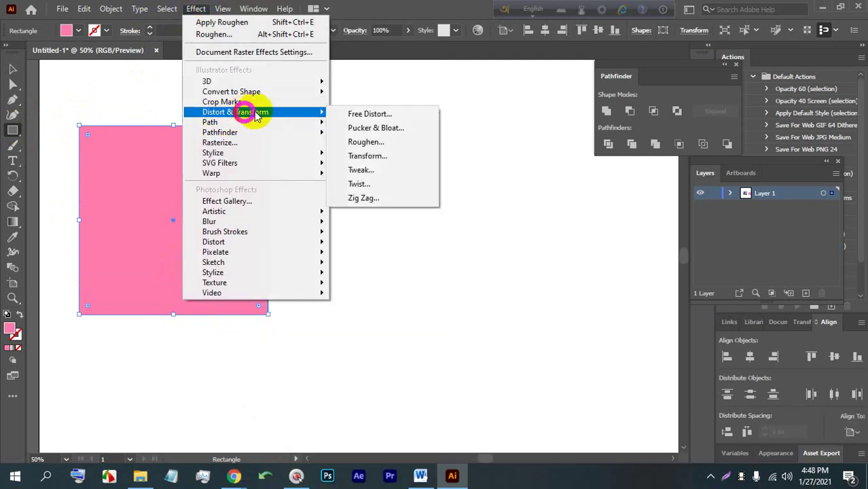
{"action": "left_click", "coordinate": [399, 159]}
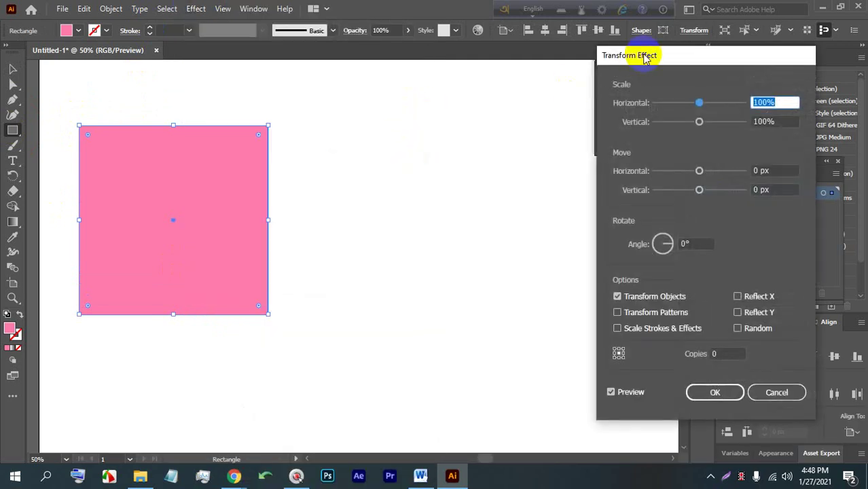
{"action": "left_click_drag", "start_coordinate": [640, 54], "coordinate": [412, 43]}
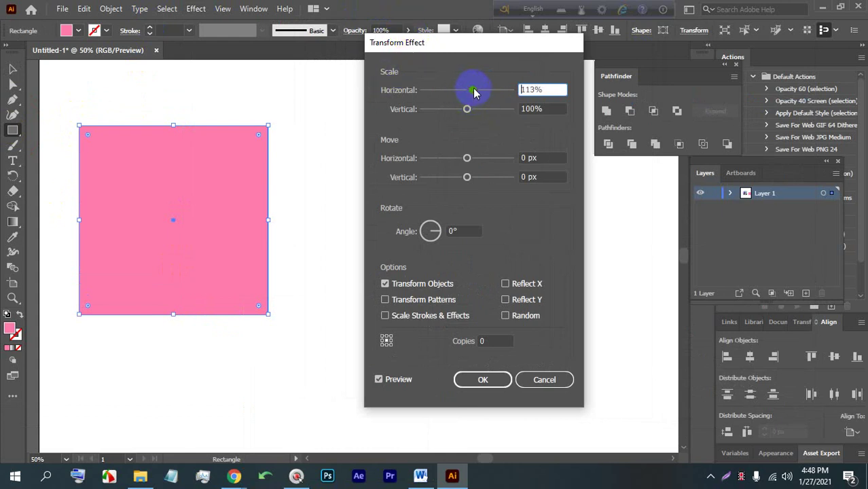
{"action": "left_click_drag", "start_coordinate": [474, 93], "coordinate": [457, 91]}
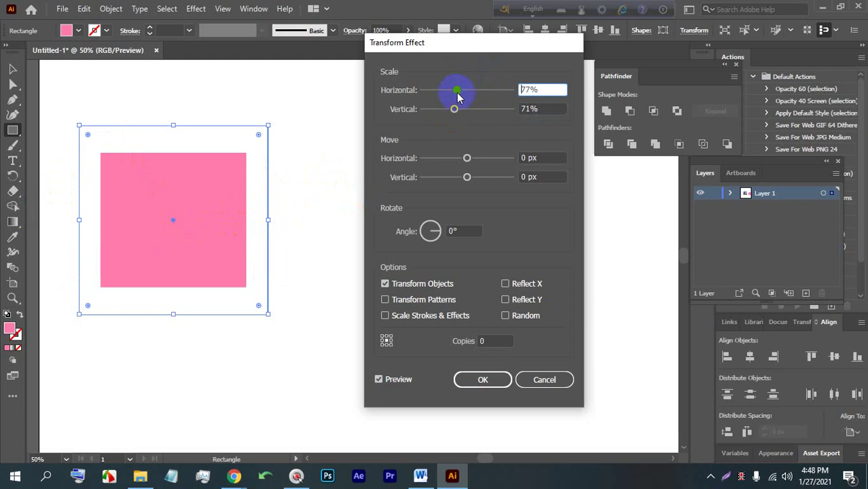
{"action": "left_click_drag", "start_coordinate": [455, 109], "coordinate": [463, 93]}
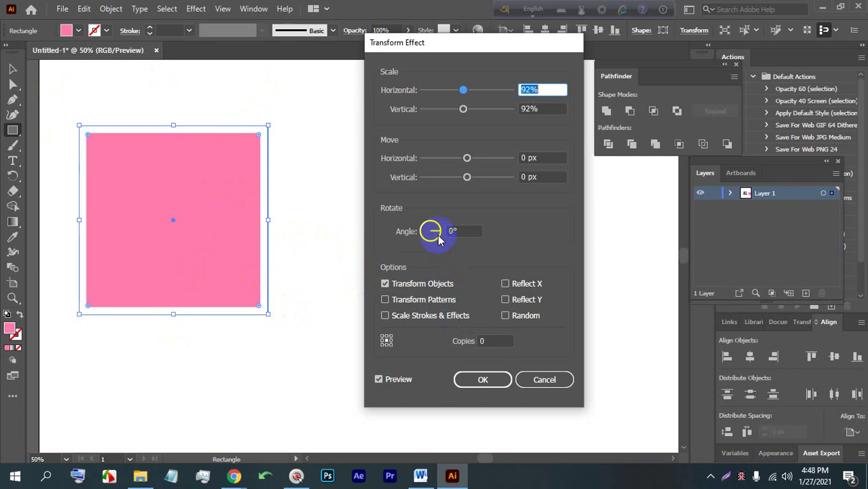
Try a 90° rotation and 1 px horizontal and vertical moves in the Transform effect, and cancel it.
{"action": "mouse_move", "coordinate": [438, 239]}
{"action": "left_mouse_down"}
{"action": "mouse_move", "coordinate": [419, 235]}
{"action": "mouse_move", "coordinate": [433, 229]}
{"action": "left_mouse_up"}
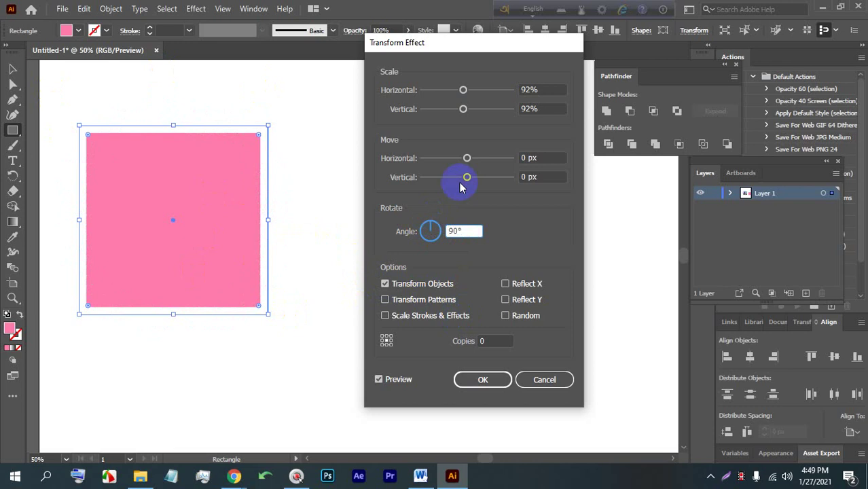
{"action": "left_click_drag", "start_coordinate": [468, 160], "coordinate": [467, 182]}
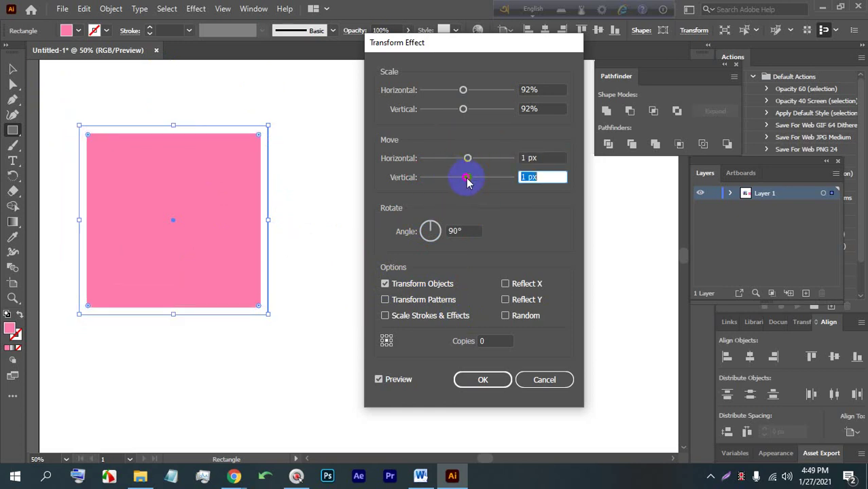
{"action": "left_click", "coordinate": [545, 380]}
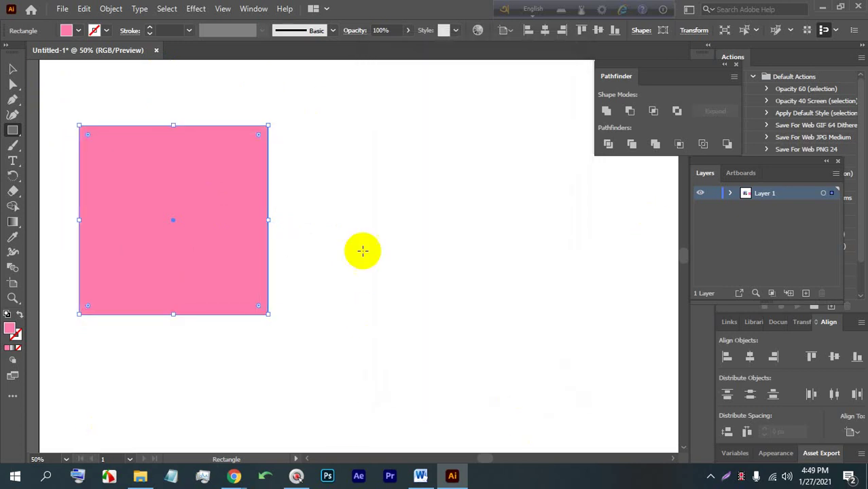
Try a Tweak effect on the pink square with 16% horizontal and 49% vertical amounts.
{"action": "left_click", "coordinate": [203, 248]}
{"action": "left_click", "coordinate": [446, 258]}
{"action": "left_click", "coordinate": [11, 70]}
{"action": "left_click", "coordinate": [200, 107]}
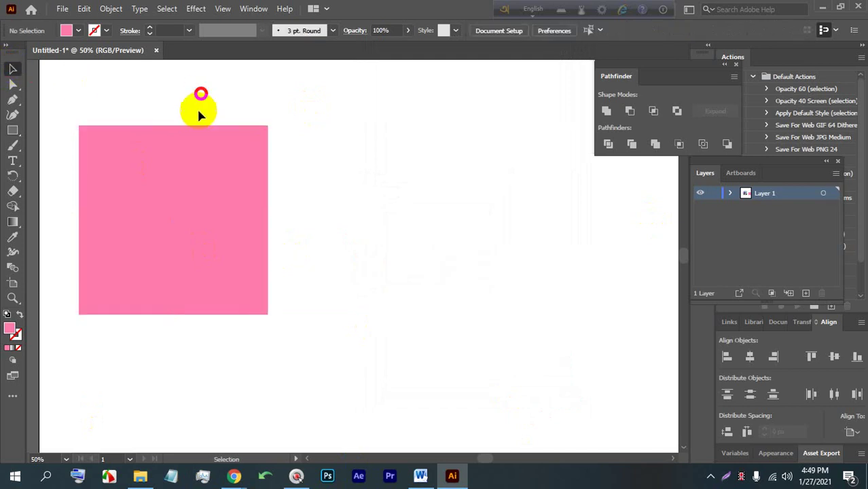
{"action": "left_click", "coordinate": [187, 146]}
{"action": "left_click", "coordinate": [195, 8]}
{"action": "mouse_move", "coordinate": [279, 113]}
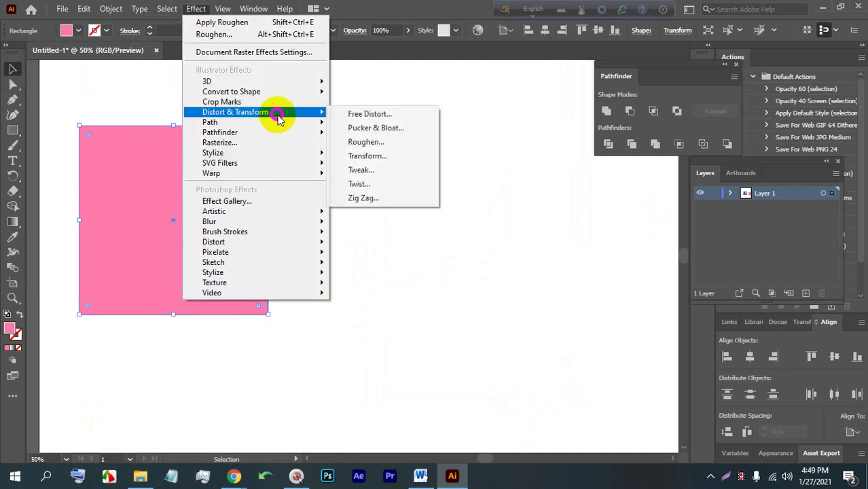
{"action": "left_click", "coordinate": [379, 175]}
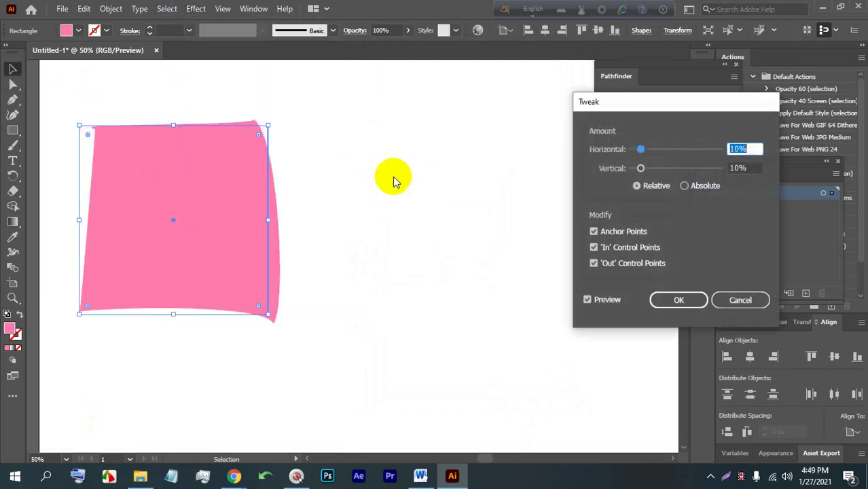
{"action": "left_click_drag", "start_coordinate": [649, 97], "coordinate": [461, 85]}
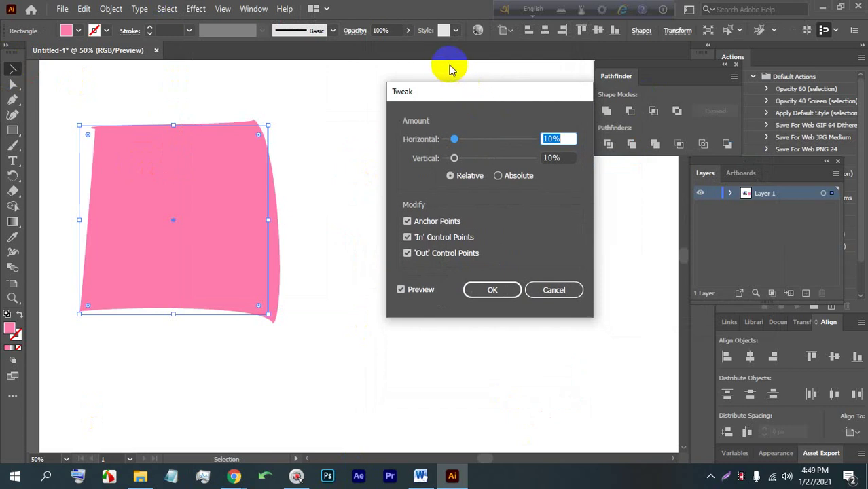
{"action": "left_click", "coordinate": [455, 140]}
{"action": "left_click_drag", "start_coordinate": [455, 140], "coordinate": [488, 158]}
{"action": "left_click", "coordinate": [466, 139]}
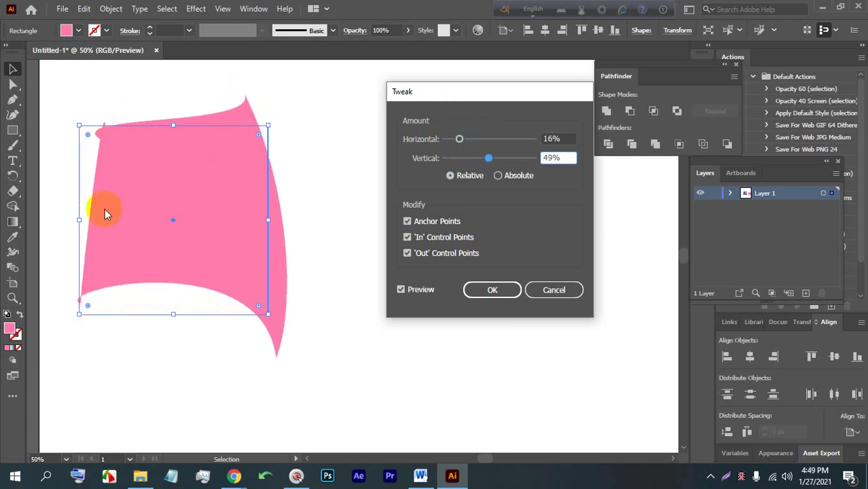
Try 76% horizontal and 14% vertical amounts in the Tweak effect, and cancel it.
{"action": "left_click", "coordinate": [489, 158]}
{"action": "left_click_drag", "start_coordinate": [491, 158], "coordinate": [509, 139]}
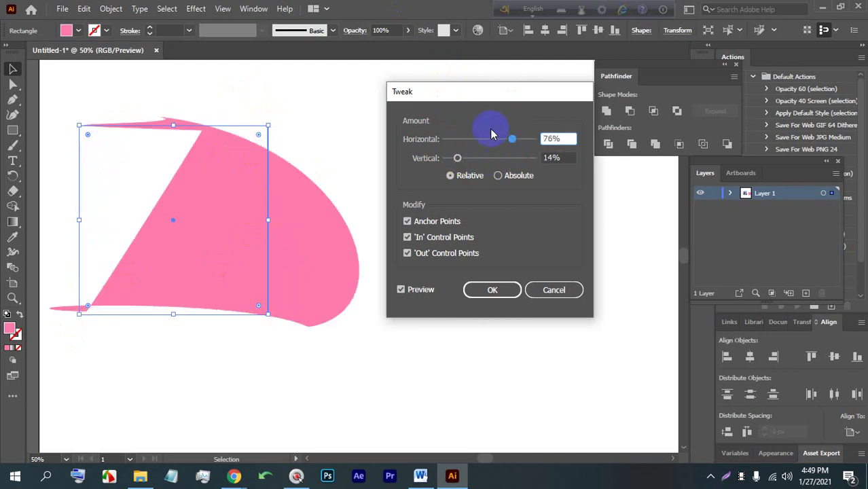
{"action": "left_click", "coordinate": [533, 290]}
Check the Google Meet class window in Chrome and return to Illustrator.
{"action": "left_click", "coordinate": [202, 8]}
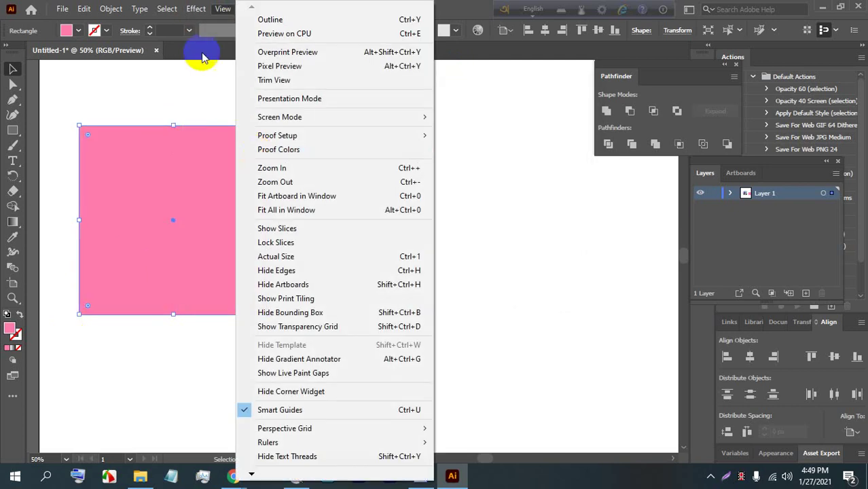
{"action": "left_click", "coordinate": [233, 476]}
{"action": "left_click", "coordinate": [181, 407]}
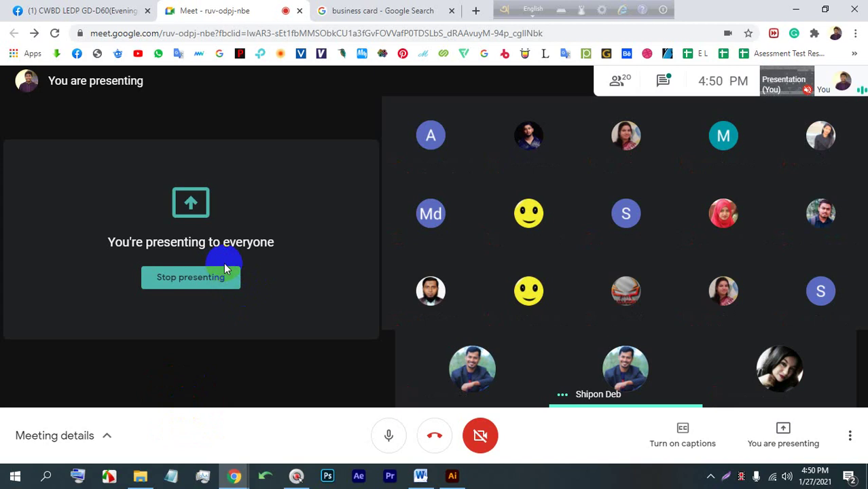
{"action": "left_click", "coordinate": [452, 475]}
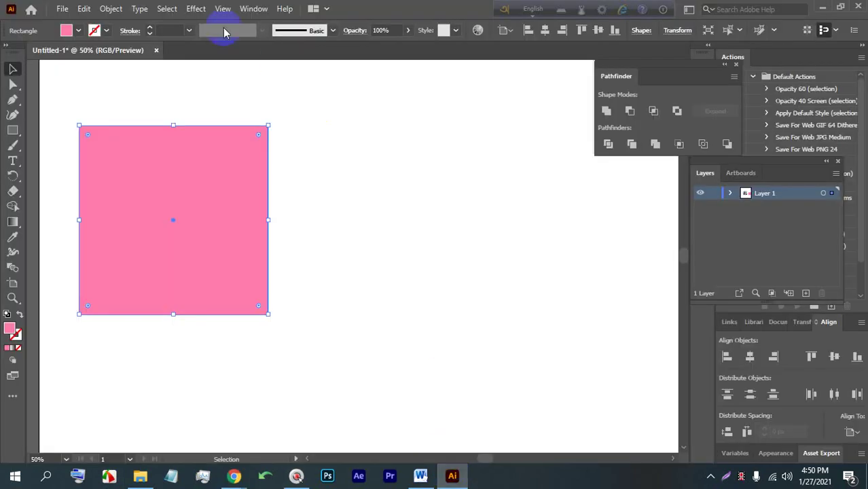
{"action": "left_click", "coordinate": [197, 8]}
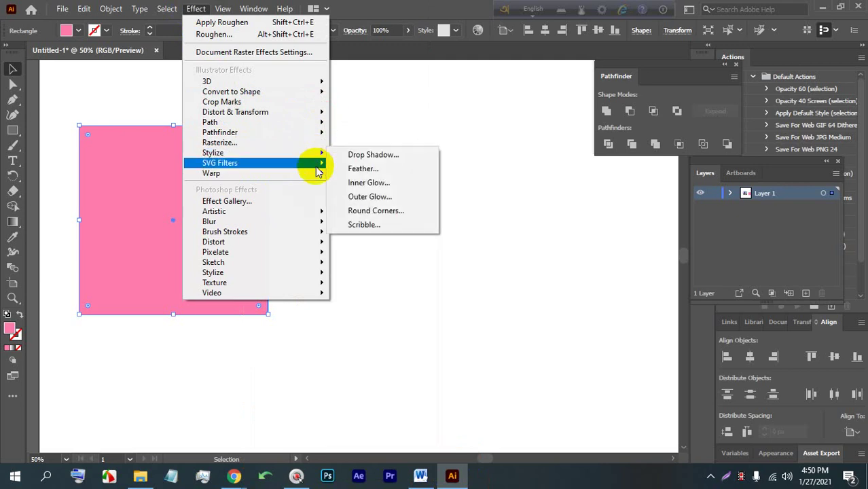
{"action": "mouse_move", "coordinate": [315, 175]}
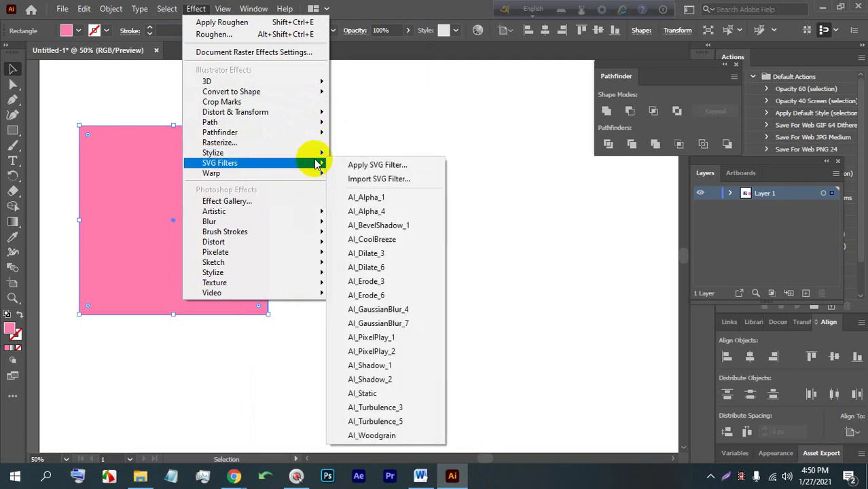
{"action": "left_click", "coordinate": [234, 6]}
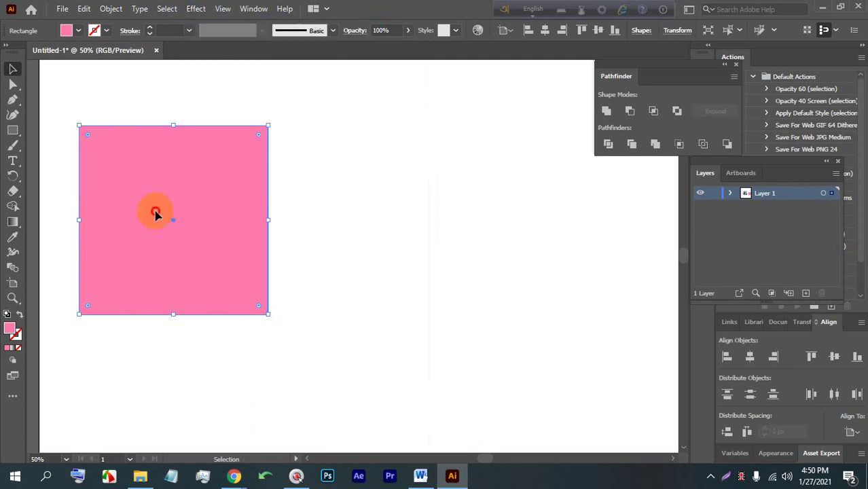
Try a Twist effect on the pink square with an angle of 266°.
{"action": "left_click", "coordinate": [194, 8]}
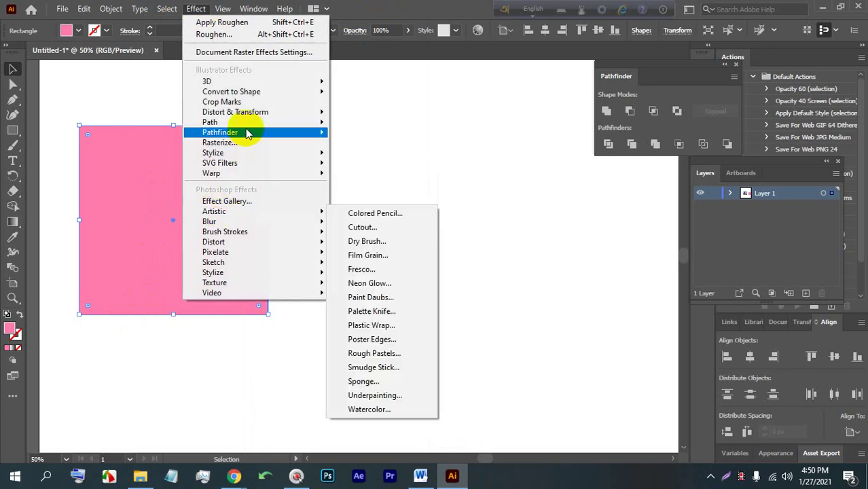
{"action": "mouse_move", "coordinate": [257, 112]}
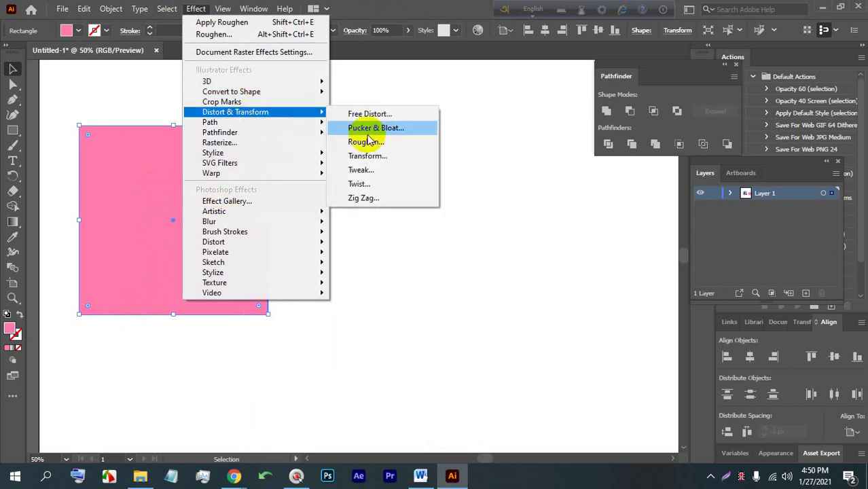
{"action": "left_click", "coordinate": [385, 182]}
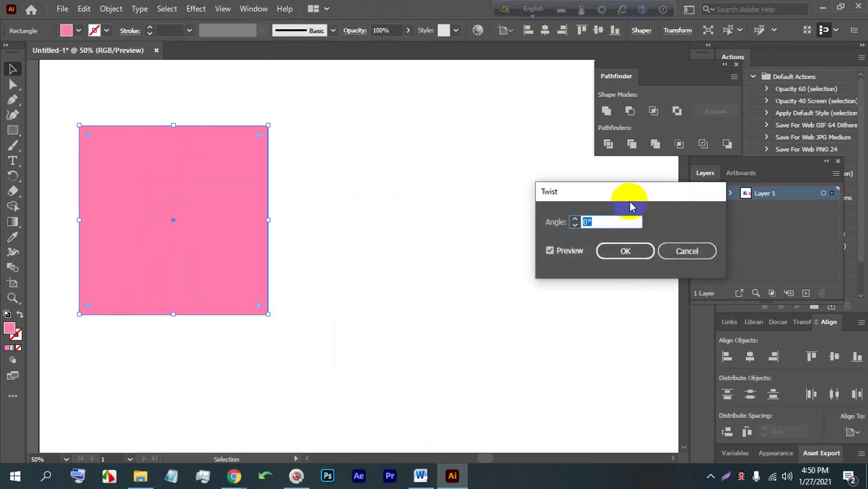
{"action": "left_click_drag", "start_coordinate": [551, 197], "coordinate": [418, 198]}
{"action": "left_click", "coordinate": [451, 223]}
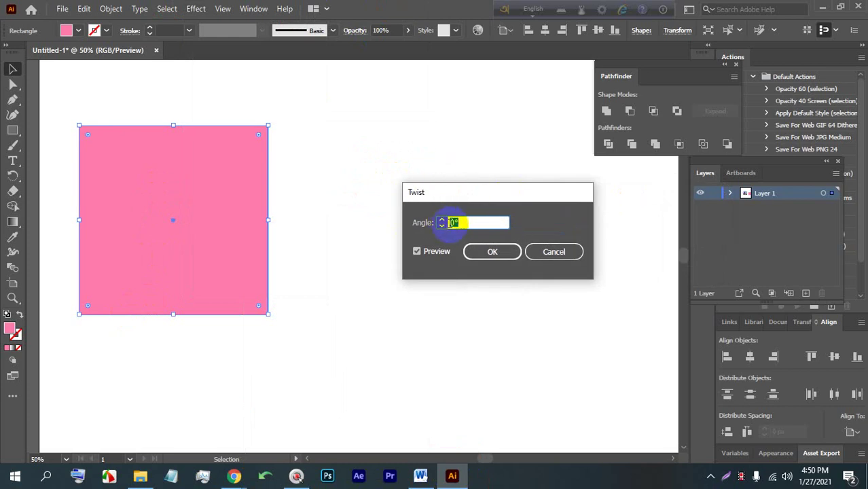
{"action": "left_click", "coordinate": [445, 218]}
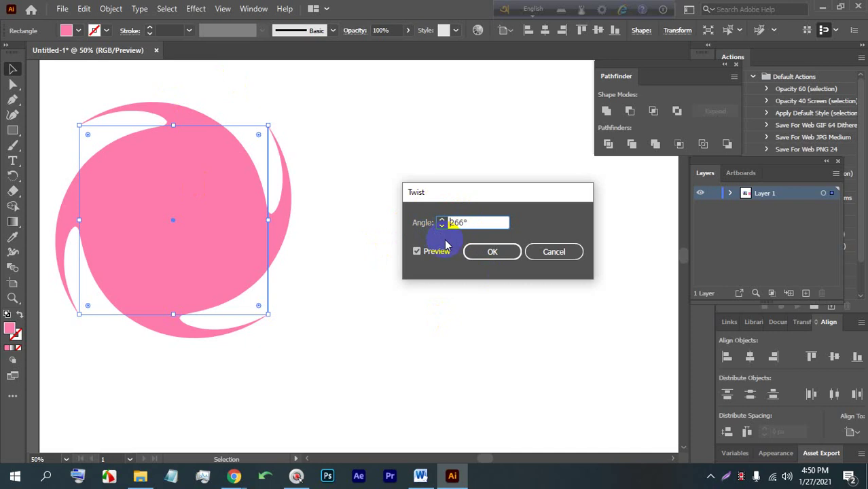
Apply the Twist effect with a negative angle of -279°, and undo it to restore the plain square.
{"action": "type", "text": "-"}
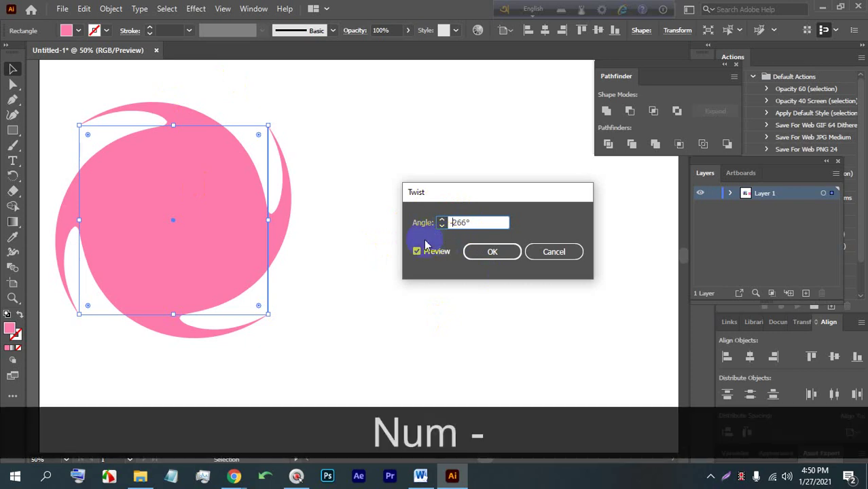
{"action": "key", "text": "Down"}
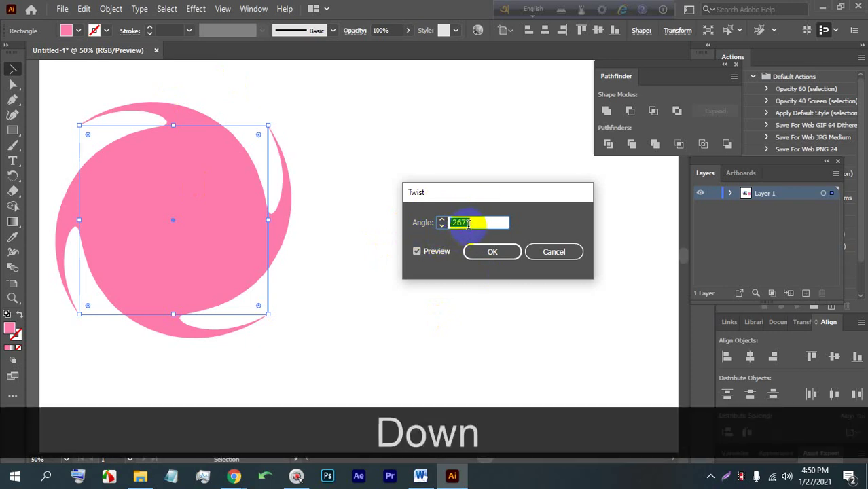
{"action": "key", "text": "Up"}
{"action": "key", "text": "Down"}
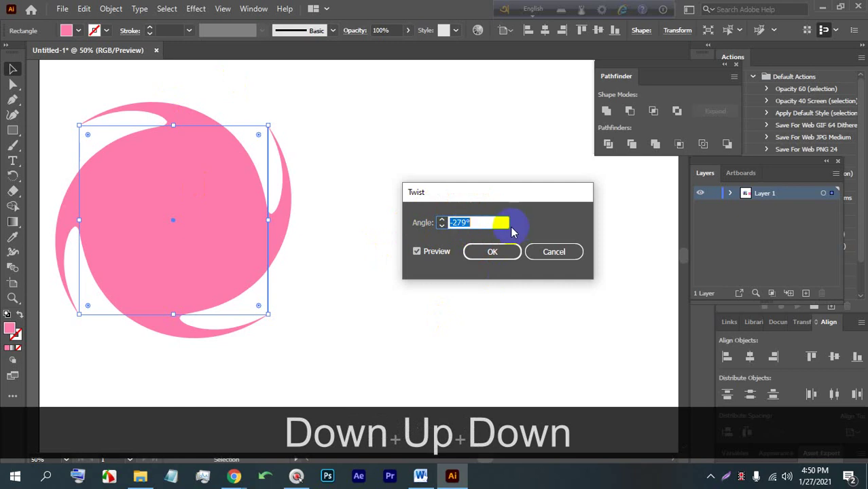
{"action": "left_click", "coordinate": [493, 248]}
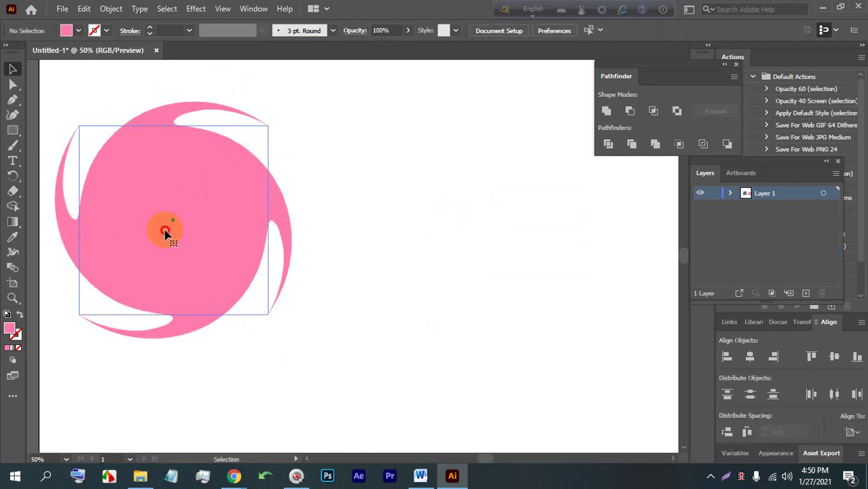
{"action": "left_click", "coordinate": [508, 171]}
{"action": "key", "text": "ctrl+z"}
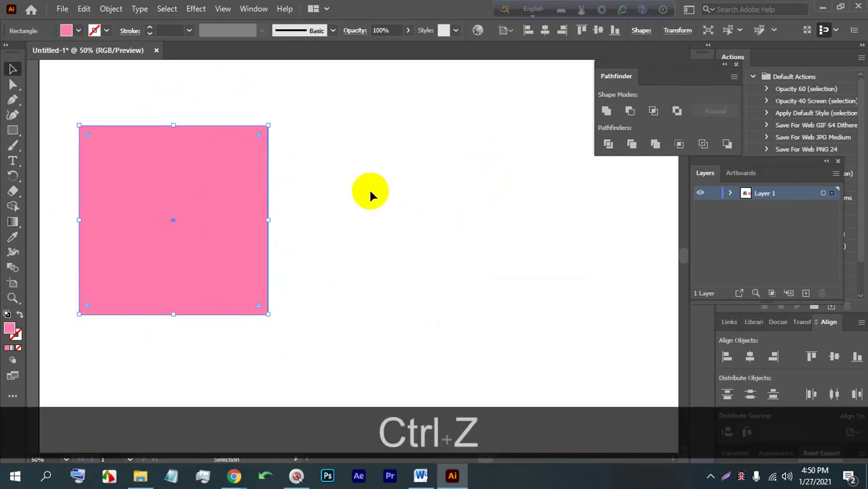
Preview a Zig Zag effect on the pink square with an absolute size of 37 px.
{"action": "left_click", "coordinate": [194, 8]}
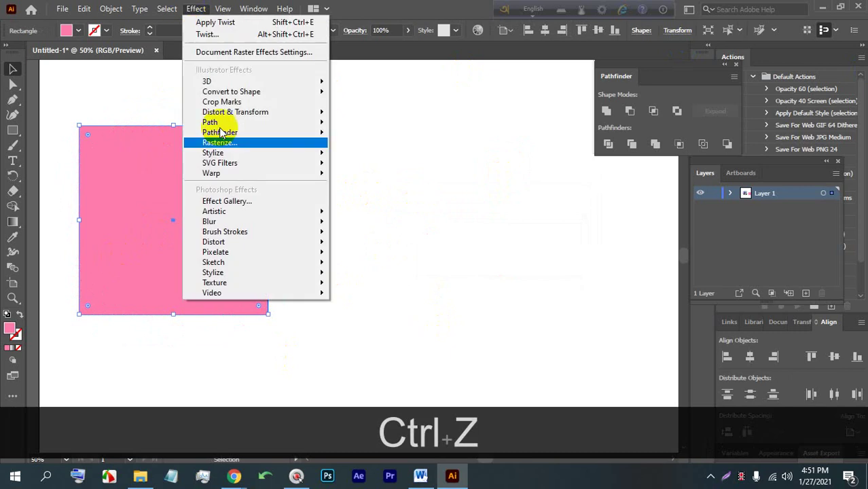
{"action": "mouse_move", "coordinate": [256, 115]}
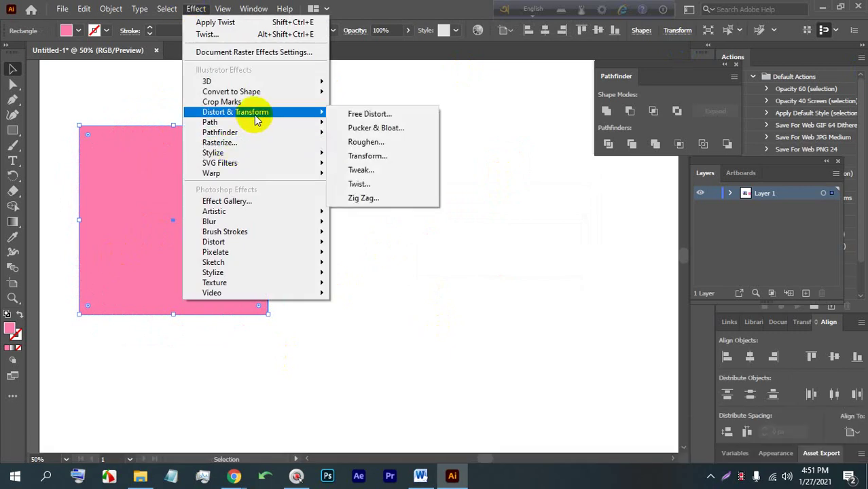
{"action": "left_click", "coordinate": [397, 197]}
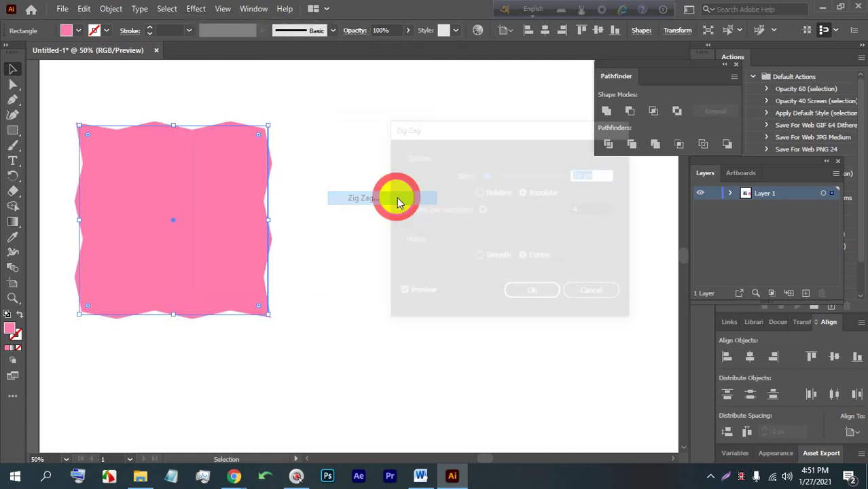
{"action": "left_click", "coordinate": [489, 175]}
{"action": "left_click_drag", "start_coordinate": [490, 176], "coordinate": [512, 176]}
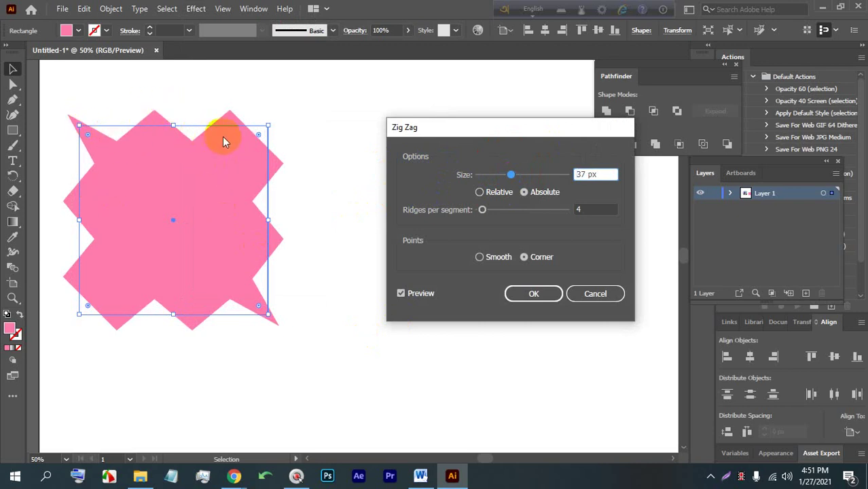
Switch to the business card image search in Chrome and clear its search text.
{"action": "mouse_move", "coordinate": [239, 475]}
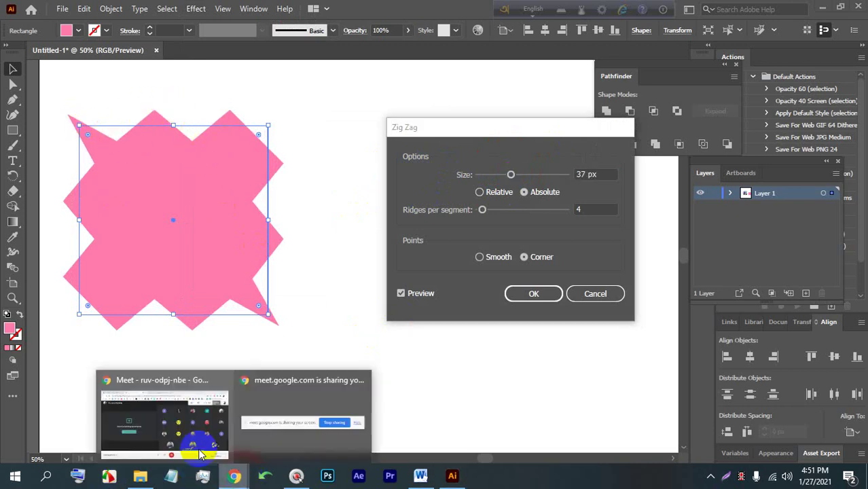
{"action": "left_click", "coordinate": [181, 414]}
{"action": "left_click", "coordinate": [370, 10]}
{"action": "left_click", "coordinate": [395, 77]}
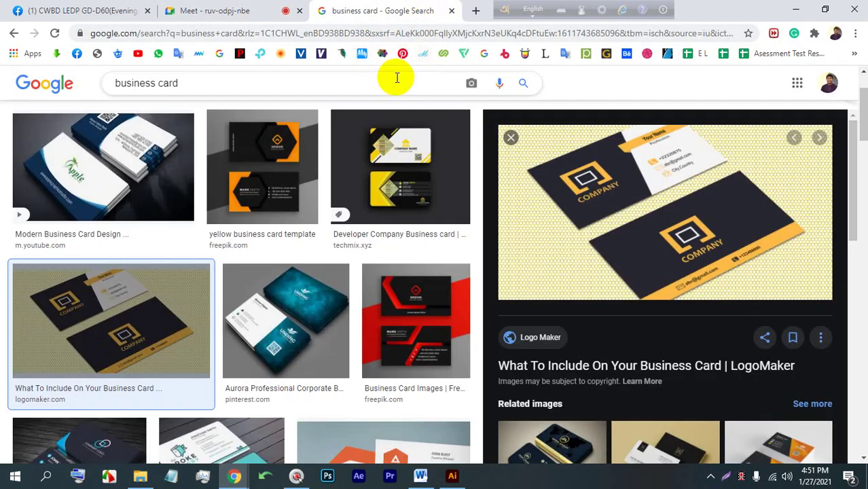
{"action": "double_click", "coordinate": [395, 77]}
{"action": "key", "text": "BackSpace"}
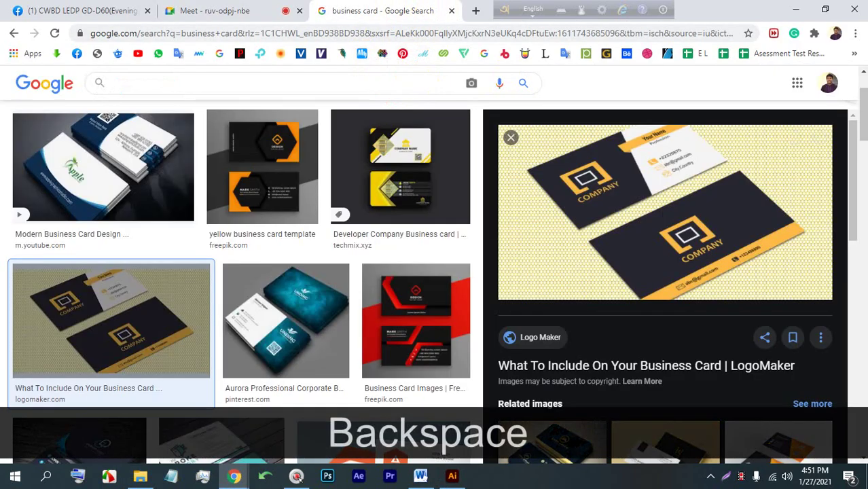
{"action": "type", "text": "iu"}
{"action": "key", "text": "BackSpace"}
{"action": "key", "text": "BackSpace"}
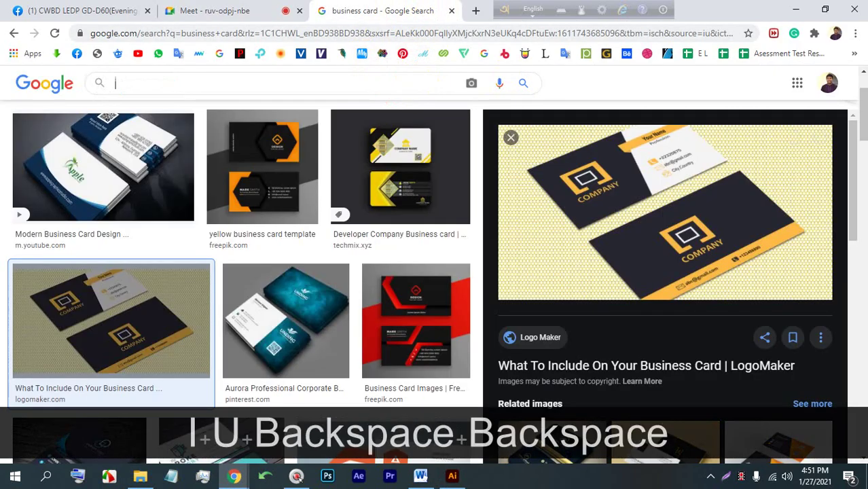
Search Google in a new tab for "ইটের রাস্তা" in Bangla, and view a brick road image before returning to Illustrator.
{"action": "left_click", "coordinate": [476, 9]}
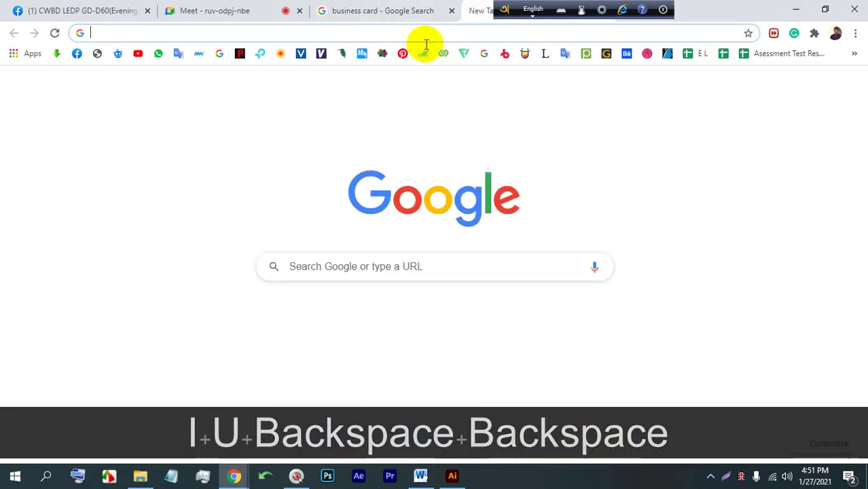
{"action": "left_click", "coordinate": [427, 36]}
{"action": "left_click", "coordinate": [503, 11]}
{"action": "left_click", "coordinate": [429, 34]}
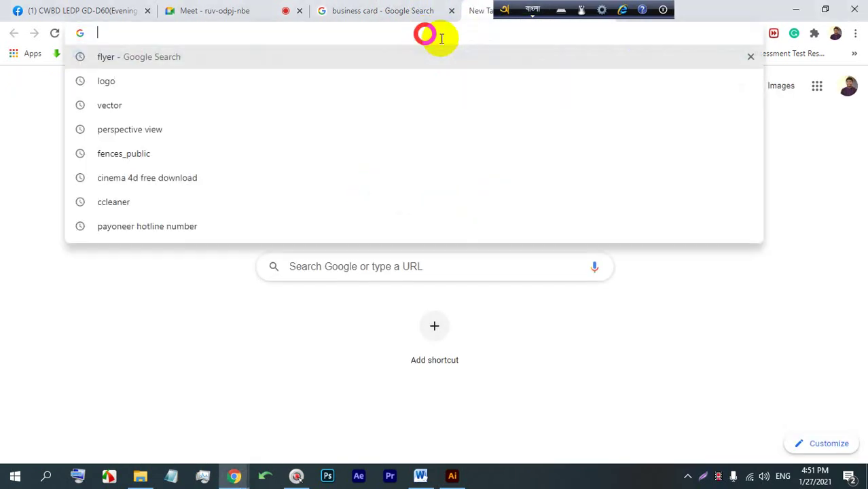
{"action": "type", "text": "ইটের রাস্তা"}
{"action": "key", "text": "Return"}
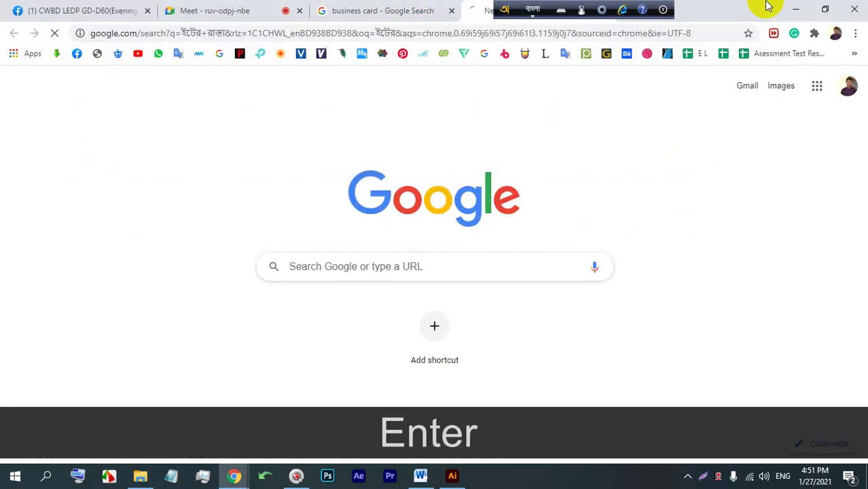
{"action": "left_click", "coordinate": [281, 252]}
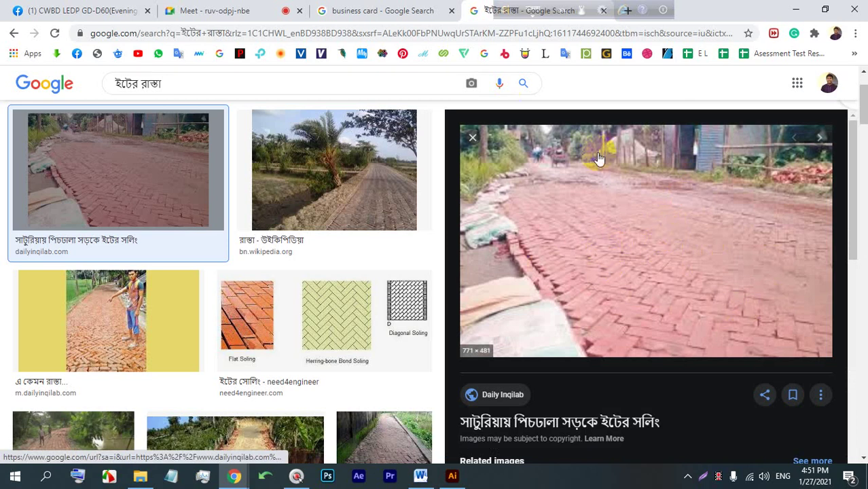
{"action": "left_click", "coordinate": [451, 476]}
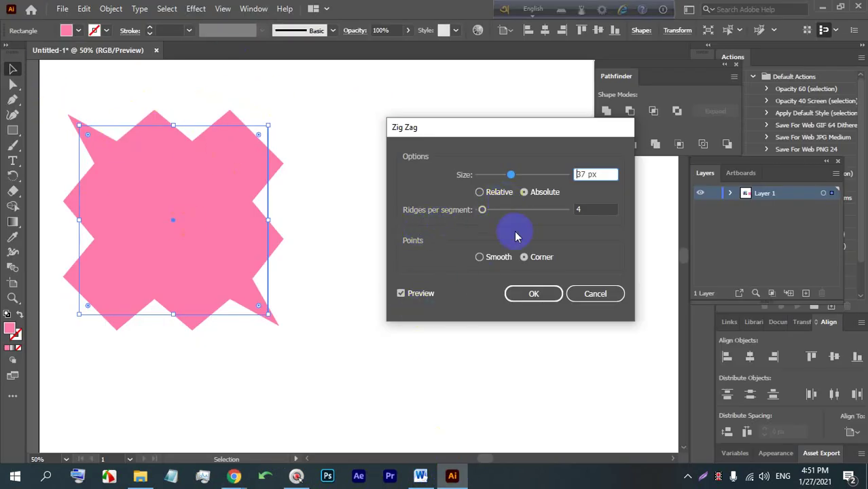
Adjust the pink square's Zig Zag preview to an absolute size of 16 px and 34 ridges per segment, and try smooth points.
{"action": "mouse_move", "coordinate": [494, 215]}
{"action": "left_mouse_down"}
{"action": "mouse_move", "coordinate": [486, 214]}
{"action": "mouse_move", "coordinate": [494, 215]}
{"action": "left_mouse_up"}
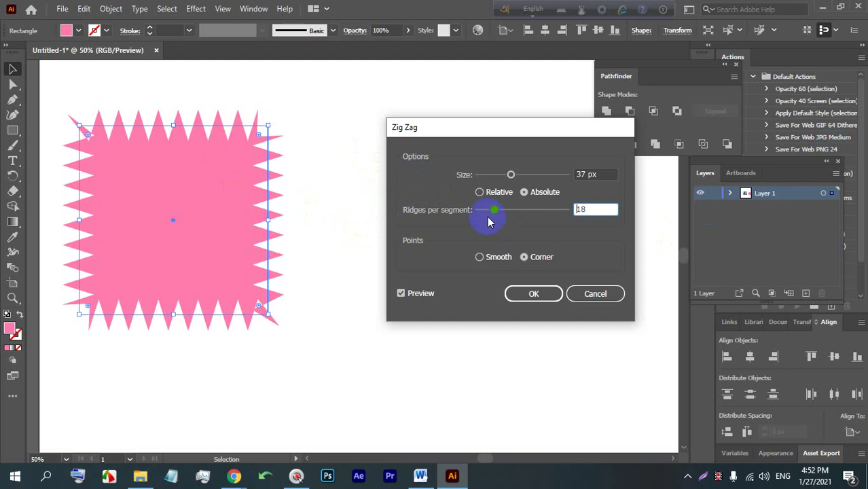
{"action": "left_click_drag", "start_coordinate": [495, 209], "coordinate": [507, 212]}
{"action": "left_click_drag", "start_coordinate": [511, 175], "coordinate": [491, 177]}
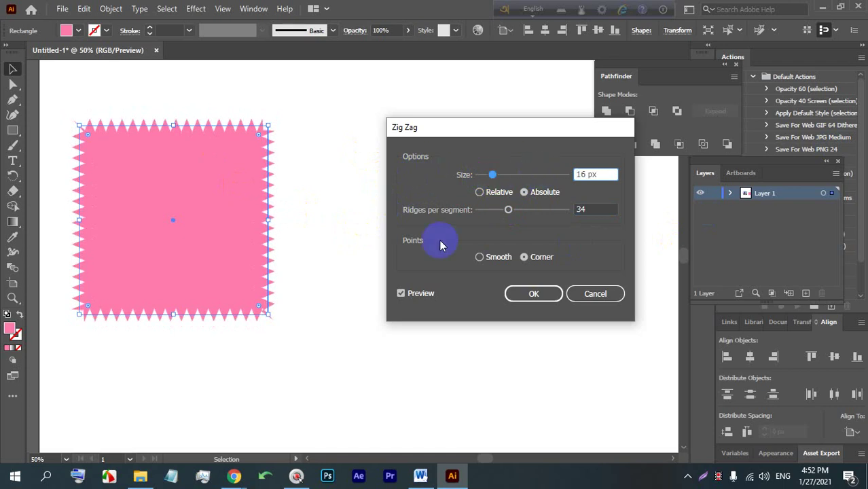
{"action": "left_click", "coordinate": [498, 258]}
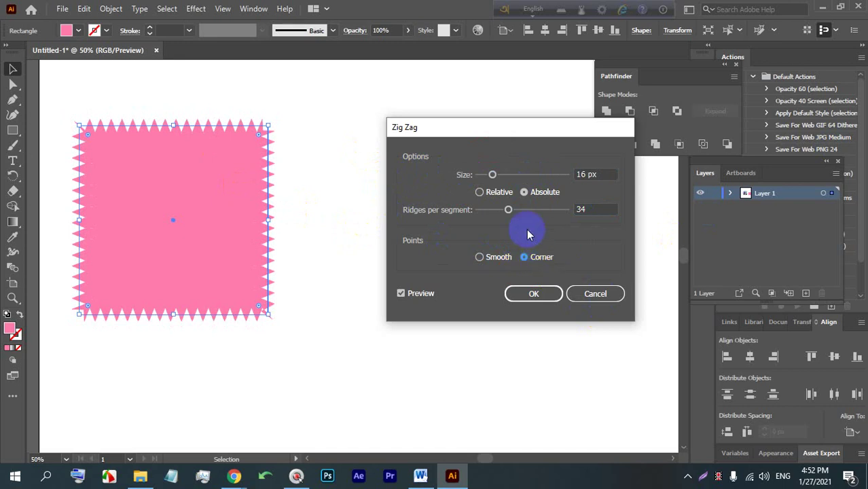
Compare relative and absolute sizing, and apply the Zig Zag effect at 16 px absolute with 56 ridges per segment and corner points.
{"action": "left_click_drag", "start_coordinate": [510, 211], "coordinate": [518, 212]}
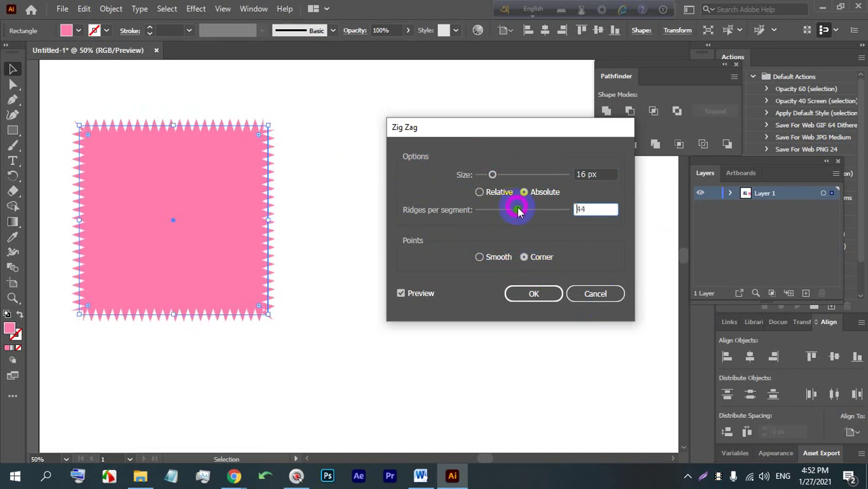
{"action": "left_click", "coordinate": [480, 193]}
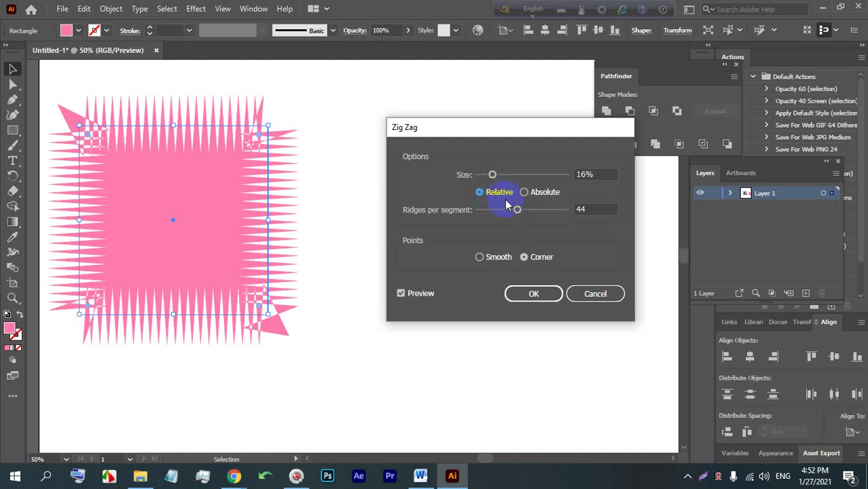
{"action": "left_click", "coordinate": [525, 193]}
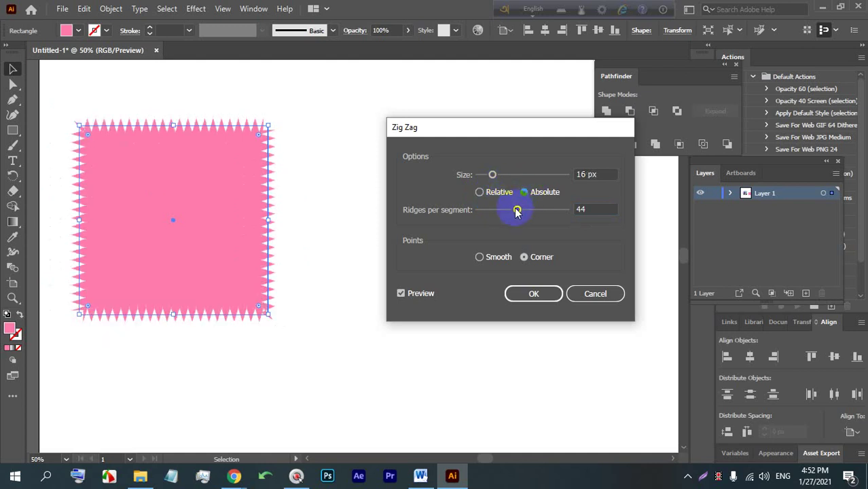
{"action": "left_click_drag", "start_coordinate": [516, 212], "coordinate": [528, 212]}
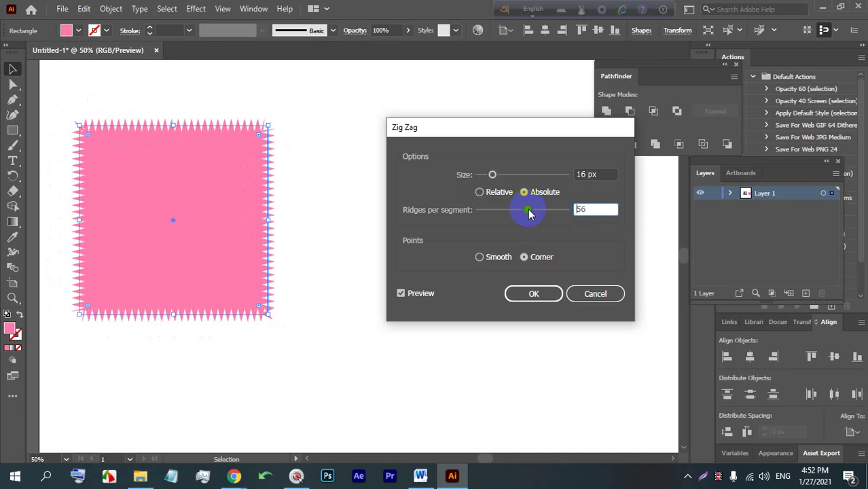
{"action": "left_click", "coordinate": [532, 296]}
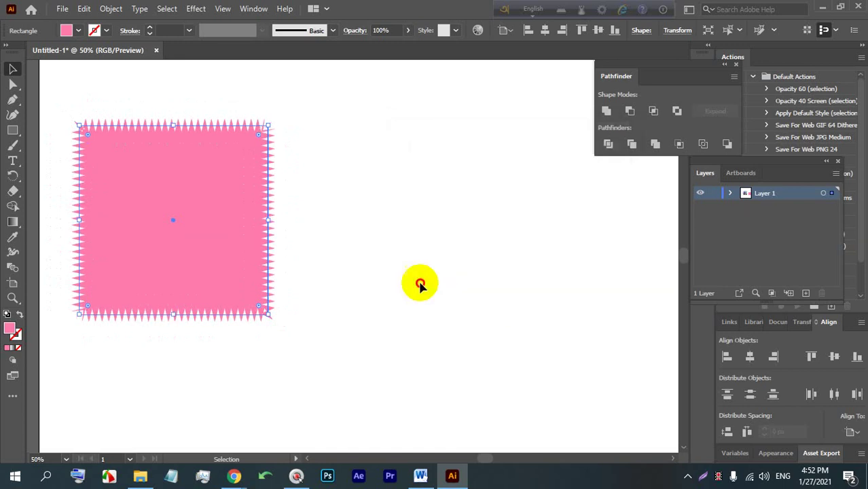
Inspect the zigzag edges of the deselected square, and undo the Zig Zag effect.
{"action": "left_click", "coordinate": [407, 285]}
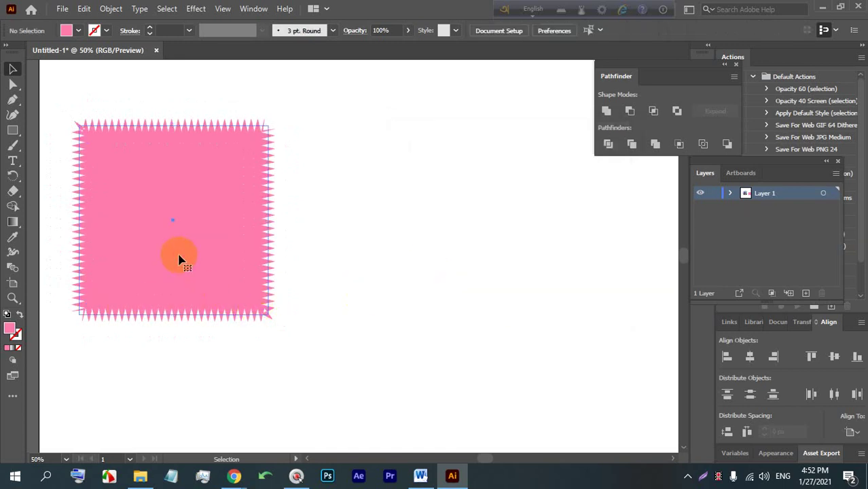
{"action": "left_click", "coordinate": [132, 271]}
{"action": "left_click", "coordinate": [317, 309]}
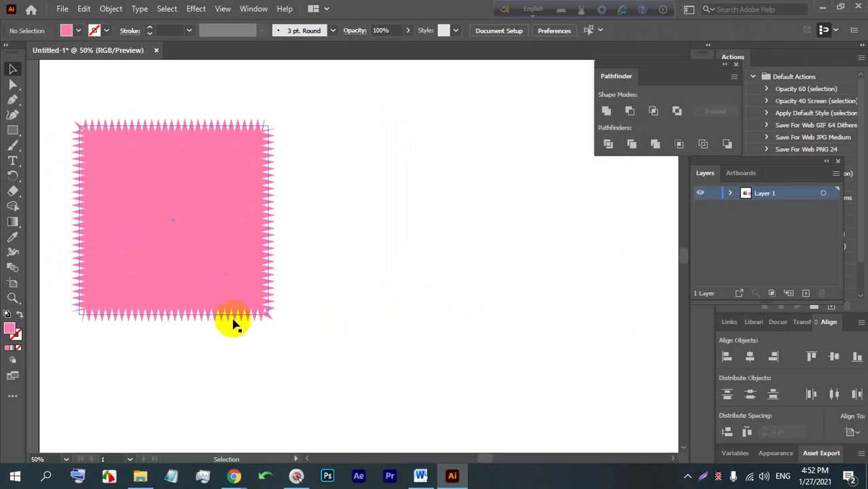
{"action": "key", "text": "ctrl+z"}
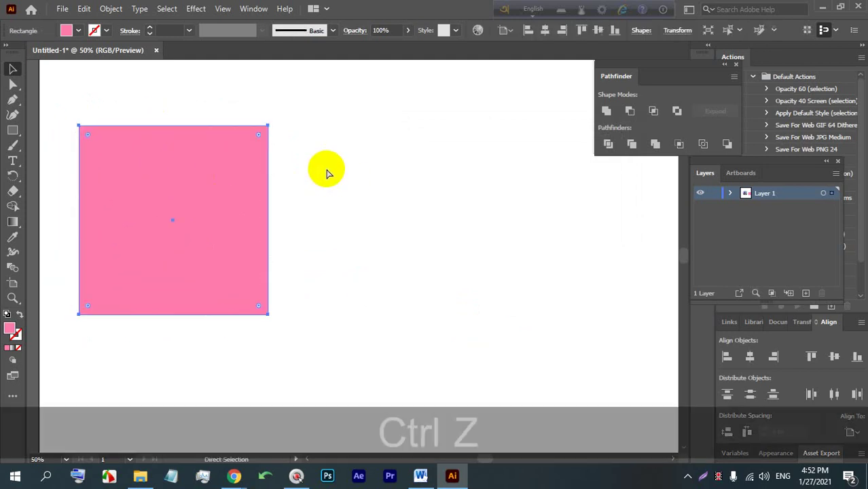
Select the plain pink square and bring up the Path effects available for it.
{"action": "left_click", "coordinate": [211, 207]}
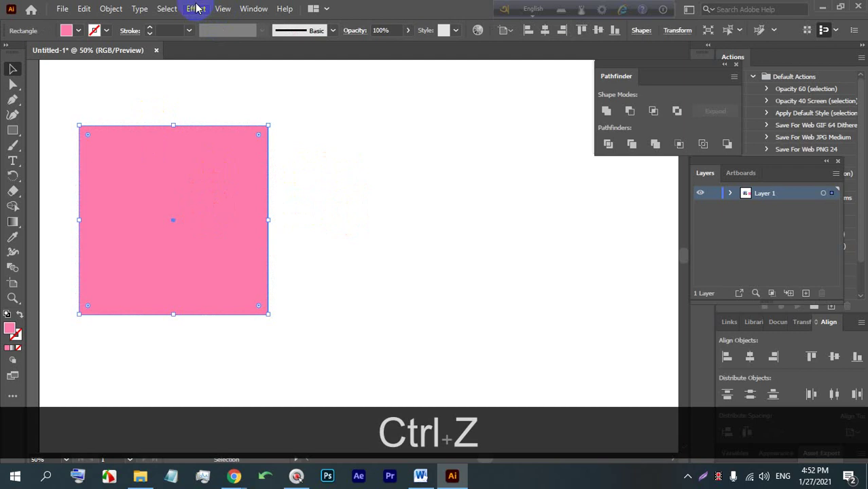
{"action": "left_click", "coordinate": [196, 8]}
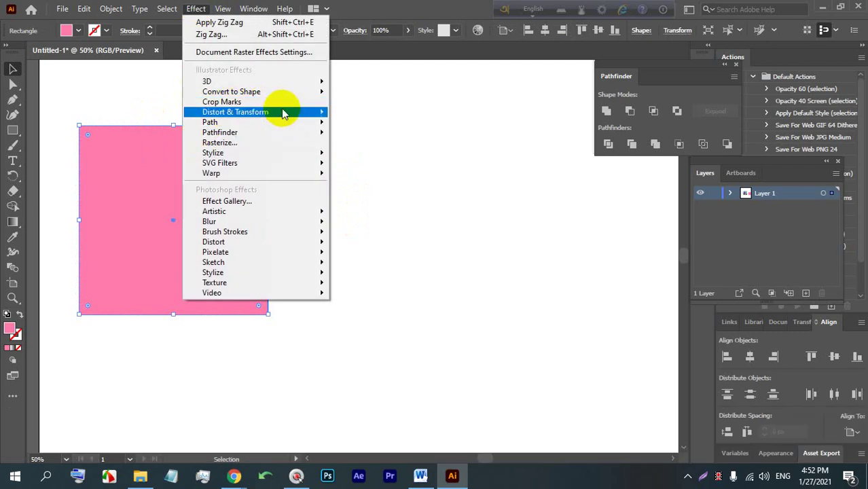
{"action": "mouse_move", "coordinate": [288, 116]}
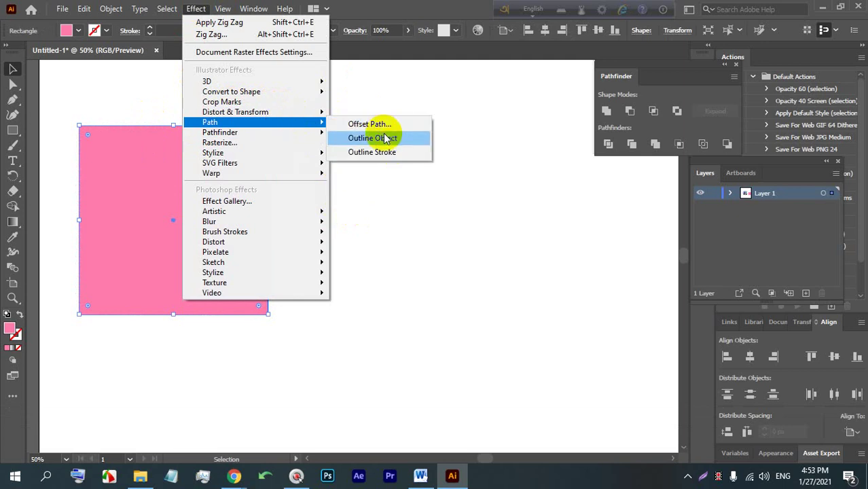
{"action": "left_click", "coordinate": [112, 8]}
{"action": "left_click", "coordinate": [115, 9]}
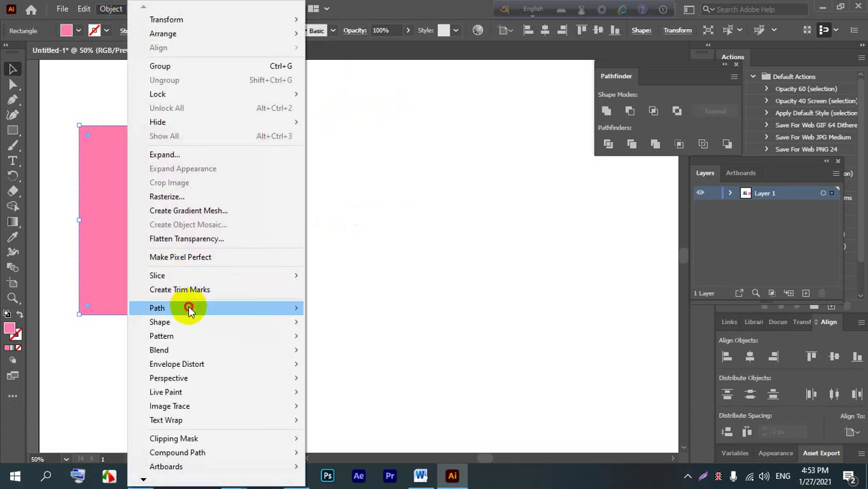
{"action": "mouse_move", "coordinate": [189, 307]}
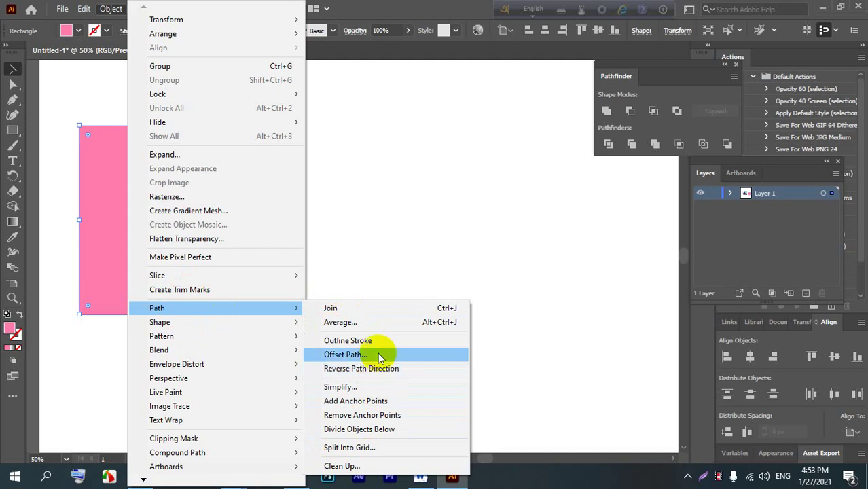
{"action": "left_click", "coordinate": [364, 7]}
{"action": "left_click", "coordinate": [198, 10]}
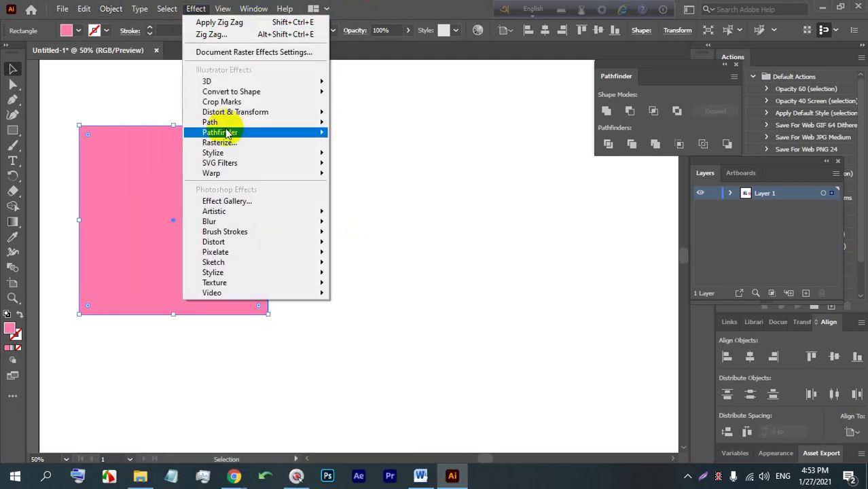
{"action": "mouse_move", "coordinate": [230, 125]}
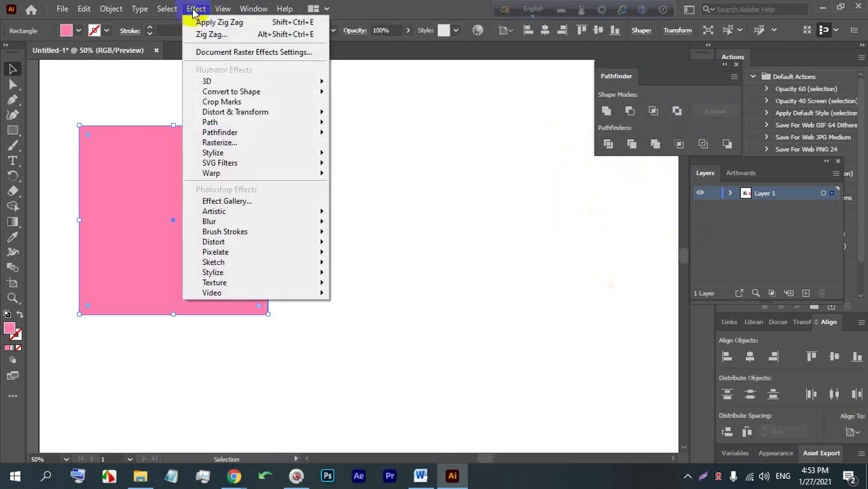
Start a Drop Shadow effect on the pink square in Multiply mode and set its opacity to 80%.
{"action": "mouse_move", "coordinate": [270, 166]}
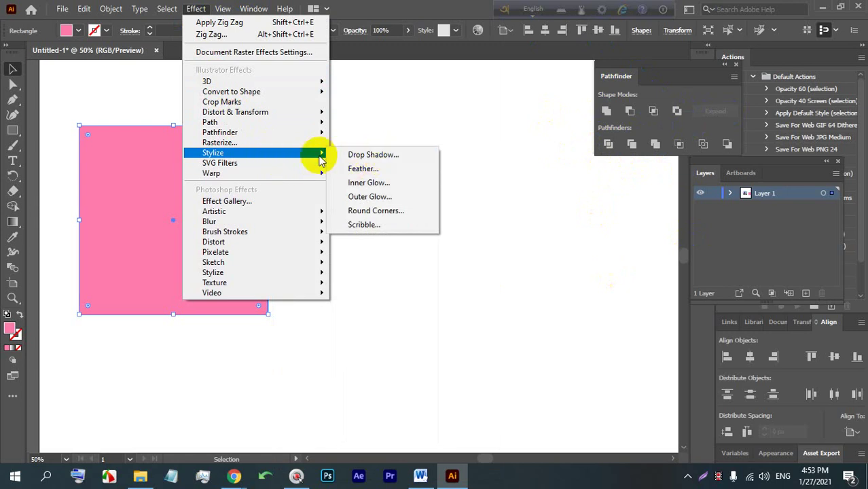
{"action": "left_click", "coordinate": [369, 156]}
{"action": "left_click_drag", "start_coordinate": [487, 125], "coordinate": [433, 125]}
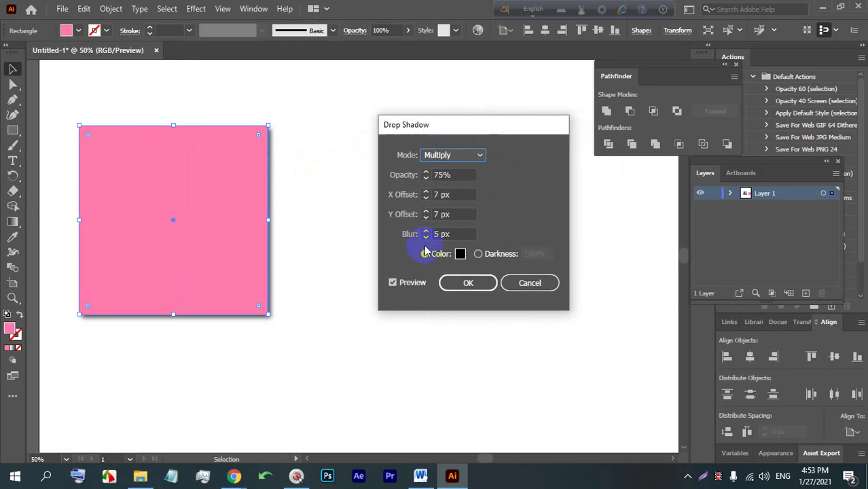
{"action": "double_click", "coordinate": [455, 175]}
{"action": "key", "text": "Up"}
{"action": "key", "text": "Up"}
{"action": "key", "text": "Up"}
{"action": "key", "text": "Up"}
{"action": "key", "text": "Up"}
{"action": "key", "text": "Up"}
{"action": "key", "text": "Up"}
{"action": "key", "text": "Up"}
{"action": "key", "text": "Up"}
{"action": "key", "text": "Up"}
{"action": "key", "text": "Up"}
{"action": "key", "text": "Up"}
{"action": "key", "text": "Up"}
{"action": "key", "text": "Up"}
{"action": "key", "text": "Up"}
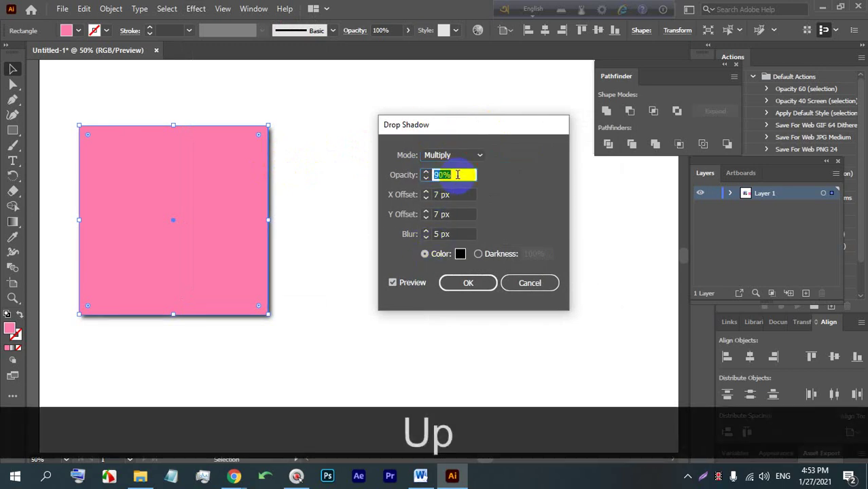
{"action": "key", "text": "Down"}
{"action": "key", "text": "Down"}
{"action": "key", "text": "Down"}
{"action": "key", "text": "Down"}
{"action": "key", "text": "Down"}
{"action": "key", "text": "Down"}
{"action": "key", "text": "Down"}
{"action": "key", "text": "Down"}
{"action": "key", "text": "Down"}
{"action": "key", "text": "Down"}
{"action": "key", "text": "Down"}
{"action": "key", "text": "Down"}
{"action": "key", "text": "Down"}
{"action": "key", "text": "Down"}
{"action": "key", "text": "Down"}
{"action": "key", "text": "Down"}
{"action": "key", "text": "Down"}
{"action": "key", "text": "Down"}
{"action": "key", "text": "Down"}
{"action": "key", "text": "Down"}
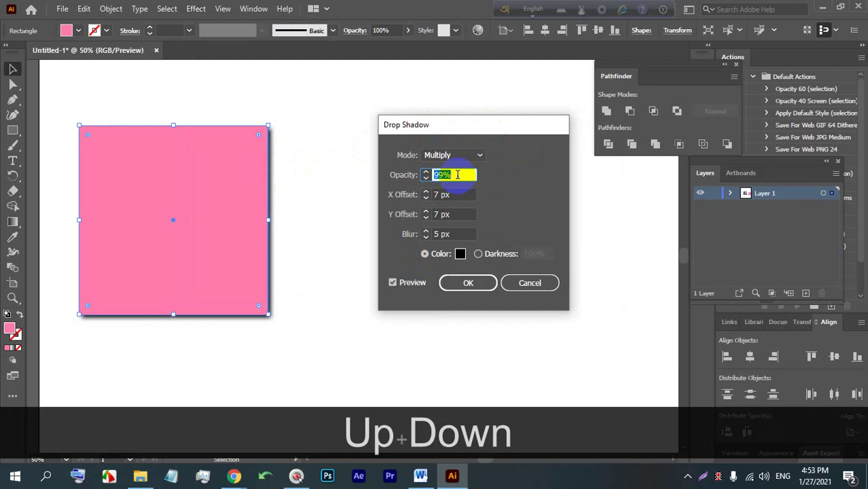
{"action": "key", "text": "Up"}
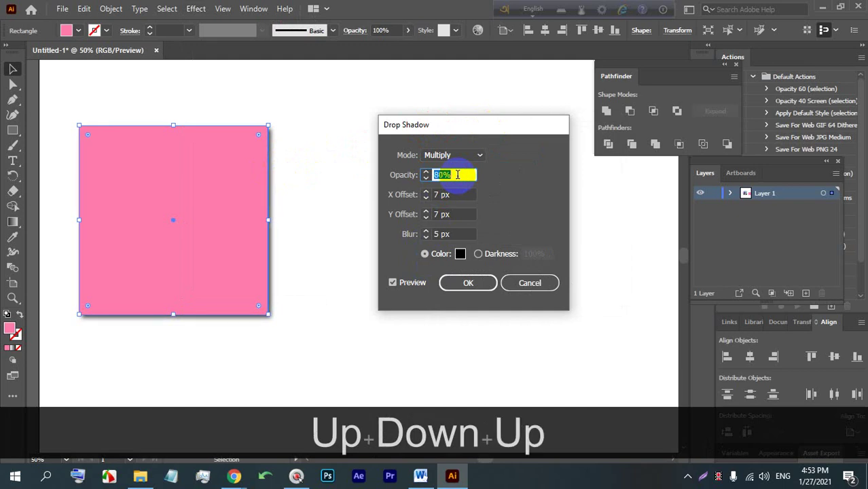
{"action": "key", "text": "Up"}
{"action": "key", "text": "Down"}
{"action": "key", "text": "Down"}
{"action": "key", "text": "Down"}
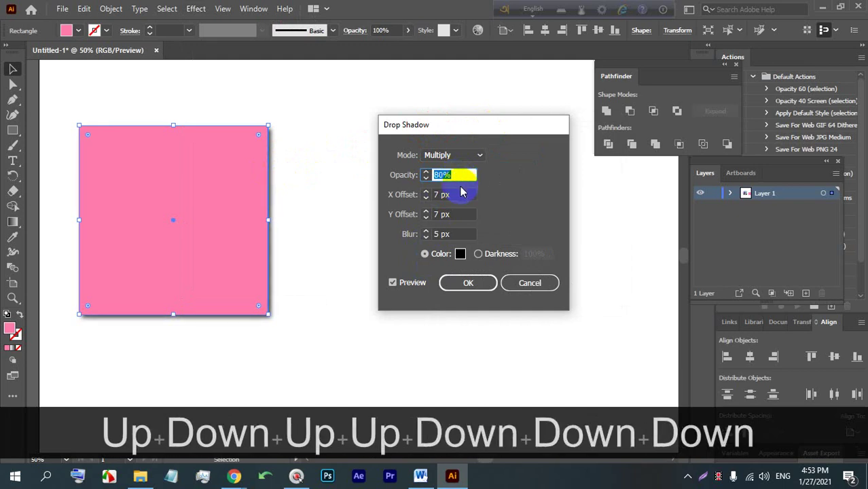
Try a 65 px X offset for the drop shadow to push it out to the right of the square.
{"action": "left_click", "coordinate": [449, 195]}
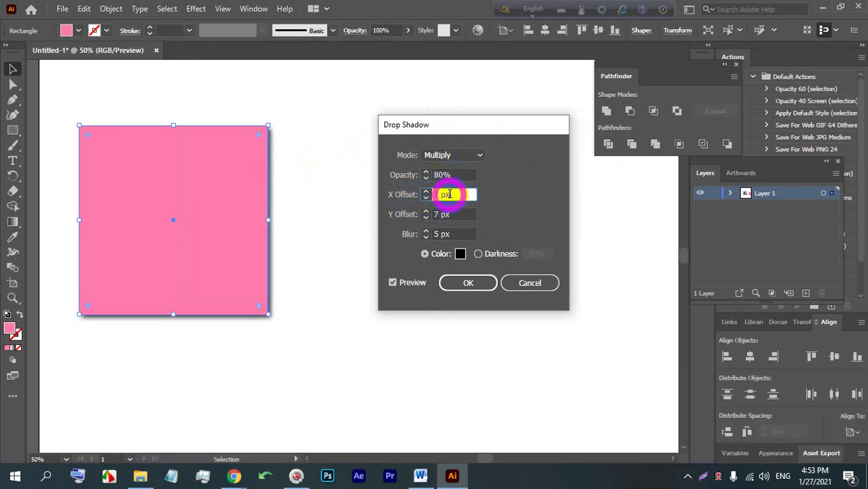
{"action": "key", "text": "shift+Up"}
{"action": "key", "text": "shift+Up"}
{"action": "key", "text": "shift+Up"}
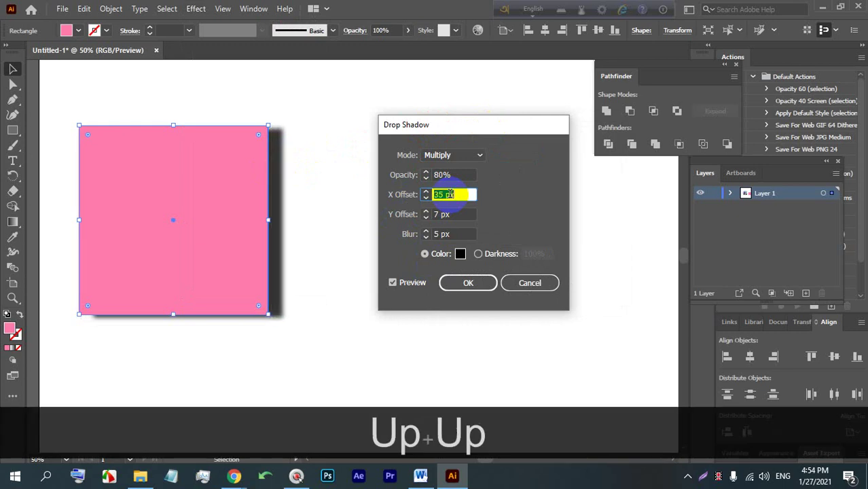
{"action": "key", "text": "Down"}
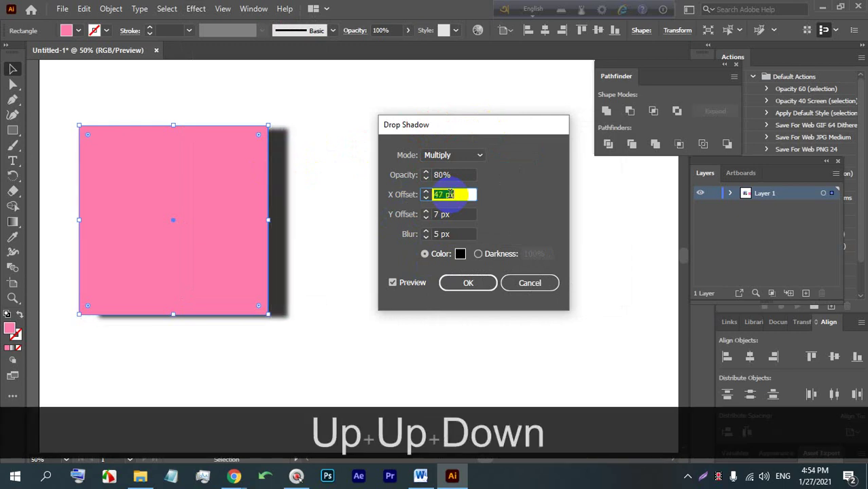
{"action": "key", "text": "shift+Up"}
{"action": "key", "text": "shift+Up"}
{"action": "key", "text": "Down"}
{"action": "key", "text": "shift+Up"}
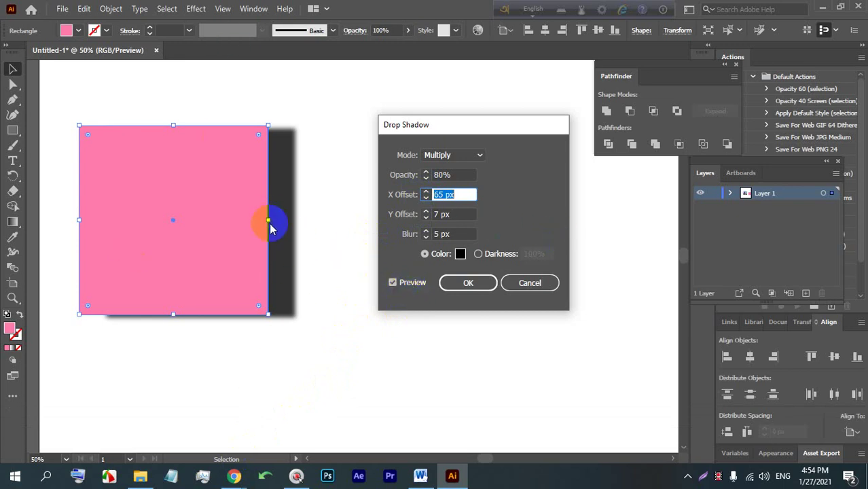
Check the Google Meet call in Chrome and return to the Illustrator document.
{"action": "left_click", "coordinate": [231, 479]}
{"action": "left_click", "coordinate": [228, 428]}
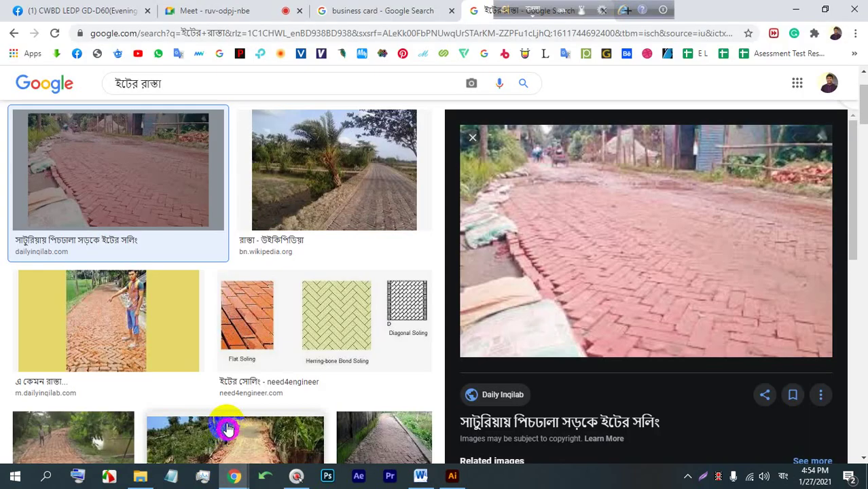
{"action": "left_click", "coordinate": [212, 8]}
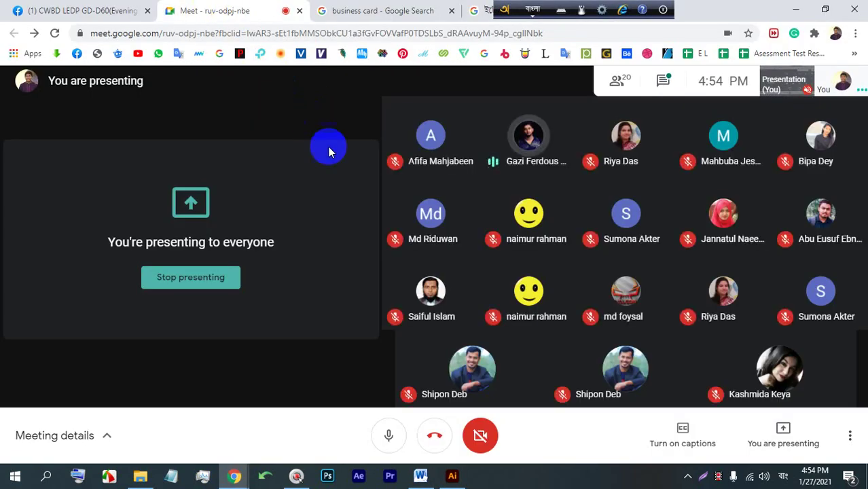
{"action": "mouse_move", "coordinate": [446, 479]}
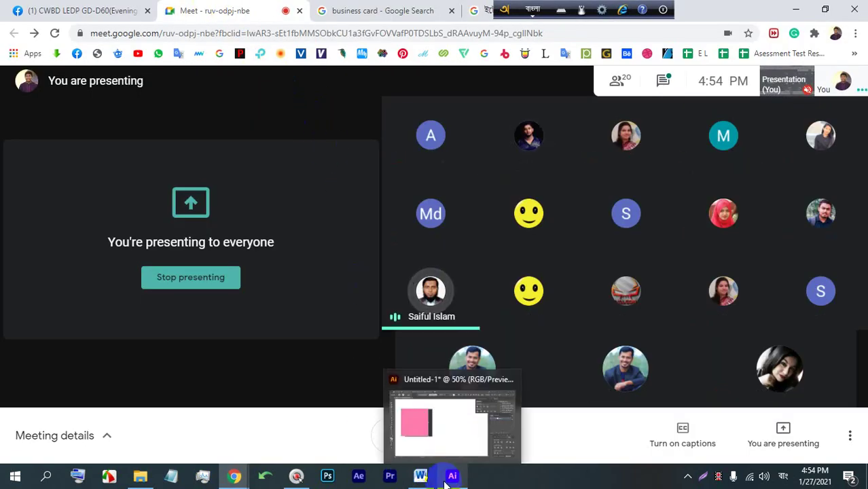
{"action": "left_click", "coordinate": [442, 467]}
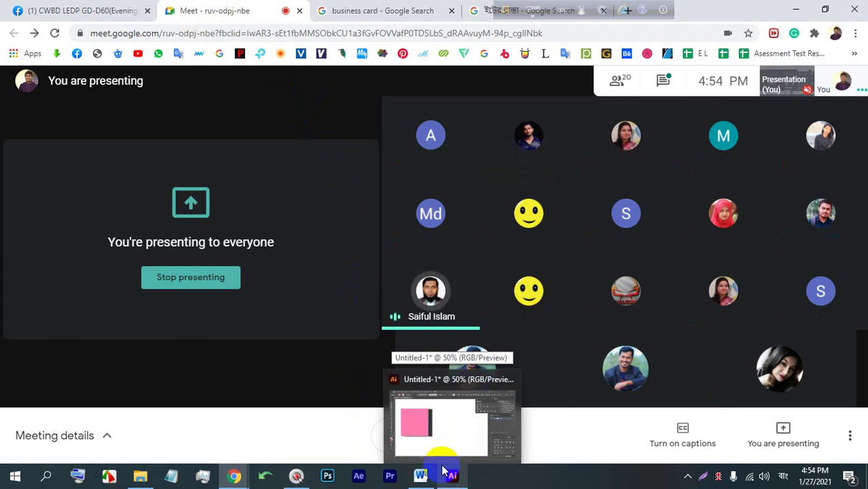
{"action": "left_click", "coordinate": [446, 478]}
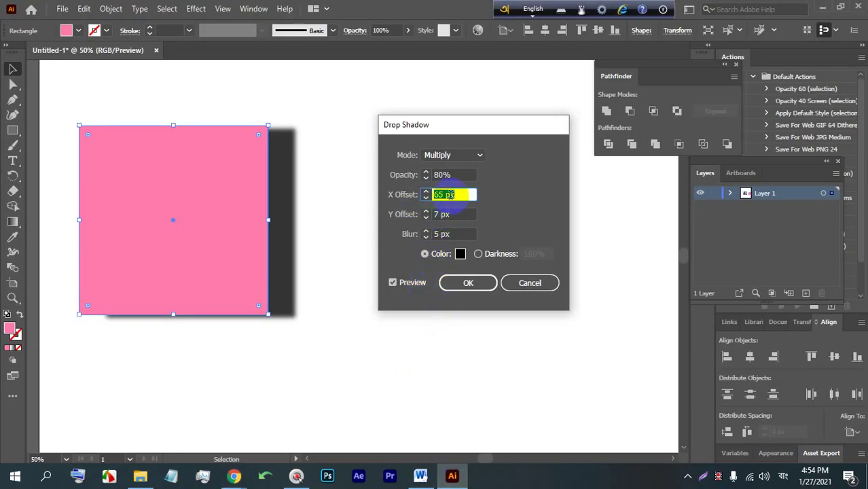
Try a negative X offset of -41 px to cast the shadow on the square's left side.
{"action": "left_click", "coordinate": [451, 195]}
{"action": "key", "text": "Up"}
{"action": "key", "text": "Down"}
{"action": "key", "text": "Down"}
{"action": "key", "text": "Down"}
{"action": "key", "text": "Down"}
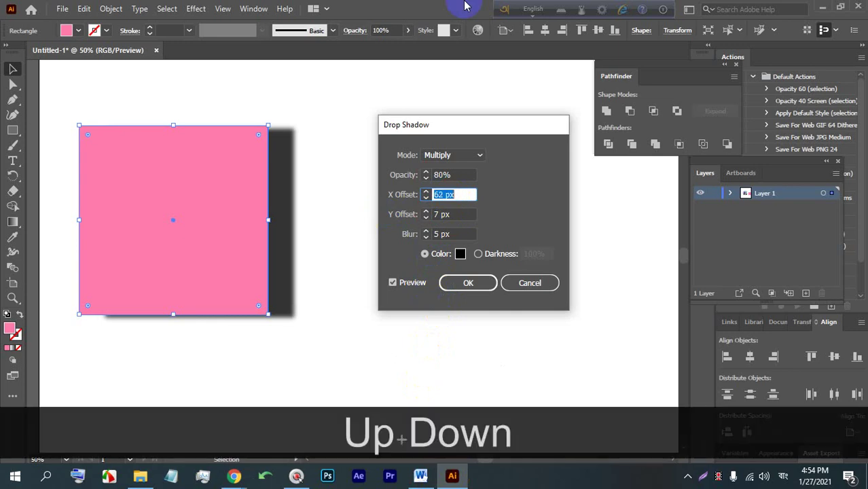
{"action": "key", "text": "Down"}
{"action": "key", "text": "Down"}
{"action": "key", "text": "Down"}
{"action": "key", "text": "Down"}
{"action": "key", "text": "Down"}
{"action": "key", "text": "Down"}
{"action": "key", "text": "Down"}
{"action": "key", "text": "Down"}
{"action": "key", "text": "Down"}
{"action": "key", "text": "Down"}
{"action": "key", "text": "Down"}
{"action": "key", "text": "Down"}
{"action": "key", "text": "Down"}
{"action": "key", "text": "Down"}
{"action": "key", "text": "Down"}
{"action": "key", "text": "Down"}
{"action": "key", "text": "Down"}
{"action": "key", "text": "Down"}
{"action": "key", "text": "Down"}
{"action": "key", "text": "Down"}
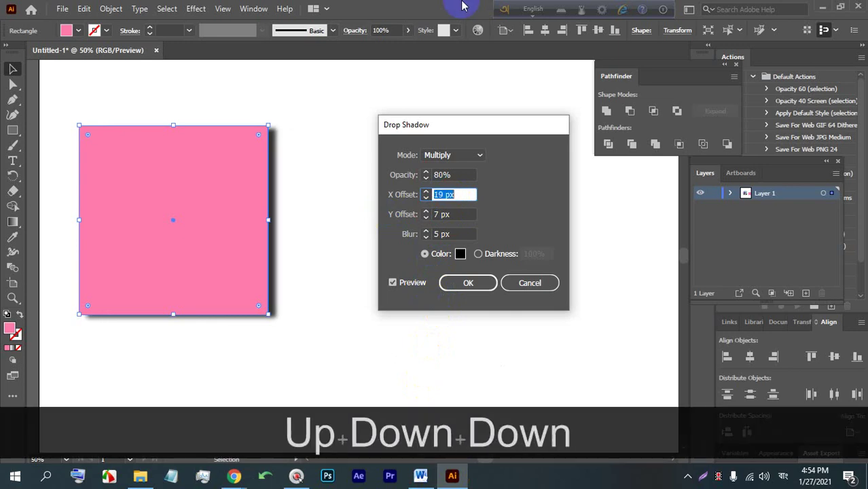
{"action": "key", "text": "Down"}
{"action": "key", "text": "Down"}
{"action": "key", "text": "Down"}
{"action": "key", "text": "Down"}
{"action": "key", "text": "Down"}
{"action": "key", "text": "Down"}
{"action": "key", "text": "Down"}
{"action": "key", "text": "Down"}
{"action": "key", "text": "Down"}
{"action": "key", "text": "Down"}
{"action": "key", "text": "Down"}
{"action": "key", "text": "Down"}
{"action": "key", "text": "Down"}
{"action": "key", "text": "Down"}
{"action": "key", "text": "Down"}
{"action": "key", "text": "Down"}
{"action": "key", "text": "Down"}
{"action": "key", "text": "Down"}
{"action": "key", "text": "Down"}
{"action": "key", "text": "Down"}
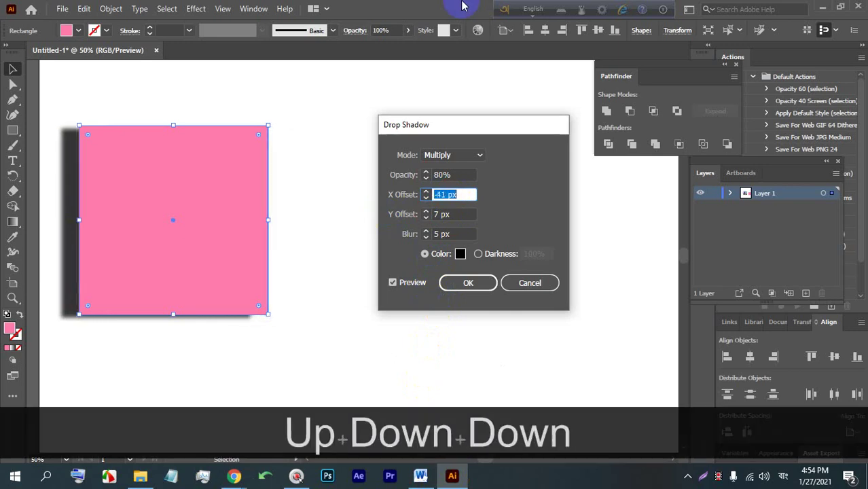
Set the drop shadow's X offset to 36 px so it falls on the square's right side.
{"action": "key", "text": "Up"}
{"action": "key", "text": "Up"}
{"action": "key", "text": "Up"}
{"action": "key", "text": "Up"}
{"action": "key", "text": "Up"}
{"action": "key", "text": "Up"}
{"action": "key", "text": "Up"}
{"action": "key", "text": "Up"}
{"action": "key", "text": "Up"}
{"action": "key", "text": "Up"}
{"action": "key", "text": "Up"}
{"action": "key", "text": "Up"}
{"action": "key", "text": "Up"}
{"action": "key", "text": "Up"}
{"action": "key", "text": "Up"}
{"action": "key", "text": "Up"}
{"action": "key", "text": "Up"}
{"action": "key", "text": "Up"}
{"action": "key", "text": "Up"}
{"action": "key", "text": "Up"}
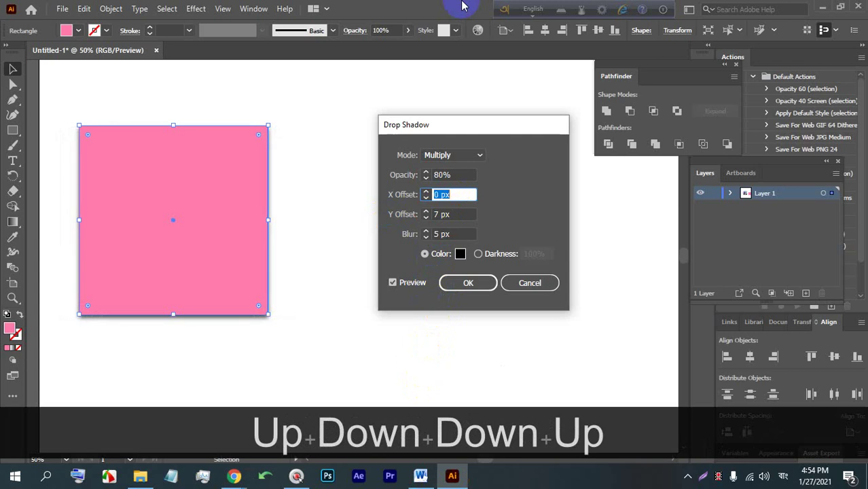
{"action": "key", "text": "Up"}
{"action": "key", "text": "Up"}
{"action": "key", "text": "Up"}
{"action": "key", "text": "Up"}
{"action": "key", "text": "Up"}
{"action": "key", "text": "Up"}
{"action": "key", "text": "Up"}
{"action": "key", "text": "Up"}
{"action": "key", "text": "Up"}
{"action": "key", "text": "Up"}
{"action": "key", "text": "Up"}
{"action": "key", "text": "Up"}
{"action": "key", "text": "Up"}
{"action": "key", "text": "Up"}
{"action": "key", "text": "Up"}
{"action": "key", "text": "Up"}
{"action": "key", "text": "Up"}
{"action": "key", "text": "Up"}
{"action": "key", "text": "Up"}
{"action": "key", "text": "Up"}
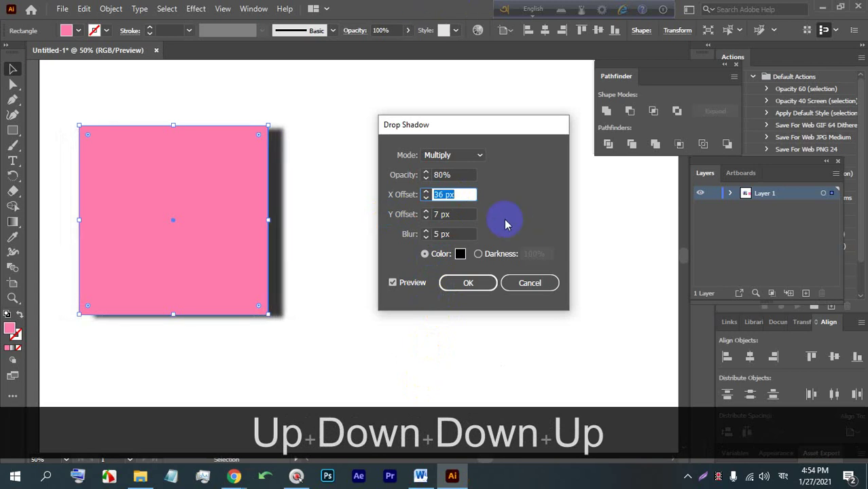
Set the drop shadow's Y offset to 29 px so it falls below the square.
{"action": "left_click", "coordinate": [459, 213]}
{"action": "key", "text": "Up"}
{"action": "key", "text": "Up"}
{"action": "key", "text": "Up"}
{"action": "key", "text": "Up"}
{"action": "key", "text": "Up"}
{"action": "key", "text": "Up"}
{"action": "key", "text": "Up"}
{"action": "key", "text": "Up"}
{"action": "key", "text": "Up"}
{"action": "key", "text": "Up"}
{"action": "key", "text": "Up"}
{"action": "key", "text": "Up"}
{"action": "key", "text": "Up"}
{"action": "key", "text": "Up"}
{"action": "key", "text": "Up"}
{"action": "key", "text": "Up"}
{"action": "key", "text": "Up"}
{"action": "key", "text": "Up"}
{"action": "key", "text": "Up"}
{"action": "key", "text": "Up"}
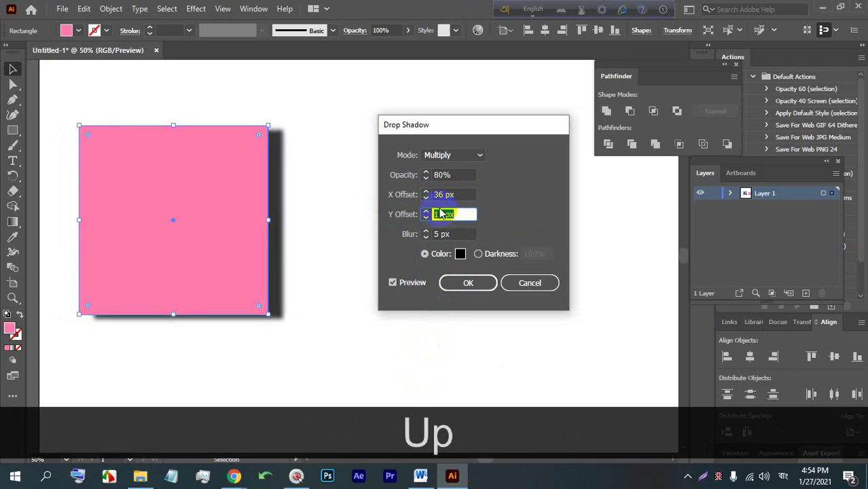
{"action": "key", "text": "Up"}
{"action": "key", "text": "Up"}
{"action": "key", "text": "Up"}
{"action": "key", "text": "Up"}
{"action": "key", "text": "Up"}
{"action": "key", "text": "Up"}
{"action": "key", "text": "Down"}
{"action": "key", "text": "Down"}
{"action": "key", "text": "Down"}
{"action": "key", "text": "Down"}
{"action": "key", "text": "Down"}
{"action": "key", "text": "Down"}
{"action": "key", "text": "Down"}
{"action": "key", "text": "Down"}
{"action": "key", "text": "Down"}
{"action": "key", "text": "Down"}
{"action": "key", "text": "Down"}
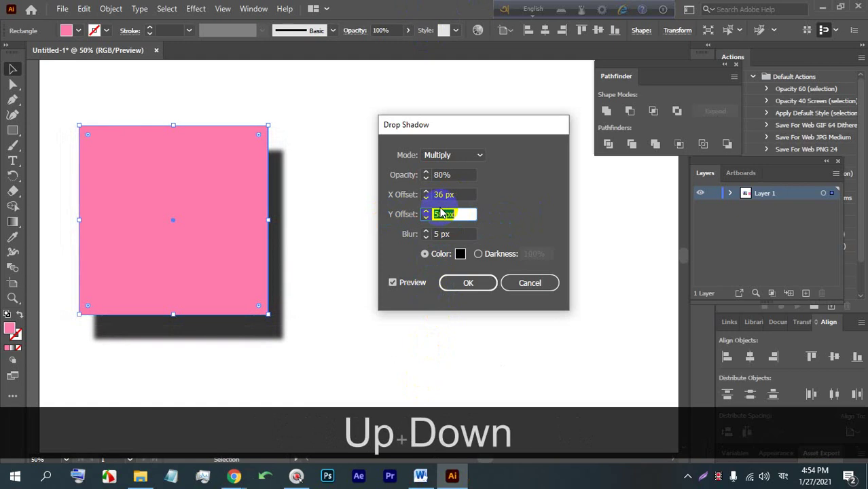
{"action": "key", "text": "Down"}
{"action": "key", "text": "Down"}
{"action": "key", "text": "Down"}
{"action": "key", "text": "Down"}
{"action": "key", "text": "Down"}
{"action": "key", "text": "Down"}
{"action": "key", "text": "Down"}
{"action": "key", "text": "Down"}
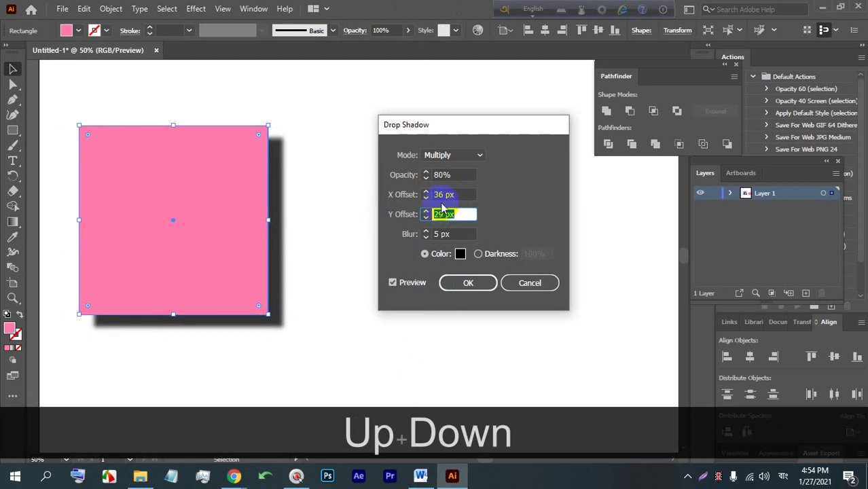
Try a 0 px blur on the drop shadow to give it hard edges.
{"action": "left_click", "coordinate": [455, 235]}
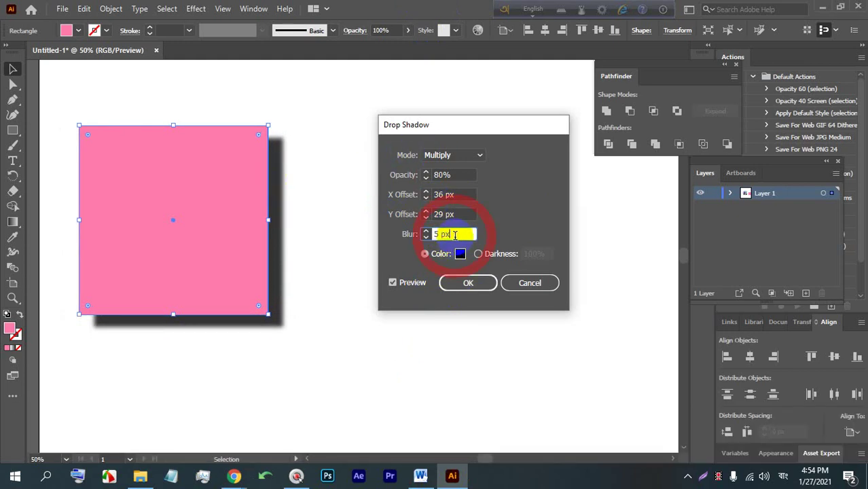
{"action": "key", "text": "Down"}
{"action": "key", "text": "Down"}
{"action": "key", "text": "Down"}
{"action": "key", "text": "Down"}
{"action": "key", "text": "Down"}
{"action": "key", "text": "Down"}
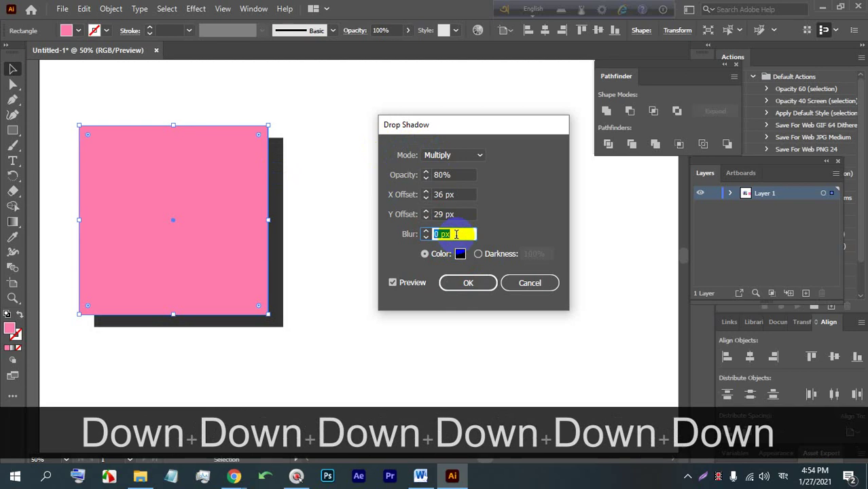
Raise the drop shadow's blur to 24 px to soften its edges.
{"action": "key", "text": "Up"}
{"action": "key", "text": "Up"}
{"action": "key", "text": "Up"}
{"action": "key", "text": "Up"}
{"action": "key", "text": "Up"}
{"action": "key", "text": "Up"}
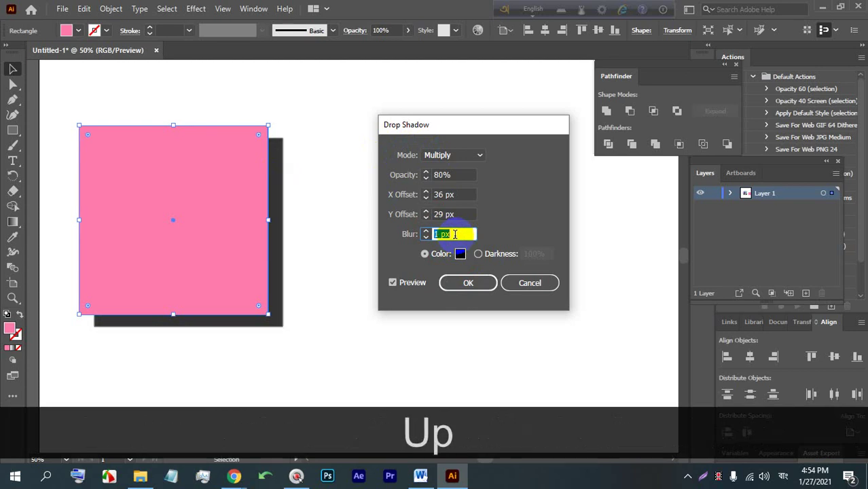
{"action": "key", "text": "Up"}
{"action": "key", "text": "Up"}
{"action": "key", "text": "Up"}
{"action": "key", "text": "Up"}
{"action": "key", "text": "Up"}
{"action": "key", "text": "Up"}
{"action": "key", "text": "Up"}
{"action": "key", "text": "Up"}
{"action": "key", "text": "Up"}
{"action": "key", "text": "Up"}
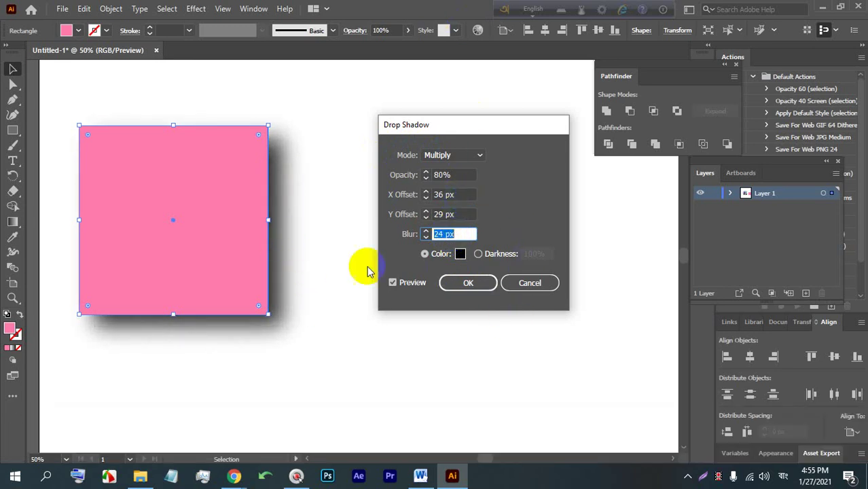
Change the drop shadow's colour to blue (#2412D8).
{"action": "left_click", "coordinate": [453, 261]}
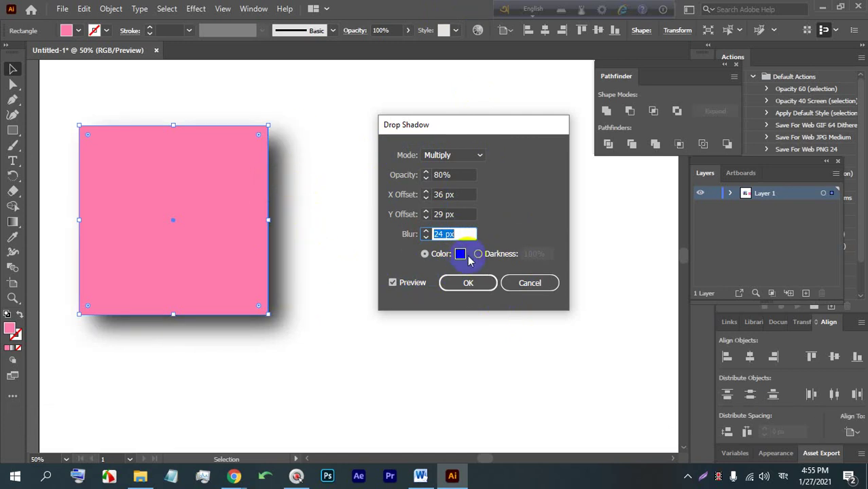
{"action": "left_click", "coordinate": [461, 257]}
{"action": "left_click", "coordinate": [449, 203]}
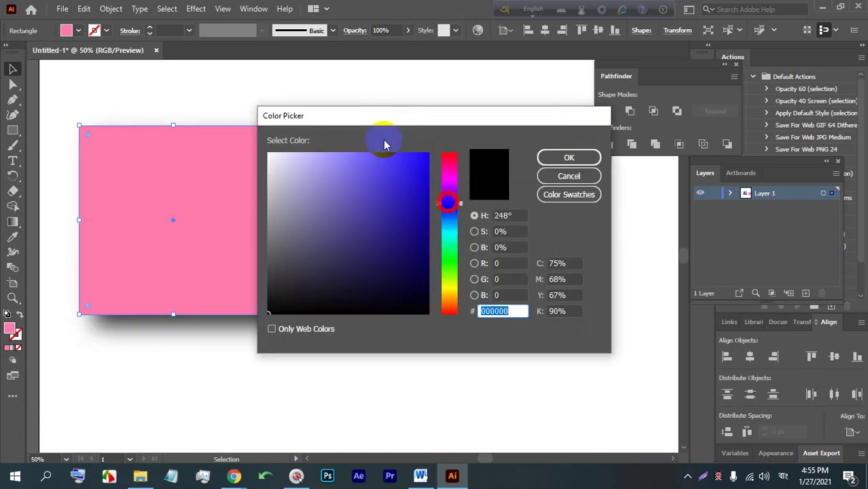
{"action": "left_click_drag", "start_coordinate": [369, 125], "coordinate": [558, 114]}
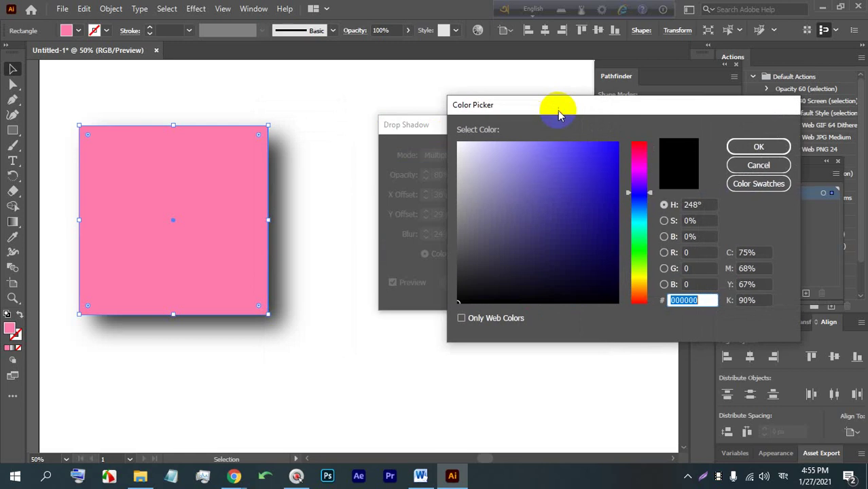
{"action": "left_click", "coordinate": [605, 166]}
{"action": "left_click", "coordinate": [758, 147]}
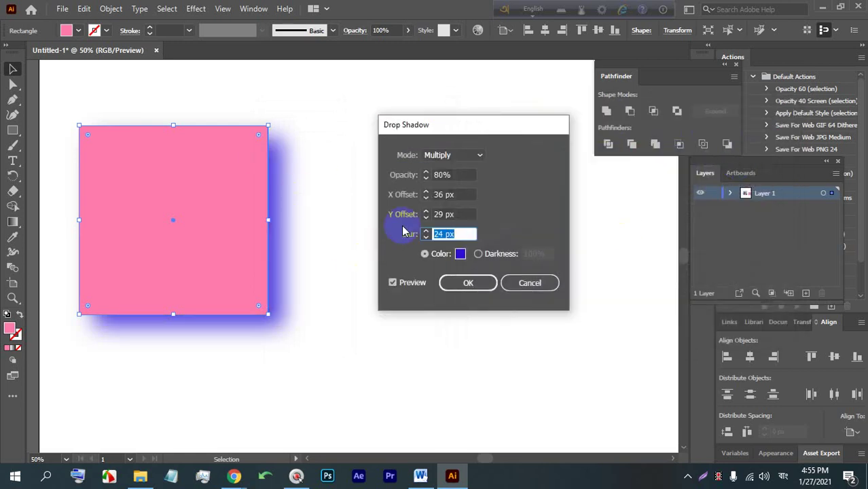
Set the drop shadow's colour back to black.
{"action": "left_click", "coordinate": [461, 255]}
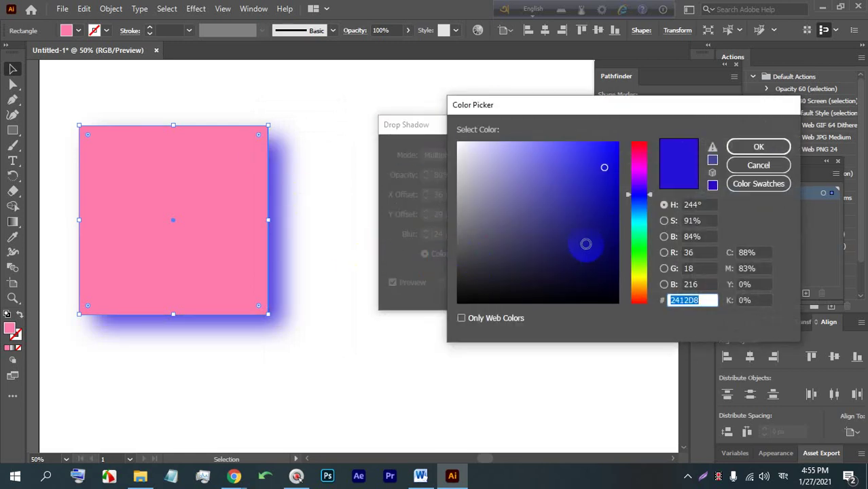
{"action": "left_click", "coordinate": [524, 303]}
{"action": "left_click", "coordinate": [766, 147]}
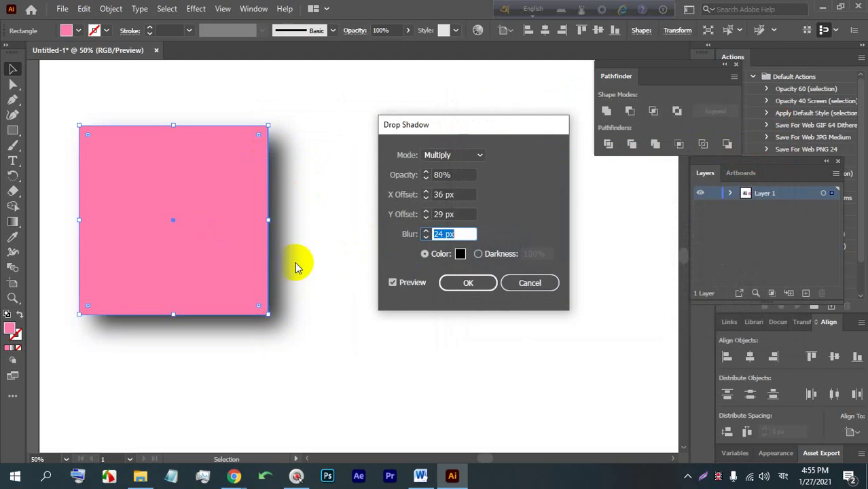
Try the Darkness option, return to Color, then apply the drop shadow and deselect the square.
{"action": "left_click", "coordinate": [478, 253]}
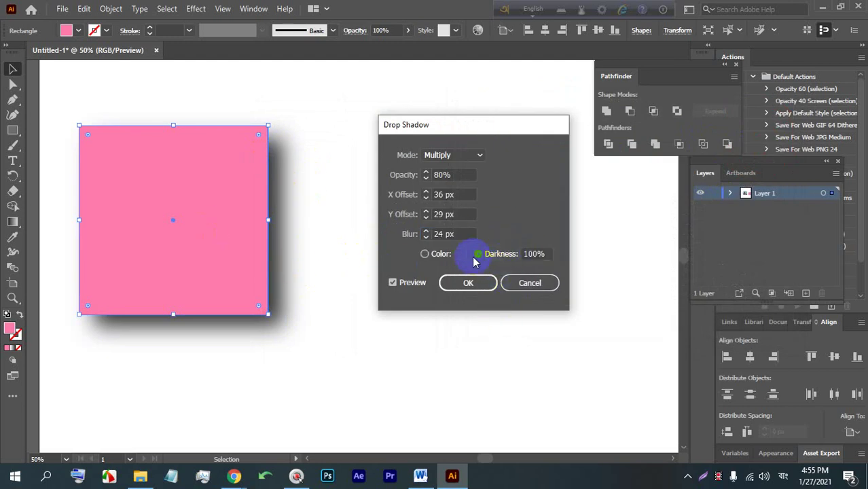
{"action": "left_click", "coordinate": [425, 253]}
{"action": "left_click", "coordinate": [470, 282]}
{"action": "left_click", "coordinate": [436, 252]}
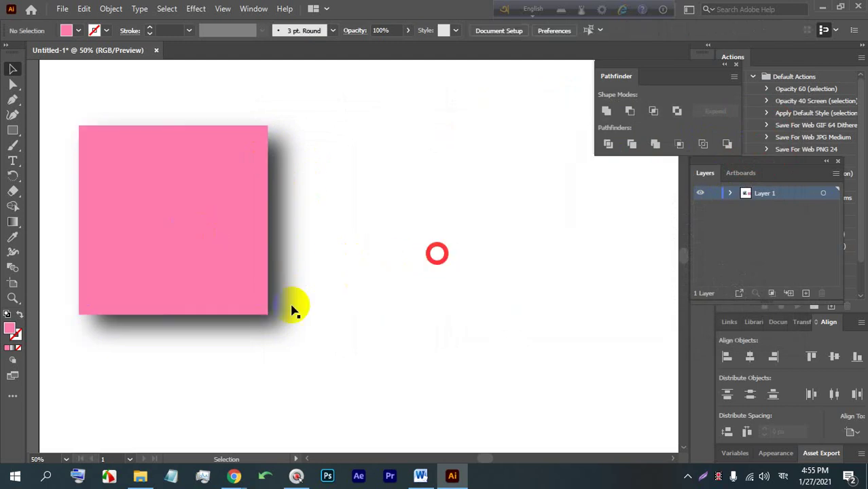
Move the shadowed square across the artboard and scale it down slightly to show the shadow following it.
{"action": "left_click_drag", "start_coordinate": [198, 267], "coordinate": [364, 267]}
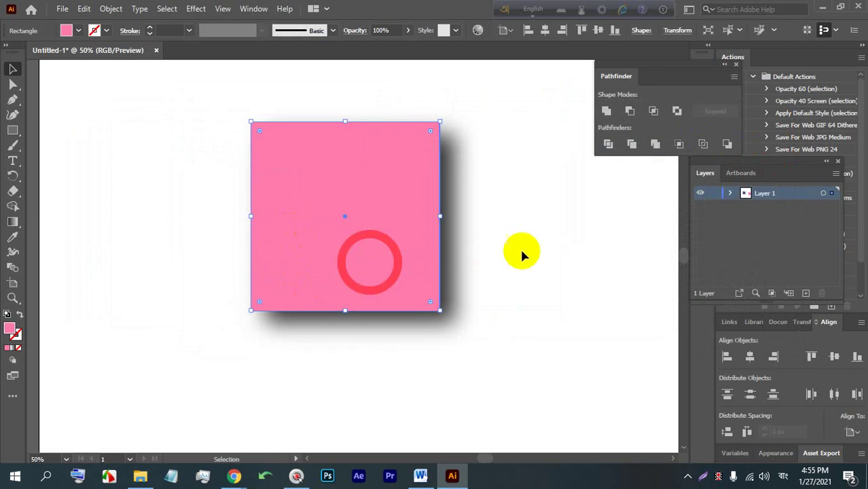
{"action": "left_click", "coordinate": [486, 254]}
{"action": "scroll", "coordinate": [451, 244], "scroll_direction": "down", "scroll_amount": 3, "text": "alt"}
{"action": "scroll", "coordinate": [466, 256], "scroll_direction": "up", "scroll_amount": 3, "text": "alt"}
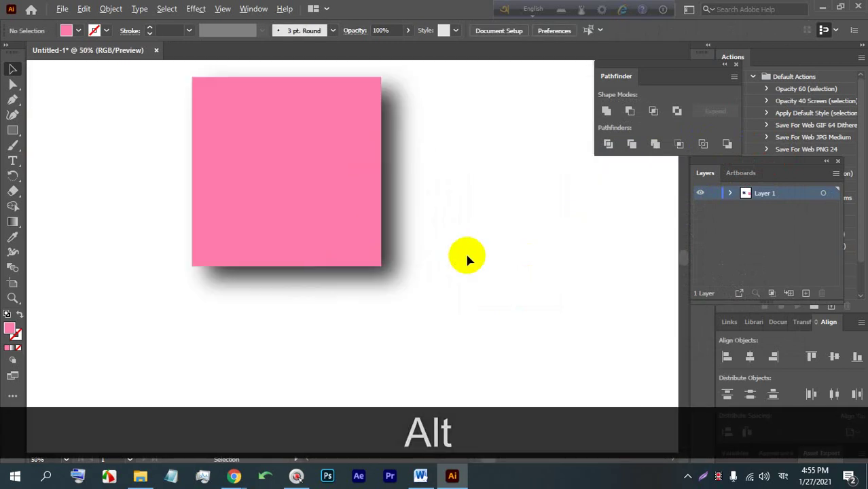
{"action": "left_click", "coordinate": [300, 175]}
{"action": "left_click_drag", "start_coordinate": [288, 90], "coordinate": [271, 114]}
{"action": "left_click", "coordinate": [414, 145]}
{"action": "left_click_drag", "start_coordinate": [363, 192], "coordinate": [333, 188]}
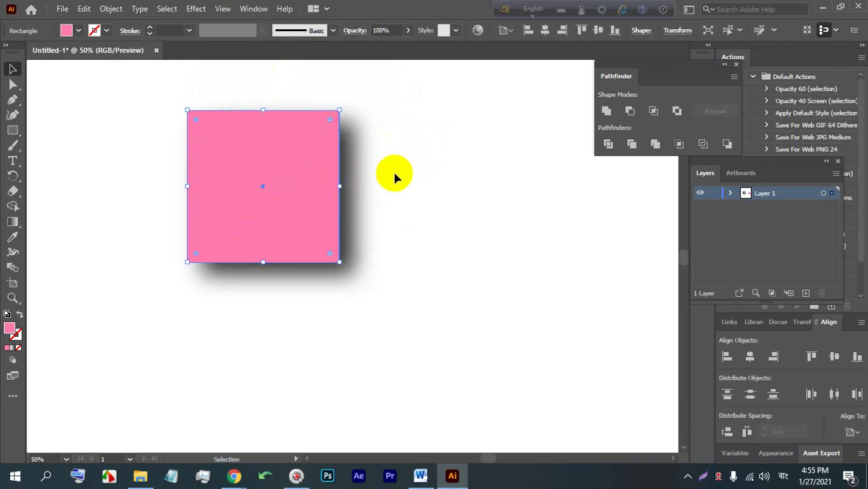
Undo the square's resizing, moves and drop shadow, and shift the plain square fully into view.
{"action": "key", "text": "ctrl+z"}
{"action": "key", "text": "ctrl+z"}
{"action": "key", "text": "ctrl+z"}
{"action": "key", "text": "ctrl+z"}
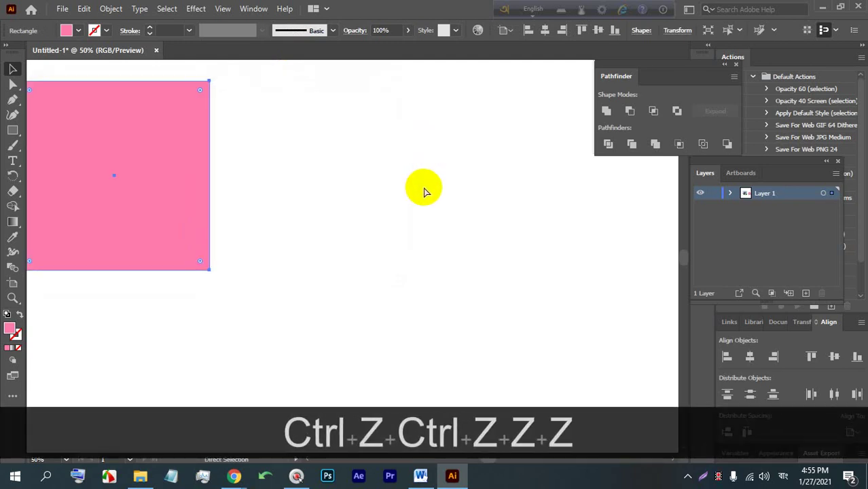
{"action": "left_click_drag", "start_coordinate": [186, 197], "coordinate": [209, 200]}
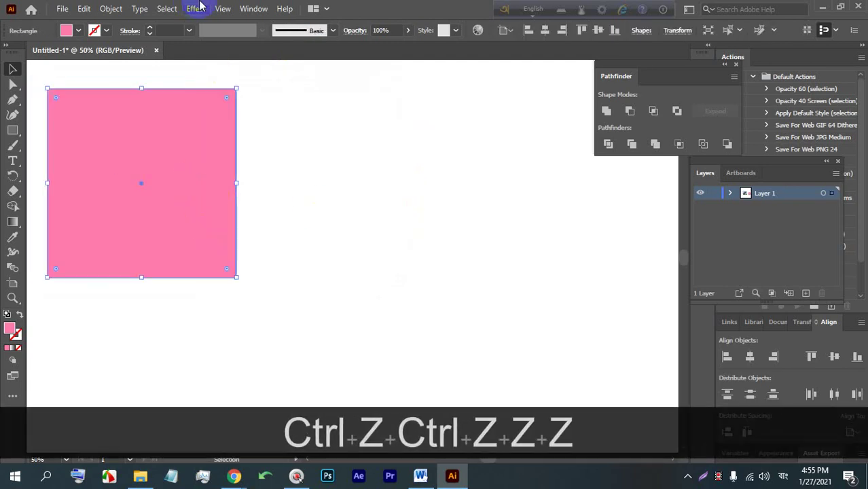
Try the Feather effect on the square with a 52 px radius and discard it.
{"action": "left_click", "coordinate": [196, 9]}
{"action": "mouse_move", "coordinate": [245, 154]}
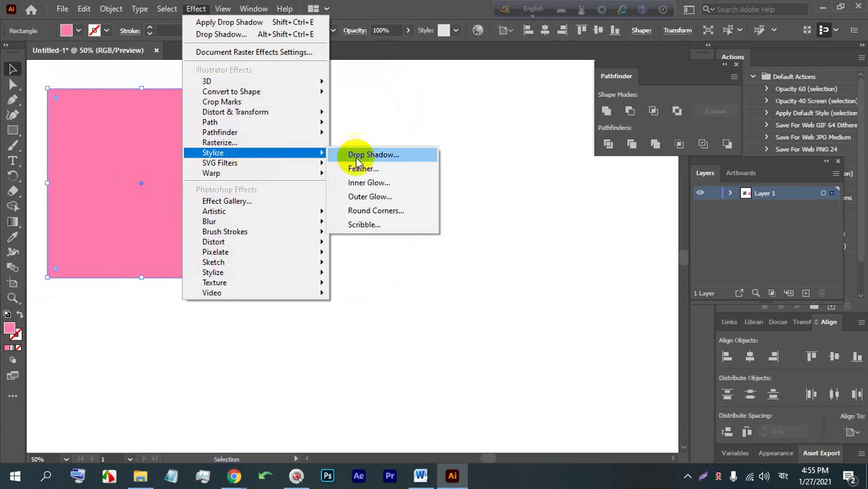
{"action": "left_click", "coordinate": [364, 170]}
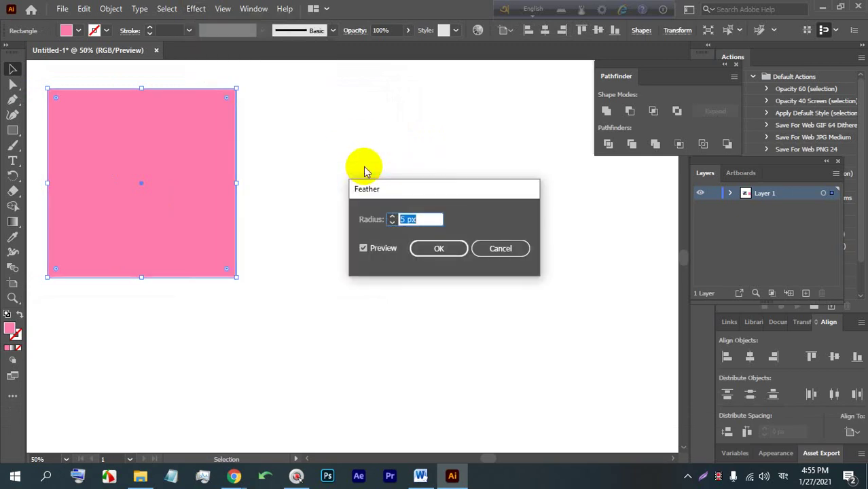
{"action": "left_click", "coordinate": [394, 216]}
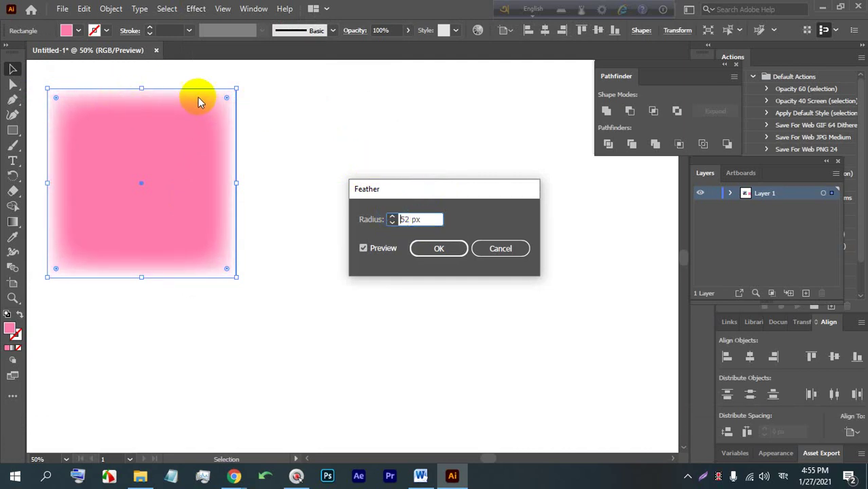
{"action": "left_click", "coordinate": [494, 249]}
Start an Inner Glow effect on the square with Normal mode and a near-black glow colour (#060611).
{"action": "left_click", "coordinate": [196, 8]}
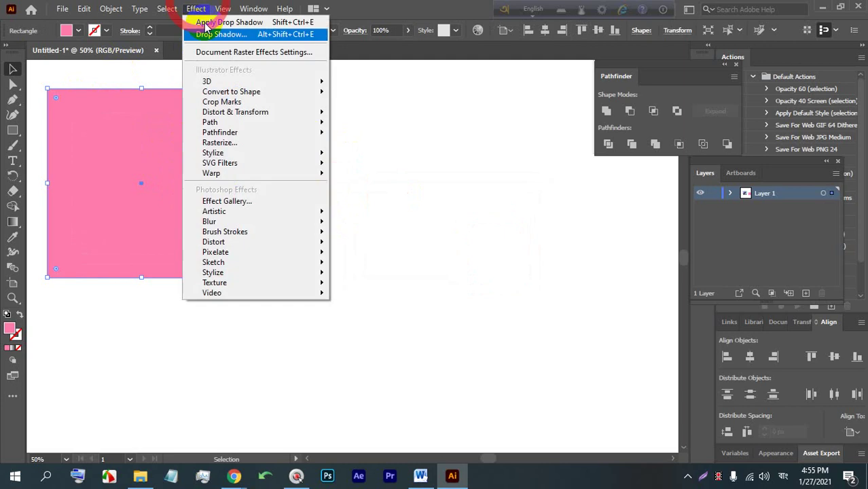
{"action": "mouse_move", "coordinate": [257, 170]}
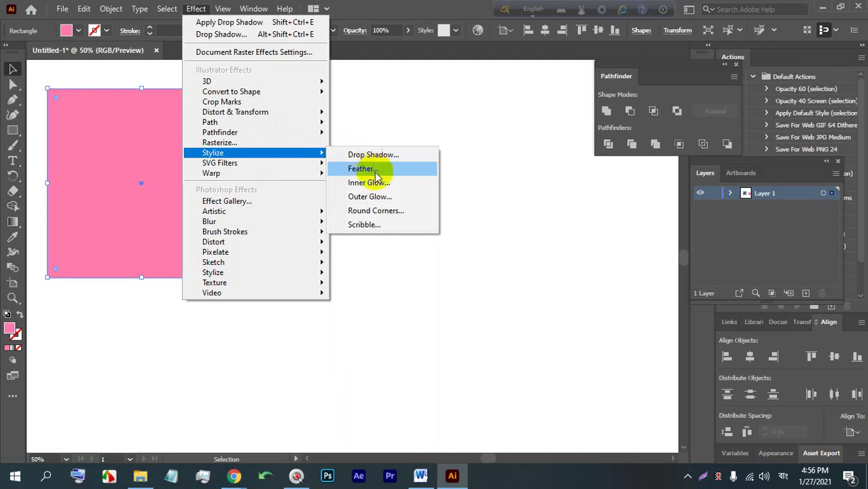
{"action": "left_click", "coordinate": [368, 183]}
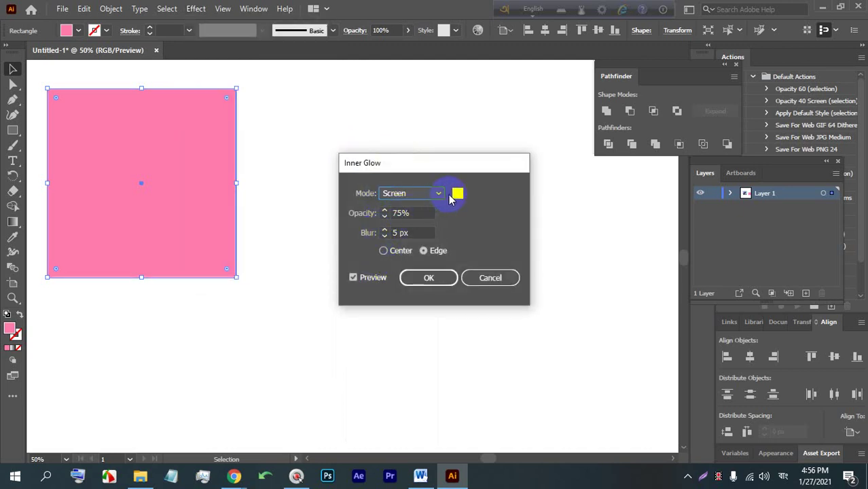
{"action": "left_click", "coordinate": [433, 196]}
{"action": "left_click", "coordinate": [422, 203]}
{"action": "left_click", "coordinate": [409, 213]}
{"action": "left_click", "coordinate": [457, 197]}
{"action": "left_click", "coordinate": [495, 279]}
{"action": "left_click", "coordinate": [560, 293]}
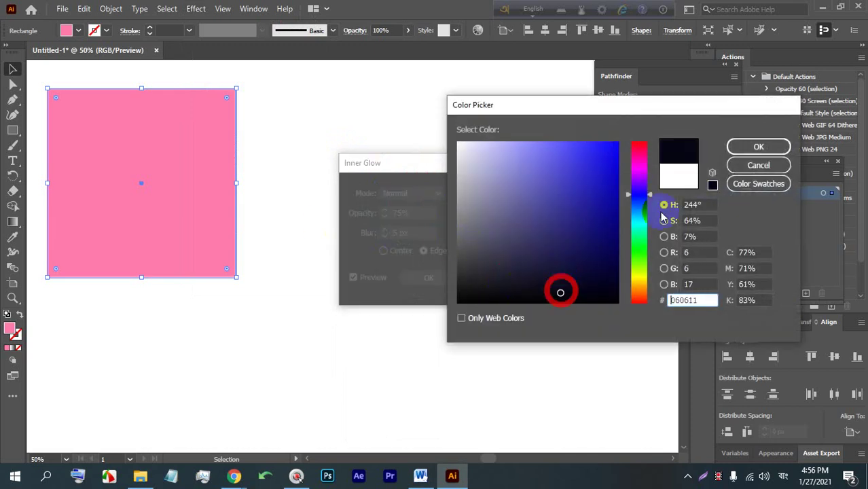
{"action": "left_click", "coordinate": [745, 143]}
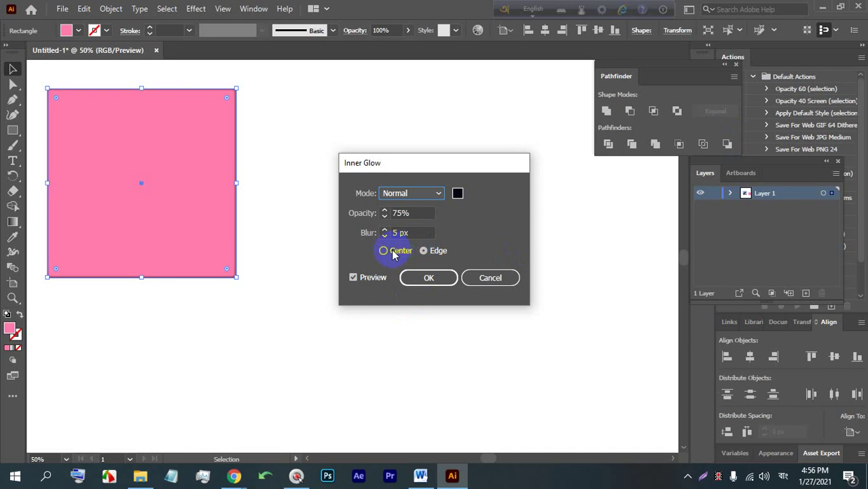
Increase the inner glow's blur to 77 px so the dark edge spreads inward.
{"action": "left_click", "coordinate": [403, 233]}
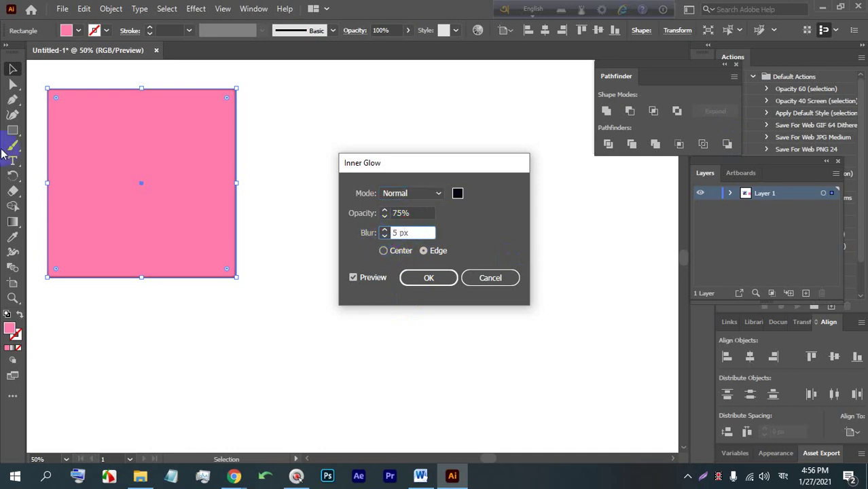
{"action": "key", "text": "Up"}
{"action": "key", "text": "Up"}
{"action": "key", "text": "Up"}
{"action": "key", "text": "Up"}
{"action": "key", "text": "Up"}
{"action": "key", "text": "Up"}
{"action": "key", "text": "Up"}
{"action": "key", "text": "Up"}
{"action": "key", "text": "Up"}
{"action": "key", "text": "Up"}
{"action": "key", "text": "Up"}
{"action": "key", "text": "Up"}
{"action": "key", "text": "Up"}
{"action": "key", "text": "Up"}
{"action": "key", "text": "Up"}
{"action": "key", "text": "Up"}
{"action": "key", "text": "Up"}
{"action": "key", "text": "Up"}
{"action": "key", "text": "Up"}
{"action": "key", "text": "Up"}
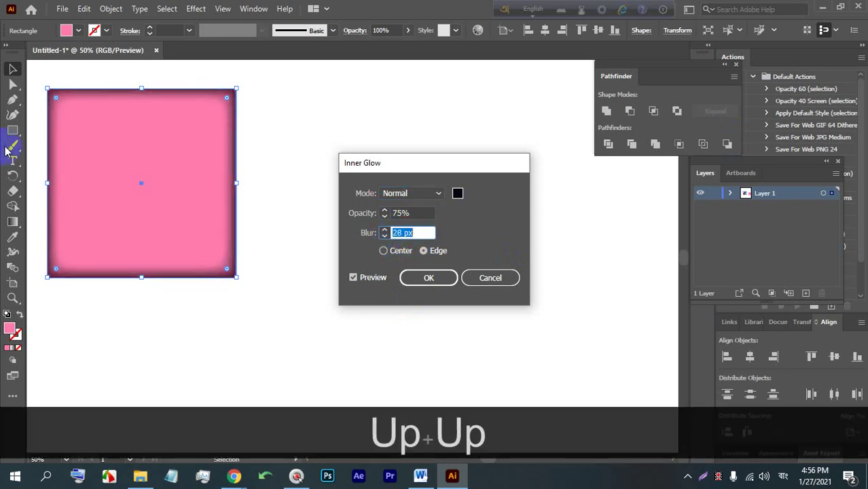
{"action": "key", "text": "Up"}
{"action": "key", "text": "Up"}
{"action": "key", "text": "Up"}
{"action": "key", "text": "Up"}
{"action": "key", "text": "Up"}
{"action": "key", "text": "Up"}
{"action": "key", "text": "Up"}
{"action": "key", "text": "Up"}
{"action": "key", "text": "Up"}
{"action": "key", "text": "Up"}
{"action": "key", "text": "Up"}
{"action": "key", "text": "Up"}
{"action": "key", "text": "Up"}
{"action": "key", "text": "Up"}
{"action": "key", "text": "Up"}
{"action": "key", "text": "Up"}
{"action": "key", "text": "Up"}
{"action": "key", "text": "Up"}
{"action": "key", "text": "Up"}
{"action": "key", "text": "Up"}
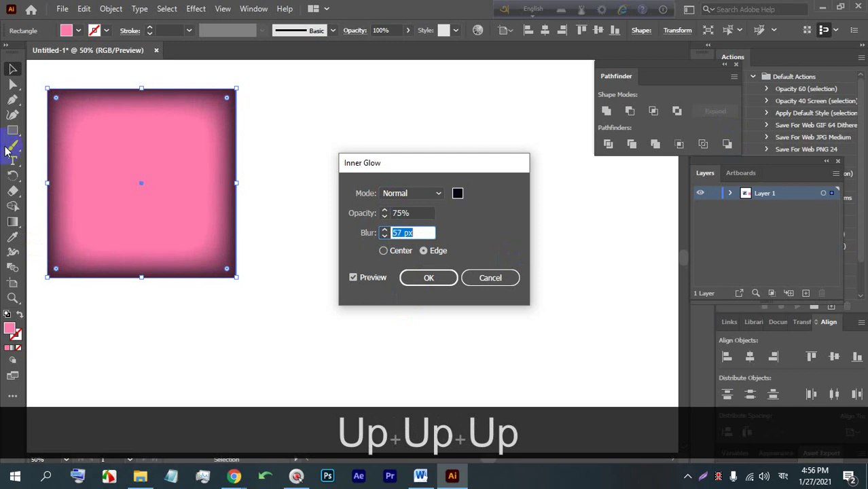
{"action": "key", "text": "Down"}
{"action": "key", "text": "Up"}
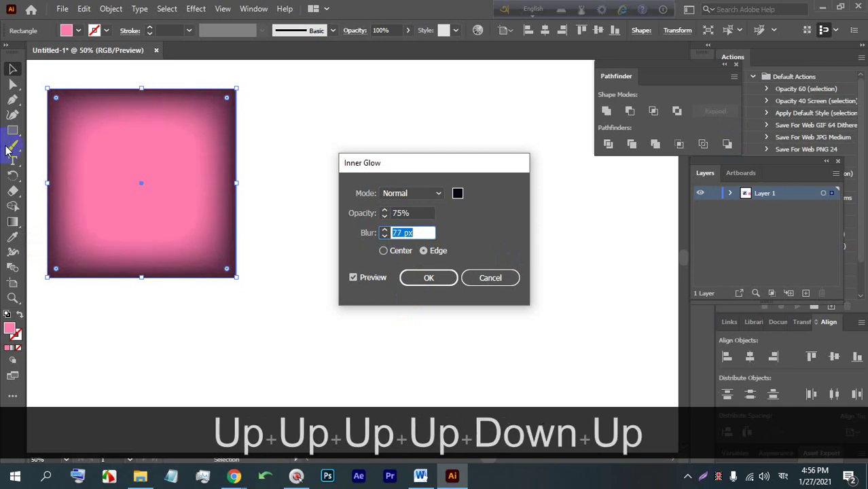
Vary the inner glow's blur and bring it down to 67 px.
{"action": "key", "text": "Up"}
{"action": "key", "text": "Up"}
{"action": "key", "text": "Up"}
{"action": "key", "text": "Up"}
{"action": "key", "text": "Up"}
{"action": "key", "text": "Up"}
{"action": "key", "text": "Up"}
{"action": "key", "text": "Up"}
{"action": "key", "text": "Down"}
{"action": "key", "text": "Down"}
{"action": "key", "text": "Down"}
{"action": "key", "text": "Down"}
{"action": "key", "text": "Down"}
{"action": "key", "text": "Down"}
{"action": "key", "text": "Down"}
{"action": "key", "text": "Down"}
{"action": "key", "text": "Down"}
{"action": "key", "text": "Down"}
{"action": "key", "text": "Down"}
{"action": "key", "text": "Down"}
{"action": "key", "text": "Down"}
{"action": "key", "text": "Down"}
{"action": "key", "text": "Down"}
{"action": "key", "text": "Down"}
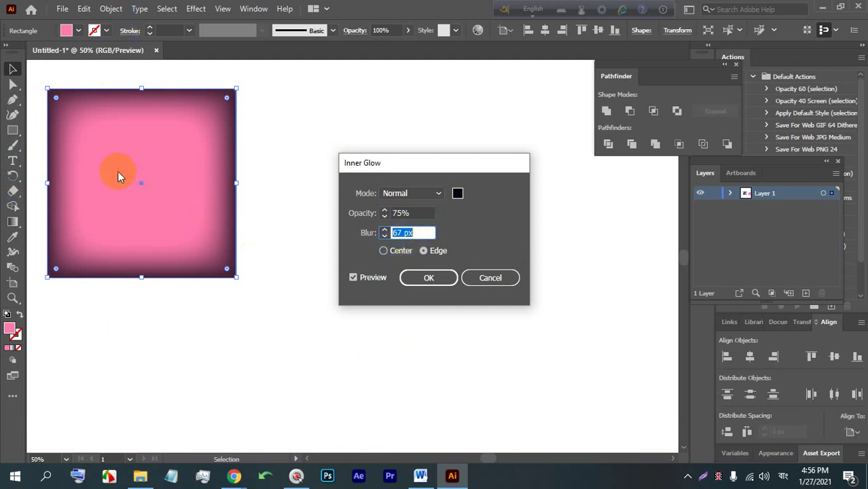
Switch the inner glow to Center and try different blur amounts, ending at 72 px.
{"action": "left_click", "coordinate": [383, 251]}
{"action": "left_click", "coordinate": [417, 215]}
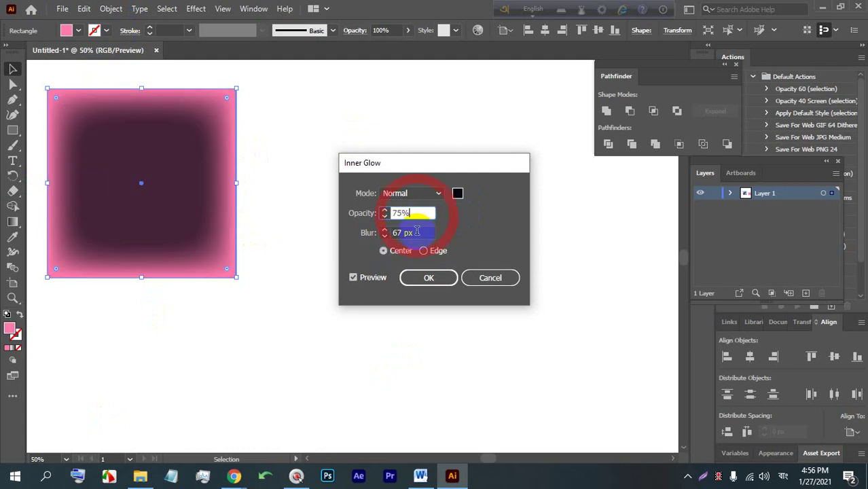
{"action": "left_click", "coordinate": [417, 232]}
{"action": "key", "text": "Down"}
{"action": "key", "text": "Down"}
{"action": "key", "text": "Down"}
{"action": "key", "text": "Down"}
{"action": "key", "text": "Down"}
{"action": "key", "text": "Down"}
{"action": "key", "text": "Down"}
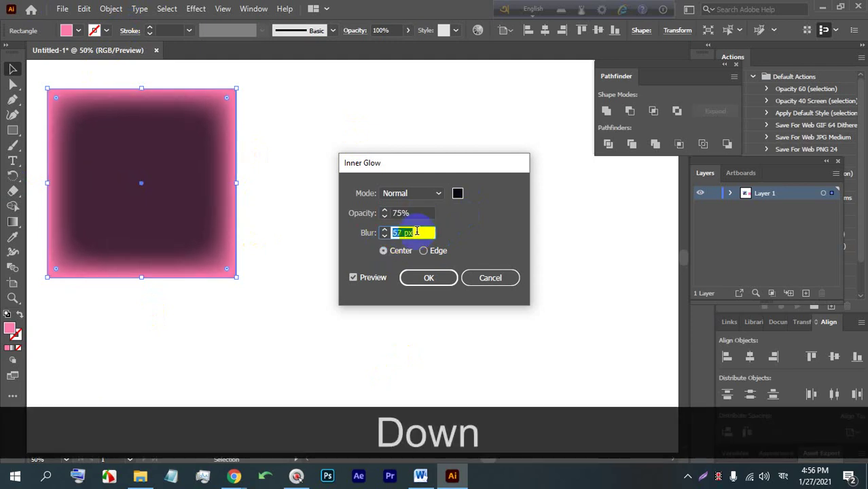
{"action": "key", "text": "Up"}
{"action": "key", "text": "Up"}
{"action": "key", "text": "Up"}
{"action": "key", "text": "Up"}
{"action": "key", "text": "Up"}
{"action": "key", "text": "Up"}
{"action": "key", "text": "Up"}
{"action": "key", "text": "Up"}
{"action": "key", "text": "Up"}
{"action": "key", "text": "Up"}
{"action": "key", "text": "Up"}
{"action": "key", "text": "Up"}
{"action": "key", "text": "Up"}
{"action": "key", "text": "Up"}
{"action": "key", "text": "Up"}
{"action": "key", "text": "Up"}
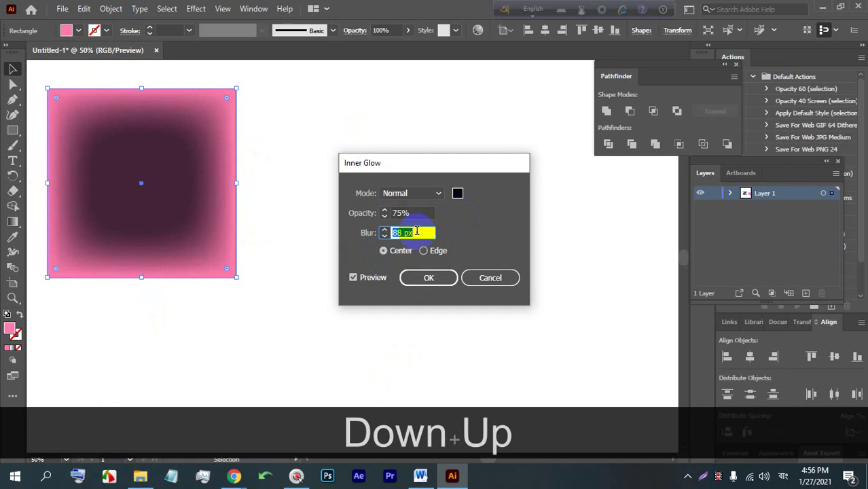
{"action": "key", "text": "Up"}
{"action": "key", "text": "Up"}
{"action": "key", "text": "Up"}
{"action": "key", "text": "Up"}
{"action": "key", "text": "Down"}
{"action": "key", "text": "Down"}
{"action": "key", "text": "Down"}
{"action": "key", "text": "Down"}
{"action": "key", "text": "Down"}
{"action": "key", "text": "Down"}
{"action": "key", "text": "Down"}
{"action": "key", "text": "Down"}
{"action": "key", "text": "Down"}
{"action": "key", "text": "Down"}
{"action": "key", "text": "Down"}
{"action": "key", "text": "Down"}
{"action": "key", "text": "Down"}
{"action": "key", "text": "Down"}
{"action": "key", "text": "Down"}
{"action": "key", "text": "Down"}
{"action": "key", "text": "Down"}
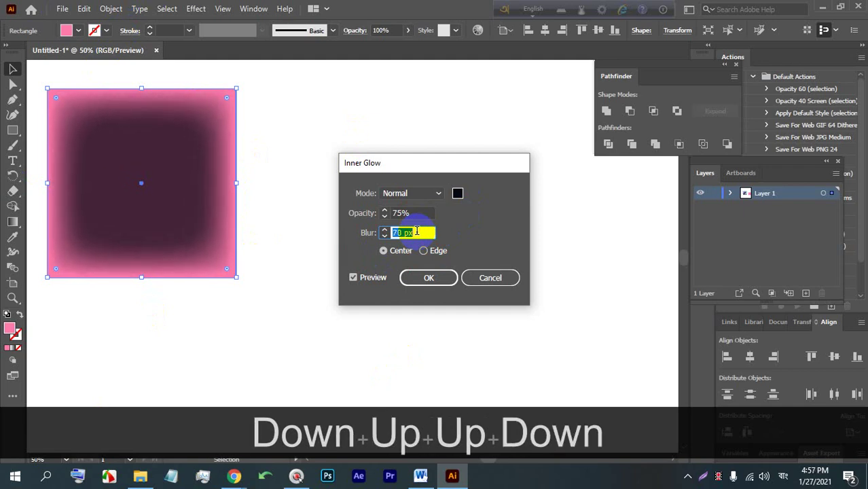
{"action": "key", "text": "Up"}
{"action": "key", "text": "Up"}
{"action": "key", "text": "Up"}
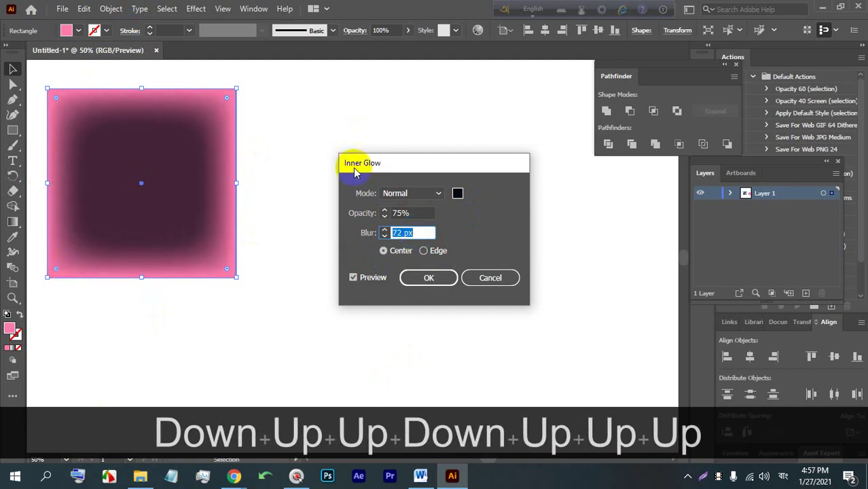
Change the inner glow's colour to a very light grey.
{"action": "left_click", "coordinate": [455, 192]}
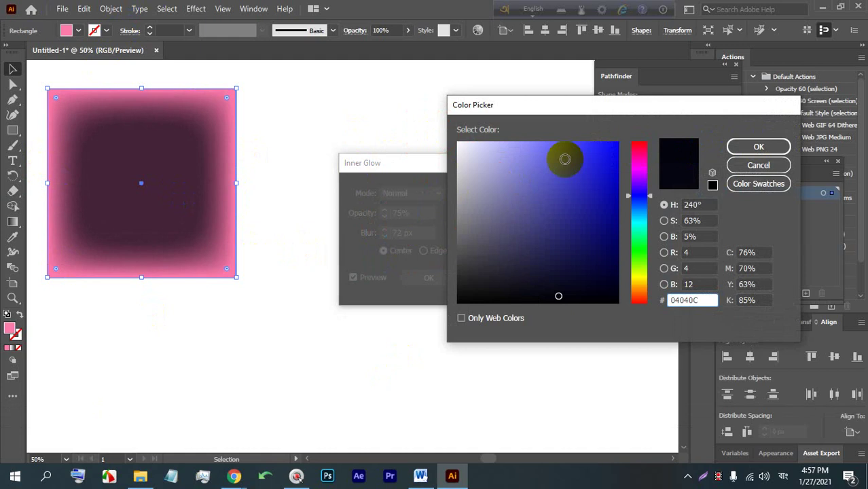
{"action": "left_click", "coordinate": [461, 149]}
{"action": "left_click", "coordinate": [751, 148]}
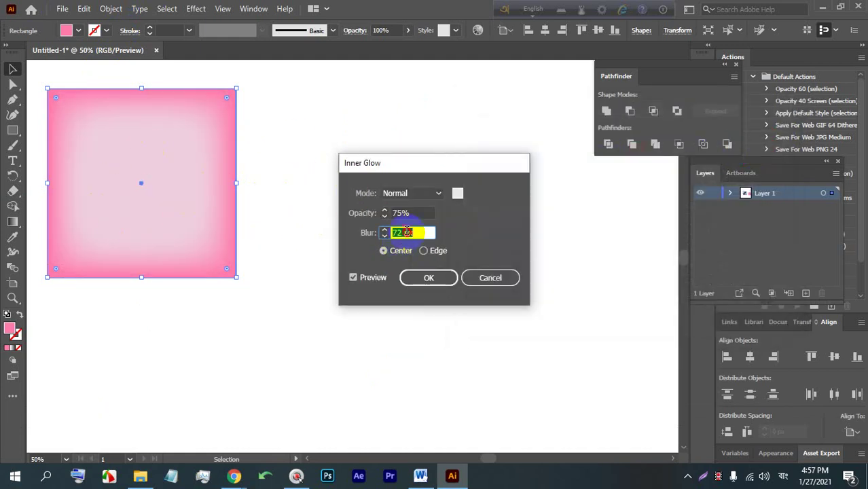
Try the light centre glow with blurs of 50 px and 86 px, and discard the Inner Glow effect.
{"action": "key", "text": "Down"}
{"action": "key", "text": "Down"}
{"action": "key", "text": "Down"}
{"action": "key", "text": "Down"}
{"action": "key", "text": "Down"}
{"action": "key", "text": "Down"}
{"action": "key", "text": "Down"}
{"action": "key", "text": "Down"}
{"action": "key", "text": "Down"}
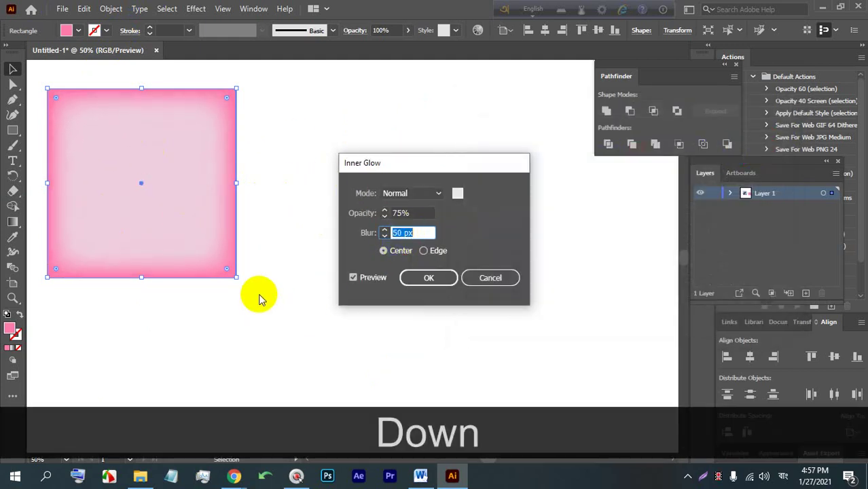
{"action": "key", "text": "Up"}
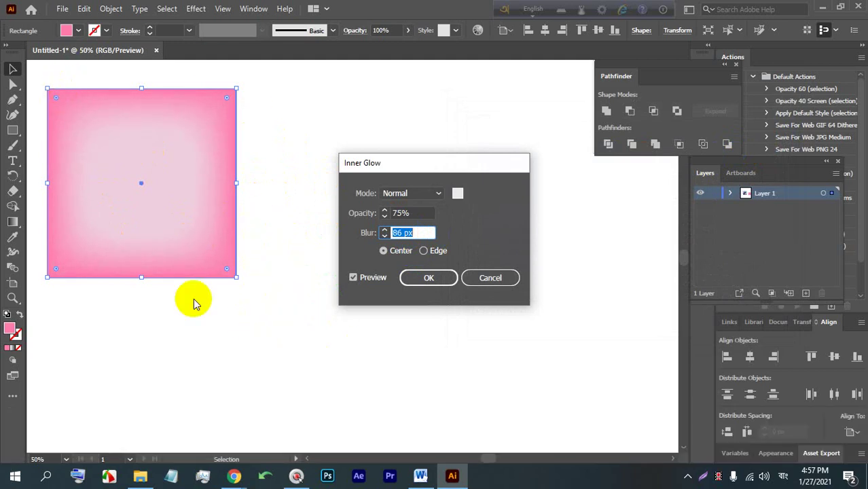
{"action": "left_click", "coordinate": [490, 277]}
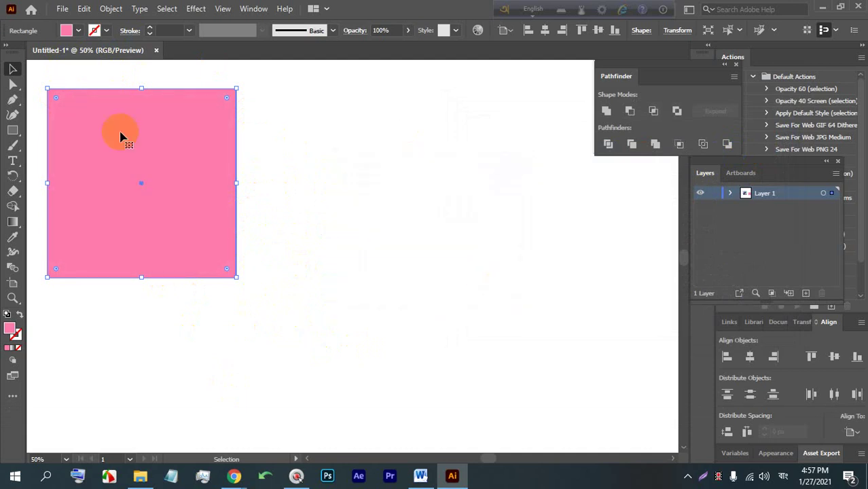
Try an Outer Glow on the pink square with a black glow colour, raising the blur to 61 px.
{"action": "left_click", "coordinate": [196, 9]}
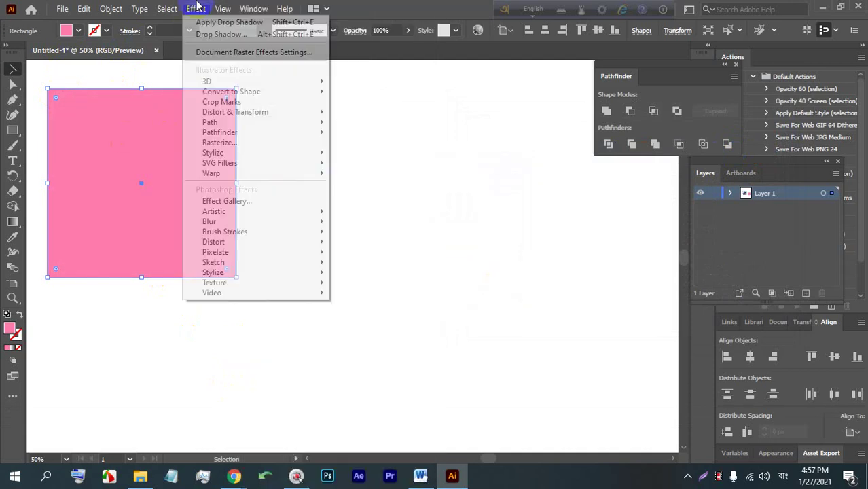
{"action": "mouse_move", "coordinate": [292, 152]}
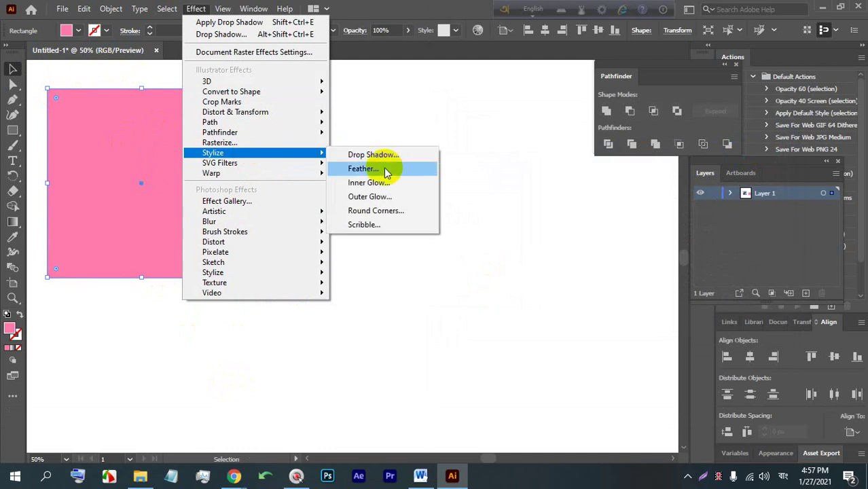
{"action": "left_click", "coordinate": [391, 196]}
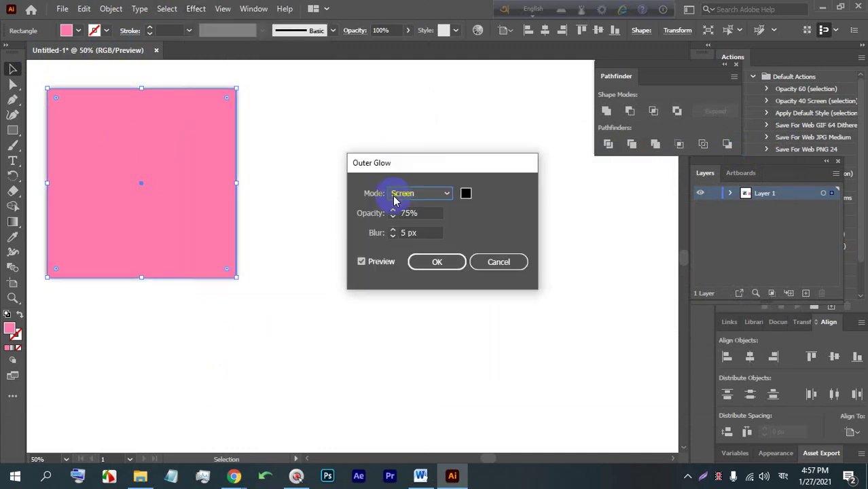
{"action": "left_click", "coordinate": [416, 233]}
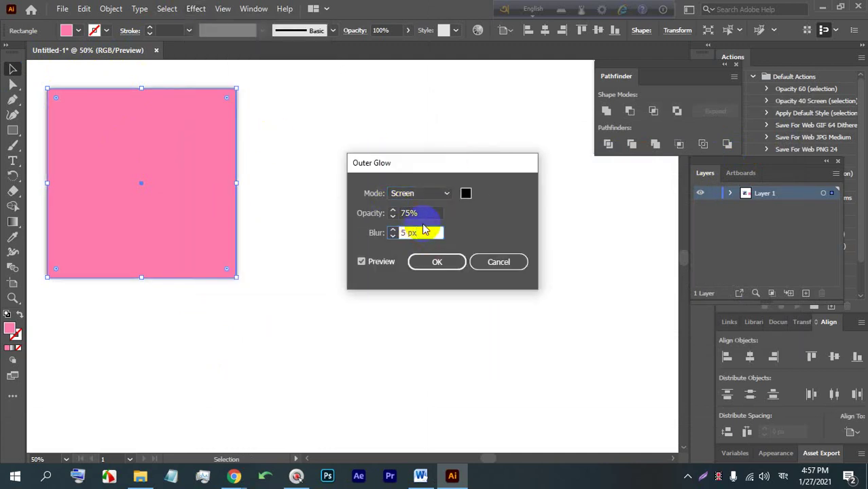
{"action": "key", "text": "Up"}
{"action": "key", "text": "Up"}
{"action": "key", "text": "Up"}
{"action": "key", "text": "Up"}
{"action": "key", "text": "Up"}
{"action": "key", "text": "Up"}
{"action": "key", "text": "Up"}
{"action": "key", "text": "Up"}
{"action": "key", "text": "Up"}
{"action": "key", "text": "Up"}
{"action": "key", "text": "Up"}
{"action": "key", "text": "Up"}
{"action": "key", "text": "Up"}
{"action": "key", "text": "Up"}
{"action": "key", "text": "Up"}
{"action": "key", "text": "Up"}
{"action": "key", "text": "Up"}
{"action": "key", "text": "Up"}
{"action": "key", "text": "Up"}
{"action": "key", "text": "Up"}
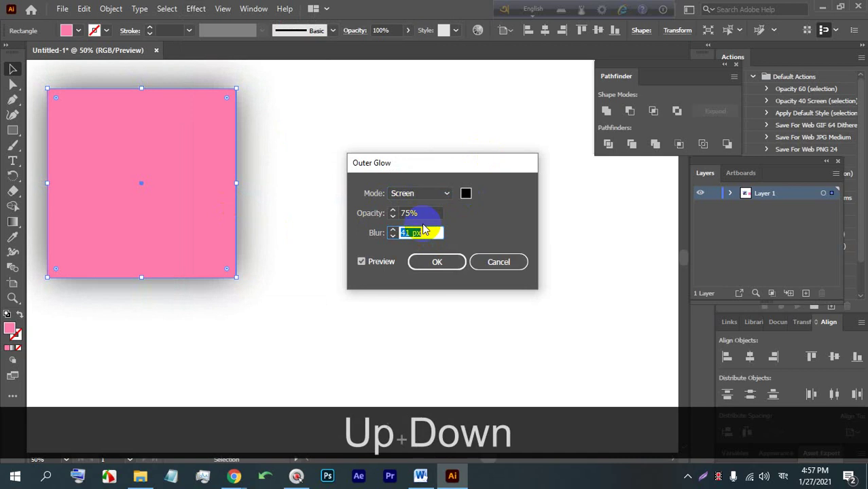
{"action": "key", "text": "Up"}
{"action": "key", "text": "Up"}
{"action": "key", "text": "Up"}
{"action": "key", "text": "Up"}
{"action": "key", "text": "Up"}
{"action": "key", "text": "Up"}
{"action": "key", "text": "Up"}
{"action": "key", "text": "Up"}
{"action": "key", "text": "Up"}
{"action": "key", "text": "Up"}
{"action": "key", "text": "Up"}
{"action": "key", "text": "Up"}
{"action": "key", "text": "Up"}
{"action": "key", "text": "Up"}
{"action": "key", "text": "Up"}
{"action": "key", "text": "Up"}
{"action": "key", "text": "Up"}
{"action": "key", "text": "Up"}
{"action": "key", "text": "Up"}
{"action": "key", "text": "Up"}
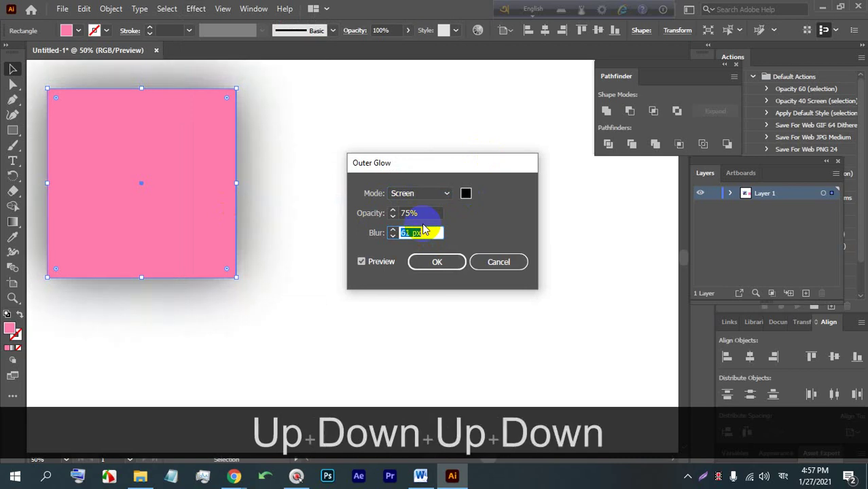
Reduce the outer glow's blur to 35 px and discard the Outer Glow effect.
{"action": "key", "text": "Down"}
{"action": "key", "text": "Down"}
{"action": "key", "text": "Down"}
{"action": "key", "text": "Down"}
{"action": "key", "text": "Down"}
{"action": "key", "text": "Down"}
{"action": "key", "text": "Down"}
{"action": "key", "text": "Down"}
{"action": "key", "text": "Down"}
{"action": "key", "text": "Down"}
{"action": "key", "text": "Down"}
{"action": "key", "text": "Down"}
{"action": "key", "text": "Down"}
{"action": "key", "text": "Down"}
{"action": "key", "text": "Down"}
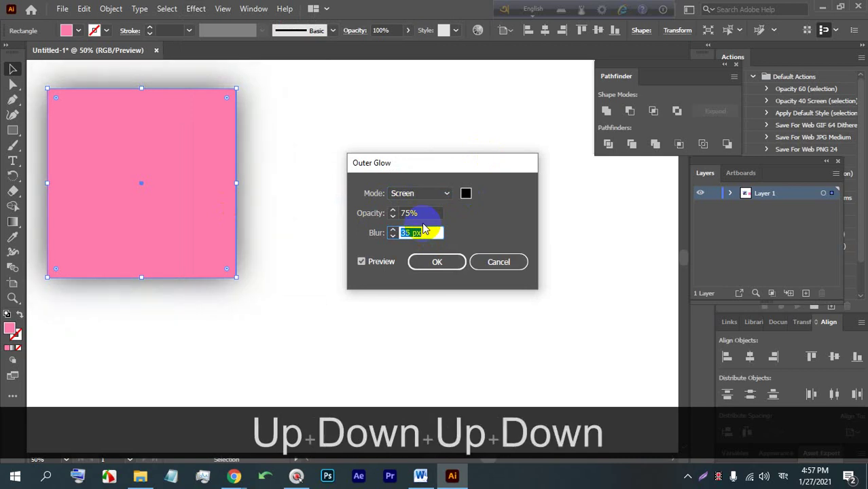
{"action": "left_click", "coordinate": [516, 264]}
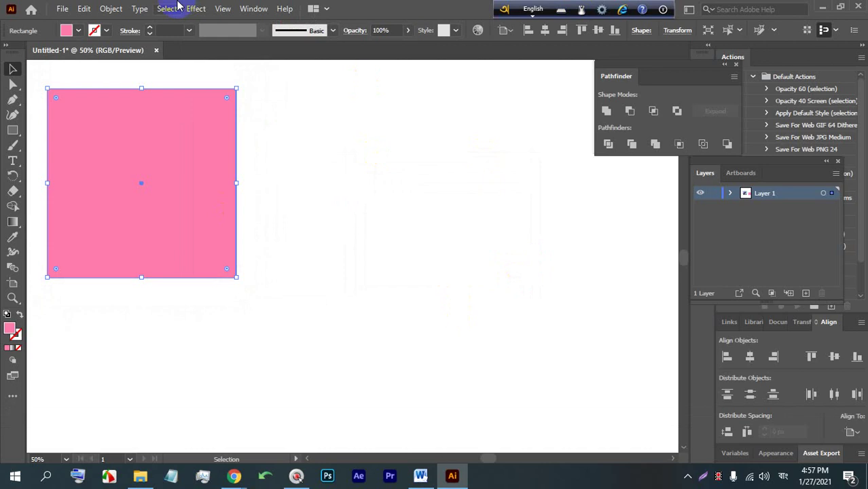
Try an Inner Glow on the pink square in Screen mode from the edge, raising the blur to 35 px.
{"action": "left_click", "coordinate": [197, 10]}
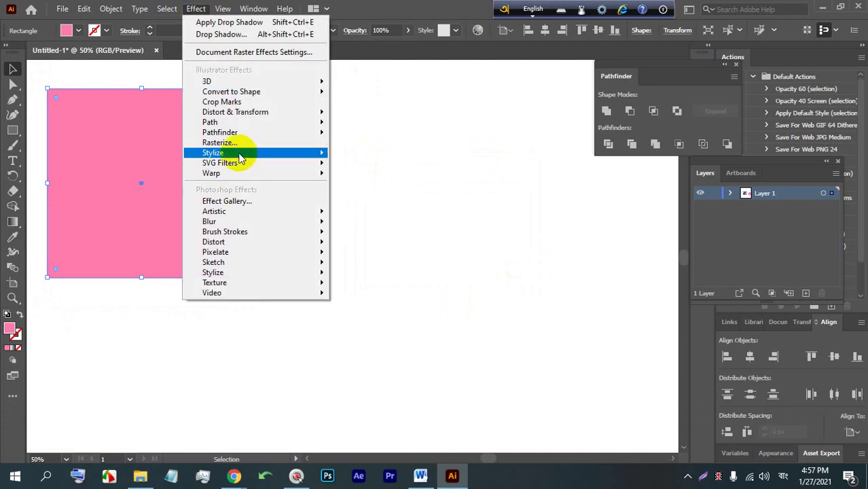
{"action": "mouse_move", "coordinate": [285, 153]}
{"action": "left_click", "coordinate": [363, 181]}
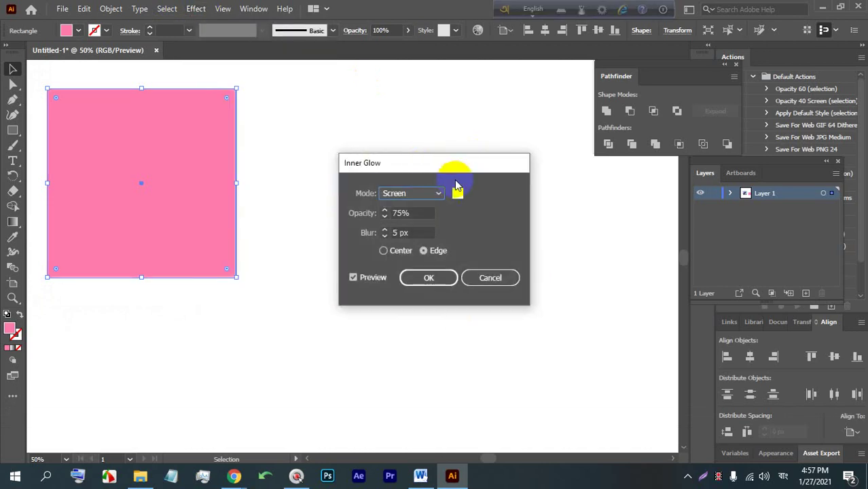
{"action": "left_click", "coordinate": [428, 194]}
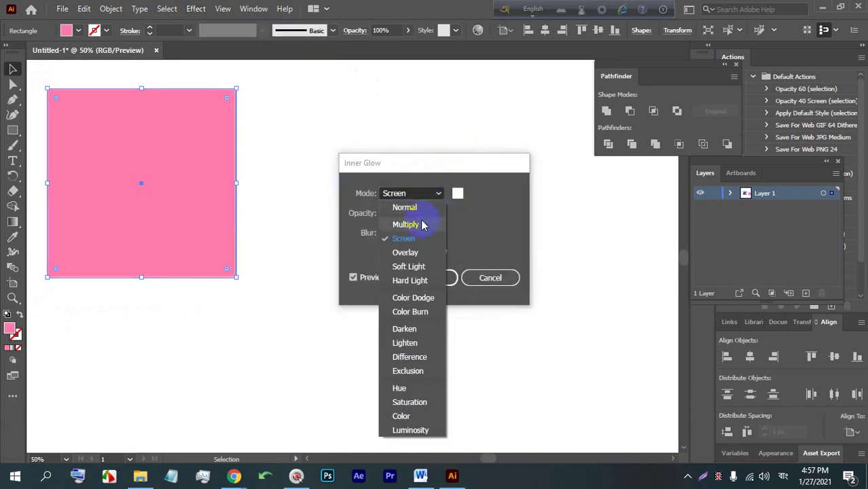
{"action": "left_click", "coordinate": [477, 241]}
{"action": "left_click", "coordinate": [409, 232]}
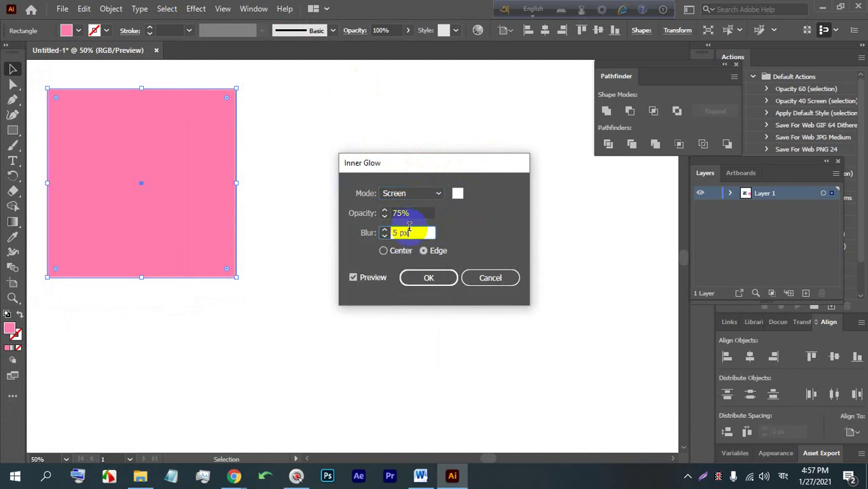
{"action": "key", "text": "Up"}
{"action": "key", "text": "Up"}
{"action": "key", "text": "Up"}
{"action": "key", "text": "Up"}
{"action": "key", "text": "Up"}
{"action": "key", "text": "Up"}
{"action": "key", "text": "Up"}
{"action": "key", "text": "Up"}
{"action": "key", "text": "Up"}
{"action": "key", "text": "Up"}
{"action": "key", "text": "Up"}
{"action": "key", "text": "Up"}
{"action": "key", "text": "Up"}
{"action": "key", "text": "Up"}
{"action": "key", "text": "Up"}
{"action": "key", "text": "Up"}
{"action": "key", "text": "Up"}
{"action": "key", "text": "Up"}
{"action": "key", "text": "Up"}
{"action": "key", "text": "Up"}
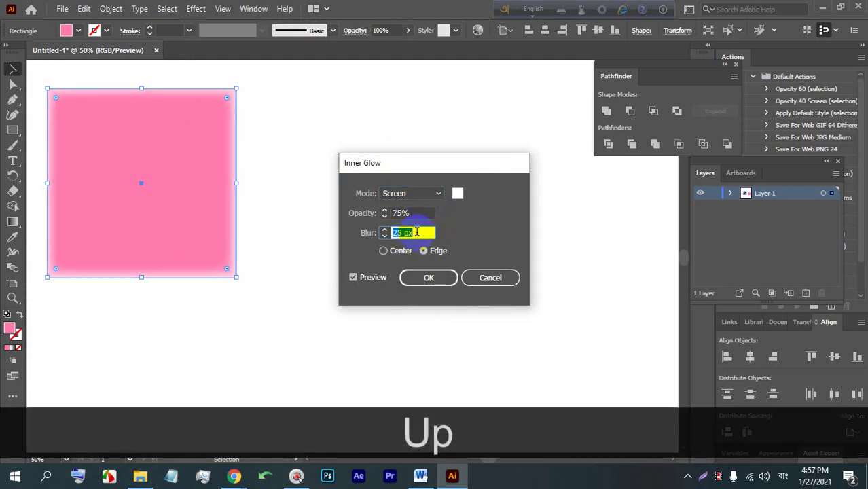
Switch the inner glow's blending mode to Multiply and bring its blur to 32 px.
{"action": "left_click", "coordinate": [427, 194]}
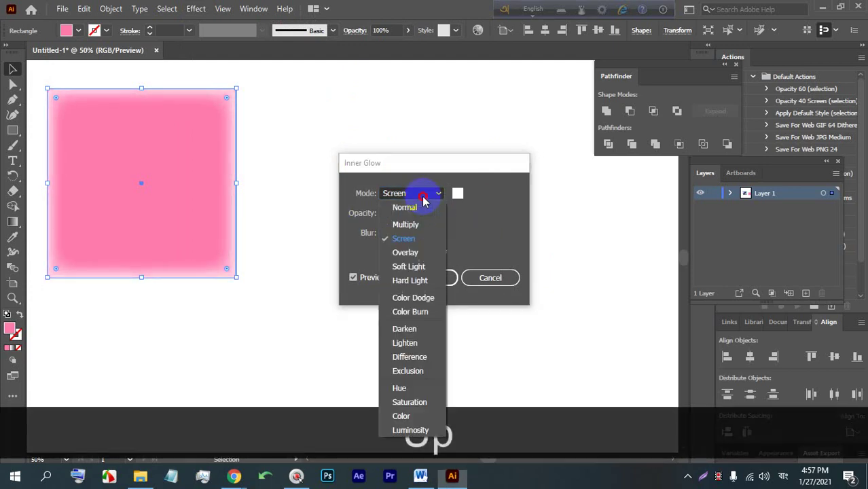
{"action": "left_click", "coordinate": [410, 225]}
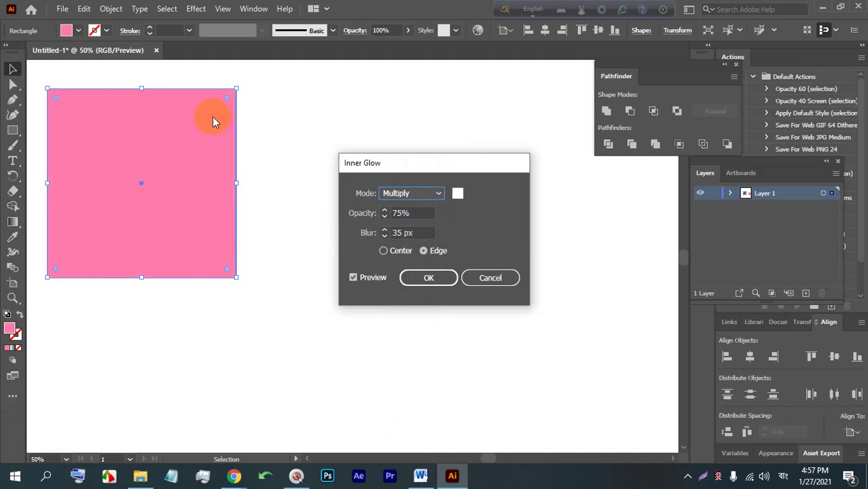
{"action": "left_click", "coordinate": [410, 230]}
{"action": "key", "text": "Up"}
{"action": "key", "text": "Up"}
{"action": "key", "text": "Up"}
{"action": "key", "text": "Up"}
{"action": "key", "text": "Up"}
{"action": "key", "text": "Up"}
{"action": "key", "text": "Up"}
{"action": "key", "text": "Up"}
{"action": "key", "text": "Up"}
{"action": "key", "text": "Up"}
{"action": "key", "text": "Up"}
{"action": "key", "text": "Up"}
{"action": "key", "text": "Up"}
{"action": "key", "text": "Up"}
{"action": "key", "text": "Up"}
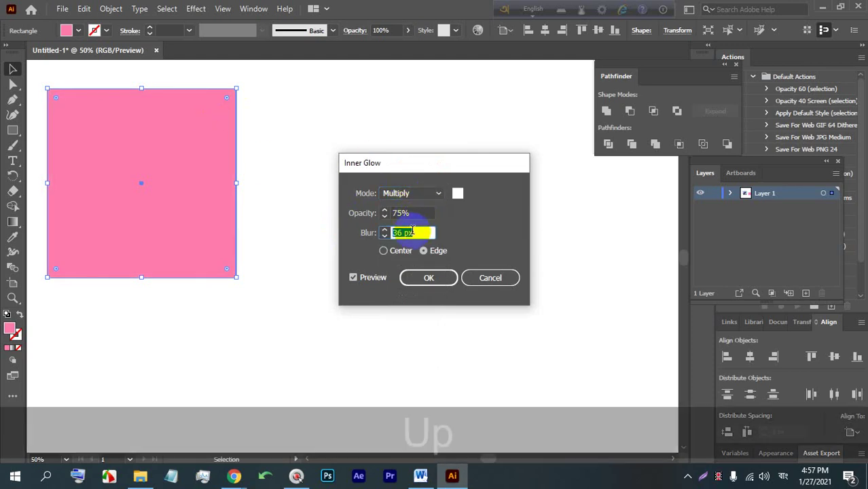
{"action": "key", "text": "Down"}
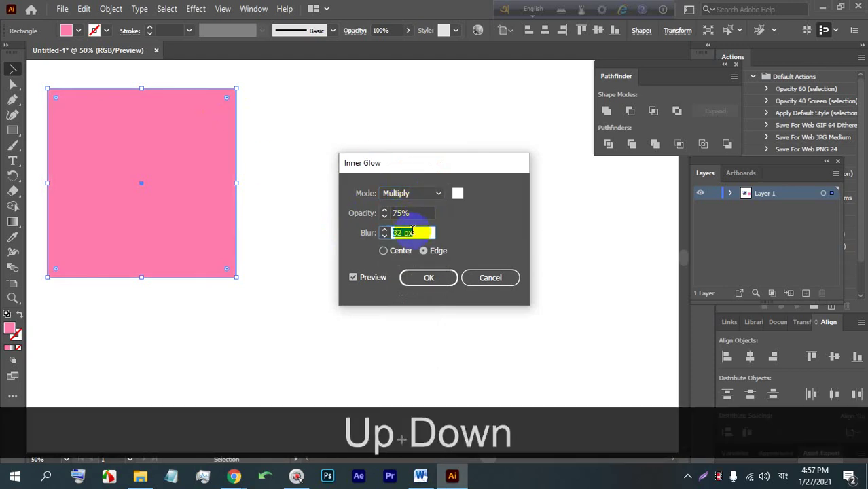
Try higher and lower opacities for the Multiply inner glow, ending at 68%.
{"action": "left_click", "coordinate": [399, 214]}
{"action": "key", "text": "Up"}
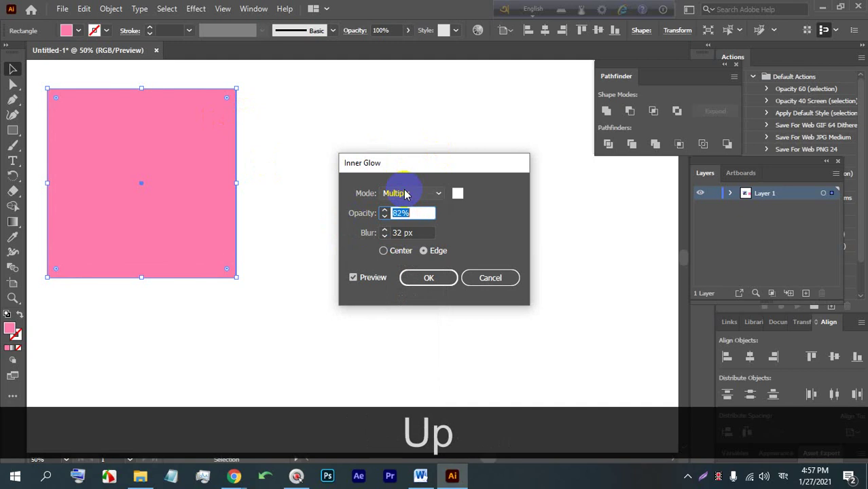
{"action": "key", "text": "Down"}
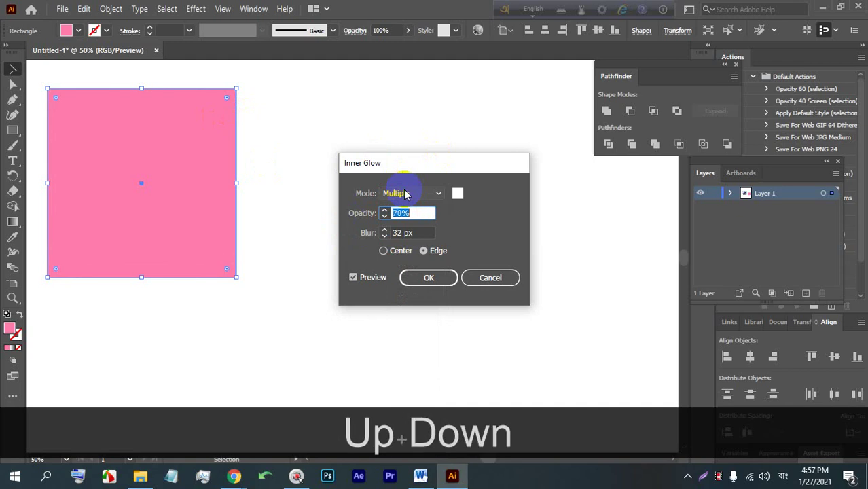
{"action": "key", "text": "Up"}
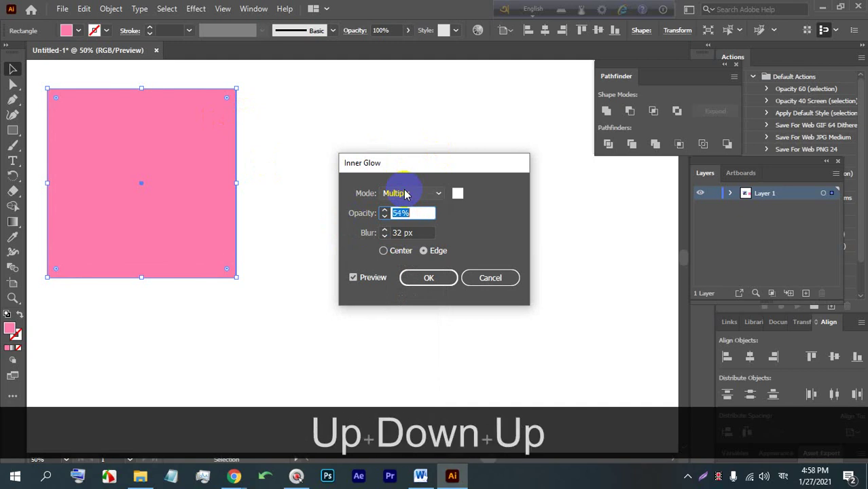
Switch the inner glow's blending mode to Normal and raise its blur to 34 px.
{"action": "left_click", "coordinate": [416, 193]}
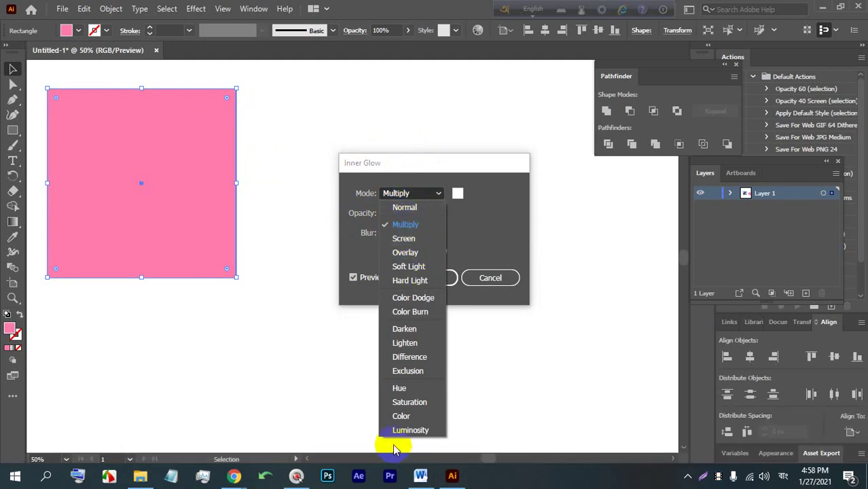
{"action": "left_click", "coordinate": [421, 207]}
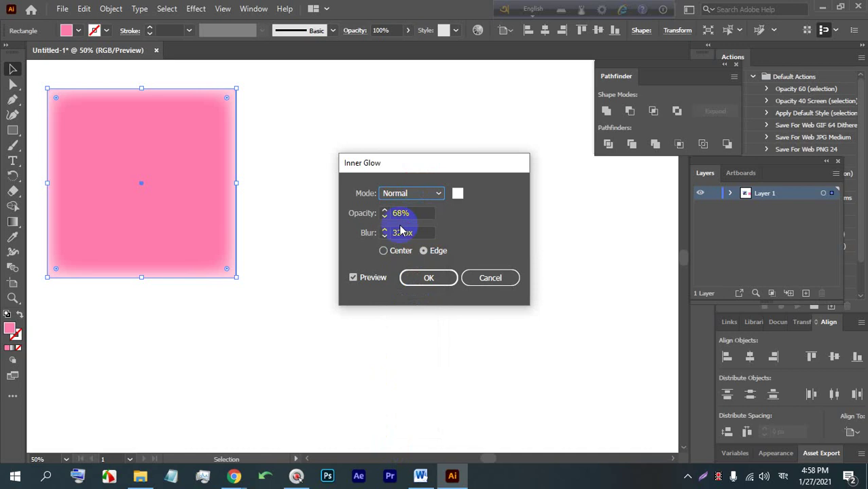
{"action": "left_click", "coordinate": [411, 232]}
{"action": "key", "text": "Up"}
{"action": "key", "text": "Up"}
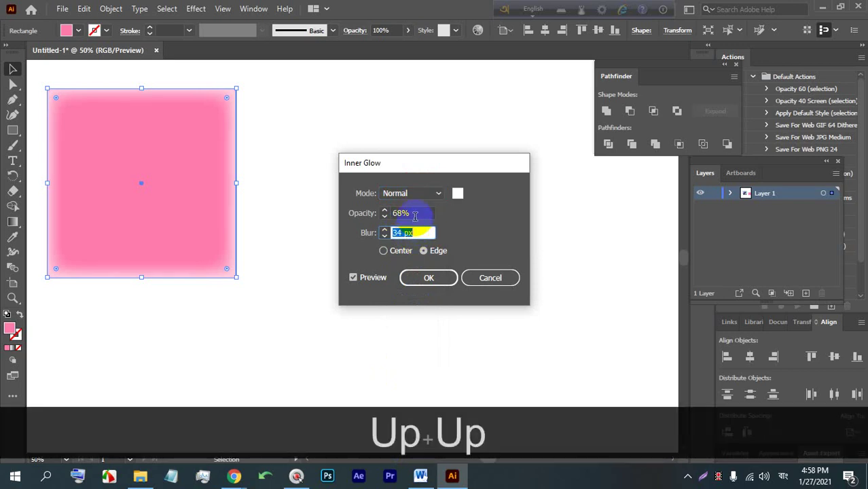
Make the inner glow start from the center and change its colour to a deep blue.
{"action": "left_click", "coordinate": [394, 249]}
{"action": "left_click", "coordinate": [457, 194]}
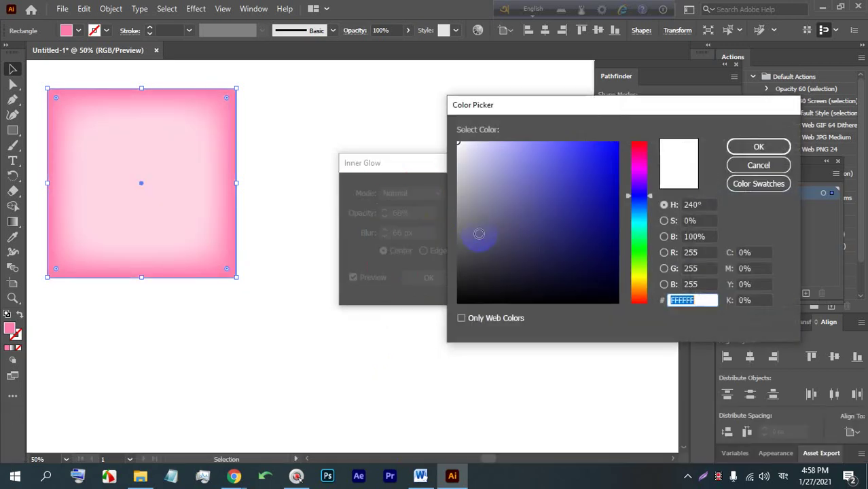
{"action": "left_click", "coordinate": [574, 193]}
{"action": "left_click", "coordinate": [606, 175]}
{"action": "left_click", "coordinate": [740, 145]}
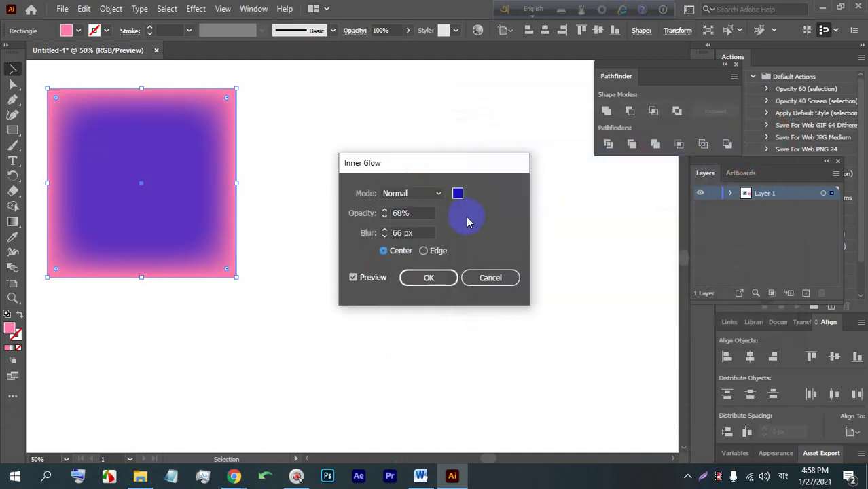
Reduce the blue center glow's blur to 65 px and discard the Inner Glow effect.
{"action": "left_click", "coordinate": [410, 232]}
{"action": "key", "text": "Down"}
{"action": "key", "text": "Right"}
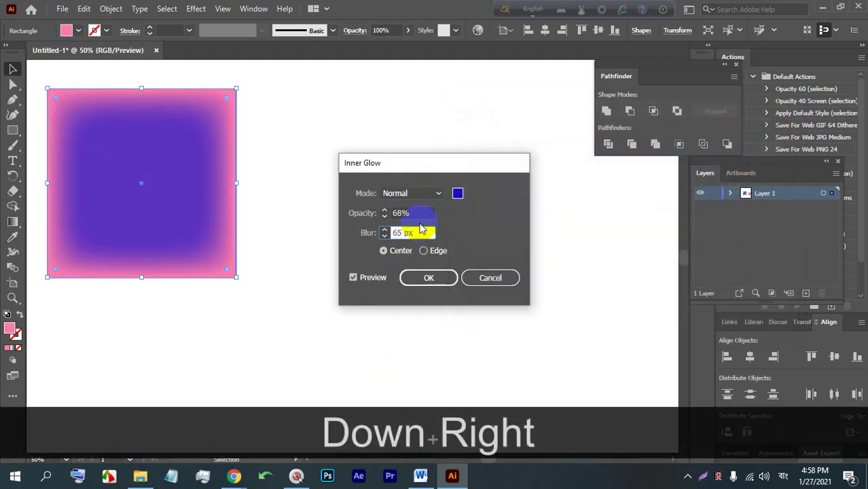
{"action": "left_click", "coordinate": [486, 277]}
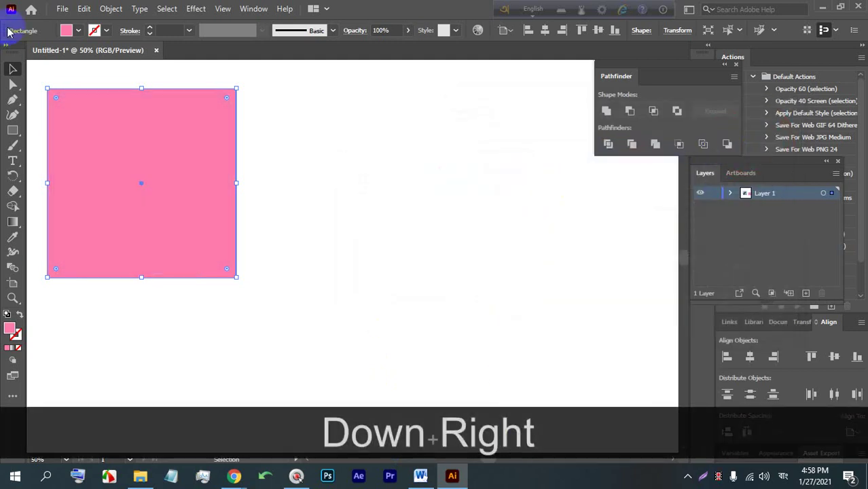
Try the SVG filters AI_Alpha_4, AI_BevelShadow_1 and AI_CoolBreeze on the pink square, and discard the filter.
{"action": "left_click", "coordinate": [325, 156]}
{"action": "left_click", "coordinate": [138, 166]}
{"action": "left_click", "coordinate": [190, 6]}
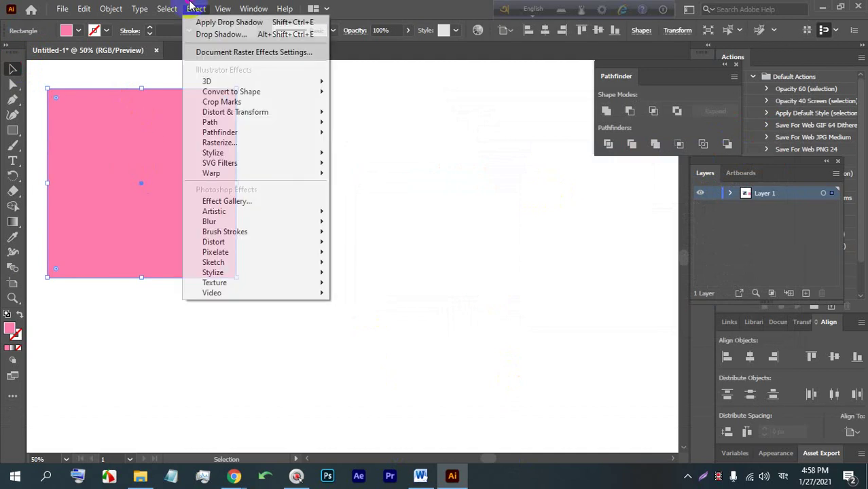
{"action": "mouse_move", "coordinate": [286, 166]}
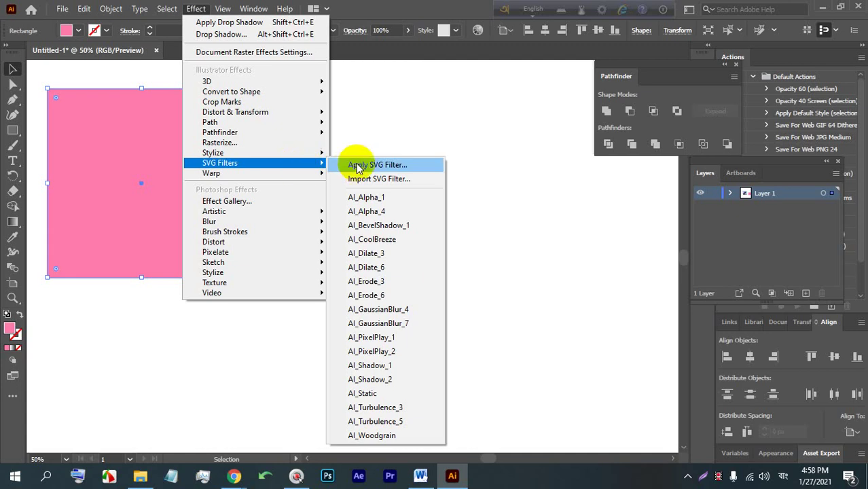
{"action": "left_click", "coordinate": [403, 166]}
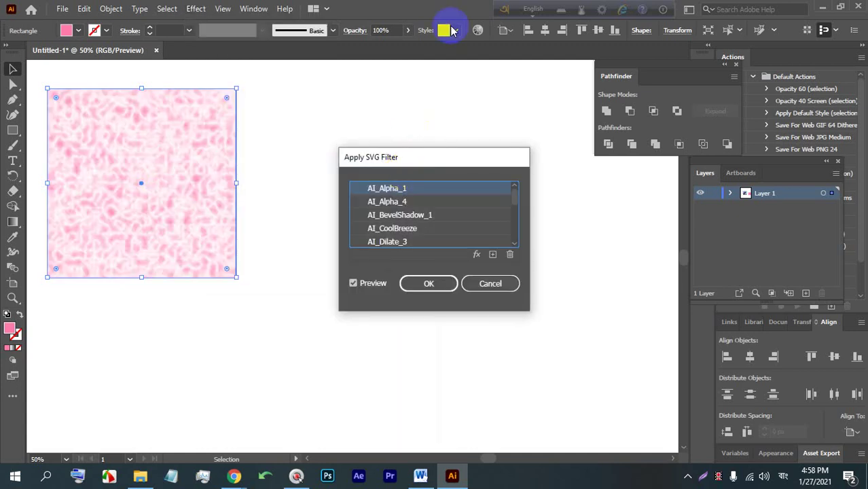
{"action": "left_click", "coordinate": [392, 201]}
{"action": "left_click", "coordinate": [396, 214]}
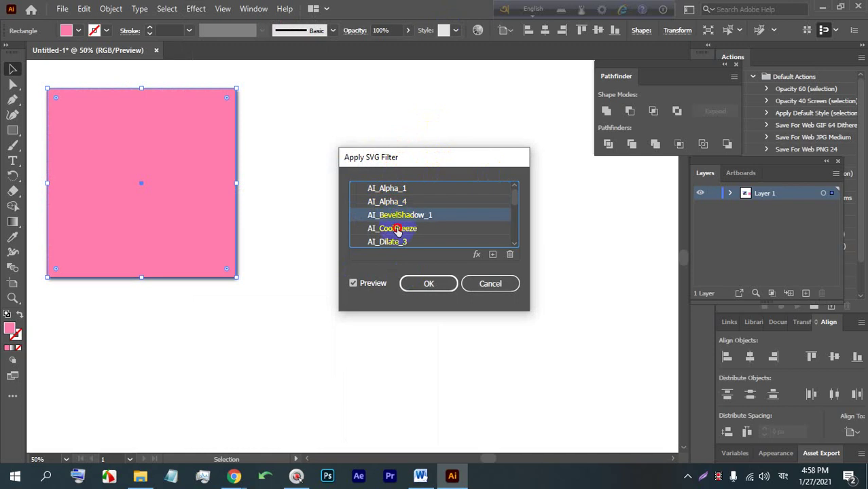
{"action": "left_click", "coordinate": [406, 228]}
{"action": "left_click", "coordinate": [495, 285]}
Start a Scribble effect on the pink square with the Childlike preset.
{"action": "left_click", "coordinate": [196, 9]}
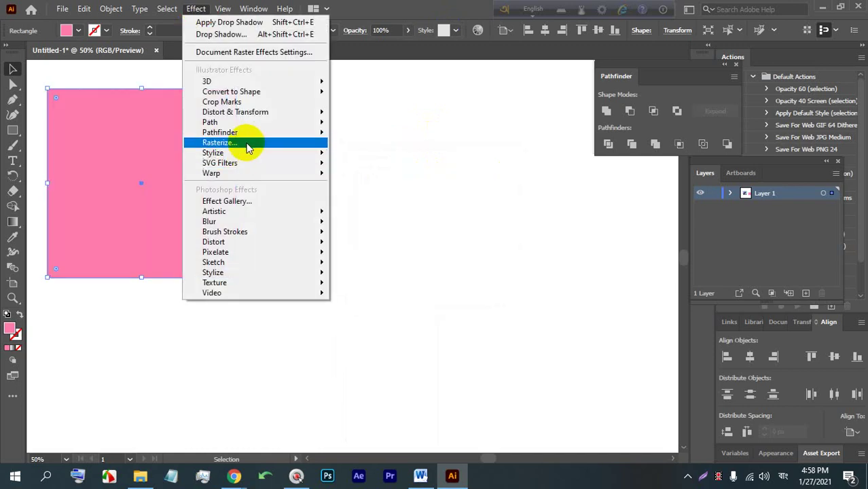
{"action": "left_click", "coordinate": [254, 152]}
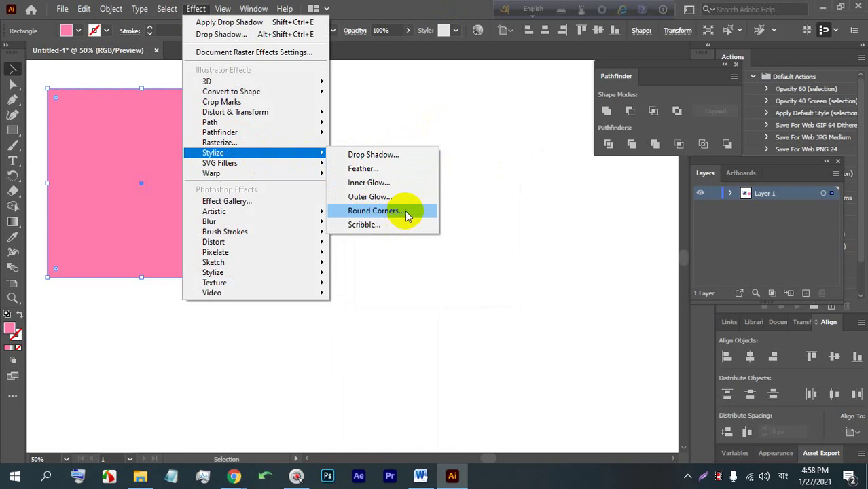
{"action": "mouse_move", "coordinate": [310, 90]}
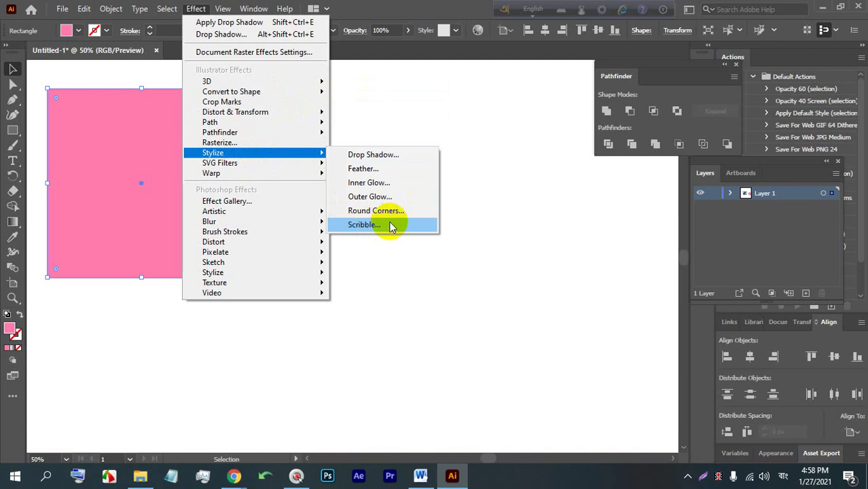
{"action": "left_click", "coordinate": [390, 225]}
{"action": "mouse_move", "coordinate": [655, 77]}
{"action": "left_mouse_down"}
{"action": "mouse_move", "coordinate": [484, 54]}
{"action": "mouse_move", "coordinate": [465, 43]}
{"action": "left_mouse_up"}
{"action": "left_click", "coordinate": [379, 77]}
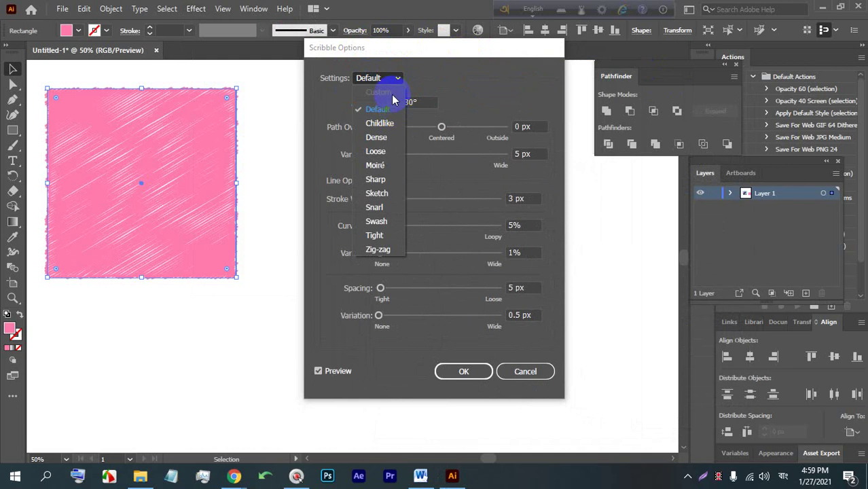
{"action": "left_click", "coordinate": [382, 123]}
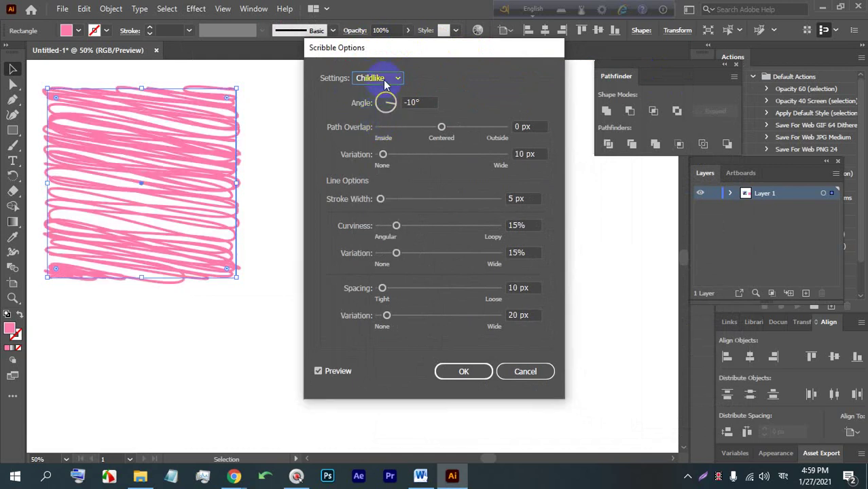
Try the Dense, Loose and Moiré presets for the square's Scribble effect.
{"action": "left_click", "coordinate": [384, 80]}
{"action": "left_click", "coordinate": [384, 140]}
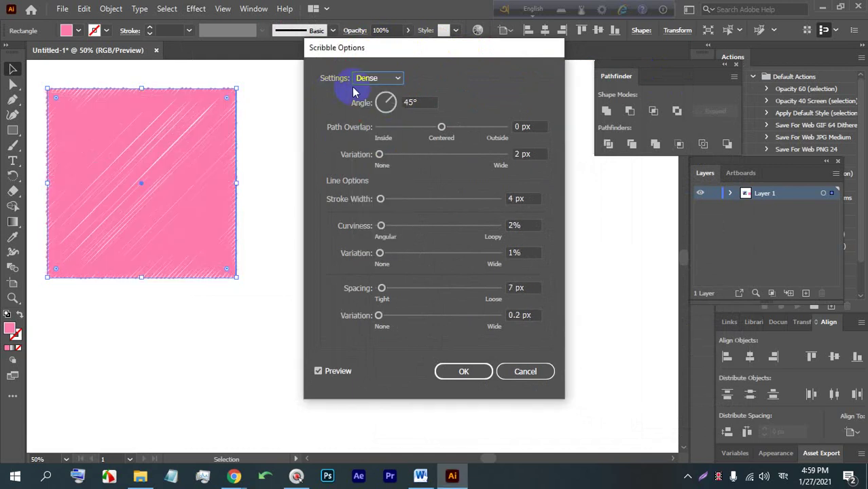
{"action": "left_click", "coordinate": [391, 78]}
{"action": "left_click", "coordinate": [377, 151]}
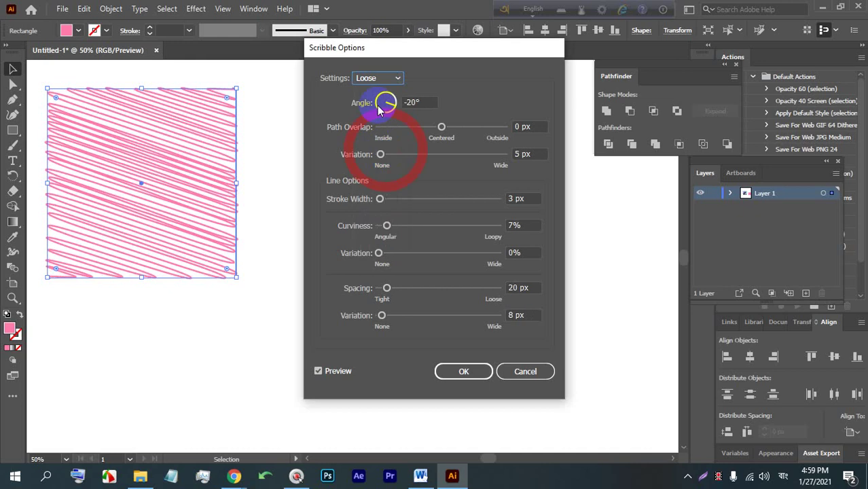
{"action": "left_click", "coordinate": [370, 78]}
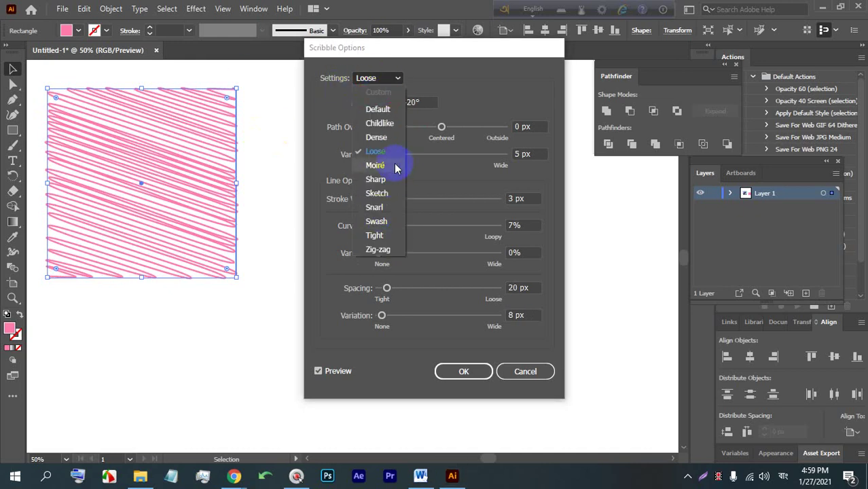
{"action": "left_click", "coordinate": [383, 168]}
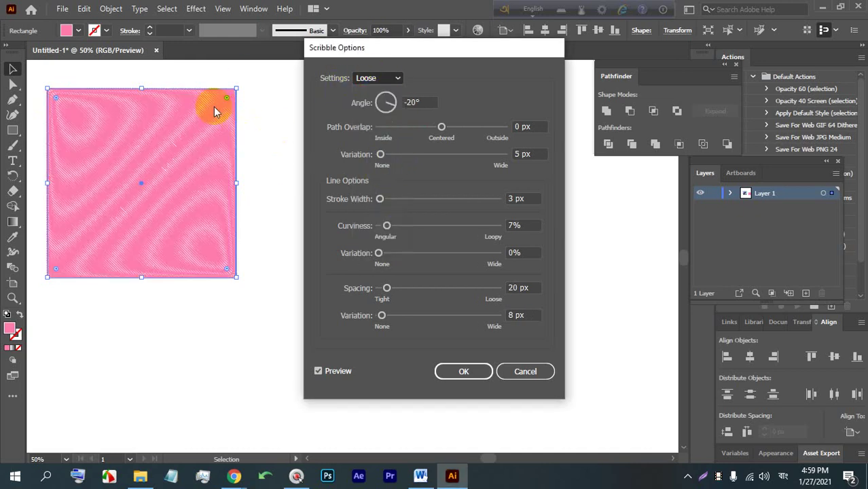
Try the Sharp, Sketch, Snarl and Swash presets for the pink square's Scribble effect.
{"action": "left_click", "coordinate": [392, 80]}
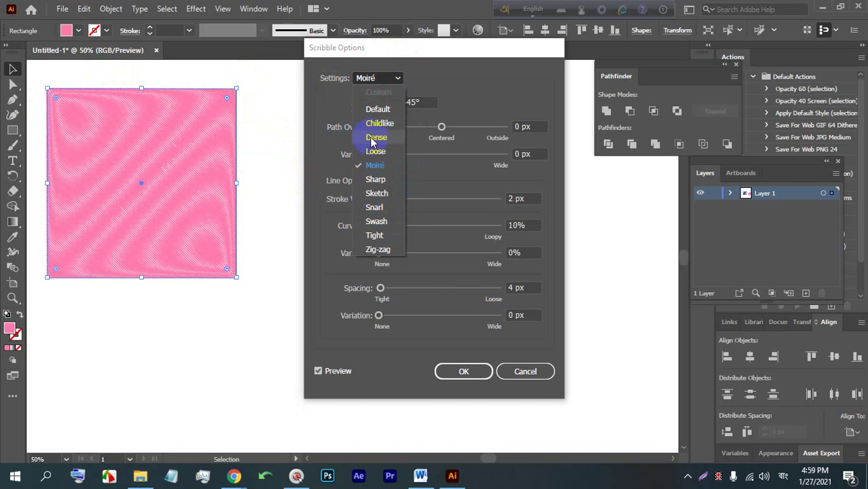
{"action": "left_click", "coordinate": [389, 185]}
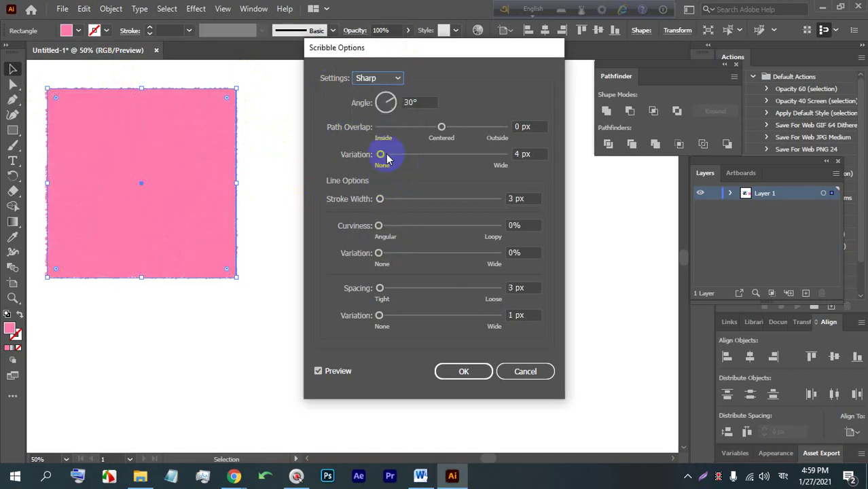
{"action": "left_click", "coordinate": [380, 79]}
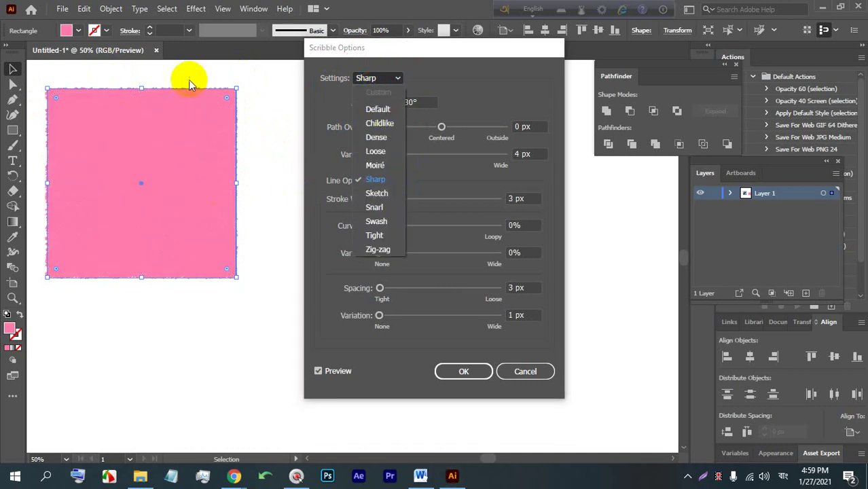
{"action": "left_click", "coordinate": [384, 194]}
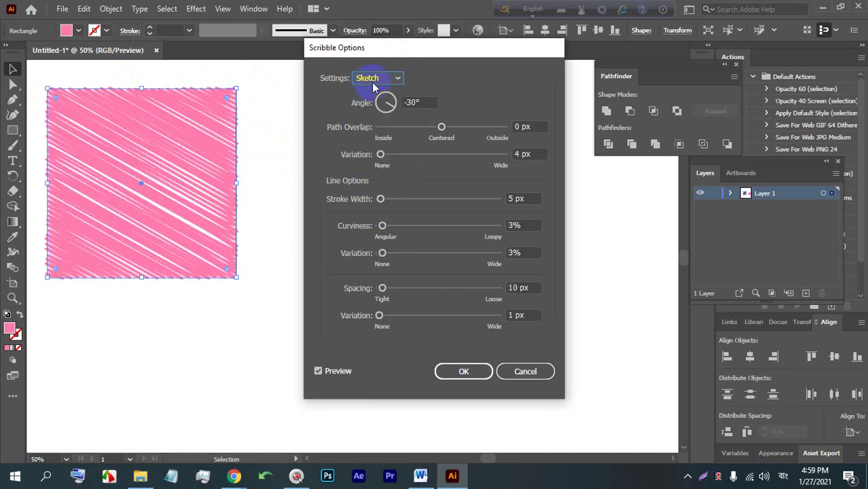
{"action": "left_click", "coordinate": [377, 76]}
{"action": "left_click", "coordinate": [380, 202]}
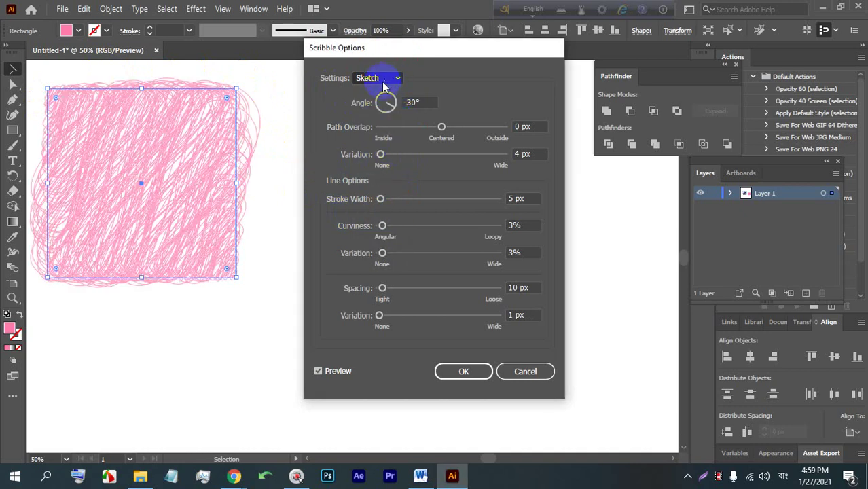
{"action": "left_click", "coordinate": [379, 99]}
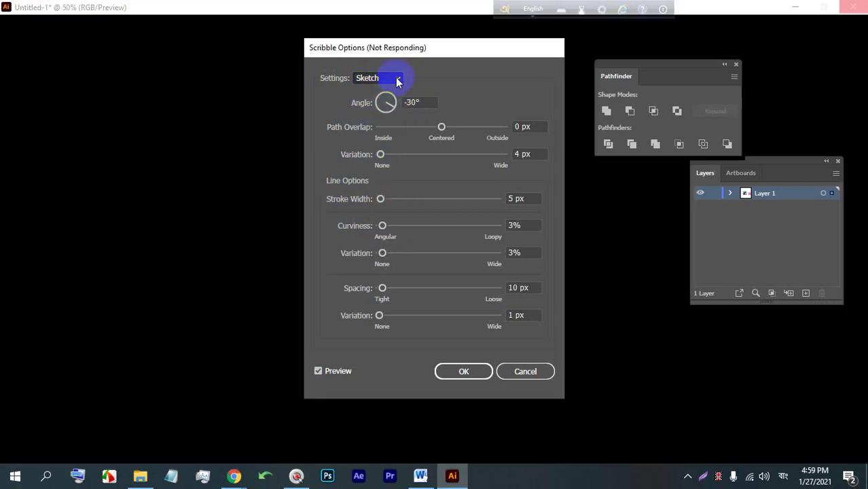
{"action": "scroll", "coordinate": [398, 79], "scroll_direction": "down", "scroll_amount": 1}
{"action": "left_click", "coordinate": [397, 78]}
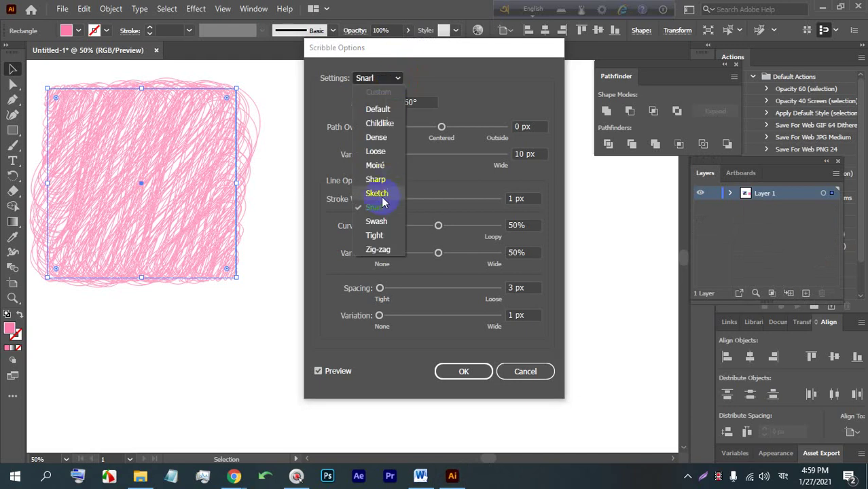
{"action": "left_click", "coordinate": [376, 221]}
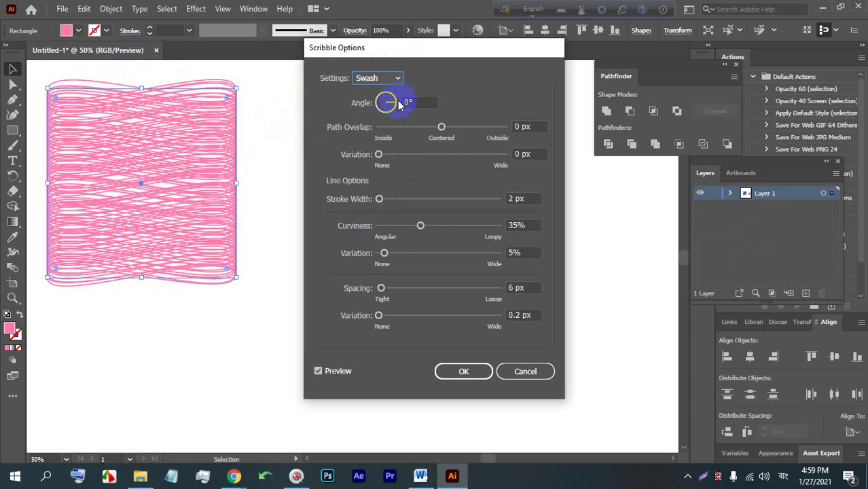
Rotate the scribble lines of the Swash preset through several angles, ending at 135°.
{"action": "left_click_drag", "start_coordinate": [397, 102], "coordinate": [396, 102]}
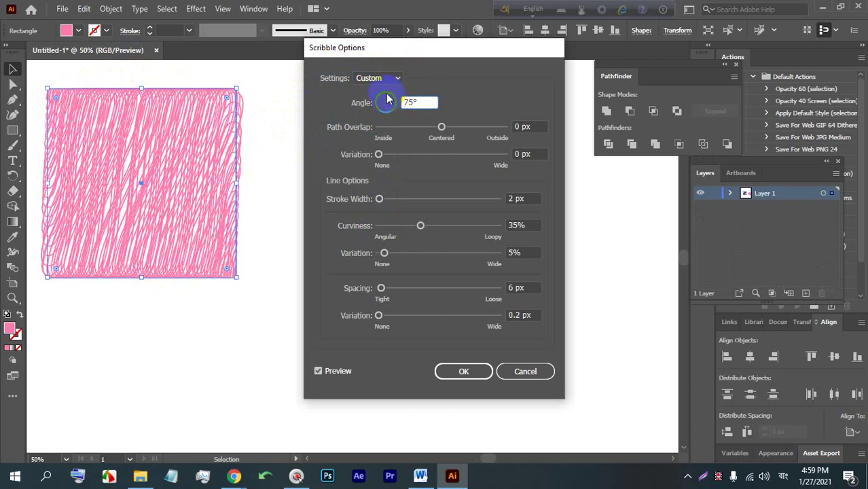
{"action": "left_click_drag", "start_coordinate": [391, 102], "coordinate": [389, 112]}
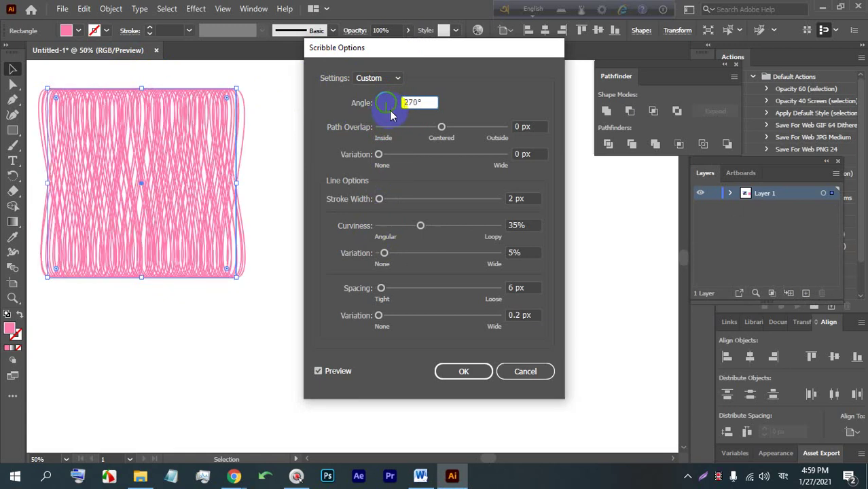
{"action": "left_click", "coordinate": [398, 112]}
{"action": "mouse_move", "coordinate": [389, 114]}
{"action": "left_mouse_down"}
{"action": "mouse_move", "coordinate": [396, 99]}
{"action": "mouse_move", "coordinate": [378, 101]}
{"action": "left_mouse_up"}
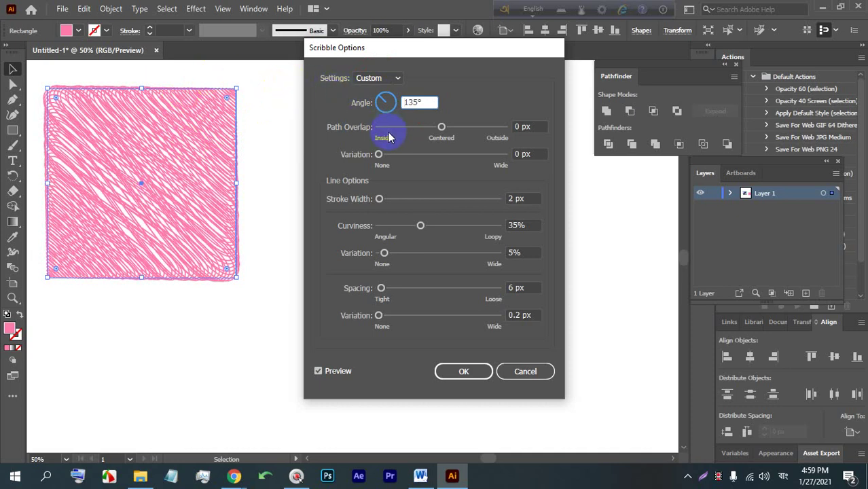
Try a scribble path overlap of 29.04 px outside the square, and bring it inside to -12.63 px.
{"action": "left_click", "coordinate": [442, 129]}
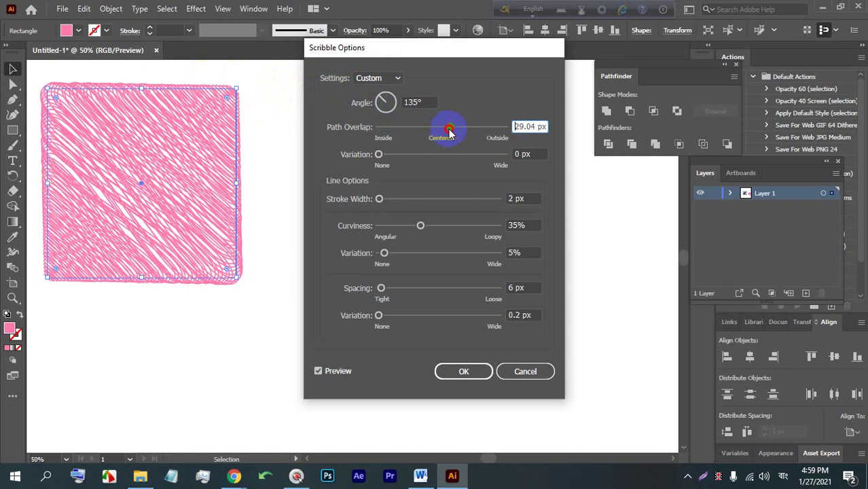
{"action": "left_click_drag", "start_coordinate": [447, 128], "coordinate": [449, 129]}
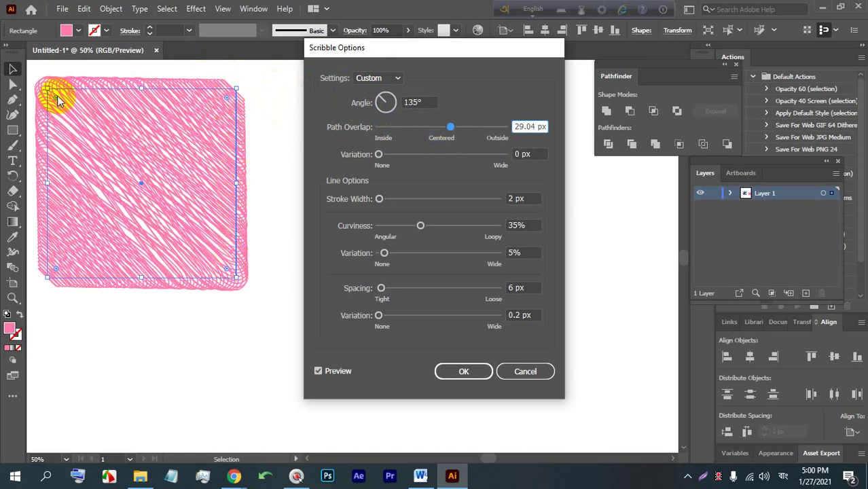
{"action": "mouse_move", "coordinate": [457, 129]}
{"action": "left_mouse_down"}
{"action": "mouse_move", "coordinate": [465, 128]}
{"action": "mouse_move", "coordinate": [420, 127]}
{"action": "mouse_move", "coordinate": [437, 127]}
{"action": "left_mouse_up"}
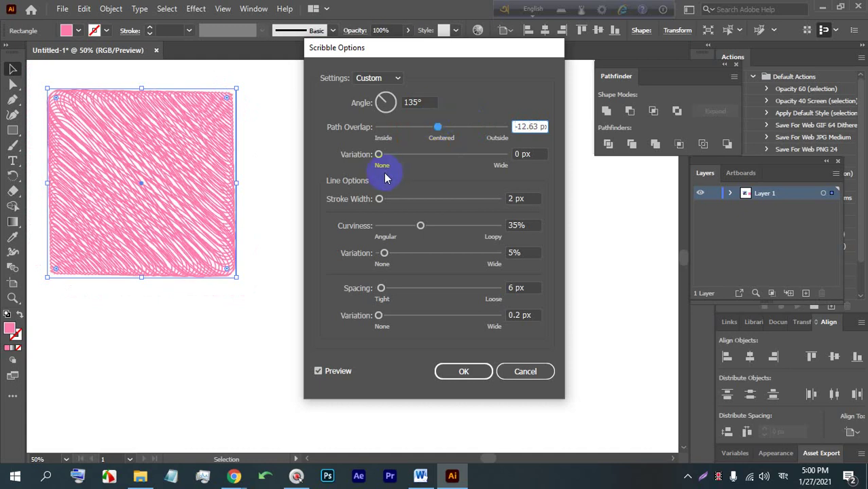
Widen the path overlap variation to 103 px and reduce it to 69 px.
{"action": "left_click", "coordinate": [378, 155]}
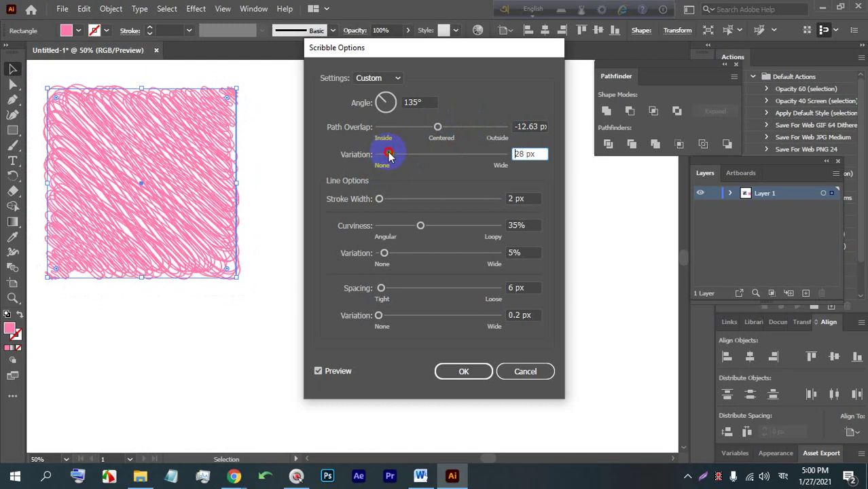
{"action": "left_click_drag", "start_coordinate": [390, 155], "coordinate": [423, 157]}
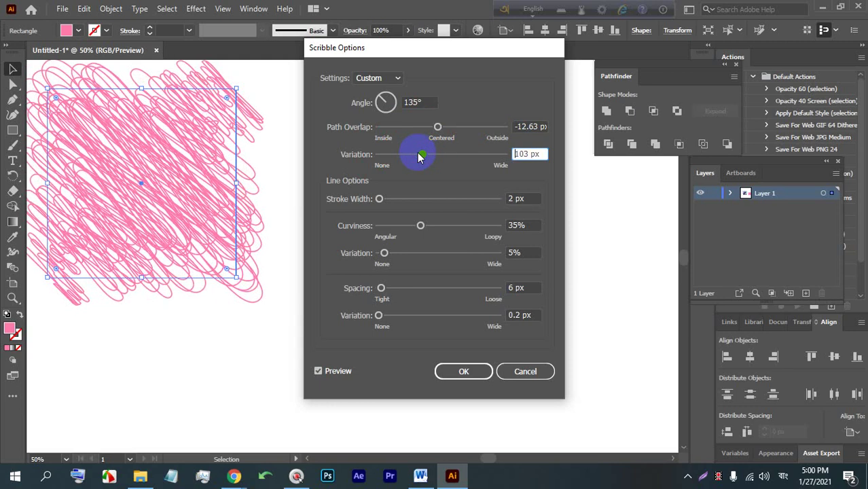
{"action": "mouse_move", "coordinate": [421, 157]}
{"action": "left_mouse_down"}
{"action": "mouse_move", "coordinate": [438, 156]}
{"action": "mouse_move", "coordinate": [408, 154]}
{"action": "left_mouse_up"}
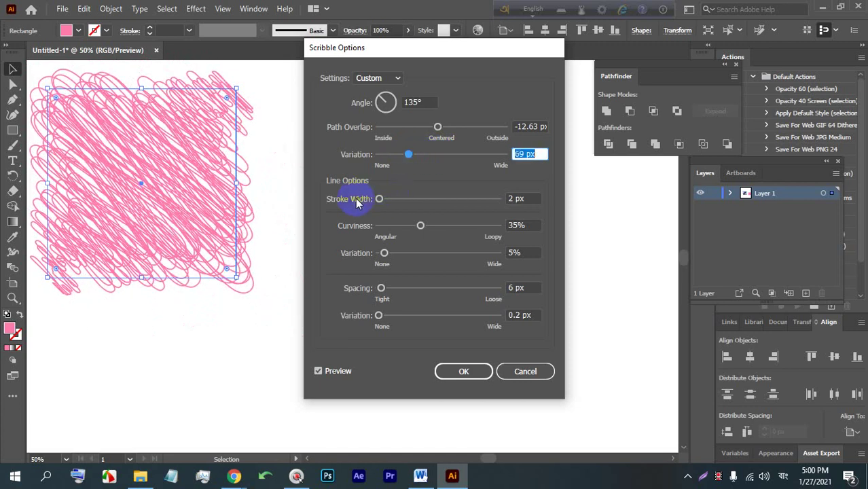
Try a scribble stroke width of 416 px, attempt to reduce it, and cancel the Scribble effect.
{"action": "mouse_move", "coordinate": [379, 204]}
{"action": "left_mouse_down"}
{"action": "mouse_move", "coordinate": [397, 197]}
{"action": "mouse_move", "coordinate": [446, 209]}
{"action": "left_mouse_up"}
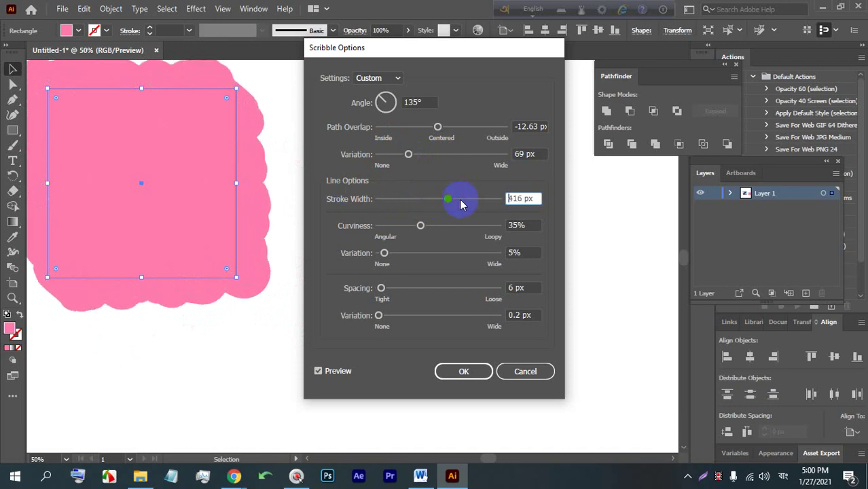
{"action": "left_click", "coordinate": [433, 195]}
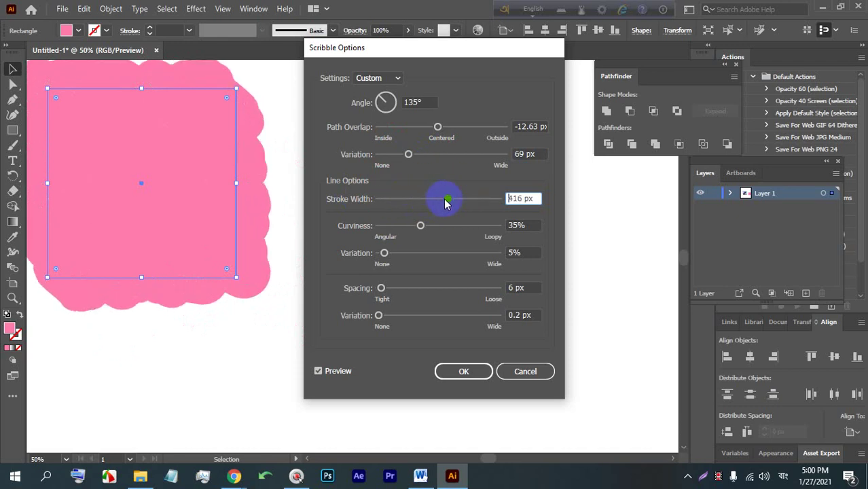
{"action": "left_click", "coordinate": [407, 201]}
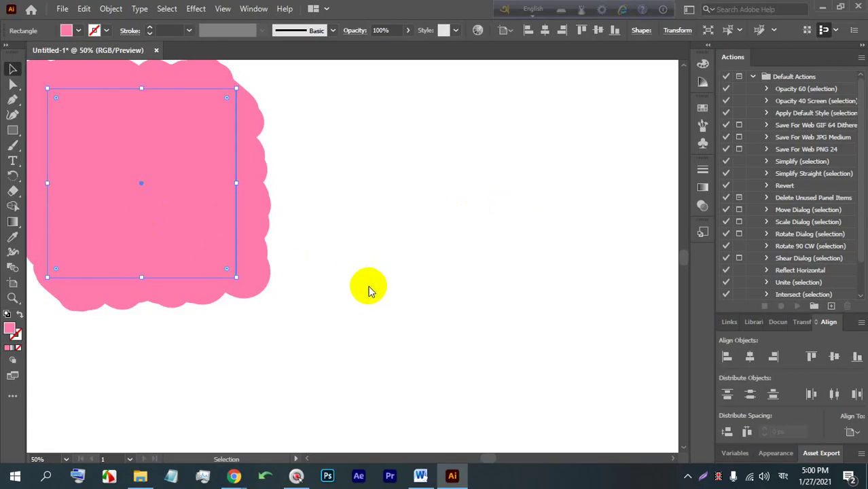
{"action": "key", "text": "ctrl+z"}
{"action": "key", "text": "ctrl+z"}
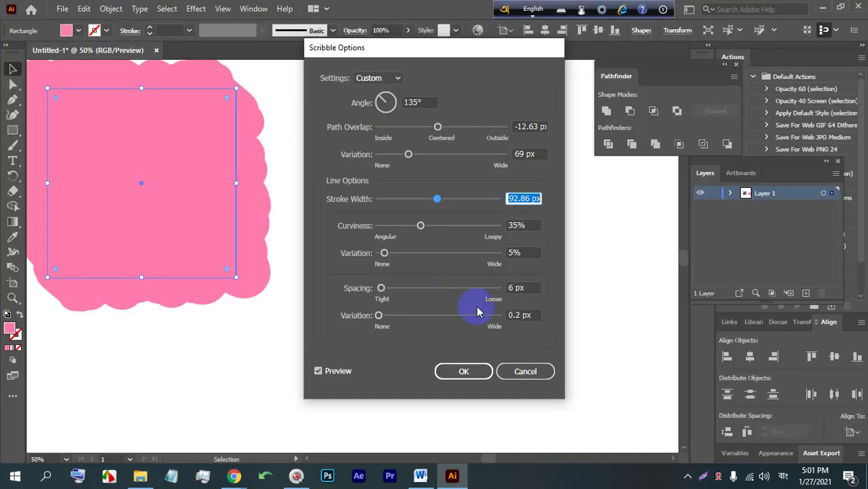
{"action": "left_click", "coordinate": [516, 201]}
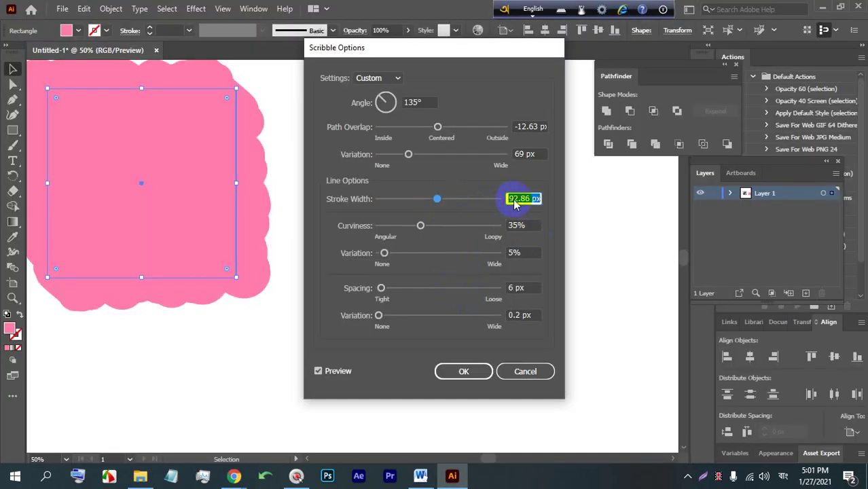
{"action": "left_click", "coordinate": [527, 374]}
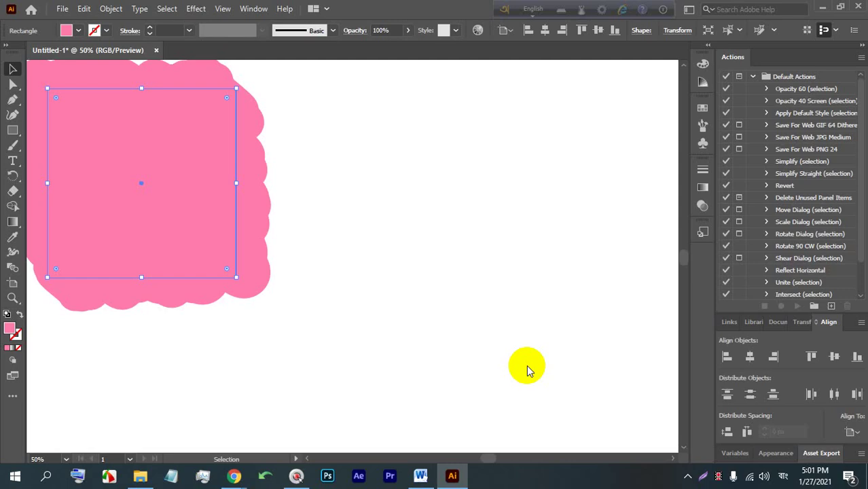
Force the unresponsive Illustrator program to close and cancel the problem report to Microsoft.
{"action": "left_click", "coordinate": [454, 471]}
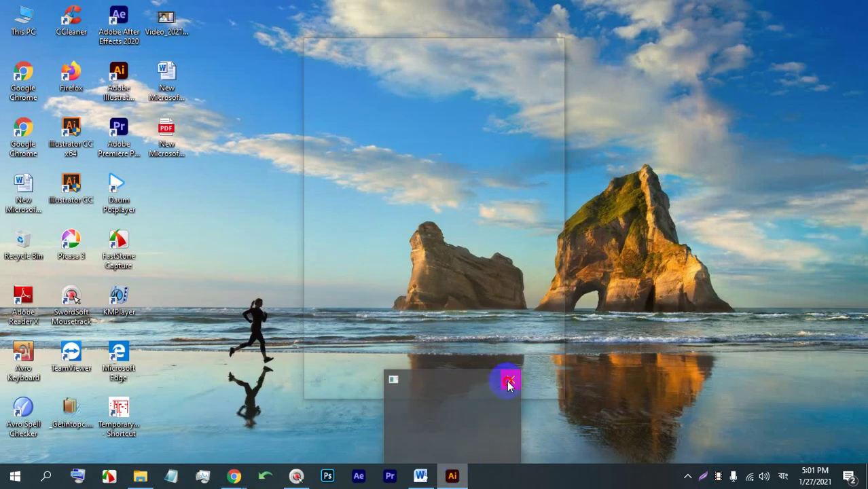
{"action": "mouse_move", "coordinate": [509, 383]}
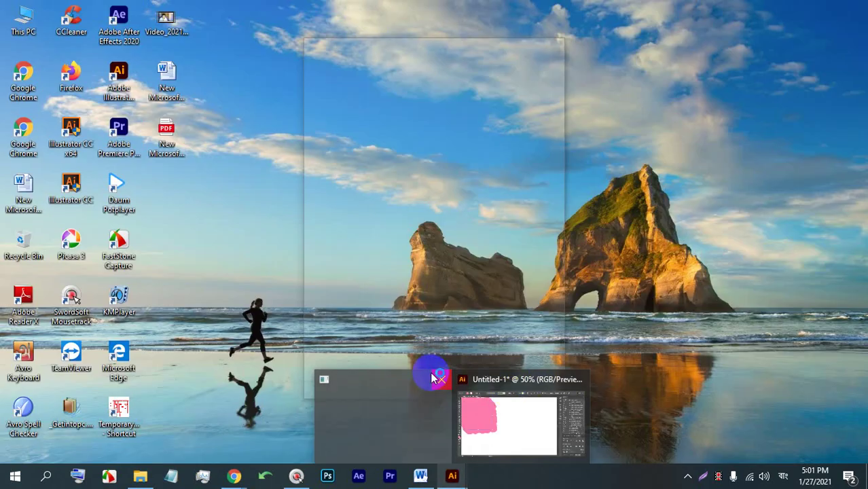
{"action": "left_click", "coordinate": [446, 378]}
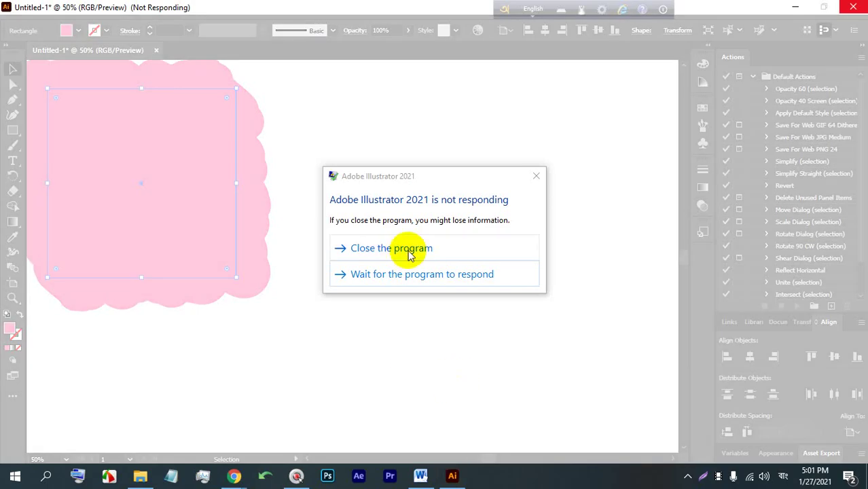
{"action": "left_click", "coordinate": [408, 255]}
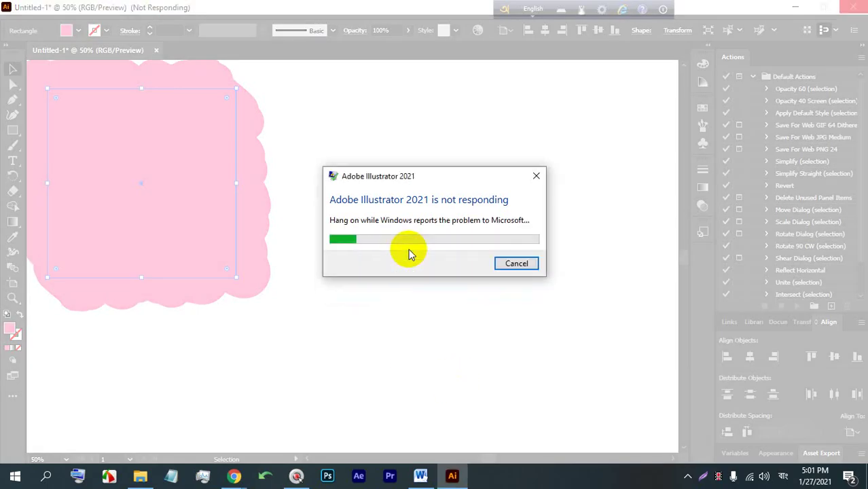
{"action": "left_click", "coordinate": [516, 264]}
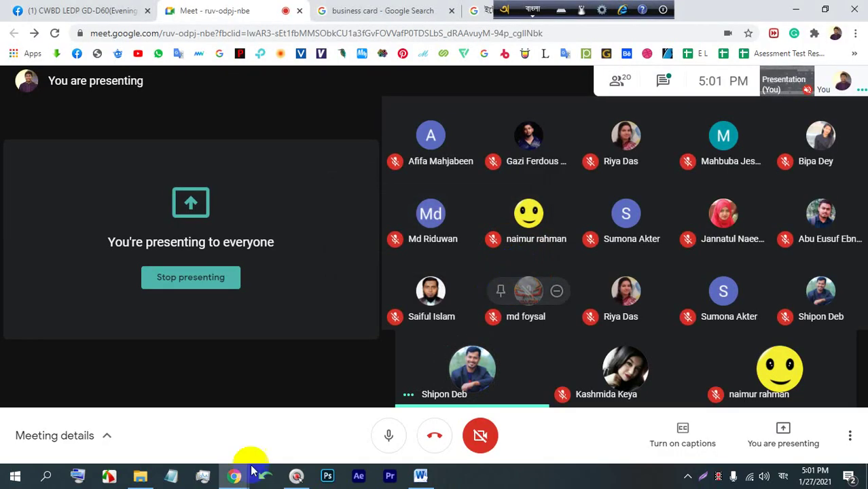
{"action": "left_click", "coordinate": [15, 475]}
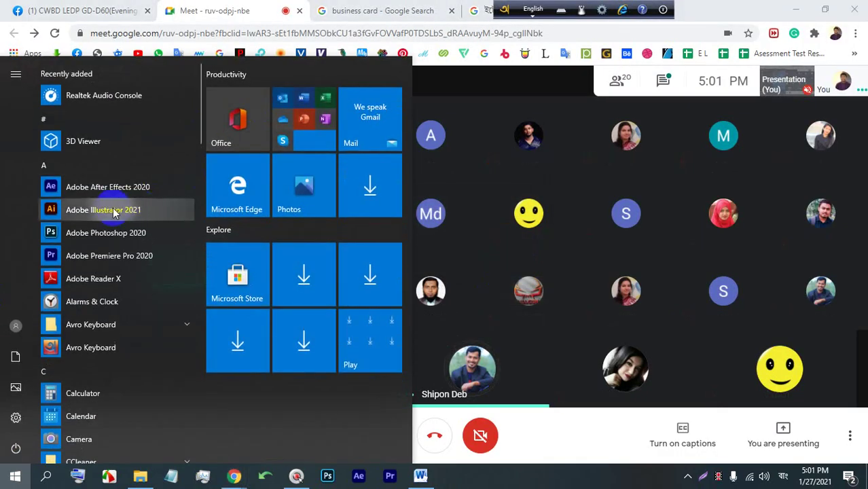
{"action": "scroll", "coordinate": [87, 324], "scroll_direction": "down", "scroll_amount": 5}
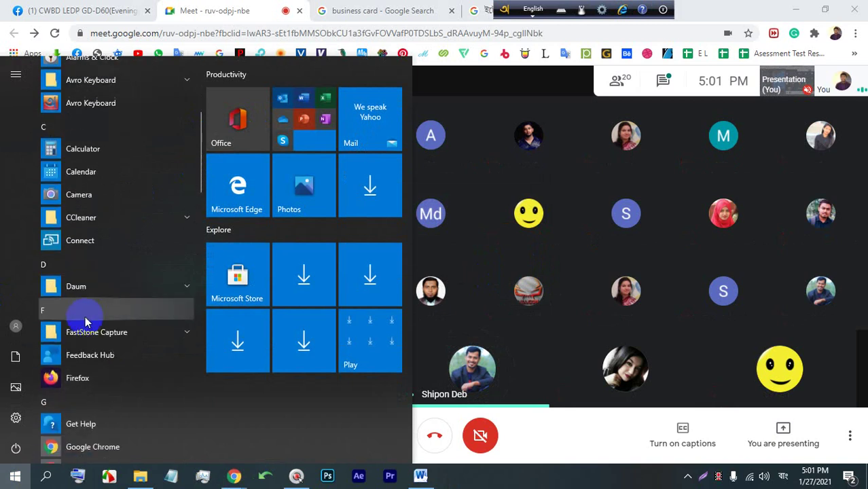
{"action": "scroll", "coordinate": [86, 322], "scroll_direction": "up", "scroll_amount": 2}
{"action": "scroll", "coordinate": [114, 288], "scroll_direction": "up", "scroll_amount": 5}
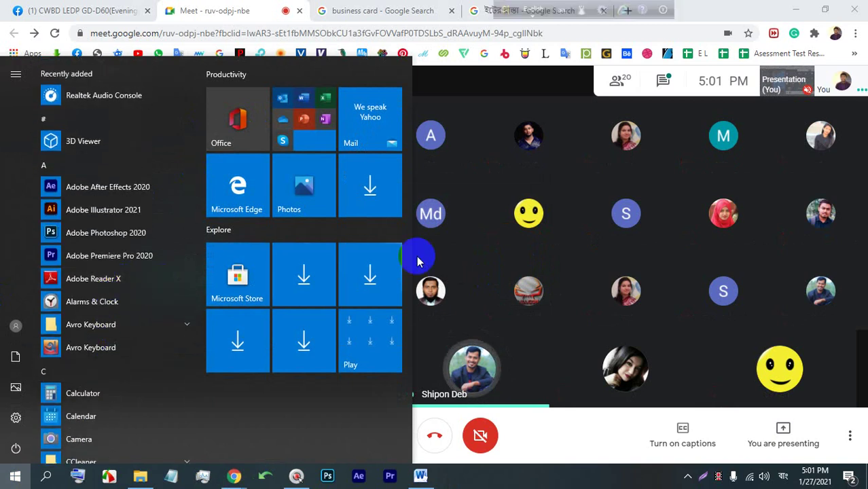
{"action": "type", "text": "গত"}
{"action": "key", "text": "BackSpace"}
{"action": "key", "text": "BackSpace"}
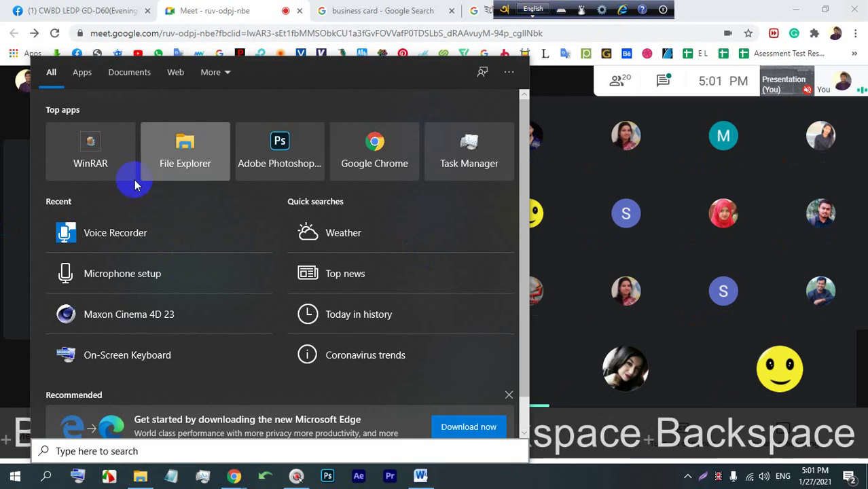
Find and launch Illustrator CC, and decline to participate in the Adobe product improvement program.
{"action": "left_click", "coordinate": [15, 476]}
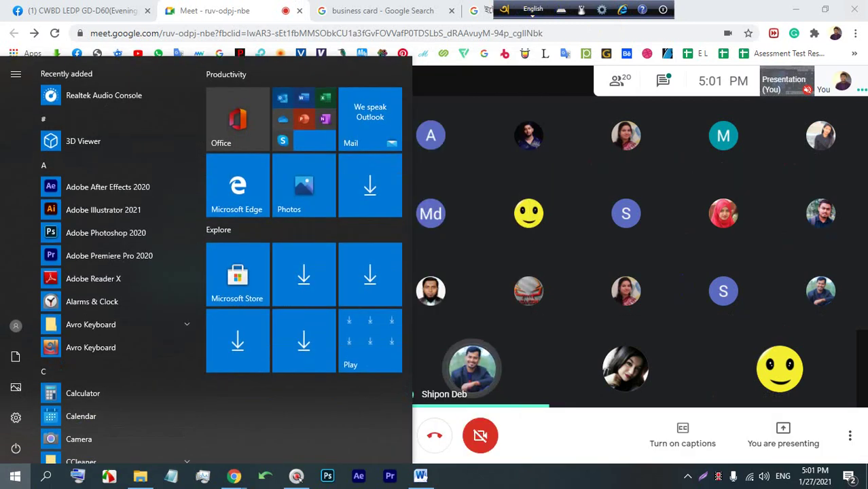
{"action": "left_click", "coordinate": [15, 476]}
{"action": "key", "text": "super"}
{"action": "type", "text": "il"}
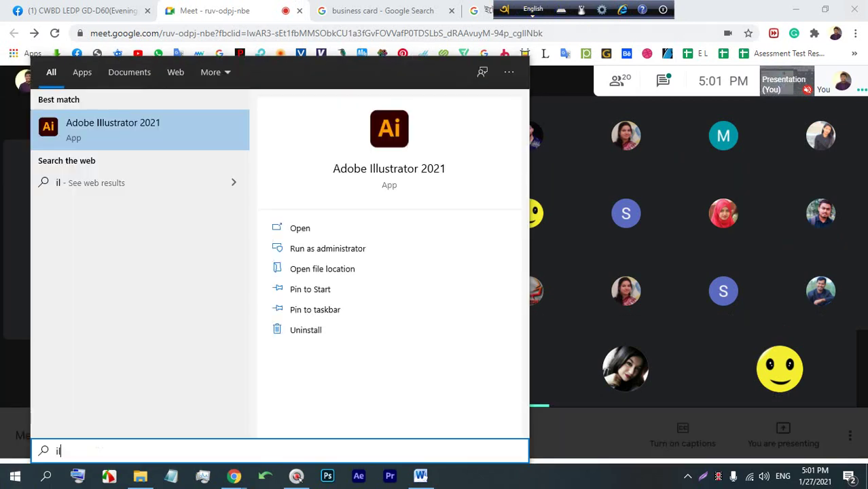
{"action": "type", "text": "l"}
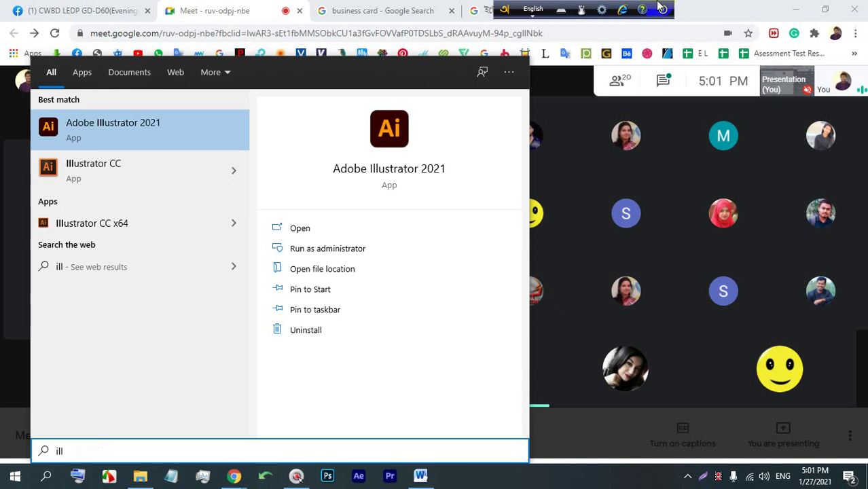
{"action": "left_click", "coordinate": [117, 176]}
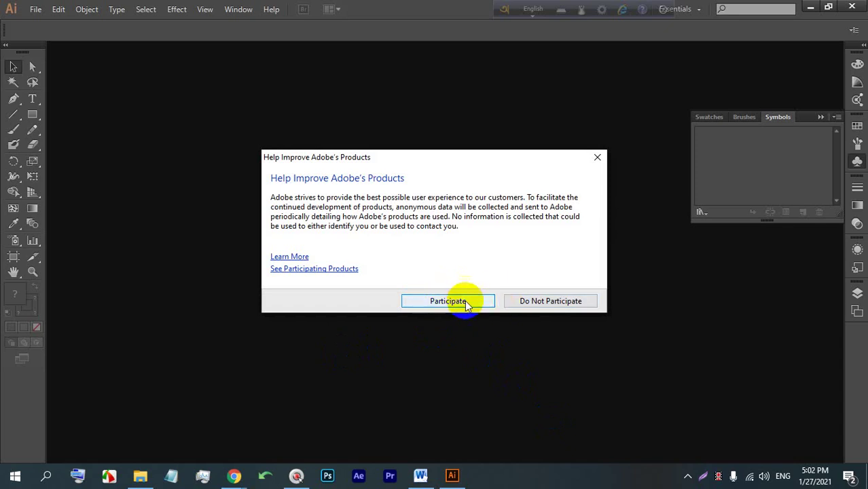
{"action": "left_click", "coordinate": [523, 301]}
Create a new 792 x 612 pt Letter document, zoom in to 200%, and collapse the Symbols panel.
{"action": "left_click", "coordinate": [36, 8]}
{"action": "left_click", "coordinate": [50, 23]}
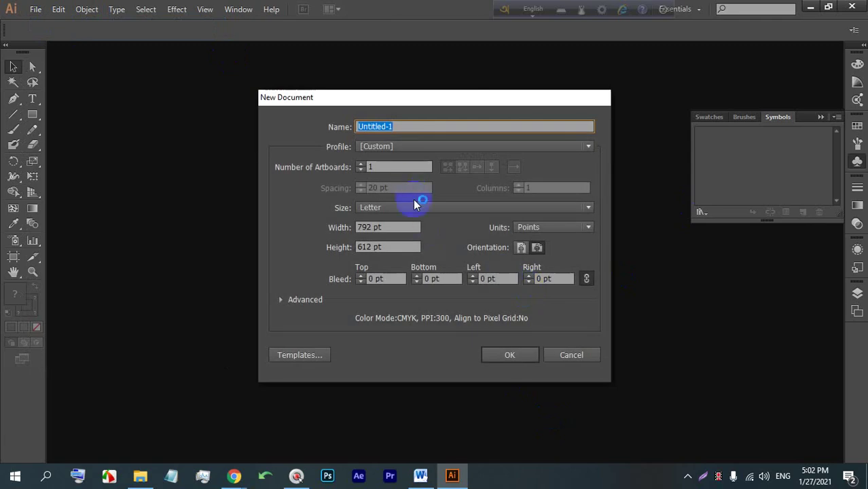
{"action": "left_click", "coordinate": [512, 347]}
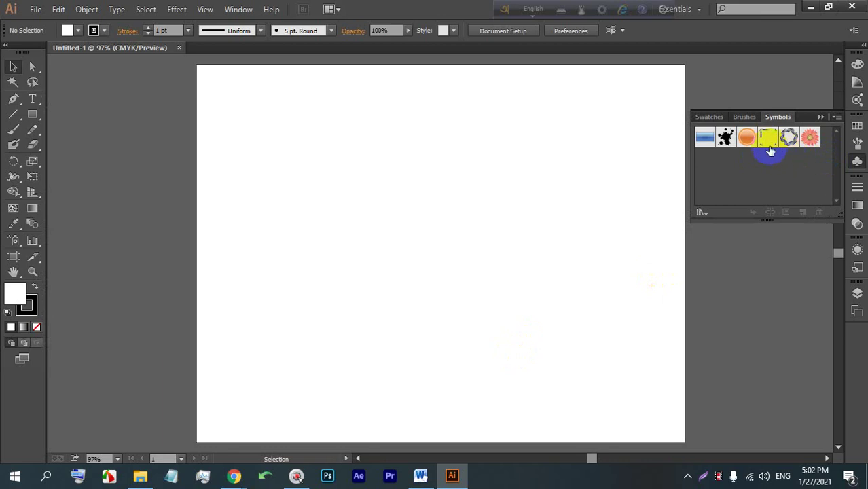
{"action": "scroll", "coordinate": [593, 128], "scroll_direction": "up", "scroll_amount": 1}
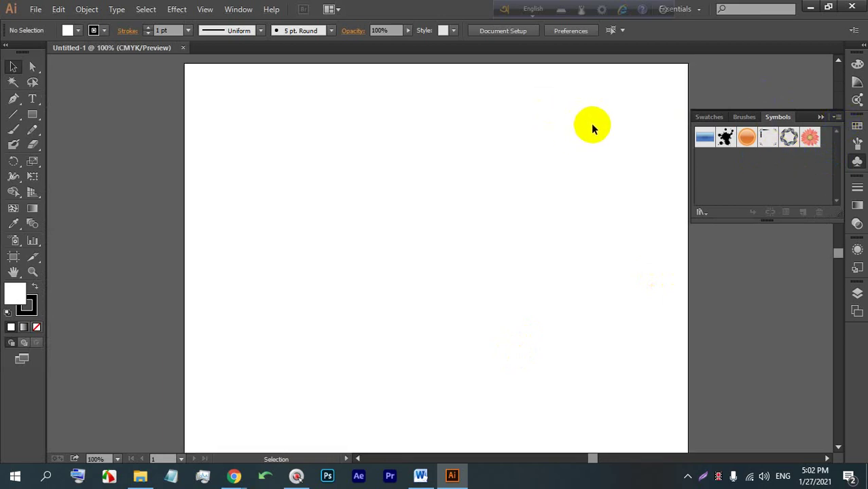
{"action": "left_click_drag", "start_coordinate": [578, 158], "coordinate": [474, 157]}
{"action": "scroll", "coordinate": [277, 85], "scroll_direction": "up", "scroll_amount": 2}
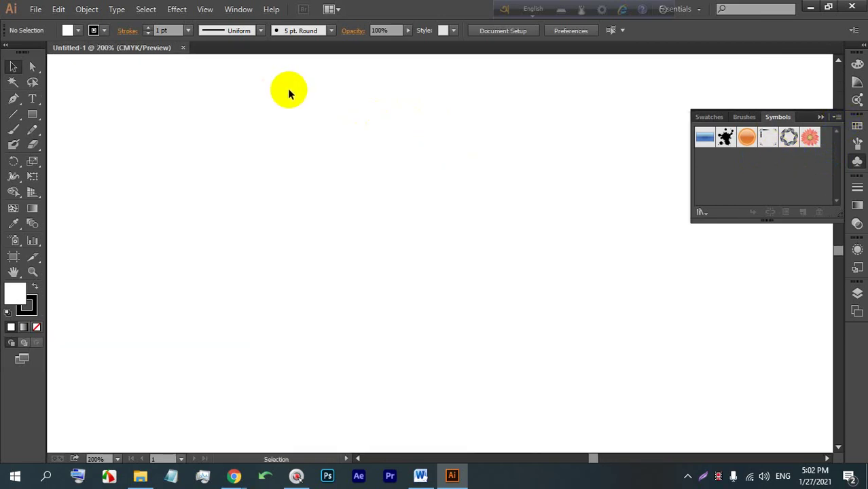
{"action": "left_click", "coordinate": [821, 116]}
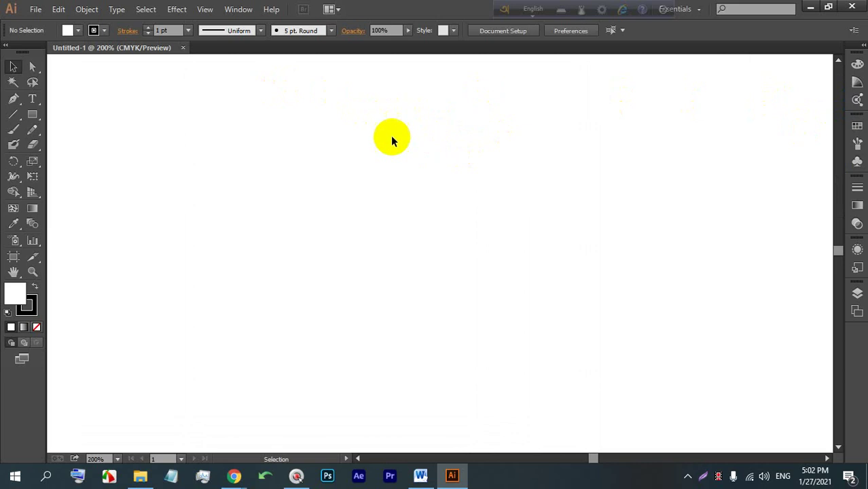
Draw a square on the artboard and give it a magenta-pink fill with no stroke.
{"action": "left_click_drag", "start_coordinate": [33, 114], "coordinate": [68, 114]}
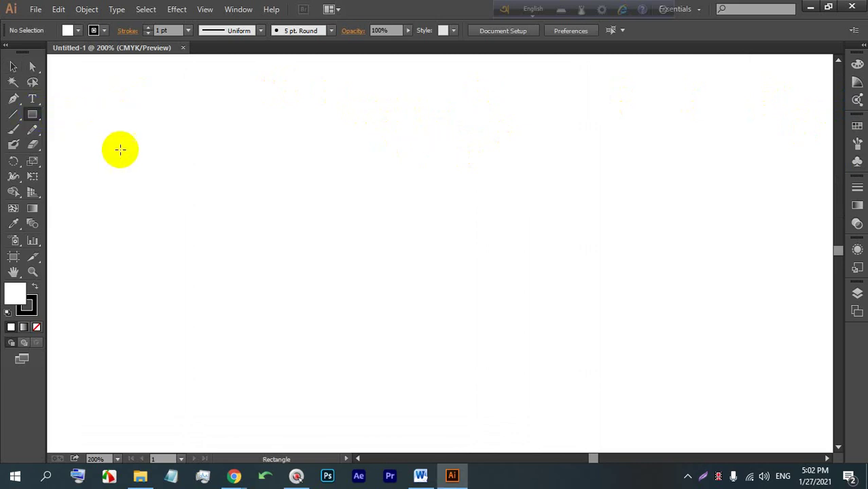
{"action": "left_click_drag", "start_coordinate": [121, 152], "coordinate": [298, 330]}
{"action": "left_click", "coordinate": [78, 31]}
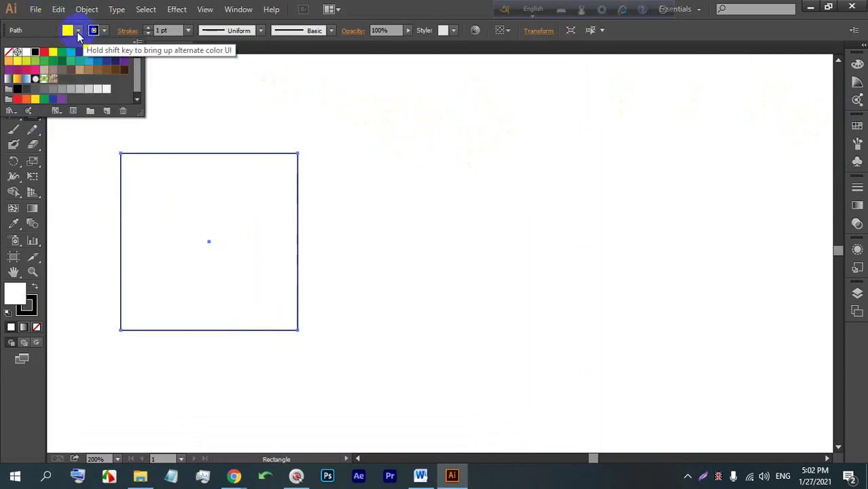
{"action": "left_click", "coordinate": [88, 53]}
{"action": "left_click", "coordinate": [105, 30]}
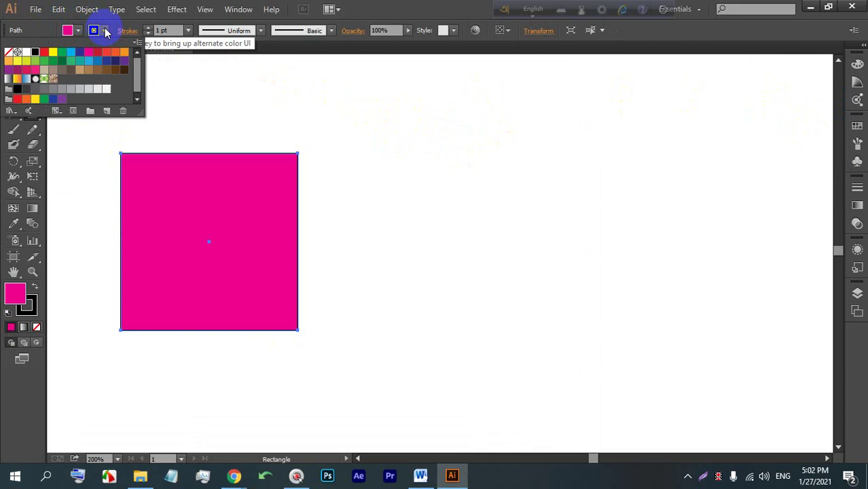
{"action": "left_click", "coordinate": [9, 52]}
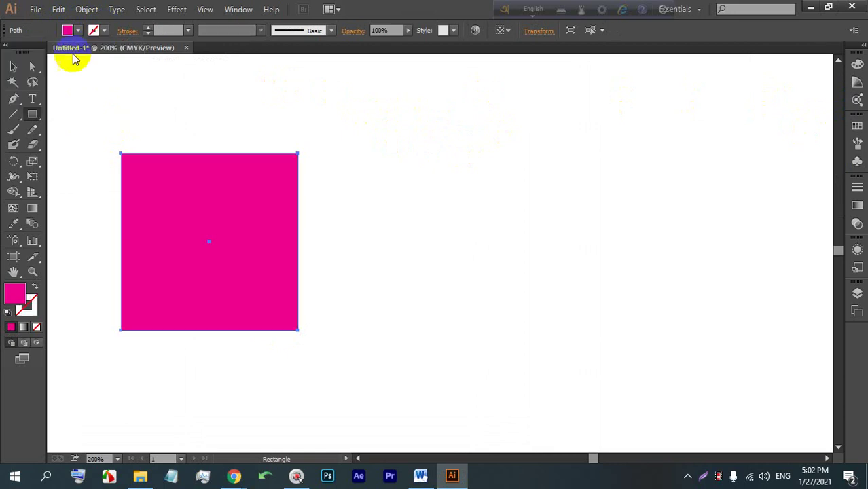
Move the pink square slightly up and to the left on the artboard.
{"action": "left_click", "coordinate": [13, 66]}
{"action": "left_click", "coordinate": [411, 235]}
{"action": "left_click_drag", "start_coordinate": [207, 257], "coordinate": [244, 183]}
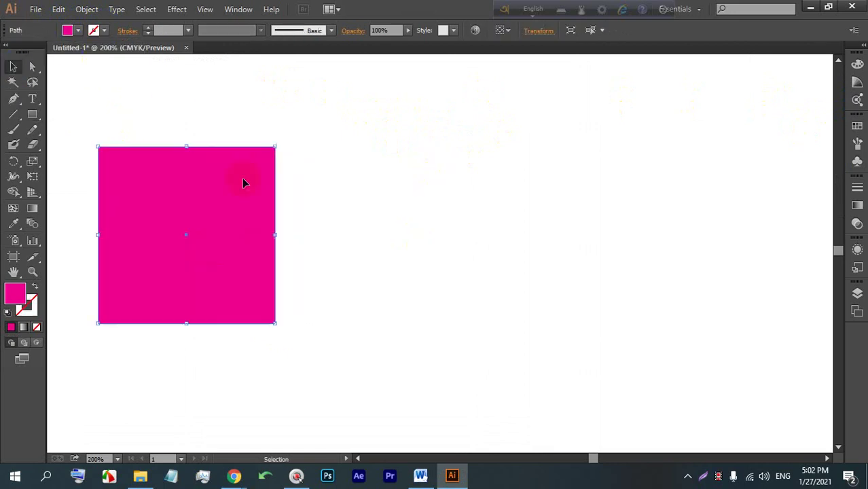
{"action": "left_click", "coordinate": [177, 9]}
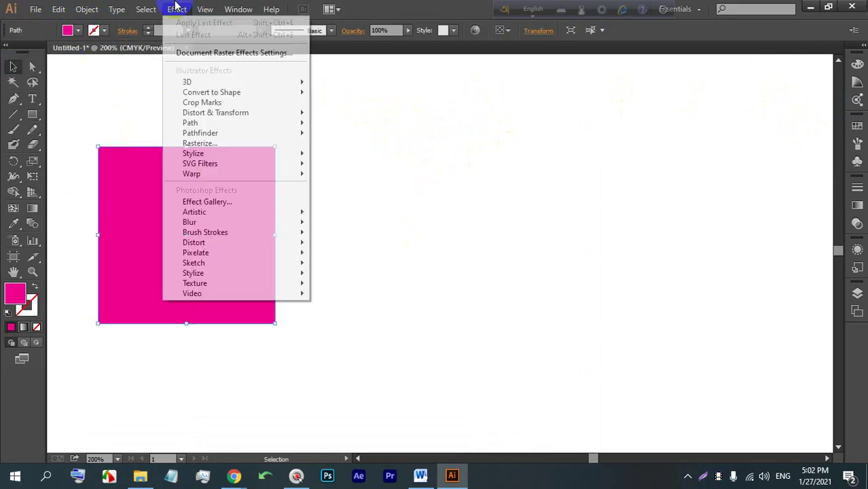
{"action": "left_click", "coordinate": [258, 149]}
{"action": "left_click", "coordinate": [543, 320]}
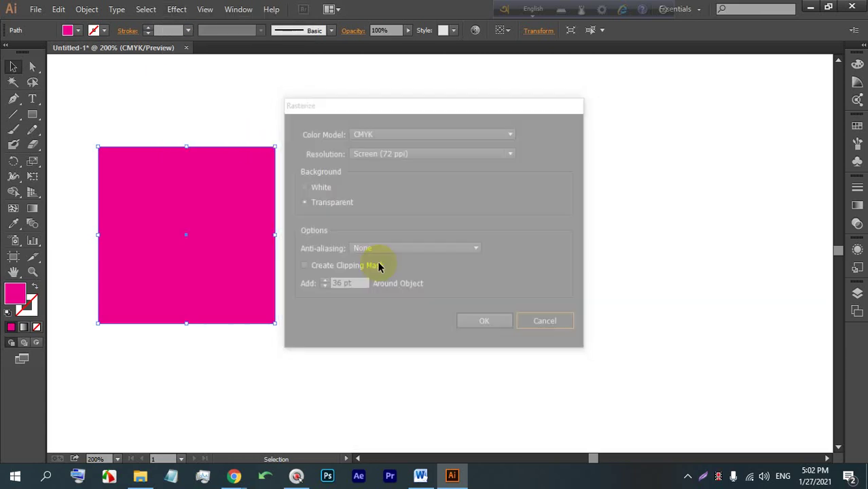
{"action": "left_click", "coordinate": [175, 9]}
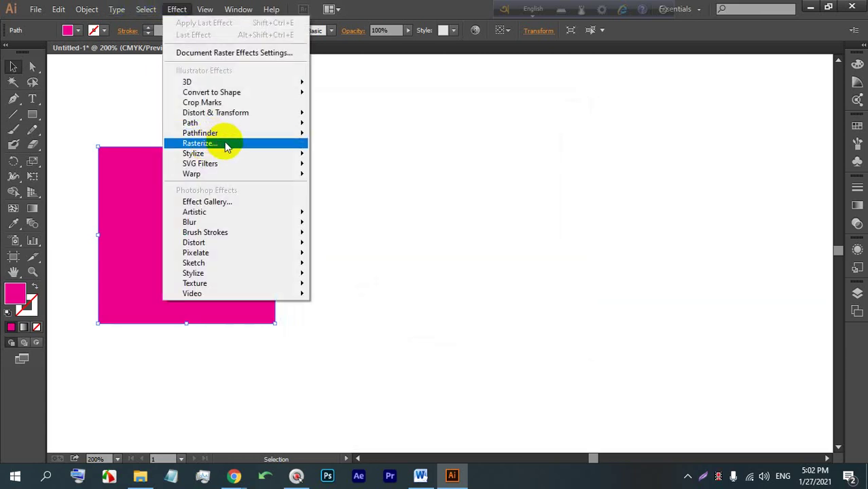
{"action": "left_click", "coordinate": [226, 145]}
{"action": "left_click", "coordinate": [540, 325]}
{"action": "left_click", "coordinate": [198, 8]}
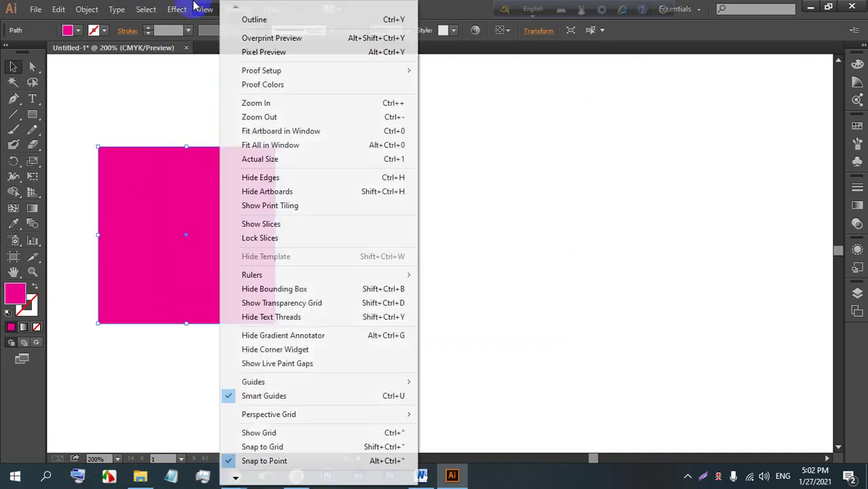
Start the Stylize Scribble effect on the pink square with preview on, keeping the dialog clear of the square.
{"action": "left_click", "coordinate": [176, 8]}
{"action": "mouse_move", "coordinate": [251, 161]}
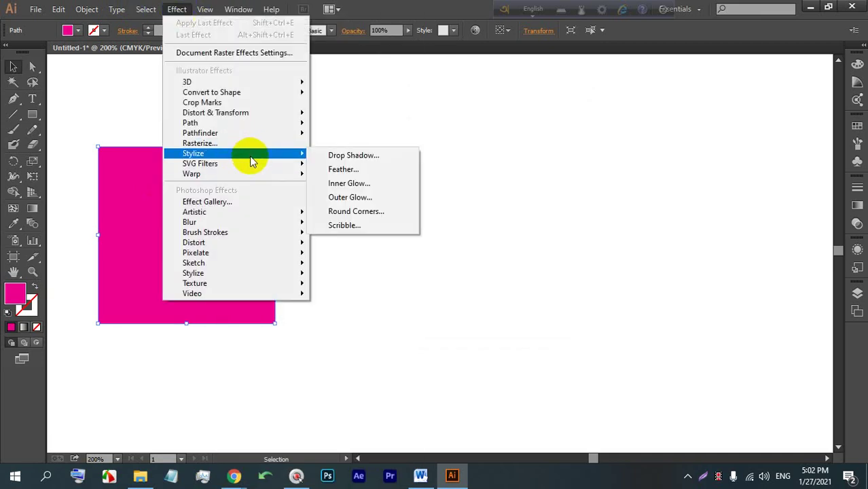
{"action": "left_click", "coordinate": [356, 225]}
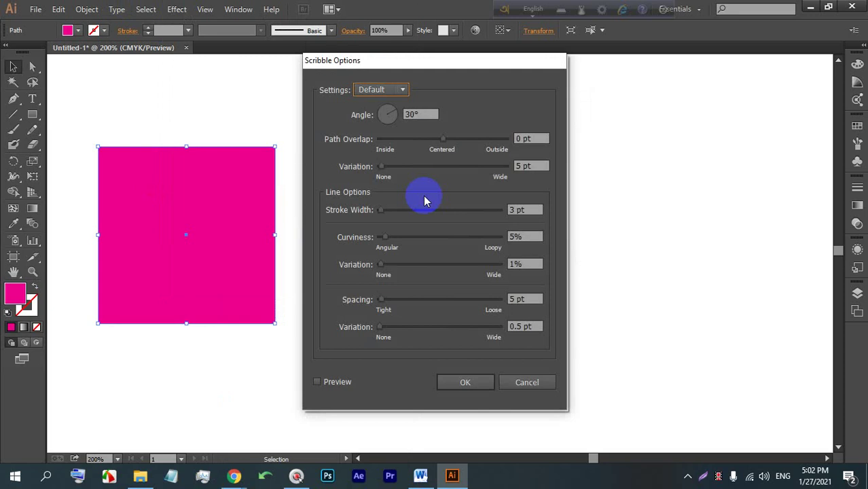
{"action": "left_click", "coordinate": [317, 382]}
{"action": "left_click_drag", "start_coordinate": [363, 61], "coordinate": [455, 49]}
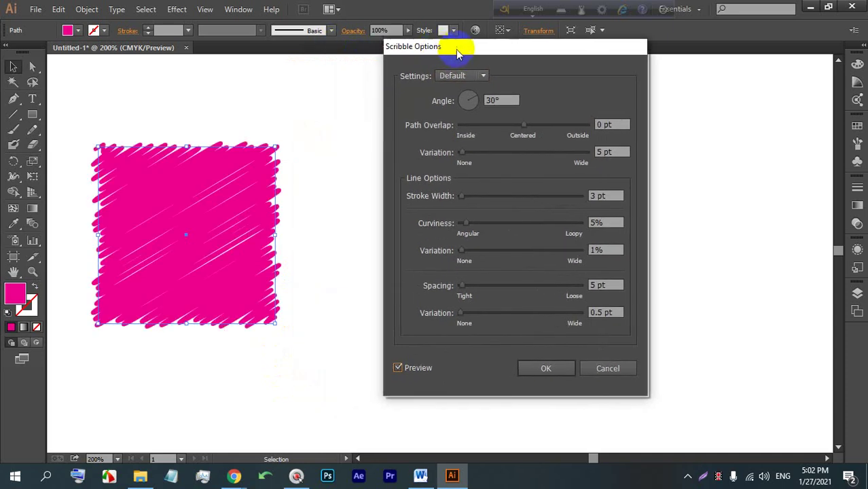
Try the Swash and Tight scribble presets on the square, and choose Snarl.
{"action": "left_click", "coordinate": [472, 76]}
{"action": "left_click", "coordinate": [460, 218]}
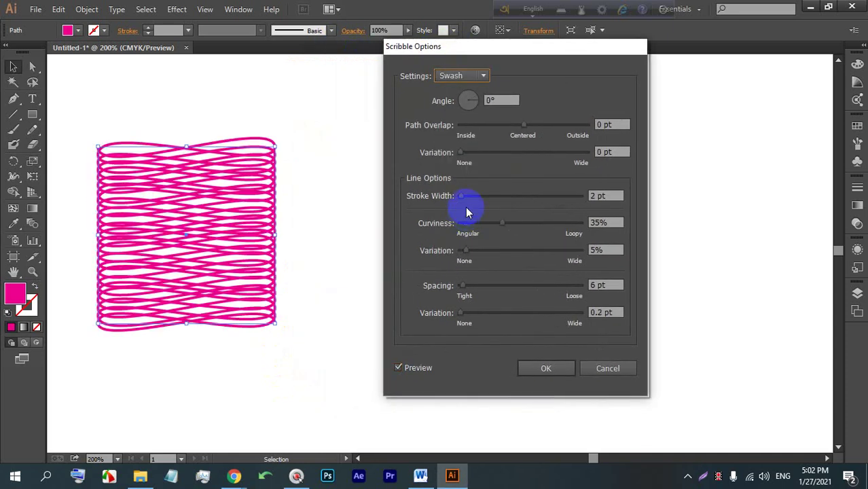
{"action": "left_click", "coordinate": [483, 76]}
{"action": "left_click", "coordinate": [459, 233]}
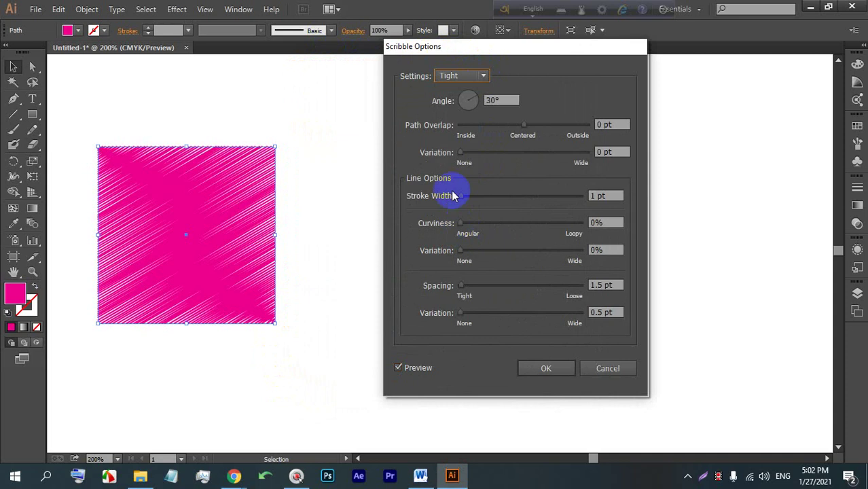
{"action": "left_click", "coordinate": [472, 76]}
{"action": "left_click", "coordinate": [460, 205]}
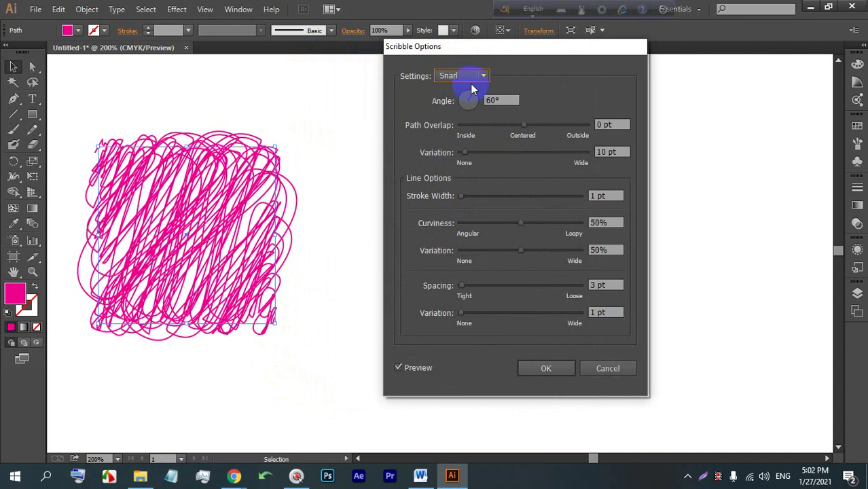
{"action": "left_click_drag", "start_coordinate": [483, 52], "coordinate": [490, 54]}
Switch to the Google Meet call in Chrome to check on it, and return to Illustrator.
{"action": "left_click", "coordinate": [231, 472]}
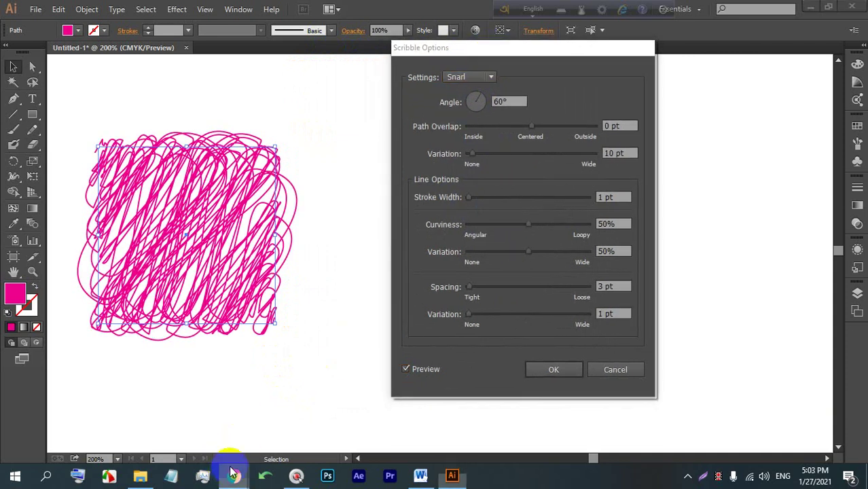
{"action": "left_click", "coordinate": [197, 407]}
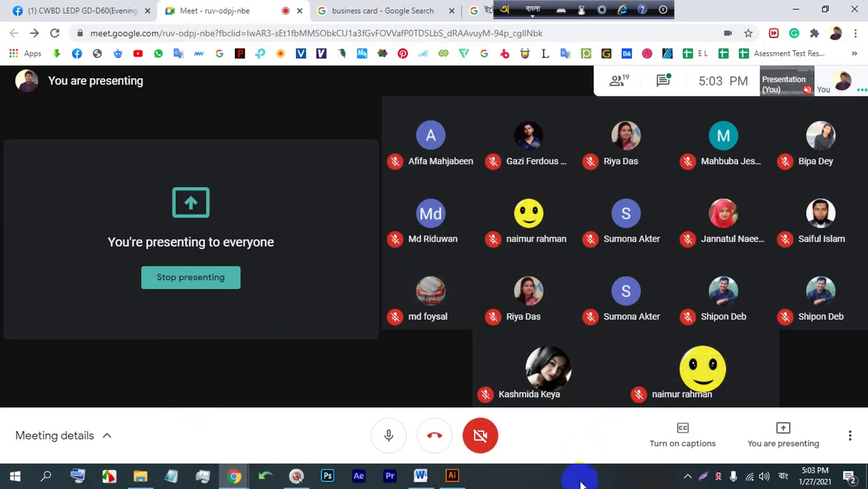
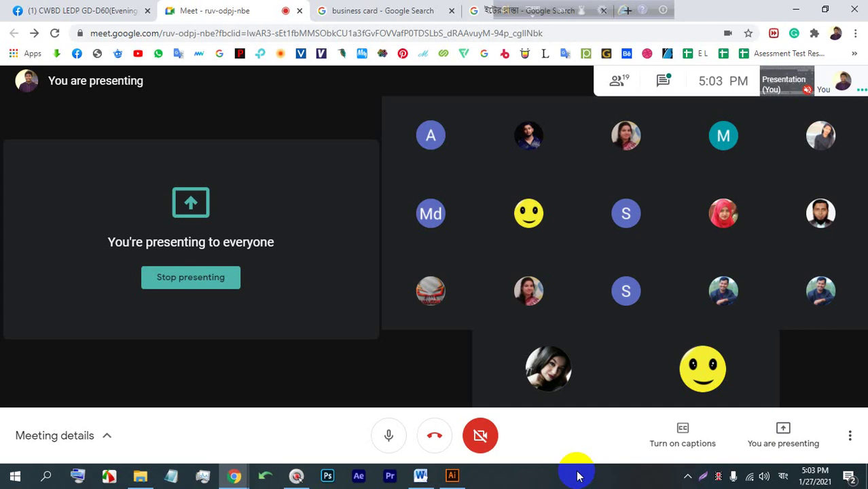
{"action": "left_click", "coordinate": [453, 475]}
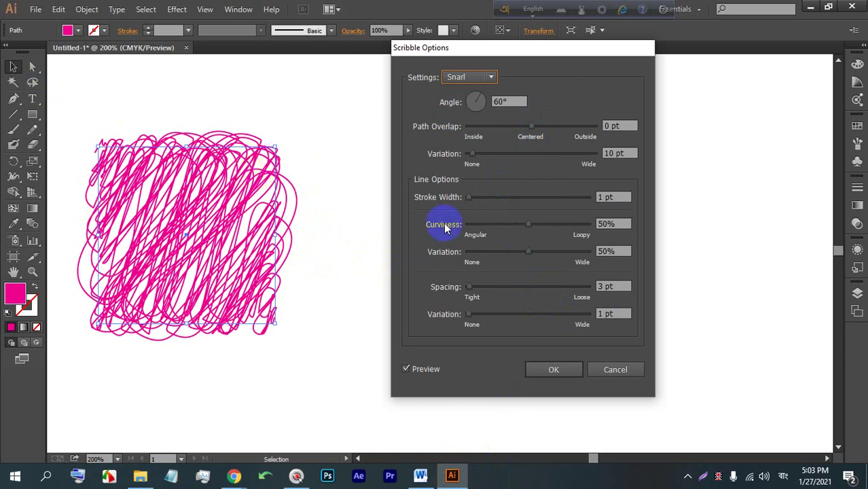
Set the path overlap variation to 32 pt, and try scribble stroke widths of 0.01 pt and 2 pt before choosing 1 pt.
{"action": "mouse_move", "coordinate": [469, 157]}
{"action": "left_mouse_down"}
{"action": "mouse_move", "coordinate": [495, 154]}
{"action": "mouse_move", "coordinate": [478, 155]}
{"action": "left_mouse_up"}
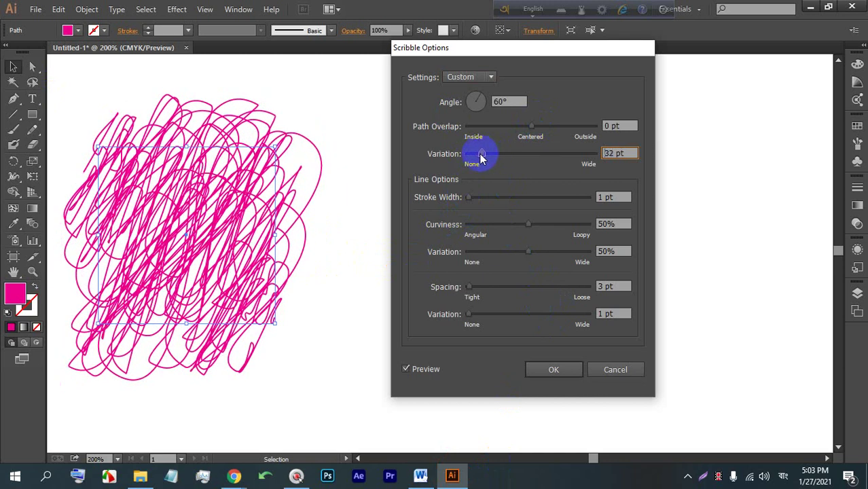
{"action": "mouse_move", "coordinate": [465, 205]}
{"action": "left_mouse_down"}
{"action": "mouse_move", "coordinate": [470, 196]}
{"action": "mouse_move", "coordinate": [518, 202]}
{"action": "mouse_move", "coordinate": [462, 199]}
{"action": "left_mouse_up"}
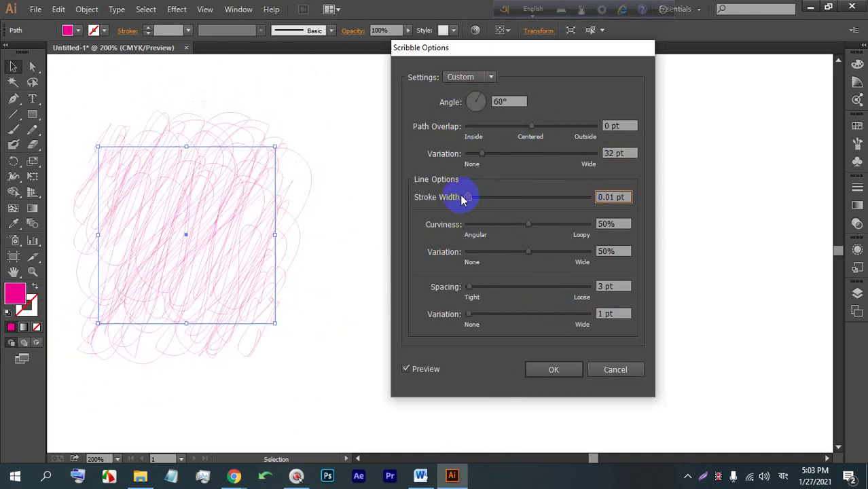
{"action": "double_click", "coordinate": [614, 197]}
{"action": "type", "text": "2"}
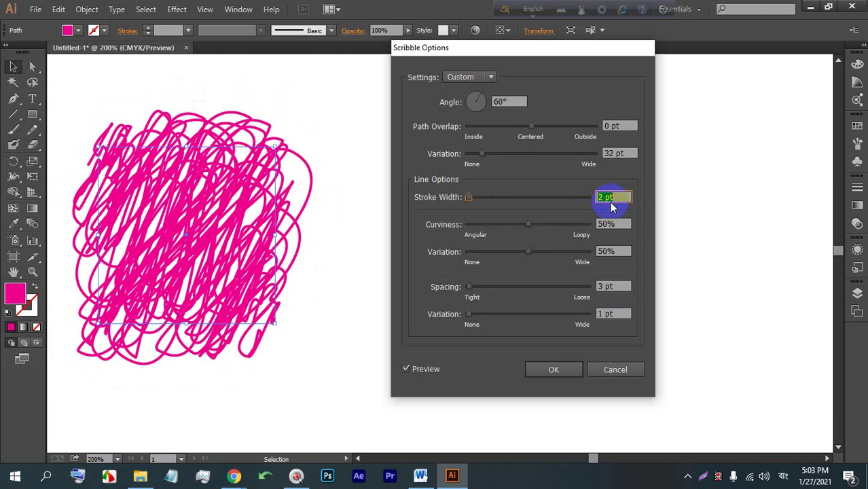
{"action": "key", "text": "Down"}
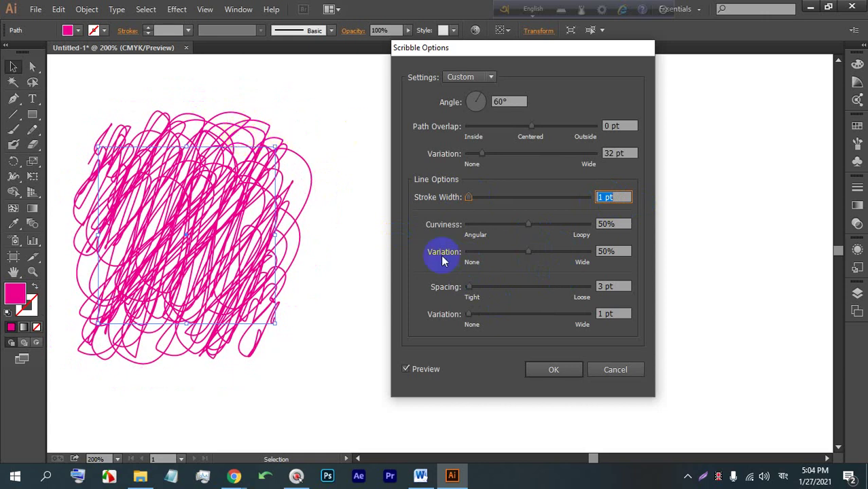
Set the scribble curviness to 55% with 54% variation, and tighten the line spacing to 0.01 pt with 0 pt variation.
{"action": "left_click", "coordinate": [528, 225]}
{"action": "mouse_move", "coordinate": [529, 226]}
{"action": "left_mouse_down"}
{"action": "mouse_move", "coordinate": [563, 231]}
{"action": "mouse_move", "coordinate": [489, 226]}
{"action": "mouse_move", "coordinate": [549, 224]}
{"action": "mouse_move", "coordinate": [540, 217]}
{"action": "left_mouse_up"}
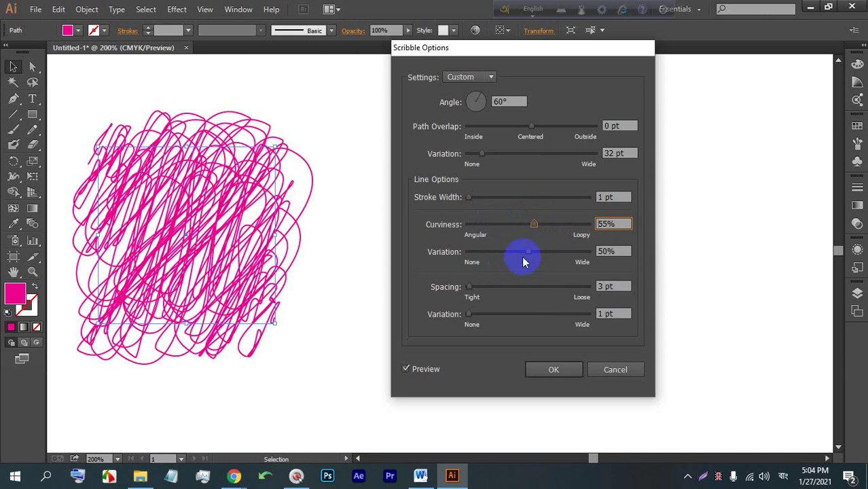
{"action": "mouse_move", "coordinate": [523, 257]}
{"action": "left_mouse_down"}
{"action": "mouse_move", "coordinate": [581, 250]}
{"action": "mouse_move", "coordinate": [500, 249]}
{"action": "mouse_move", "coordinate": [534, 253]}
{"action": "left_mouse_up"}
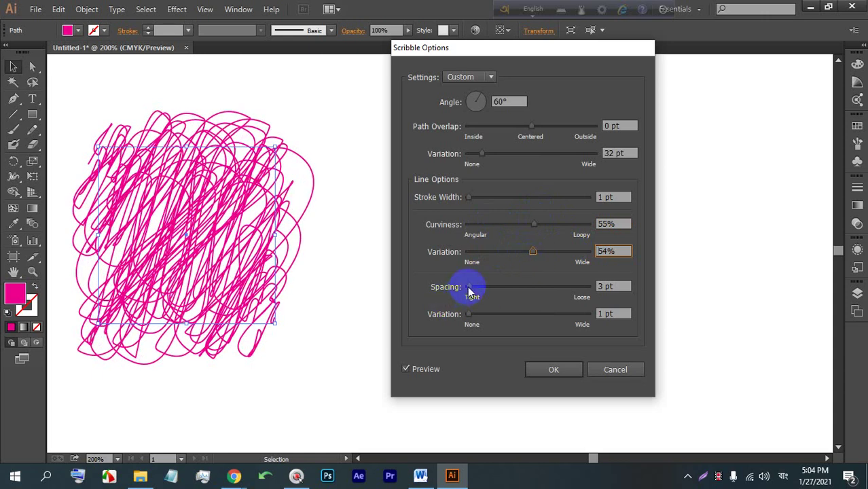
{"action": "mouse_move", "coordinate": [468, 288]}
{"action": "left_mouse_down"}
{"action": "mouse_move", "coordinate": [569, 291]}
{"action": "mouse_move", "coordinate": [478, 285]}
{"action": "mouse_move", "coordinate": [474, 318]}
{"action": "mouse_move", "coordinate": [498, 317]}
{"action": "mouse_move", "coordinate": [473, 287]}
{"action": "mouse_move", "coordinate": [480, 287]}
{"action": "mouse_move", "coordinate": [496, 291]}
{"action": "mouse_move", "coordinate": [469, 294]}
{"action": "mouse_move", "coordinate": [486, 313]}
{"action": "mouse_move", "coordinate": [470, 316]}
{"action": "left_mouse_up"}
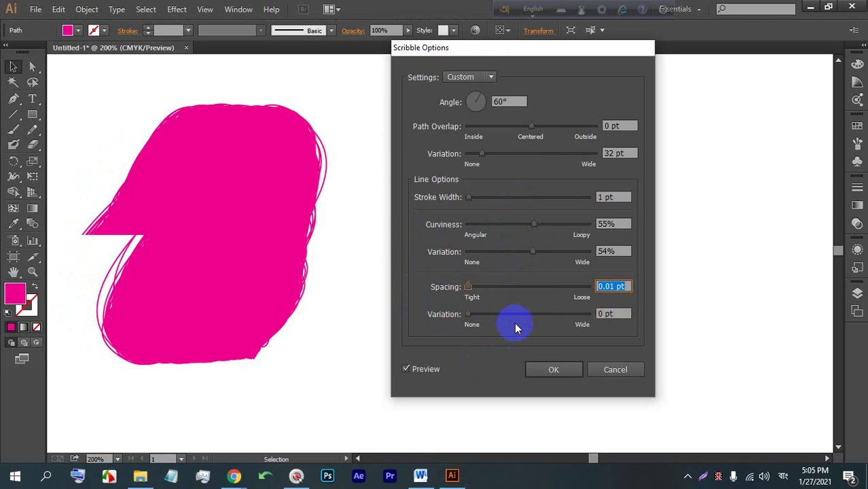
Try a scribble line spacing of 10 pt, and cancel the Scribble effect on the square.
{"action": "left_click", "coordinate": [470, 287]}
{"action": "left_click", "coordinate": [639, 242]}
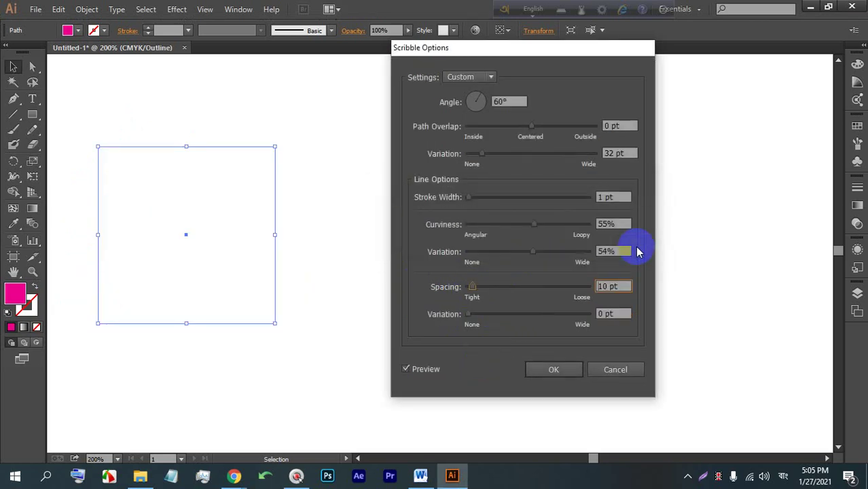
{"action": "left_click", "coordinate": [615, 370]}
{"action": "left_click_drag", "start_coordinate": [450, 327], "coordinate": [266, 245]}
{"action": "left_click", "coordinate": [404, 261]}
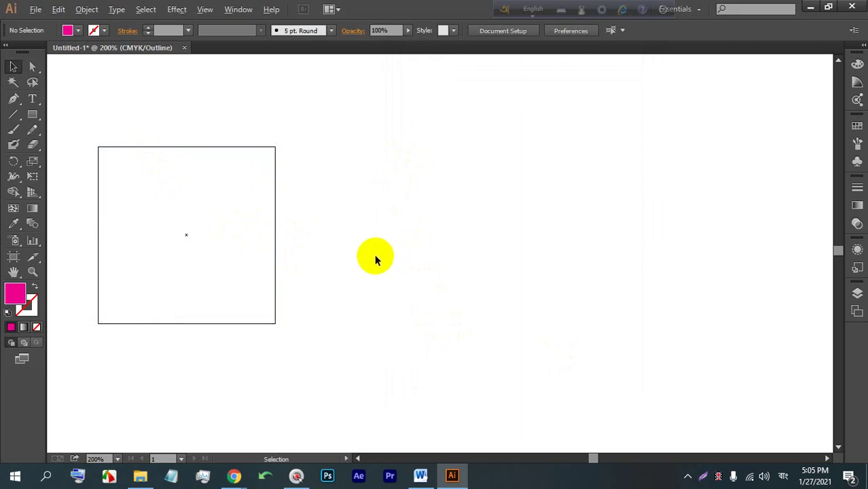
Return the document from Outline to Preview display and select the pink square.
{"action": "key", "text": "ctrl+y"}
{"action": "scroll", "coordinate": [337, 239], "scroll_direction": "down", "scroll_amount": 4, "text": "alt"}
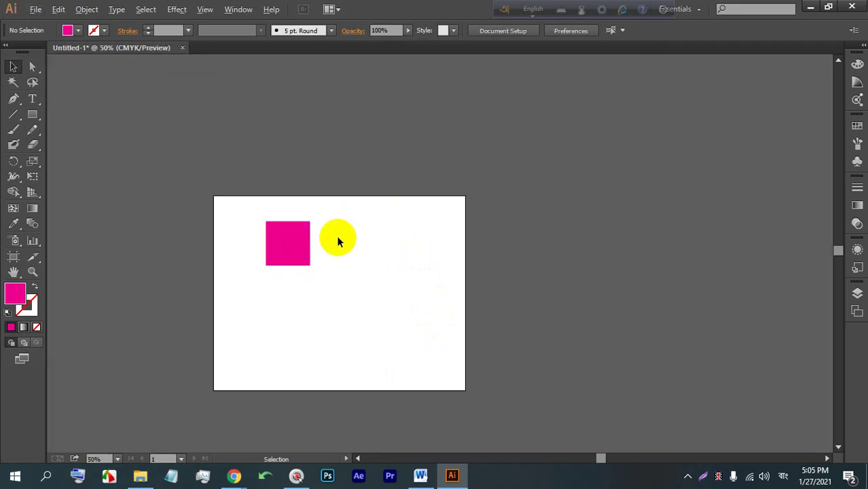
{"action": "scroll", "coordinate": [322, 244], "scroll_direction": "up", "scroll_amount": 4, "text": "alt"}
{"action": "left_click", "coordinate": [69, 215]}
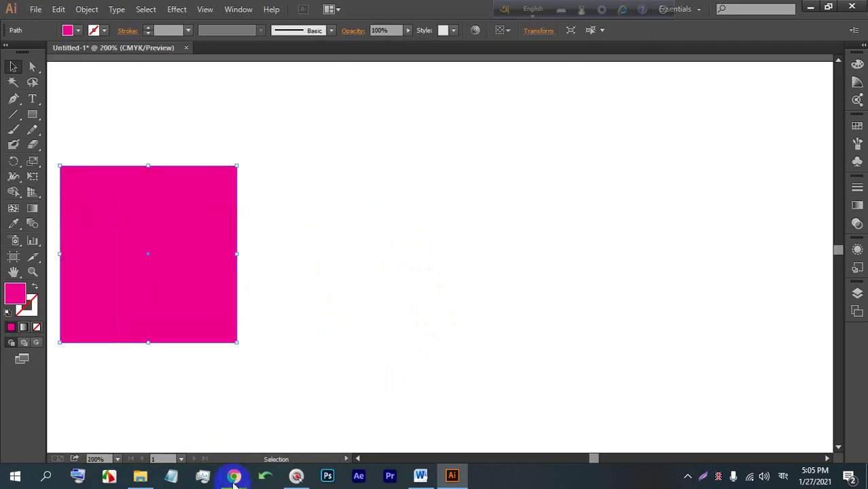
Switch to the Google Meet call in Chrome to check the participants, and return to Illustrator.
{"action": "mouse_move", "coordinate": [233, 476]}
{"action": "left_click", "coordinate": [231, 415]}
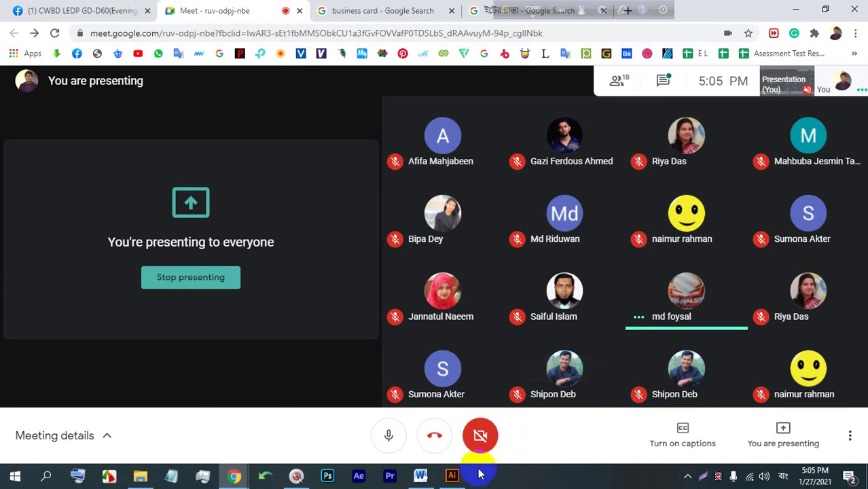
{"action": "left_click", "coordinate": [451, 476]}
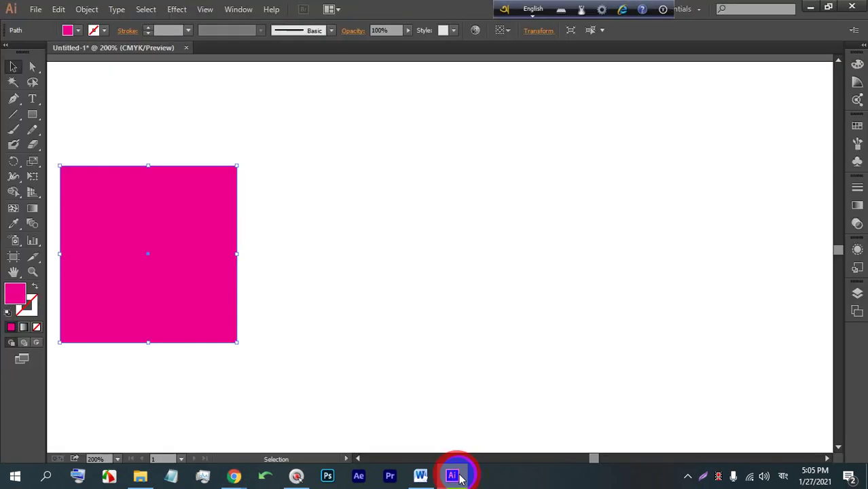
Preview the AI_Alpha_1, AI_Alpha_4, AI_BevelShadow_1 and AI_CoolBreeze SVG filters on the square.
{"action": "left_click", "coordinate": [177, 8]}
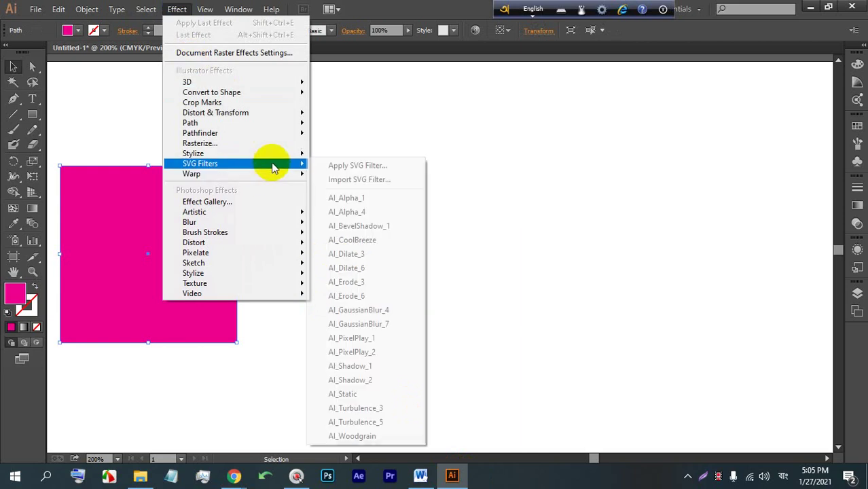
{"action": "mouse_move", "coordinate": [294, 157]}
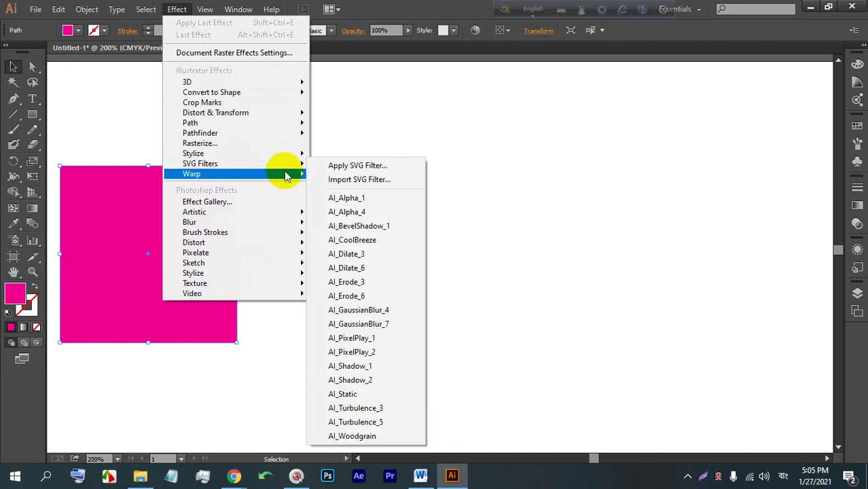
{"action": "left_click", "coordinate": [331, 165]}
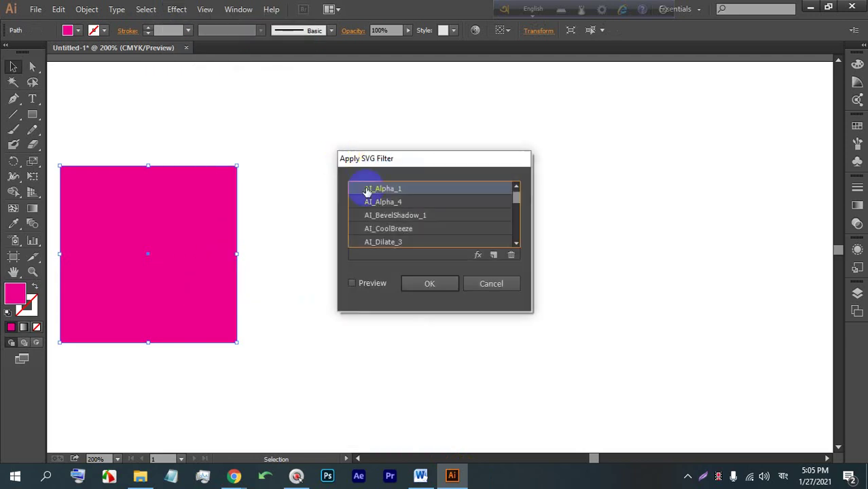
{"action": "left_click", "coordinate": [364, 286]}
{"action": "left_click", "coordinate": [376, 202]}
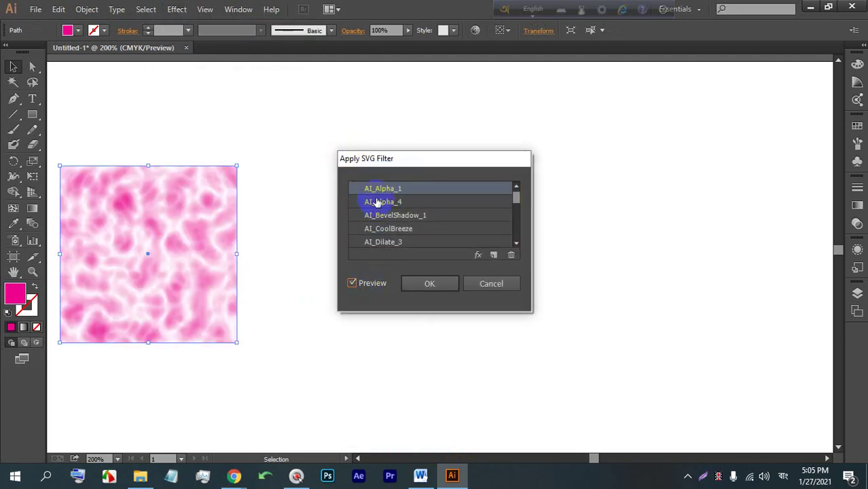
{"action": "left_click", "coordinate": [387, 221]}
{"action": "left_click", "coordinate": [390, 232]}
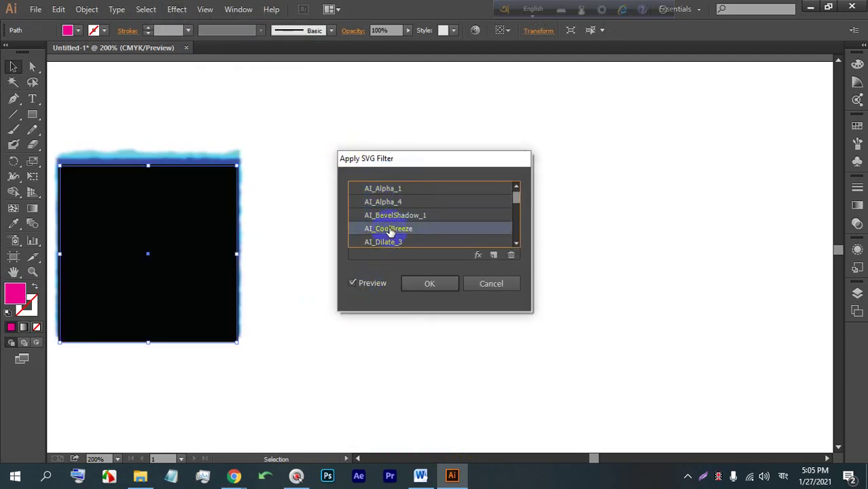
Preview the AI_Dilate_3 and AI_Dilate_6 SVG filters on the square, dismissing the filter code editor.
{"action": "left_click_drag", "start_coordinate": [413, 159], "coordinate": [447, 73]}
{"action": "left_click", "coordinate": [400, 156]}
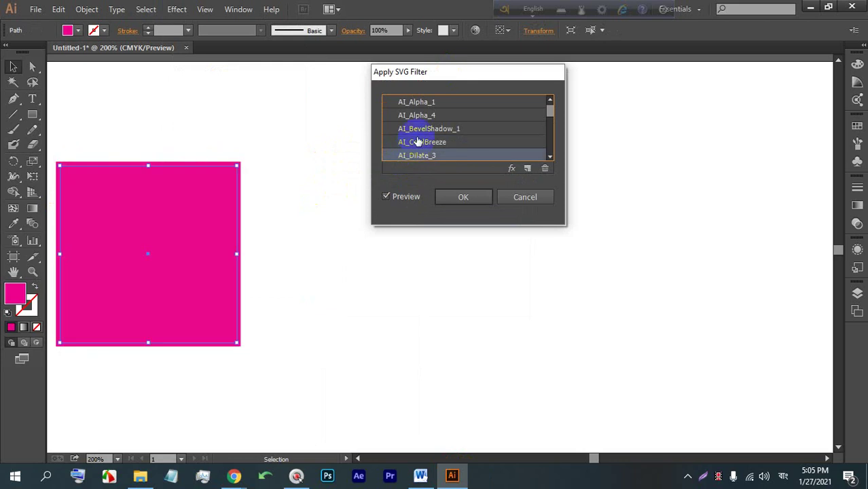
{"action": "scroll", "coordinate": [418, 138], "scroll_direction": "down", "scroll_amount": 1}
{"action": "double_click", "coordinate": [422, 131]}
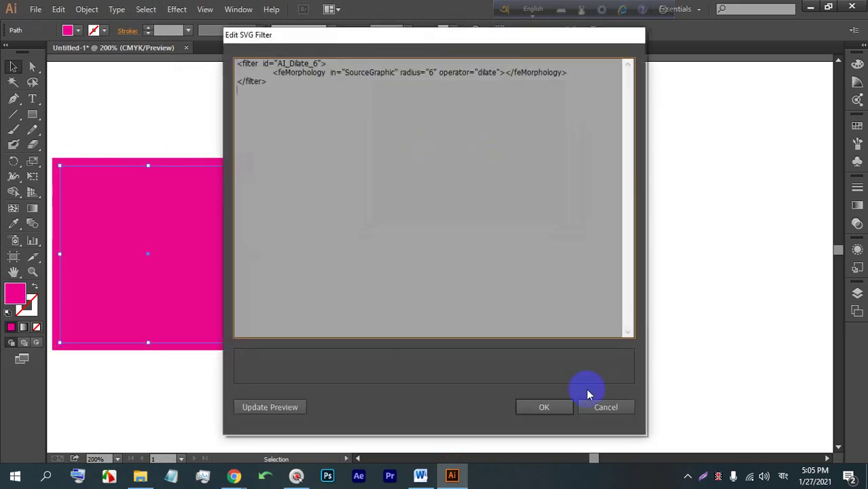
{"action": "left_click", "coordinate": [606, 409]}
Preview the AI_GaussianBlur_4 and AI_GaussianBlur_7 SVG filters on the square, closing the filter code without edits.
{"action": "left_click", "coordinate": [445, 142]}
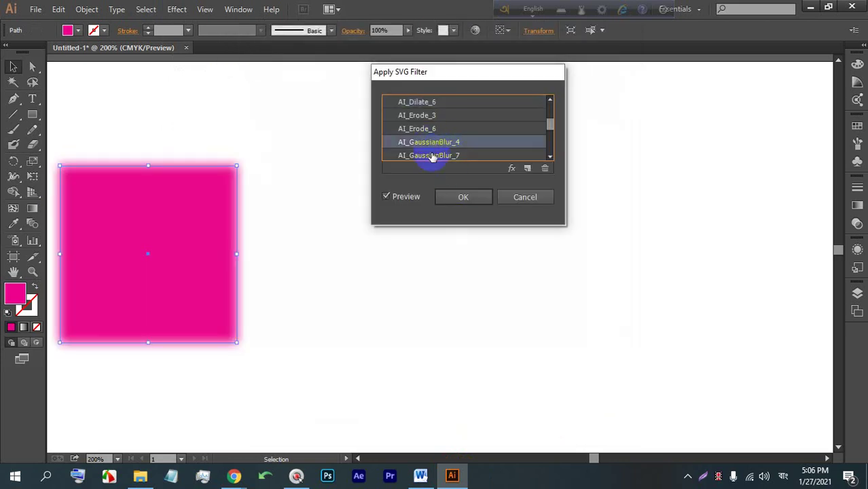
{"action": "left_click", "coordinate": [430, 155]}
{"action": "scroll", "coordinate": [434, 135], "scroll_direction": "down", "scroll_amount": 3}
{"action": "double_click", "coordinate": [424, 138]}
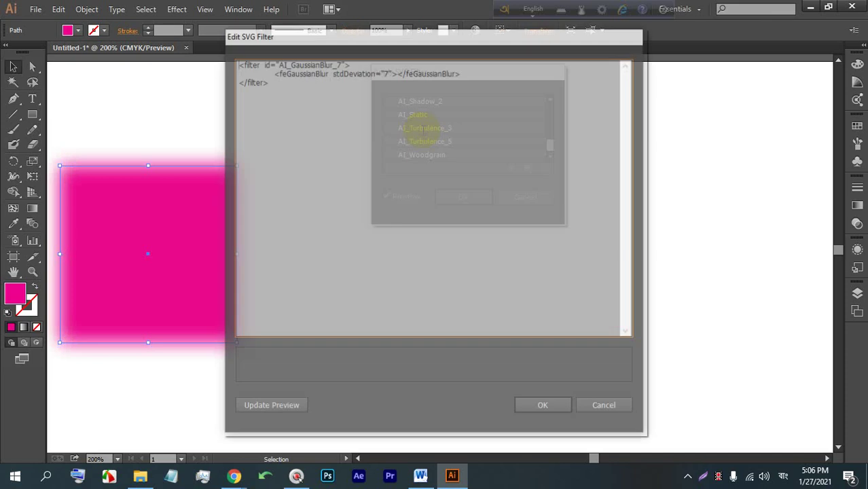
{"action": "left_click", "coordinate": [603, 409]}
Preview the AI_Shadow_1, AI_Turbulence_5, AI_Woodgrain and AI_Turbulence_3 SVG filters on the square, and cancel the SVG filter.
{"action": "left_click", "coordinate": [430, 142]}
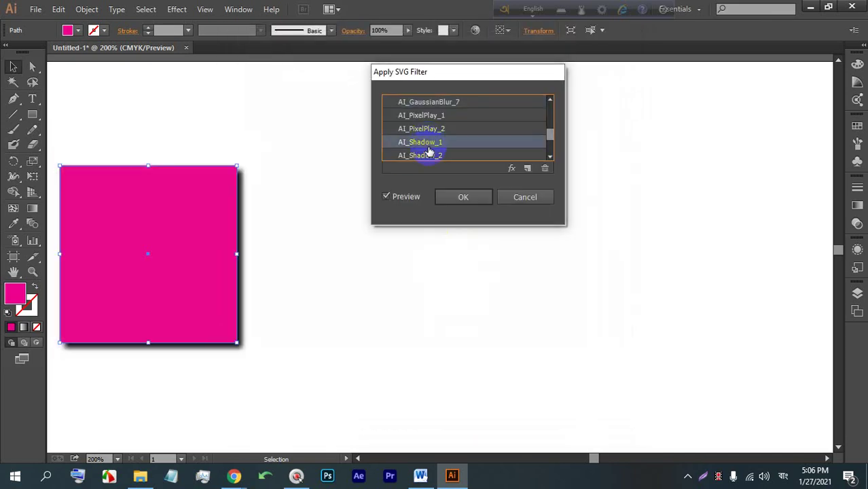
{"action": "scroll", "coordinate": [428, 139], "scroll_direction": "down", "scroll_amount": 3}
{"action": "left_click", "coordinate": [424, 139]}
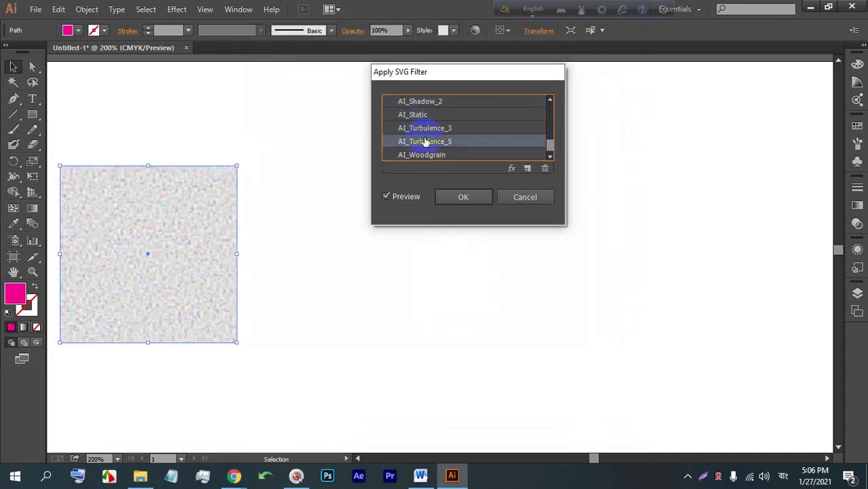
{"action": "left_click", "coordinate": [438, 155]}
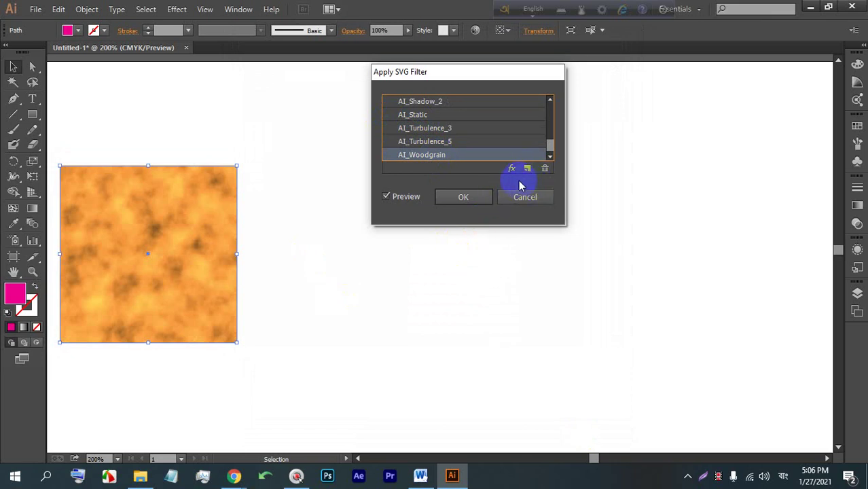
{"action": "left_click", "coordinate": [439, 128]}
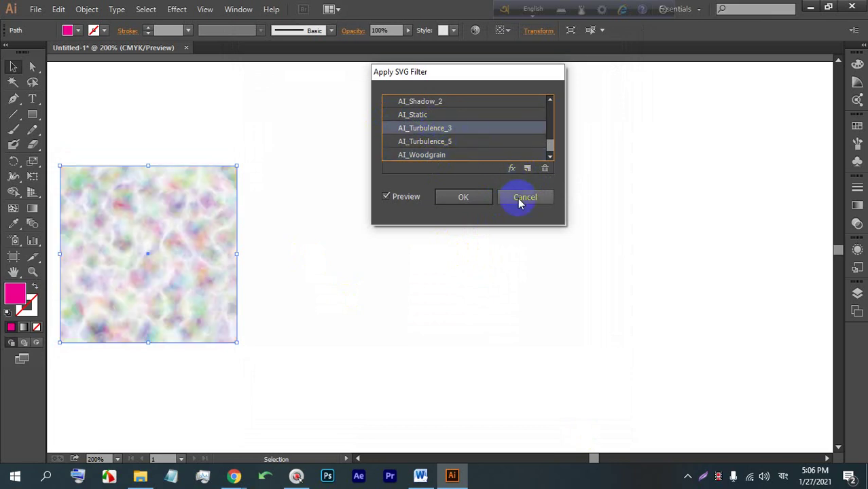
{"action": "left_click", "coordinate": [523, 198]}
Preview an Arc warp on the square, and try the Flag style with 16% bend, 13% horizontal and 14% vertical distortion.
{"action": "left_click", "coordinate": [176, 8]}
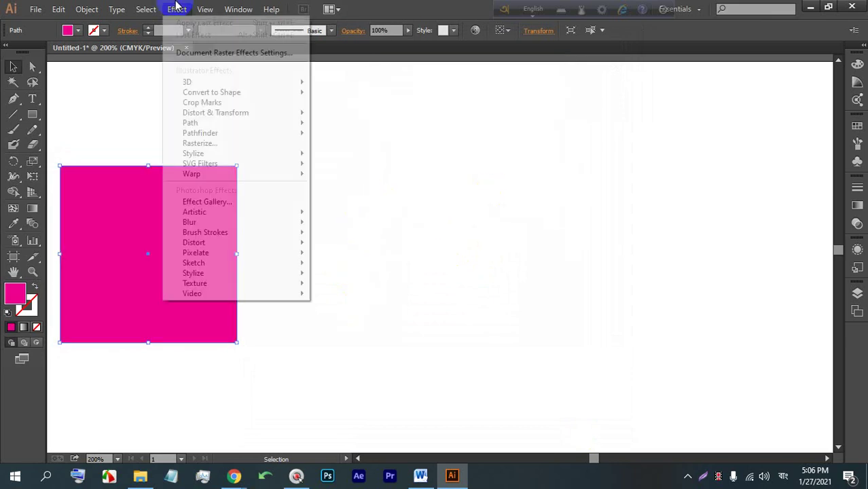
{"action": "mouse_move", "coordinate": [238, 174]}
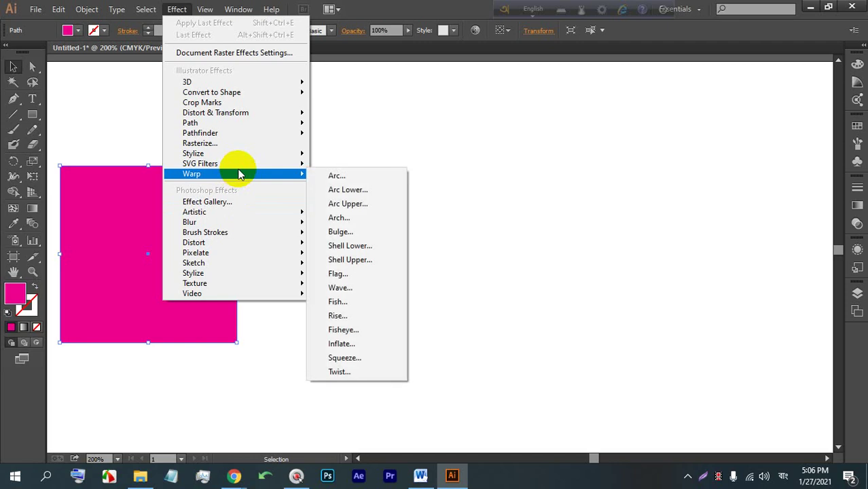
{"action": "left_click", "coordinate": [343, 176]}
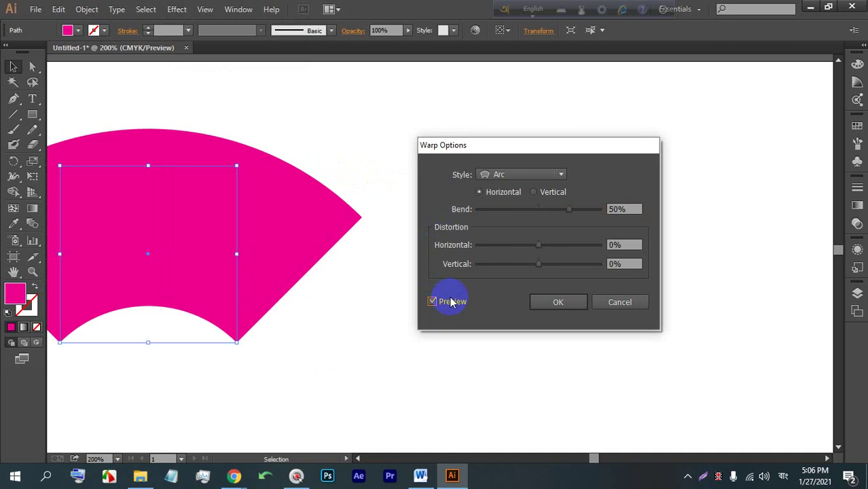
{"action": "left_click", "coordinate": [510, 175]}
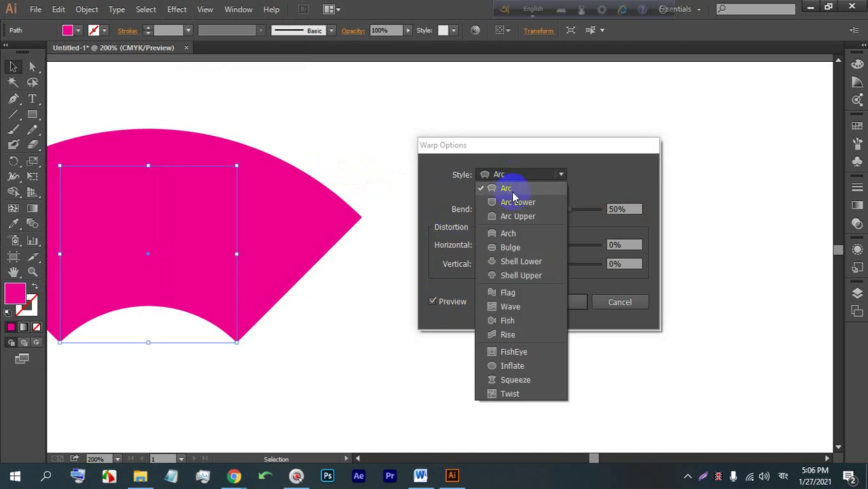
{"action": "left_click", "coordinate": [520, 292]}
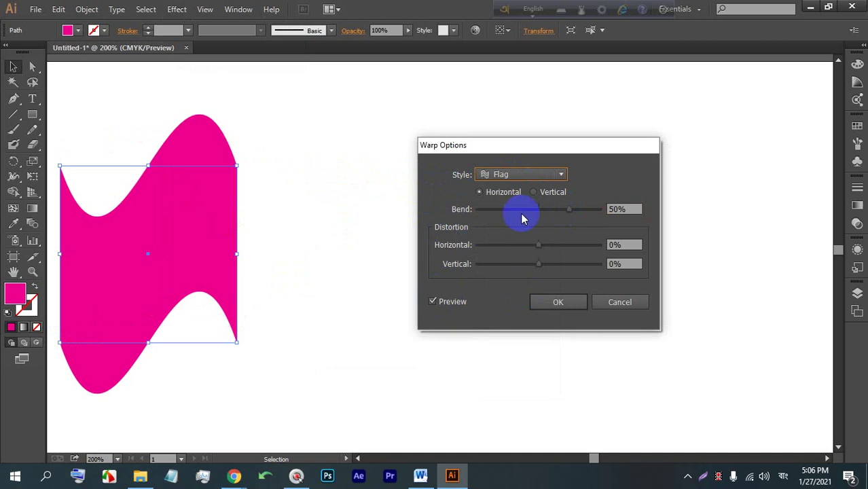
{"action": "left_click_drag", "start_coordinate": [569, 211], "coordinate": [547, 264]}
Try the Fish, Squeeze and Arch warp styles on the square, and choose Bulge.
{"action": "left_click", "coordinate": [526, 175]}
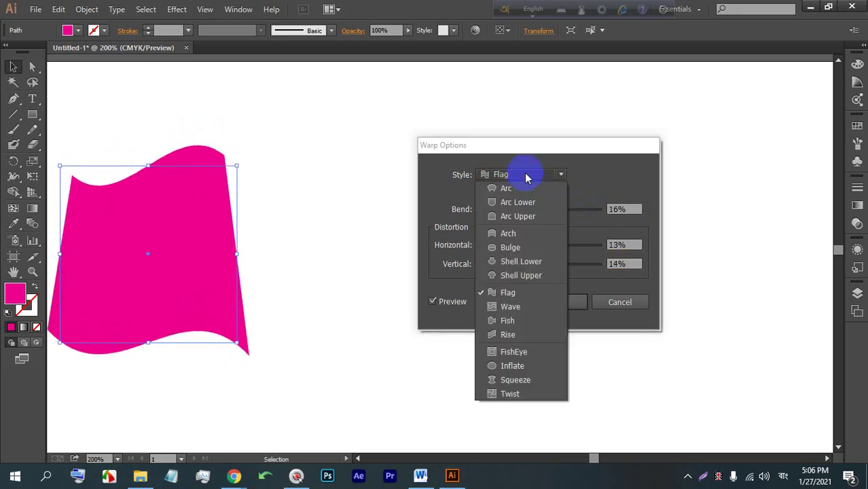
{"action": "left_click", "coordinate": [507, 319]}
{"action": "left_click", "coordinate": [496, 175]}
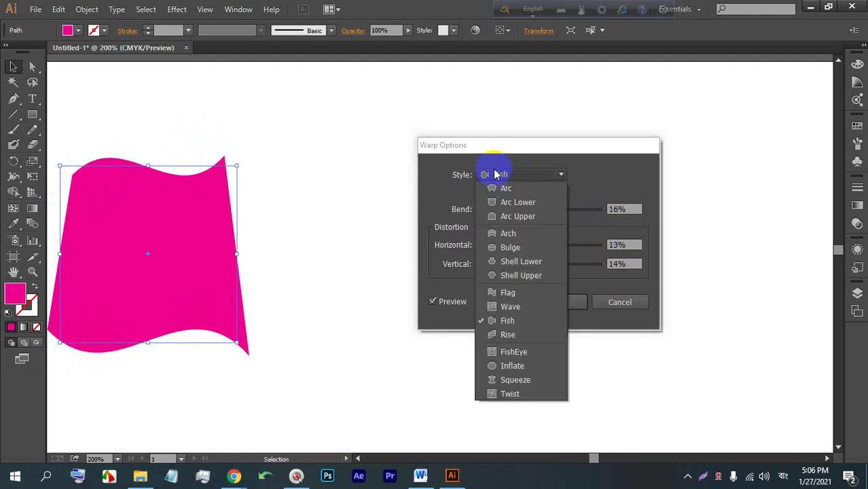
{"action": "left_click", "coordinate": [511, 381]}
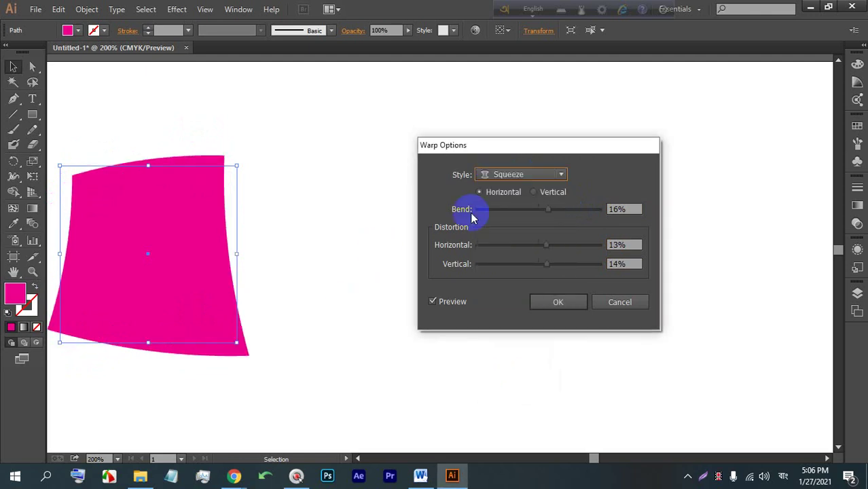
{"action": "left_click", "coordinate": [506, 175]}
{"action": "left_click", "coordinate": [514, 233]}
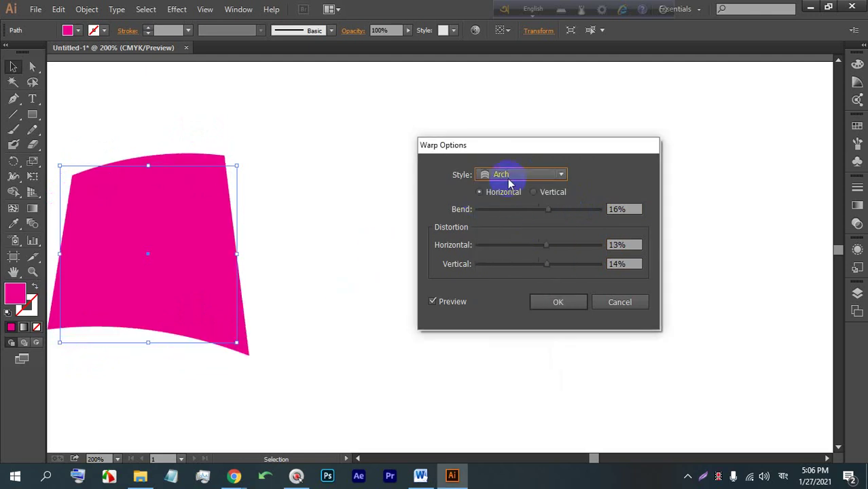
{"action": "left_click", "coordinate": [508, 178]}
{"action": "left_click", "coordinate": [522, 247]}
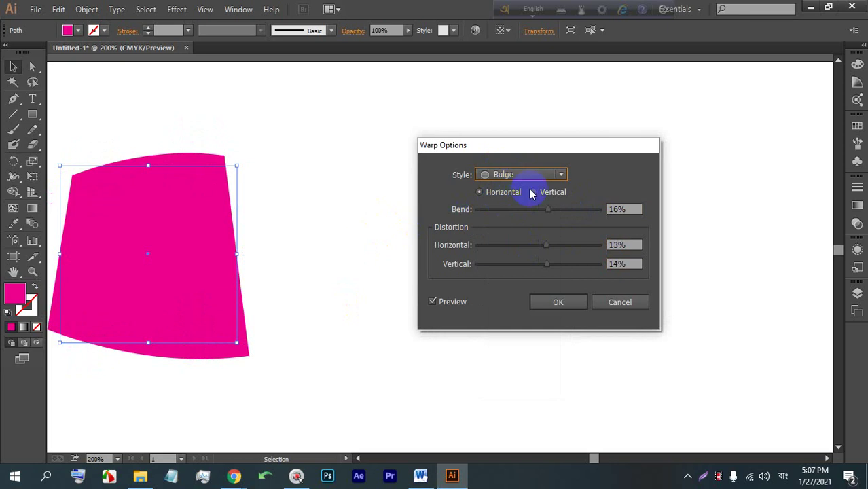
Try Bulge bends of 34% and -49% with 1% horizontal and 0% vertical distortion, and cancel the warp.
{"action": "left_click_drag", "start_coordinate": [546, 211], "coordinate": [559, 210]}
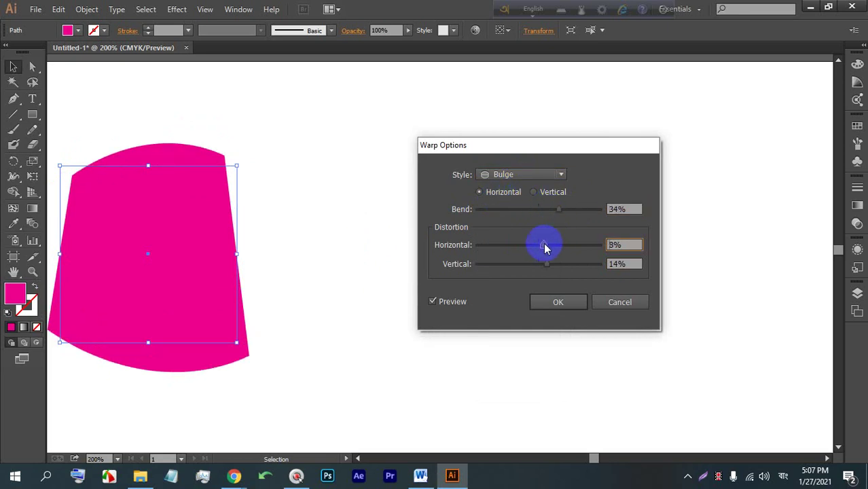
{"action": "left_click", "coordinate": [548, 268]}
{"action": "left_click_drag", "start_coordinate": [540, 266], "coordinate": [538, 265]}
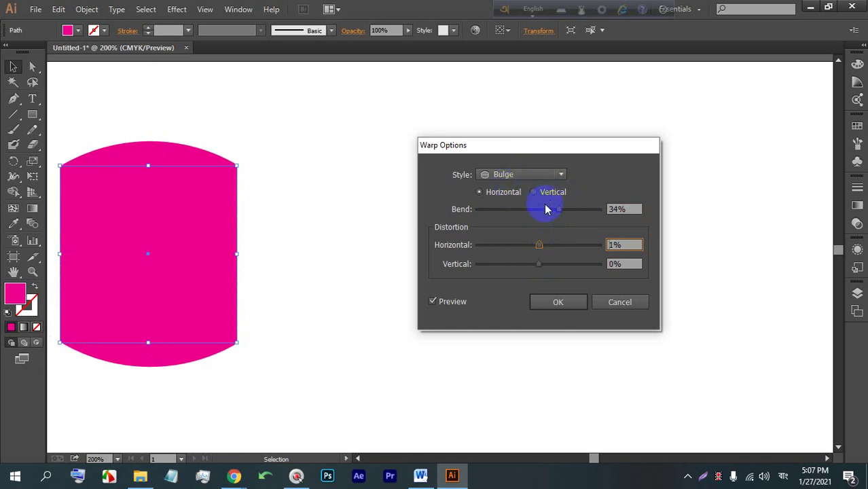
{"action": "left_click_drag", "start_coordinate": [561, 213], "coordinate": [510, 216]}
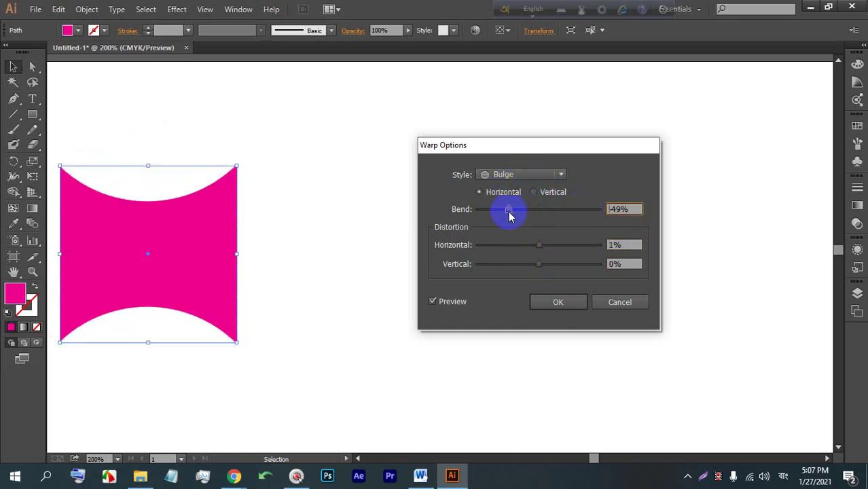
{"action": "left_click", "coordinate": [549, 175]}
{"action": "left_click", "coordinate": [644, 303]}
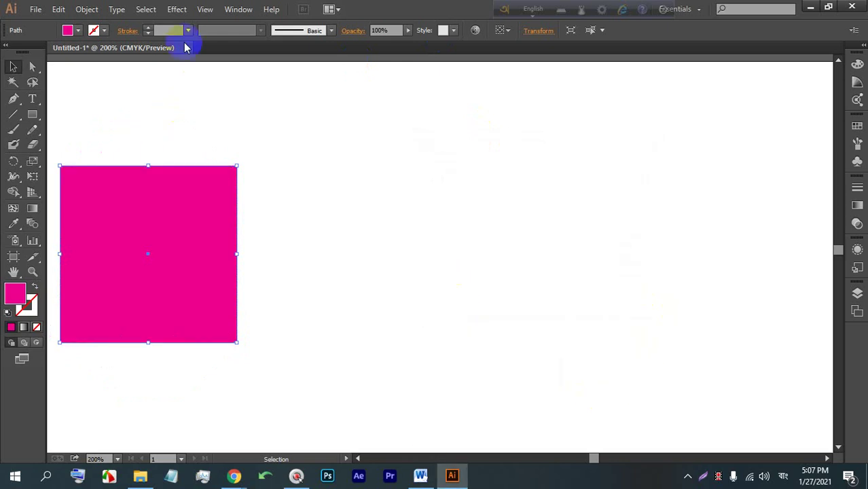
{"action": "left_click", "coordinate": [177, 9]}
{"action": "mouse_move", "coordinate": [234, 178]}
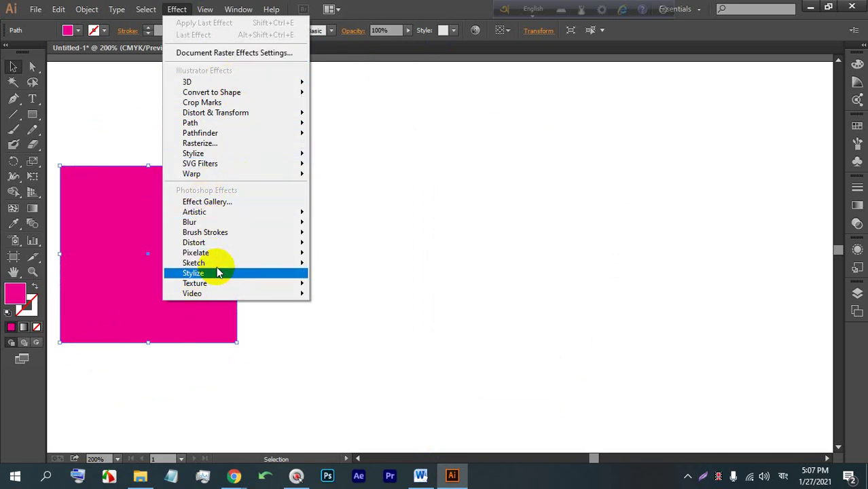
{"action": "left_click", "coordinate": [207, 203]}
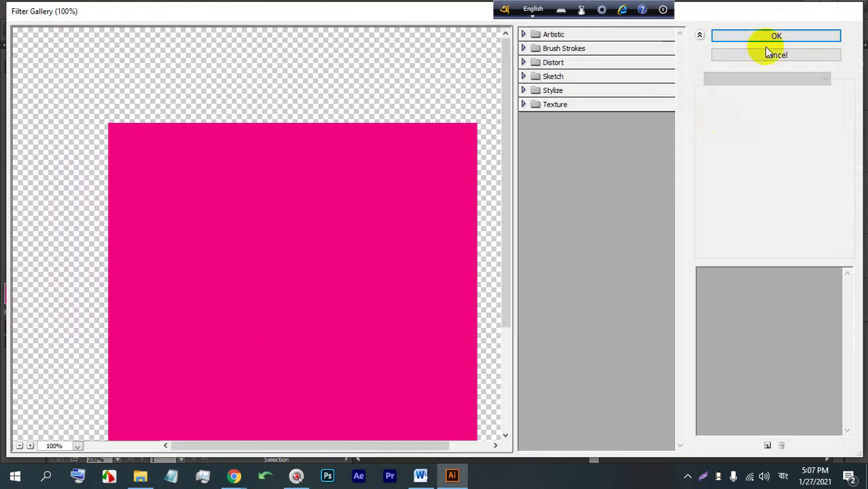
{"action": "left_click", "coordinate": [765, 52]}
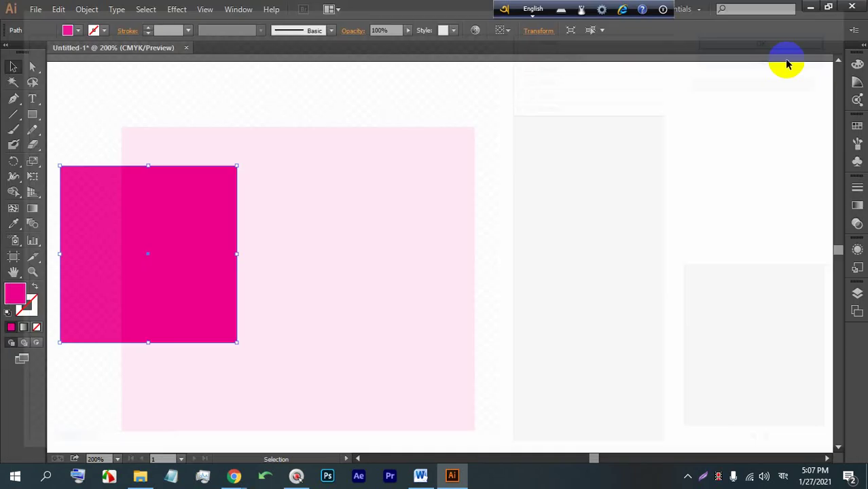
Place the green-institute-tarkine-logging-main-min forest image from the Image folder beside the pink square.
{"action": "left_click", "coordinate": [35, 9]}
{"action": "left_click", "coordinate": [81, 214]}
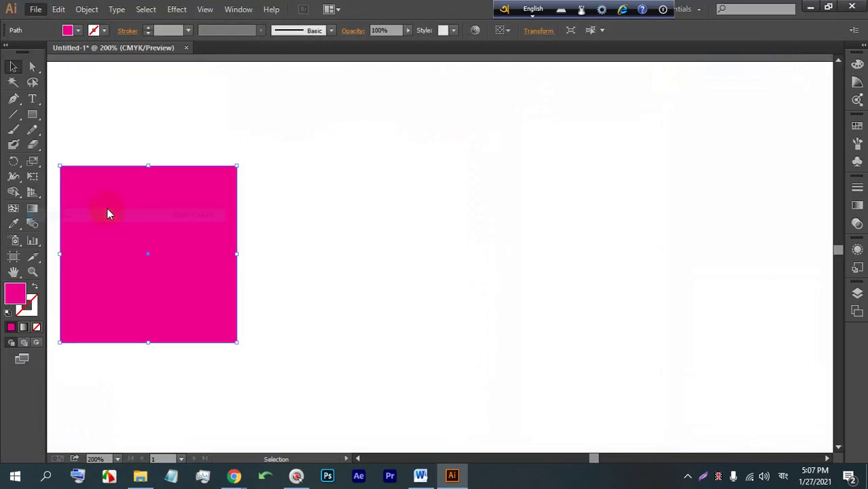
{"action": "scroll", "coordinate": [245, 190], "scroll_direction": "down", "scroll_amount": 5}
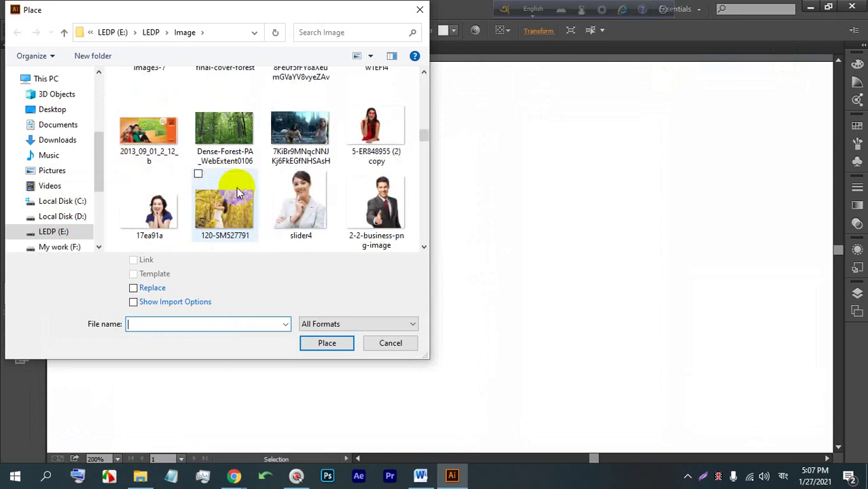
{"action": "scroll", "coordinate": [197, 197], "scroll_direction": "down", "scroll_amount": 6}
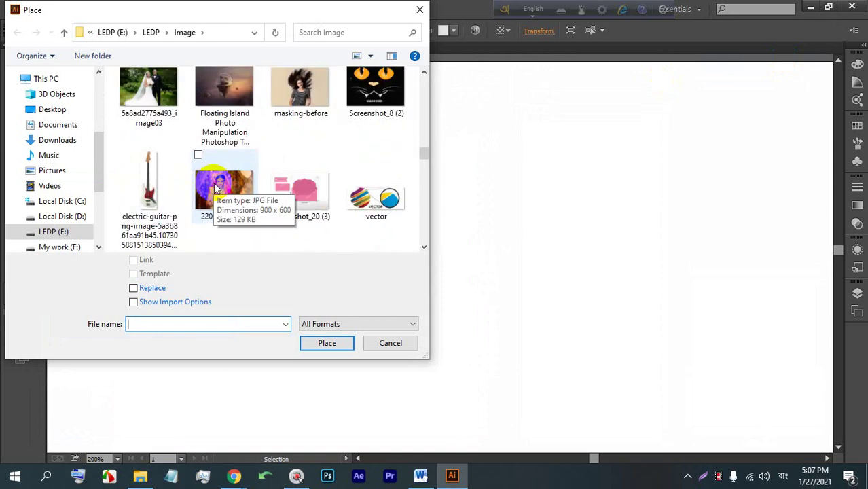
{"action": "scroll", "coordinate": [228, 163], "scroll_direction": "down", "scroll_amount": 6}
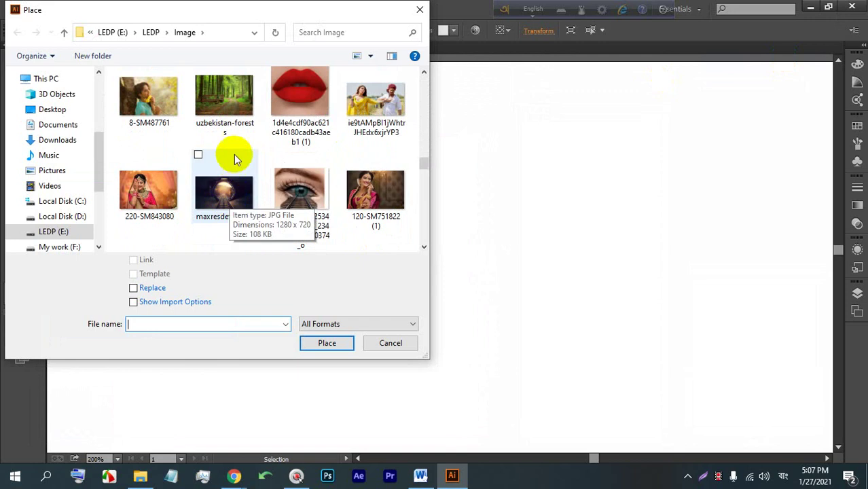
{"action": "scroll", "coordinate": [231, 174], "scroll_direction": "down", "scroll_amount": 4}
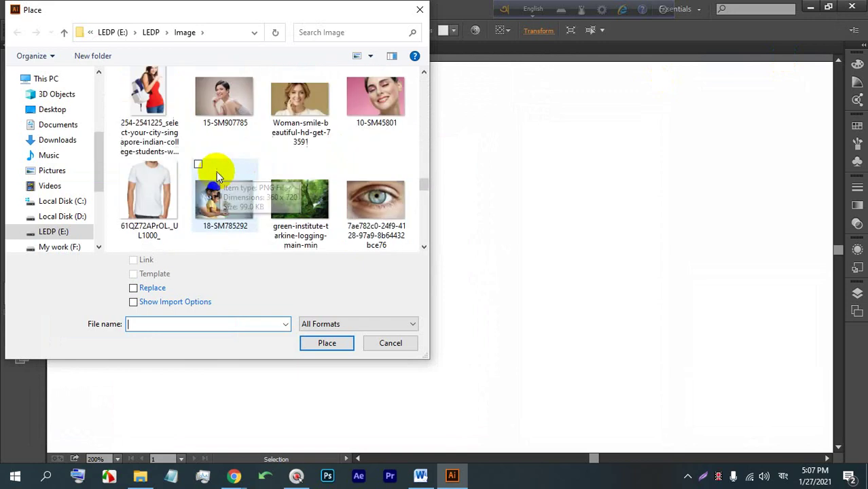
{"action": "double_click", "coordinate": [304, 190]}
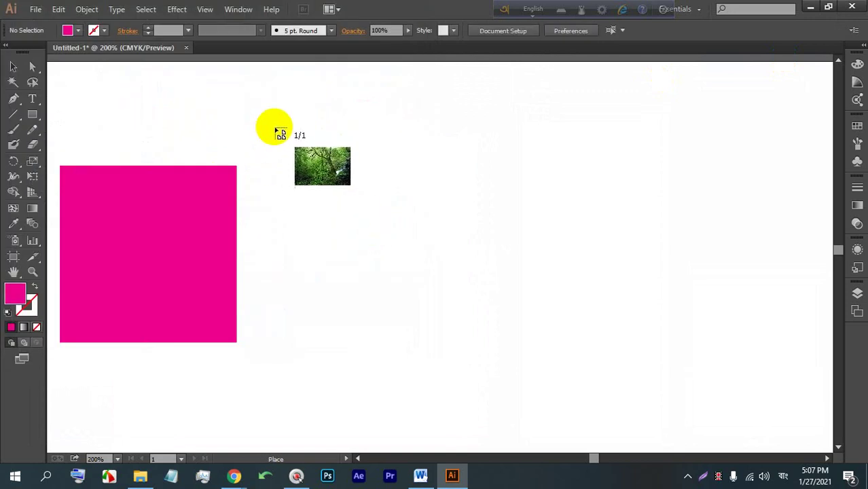
{"action": "left_click", "coordinate": [275, 124]}
Shrink the placed forest image to about half size within the artboard, and embed it in the document.
{"action": "scroll", "coordinate": [384, 199], "scroll_direction": "down", "scroll_amount": 3}
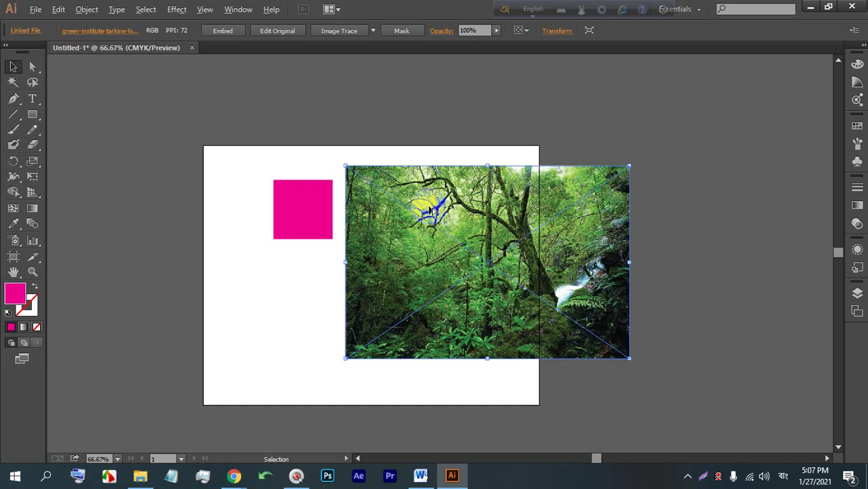
{"action": "scroll", "coordinate": [551, 245], "scroll_direction": "up", "scroll_amount": 2}
{"action": "left_click_drag", "start_coordinate": [401, 74], "coordinate": [281, 209]}
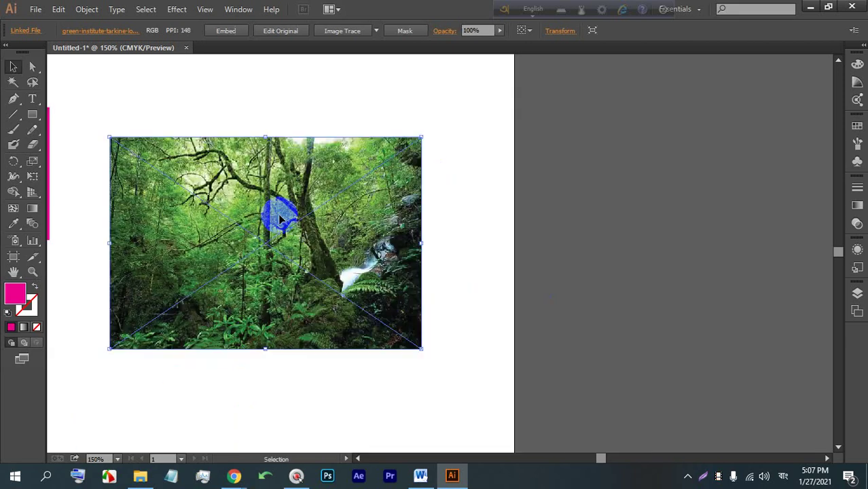
{"action": "left_click", "coordinate": [226, 31]}
{"action": "scroll", "coordinate": [378, 182], "scroll_direction": "up", "scroll_amount": 1}
{"action": "scroll", "coordinate": [363, 230], "scroll_direction": "down", "scroll_amount": 1}
{"action": "scroll", "coordinate": [248, 216], "scroll_direction": "up", "scroll_amount": 1}
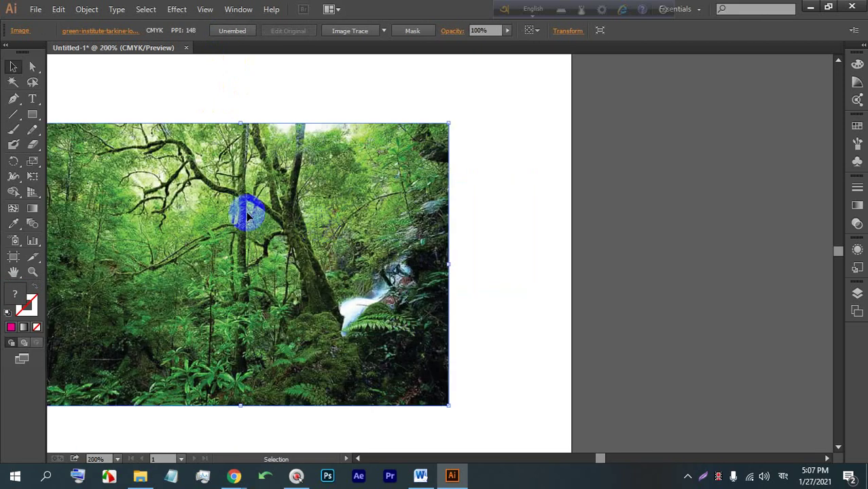
Preview the Artistic effects Colored Pencil and Cutout on the forest image in the Effect Gallery, with the preview at 200%.
{"action": "left_click", "coordinate": [177, 8]}
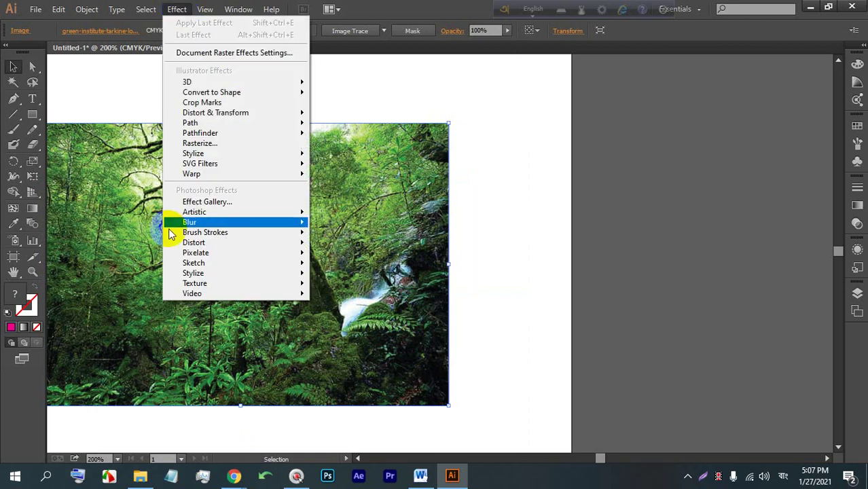
{"action": "left_click", "coordinate": [242, 203]}
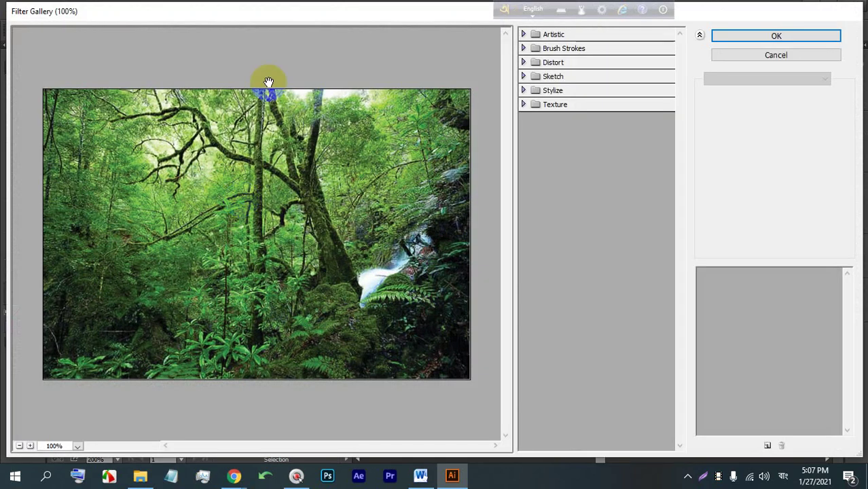
{"action": "left_click", "coordinate": [524, 34]}
{"action": "left_click", "coordinate": [544, 57]}
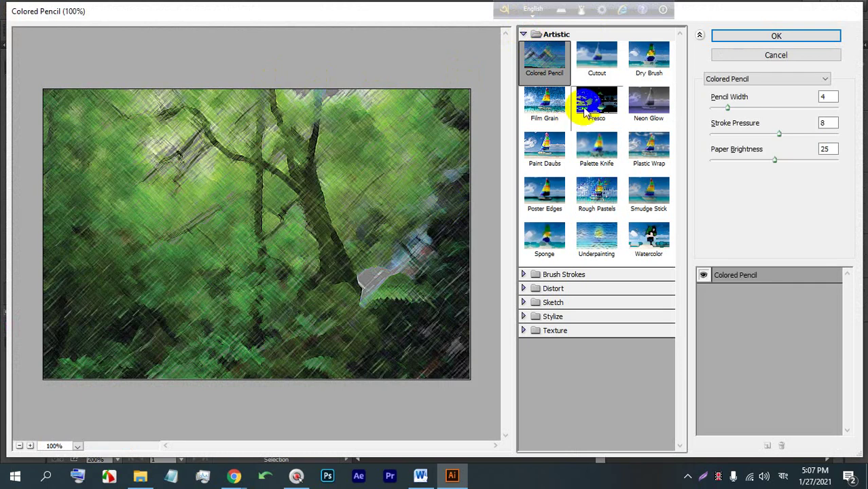
{"action": "left_click", "coordinate": [596, 58]}
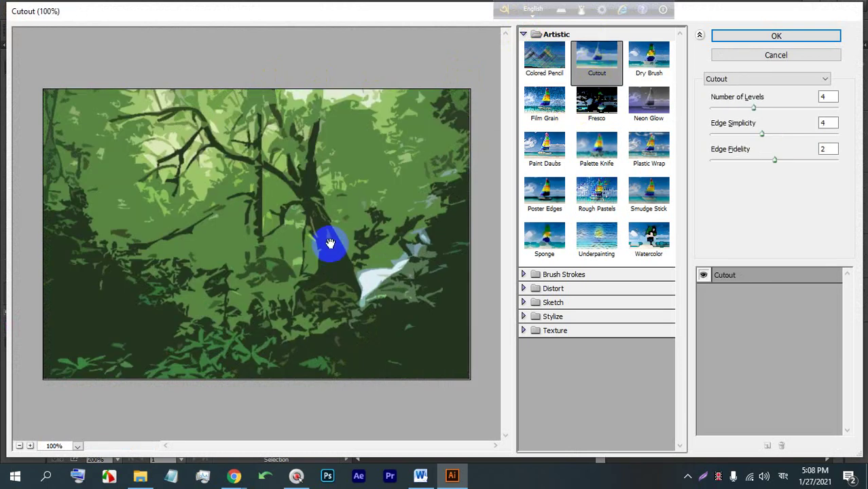
{"action": "left_click", "coordinate": [78, 445]}
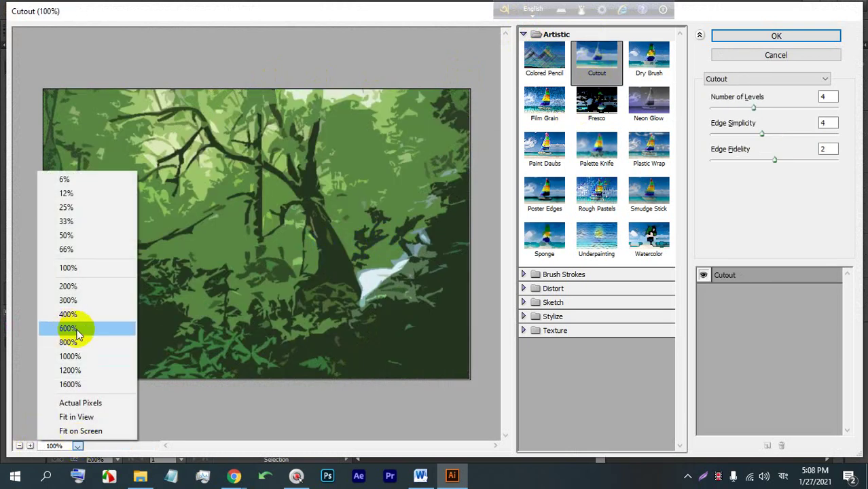
{"action": "left_click", "coordinate": [88, 289]}
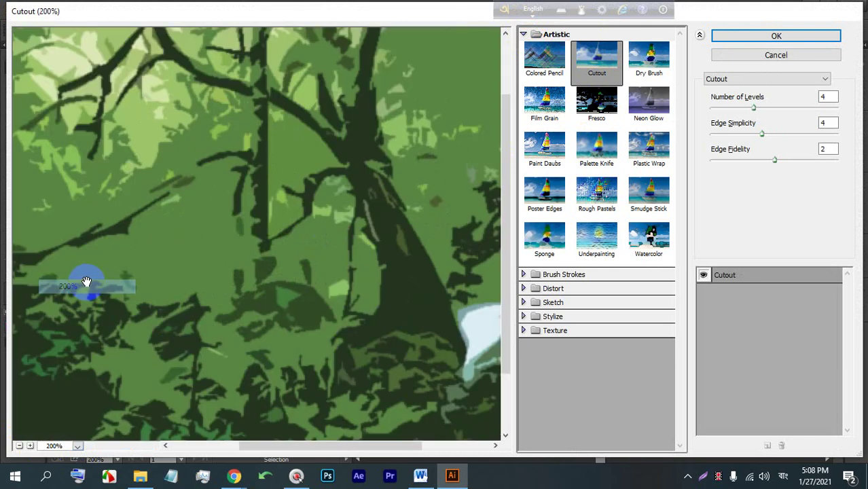
Preview the Dry Brush, Fresco, Film Grain, Paint Daubs and Palette Knife effects on the forest image.
{"action": "left_click", "coordinate": [645, 67]}
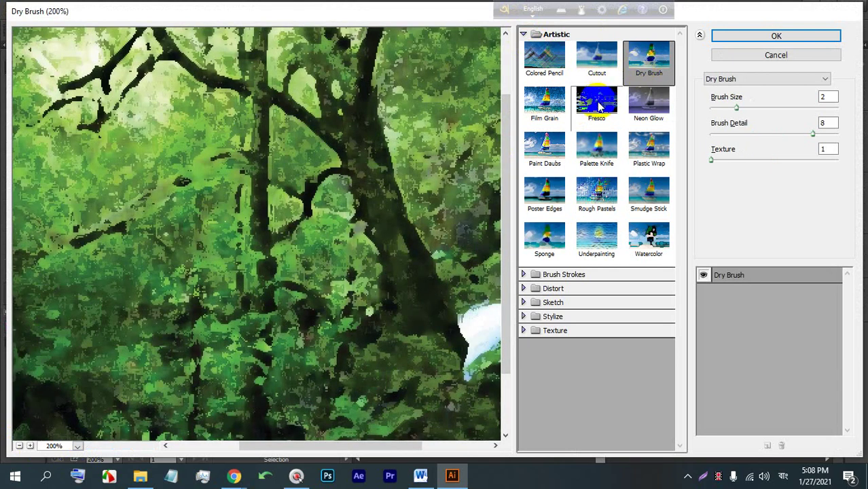
{"action": "left_click", "coordinate": [596, 102]}
{"action": "left_click", "coordinate": [547, 103]}
{"action": "left_click", "coordinate": [556, 154]}
{"action": "left_click", "coordinate": [596, 146]}
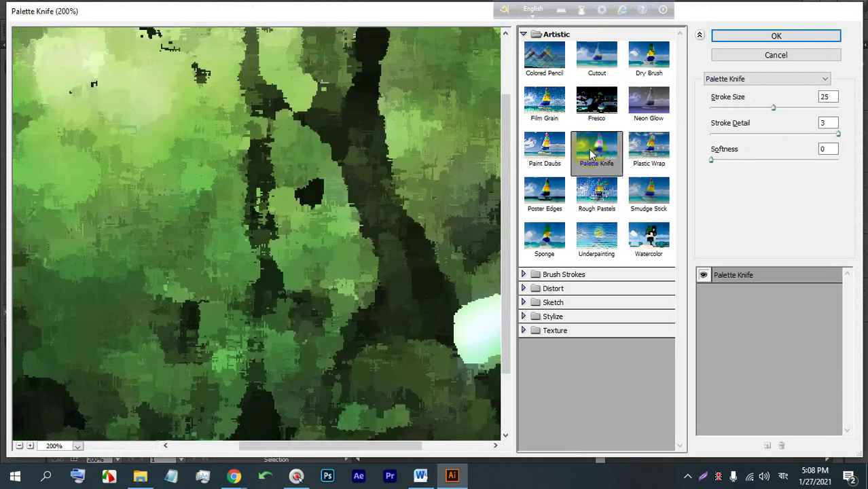
Compare the Fresco, Neon Glow, Palette Knife and Plastic Wrap effects on the forest image.
{"action": "left_click", "coordinate": [596, 101]}
{"action": "left_click", "coordinate": [648, 102]}
{"action": "left_click", "coordinate": [648, 148]}
{"action": "left_click", "coordinate": [616, 148]}
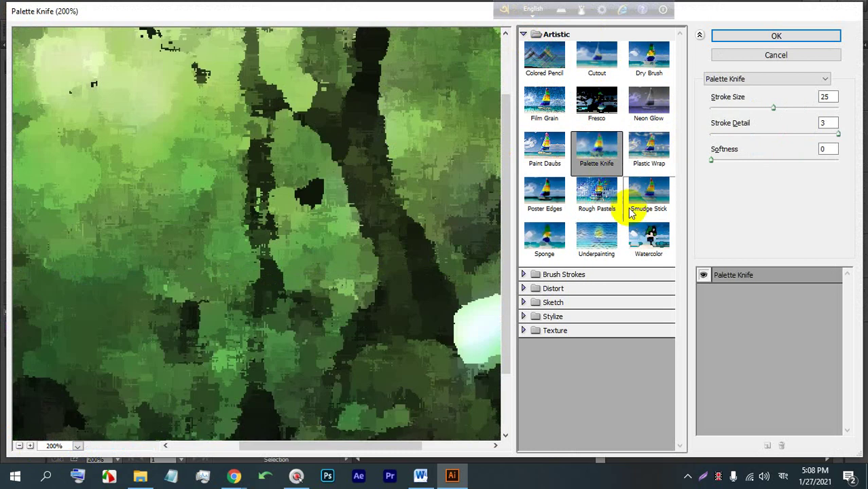
{"action": "left_click", "coordinate": [650, 156]}
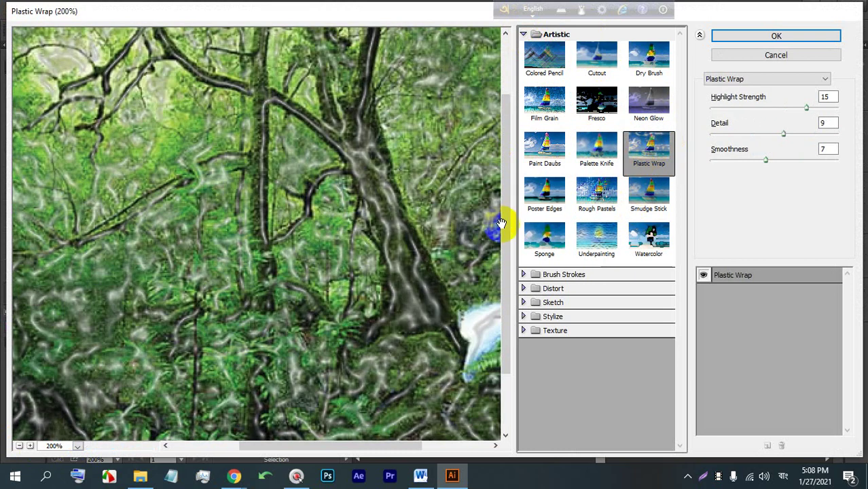
Preview the Smudge Stick, Rough Pastels, Poster Edges, Underpainting and Watercolor effects on the forest image.
{"action": "left_click", "coordinate": [651, 193]}
{"action": "left_click", "coordinate": [596, 193]}
{"action": "left_click", "coordinate": [544, 193]}
{"action": "left_click", "coordinate": [596, 238]}
{"action": "left_click", "coordinate": [648, 239]}
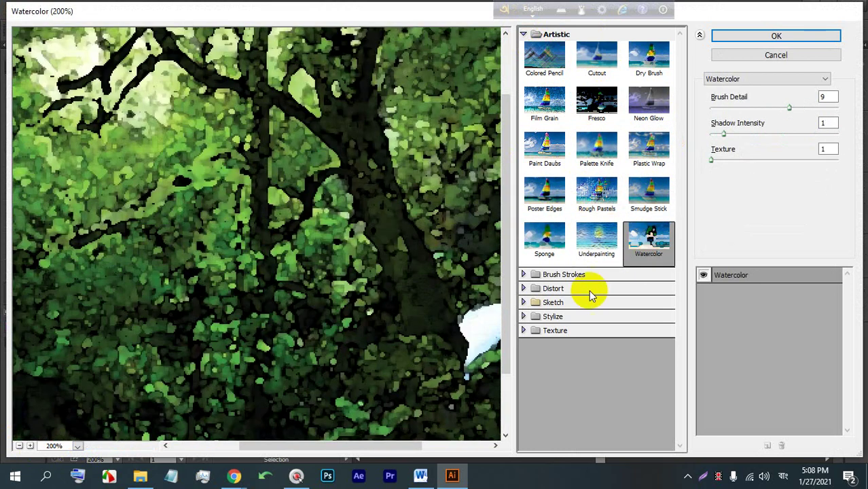
Preview the Texture effects Patchwork, Craquelure, Grain, Mosaic Tiles and Texturizer, and try adjusting the Stained Glass settings.
{"action": "left_click", "coordinate": [523, 330]}
{"action": "left_click", "coordinate": [547, 392]}
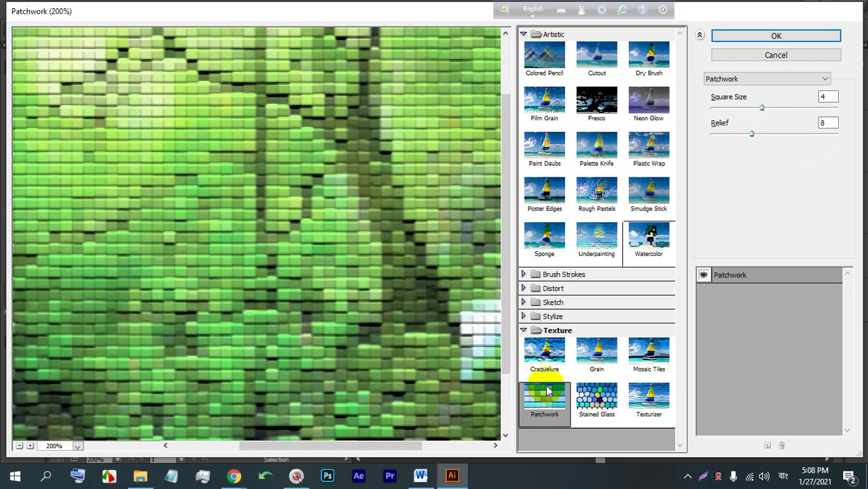
{"action": "left_click", "coordinate": [544, 353]}
{"action": "left_click", "coordinate": [596, 346]}
{"action": "left_click", "coordinate": [664, 355]}
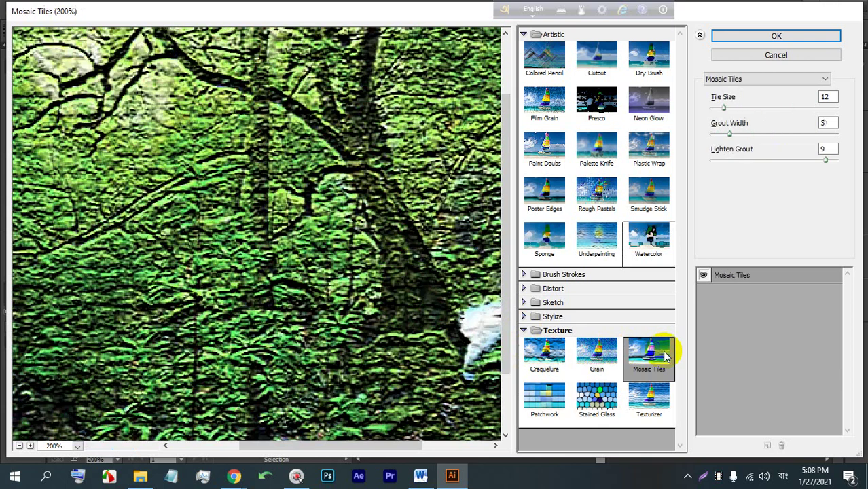
{"action": "left_click", "coordinate": [651, 394]}
{"action": "left_click", "coordinate": [596, 397]}
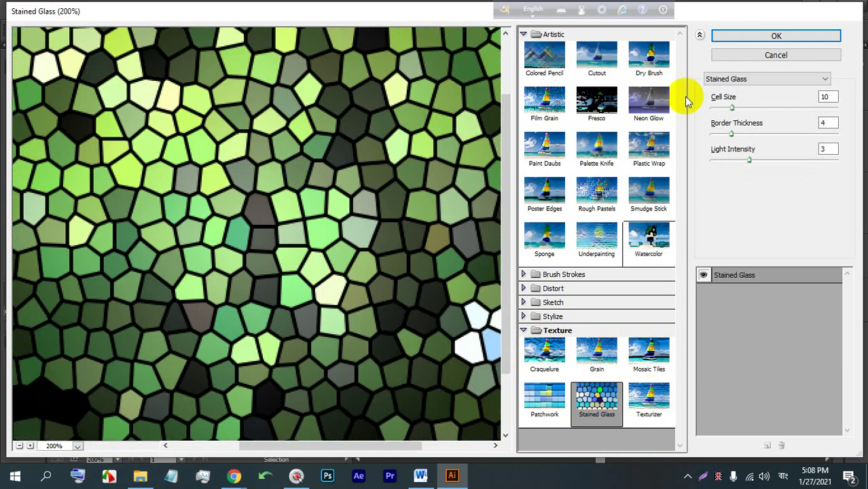
{"action": "left_click_drag", "start_coordinate": [732, 103], "coordinate": [752, 162]}
Return to the Artistic effects and preview Rough Pastels, Watercolor, Smudge Stick and Underpainting on the forest image.
{"action": "left_click", "coordinate": [597, 204]}
{"action": "left_click", "coordinate": [648, 238]}
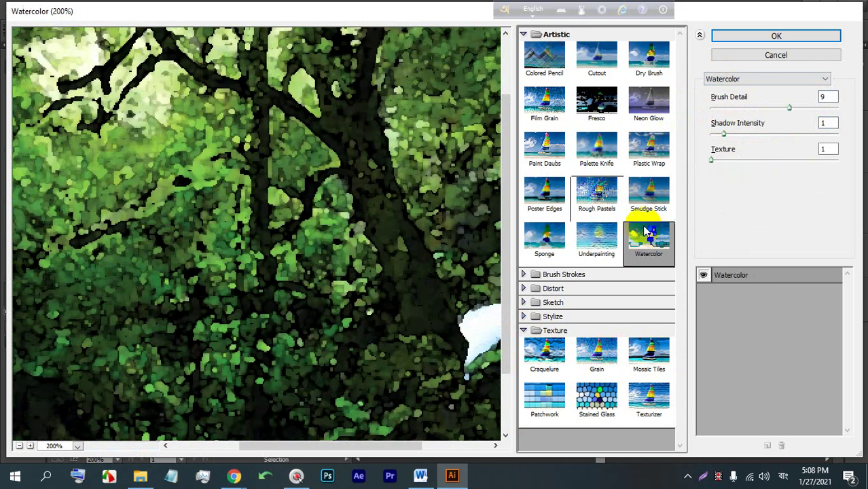
{"action": "left_click", "coordinate": [649, 194]}
{"action": "left_click", "coordinate": [597, 238]}
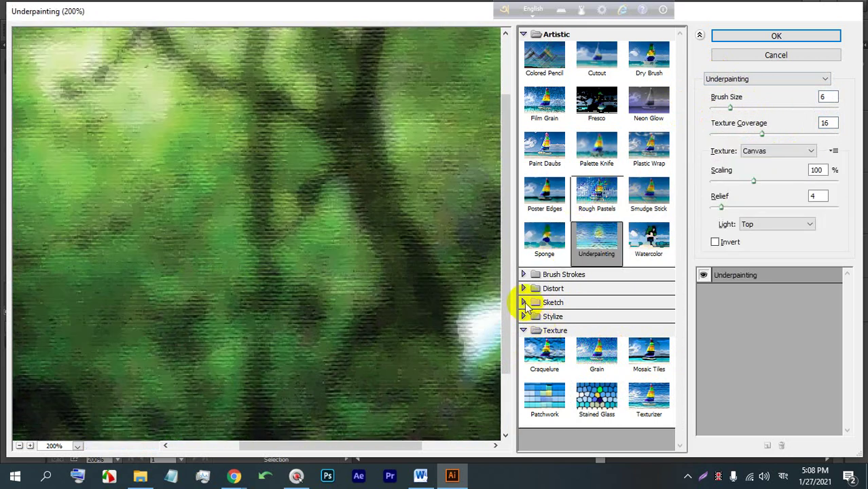
Preview the Sketch effects Chalk & Charcoal and Charcoal on the forest image.
{"action": "left_click", "coordinate": [546, 302]}
{"action": "left_click", "coordinate": [587, 325]}
{"action": "left_click", "coordinate": [649, 325]}
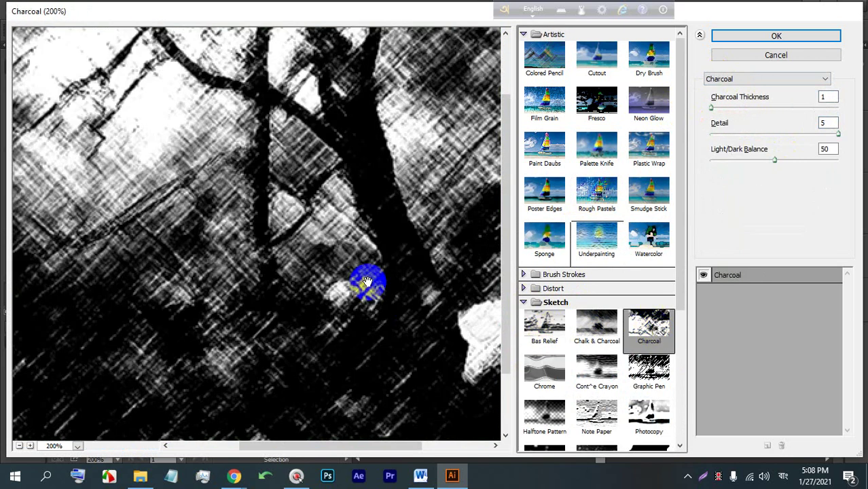
Preview the Distort effects Diffuse Glow, Glass and Ocean Ripple on the forest image.
{"action": "left_click", "coordinate": [523, 288]}
{"action": "left_click", "coordinate": [547, 309]}
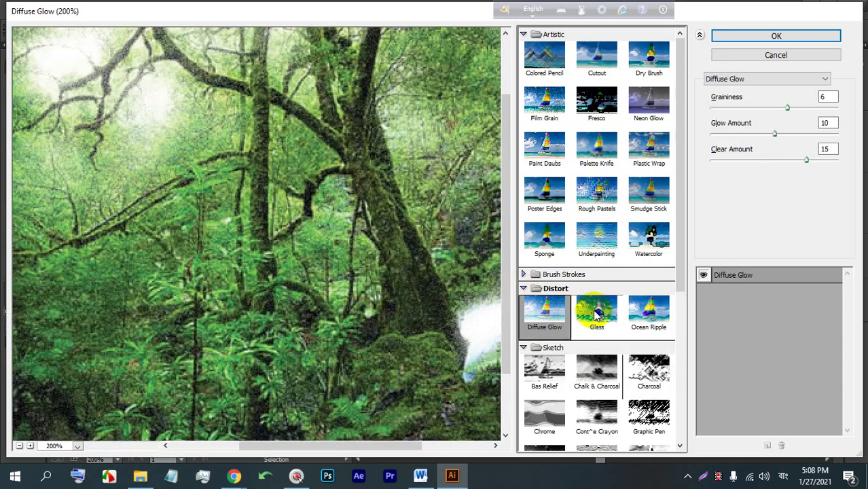
{"action": "left_click", "coordinate": [596, 308]}
{"action": "left_click", "coordinate": [649, 309]}
Preview the Charcoal, Bas Relief, Chrome, Conté Crayon, Reticulation and Torn Edges sketch effects, and cancel the Effect Gallery.
{"action": "left_click", "coordinate": [649, 370]}
{"action": "left_click", "coordinate": [546, 372]}
{"action": "scroll", "coordinate": [577, 354], "scroll_direction": "down", "scroll_amount": 4}
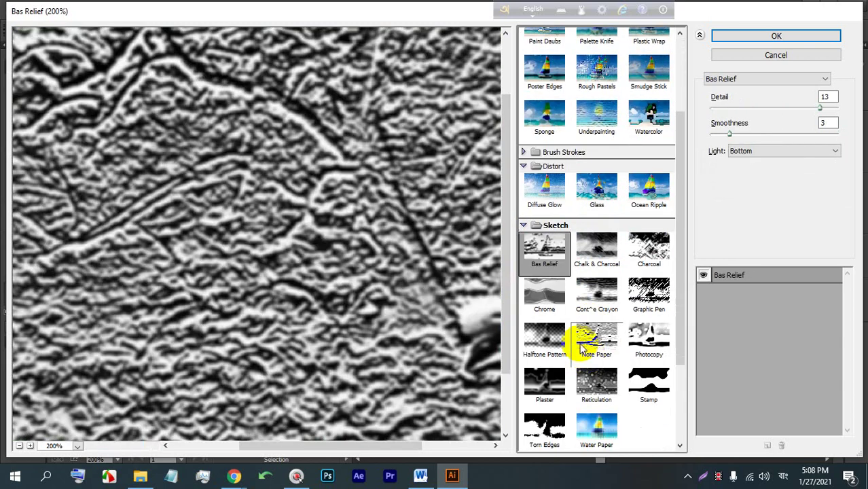
{"action": "left_click", "coordinate": [553, 295]}
{"action": "left_click", "coordinate": [598, 302]}
{"action": "left_click", "coordinate": [596, 386]}
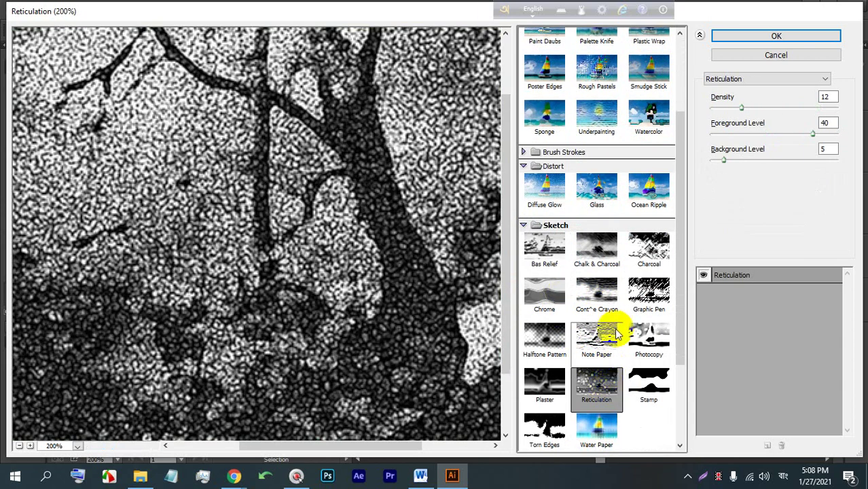
{"action": "scroll", "coordinate": [617, 333], "scroll_direction": "down", "scroll_amount": 3}
{"action": "left_click", "coordinate": [544, 302]}
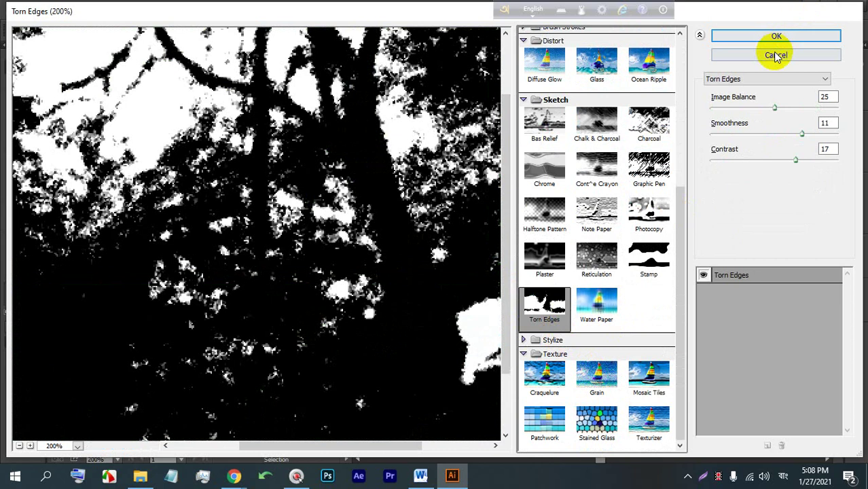
{"action": "left_click", "coordinate": [776, 55]}
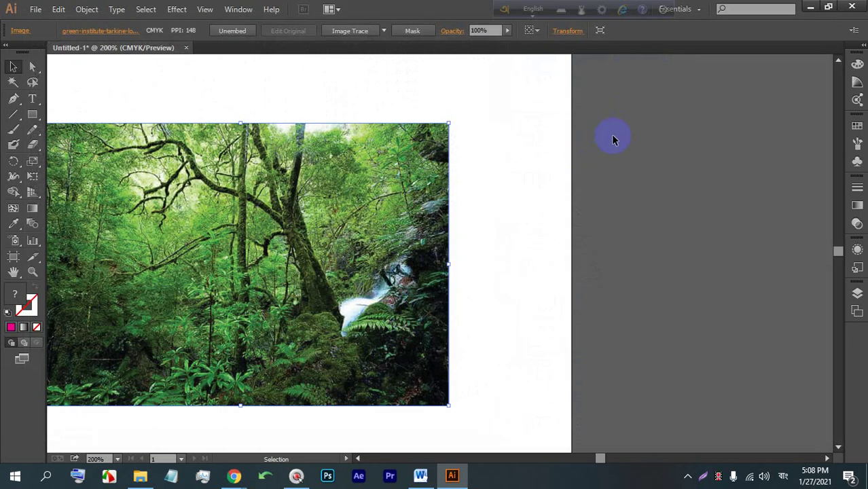
Delete the forest image from the artboard.
{"action": "left_click", "coordinate": [169, 9]}
{"action": "mouse_move", "coordinate": [229, 225]}
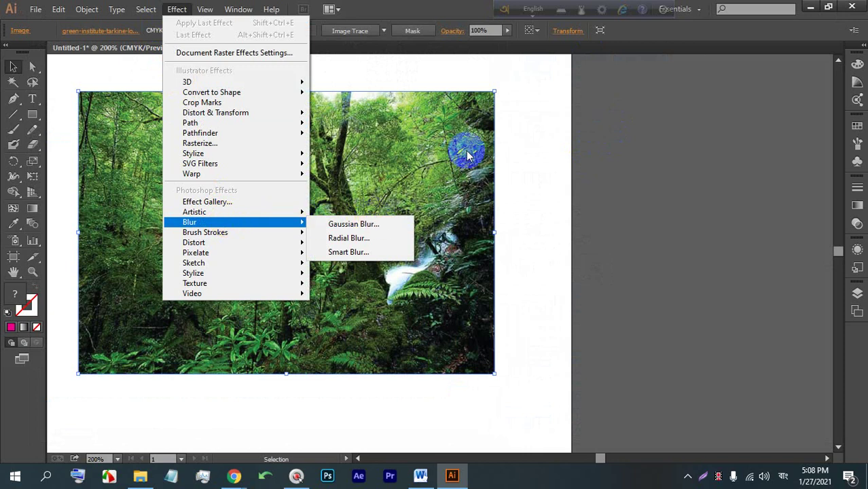
{"action": "left_click", "coordinate": [516, 128]}
{"action": "left_click_drag", "start_coordinate": [137, 207], "coordinate": [158, 188]}
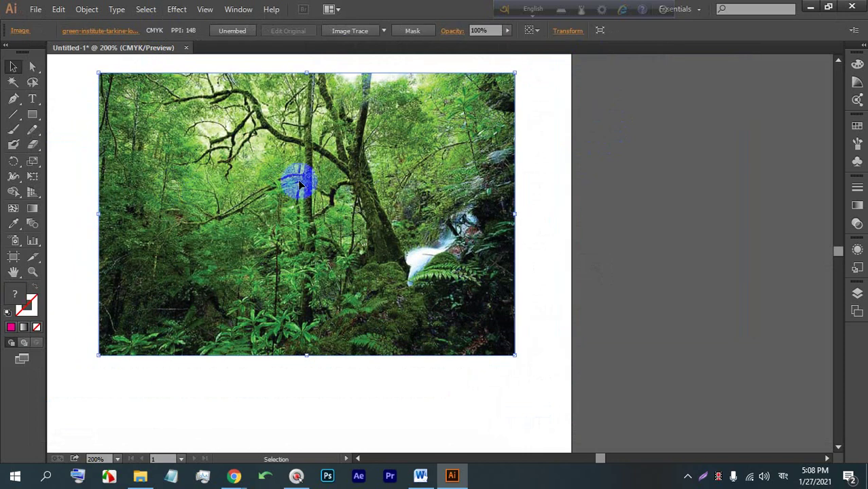
{"action": "key", "text": "Delete"}
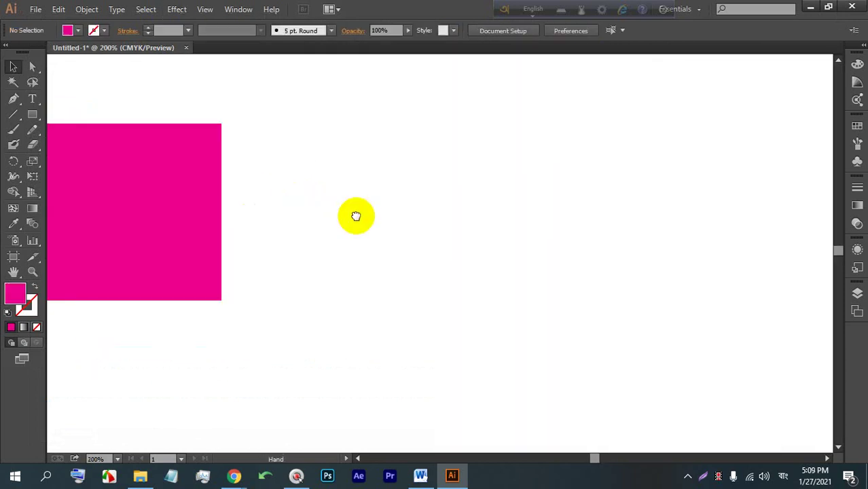
Hide the perspective grid and move the pink square a little to the right on the artboard.
{"action": "key", "text": "shift+p"}
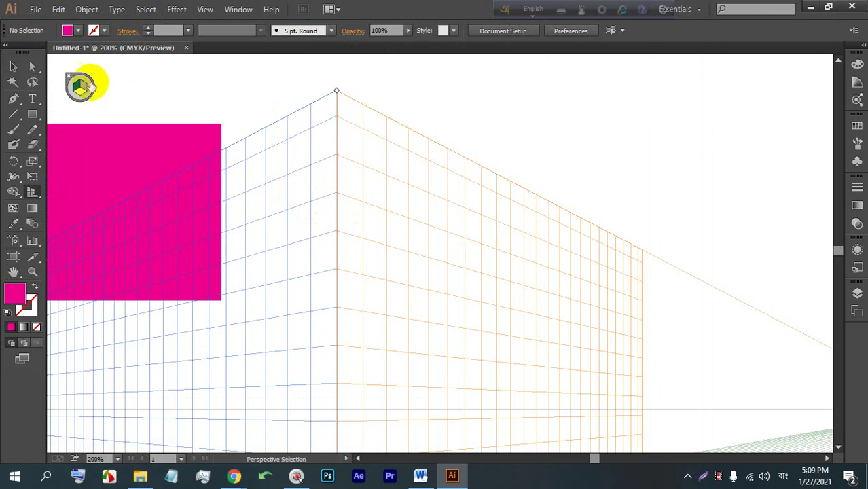
{"action": "left_click", "coordinate": [69, 77]}
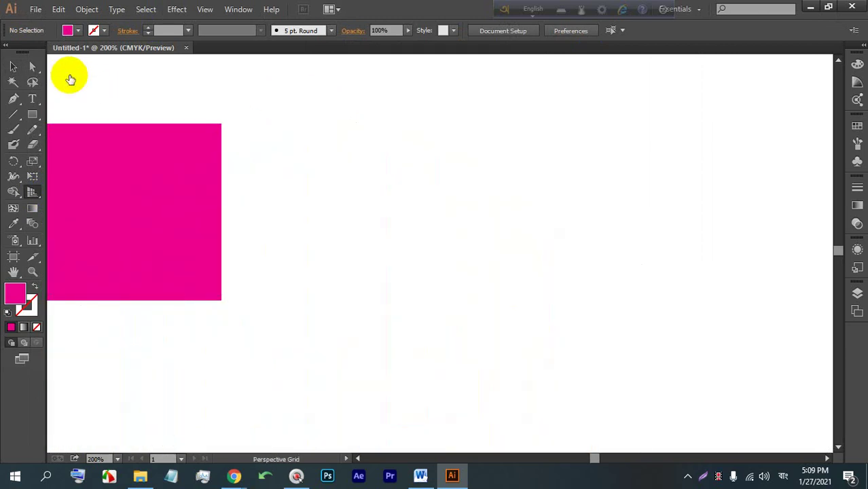
{"action": "scroll", "coordinate": [136, 123], "scroll_direction": "down", "scroll_amount": 3}
{"action": "scroll", "coordinate": [94, 143], "scroll_direction": "up", "scroll_amount": 2}
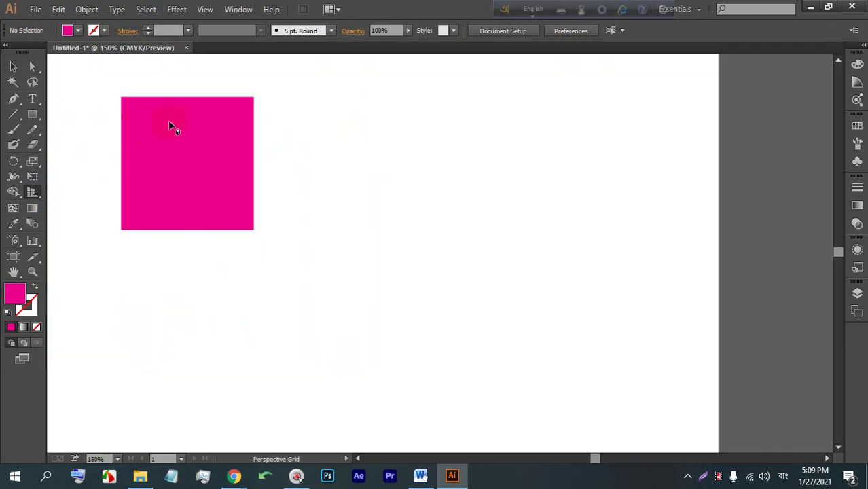
{"action": "scroll", "coordinate": [162, 115], "scroll_direction": "up", "scroll_amount": 1}
{"action": "left_click", "coordinate": [32, 69]}
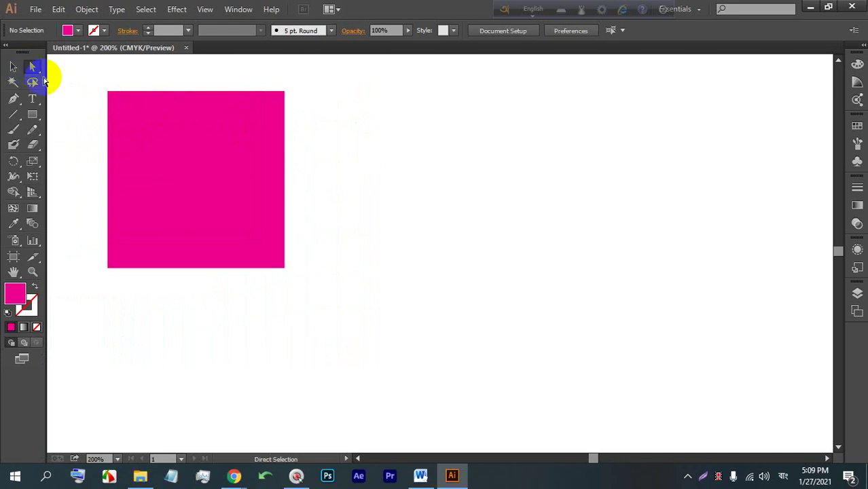
{"action": "left_click", "coordinate": [15, 68]}
{"action": "left_click_drag", "start_coordinate": [164, 128], "coordinate": [238, 136]}
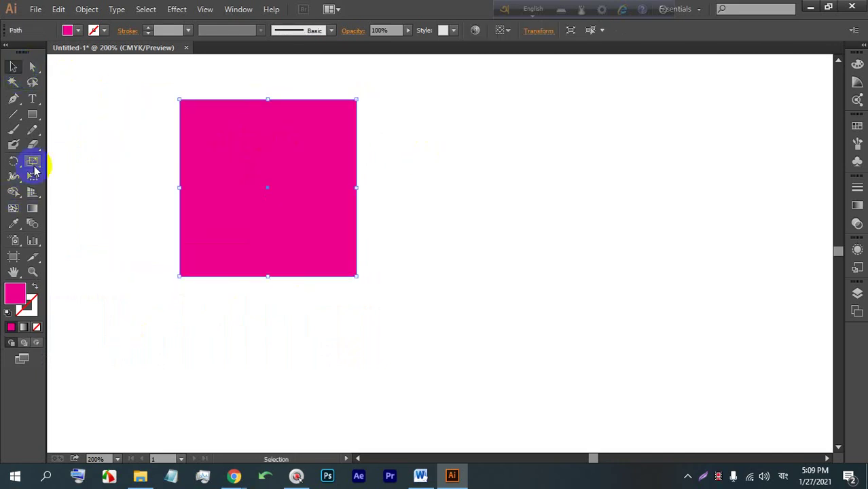
Draw a flat, closed freehand shape across the pink square's lower edge, extending slightly past both sides.
{"action": "left_click_drag", "start_coordinate": [228, 266], "coordinate": [366, 260]}
{"action": "left_click_drag", "start_coordinate": [340, 264], "coordinate": [333, 264]}
{"action": "left_click_drag", "start_coordinate": [304, 264], "coordinate": [285, 265]}
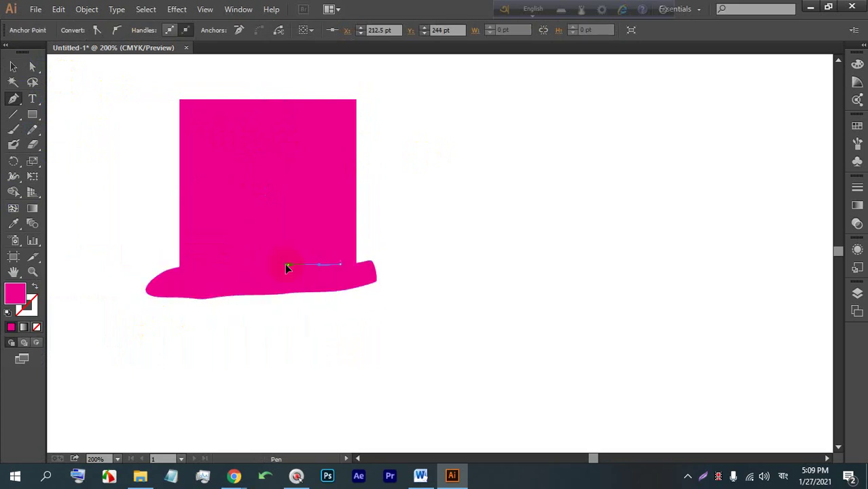
{"action": "key", "text": "v"}
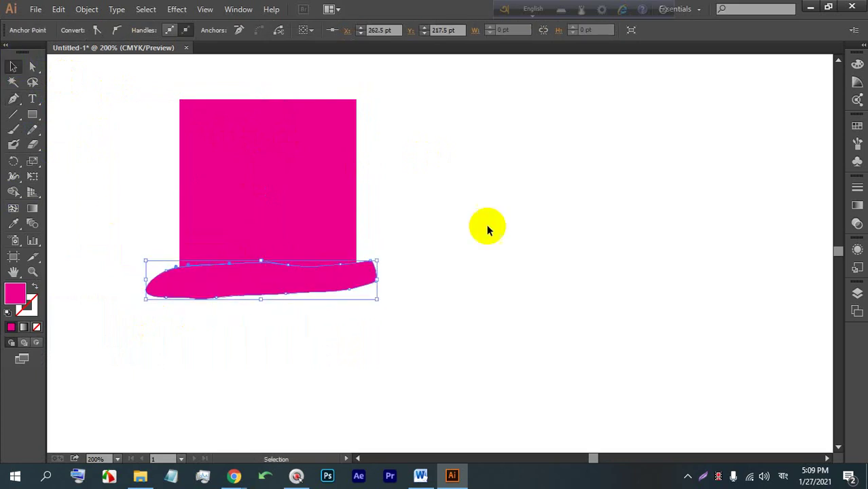
{"action": "left_click", "coordinate": [484, 227]}
Fill the flat freehand shape with black and send it behind the pink square.
{"action": "left_click", "coordinate": [261, 294]}
{"action": "left_click", "coordinate": [68, 31]}
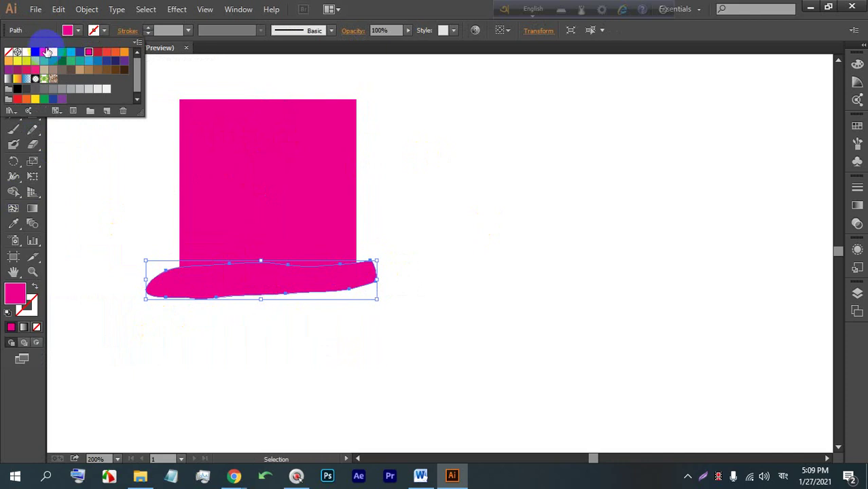
{"action": "left_click", "coordinate": [25, 53]}
{"action": "left_click", "coordinate": [333, 246]}
{"action": "left_click", "coordinate": [268, 286]}
{"action": "right_click", "coordinate": [268, 286]}
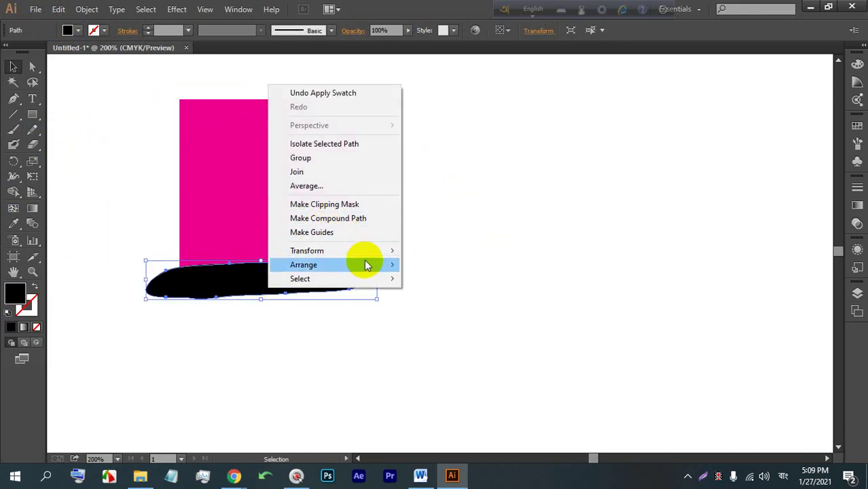
{"action": "mouse_move", "coordinate": [364, 264]}
{"action": "left_click", "coordinate": [450, 310]}
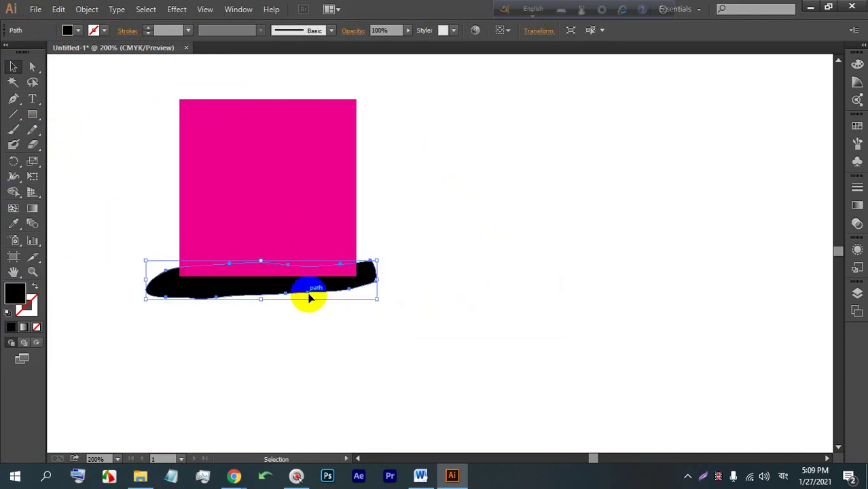
Shift the black shape slightly right and up under the pink square's lower edge.
{"action": "left_click_drag", "start_coordinate": [283, 294], "coordinate": [295, 291]}
{"action": "left_click", "coordinate": [343, 303]}
{"action": "scroll", "coordinate": [361, 281], "scroll_direction": "up", "scroll_amount": 1}
{"action": "left_click", "coordinate": [399, 262]}
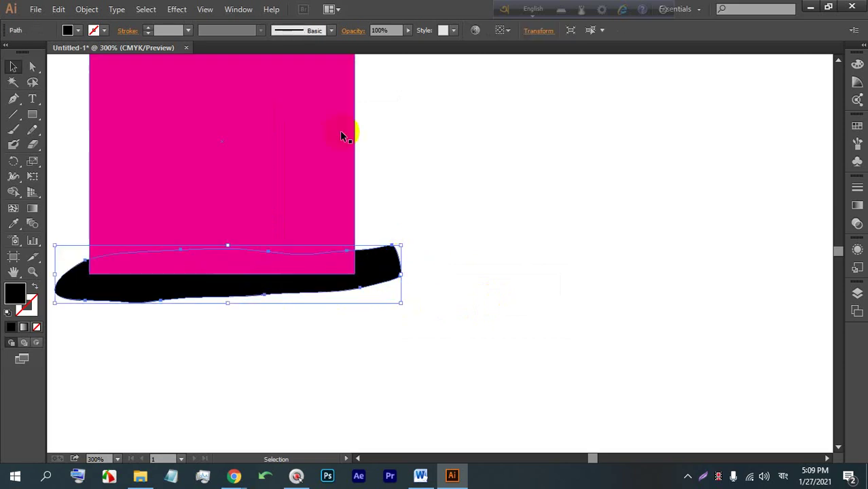
Apply a Gaussian Blur with a radius of 50.7 pixels to the black shape.
{"action": "left_click", "coordinate": [177, 9]}
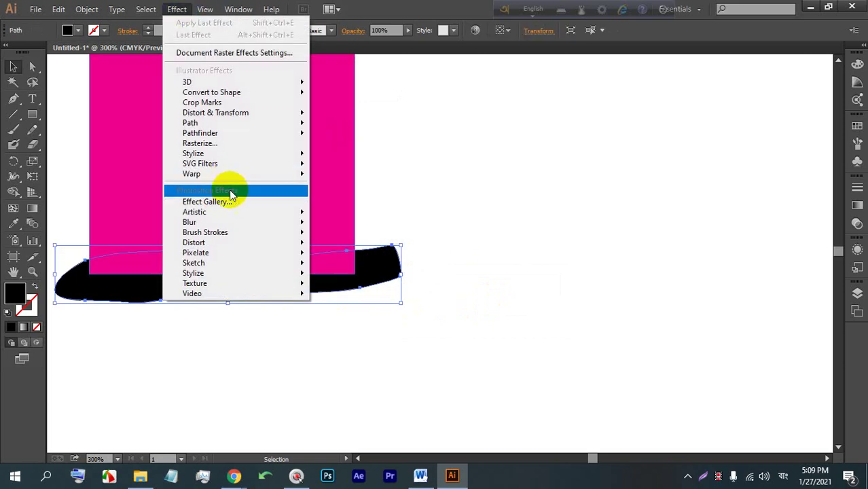
{"action": "mouse_move", "coordinate": [224, 222]}
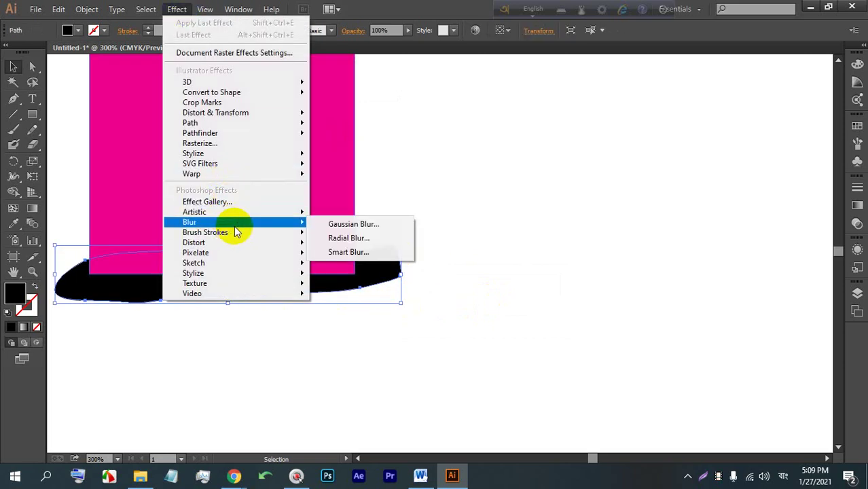
{"action": "left_click", "coordinate": [357, 225]}
{"action": "left_click", "coordinate": [518, 232]}
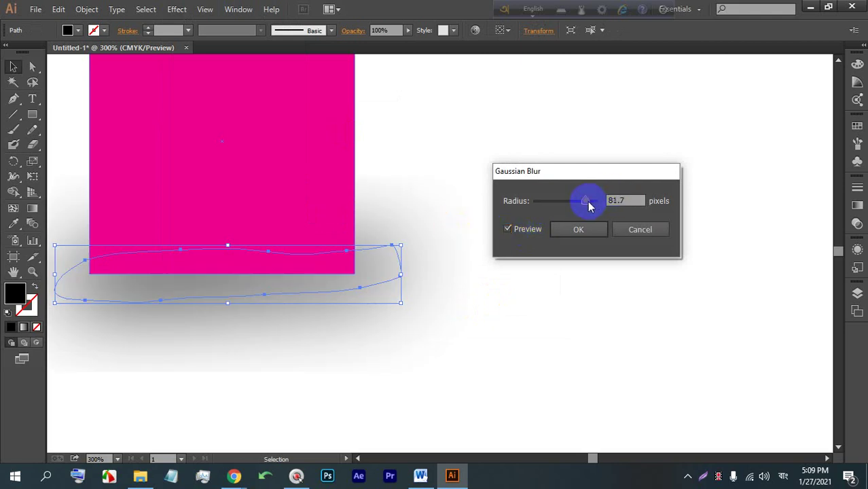
{"action": "left_click_drag", "start_coordinate": [586, 207], "coordinate": [582, 208]}
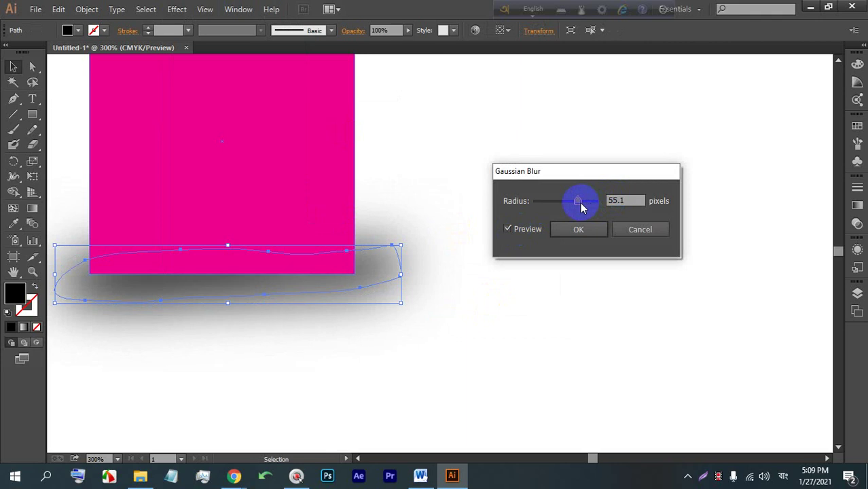
{"action": "left_click_drag", "start_coordinate": [579, 208], "coordinate": [579, 207]}
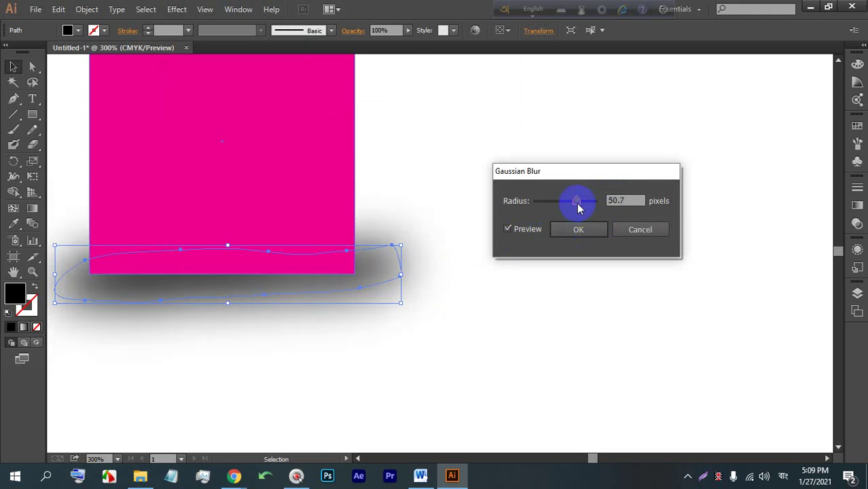
{"action": "left_click", "coordinate": [578, 230]}
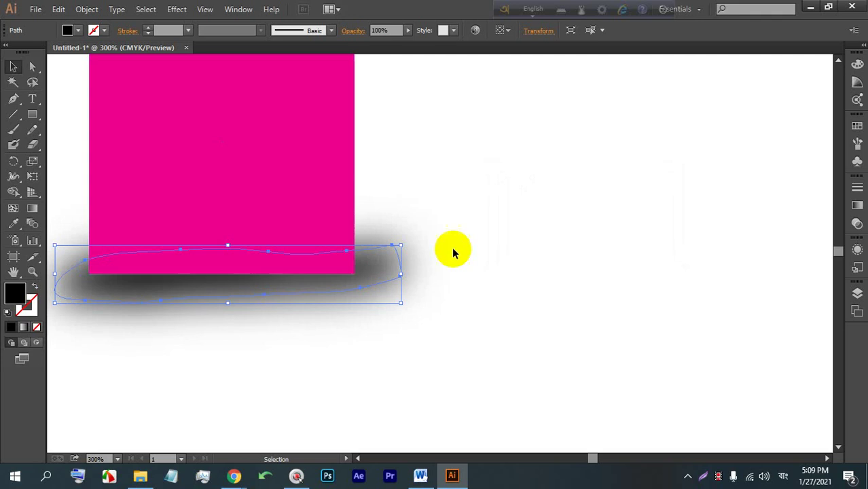
{"action": "left_click", "coordinate": [512, 239]}
Scale the blurred shadow narrower and recentre it beneath the pink square.
{"action": "scroll", "coordinate": [577, 227], "scroll_direction": "down", "scroll_amount": 3}
{"action": "scroll", "coordinate": [454, 235], "scroll_direction": "up", "scroll_amount": 3}
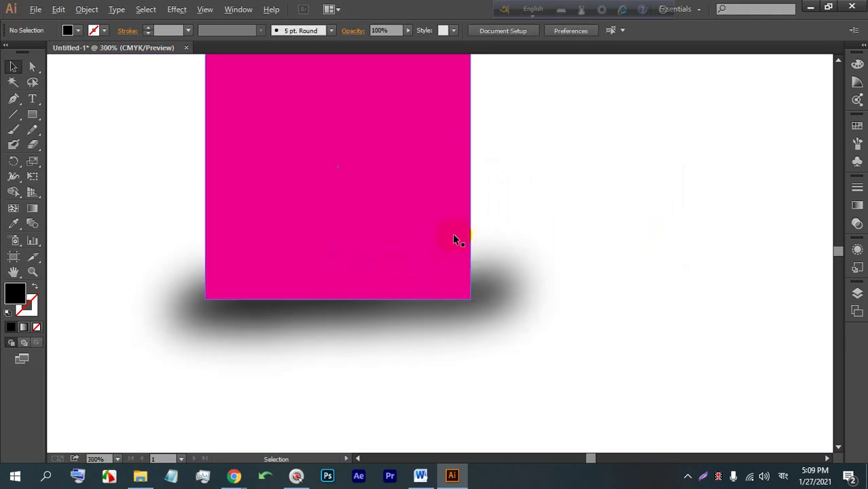
{"action": "left_click", "coordinate": [452, 293]}
{"action": "left_click", "coordinate": [484, 309]}
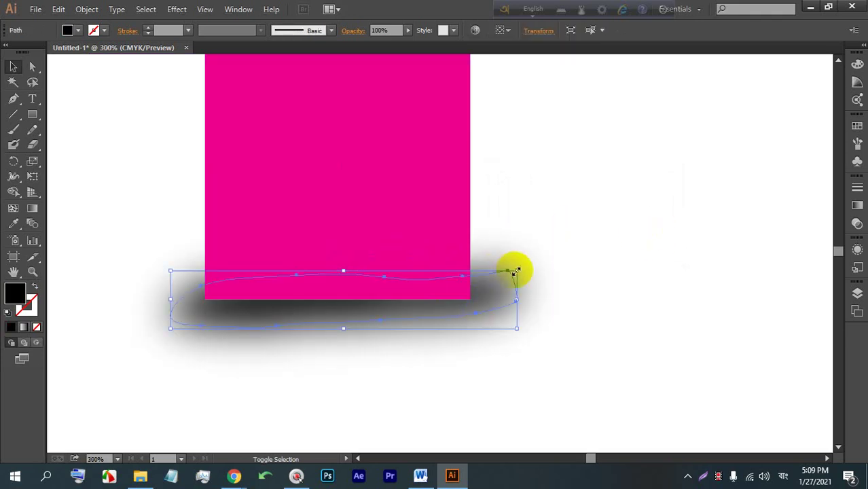
{"action": "left_click_drag", "start_coordinate": [514, 271], "coordinate": [426, 285]}
{"action": "left_click_drag", "start_coordinate": [300, 312], "coordinate": [338, 301]}
{"action": "left_click_drag", "start_coordinate": [458, 317], "coordinate": [405, 317]}
Duplicate the pink square and place the copy to the right of the original.
{"action": "left_click_drag", "start_coordinate": [611, 262], "coordinate": [387, 285]}
{"action": "scroll", "coordinate": [367, 272], "scroll_direction": "down", "scroll_amount": 1}
{"action": "left_click_drag", "start_coordinate": [219, 224], "coordinate": [451, 225]}
Start a Drop Shadow effect on the copied square with the preview turned on.
{"action": "left_click", "coordinate": [176, 8]}
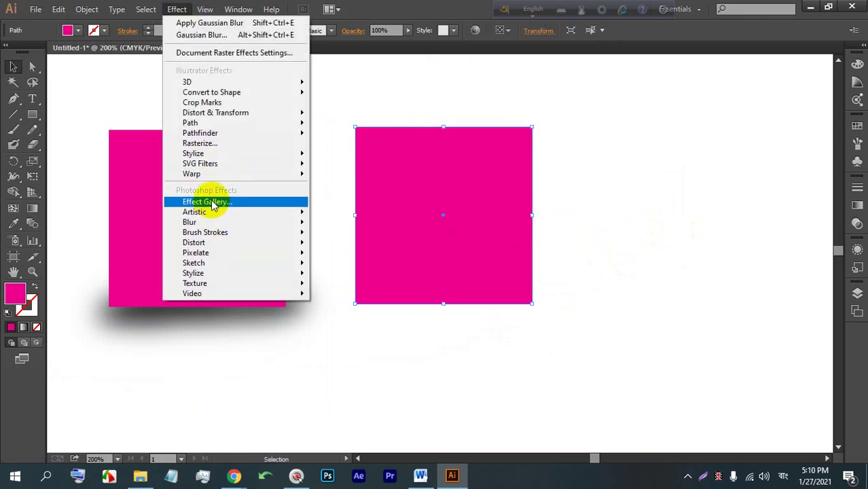
{"action": "mouse_move", "coordinate": [227, 154]}
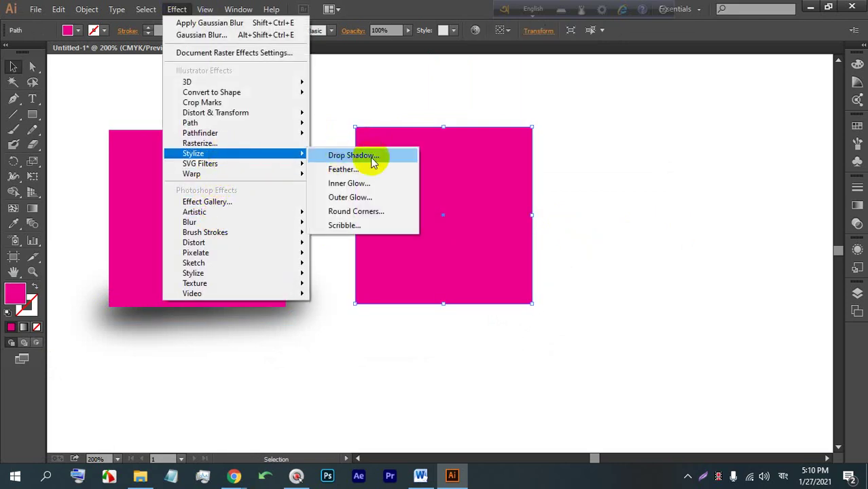
{"action": "left_click", "coordinate": [371, 157]}
{"action": "left_click_drag", "start_coordinate": [440, 138], "coordinate": [684, 86]}
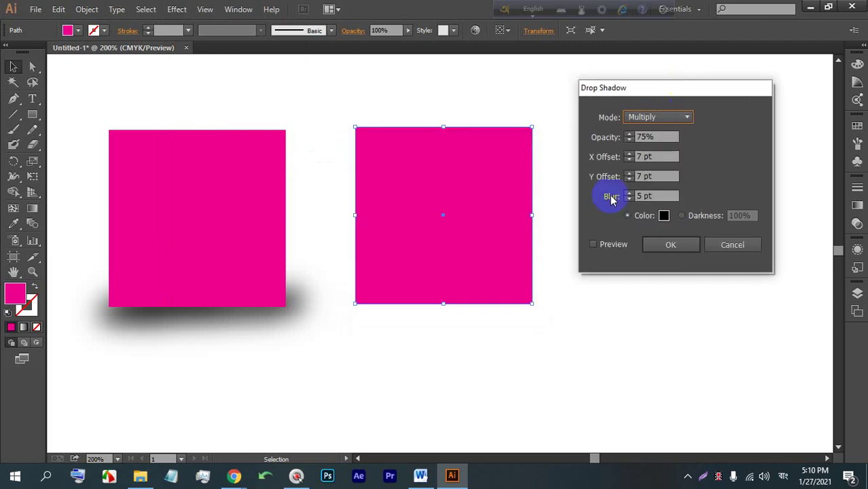
{"action": "left_click", "coordinate": [600, 243]}
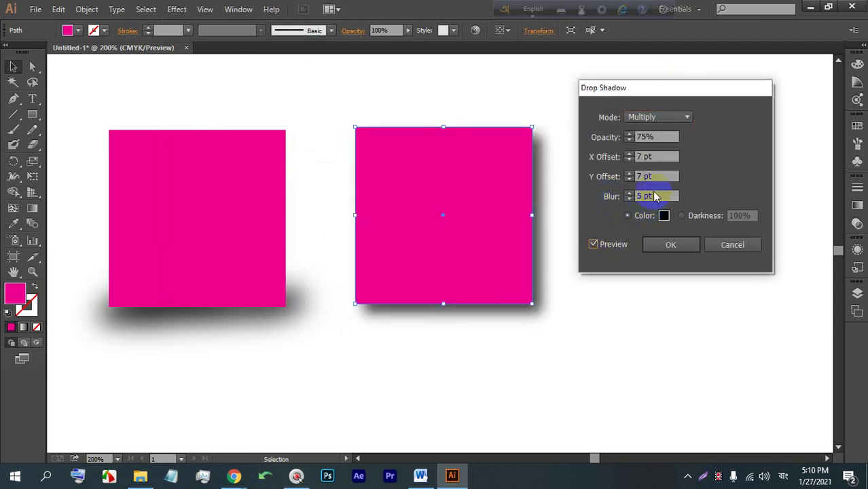
Set the drop shadow's Y offset to 9 pt.
{"action": "key", "text": "Down"}
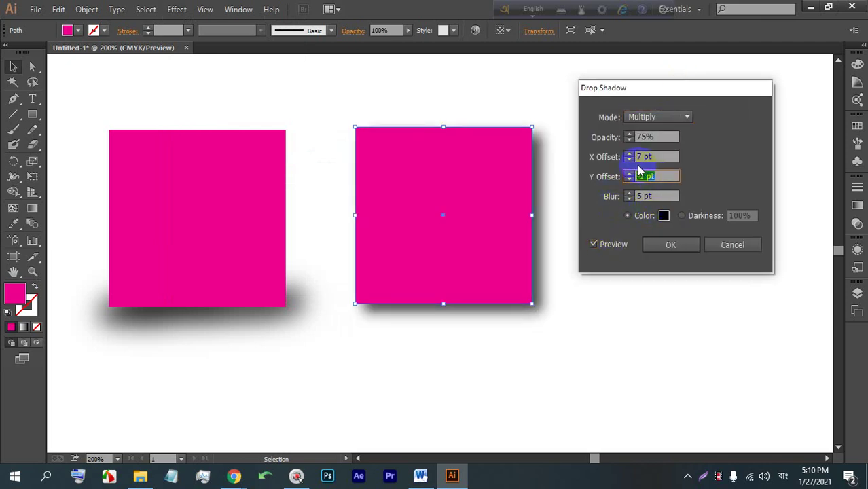
{"action": "key", "text": "Down"}
{"action": "key", "text": "Down"}
{"action": "key", "text": "Up"}
{"action": "key", "text": "Up"}
{"action": "key", "text": "Up"}
{"action": "key", "text": "Up"}
{"action": "key", "text": "Up"}
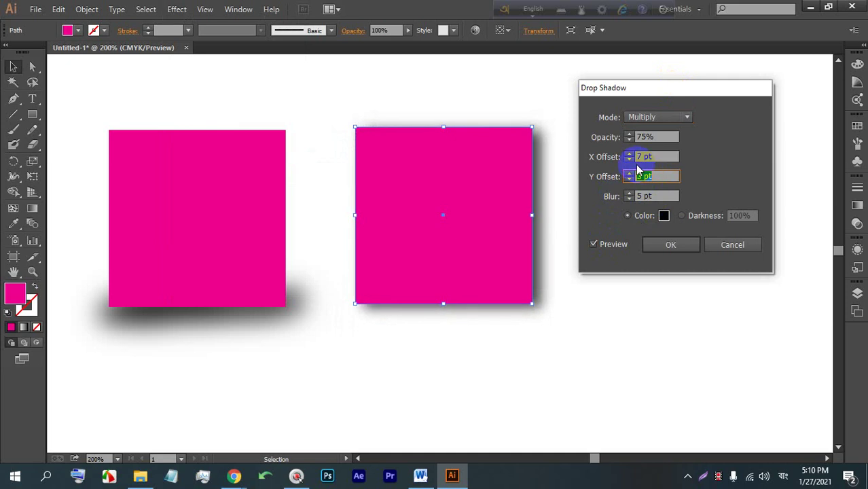
{"action": "key", "text": "Up"}
{"action": "key", "text": "Up"}
{"action": "key", "text": "Up"}
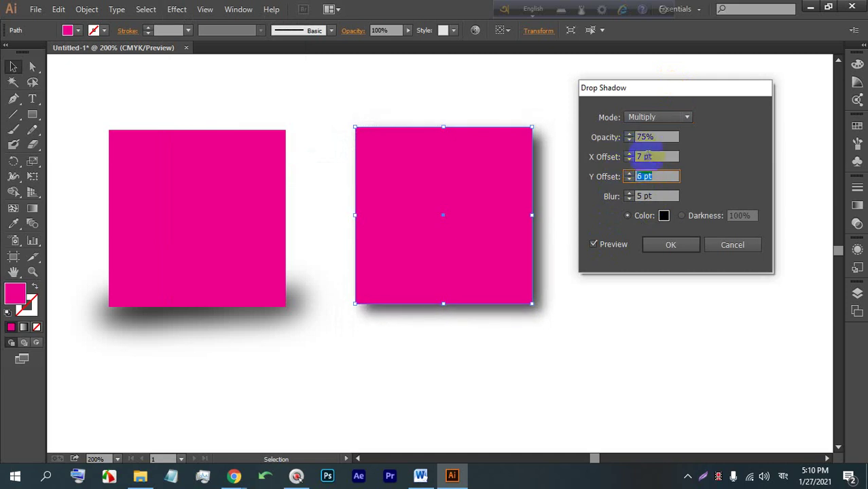
{"action": "key", "text": "Up"}
{"action": "key", "text": "Up"}
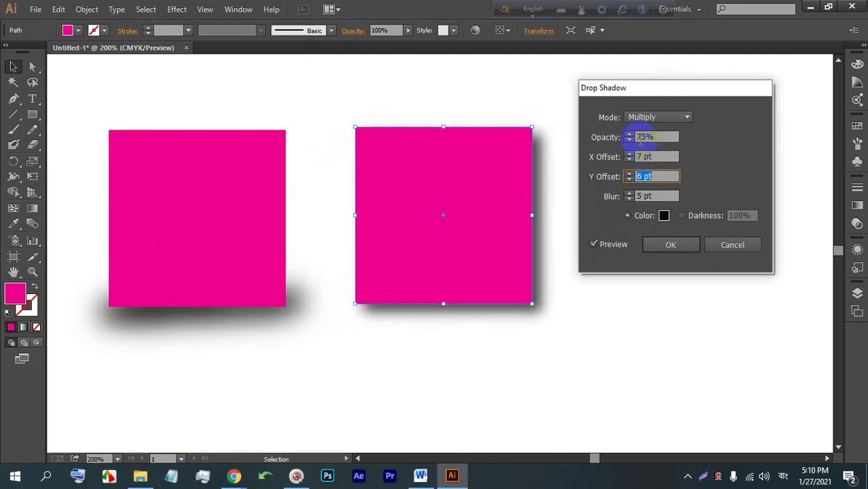
{"action": "key", "text": "Up"}
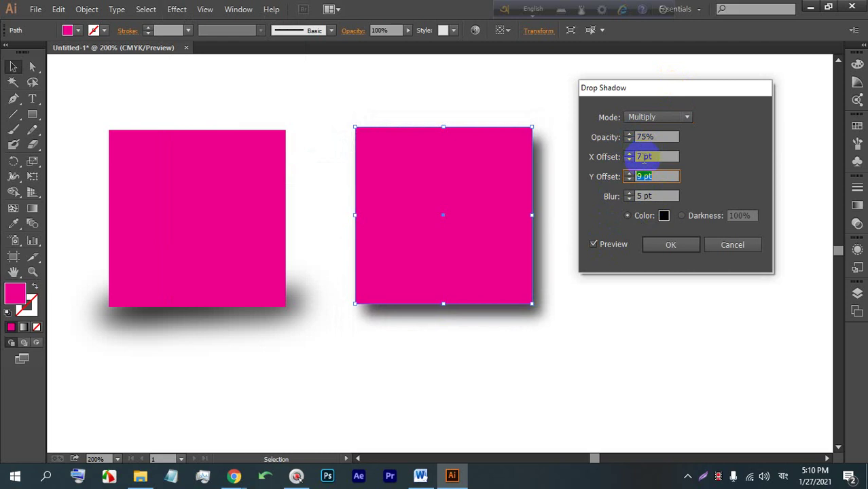
Set the drop shadow's X offset to -1 pt and apply the effect to the copied square.
{"action": "key", "text": "Up"}
{"action": "key", "text": "Up"}
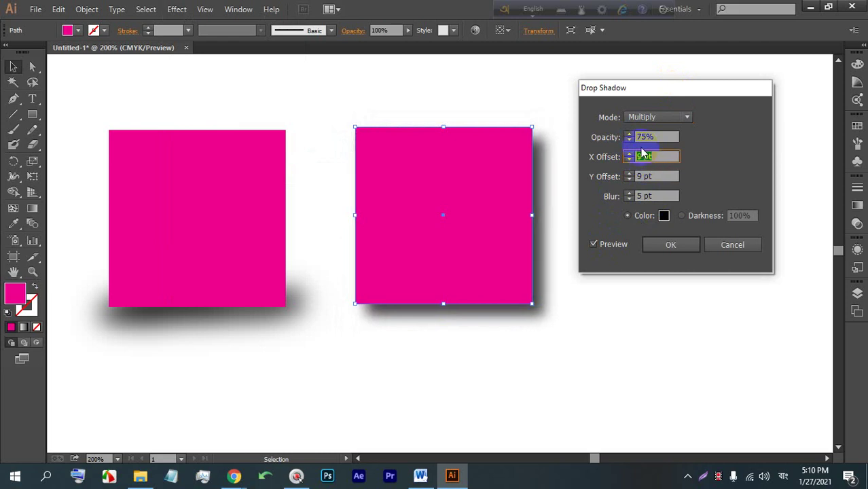
{"action": "key", "text": "Down"}
{"action": "key", "text": "Down"}
{"action": "key", "text": "Down"}
{"action": "key", "text": "Down"}
{"action": "key", "text": "Down"}
{"action": "key", "text": "Up"}
{"action": "key", "text": "Up"}
{"action": "key", "text": "Up"}
{"action": "key", "text": "Up"}
{"action": "key", "text": "Up"}
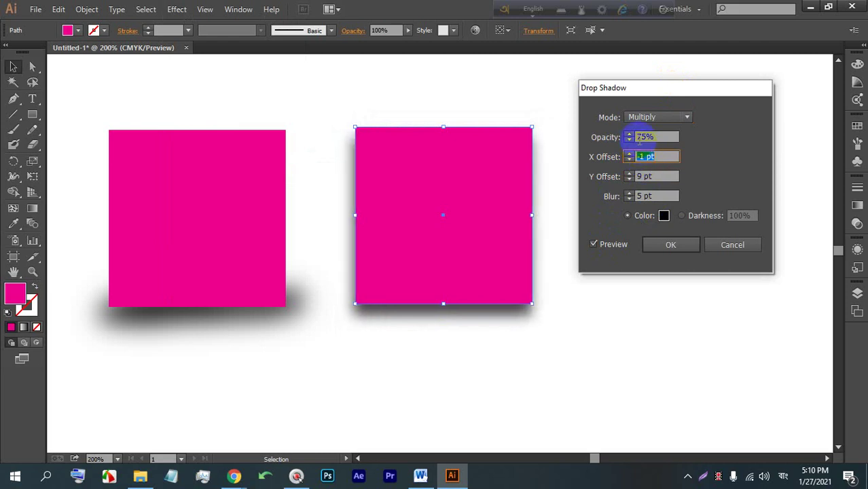
{"action": "left_click", "coordinate": [668, 247]}
{"action": "left_click", "coordinate": [612, 285]}
Move the original pink square slightly down and right over its blurred shadow.
{"action": "left_click", "coordinate": [205, 318]}
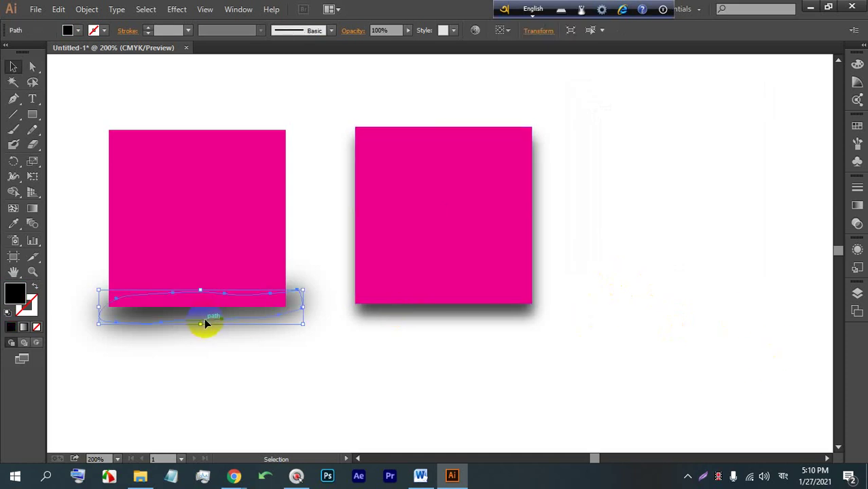
{"action": "left_click_drag", "start_coordinate": [204, 318], "coordinate": [231, 312]}
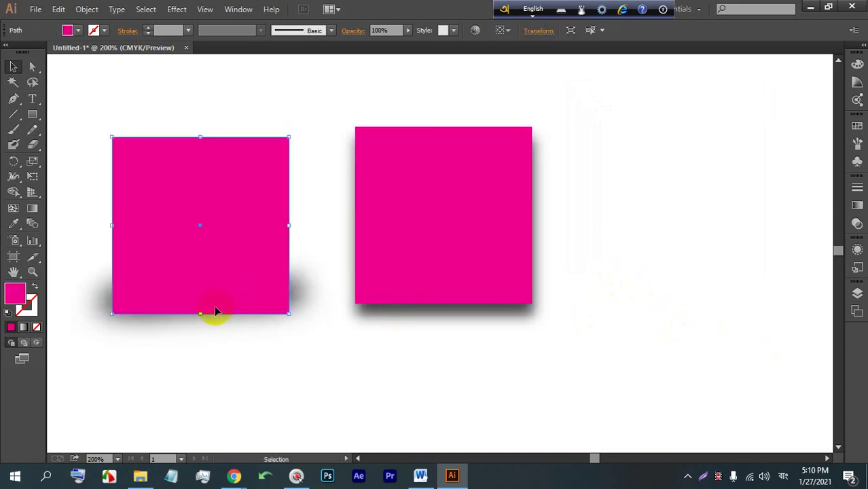
Move the original pink square up so more of its blurred shadow shows beneath its lower edge.
{"action": "scroll", "coordinate": [207, 306], "scroll_direction": "up", "scroll_amount": 1}
{"action": "left_click", "coordinate": [339, 295]}
{"action": "left_click_drag", "start_coordinate": [319, 292], "coordinate": [320, 313]}
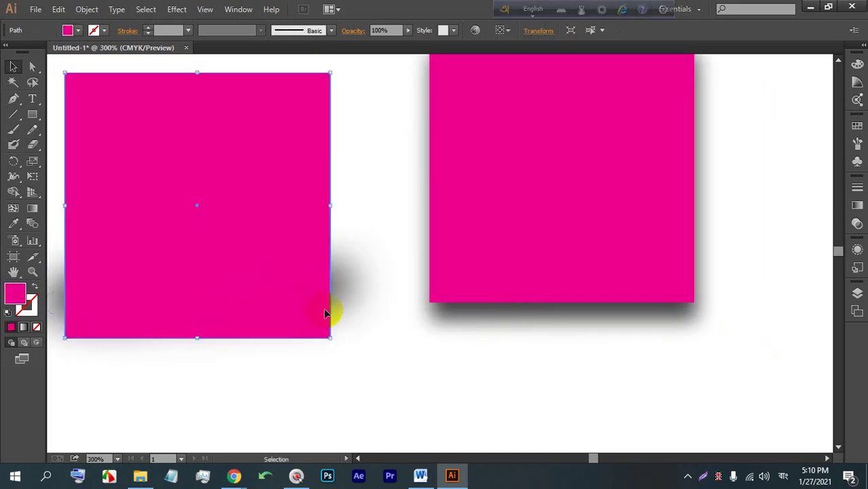
{"action": "left_click_drag", "start_coordinate": [292, 259], "coordinate": [261, 273]}
Narrow the blurred black shadow shape from both sides to match the width of the original square.
{"action": "left_click", "coordinate": [218, 317]}
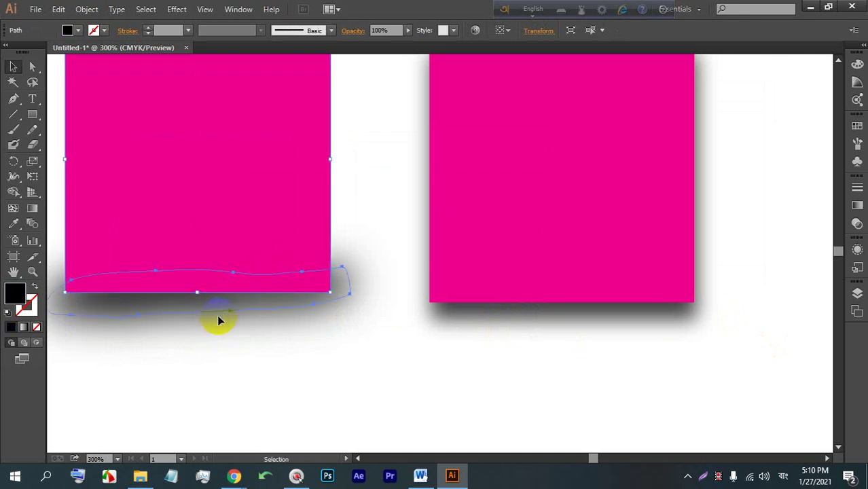
{"action": "left_click_drag", "start_coordinate": [195, 253], "coordinate": [249, 246]}
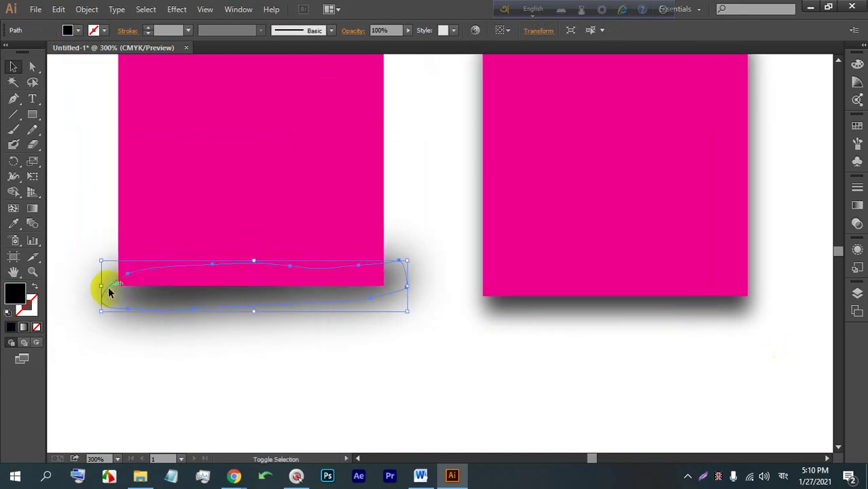
{"action": "left_click_drag", "start_coordinate": [103, 288], "coordinate": [118, 287]}
{"action": "left_click_drag", "start_coordinate": [407, 286], "coordinate": [385, 287]}
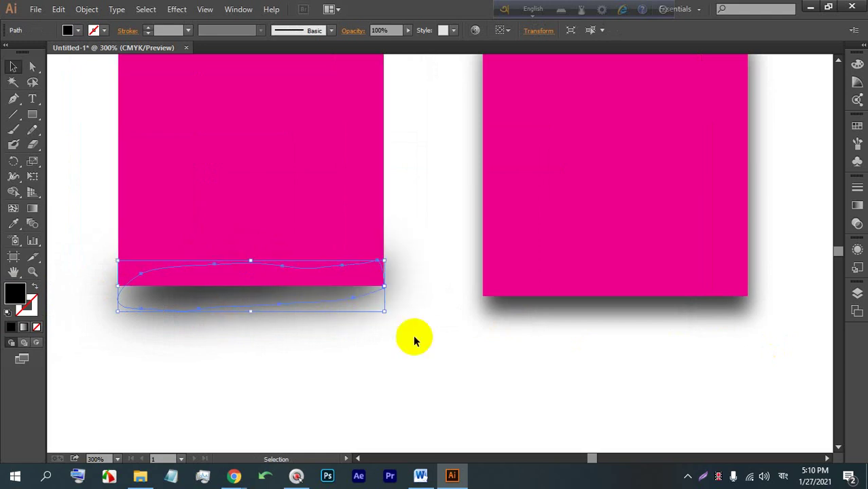
{"action": "left_click", "coordinate": [311, 330]}
{"action": "scroll", "coordinate": [311, 329], "scroll_direction": "down", "scroll_amount": 2}
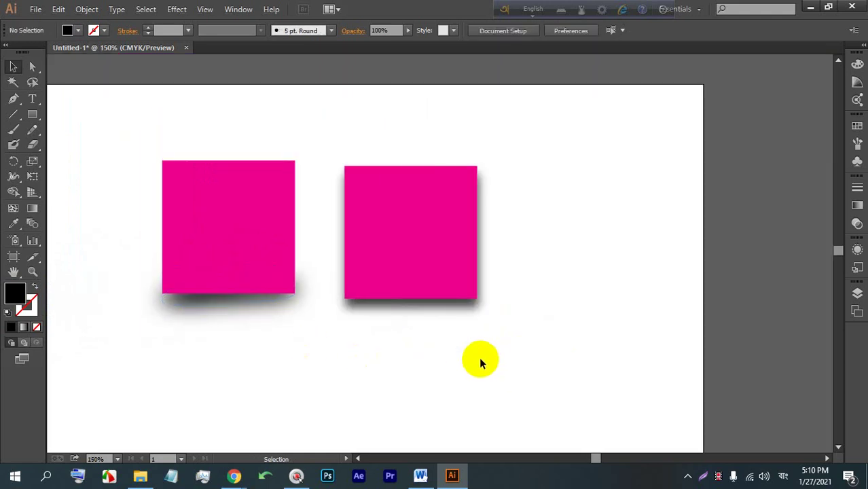
Compare the blurred-shape shadow under the original square with the Drop Shadow effect on the copied square.
{"action": "left_click", "coordinate": [531, 270]}
{"action": "scroll", "coordinate": [542, 265], "scroll_direction": "up", "scroll_amount": 1}
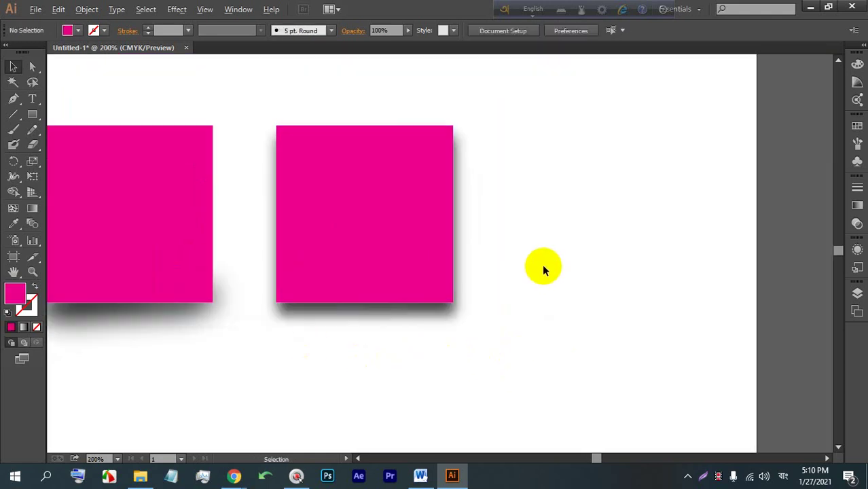
{"action": "scroll", "coordinate": [604, 216], "scroll_direction": "down", "scroll_amount": 2}
{"action": "scroll", "coordinate": [593, 219], "scroll_direction": "up", "scroll_amount": 3}
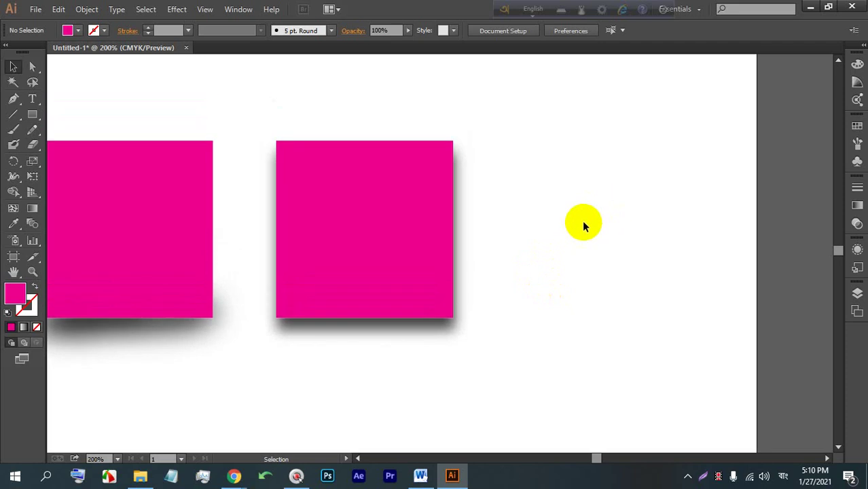
{"action": "left_click", "coordinate": [405, 248]}
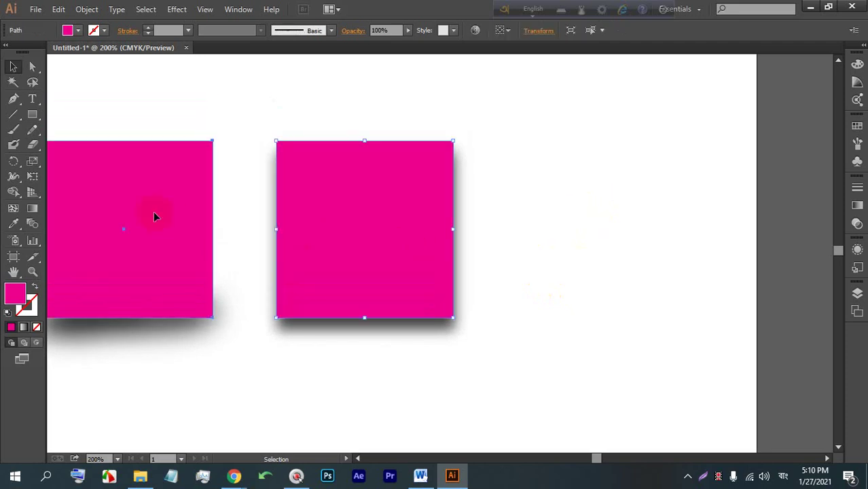
{"action": "left_click", "coordinate": [545, 217]}
{"action": "left_click_drag", "start_coordinate": [681, 343], "coordinate": [165, 197]}
{"action": "left_click_drag", "start_coordinate": [597, 249], "coordinate": [165, 140]}
{"action": "left_click", "coordinate": [609, 190]}
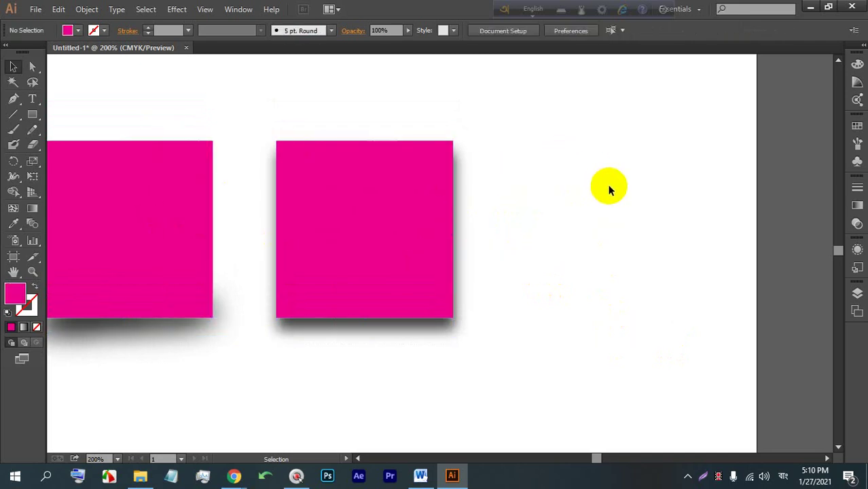
{"action": "left_click_drag", "start_coordinate": [625, 180], "coordinate": [189, 170]}
{"action": "left_click", "coordinate": [561, 133]}
Switch to Chrome, look through the Meet and image search pages, and move the floating keyboard bar off the browser tabs.
{"action": "mouse_move", "coordinate": [234, 476]}
{"action": "left_click", "coordinate": [181, 414]}
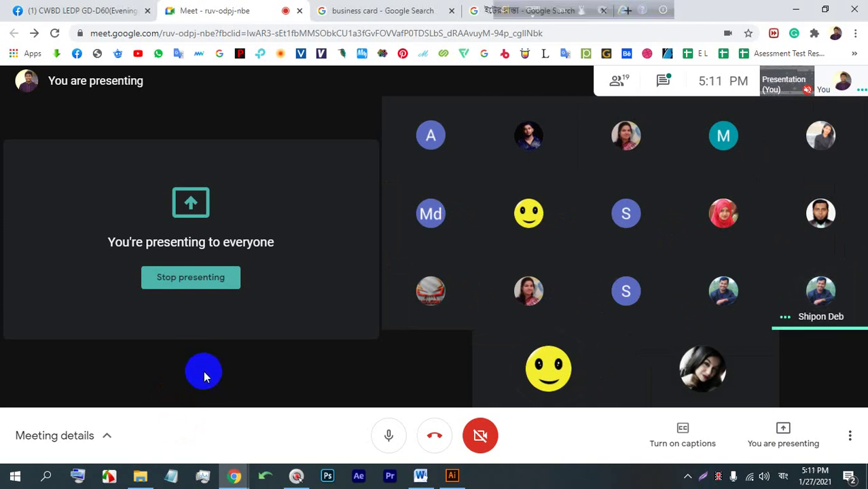
{"action": "left_click", "coordinate": [380, 10]}
{"action": "left_click", "coordinate": [472, 8]}
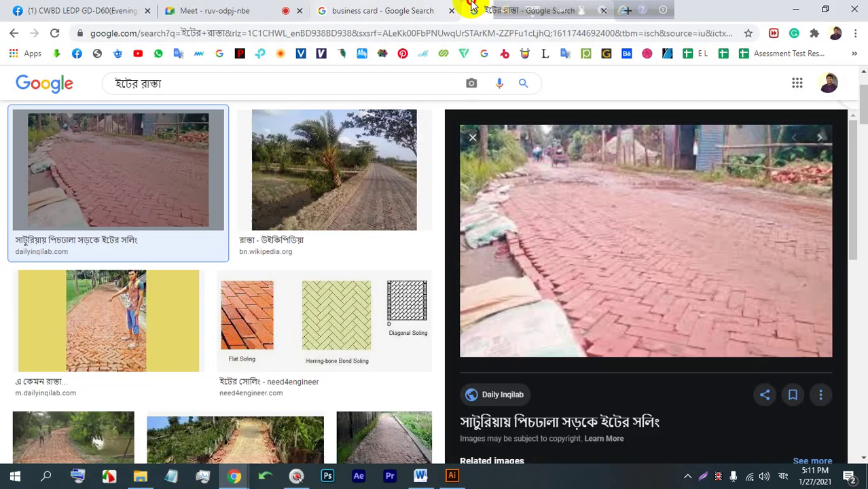
{"action": "left_click_drag", "start_coordinate": [501, 10], "coordinate": [502, 29]}
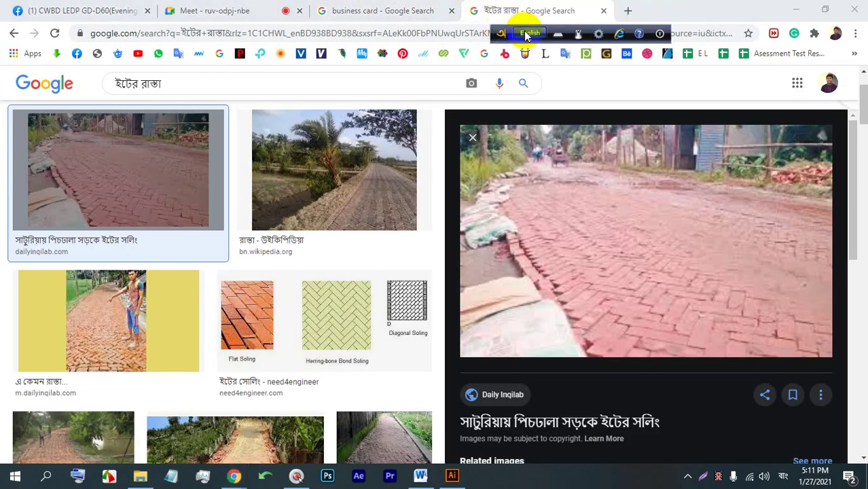
Open the Freepik website in a new browser tab, checking the Meet call while it loads.
{"action": "left_click", "coordinate": [628, 10]}
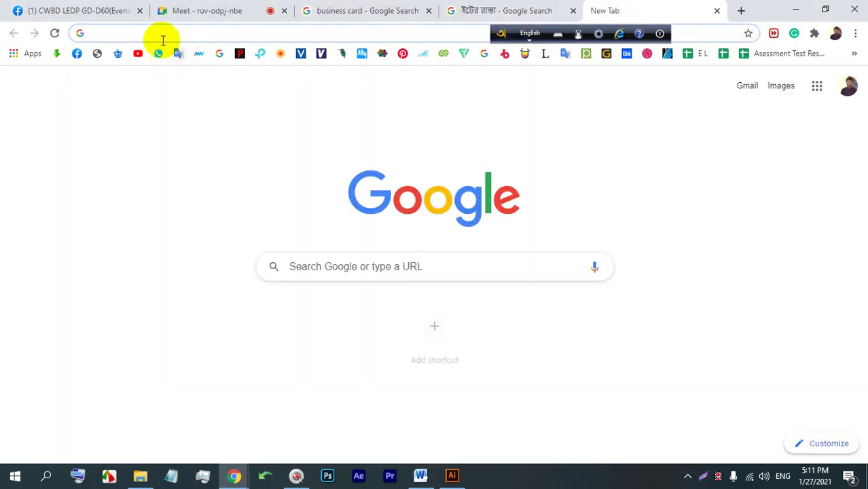
{"action": "left_click", "coordinate": [117, 58]}
{"action": "left_click", "coordinate": [213, 10]}
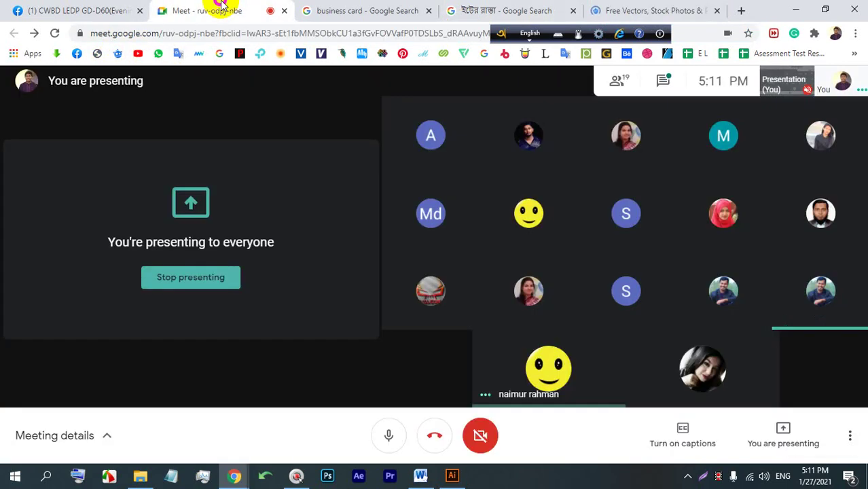
{"action": "left_click", "coordinate": [649, 10]}
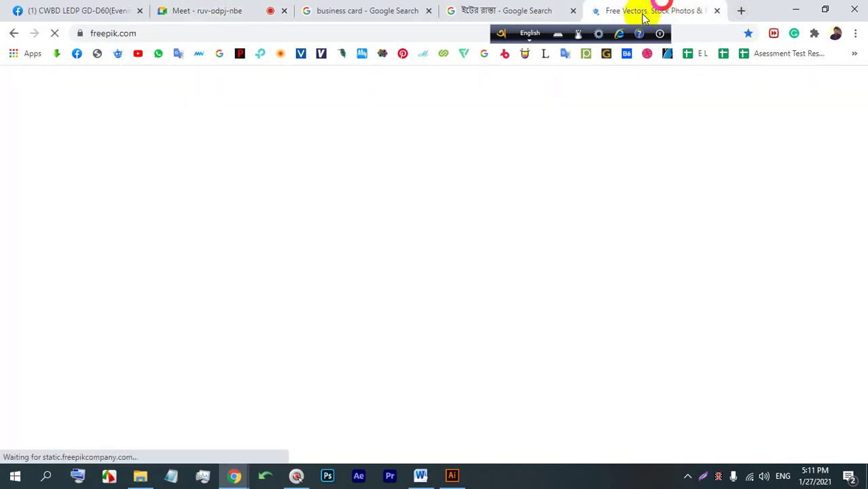
Browse the example designs on Freepik's home page, with a brief check of the Meet call.
{"action": "scroll", "coordinate": [516, 367], "scroll_direction": "down", "scroll_amount": 6}
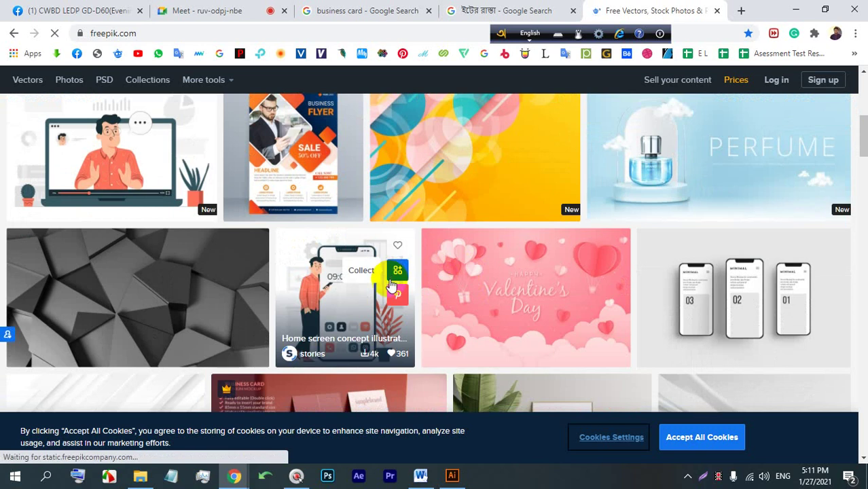
{"action": "scroll", "coordinate": [392, 280], "scroll_direction": "down", "scroll_amount": 4}
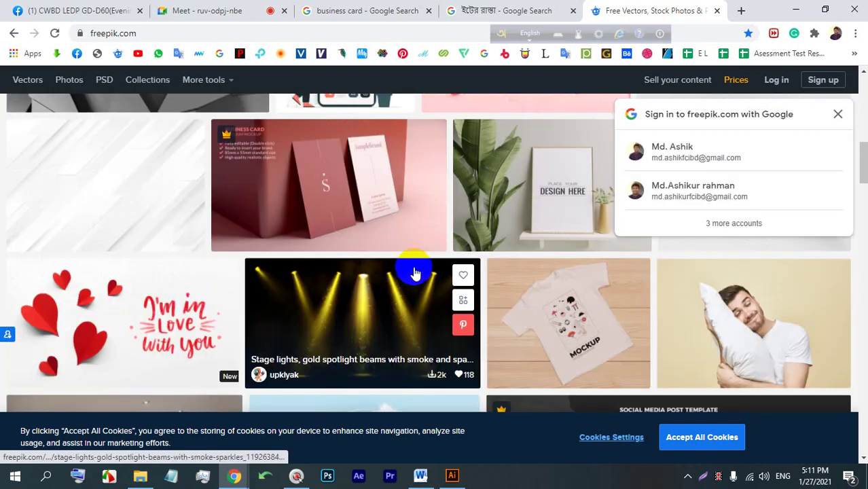
{"action": "scroll", "coordinate": [417, 270], "scroll_direction": "down", "scroll_amount": 3}
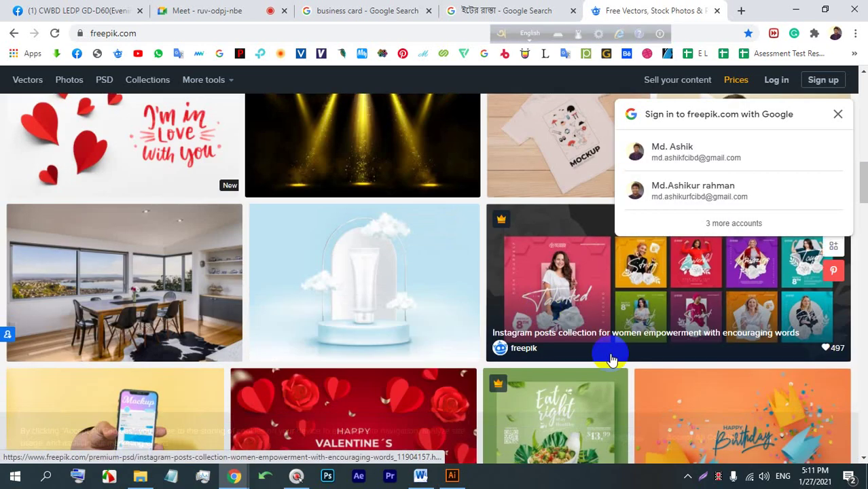
{"action": "scroll", "coordinate": [348, 363], "scroll_direction": "down", "scroll_amount": 5}
{"action": "left_click", "coordinate": [228, 9]}
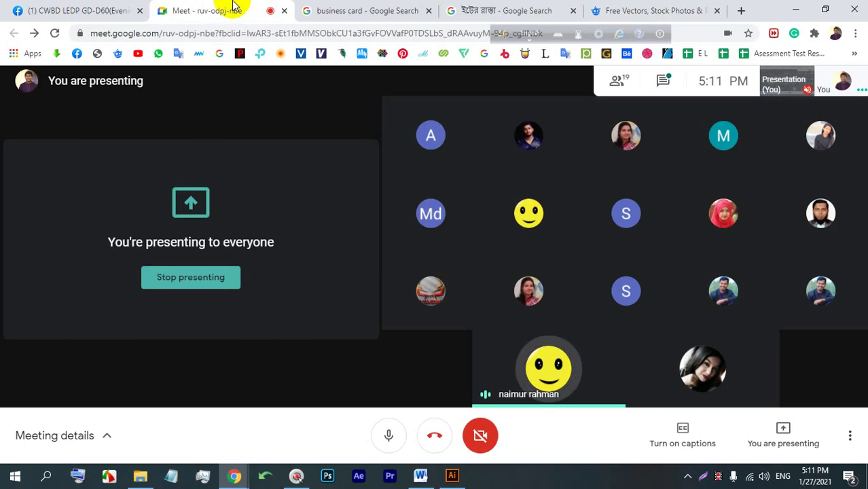
{"action": "left_click", "coordinate": [642, 8]}
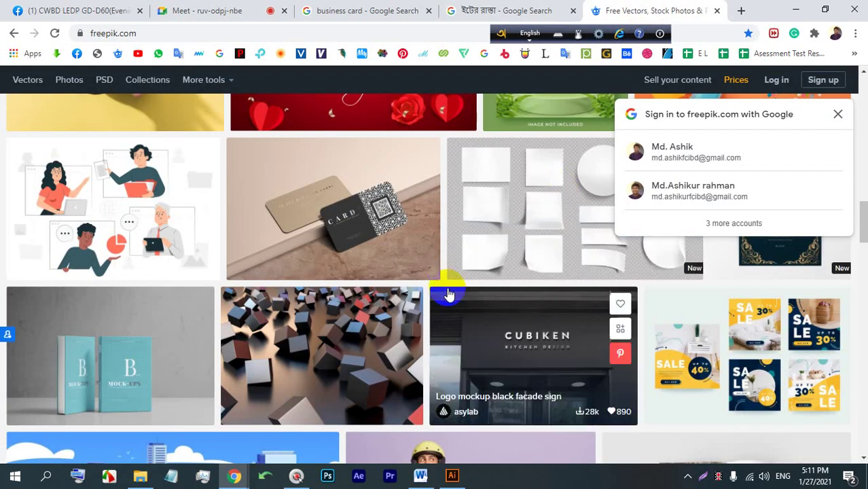
Sign in to Freepik with the first suggested Google account.
{"action": "scroll", "coordinate": [440, 299], "scroll_direction": "down", "scroll_amount": 2}
{"action": "scroll", "coordinate": [438, 305], "scroll_direction": "down", "scroll_amount": 4}
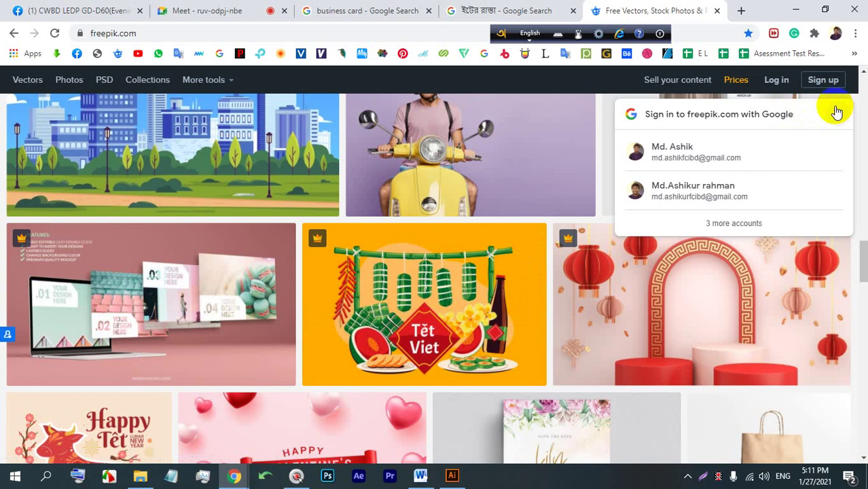
{"action": "left_click", "coordinate": [808, 144]}
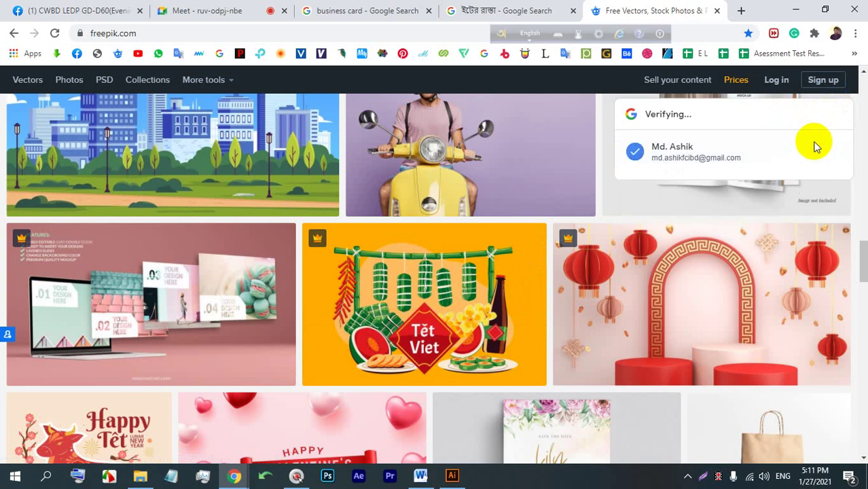
{"action": "scroll", "coordinate": [435, 244], "scroll_direction": "down", "scroll_amount": 4}
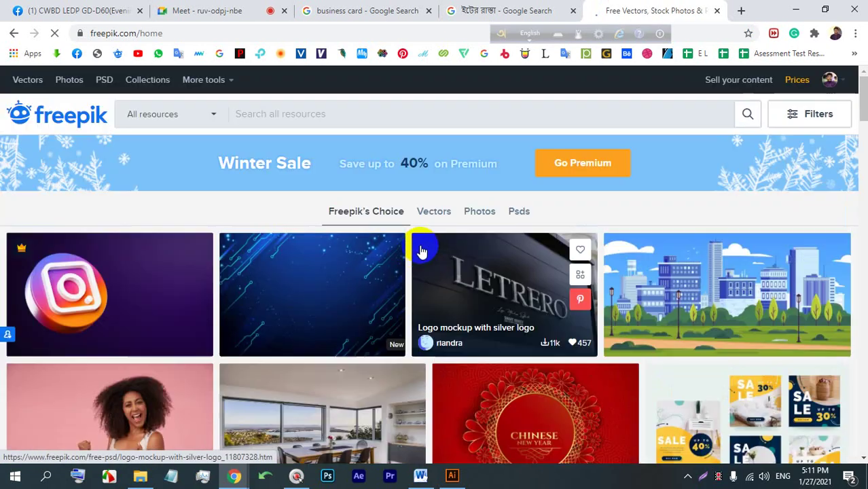
Examine the signed-in Freepik home page from the featured designs down past the collections and popular searches.
{"action": "scroll", "coordinate": [419, 243], "scroll_direction": "down", "scroll_amount": 10}
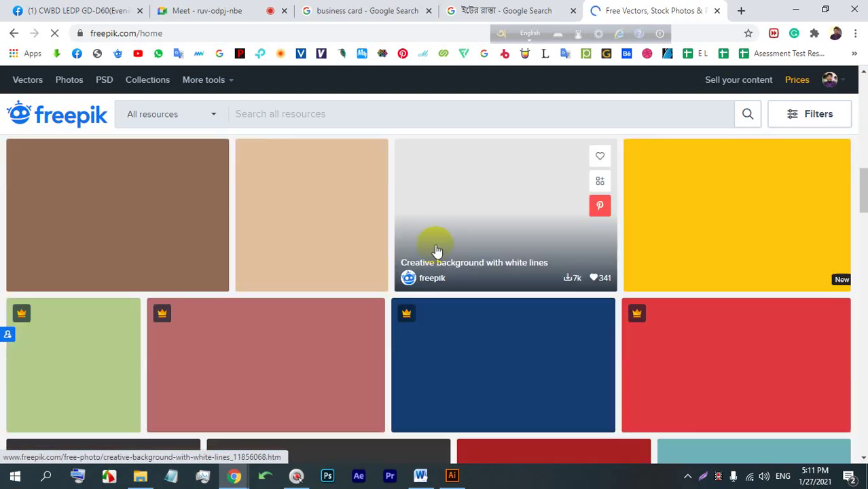
{"action": "scroll", "coordinate": [441, 248], "scroll_direction": "up", "scroll_amount": 4}
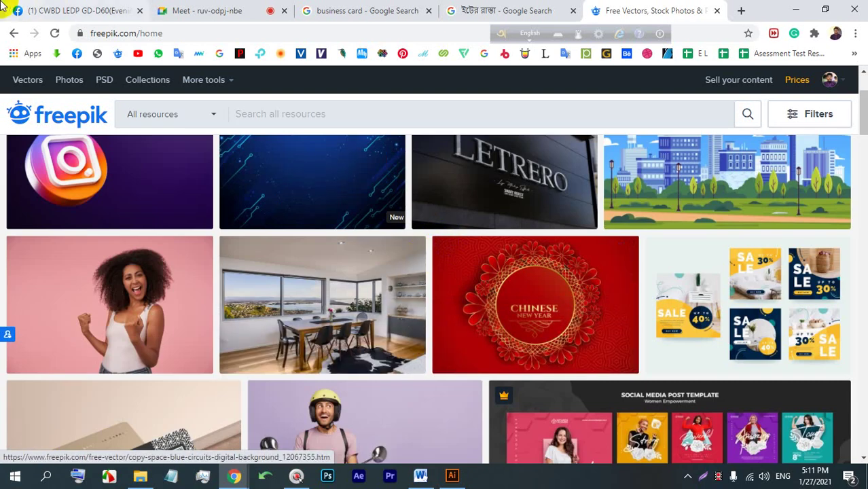
{"action": "left_click", "coordinate": [197, 10]}
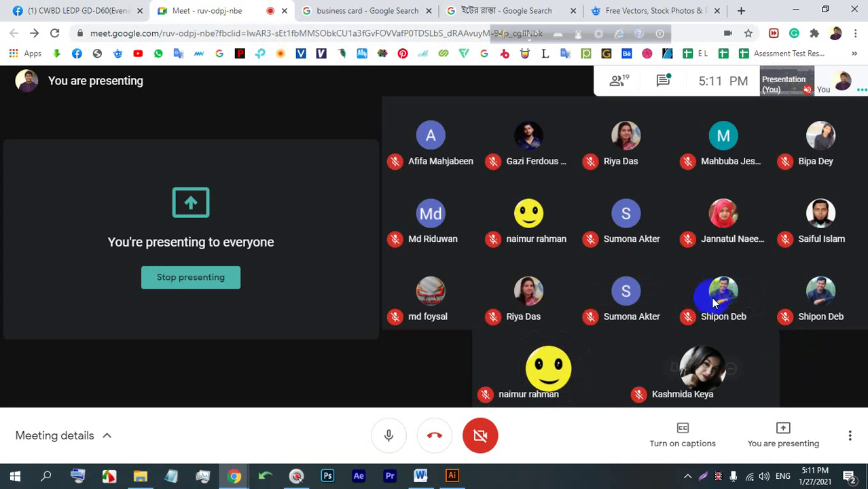
{"action": "left_click", "coordinate": [605, 10]}
{"action": "scroll", "coordinate": [395, 354], "scroll_direction": "down", "scroll_amount": 10}
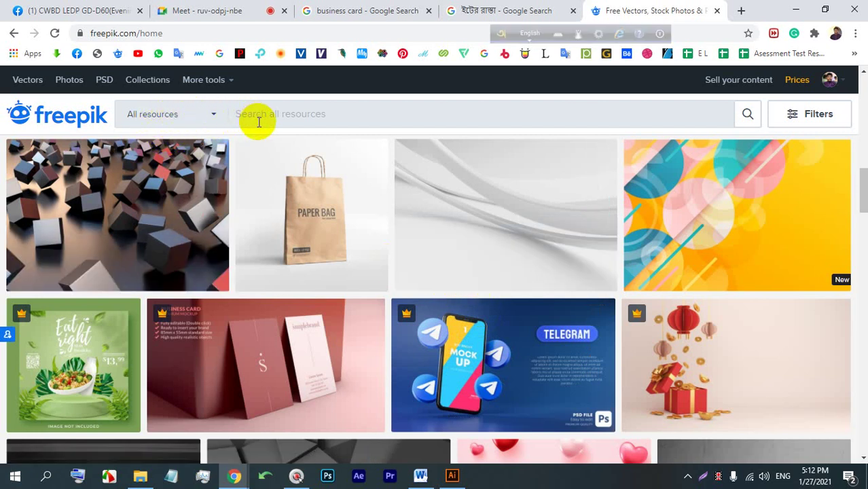
{"action": "scroll", "coordinate": [475, 312], "scroll_direction": "down", "scroll_amount": 15}
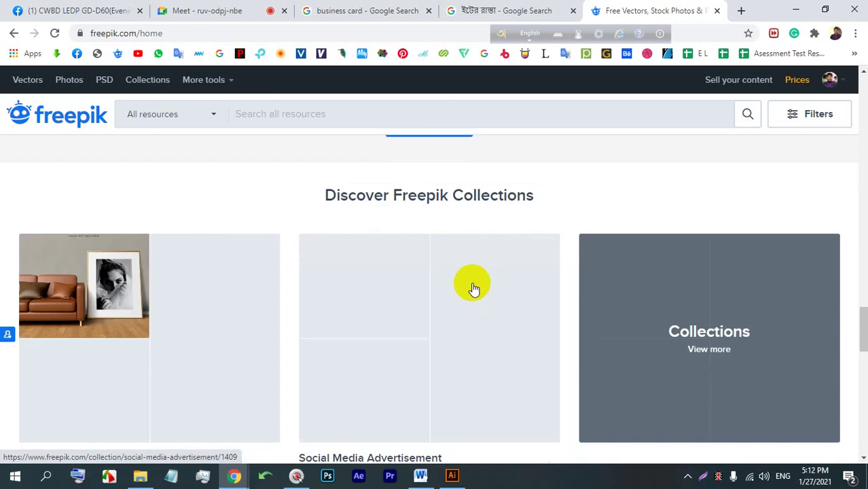
{"action": "scroll", "coordinate": [445, 313], "scroll_direction": "down", "scroll_amount": 3}
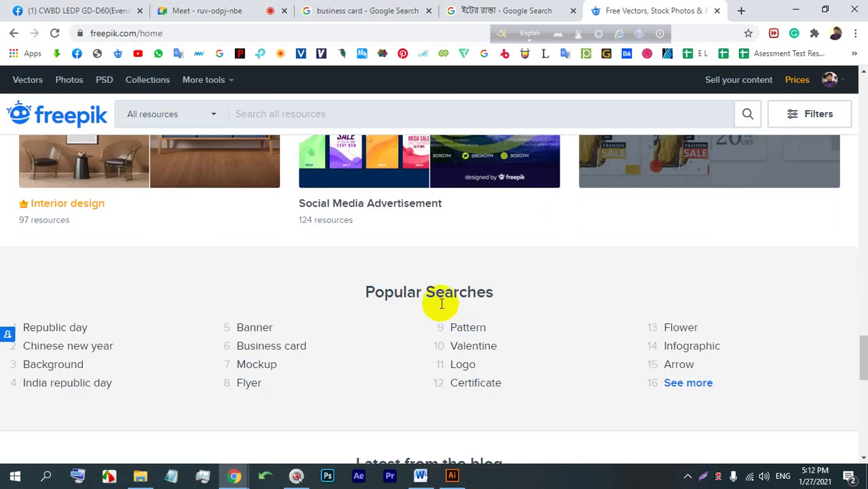
{"action": "scroll", "coordinate": [397, 285], "scroll_direction": "down", "scroll_amount": 3}
{"action": "scroll", "coordinate": [397, 284], "scroll_direction": "down", "scroll_amount": 3}
{"action": "scroll", "coordinate": [401, 272], "scroll_direction": "up", "scroll_amount": 15}
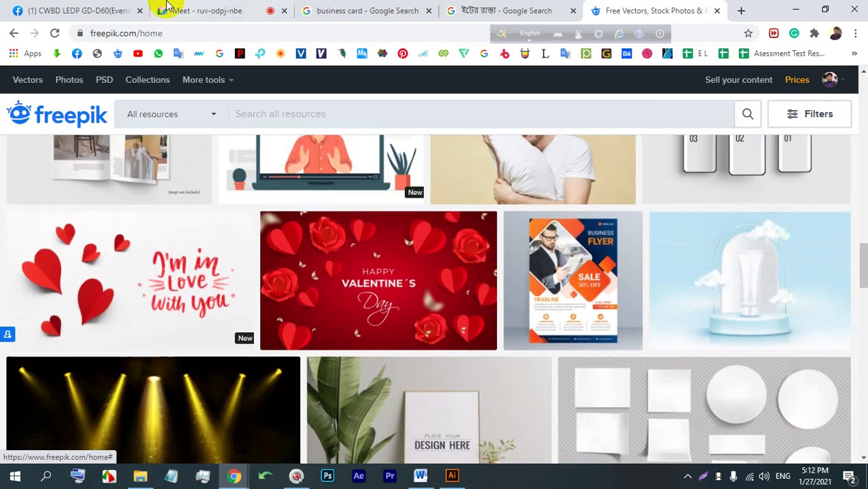
Check the Meet call once more and examine the mockup designs on Freepik, including the Telegram smartphone and paper bag mockups.
{"action": "left_click", "coordinate": [204, 10]}
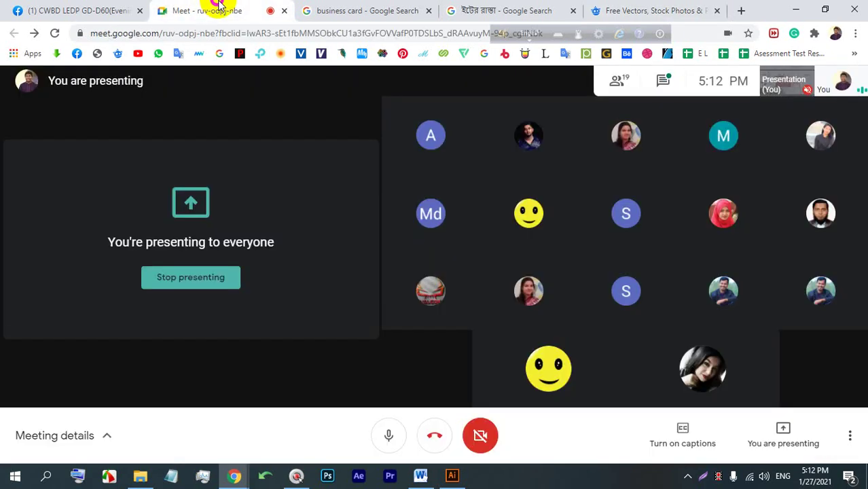
{"action": "mouse_move", "coordinate": [479, 138]}
{"action": "left_click", "coordinate": [615, 11]}
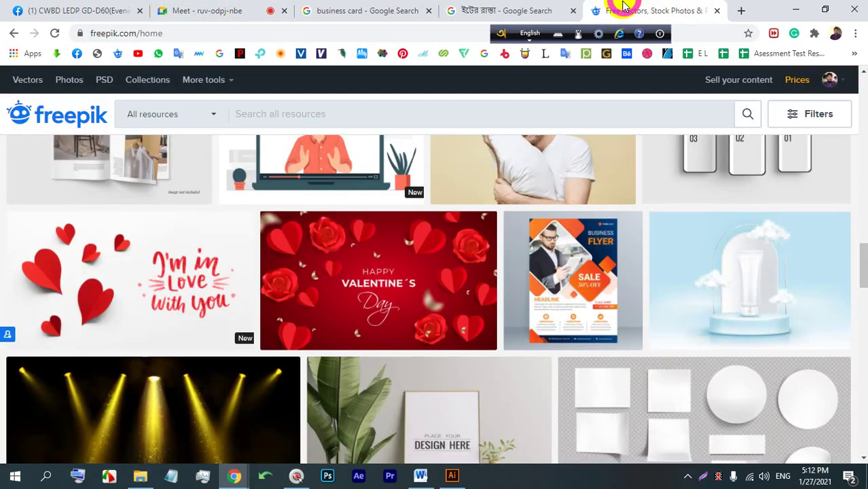
{"action": "scroll", "coordinate": [404, 275], "scroll_direction": "up", "scroll_amount": 3}
{"action": "scroll", "coordinate": [407, 279], "scroll_direction": "up", "scroll_amount": 10}
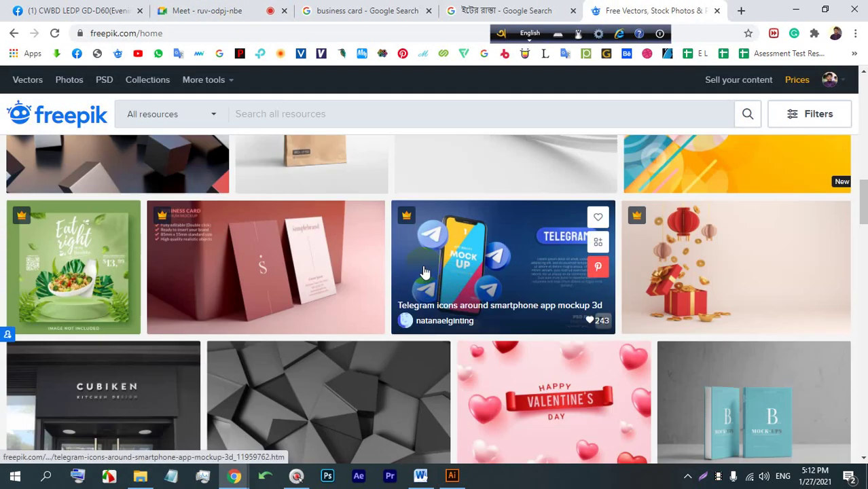
{"action": "left_click", "coordinate": [486, 217]}
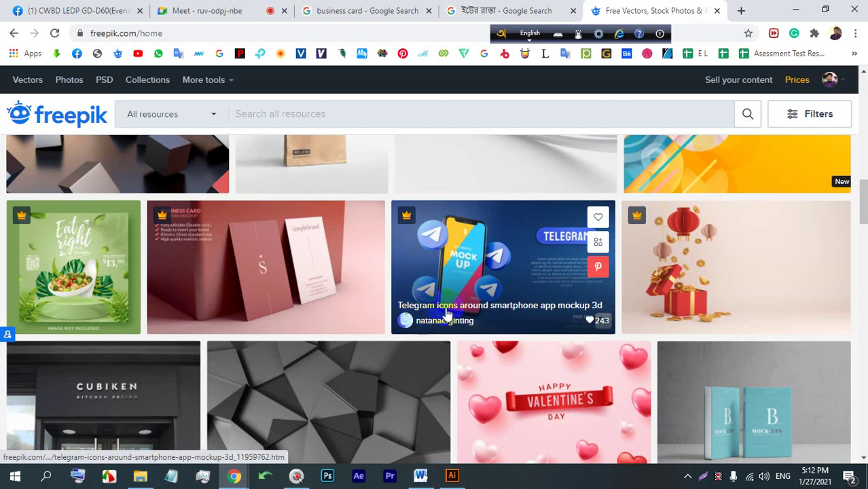
{"action": "scroll", "coordinate": [408, 286], "scroll_direction": "up", "scroll_amount": 3}
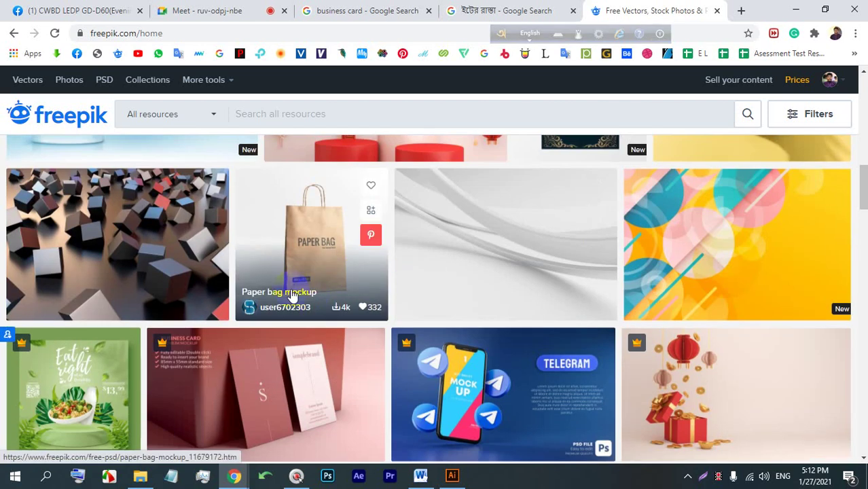
Look over the featured designs on Freepik and check the participants in the Meet call.
{"action": "scroll", "coordinate": [352, 292], "scroll_direction": "up", "scroll_amount": 1}
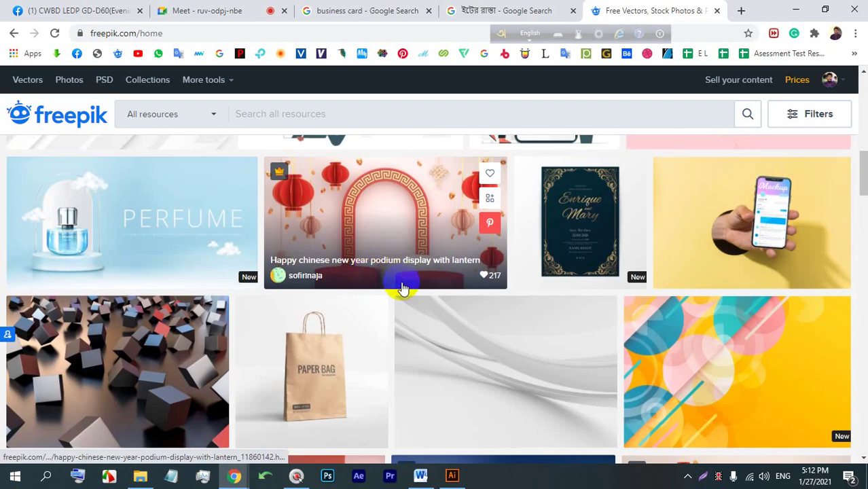
{"action": "scroll", "coordinate": [432, 273], "scroll_direction": "up", "scroll_amount": 2}
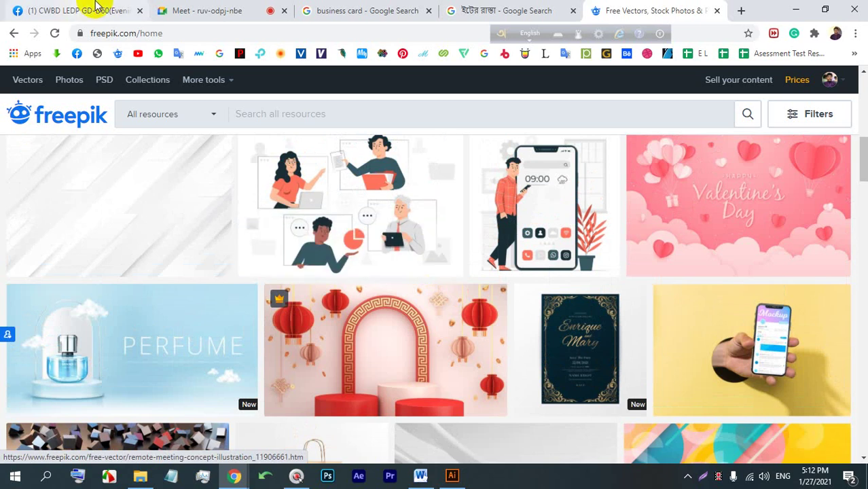
{"action": "left_click", "coordinate": [185, 9]}
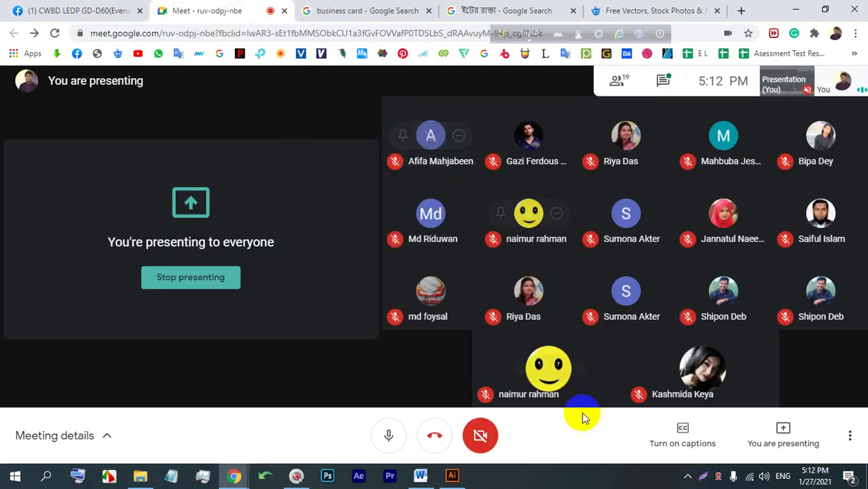
Switch to Illustrator and delete both pink squares together with their shadows from the artboard.
{"action": "left_click", "coordinate": [453, 477]}
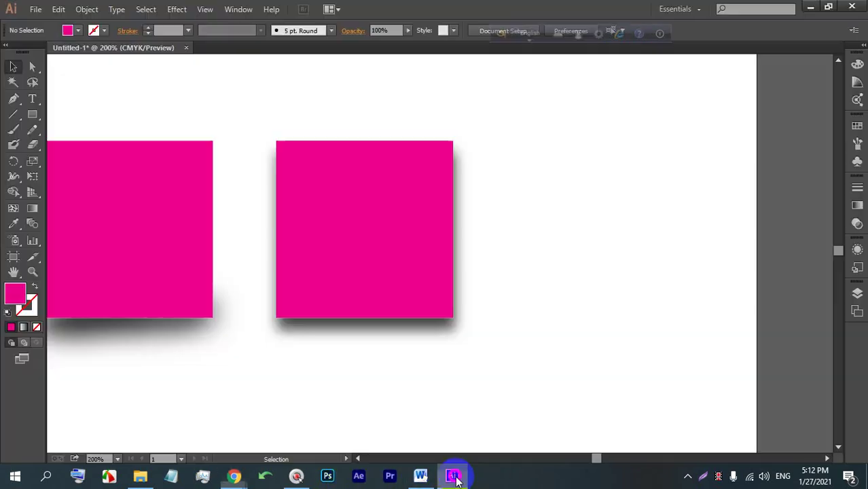
{"action": "left_click_drag", "start_coordinate": [506, 354], "coordinate": [119, 238]}
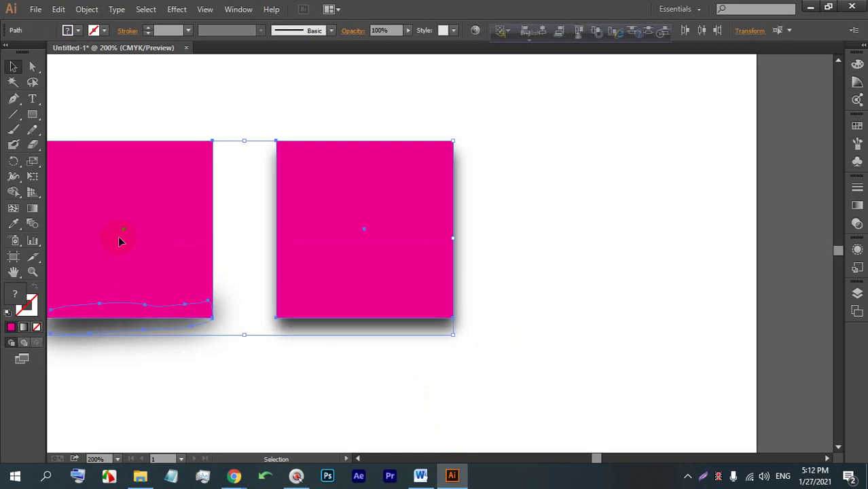
{"action": "key", "text": "Delete"}
{"action": "scroll", "coordinate": [119, 239], "scroll_direction": "down", "scroll_amount": 1}
{"action": "scroll", "coordinate": [234, 177], "scroll_direction": "up", "scroll_amount": 1}
{"action": "left_click_drag", "start_coordinate": [242, 274], "coordinate": [256, 183]}
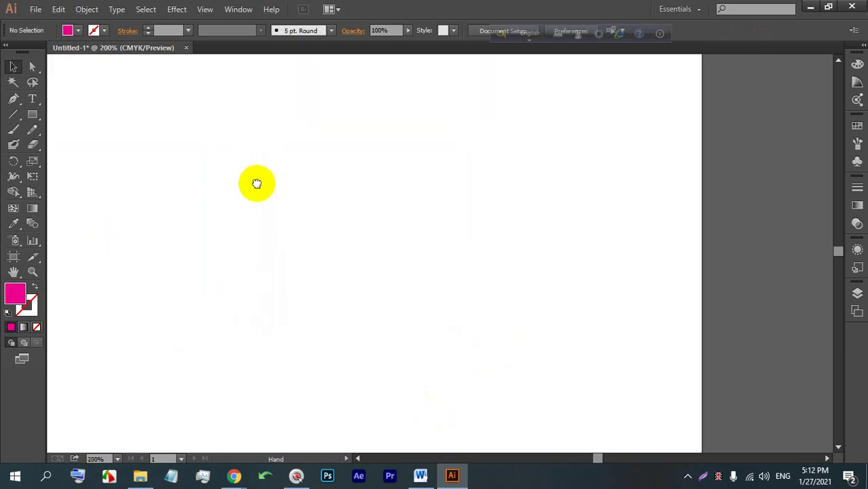
Draw a large pink circle without a stroke on the empty artboard using the Ellipse tool.
{"action": "left_click_drag", "start_coordinate": [32, 114], "coordinate": [97, 144]}
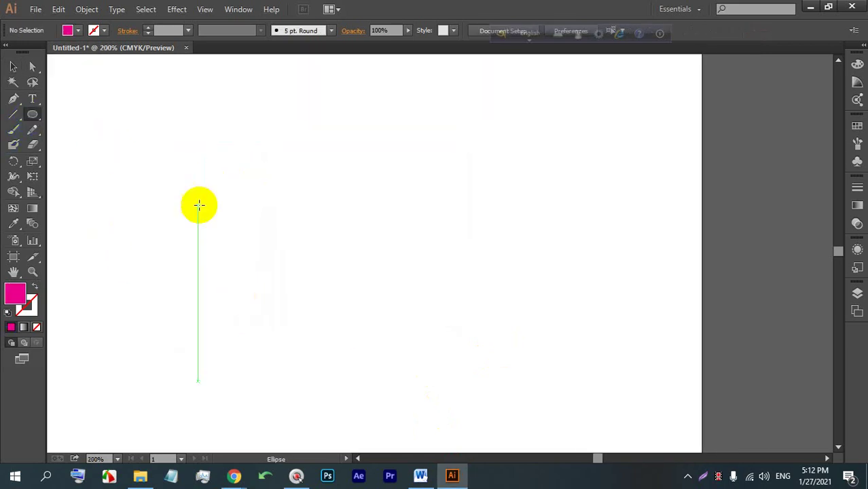
{"action": "left_click_drag", "start_coordinate": [209, 200], "coordinate": [413, 441]}
{"action": "scroll", "coordinate": [328, 319], "scroll_direction": "down", "scroll_amount": 3}
{"action": "left_click", "coordinate": [13, 66]}
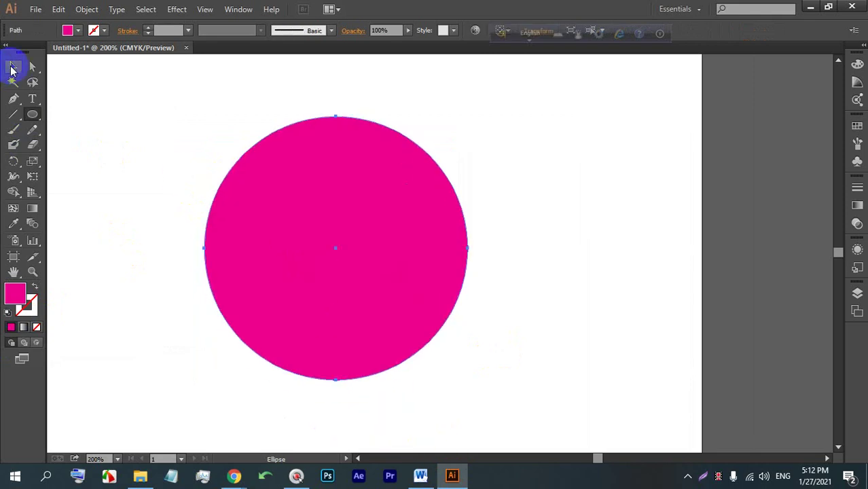
{"action": "left_click", "coordinate": [483, 141]}
Switch to Chrome and run a Google voice search for "Google Chrome" in a new tab.
{"action": "mouse_move", "coordinate": [239, 474]}
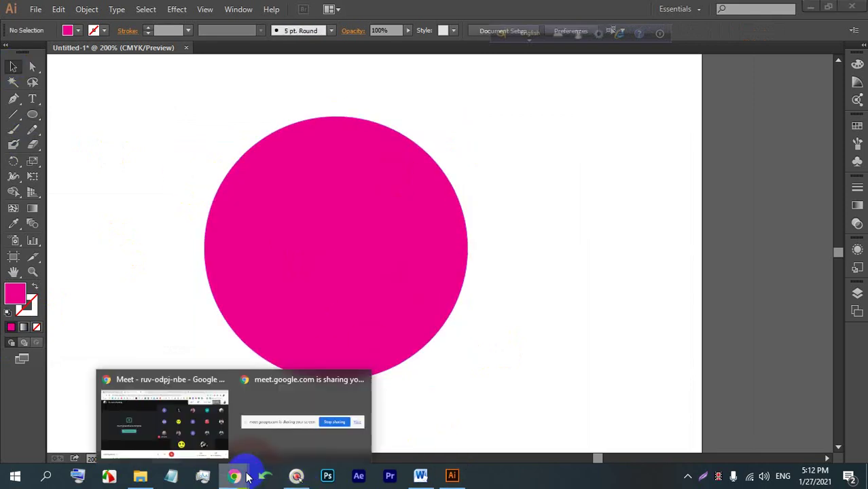
{"action": "left_click", "coordinate": [170, 411]}
{"action": "left_click", "coordinate": [469, 9]}
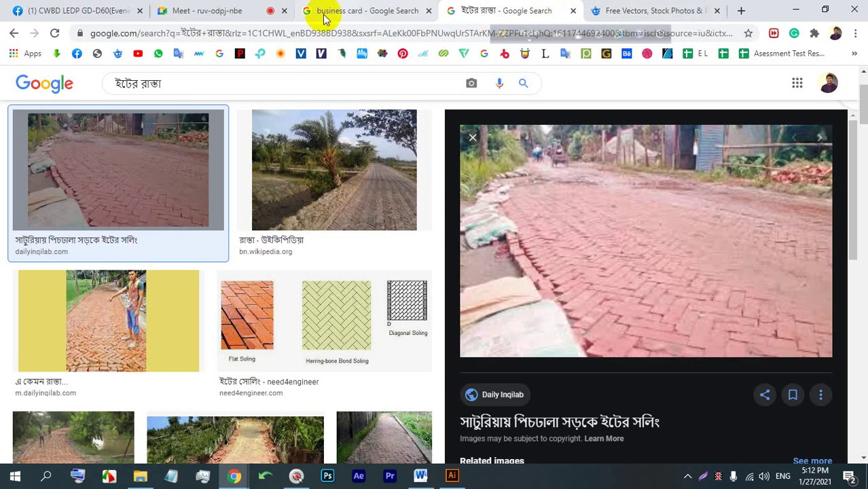
{"action": "left_click", "coordinate": [163, 10]}
{"action": "left_click", "coordinate": [721, 10]}
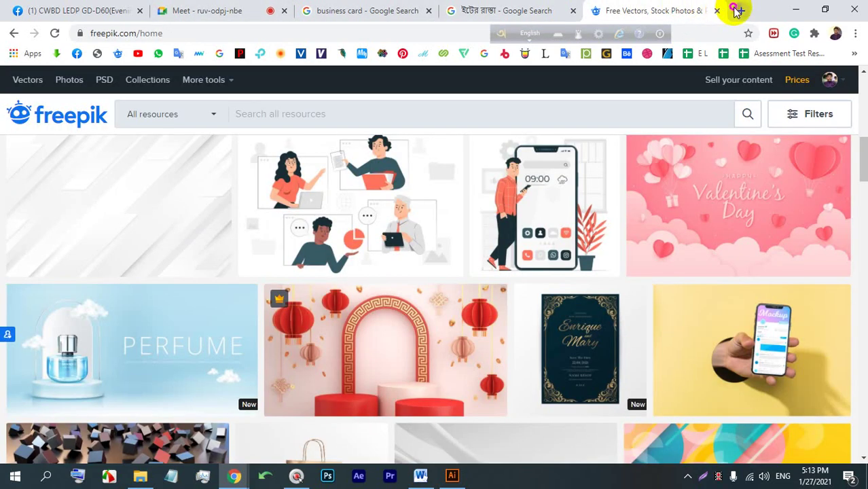
{"action": "left_click", "coordinate": [738, 10]}
{"action": "left_click", "coordinate": [417, 30]}
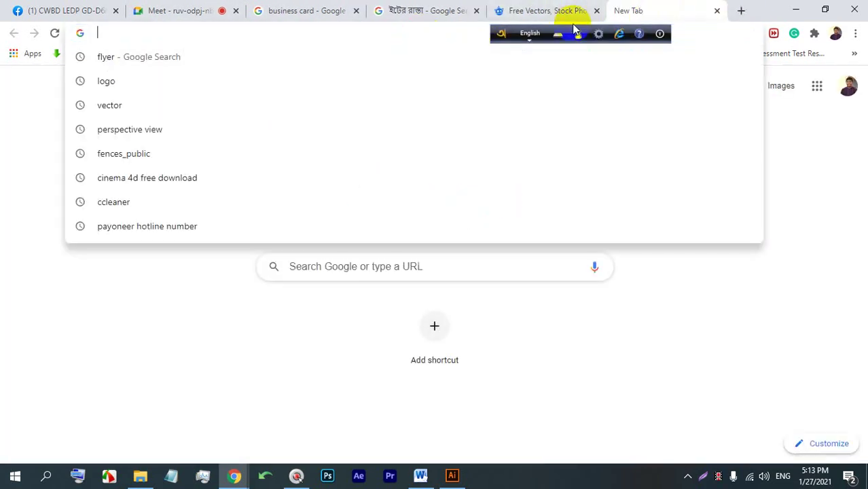
{"action": "left_click", "coordinate": [7, 228]}
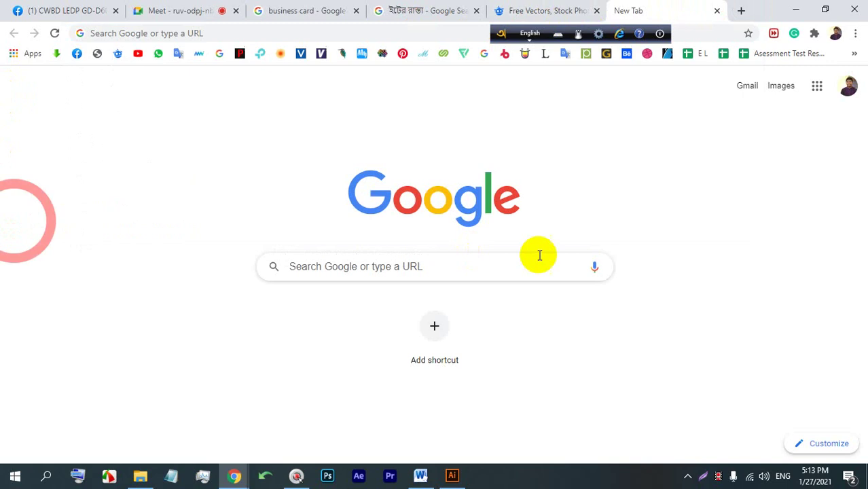
{"action": "left_click", "coordinate": [595, 267]}
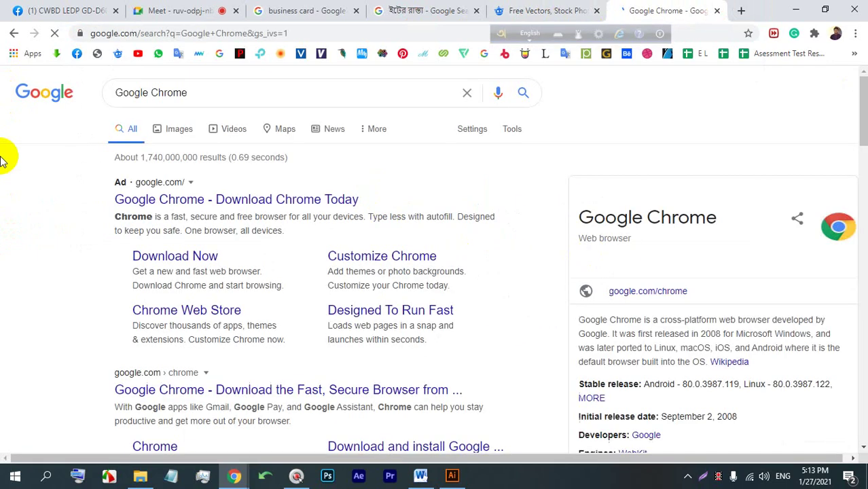
Show the image results and copy the enlarged Google Chrome logo from Wikipedia.
{"action": "left_click", "coordinate": [175, 129]}
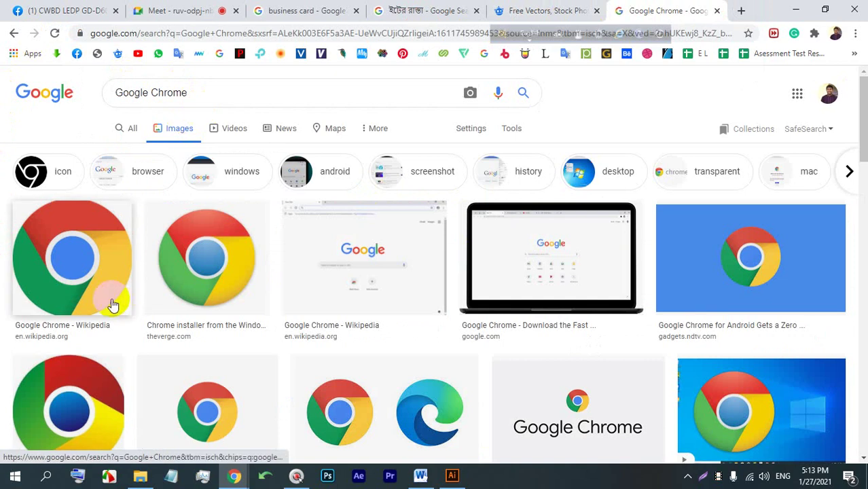
{"action": "left_click", "coordinate": [80, 264]}
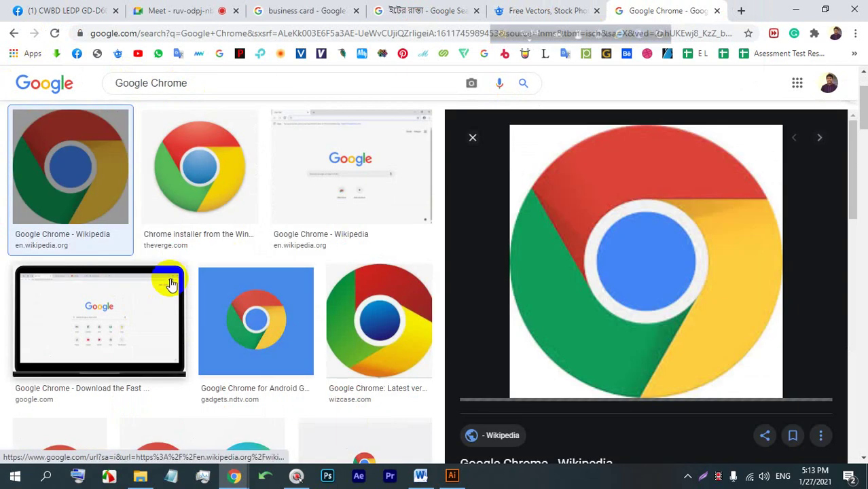
{"action": "right_click", "coordinate": [677, 183]}
{"action": "left_click", "coordinate": [697, 333]}
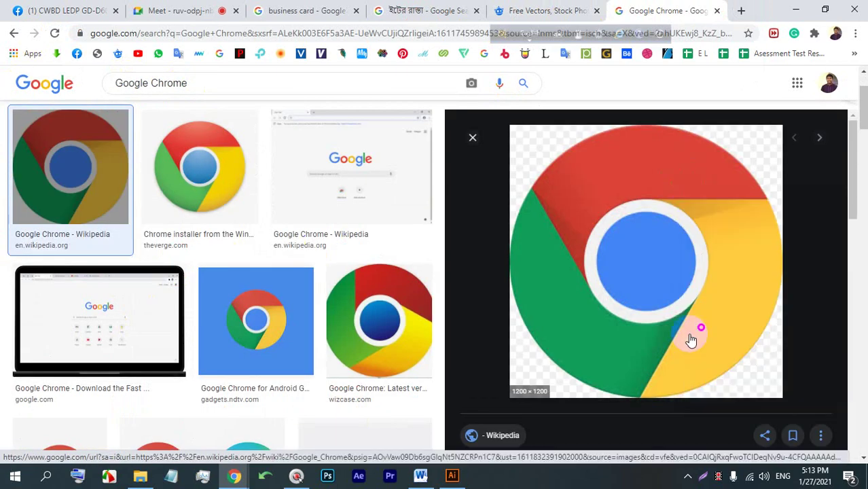
Paste the Chrome logo into the Illustrator document, scale it down and place it beside the artboard as a reference.
{"action": "left_click", "coordinate": [451, 476]}
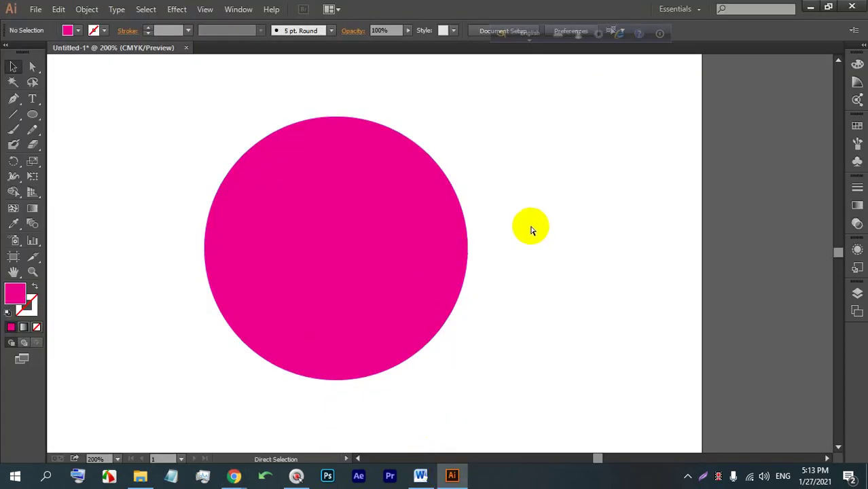
{"action": "key", "text": "ctrl+v"}
{"action": "scroll", "coordinate": [546, 235], "scroll_direction": "down", "scroll_amount": 5}
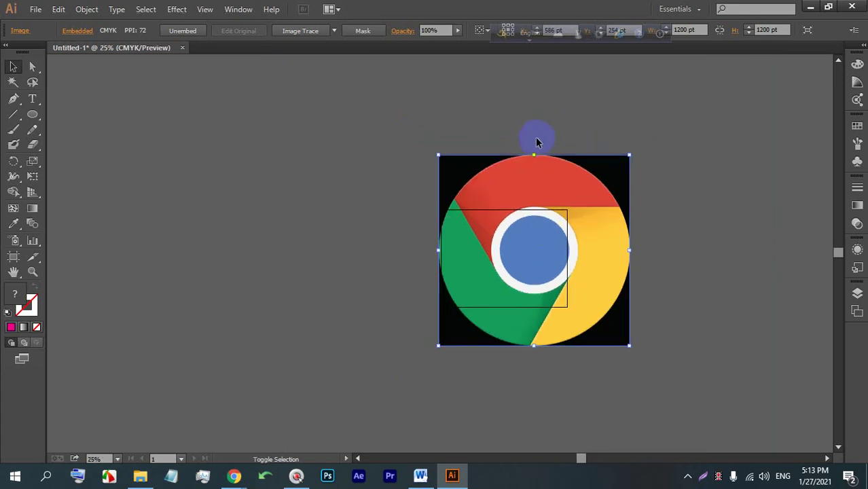
{"action": "left_click_drag", "start_coordinate": [536, 157], "coordinate": [378, 236]}
{"action": "scroll", "coordinate": [545, 244], "scroll_direction": "up", "scroll_amount": 2}
{"action": "left_click_drag", "start_coordinate": [479, 237], "coordinate": [415, 216]}
{"action": "scroll", "coordinate": [444, 239], "scroll_direction": "up", "scroll_amount": 1}
{"action": "left_click_drag", "start_coordinate": [145, 185], "coordinate": [163, 239]}
{"action": "left_click_drag", "start_coordinate": [170, 287], "coordinate": [219, 240]}
Create a smaller concentric copy of the pink circle at its centre.
{"action": "left_click", "coordinate": [431, 309]}
{"action": "scroll", "coordinate": [461, 245], "scroll_direction": "up", "scroll_amount": 1}
{"action": "left_click_drag", "start_coordinate": [430, 221], "coordinate": [414, 239]}
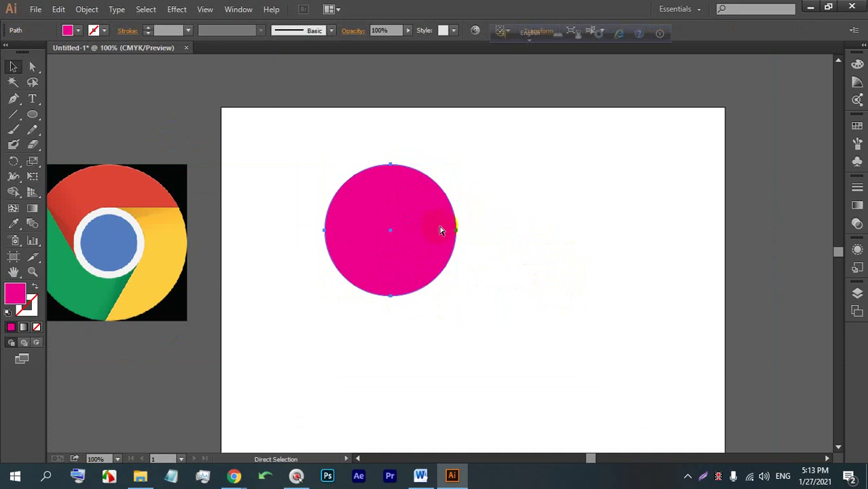
{"action": "left_click", "coordinate": [393, 227], "text": "shift"}
{"action": "left_click", "coordinate": [400, 176], "text": "shift"}
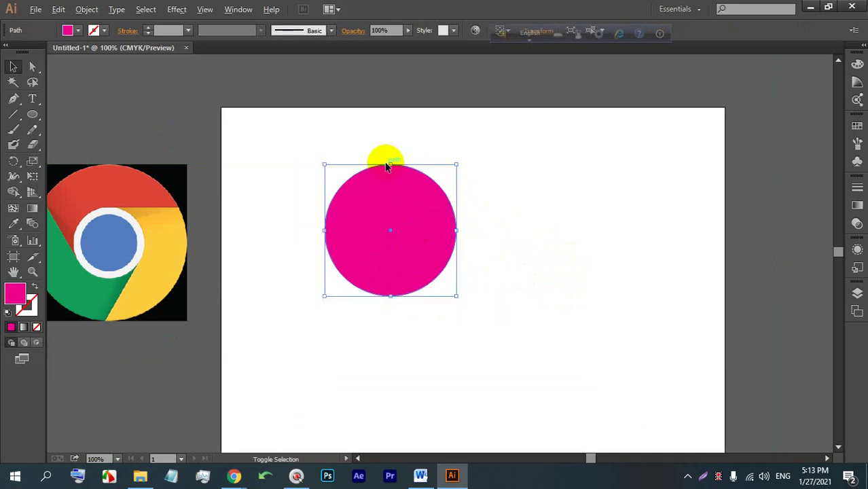
{"action": "left_click_drag", "start_coordinate": [390, 165], "coordinate": [389, 204]}
{"action": "left_click", "coordinate": [490, 214]}
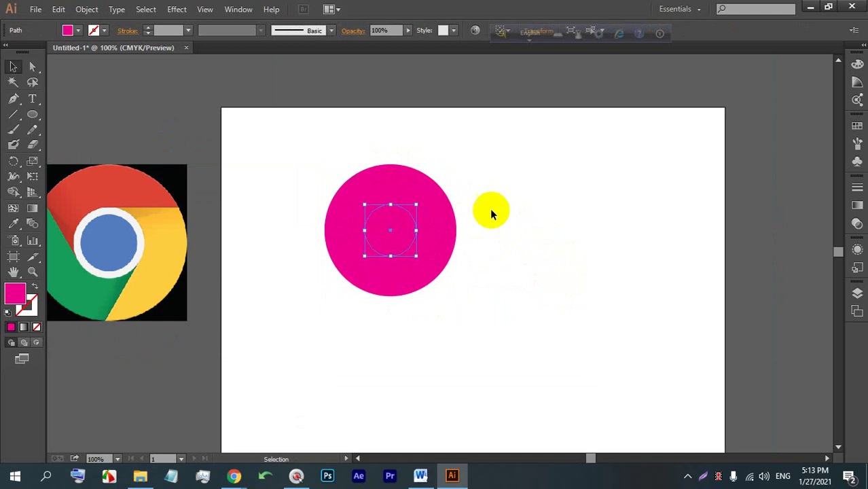
{"action": "left_click", "coordinate": [399, 231]}
{"action": "left_click", "coordinate": [296, 475]}
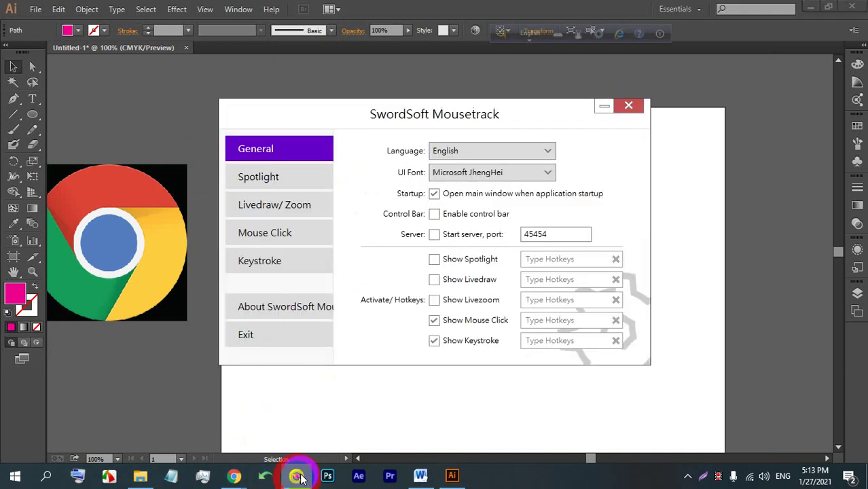
{"action": "left_click", "coordinate": [628, 105]}
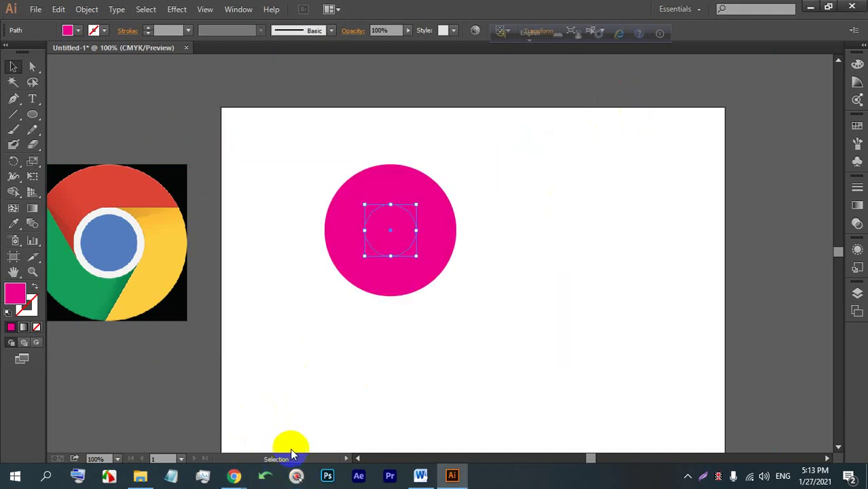
{"action": "left_click", "coordinate": [514, 380]}
{"action": "left_click", "coordinate": [296, 476]}
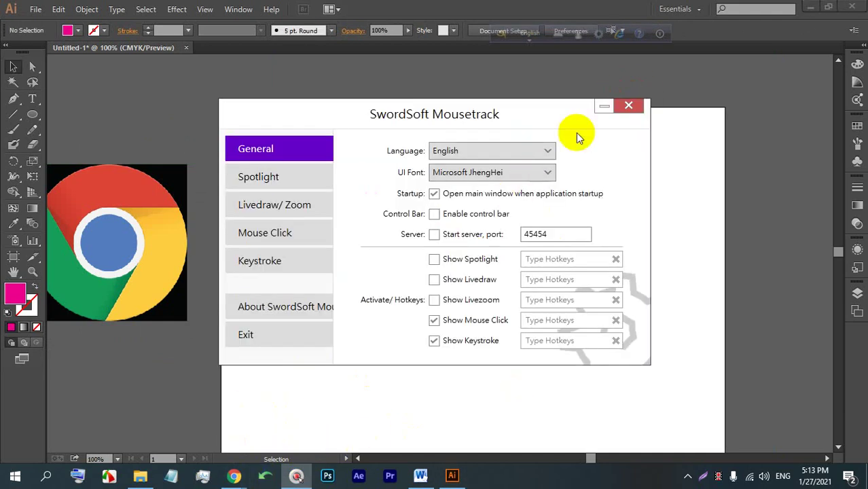
{"action": "left_click", "coordinate": [628, 105]}
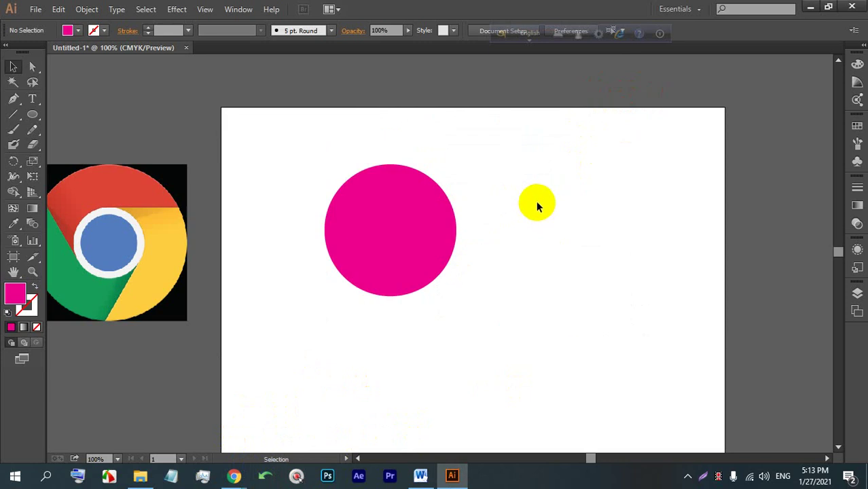
Fill the small inner circle with white.
{"action": "scroll", "coordinate": [406, 234], "scroll_direction": "up", "scroll_amount": 2}
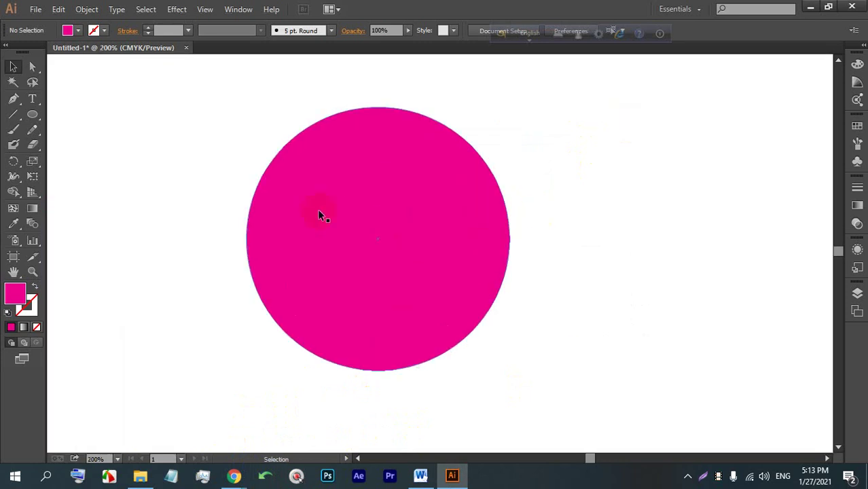
{"action": "left_click", "coordinate": [391, 209]}
{"action": "left_click", "coordinate": [70, 30]}
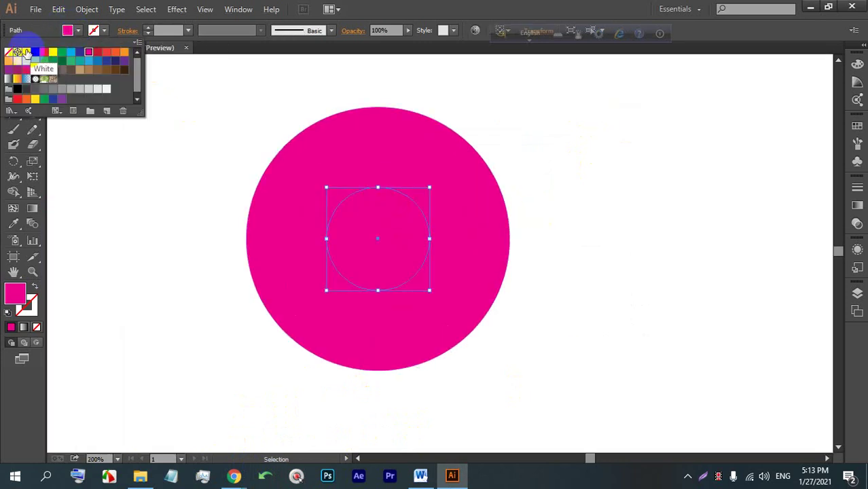
{"action": "left_click", "coordinate": [31, 59]}
{"action": "left_click", "coordinate": [596, 164]}
Add a slightly smaller concentric copy of the white circle and fill it with light blue.
{"action": "left_click", "coordinate": [373, 243]}
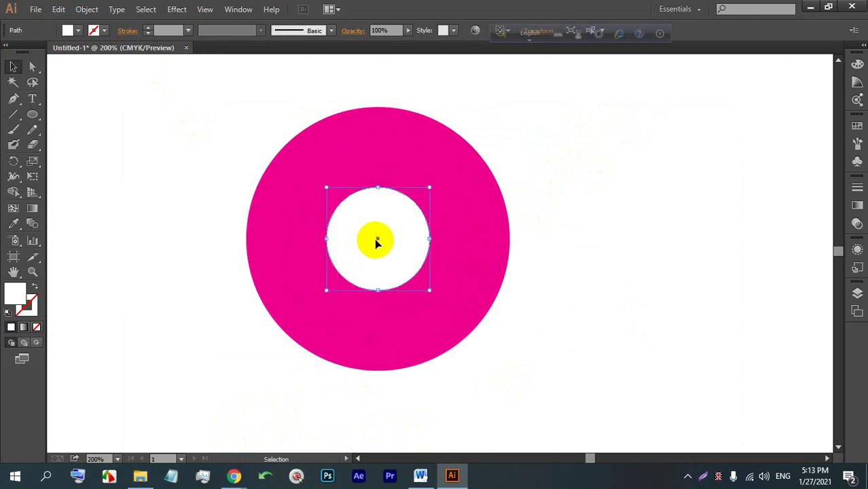
{"action": "key", "text": "ctrl+shift+a"}
{"action": "left_click", "coordinate": [379, 205]}
{"action": "left_click_drag", "start_coordinate": [380, 188], "coordinate": [380, 203]}
{"action": "left_click", "coordinate": [77, 33]}
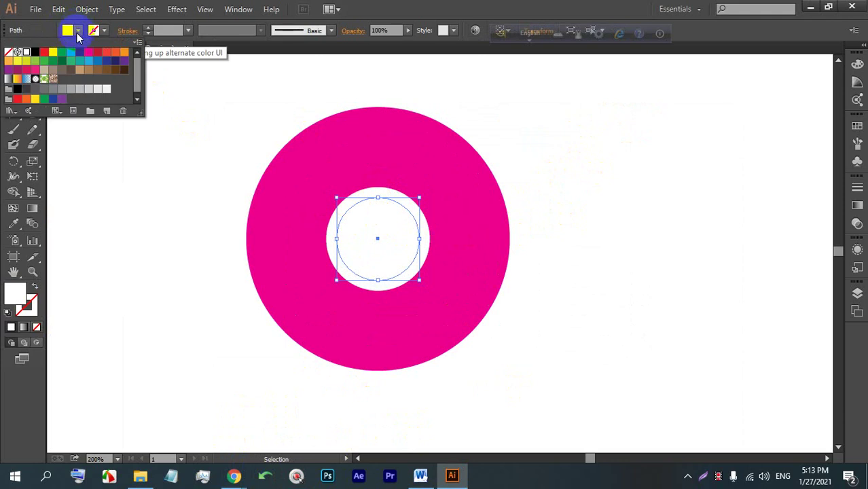
{"action": "left_click", "coordinate": [83, 52]}
{"action": "left_click", "coordinate": [520, 193]}
{"action": "left_click", "coordinate": [531, 215]}
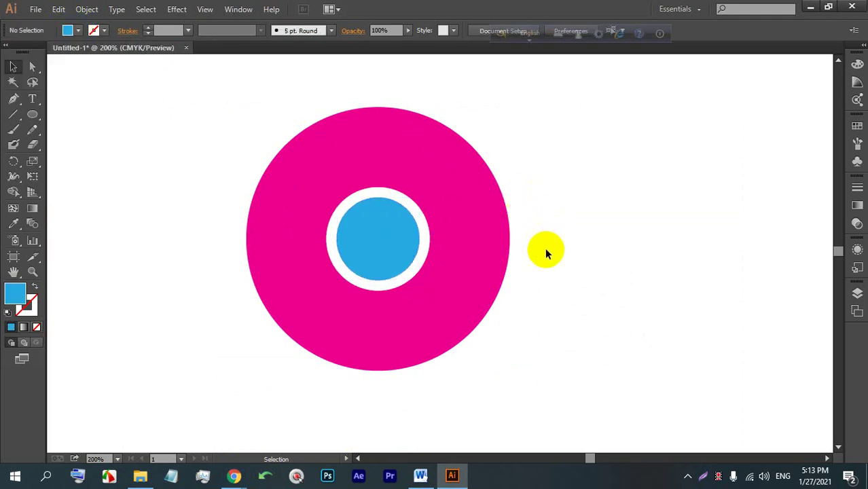
Draw a horizontal straight path about 142 pt long from the white circle's topmost point past the pink circle's edge with the Pen tool.
{"action": "scroll", "coordinate": [617, 249], "scroll_direction": "down", "scroll_amount": 3}
{"action": "scroll", "coordinate": [377, 223], "scroll_direction": "up", "scroll_amount": 2}
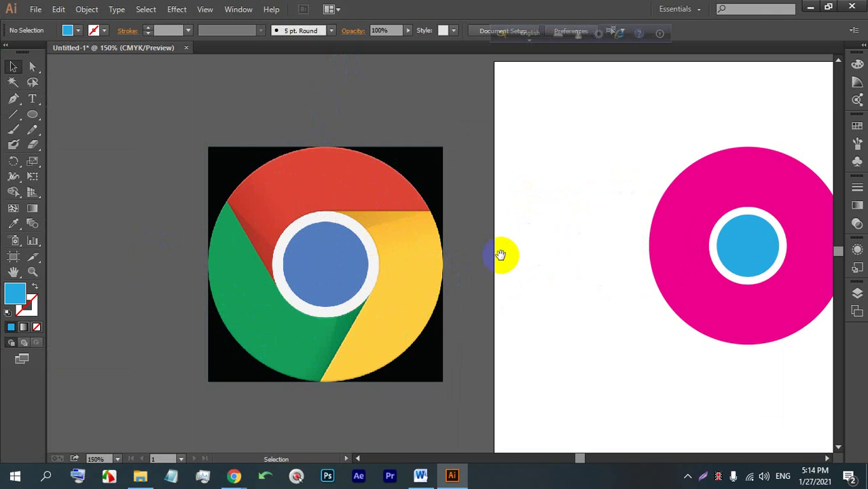
{"action": "left_click_drag", "start_coordinate": [500, 251], "coordinate": [242, 216]}
{"action": "scroll", "coordinate": [535, 165], "scroll_direction": "up", "scroll_amount": 3}
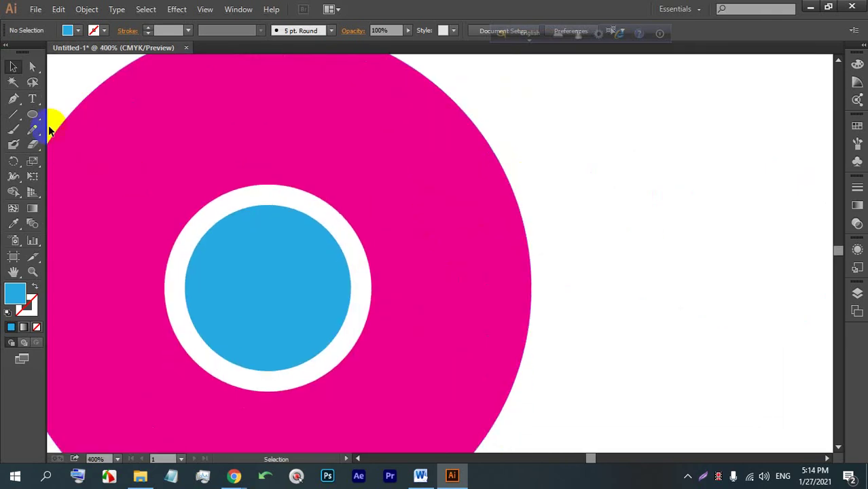
{"action": "left_click", "coordinate": [14, 100]}
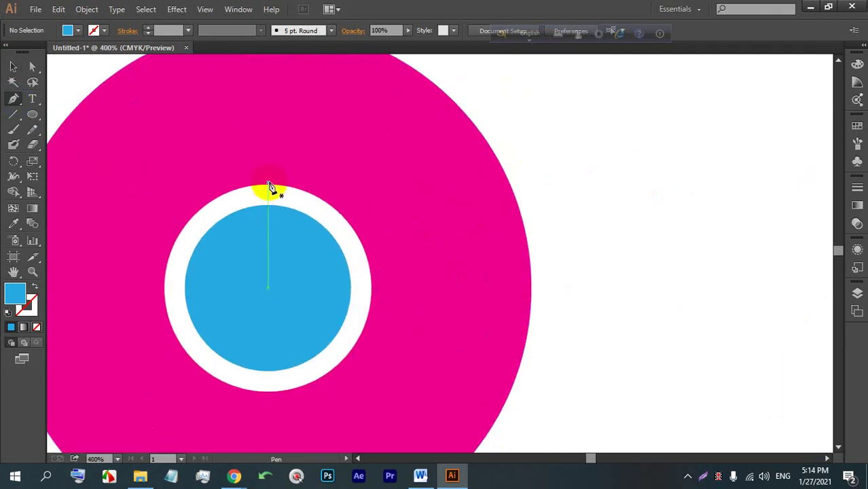
{"action": "left_click", "coordinate": [268, 185]}
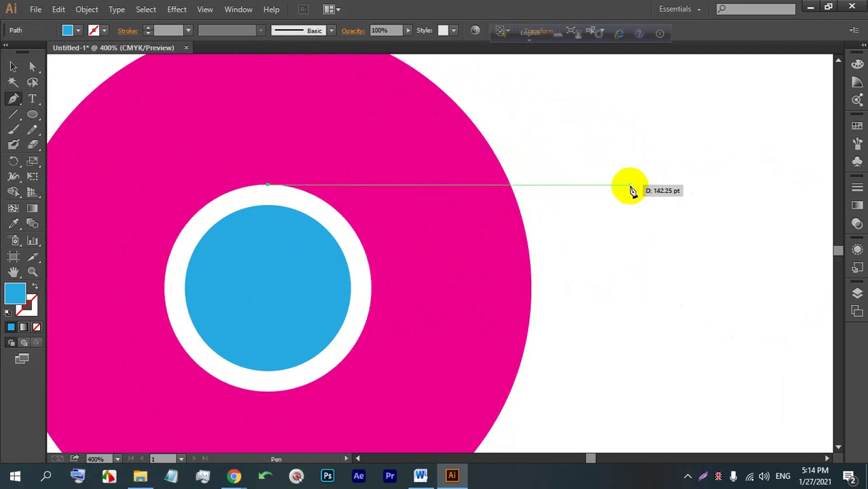
{"action": "left_click", "coordinate": [631, 186]}
{"action": "left_click", "coordinate": [14, 67]}
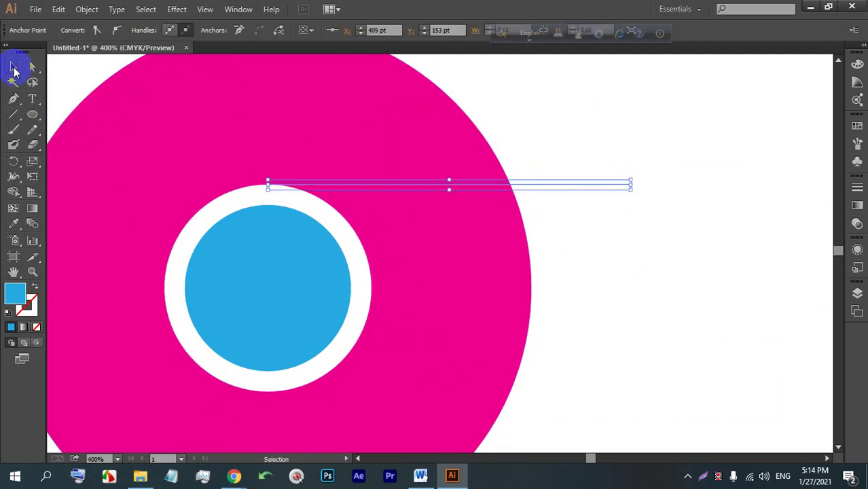
{"action": "left_click", "coordinate": [675, 200]}
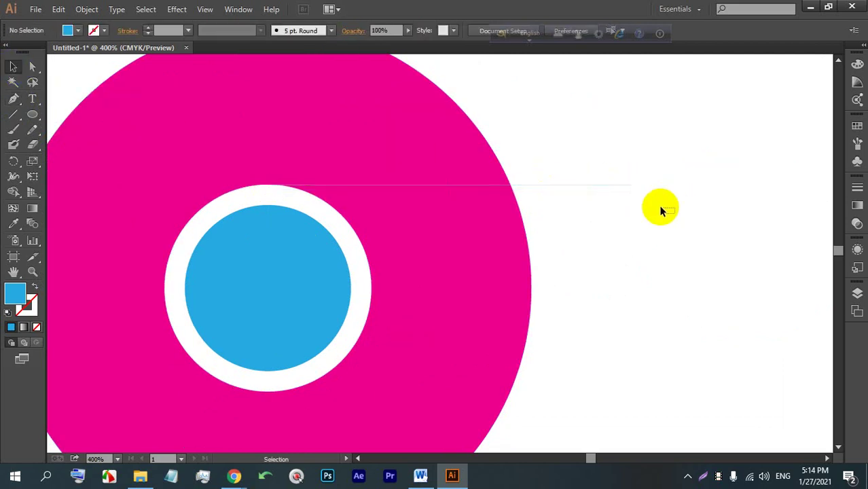
Make two rotated copies of the horizontal line around the circles' centre, using an angle of 360/3.
{"action": "left_click", "coordinate": [614, 185]}
{"action": "scroll", "coordinate": [606, 180], "scroll_direction": "down", "scroll_amount": 1}
{"action": "scroll", "coordinate": [52, 208], "scroll_direction": "up", "scroll_amount": 1}
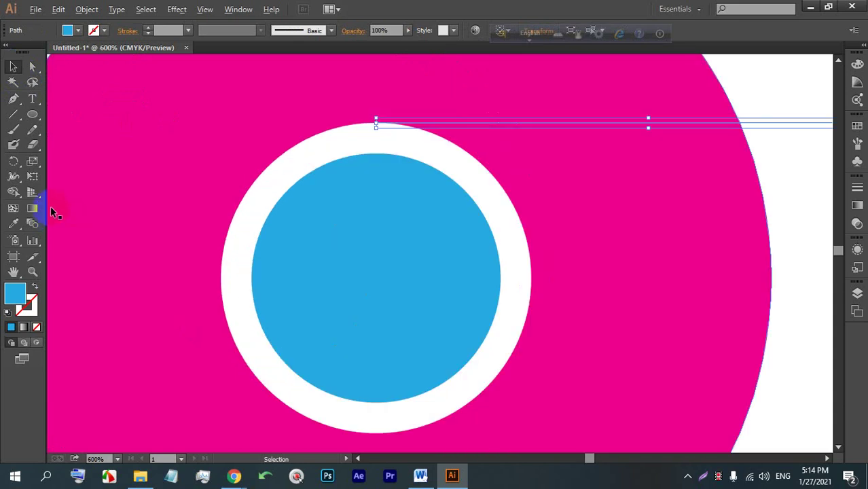
{"action": "left_click", "coordinate": [13, 163]}
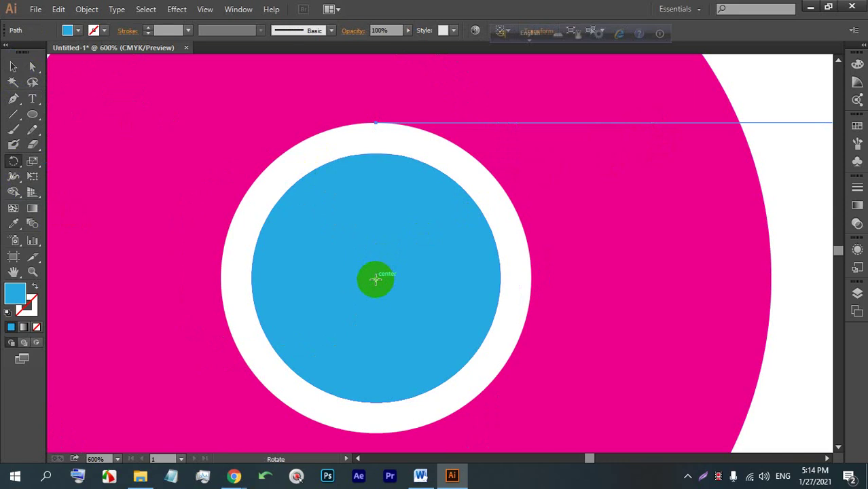
{"action": "left_click", "coordinate": [376, 279], "text": "alt"}
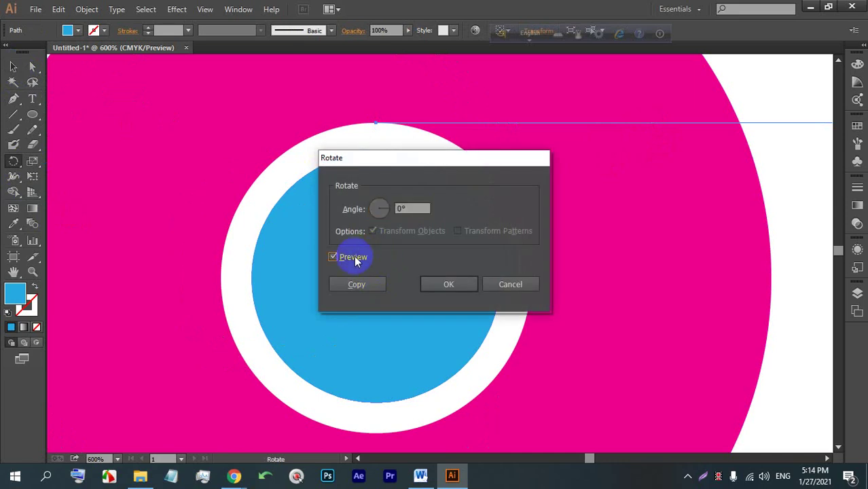
{"action": "double_click", "coordinate": [404, 209]}
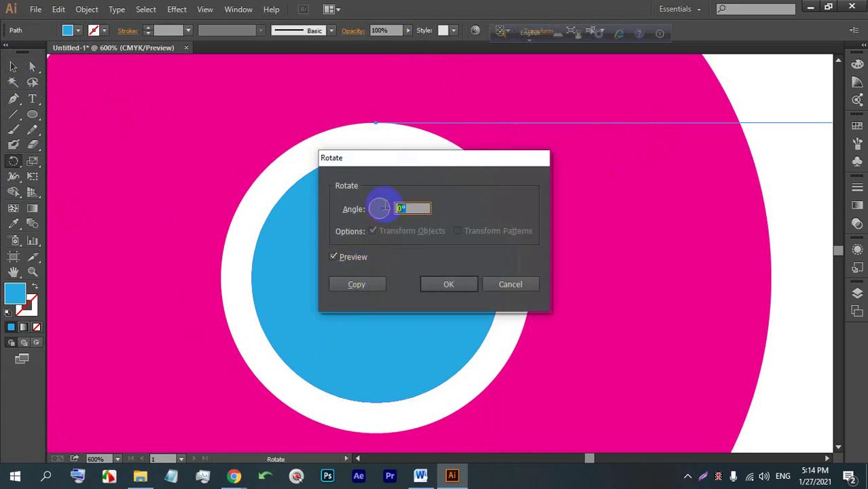
{"action": "type", "text": "360/3"}
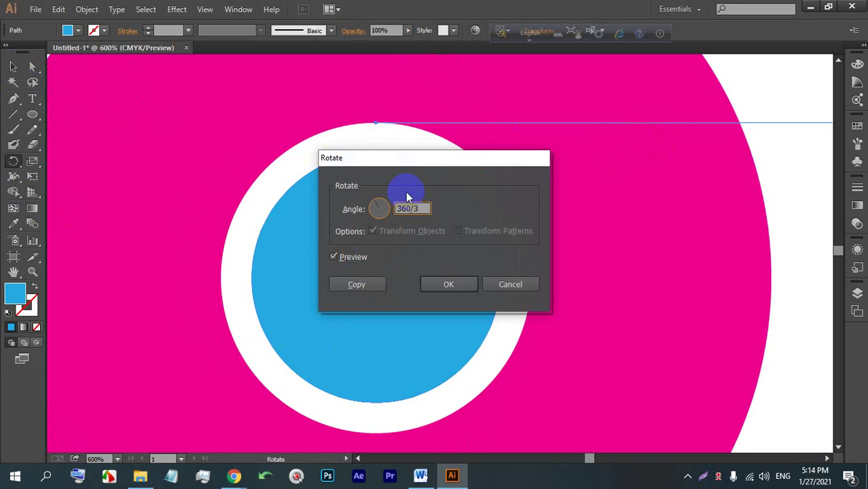
{"action": "left_click", "coordinate": [375, 283]}
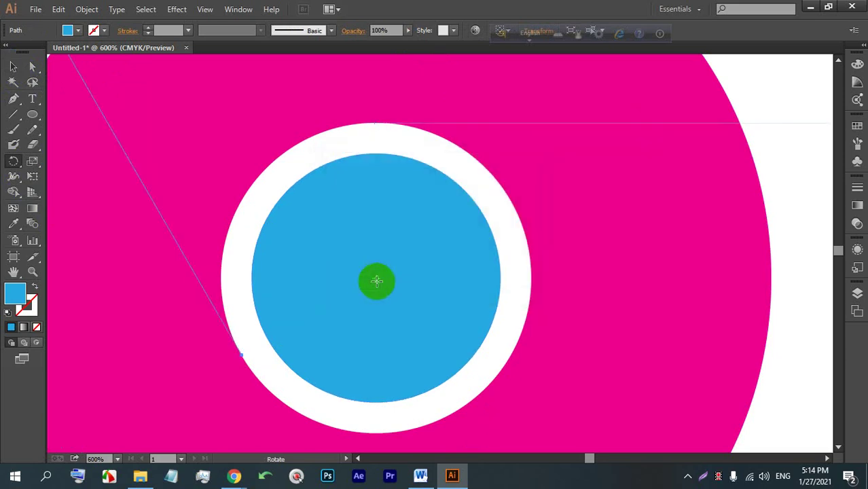
{"action": "scroll", "coordinate": [386, 223], "scroll_direction": "down", "scroll_amount": 3}
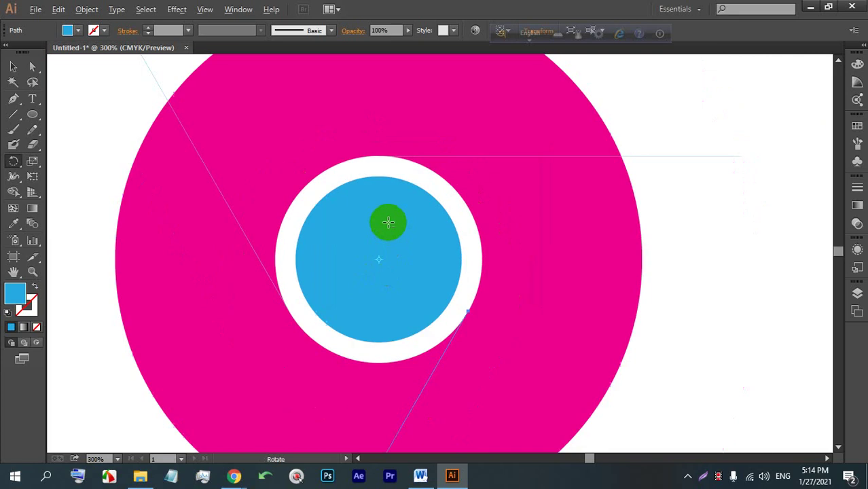
{"action": "left_click", "coordinate": [12, 66]}
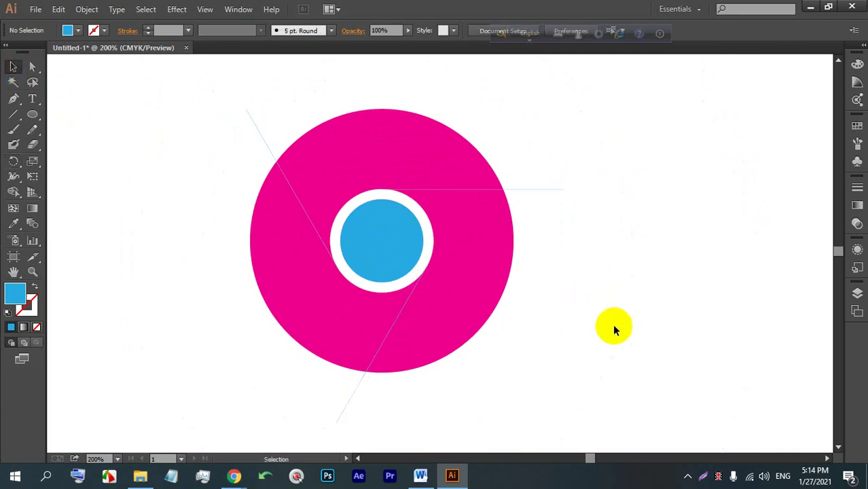
{"action": "left_click_drag", "start_coordinate": [612, 326], "coordinate": [208, 131]}
{"action": "left_click", "coordinate": [616, 205]}
{"action": "left_click_drag", "start_coordinate": [566, 333], "coordinate": [187, 119]}
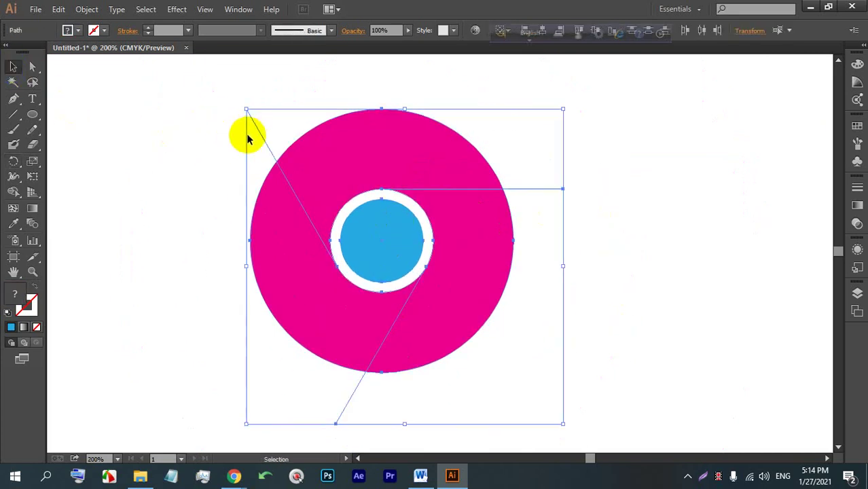
{"action": "left_click", "coordinate": [593, 180]}
Duplicate the three concentric circles, without the lines, into the empty artboard area beside the original.
{"action": "key", "text": "space"}
{"action": "left_click_drag", "start_coordinate": [616, 204], "coordinate": [345, 175]}
{"action": "scroll", "coordinate": [298, 163], "scroll_direction": "down", "scroll_amount": 2}
{"action": "scroll", "coordinate": [362, 195], "scroll_direction": "up", "scroll_amount": 1}
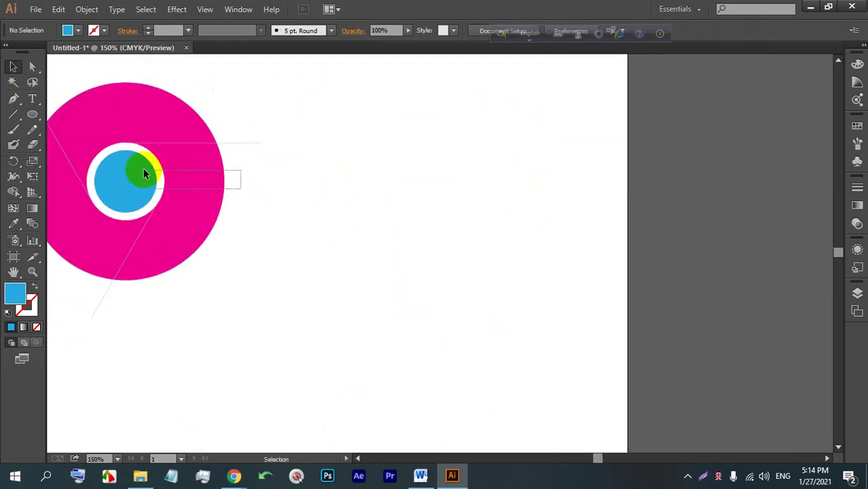
{"action": "left_click", "coordinate": [145, 174]}
{"action": "left_click", "coordinate": [248, 188]}
{"action": "left_click_drag", "start_coordinate": [145, 175], "coordinate": [442, 189]}
{"action": "left_click", "coordinate": [522, 188]}
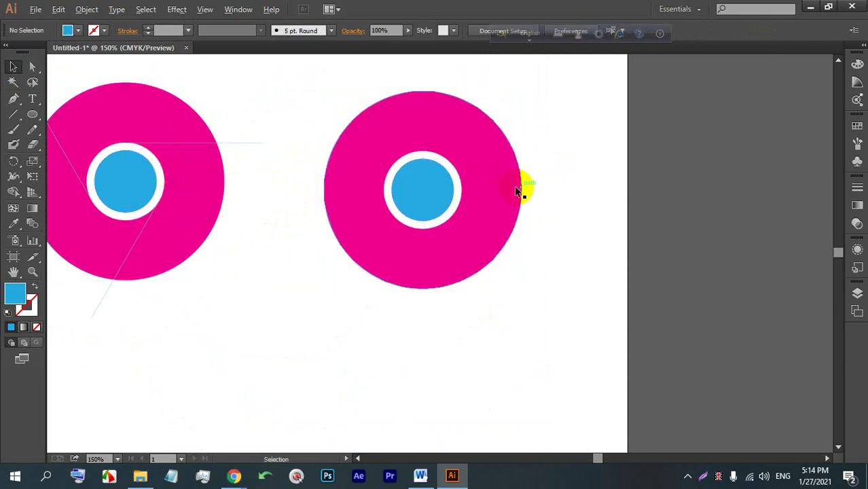
Draw a horizontal line on the duplicate with the Line Segment tool, from the white circle's topmost point past the pink circle's edge.
{"action": "scroll", "coordinate": [461, 179], "scroll_direction": "up", "scroll_amount": 2}
{"action": "scroll", "coordinate": [405, 231], "scroll_direction": "up", "scroll_amount": 1}
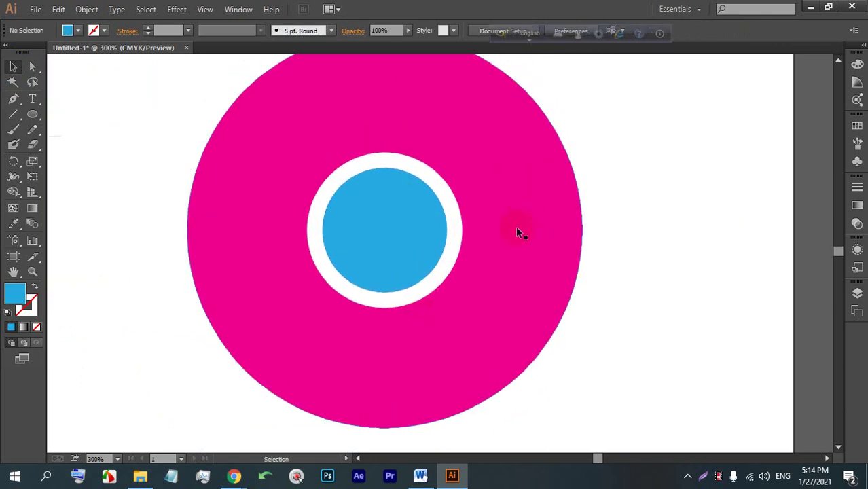
{"action": "scroll", "coordinate": [438, 210], "scroll_direction": "down", "scroll_amount": 3}
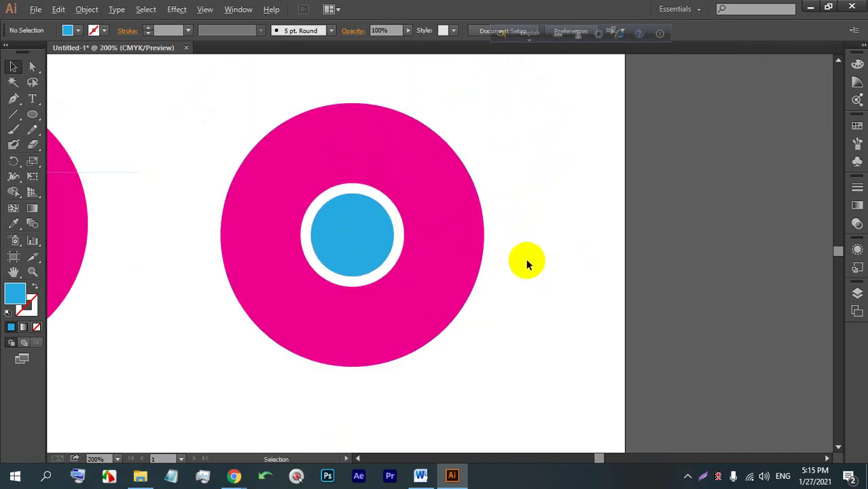
{"action": "left_click", "coordinate": [13, 114]}
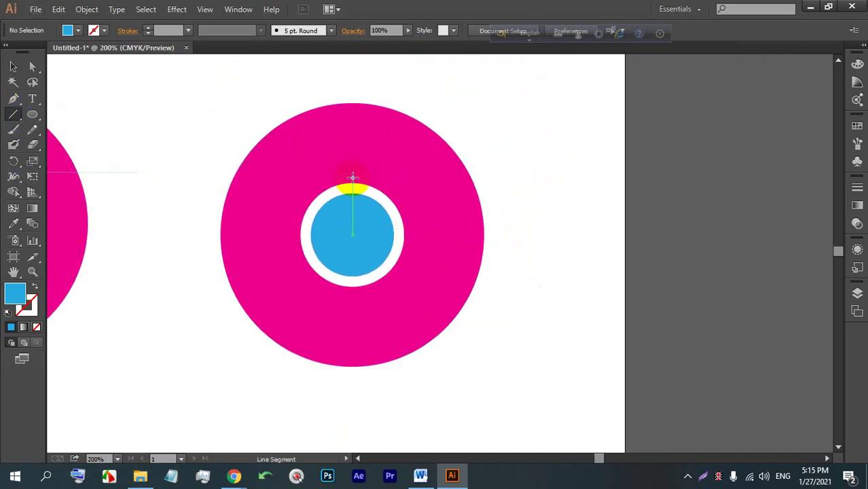
{"action": "left_click_drag", "start_coordinate": [352, 184], "coordinate": [529, 182]}
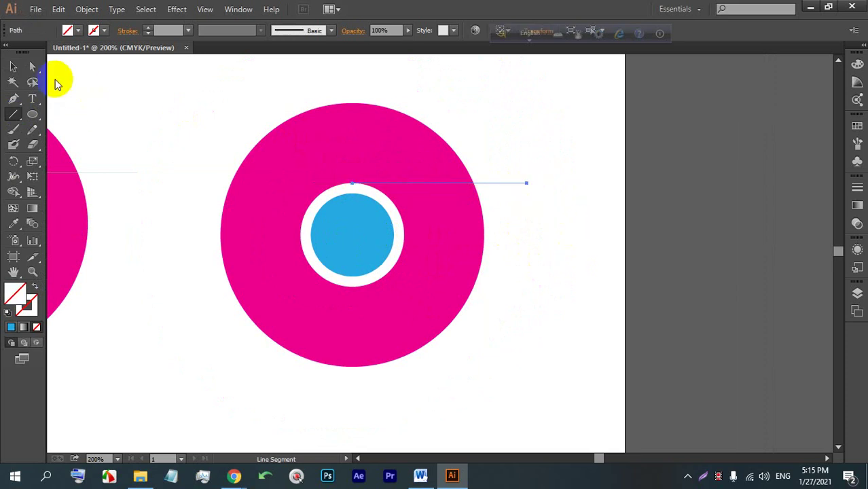
{"action": "left_click", "coordinate": [13, 66]}
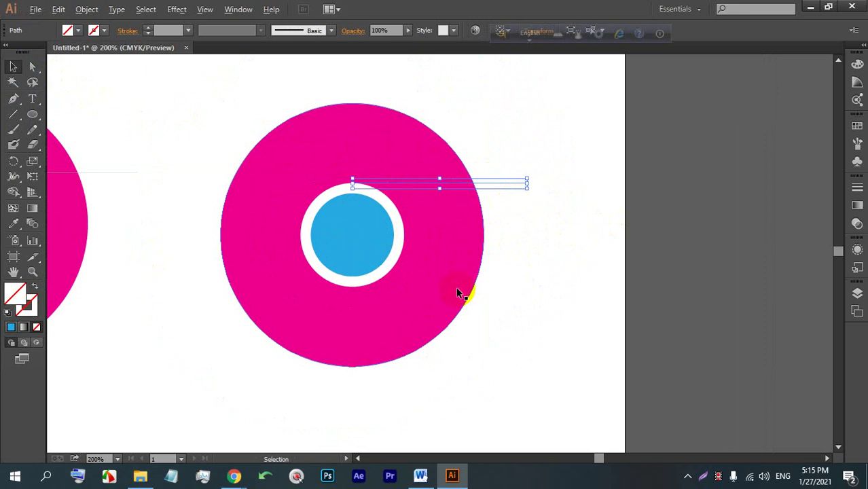
Copy the duplicate's line twice around the circle centre with the Rotate tool, at an angle of 360/3.
{"action": "scroll", "coordinate": [457, 291], "scroll_direction": "up", "scroll_amount": 1}
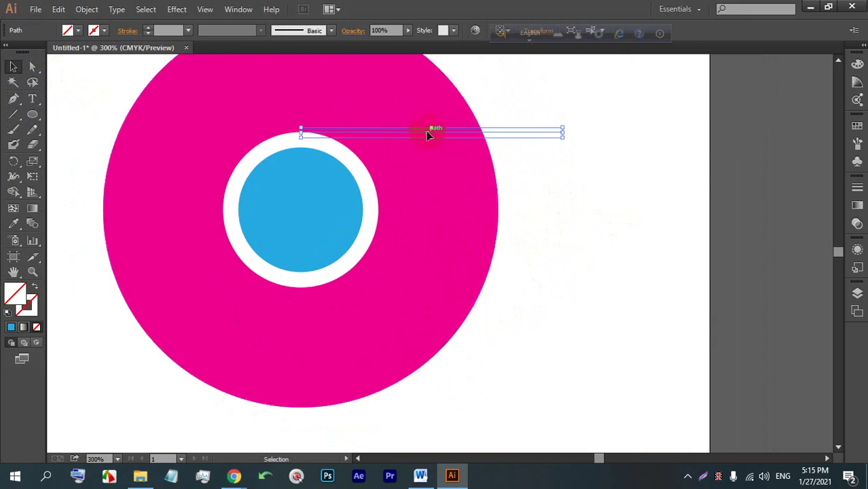
{"action": "left_click", "coordinate": [14, 161]}
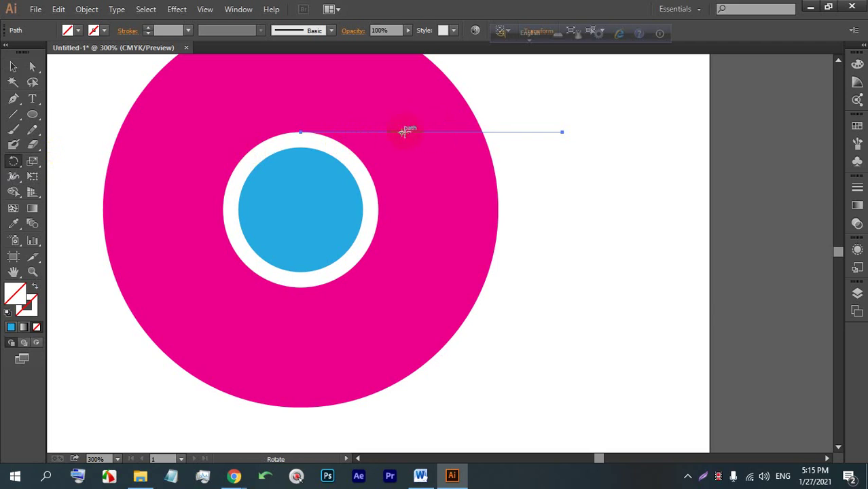
{"action": "left_click_drag", "start_coordinate": [404, 131], "coordinate": [298, 211]}
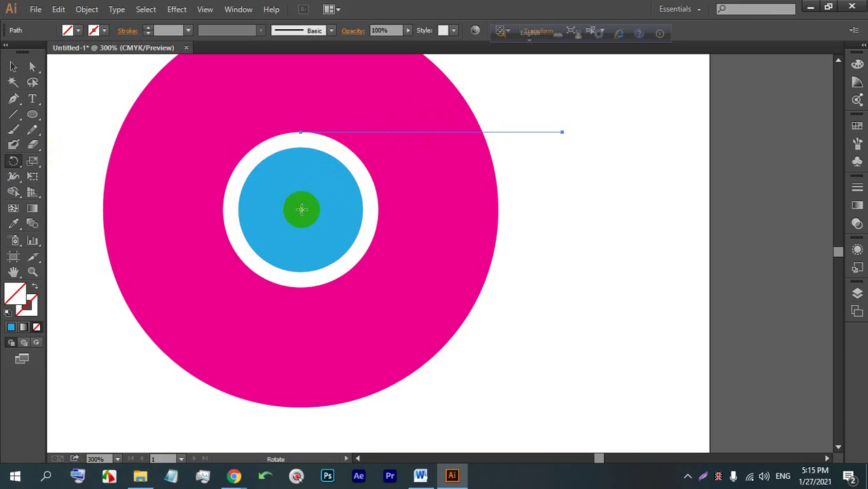
{"action": "left_click", "coordinate": [301, 210], "text": "alt"}
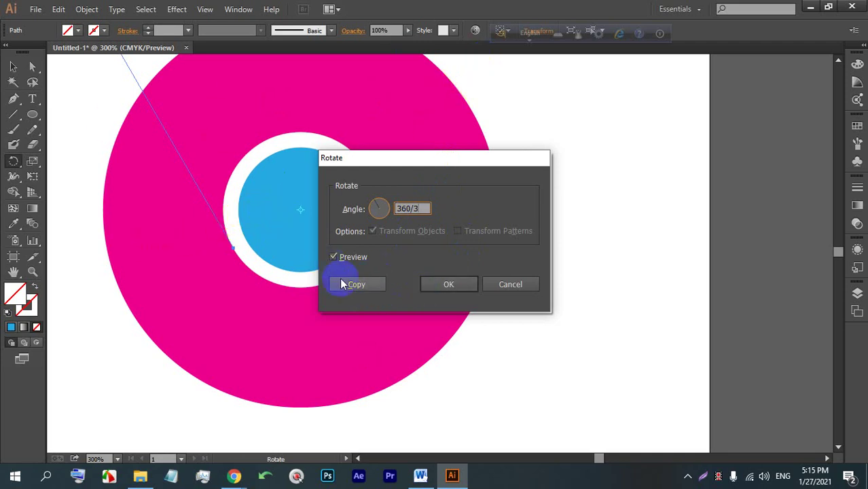
{"action": "left_click", "coordinate": [356, 284]}
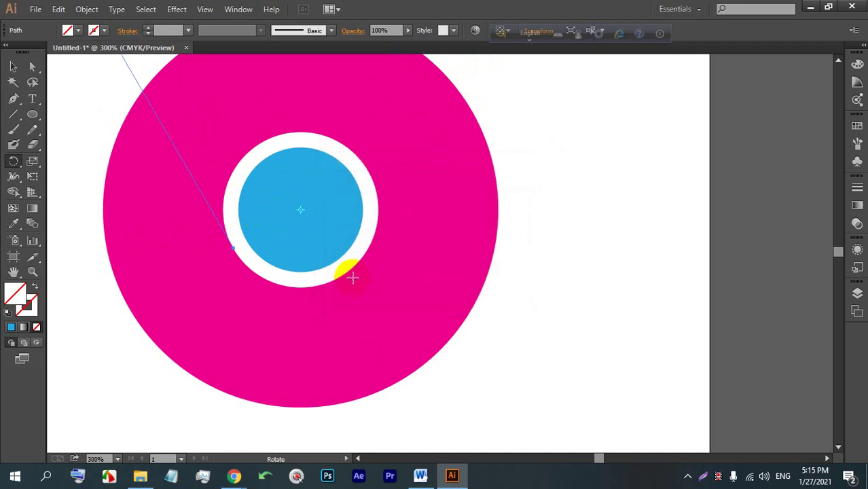
{"action": "left_click", "coordinate": [13, 68]}
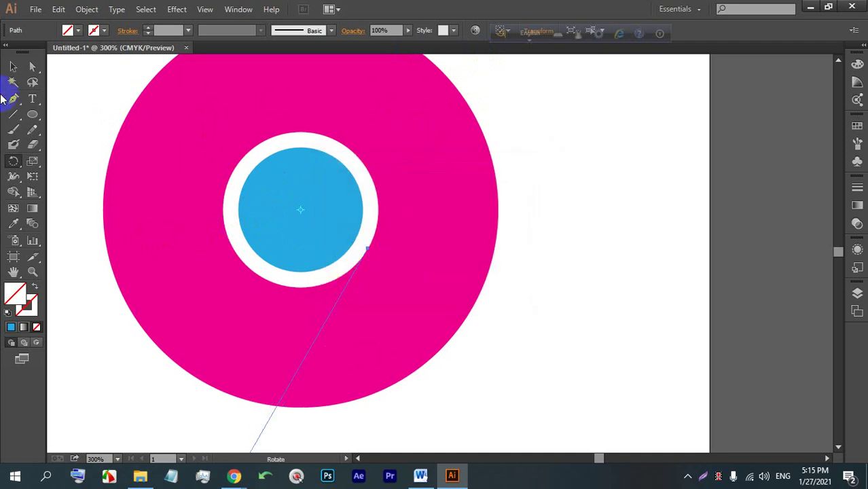
Select the duplicate's circles and lines and examine up close where a line endpoint meets the white circle's edge.
{"action": "left_click", "coordinate": [577, 192]}
{"action": "left_click_drag", "start_coordinate": [621, 301], "coordinate": [62, 102]}
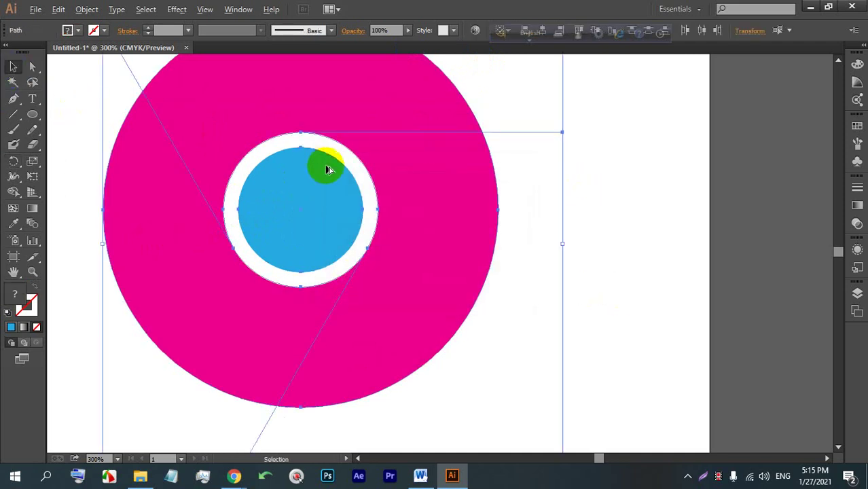
{"action": "scroll", "coordinate": [327, 169], "scroll_direction": "down", "scroll_amount": 1}
{"action": "left_click", "coordinate": [488, 287]}
{"action": "left_click_drag", "start_coordinate": [489, 287], "coordinate": [149, 124]}
{"action": "scroll", "coordinate": [372, 153], "scroll_direction": "up", "scroll_amount": 2}
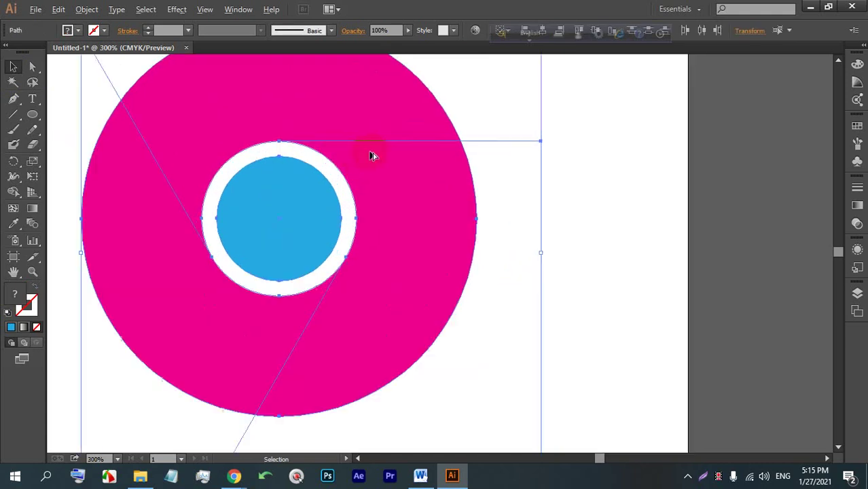
{"action": "scroll", "coordinate": [302, 146], "scroll_direction": "up", "scroll_amount": 1}
{"action": "scroll", "coordinate": [61, 367], "scroll_direction": "up", "scroll_amount": 5}
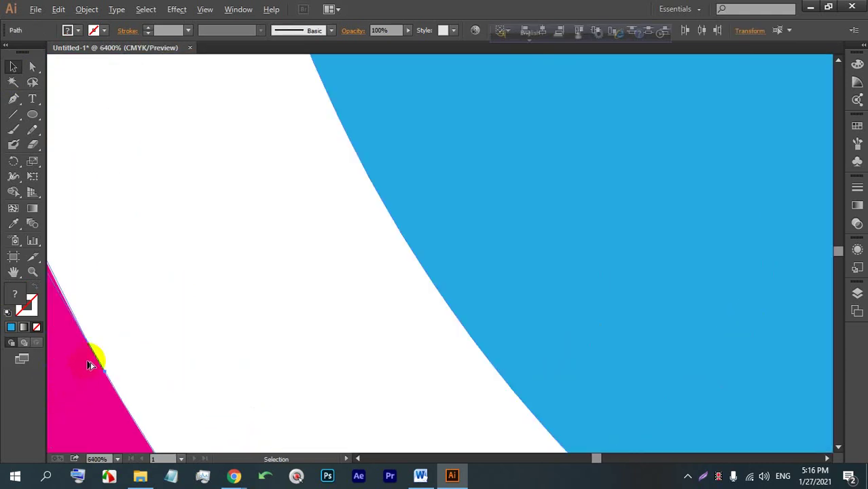
{"action": "scroll", "coordinate": [89, 358], "scroll_direction": "down", "scroll_amount": 5}
{"action": "scroll", "coordinate": [143, 328], "scroll_direction": "down", "scroll_amount": 5}
{"action": "scroll", "coordinate": [556, 162], "scroll_direction": "down", "scroll_amount": 3}
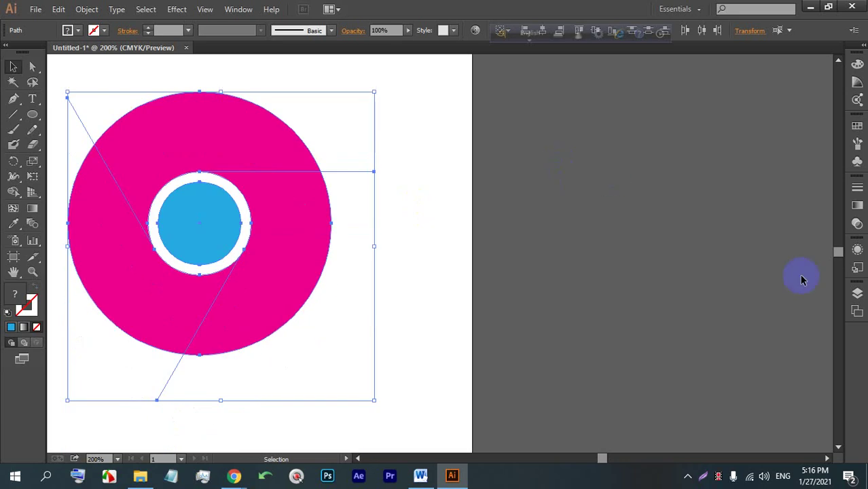
Split the duplicate's circles along the three lines with the Pathfinder Divide operation.
{"action": "left_click", "coordinate": [857, 293]}
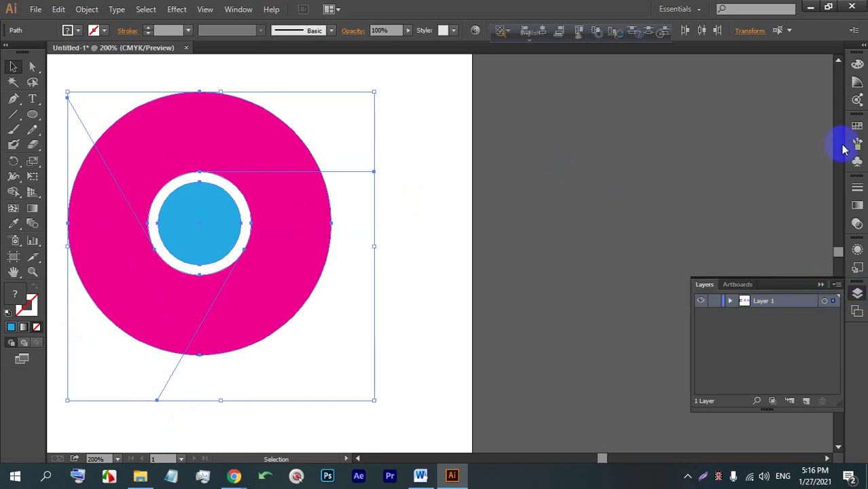
{"action": "left_click", "coordinate": [239, 9]}
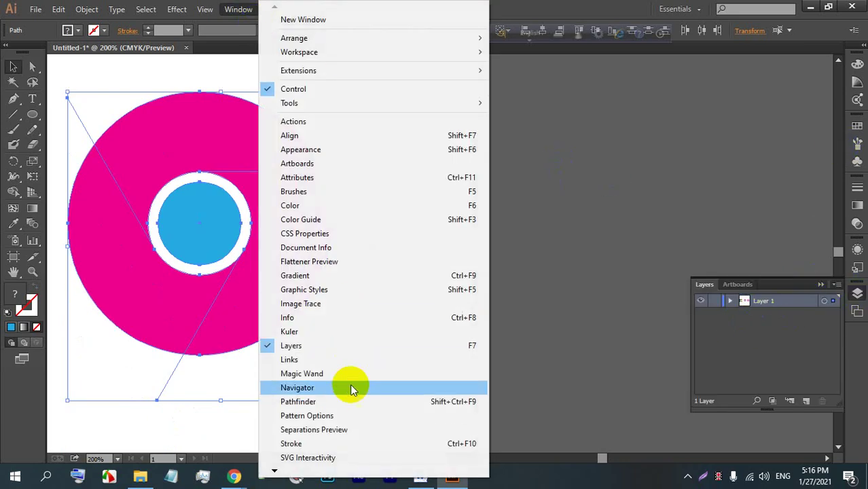
{"action": "left_click", "coordinate": [319, 401]}
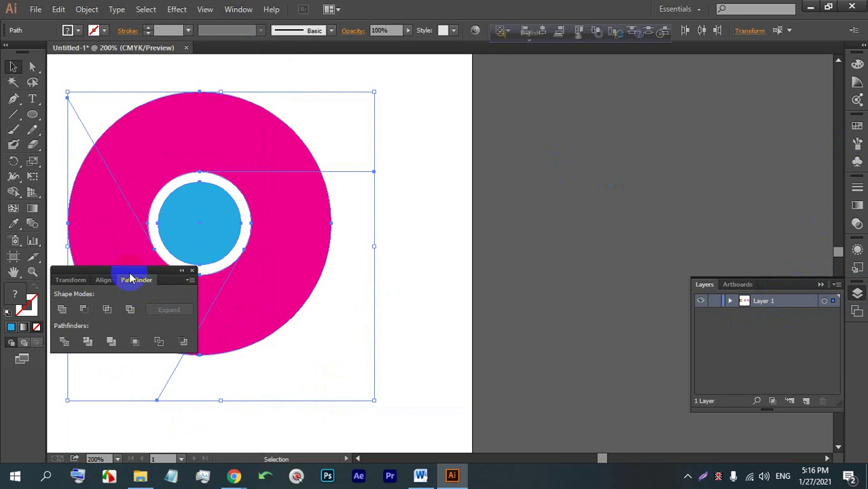
{"action": "left_click_drag", "start_coordinate": [122, 277], "coordinate": [687, 172]}
{"action": "left_click_drag", "start_coordinate": [413, 338], "coordinate": [114, 135]}
{"action": "left_click", "coordinate": [621, 239]}
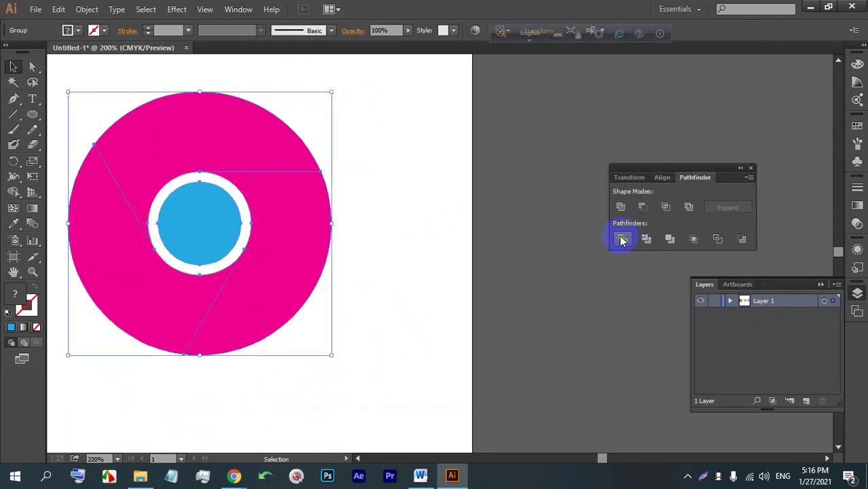
Ungroup the divided pieces of the duplicate and deselect them.
{"action": "right_click", "coordinate": [269, 233]}
{"action": "left_click", "coordinate": [309, 304]}
{"action": "right_click", "coordinate": [284, 217]}
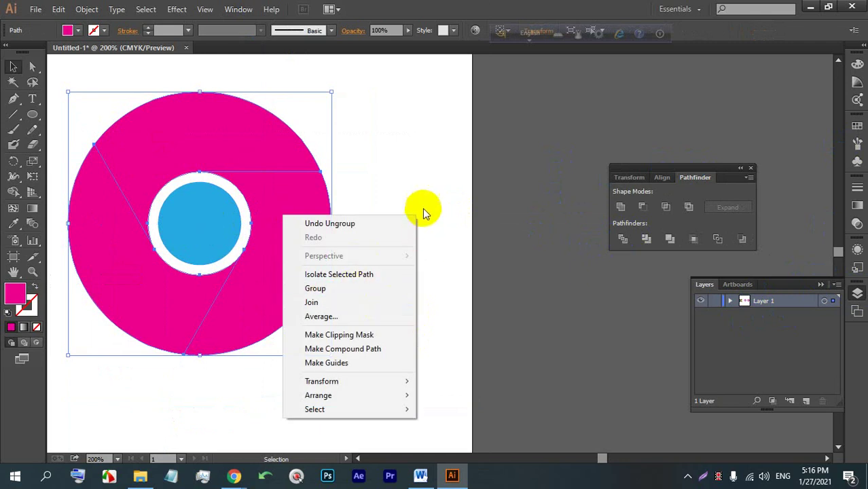
{"action": "left_click", "coordinate": [378, 167]}
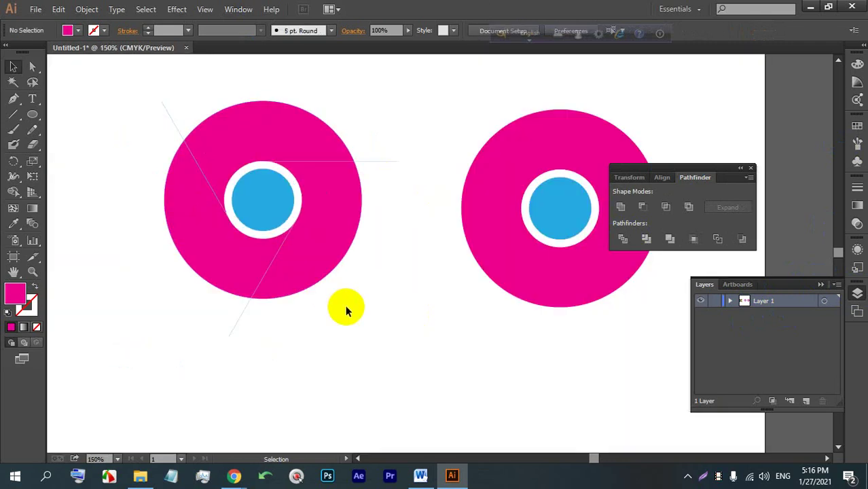
Select the original set of circles together with its three lines and show the object commands.
{"action": "left_click_drag", "start_coordinate": [345, 309], "coordinate": [173, 119]}
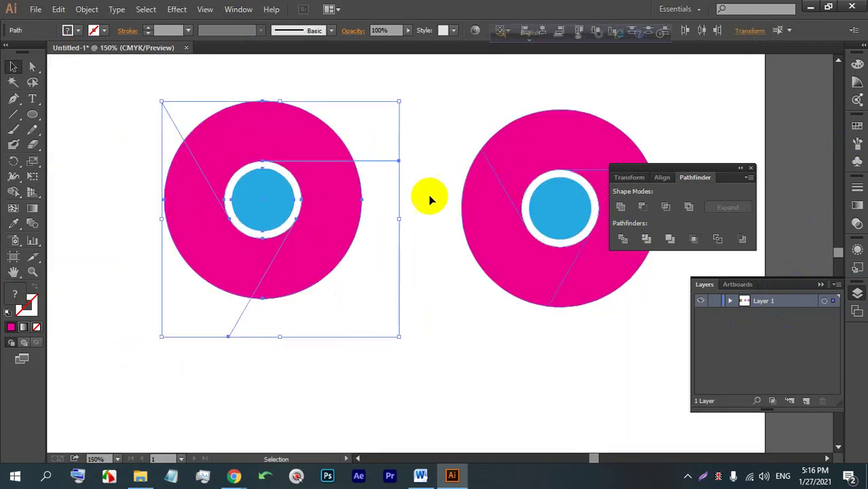
{"action": "left_click", "coordinate": [86, 9]}
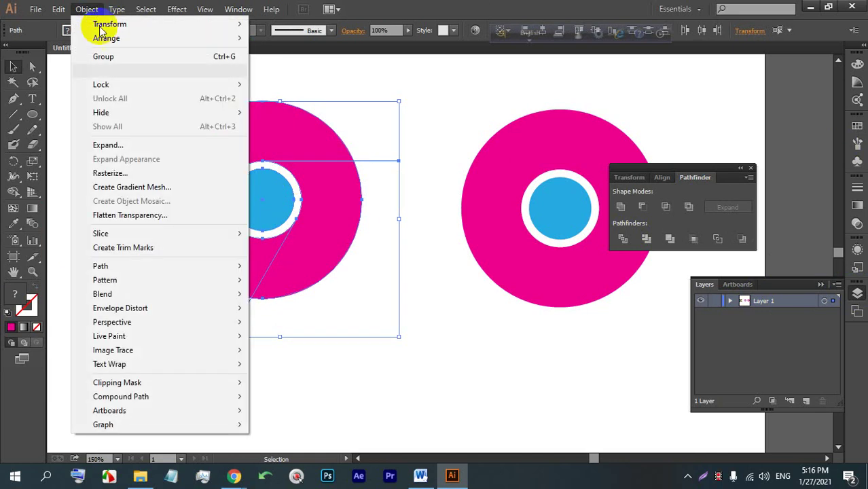
Divide the left pink-and-blue disc artwork with Pathfinder and ungroup the resulting pieces.
{"action": "left_click", "coordinate": [120, 148]}
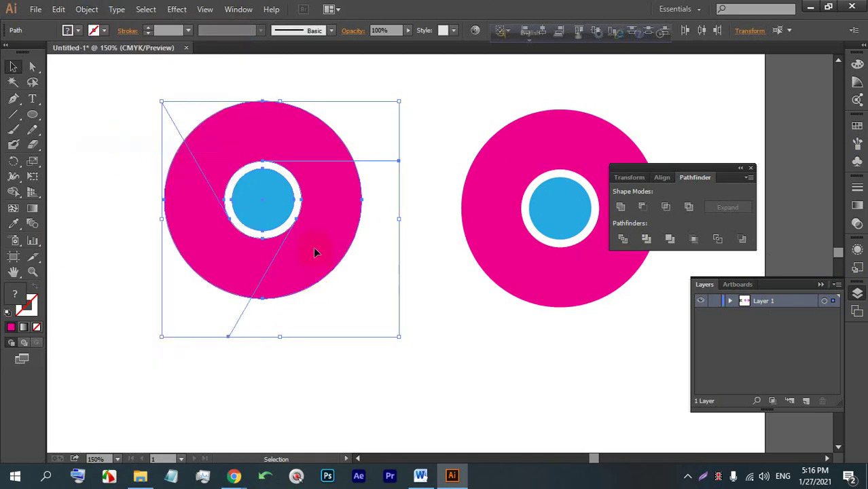
{"action": "left_click", "coordinate": [622, 238]}
{"action": "right_click", "coordinate": [332, 232]}
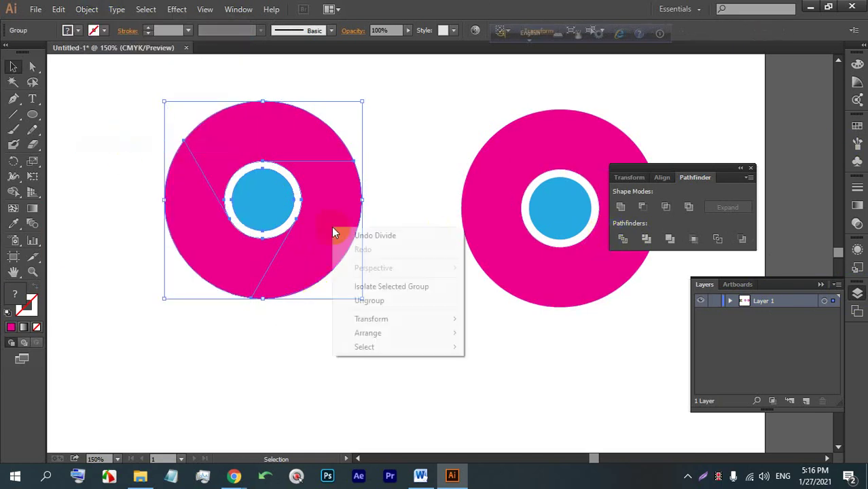
{"action": "left_click", "coordinate": [383, 300]}
{"action": "left_click", "coordinate": [329, 260]}
{"action": "right_click", "coordinate": [325, 255]}
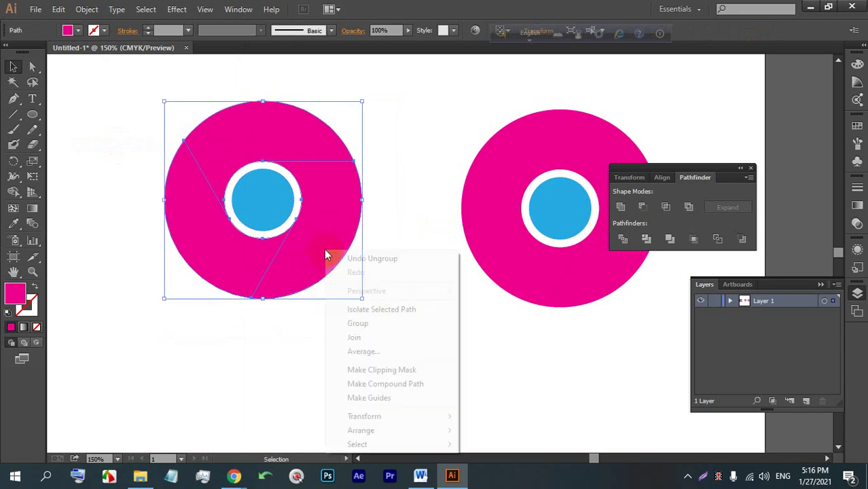
{"action": "left_click", "coordinate": [295, 347]}
Examine in Outline view how the straight lines meet the ring of the left disc.
{"action": "left_click", "coordinate": [520, 224]}
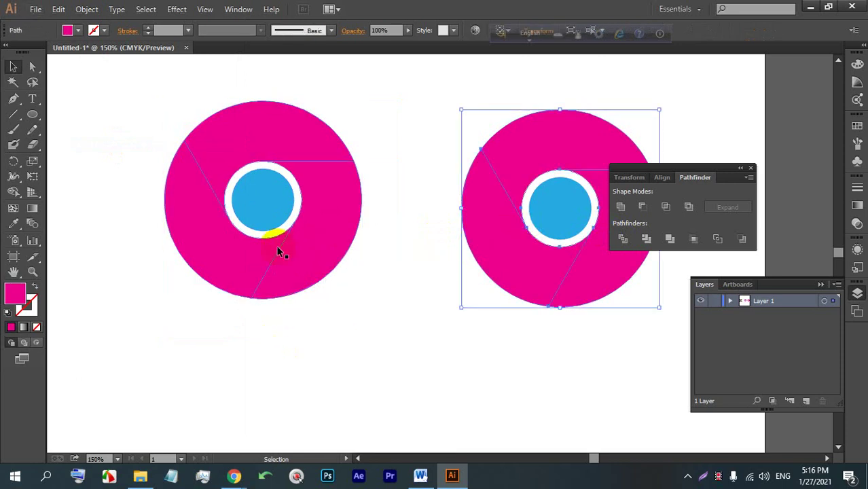
{"action": "left_click", "coordinate": [256, 270]}
{"action": "key", "text": "a"}
{"action": "left_click", "coordinate": [275, 275]}
{"action": "key", "text": "ctrl+y"}
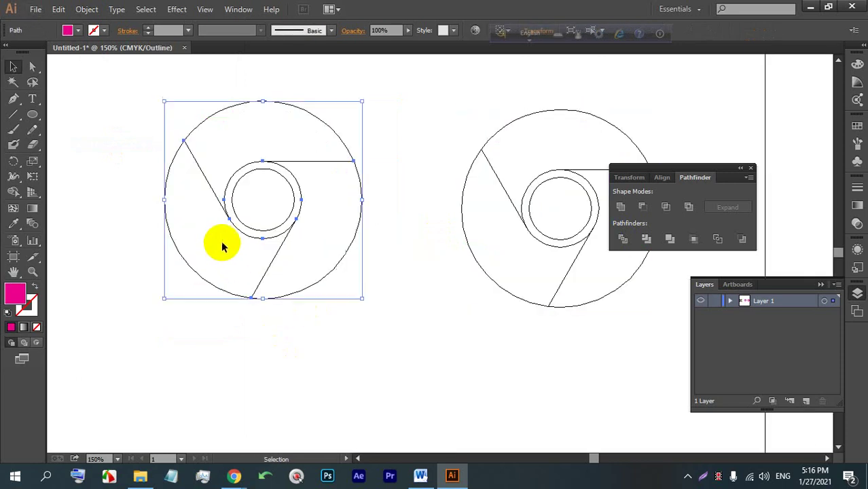
{"action": "scroll", "coordinate": [218, 242], "scroll_direction": "up", "scroll_amount": 9}
{"action": "scroll", "coordinate": [265, 205], "scroll_direction": "up", "scroll_amount": 2}
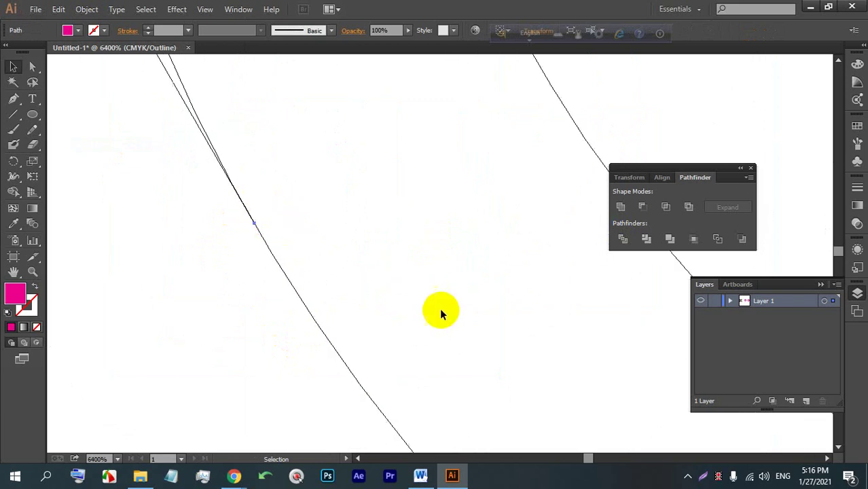
{"action": "scroll", "coordinate": [335, 214], "scroll_direction": "down", "scroll_amount": 8}
{"action": "scroll", "coordinate": [498, 218], "scroll_direction": "up", "scroll_amount": 8}
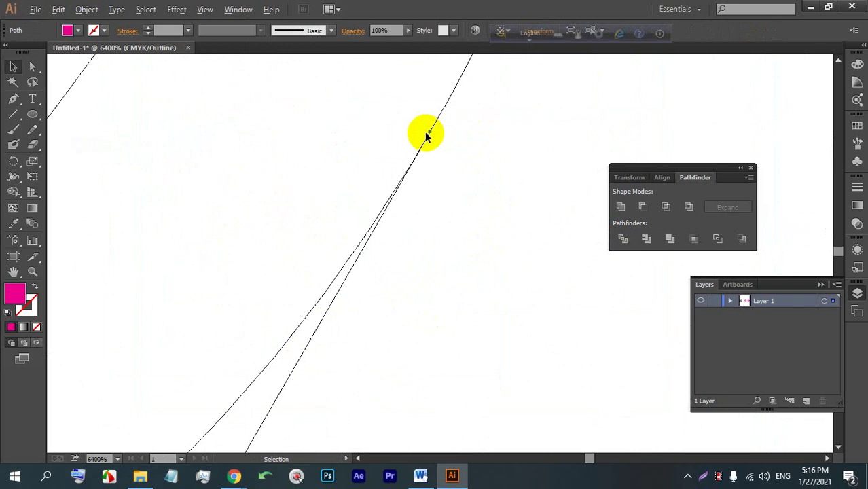
{"action": "scroll", "coordinate": [329, 126], "scroll_direction": "down", "scroll_amount": 13}
{"action": "scroll", "coordinate": [440, 192], "scroll_direction": "up", "scroll_amount": 4}
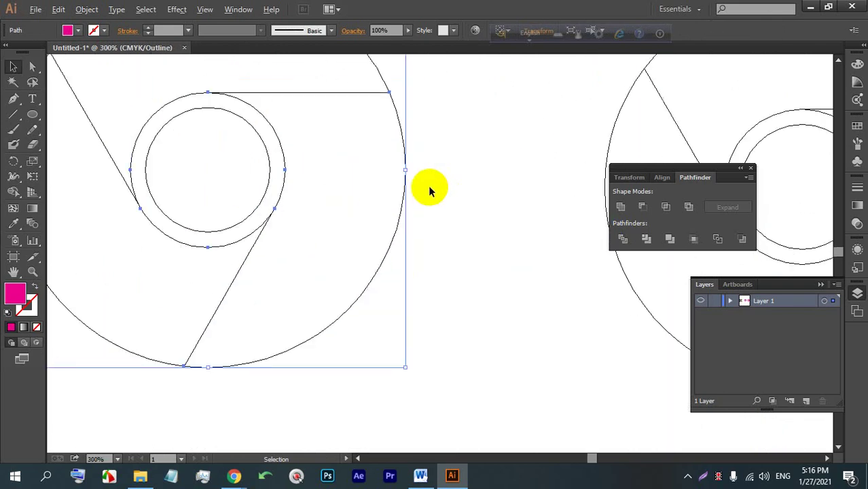
{"action": "key", "text": "ctrl+y"}
{"action": "scroll", "coordinate": [438, 188], "scroll_direction": "down", "scroll_amount": 3}
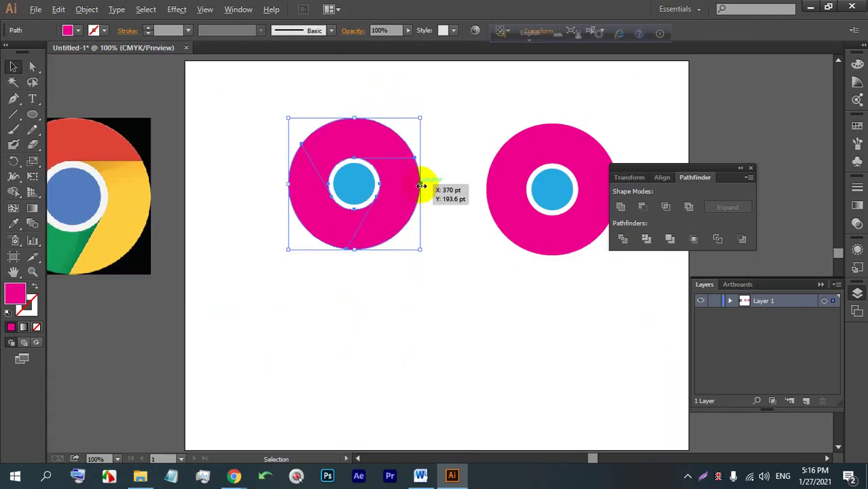
Clear both pink discs from the artboard.
{"action": "left_click_drag", "start_coordinate": [530, 301], "coordinate": [475, 130]}
{"action": "key", "text": "ctrl+z"}
{"action": "left_click_drag", "start_coordinate": [576, 306], "coordinate": [300, 155]}
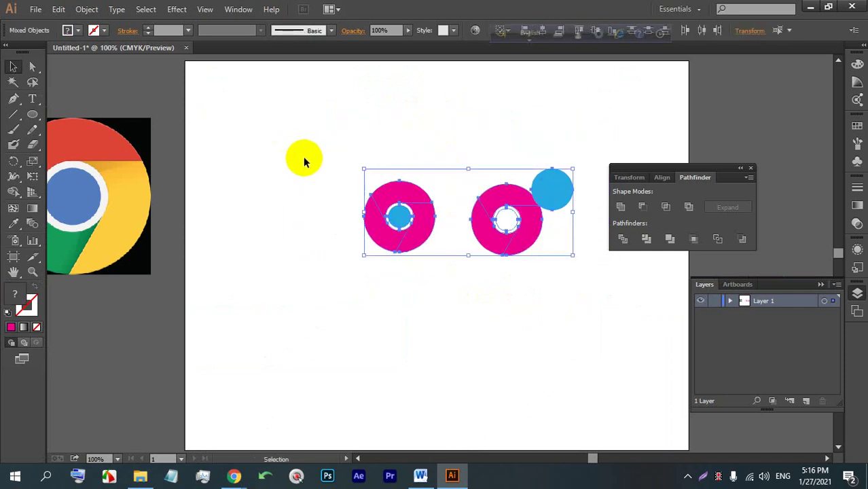
{"action": "key", "text": "Delete"}
{"action": "scroll", "coordinate": [340, 188], "scroll_direction": "down", "scroll_amount": 1}
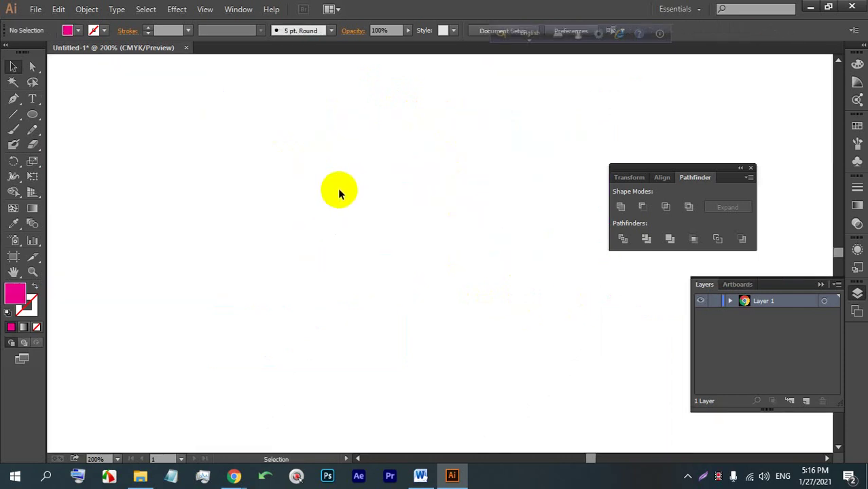
{"action": "scroll", "coordinate": [335, 191], "scroll_direction": "down", "scroll_amount": 1}
{"action": "scroll", "coordinate": [335, 190], "scroll_direction": "up", "scroll_amount": 1}
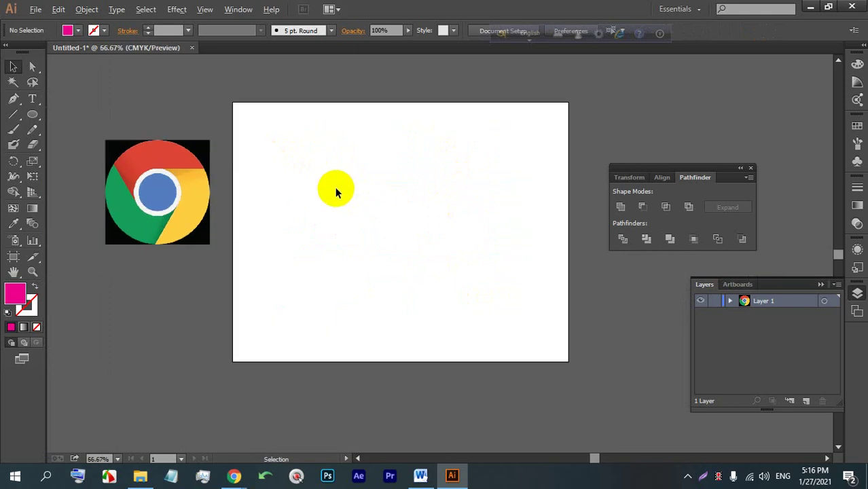
{"action": "scroll", "coordinate": [335, 193], "scroll_direction": "up", "scroll_amount": 1}
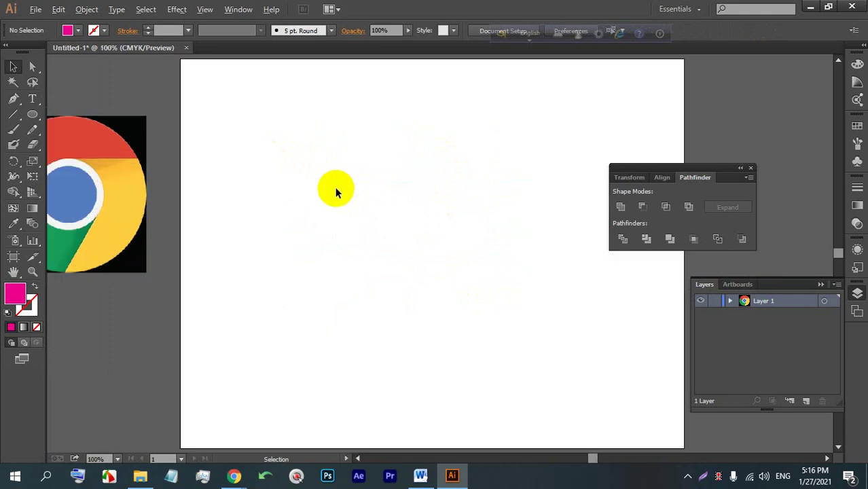
Undo the deletion of the two pink discs.
{"action": "key", "text": "ctrl+shift+z"}
{"action": "key", "text": "ctrl+shift+z"}
{"action": "key", "text": "ctrl+shift+z"}
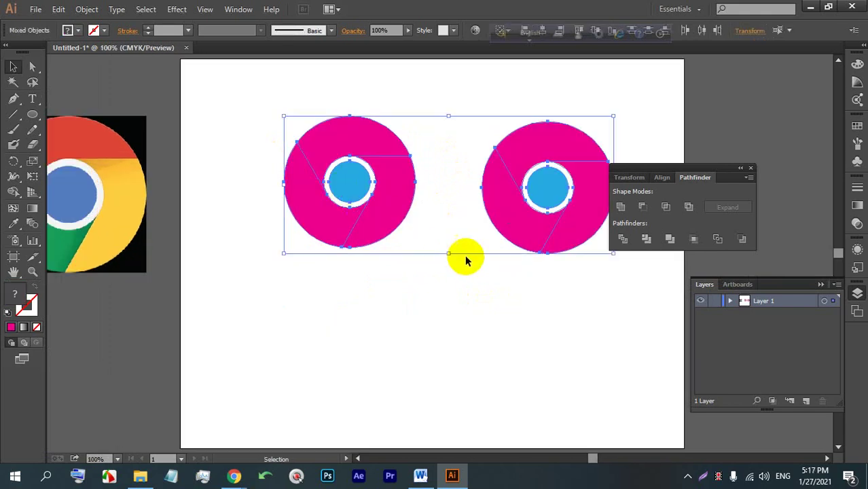
{"action": "left_click", "coordinate": [465, 259]}
Split the whole left disc with the Divide pathfinder once more and ungroup its pieces.
{"action": "scroll", "coordinate": [367, 171], "scroll_direction": "up", "scroll_amount": 2}
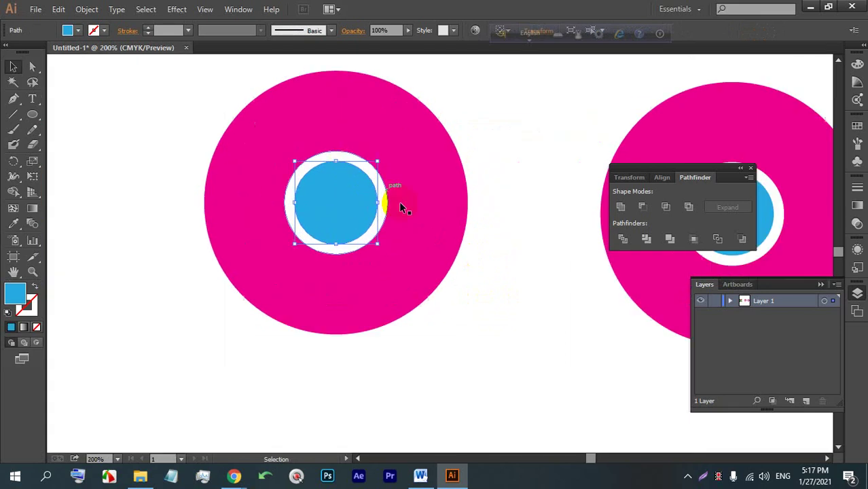
{"action": "left_click_drag", "start_coordinate": [455, 364], "coordinate": [274, 143]}
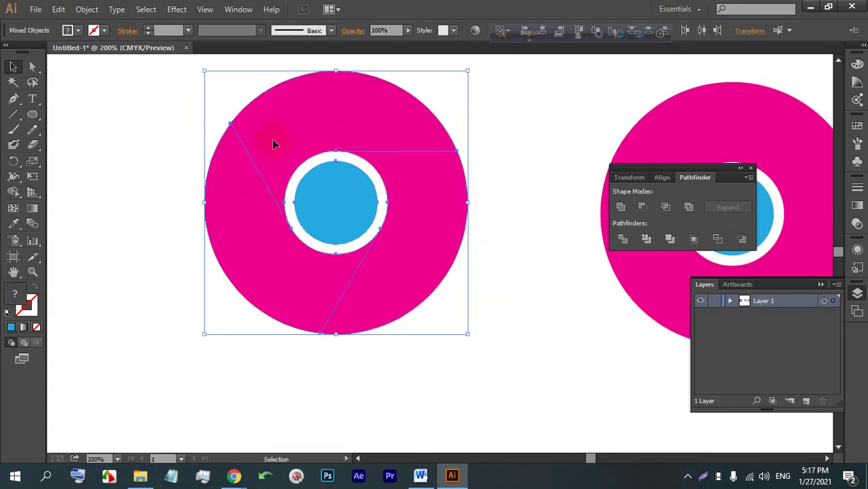
{"action": "left_click", "coordinate": [463, 89]}
{"action": "right_click", "coordinate": [323, 139]}
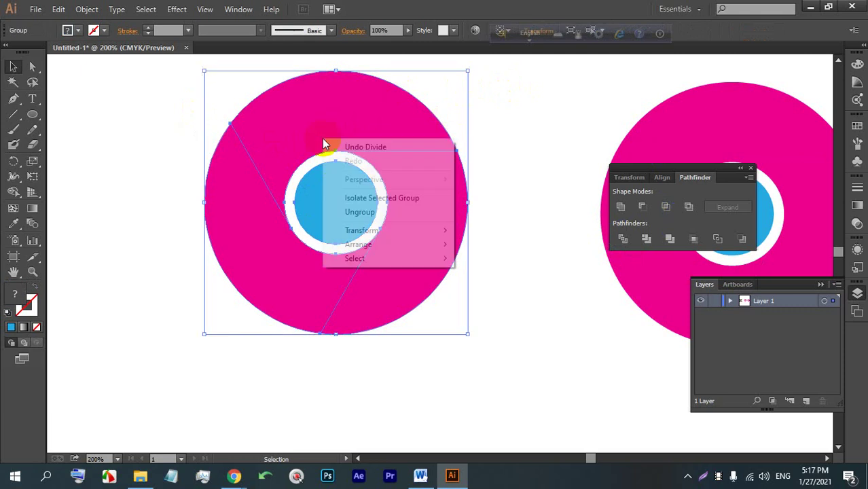
{"action": "left_click", "coordinate": [360, 213]}
{"action": "left_click", "coordinate": [499, 151]}
Move the white ring piece out of the left disc to the empty area below it.
{"action": "left_click_drag", "start_coordinate": [361, 168], "coordinate": [207, 350]}
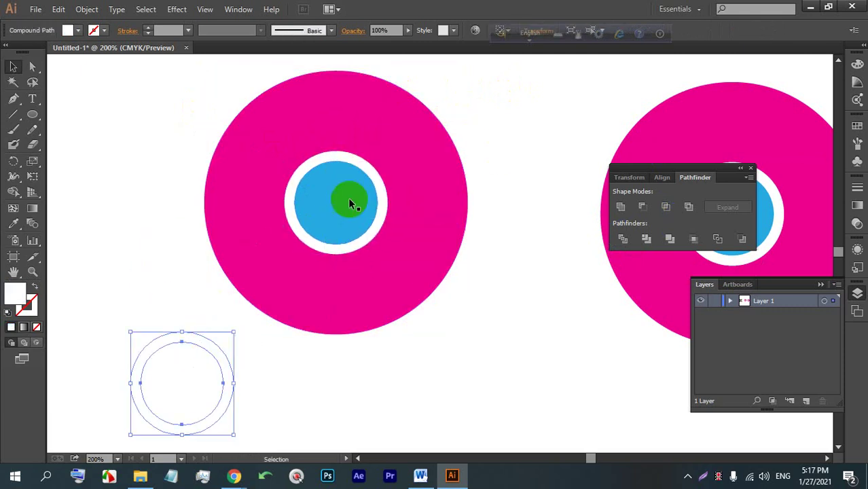
{"action": "right_click", "coordinate": [392, 144]}
{"action": "left_click", "coordinate": [405, 149]}
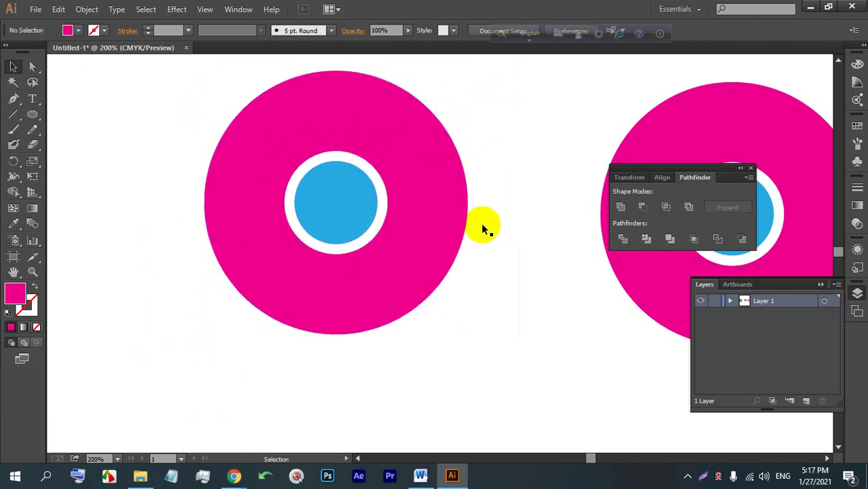
Delete both pink discs together with the separated white ring, keeping only the Chrome reference image.
{"action": "scroll", "coordinate": [291, 228], "scroll_direction": "down", "scroll_amount": 3}
{"action": "left_click_drag", "start_coordinate": [489, 345], "coordinate": [237, 201]}
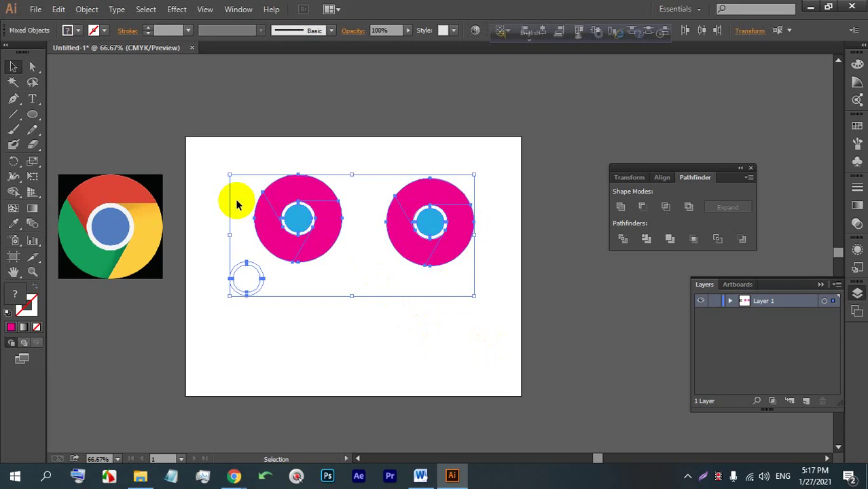
{"action": "key", "text": "Delete"}
Draw a large circle on the empty artboard with the Ellipse tool.
{"action": "scroll", "coordinate": [464, 261], "scroll_direction": "up", "scroll_amount": 1}
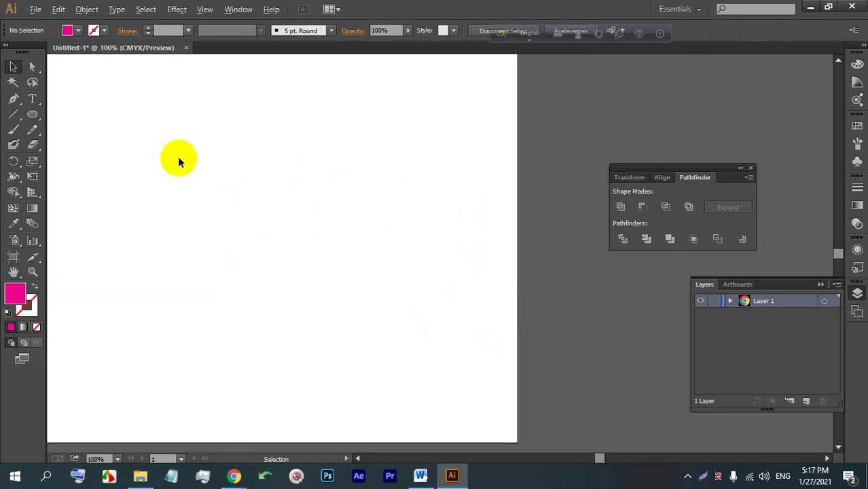
{"action": "scroll", "coordinate": [178, 161], "scroll_direction": "up", "scroll_amount": 1}
{"action": "left_click", "coordinate": [31, 113]}
{"action": "mouse_move", "coordinate": [157, 135]}
{"action": "left_mouse_down"}
{"action": "mouse_move", "coordinate": [377, 364]}
{"action": "mouse_move", "coordinate": [416, 392]}
{"action": "left_mouse_up"}
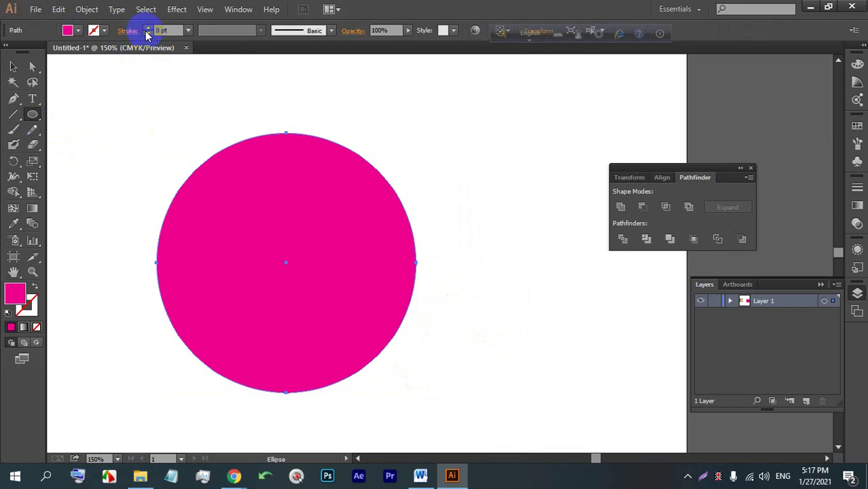
Give the large circle a 1 pt black stroke and a white fill.
{"action": "left_click", "coordinate": [146, 32]}
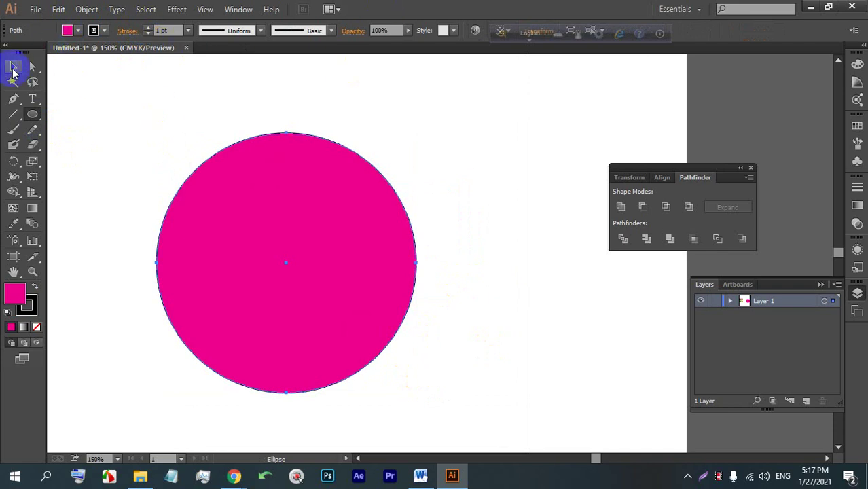
{"action": "left_click", "coordinate": [69, 30]}
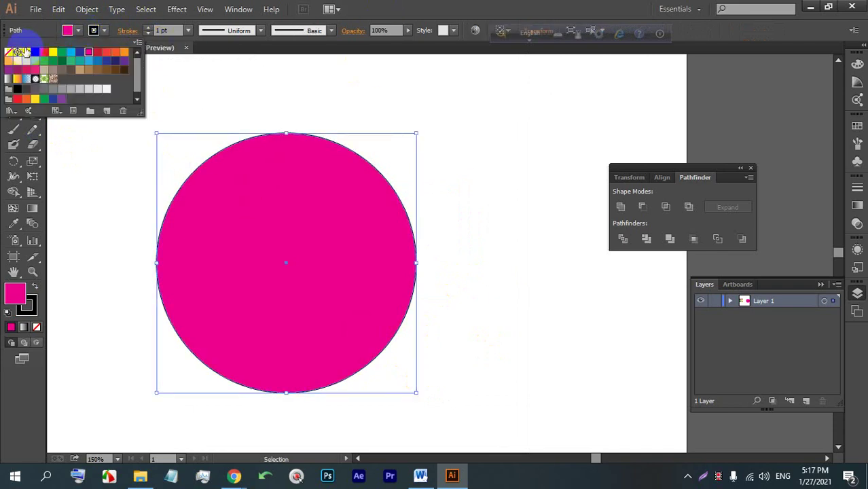
{"action": "left_click", "coordinate": [19, 53]}
{"action": "left_click", "coordinate": [13, 66]}
{"action": "left_click", "coordinate": [282, 98]}
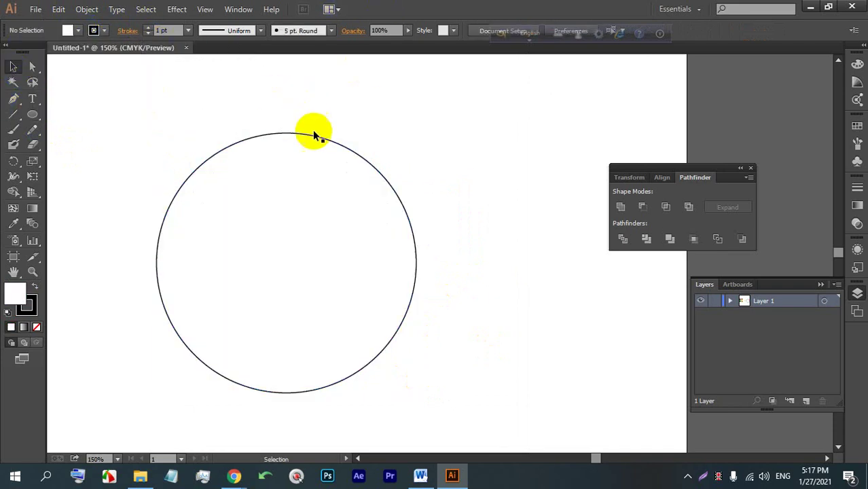
{"action": "left_click", "coordinate": [314, 134]}
{"action": "key", "text": "ctrl+v"}
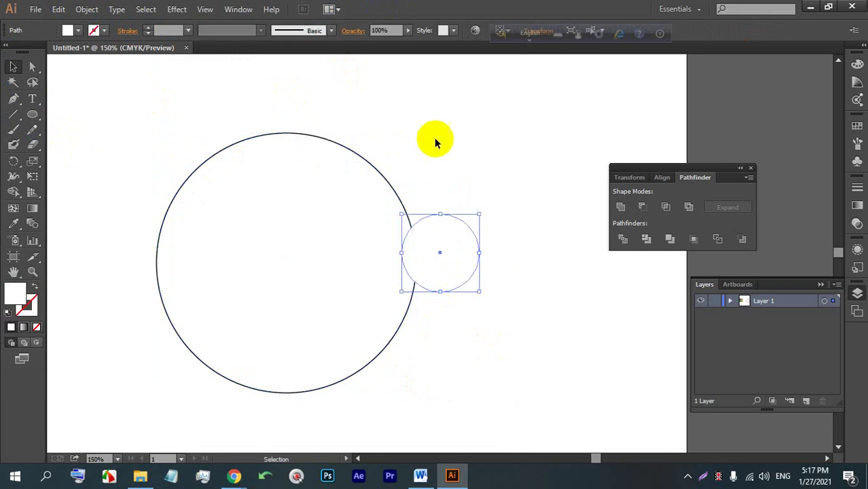
{"action": "left_click_drag", "start_coordinate": [438, 149], "coordinate": [475, 252]}
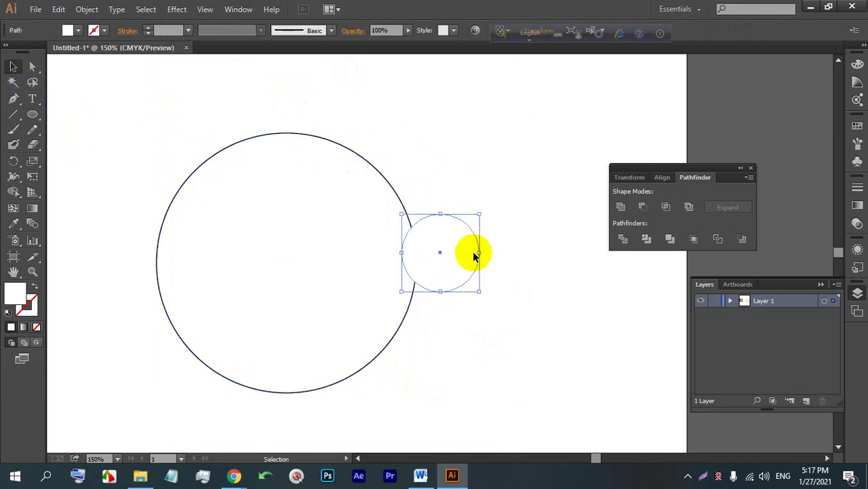
{"action": "key", "text": "Delete"}
Duplicate the large circle in place and shrink the copy about its centre to slightly under half the diameter.
{"action": "left_click", "coordinate": [394, 188]}
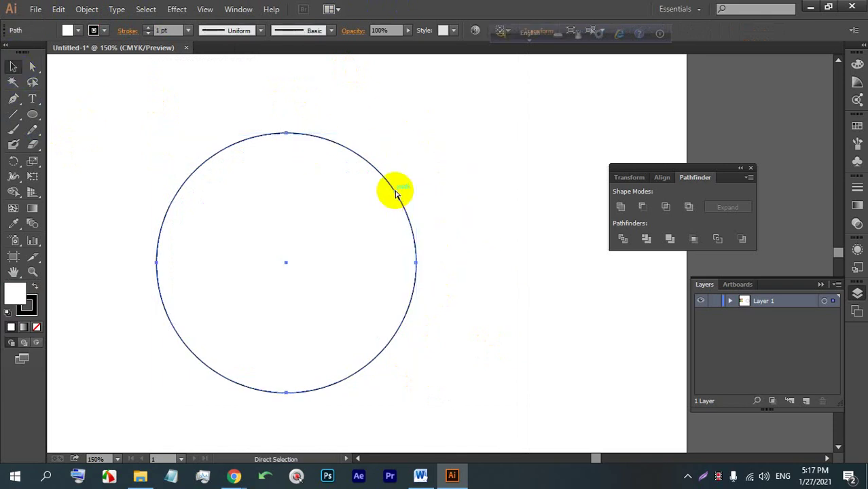
{"action": "left_click", "coordinate": [449, 163]}
{"action": "left_click", "coordinate": [388, 179]}
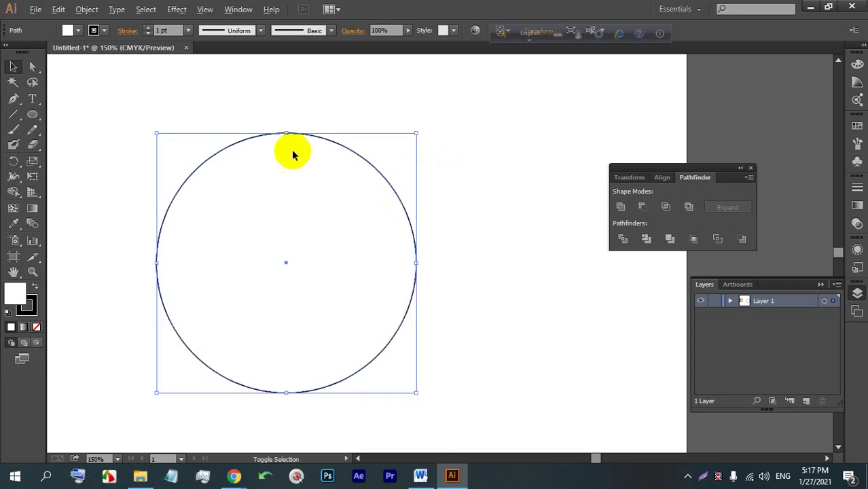
{"action": "left_click_drag", "start_coordinate": [286, 133], "coordinate": [286, 203]}
{"action": "left_click", "coordinate": [437, 166]}
Reduce the inner circle slightly about its centre, to about two fifths of the outer circle's diameter.
{"action": "left_click", "coordinate": [281, 200]}
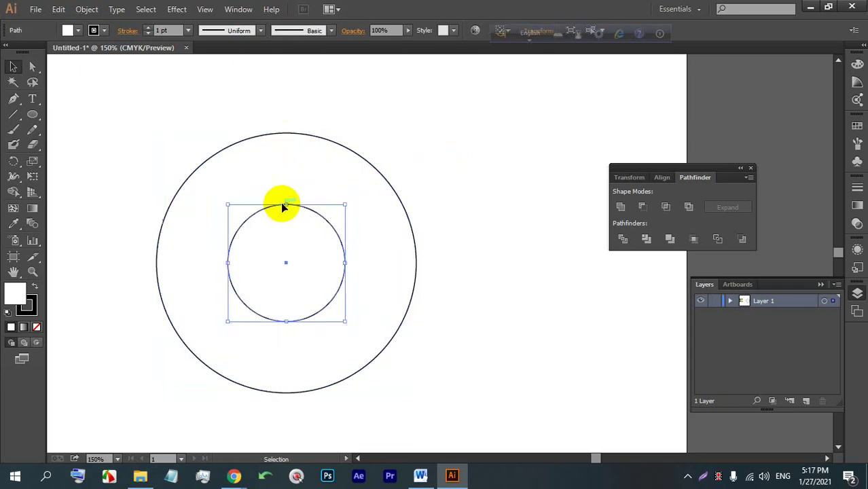
{"action": "left_click", "coordinate": [285, 204], "text": "shift"}
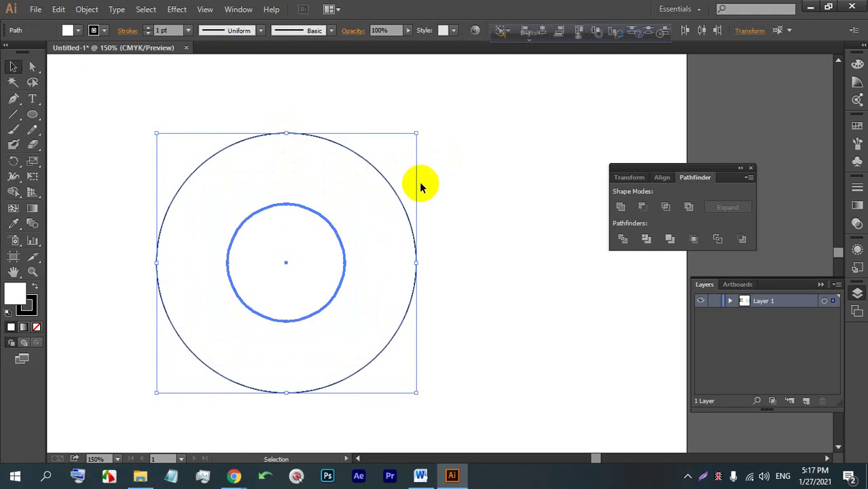
{"action": "left_click", "coordinate": [416, 186]}
{"action": "left_click", "coordinate": [309, 208]}
{"action": "left_click_drag", "start_coordinate": [288, 206], "coordinate": [286, 209]}
{"action": "left_click", "coordinate": [472, 178]}
Duplicate the inner circle in place and shrink the copy concentrically to about three quarters of its diameter, forming a ring.
{"action": "left_click", "coordinate": [315, 223]}
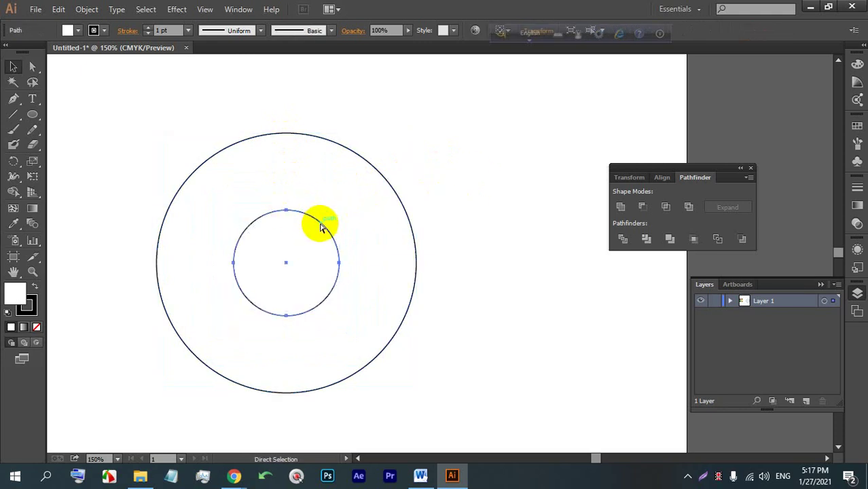
{"action": "left_click", "coordinate": [447, 200]}
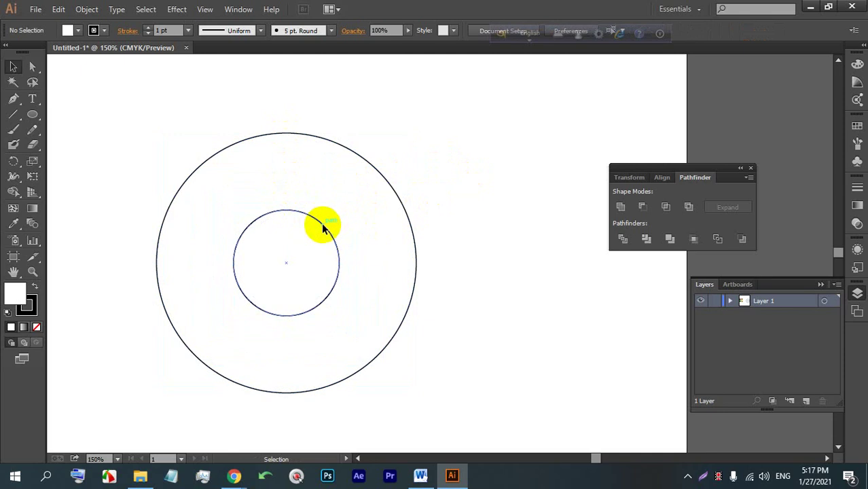
{"action": "left_click", "coordinate": [325, 227]}
{"action": "left_click_drag", "start_coordinate": [288, 210], "coordinate": [289, 222]}
{"action": "left_click", "coordinate": [469, 184]}
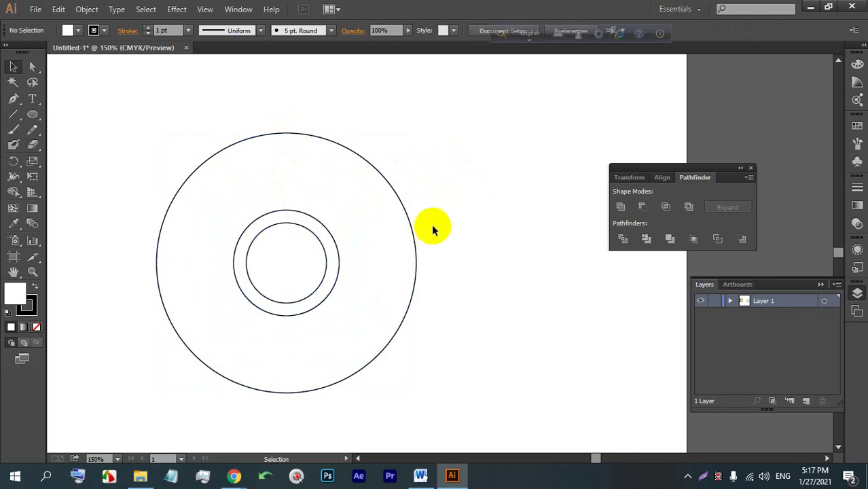
{"action": "scroll", "coordinate": [432, 223], "scroll_direction": "up", "scroll_amount": 2}
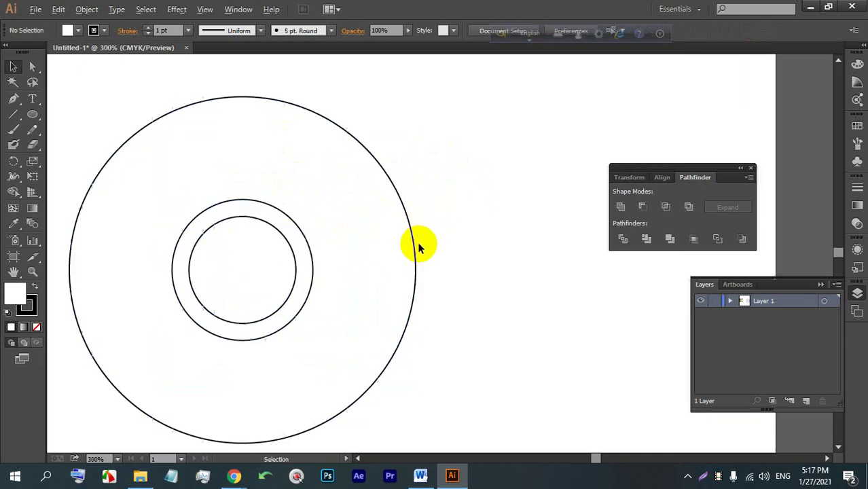
Draw a horizontal line from the topmost point of the ring's outer edge past the large circle's right edge.
{"action": "left_click", "coordinate": [13, 115]}
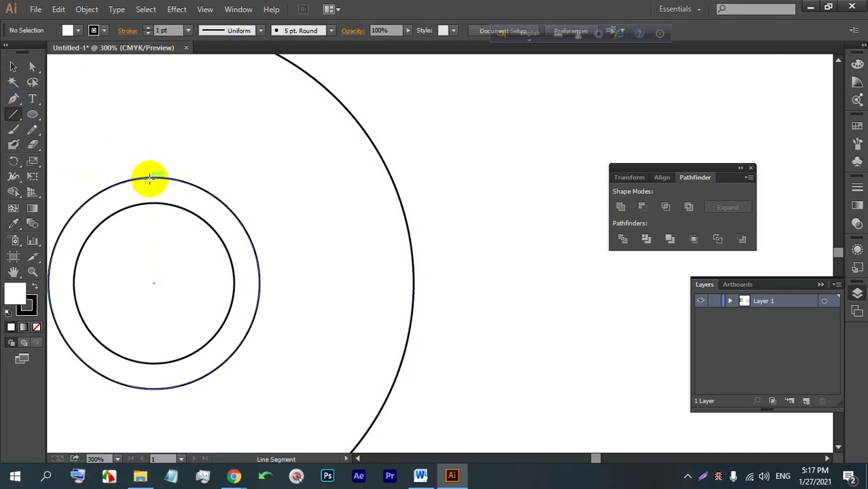
{"action": "left_click_drag", "start_coordinate": [153, 178], "coordinate": [453, 177]}
{"action": "left_click", "coordinate": [13, 66]}
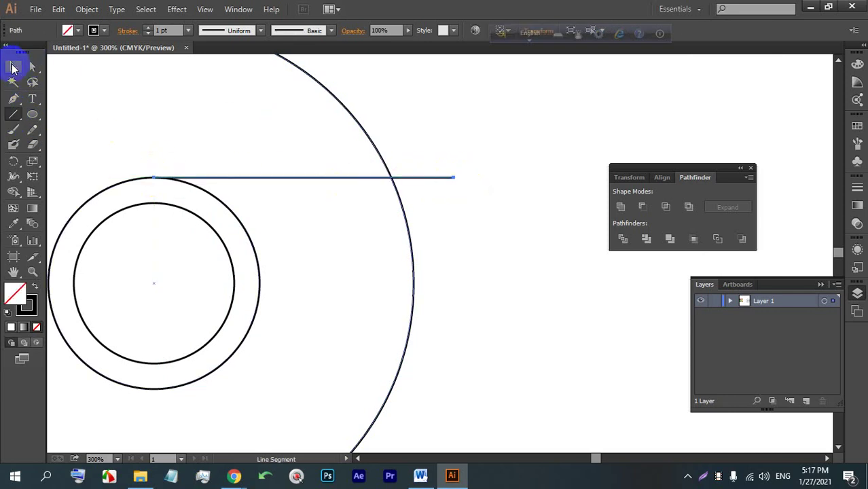
{"action": "left_click", "coordinate": [478, 132]}
{"action": "scroll", "coordinate": [501, 117], "scroll_direction": "down", "scroll_amount": 2}
{"action": "scroll", "coordinate": [364, 189], "scroll_direction": "up", "scroll_amount": 1}
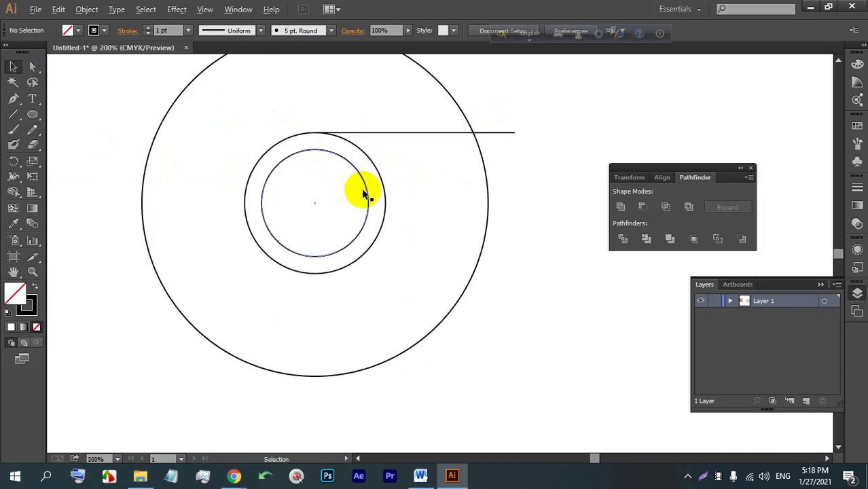
Copy the tangent line rotated 120° about the circles' centre, and repeat the transformation for a third line.
{"action": "left_click", "coordinate": [398, 134]}
{"action": "scroll", "coordinate": [398, 138], "scroll_direction": "up", "scroll_amount": 1}
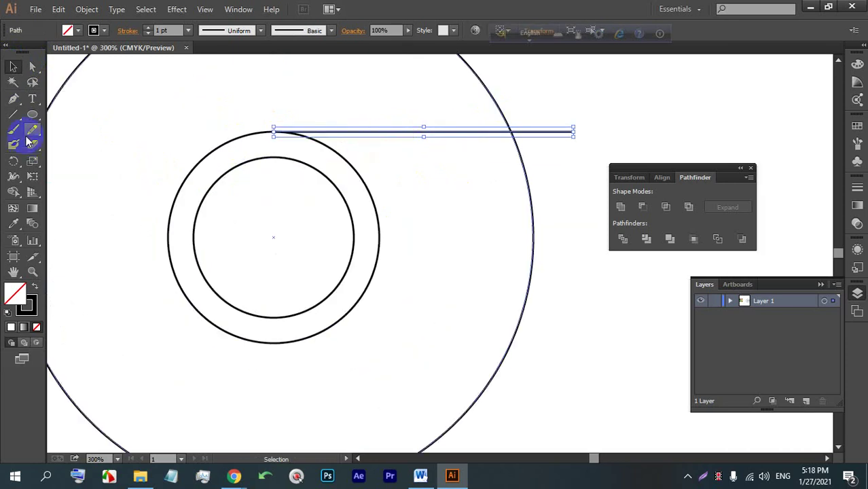
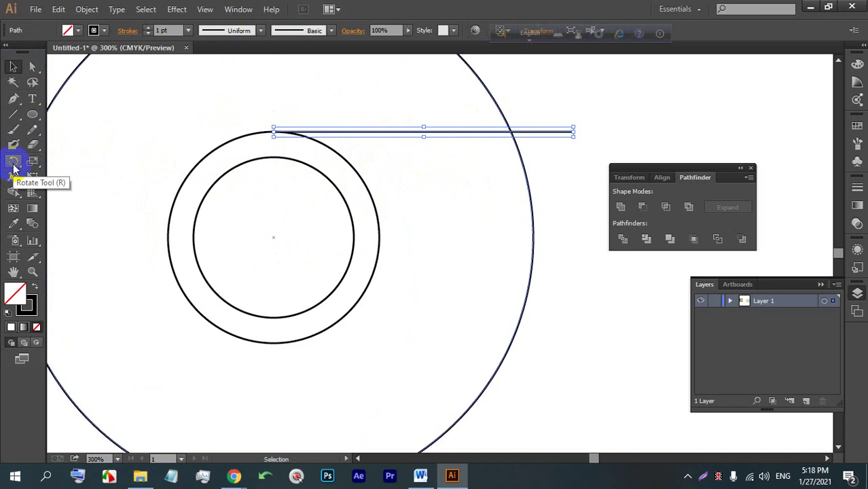
{"action": "left_click", "coordinate": [13, 164]}
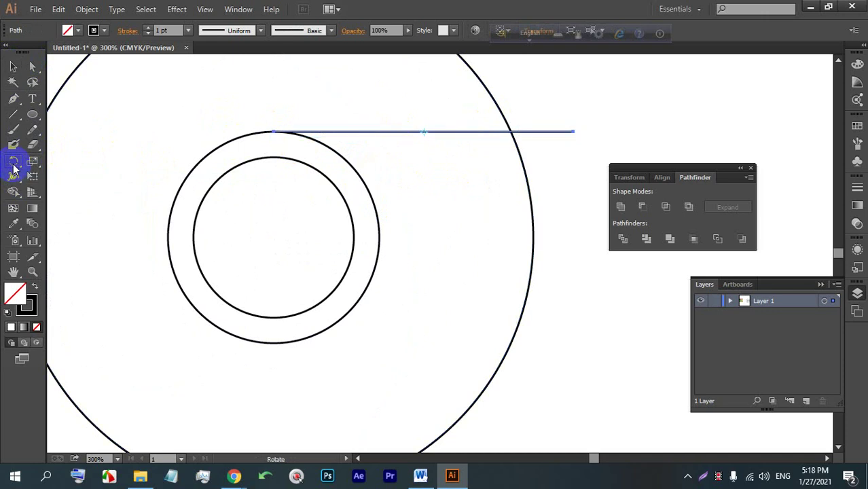
{"action": "left_click", "coordinate": [274, 238]}
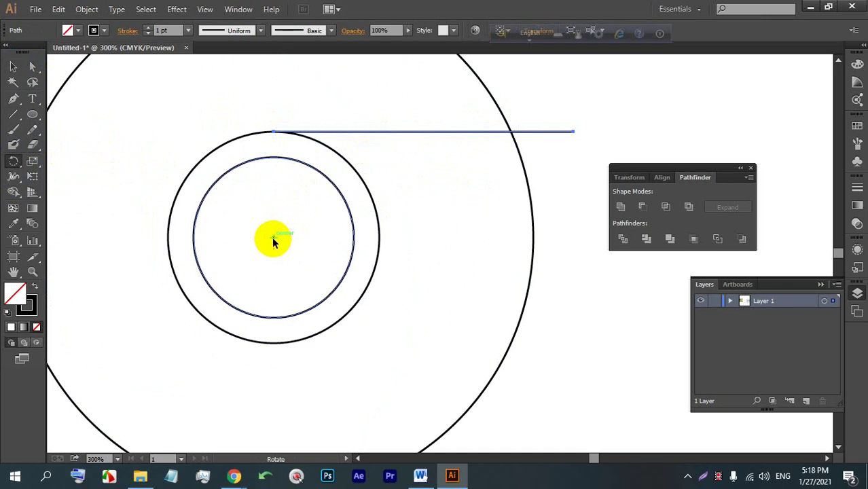
{"action": "left_click", "coordinate": [273, 238], "text": "alt"}
{"action": "left_click", "coordinate": [357, 284]}
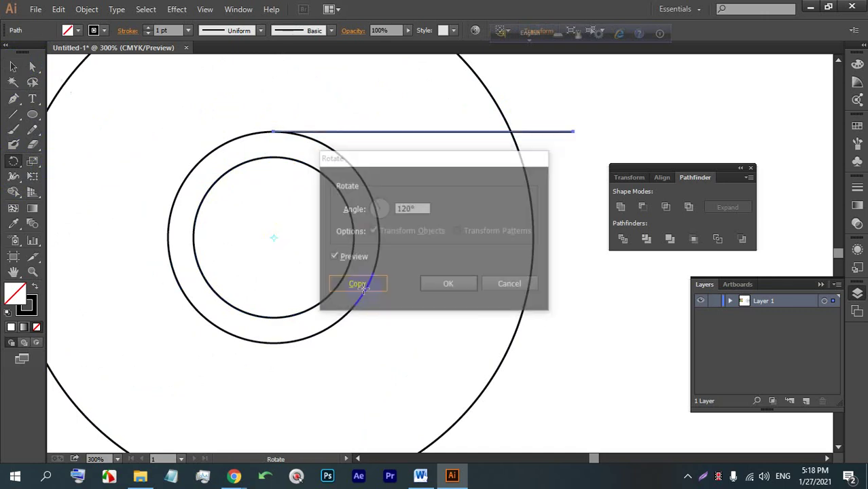
{"action": "key", "text": "ctrl+d"}
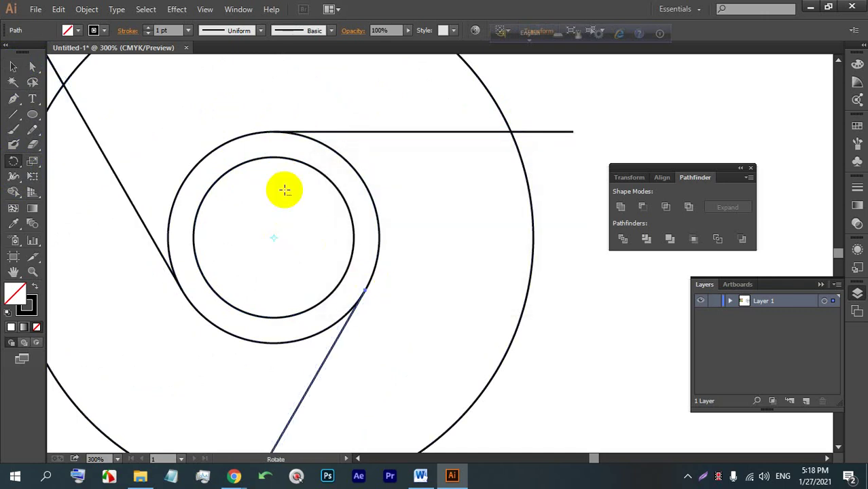
Select all circles and lines, place the drawing in the artboard's left half and put a duplicate beside it on the right.
{"action": "scroll", "coordinate": [285, 194], "scroll_direction": "down", "scroll_amount": 2}
{"action": "left_click", "coordinate": [10, 68]}
{"action": "left_click_drag", "start_coordinate": [461, 321], "coordinate": [150, 111]}
{"action": "scroll", "coordinate": [299, 209], "scroll_direction": "up", "scroll_amount": 1}
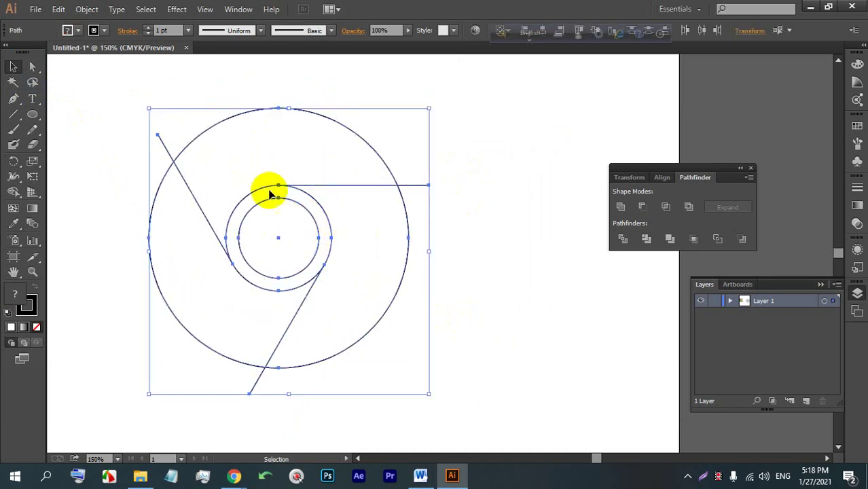
{"action": "scroll", "coordinate": [271, 193], "scroll_direction": "down", "scroll_amount": 2}
{"action": "left_click_drag", "start_coordinate": [377, 271], "coordinate": [218, 151]}
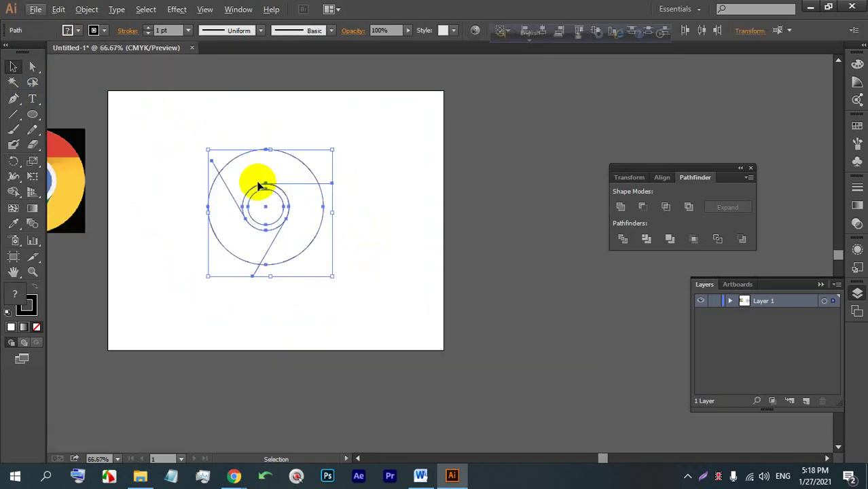
{"action": "left_click_drag", "start_coordinate": [258, 189], "coordinate": [338, 183]}
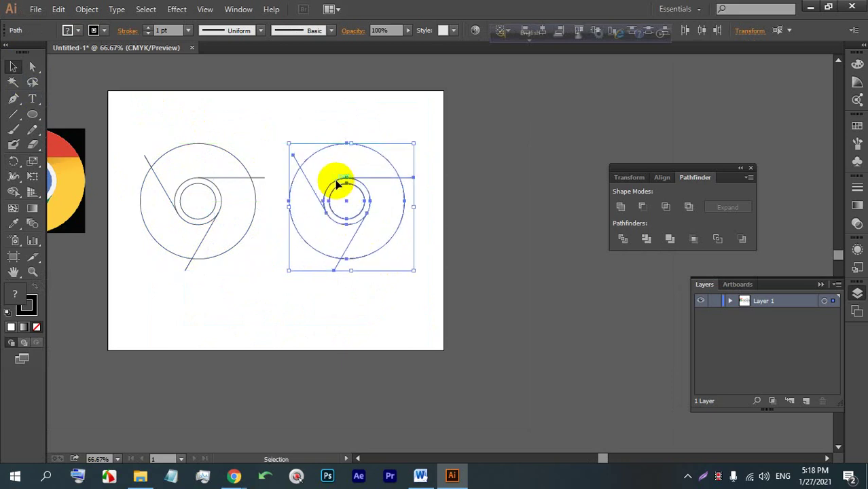
Divide the right-hand copy with Pathfinder, ungroup the result and check its separate pieces.
{"action": "scroll", "coordinate": [336, 183], "scroll_direction": "up", "scroll_amount": 2}
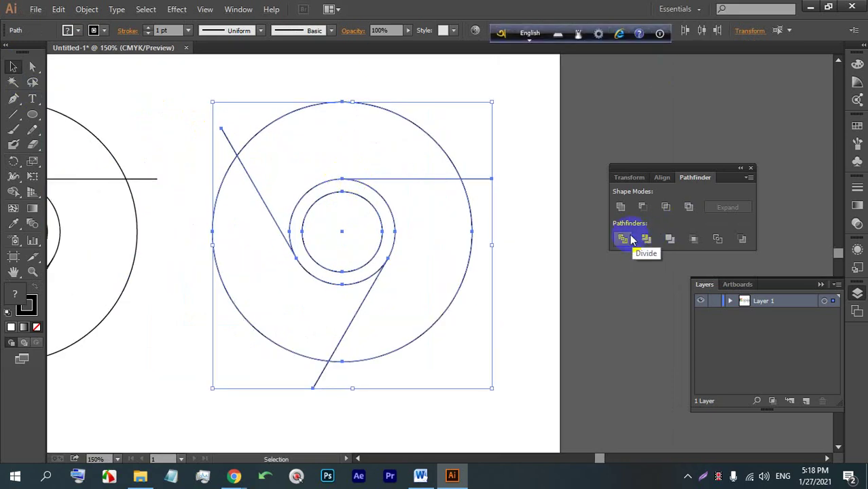
{"action": "left_click", "coordinate": [623, 240]}
{"action": "right_click", "coordinate": [469, 197]}
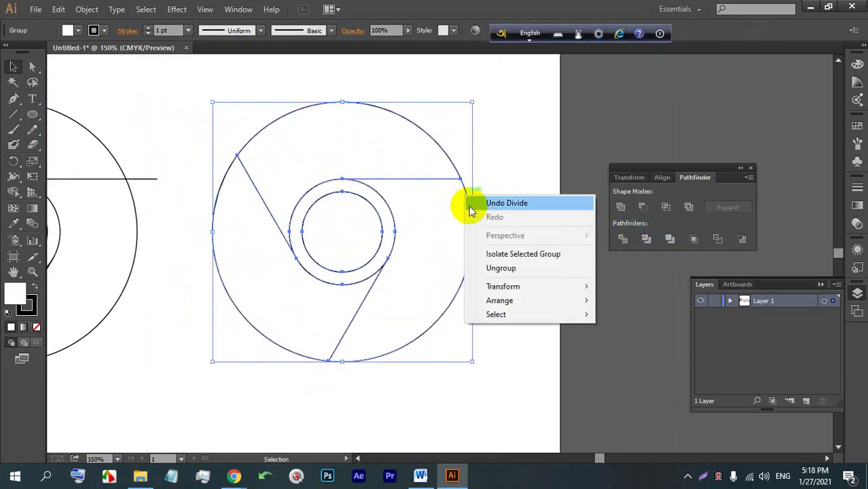
{"action": "left_click", "coordinate": [498, 273]}
{"action": "left_click", "coordinate": [475, 227]}
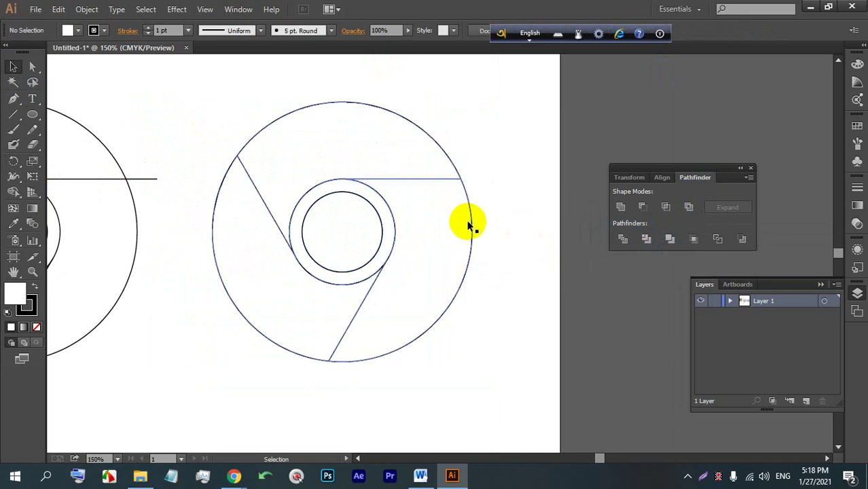
{"action": "left_click", "coordinate": [470, 216]}
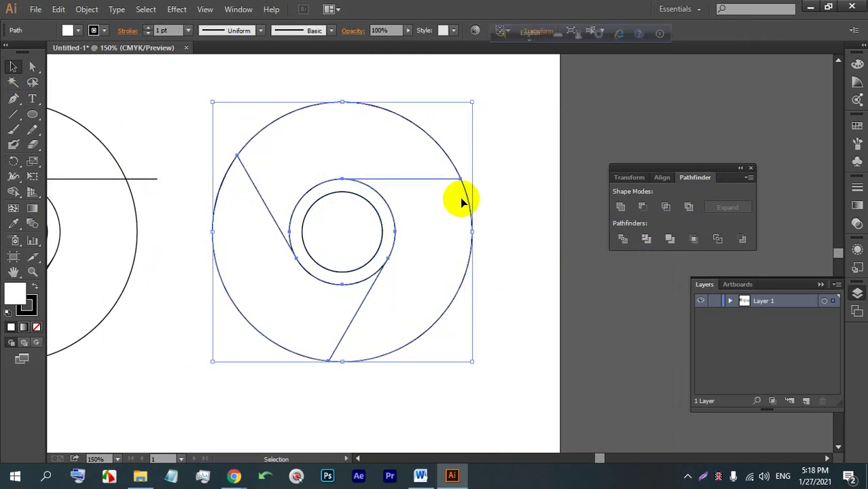
{"action": "left_click", "coordinate": [384, 203]}
{"action": "left_click", "coordinate": [438, 264]}
{"action": "left_click", "coordinate": [445, 243]}
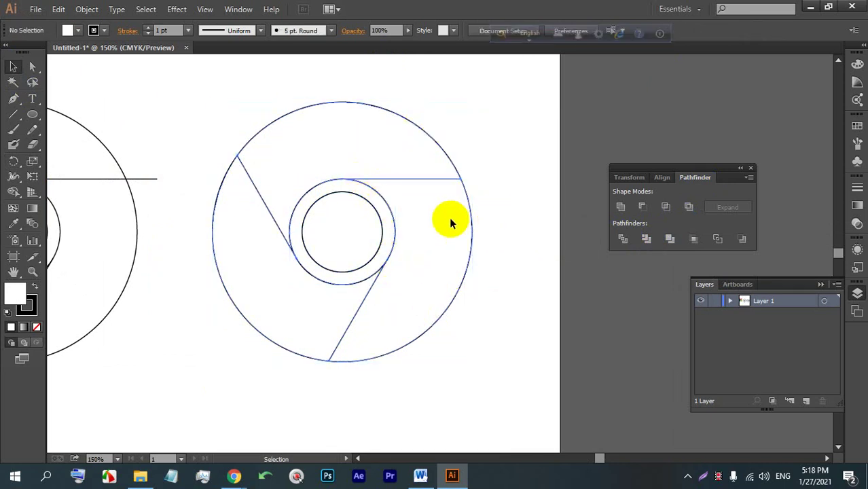
{"action": "left_click", "coordinate": [450, 220]}
Expand all circles and lines of the left-hand drawing into filled outline shapes.
{"action": "scroll", "coordinate": [496, 226], "scroll_direction": "down", "scroll_amount": 3}
{"action": "scroll", "coordinate": [322, 245], "scroll_direction": "up", "scroll_amount": 3}
{"action": "left_click", "coordinate": [410, 288]}
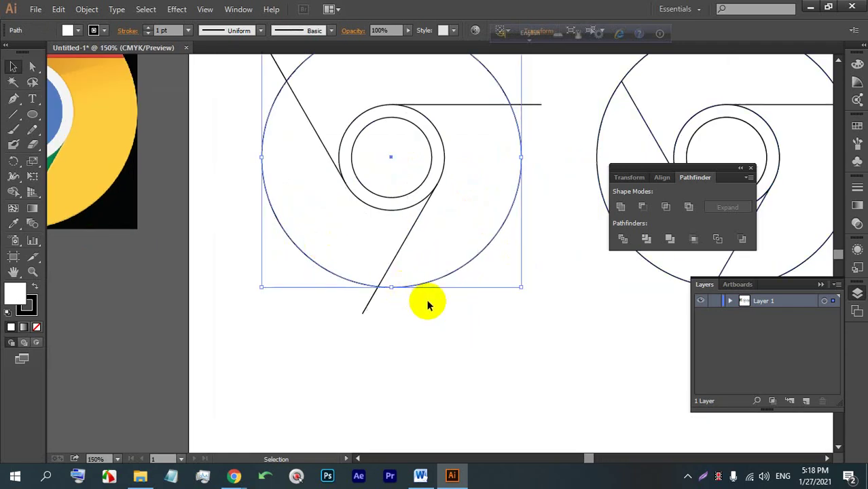
{"action": "scroll", "coordinate": [442, 306], "scroll_direction": "up", "scroll_amount": 2}
{"action": "left_click", "coordinate": [519, 359]}
{"action": "left_click_drag", "start_coordinate": [483, 375], "coordinate": [270, 110]}
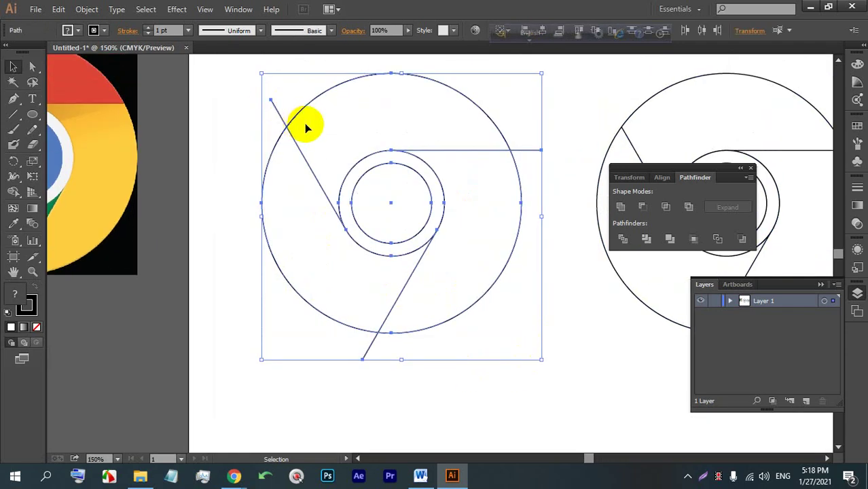
{"action": "scroll", "coordinate": [305, 123], "scroll_direction": "up", "scroll_amount": 1}
{"action": "left_click", "coordinate": [86, 9]}
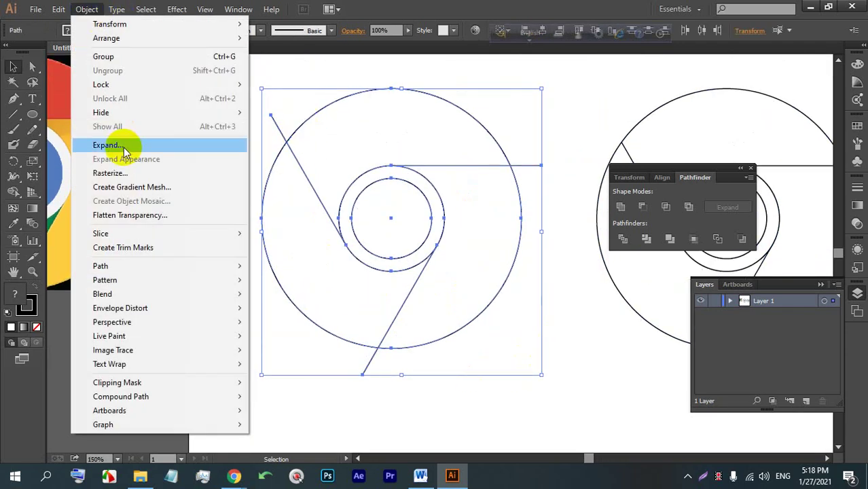
{"action": "left_click", "coordinate": [107, 145]}
{"action": "left_click", "coordinate": [403, 309]}
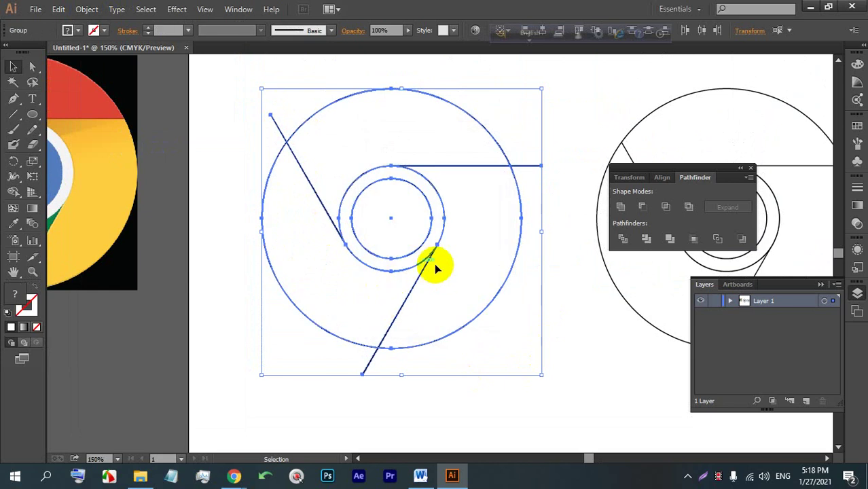
Divide the expanded left-hand drawing with Pathfinder, ungroup it and check the separate outline pieces.
{"action": "left_click", "coordinate": [623, 241]}
{"action": "right_click", "coordinate": [514, 272]}
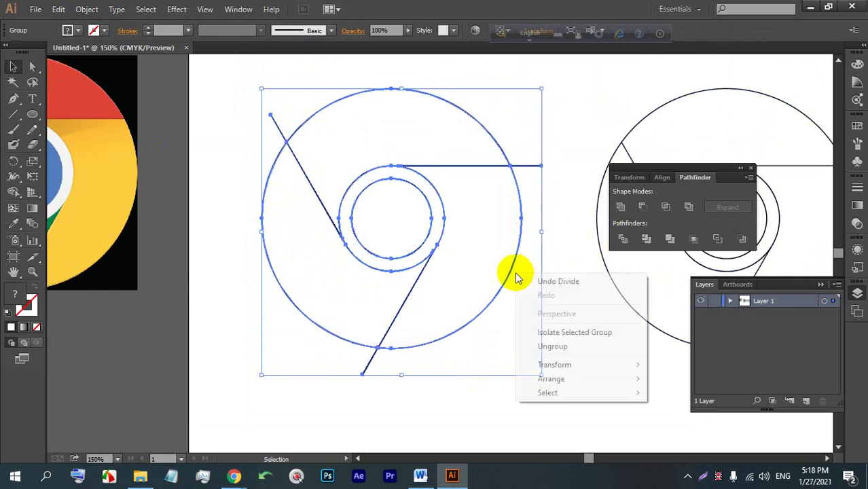
{"action": "left_click", "coordinate": [543, 346]}
{"action": "left_click", "coordinate": [507, 299]}
{"action": "left_click", "coordinate": [498, 295]}
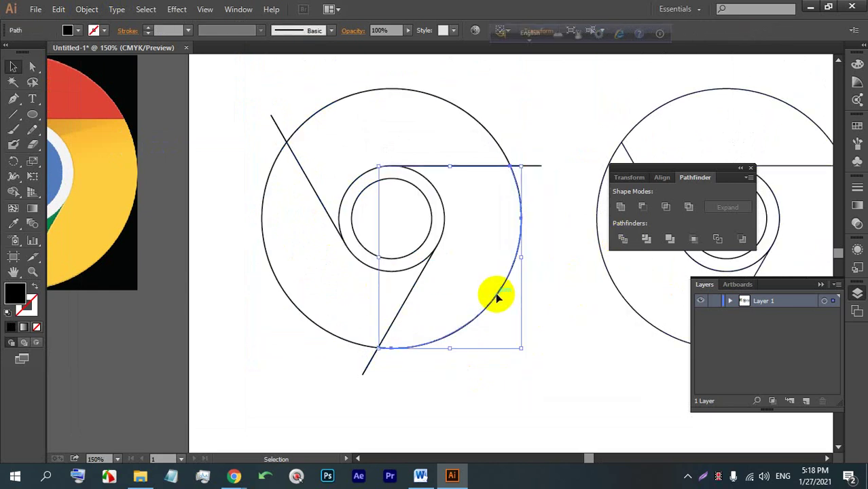
{"action": "left_click", "coordinate": [422, 129]}
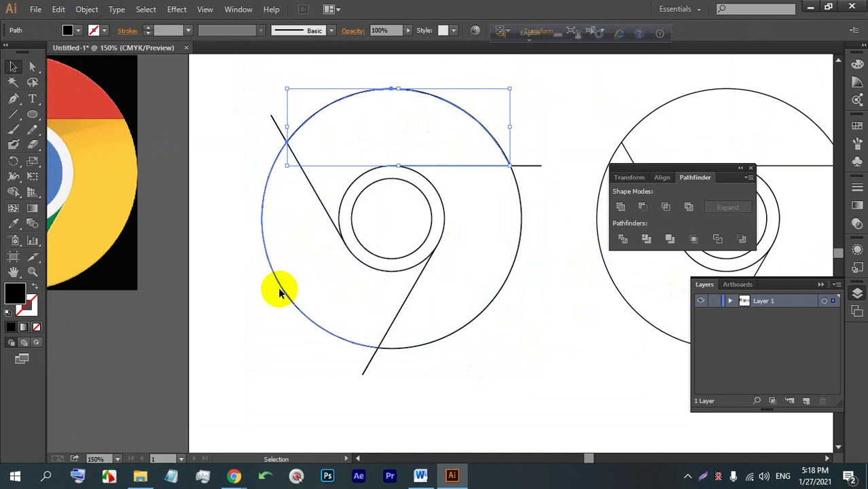
{"action": "left_click", "coordinate": [471, 372]}
{"action": "left_click", "coordinate": [339, 339]}
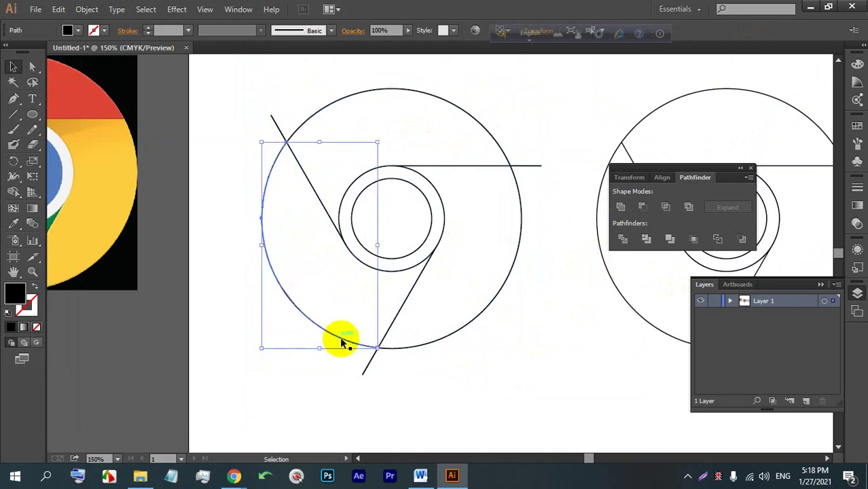
{"action": "left_click", "coordinate": [489, 422]}
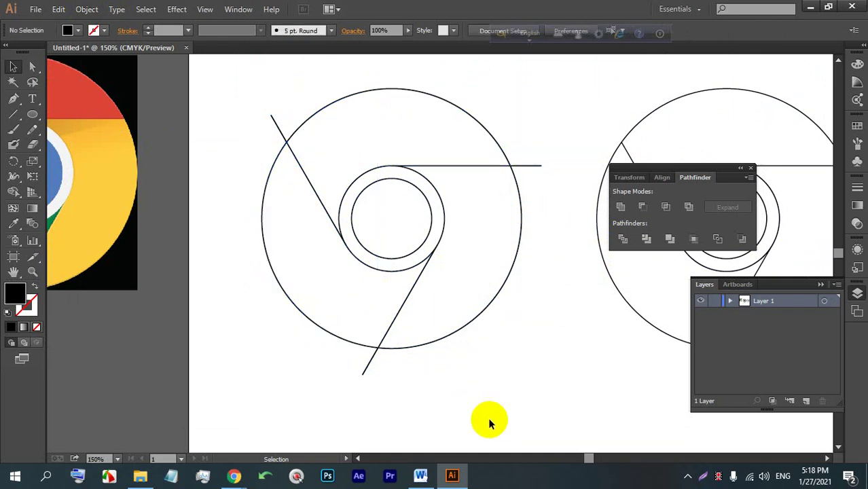
Delete the line ends that stick out beyond the left-hand drawing's outer circle.
{"action": "left_click", "coordinate": [367, 366]}
{"action": "key", "text": "Delete"}
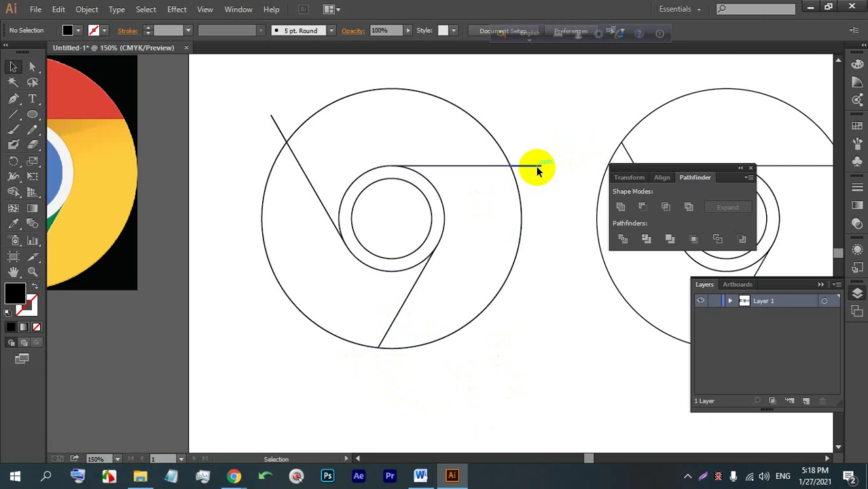
{"action": "left_click", "coordinate": [533, 165]}
{"action": "key", "text": "Delete"}
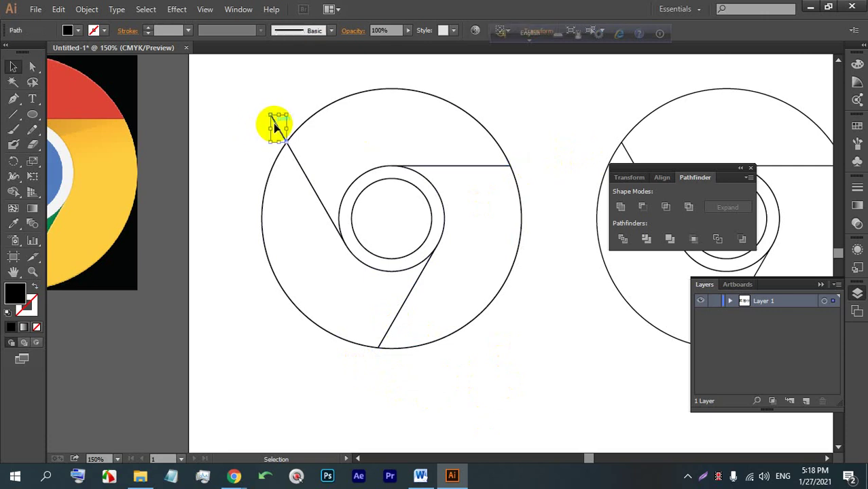
Examine the left-hand drawing's white segments individually and compare their layout with the reference logo.
{"action": "left_click_drag", "start_coordinate": [473, 353], "coordinate": [210, 88]}
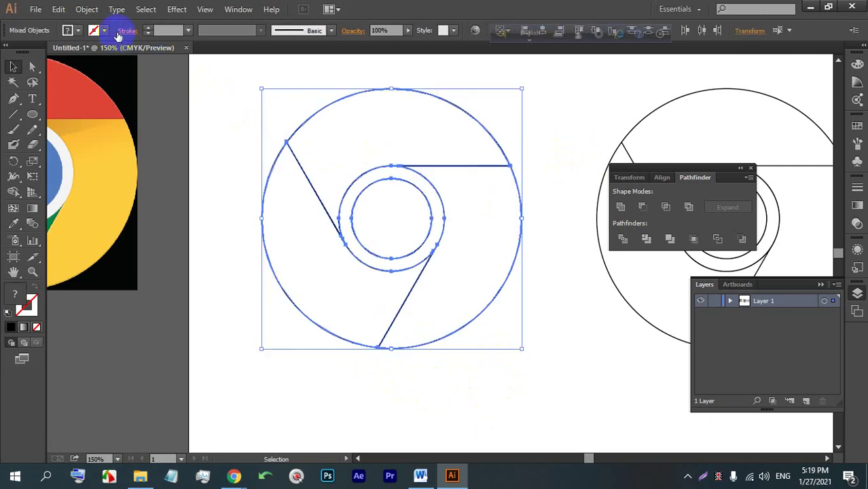
{"action": "left_click", "coordinate": [240, 97]}
{"action": "left_click", "coordinate": [374, 142]}
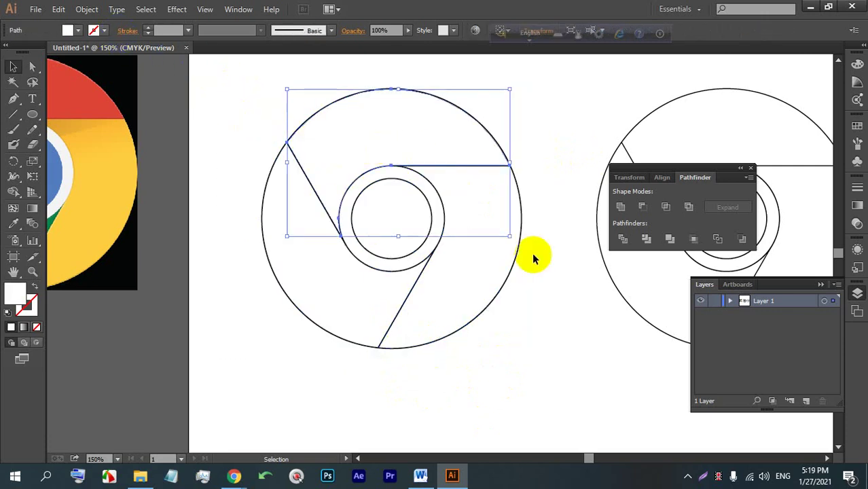
{"action": "left_click", "coordinate": [534, 258]}
{"action": "scroll", "coordinate": [427, 248], "scroll_direction": "down", "scroll_amount": 1}
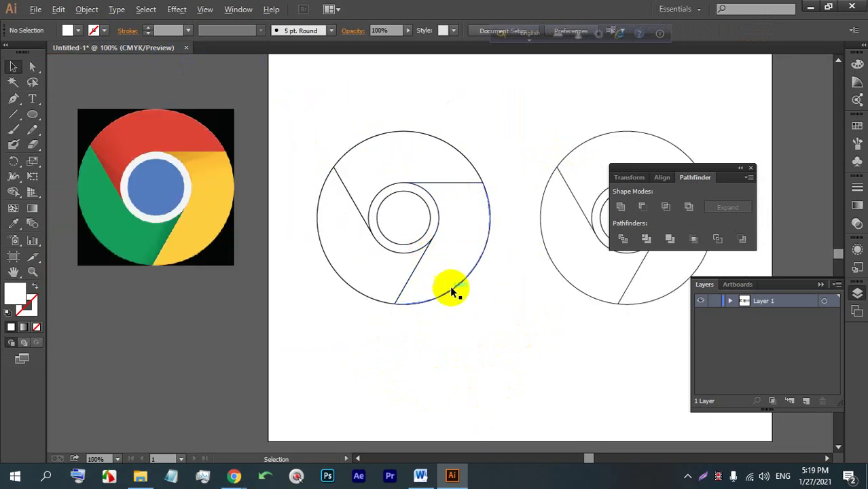
{"action": "scroll", "coordinate": [471, 272], "scroll_direction": "up", "scroll_amount": 2}
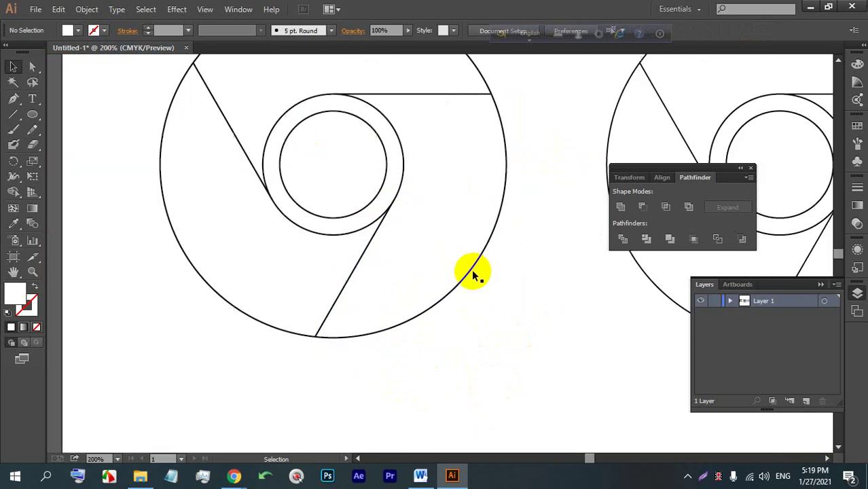
{"action": "left_click", "coordinate": [440, 252]}
{"action": "scroll", "coordinate": [445, 274], "scroll_direction": "down", "scroll_amount": 1}
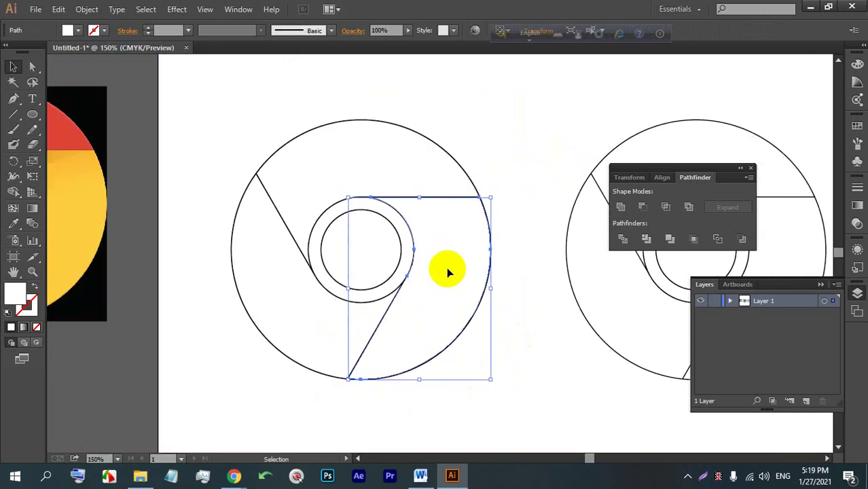
{"action": "scroll", "coordinate": [445, 275], "scroll_direction": "down", "scroll_amount": 2}
{"action": "scroll", "coordinate": [421, 285], "scroll_direction": "up", "scroll_amount": 1}
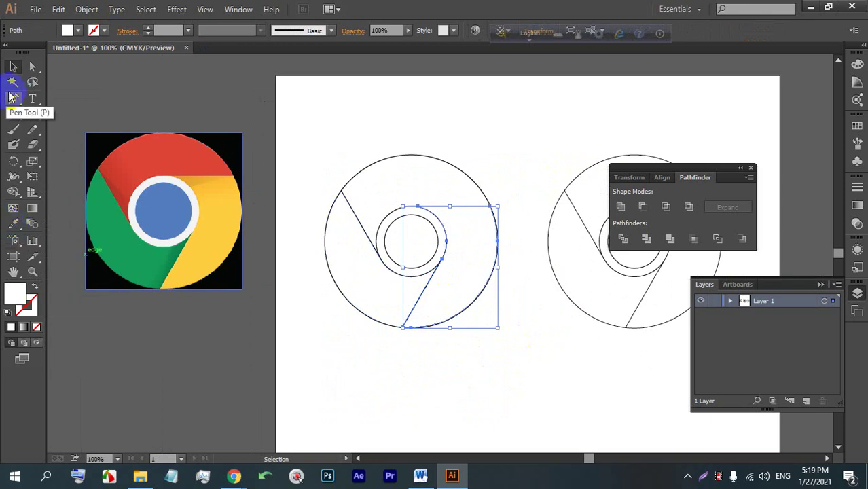
Delete the line ends that stick out past the left-hand drawing's outer circle at its upper-left and right edges.
{"action": "key", "text": "ctrl+z"}
{"action": "left_click", "coordinate": [358, 139]}
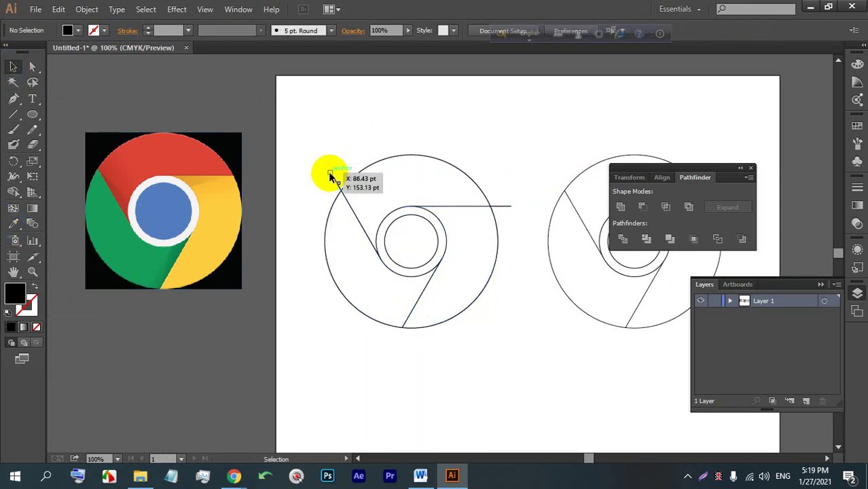
{"action": "left_click", "coordinate": [334, 180]}
{"action": "key", "text": "Delete"}
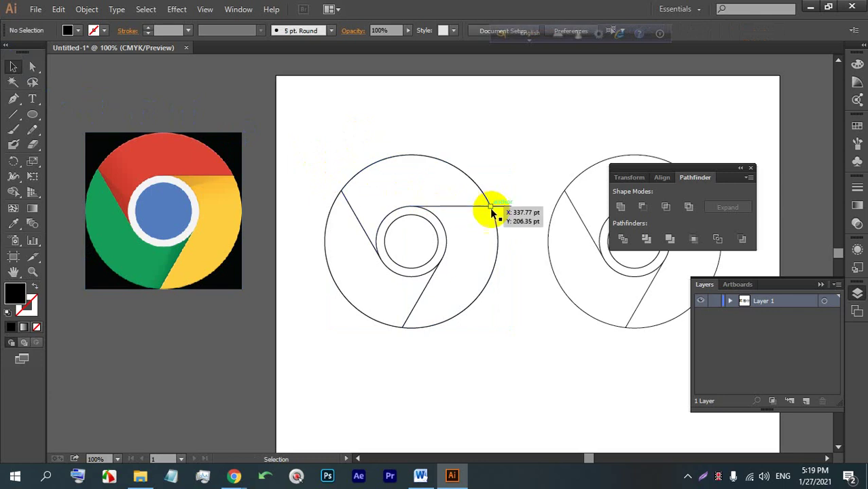
{"action": "left_click", "coordinate": [499, 205]}
{"action": "key", "text": "Delete"}
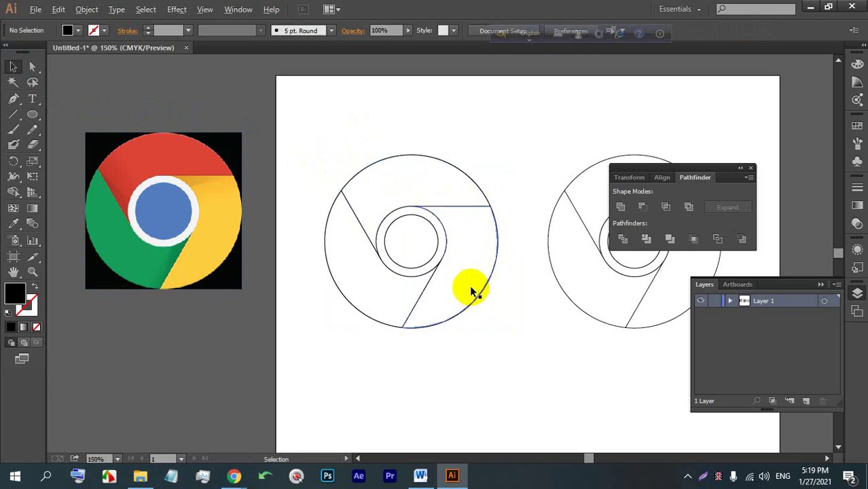
{"action": "scroll", "coordinate": [471, 288], "scroll_direction": "up", "scroll_amount": 1}
{"action": "scroll", "coordinate": [471, 288], "scroll_direction": "down", "scroll_amount": 1}
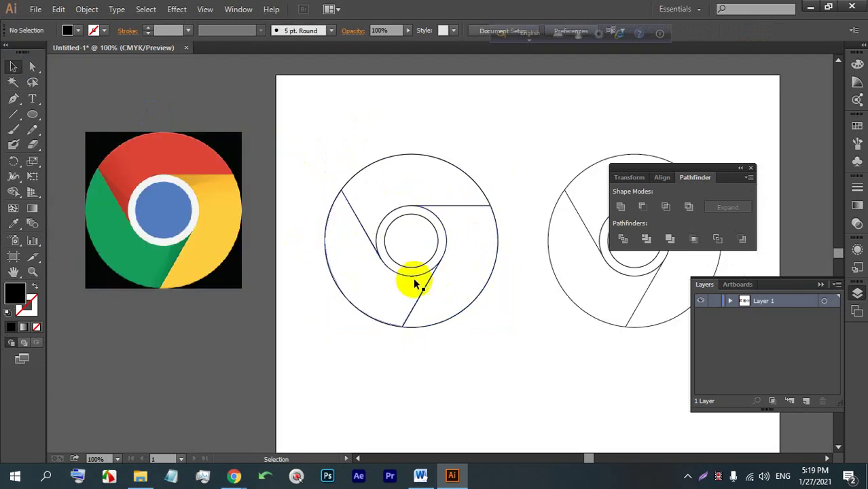
Try merging neighbouring outer segments of the right-hand drawing with Shape Builder, and undo each merge.
{"action": "left_click_drag", "start_coordinate": [543, 273], "coordinate": [301, 236]}
{"action": "left_click", "coordinate": [410, 222]}
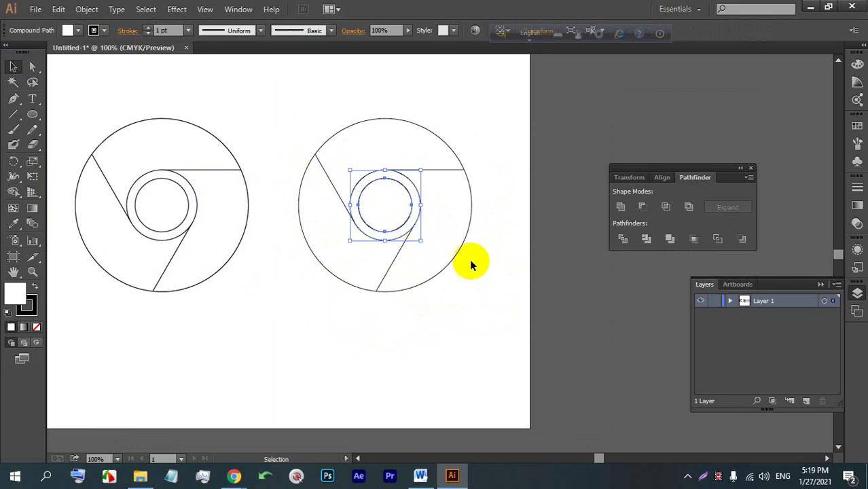
{"action": "left_click_drag", "start_coordinate": [473, 274], "coordinate": [332, 139]}
{"action": "scroll", "coordinate": [431, 200], "scroll_direction": "up", "scroll_amount": 1}
{"action": "scroll", "coordinate": [429, 201], "scroll_direction": "up", "scroll_amount": 1}
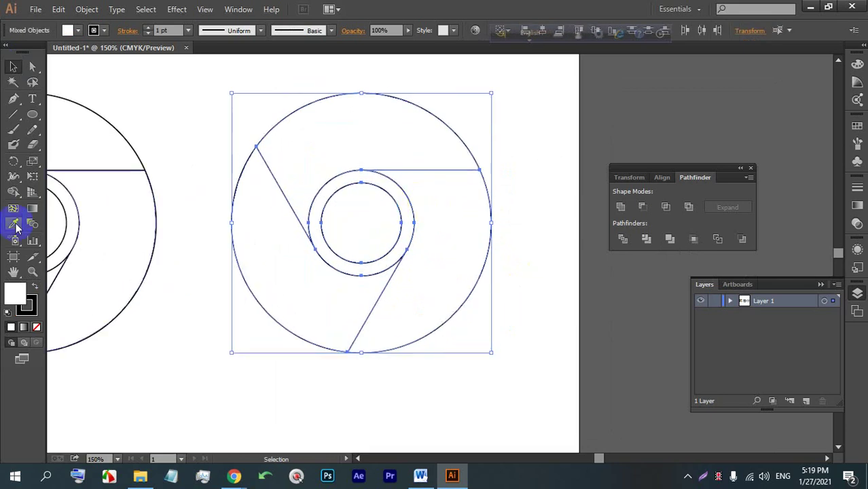
{"action": "left_click", "coordinate": [13, 193]}
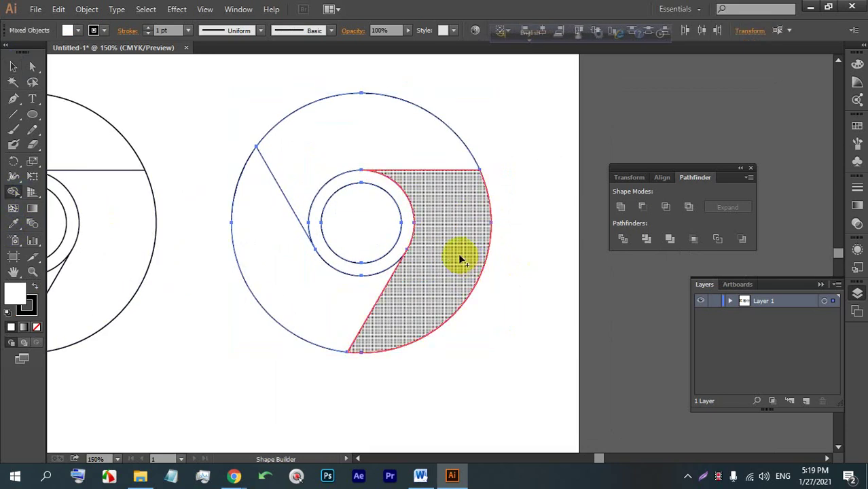
{"action": "left_click_drag", "start_coordinate": [279, 251], "coordinate": [382, 167]}
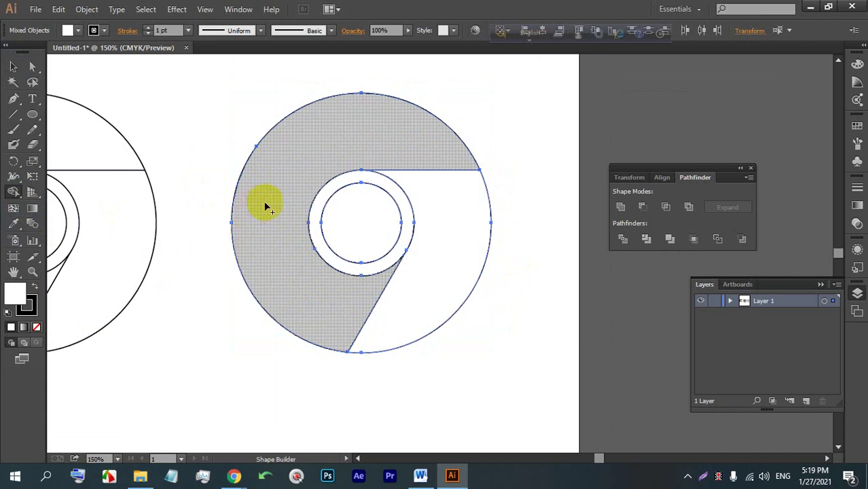
{"action": "key", "text": "ctrl+z"}
{"action": "left_click", "coordinate": [272, 246]}
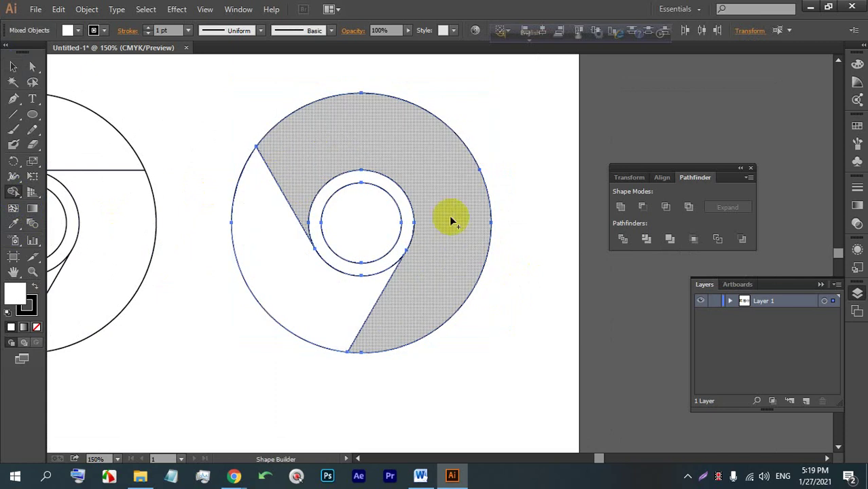
{"action": "key", "text": "ctrl+z"}
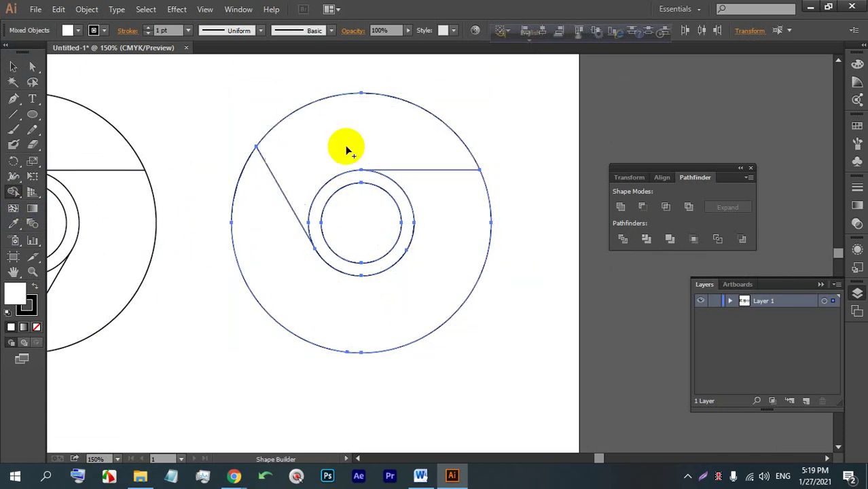
{"action": "key", "text": "v"}
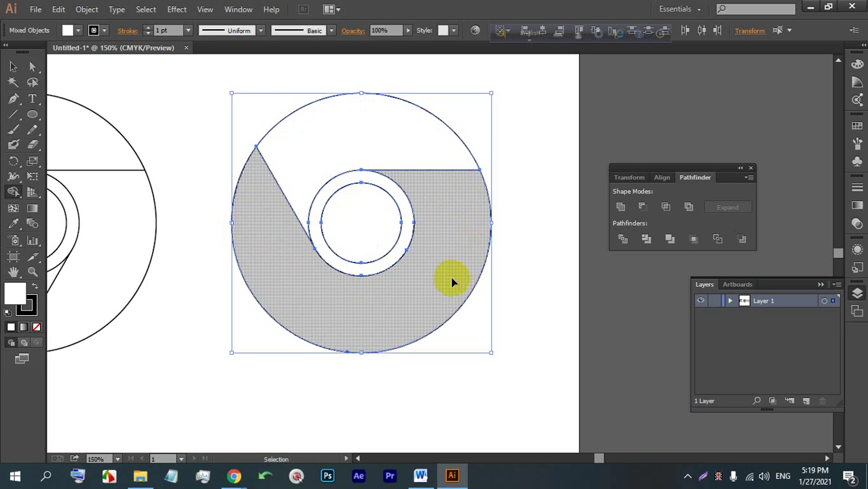
{"action": "key", "text": "shift+m"}
{"action": "key", "text": "ctrl+z"}
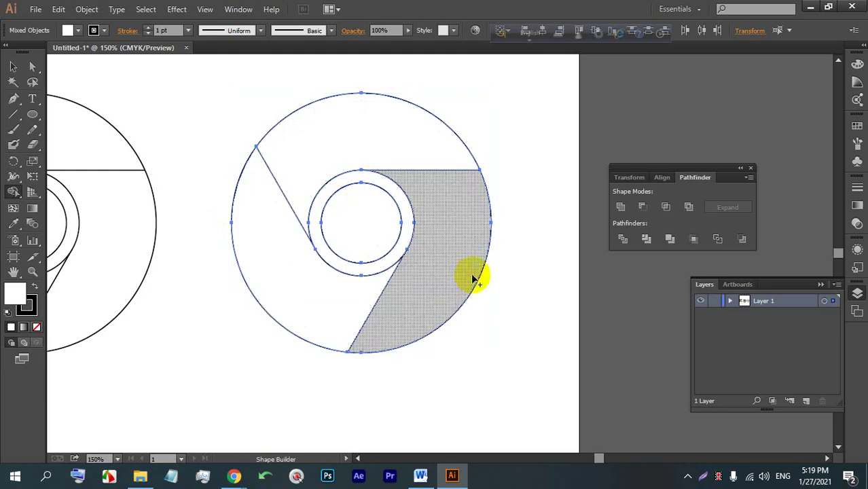
Fill the right segment of the left-hand drawing with the yellow sampled from the reference logo.
{"action": "scroll", "coordinate": [396, 146], "scroll_direction": "down", "scroll_amount": 4}
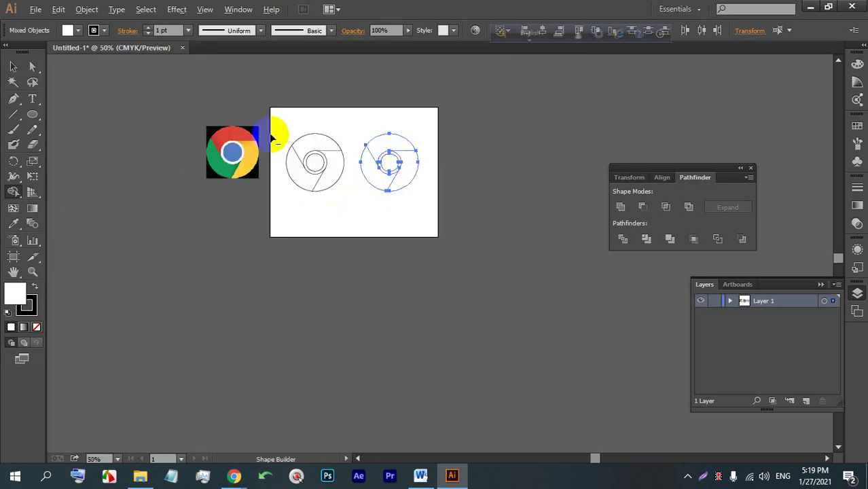
{"action": "scroll", "coordinate": [275, 132], "scroll_direction": "up", "scroll_amount": 2}
{"action": "scroll", "coordinate": [393, 116], "scroll_direction": "up", "scroll_amount": 2}
{"action": "left_click", "coordinate": [481, 106]}
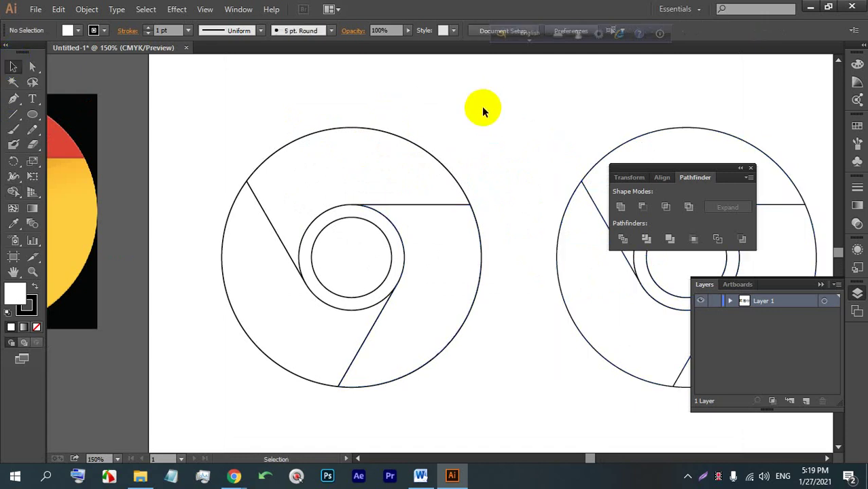
{"action": "left_click", "coordinate": [424, 268]}
{"action": "scroll", "coordinate": [457, 275], "scroll_direction": "down", "scroll_amount": 2}
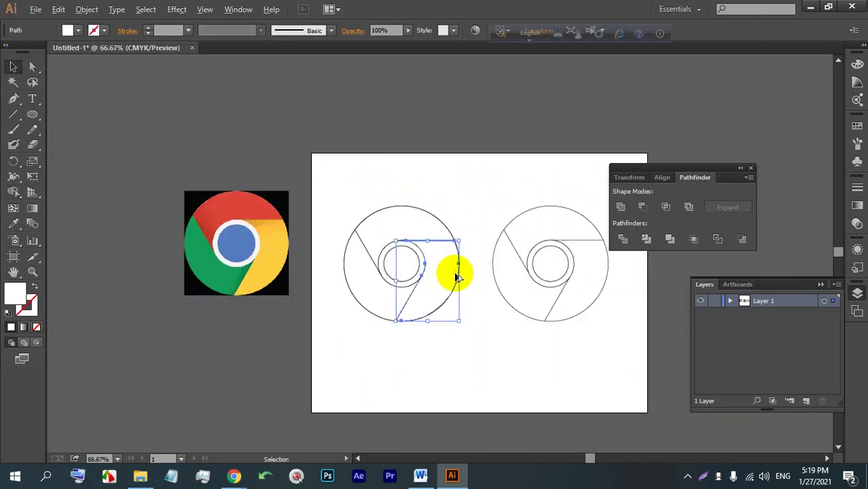
{"action": "left_click", "coordinate": [13, 223]}
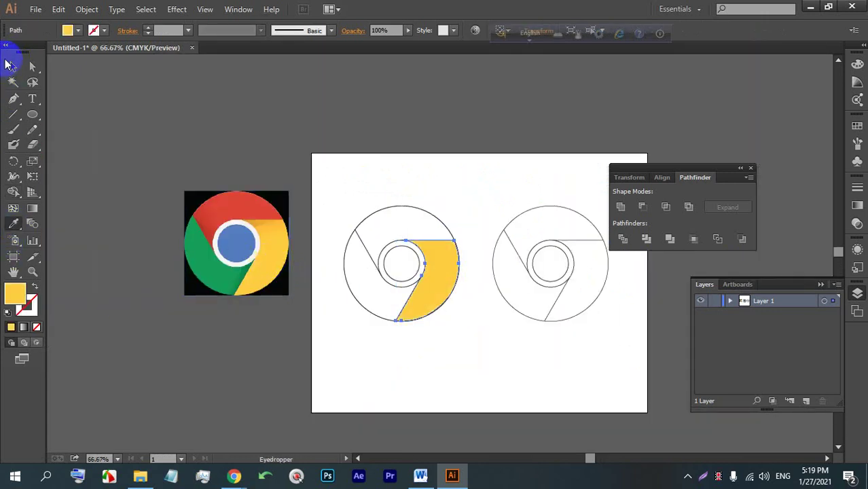
Fill the top segment of the left-hand drawing with the red sampled from the reference logo.
{"action": "left_click", "coordinate": [388, 222]}
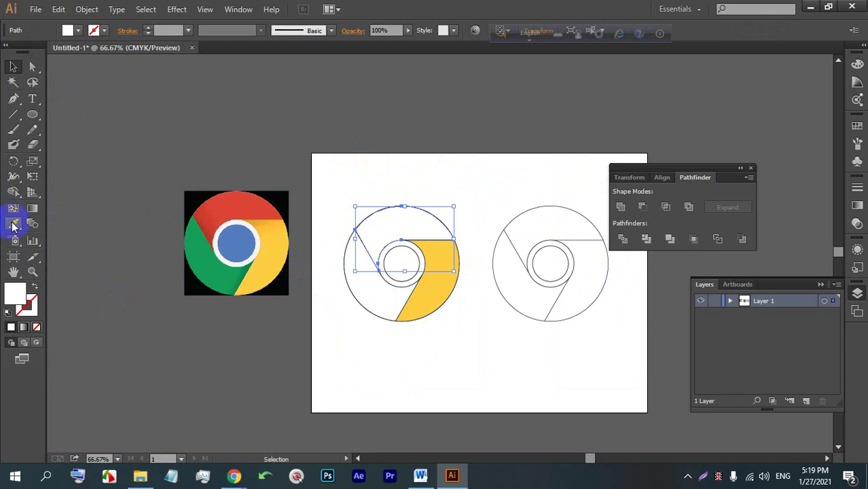
{"action": "left_click", "coordinate": [14, 224]}
{"action": "left_click", "coordinate": [236, 204]}
{"action": "left_click", "coordinate": [13, 66]}
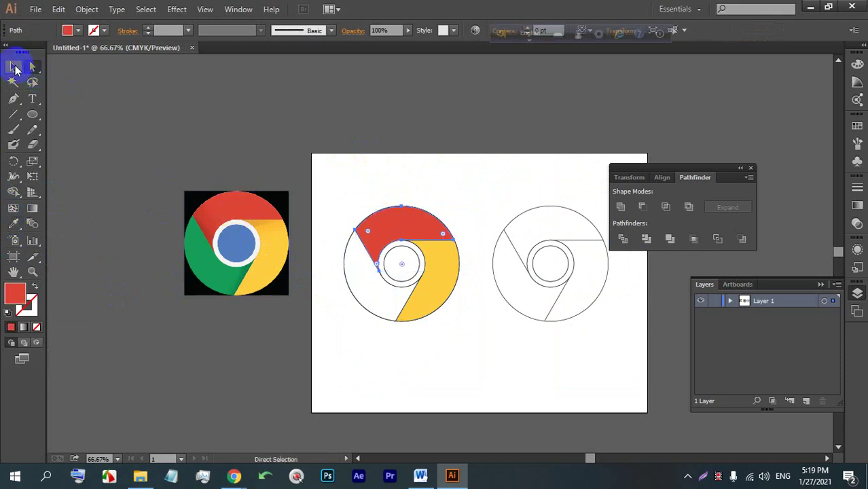
Fill the lower-left segment of the left-hand drawing with the green sampled from the reference logo.
{"action": "left_click", "coordinate": [377, 146]}
{"action": "left_click", "coordinate": [345, 290]}
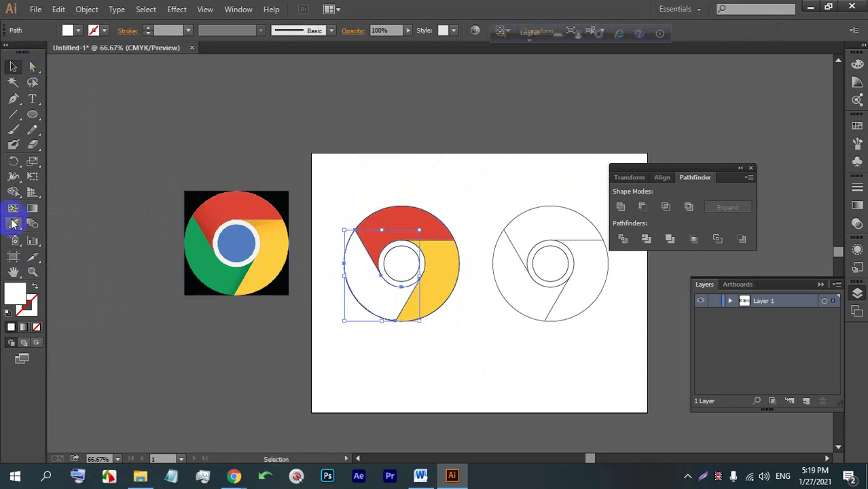
{"action": "left_click", "coordinate": [14, 224]}
{"action": "left_click", "coordinate": [204, 263]}
{"action": "left_click", "coordinate": [14, 66]}
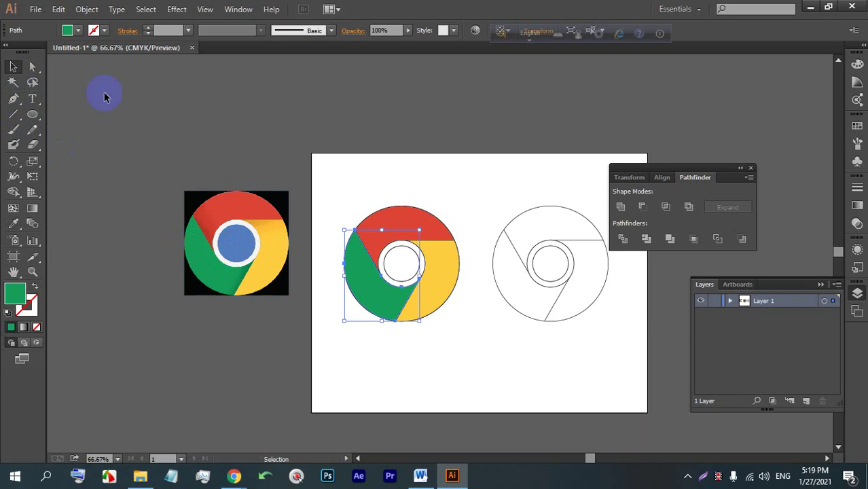
Fill the centre circle of the left-hand drawing with the blue sampled from the reference logo.
{"action": "left_click", "coordinate": [382, 258]}
{"action": "left_click", "coordinate": [13, 223]}
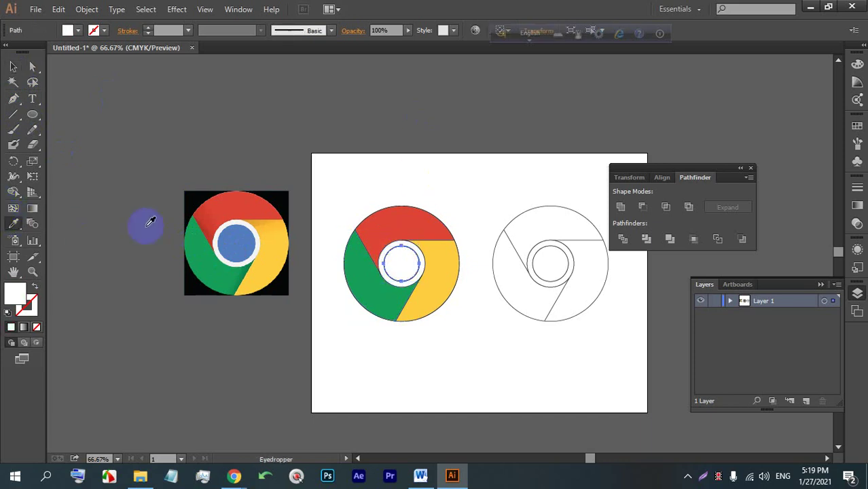
{"action": "left_click", "coordinate": [238, 235]}
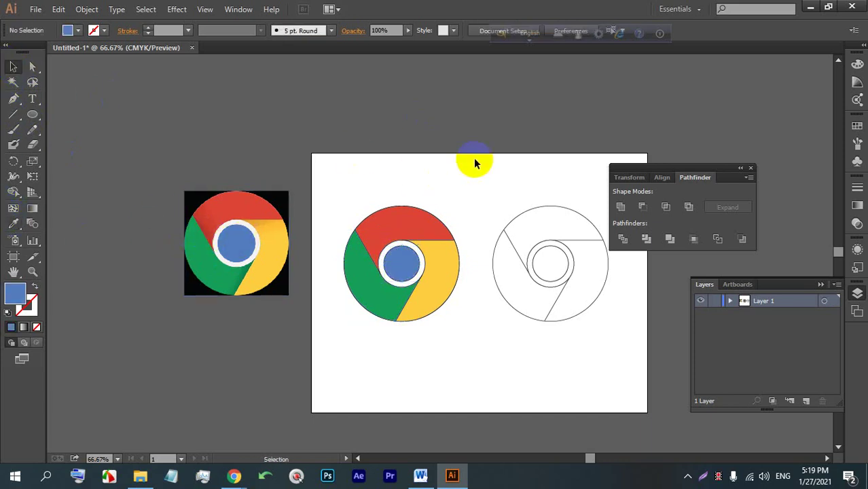
Examine the yellow segment and the separate black outline along its lower edge up close.
{"action": "left_click", "coordinate": [443, 268]}
{"action": "left_click", "coordinate": [468, 353]}
{"action": "scroll", "coordinate": [449, 339], "scroll_direction": "up", "scroll_amount": 3}
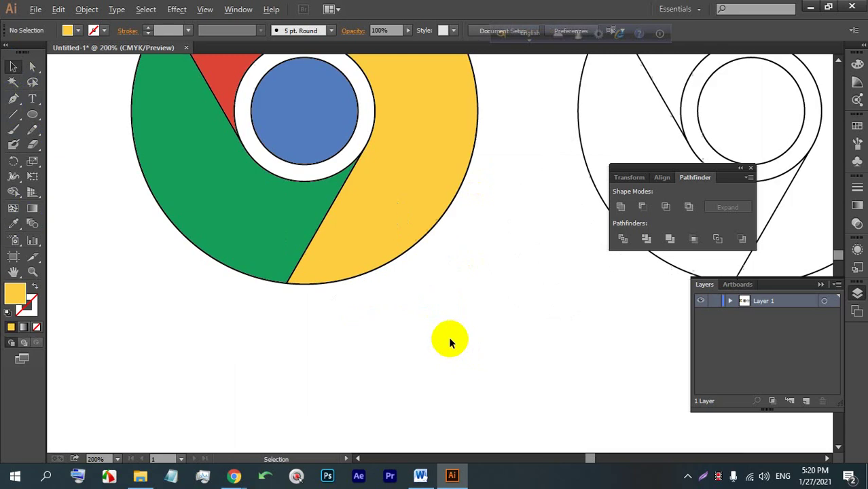
{"action": "scroll", "coordinate": [290, 275], "scroll_direction": "up", "scroll_amount": 3}
{"action": "left_click", "coordinate": [302, 302]}
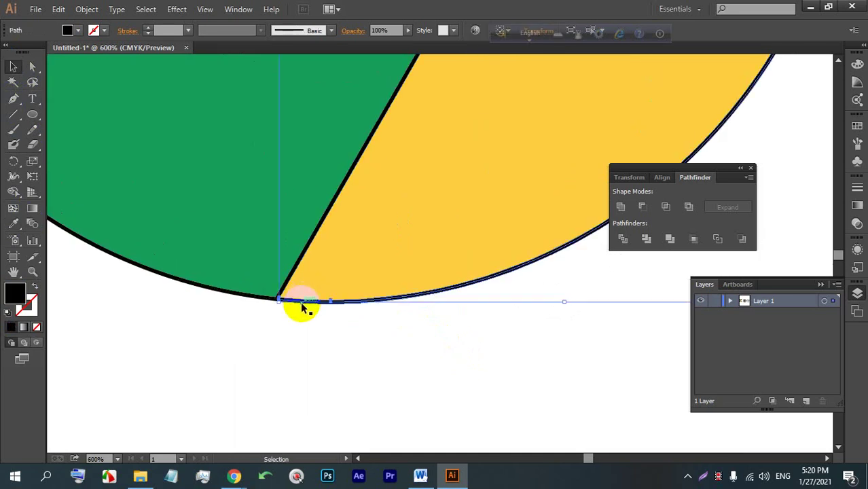
{"action": "left_click", "coordinate": [304, 307]}
{"action": "scroll", "coordinate": [360, 325], "scroll_direction": "down", "scroll_amount": 4}
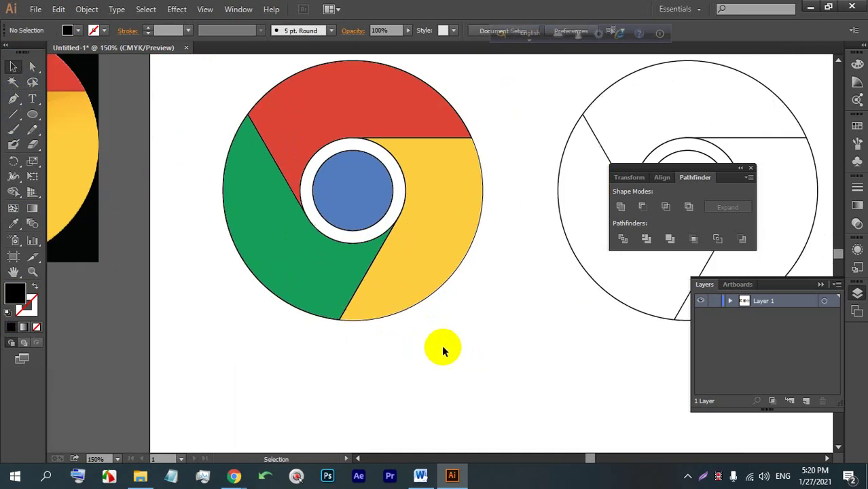
Move the coloured segments and blue centre out of their outlines to below the left-hand drawing, scale them down, and inspect the result.
{"action": "left_click", "coordinate": [388, 277]}
{"action": "left_click", "coordinate": [349, 204], "text": "shift"}
{"action": "left_click", "coordinate": [304, 139], "text": "shift"}
{"action": "left_click", "coordinate": [324, 200], "text": "shift"}
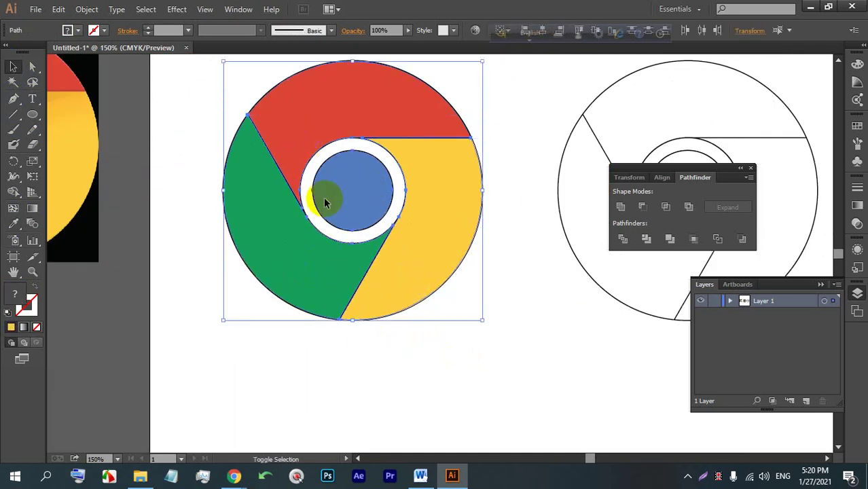
{"action": "scroll", "coordinate": [326, 204], "scroll_direction": "down", "scroll_amount": 3}
{"action": "left_click_drag", "start_coordinate": [342, 212], "coordinate": [370, 314]}
{"action": "mouse_move", "coordinate": [373, 267]}
{"action": "left_mouse_down"}
{"action": "mouse_move", "coordinate": [368, 300]}
{"action": "mouse_move", "coordinate": [361, 287]}
{"action": "mouse_move", "coordinate": [379, 301]}
{"action": "mouse_move", "coordinate": [377, 275]}
{"action": "mouse_move", "coordinate": [386, 275]}
{"action": "left_mouse_up"}
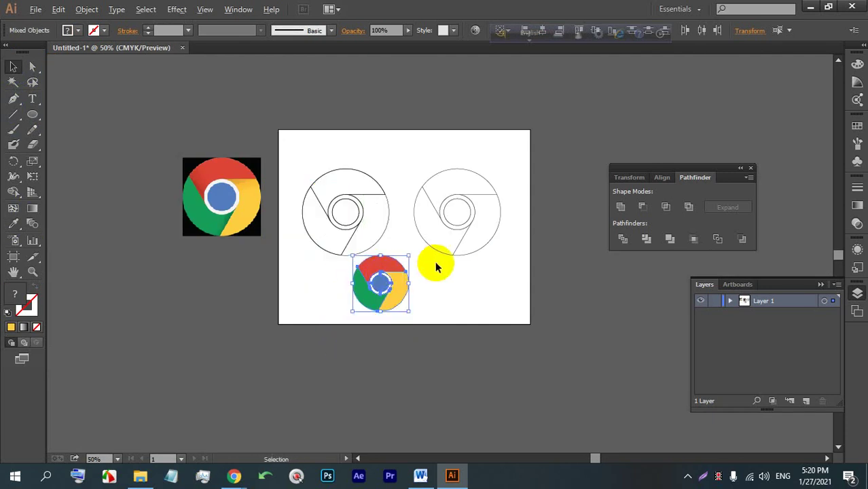
{"action": "left_click", "coordinate": [407, 269]}
{"action": "scroll", "coordinate": [407, 269], "scroll_direction": "up", "scroll_amount": 3}
{"action": "scroll", "coordinate": [389, 301], "scroll_direction": "up", "scroll_amount": 2}
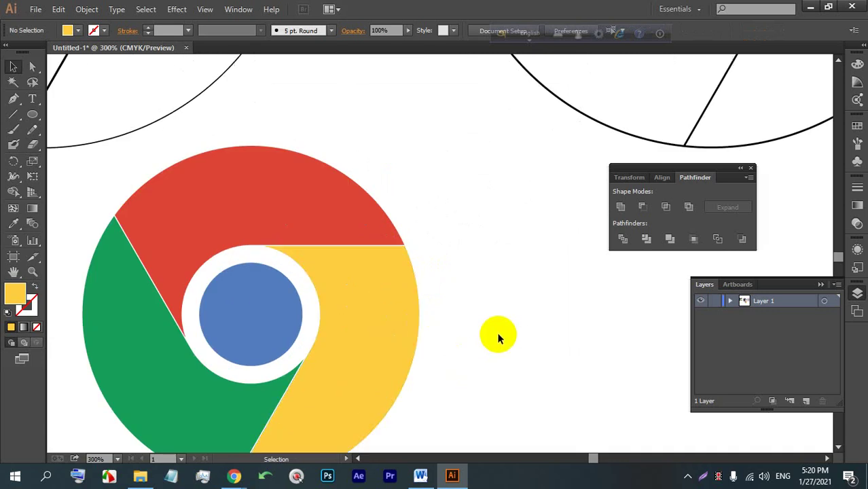
{"action": "scroll", "coordinate": [493, 320], "scroll_direction": "down", "scroll_amount": 3}
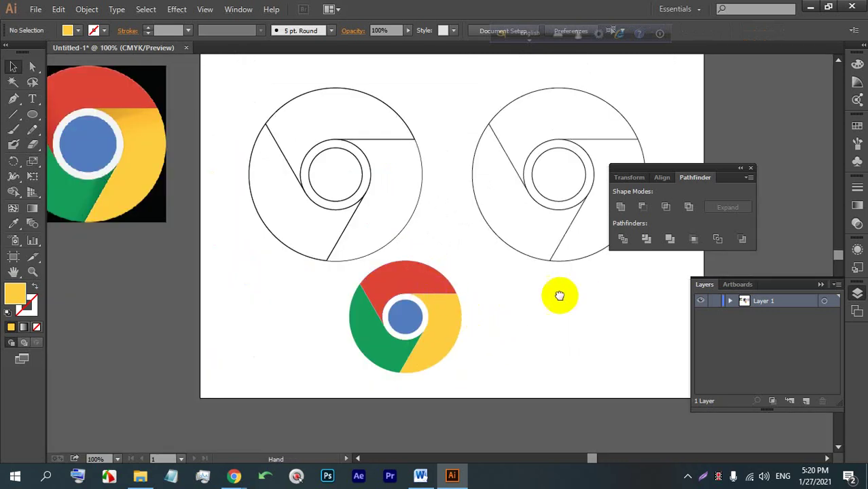
Delete both leftover outline drawings and move the coloured logo to the artboard's upper-right corner.
{"action": "left_click_drag", "start_coordinate": [557, 294], "coordinate": [409, 347]}
{"action": "left_click_drag", "start_coordinate": [519, 290], "coordinate": [133, 143]}
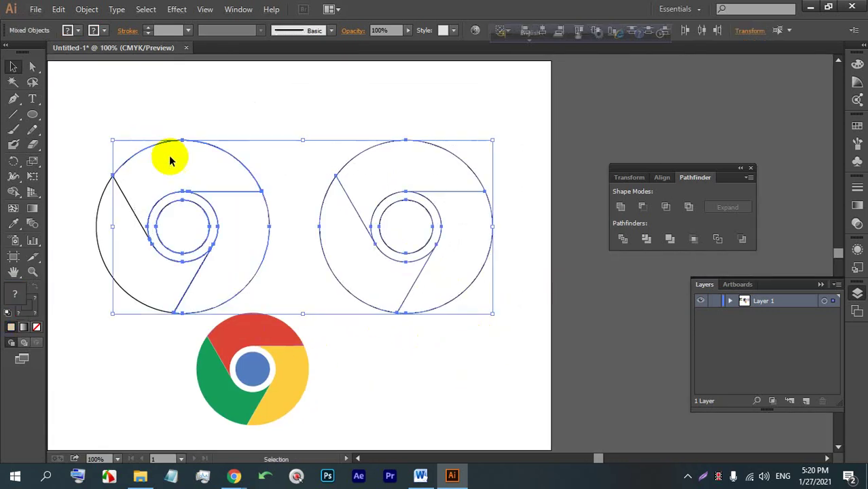
{"action": "key", "text": "Delete"}
{"action": "left_click_drag", "start_coordinate": [146, 329], "coordinate": [128, 192]}
{"action": "key", "text": "Delete"}
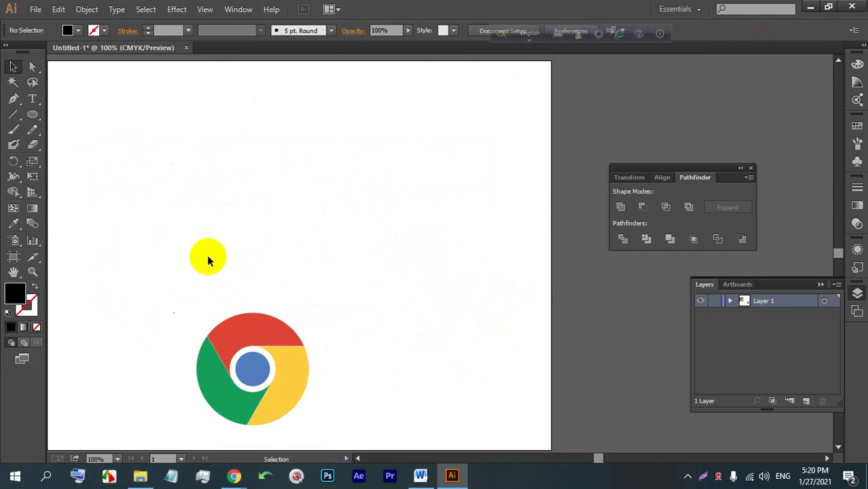
{"action": "left_click_drag", "start_coordinate": [356, 408], "coordinate": [382, 195]}
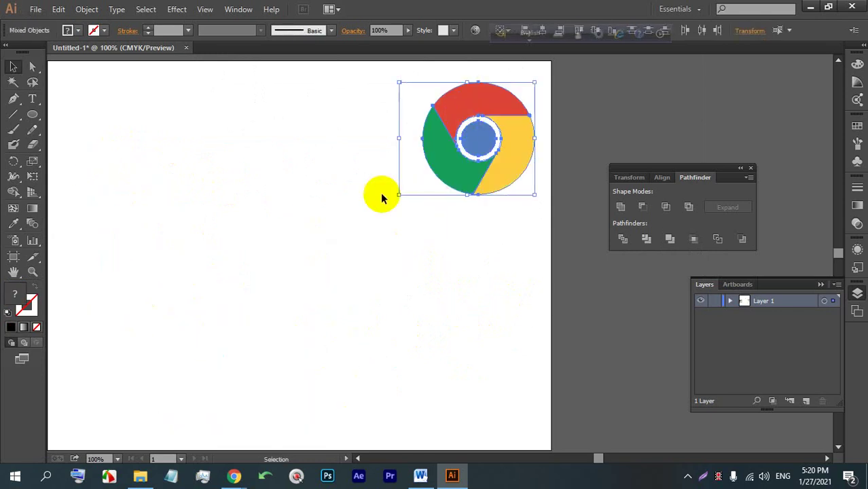
{"action": "left_click", "coordinate": [353, 183]}
Draw a large circle on the empty left part of the artboard and give it a white fill.
{"action": "key", "text": "ctrl+plus"}
{"action": "key", "text": "ctrl+plus"}
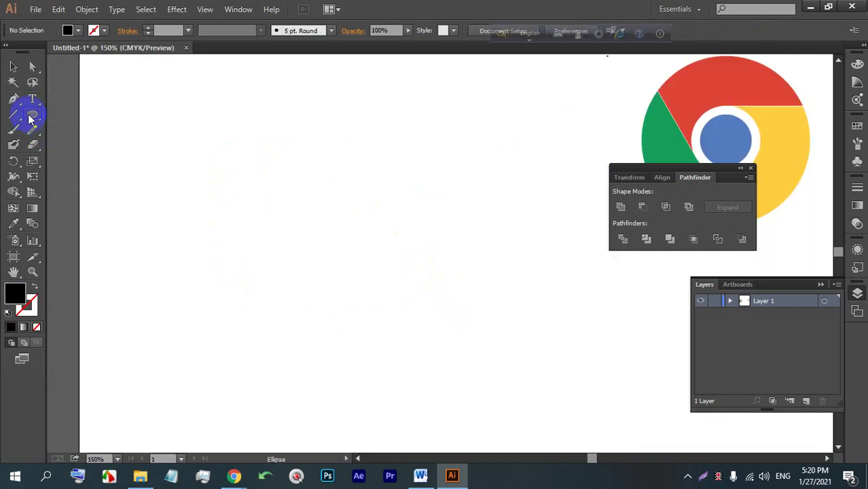
{"action": "left_click_drag", "start_coordinate": [178, 140], "coordinate": [339, 308]}
{"action": "scroll", "coordinate": [316, 205], "scroll_direction": "up", "scroll_amount": 1}
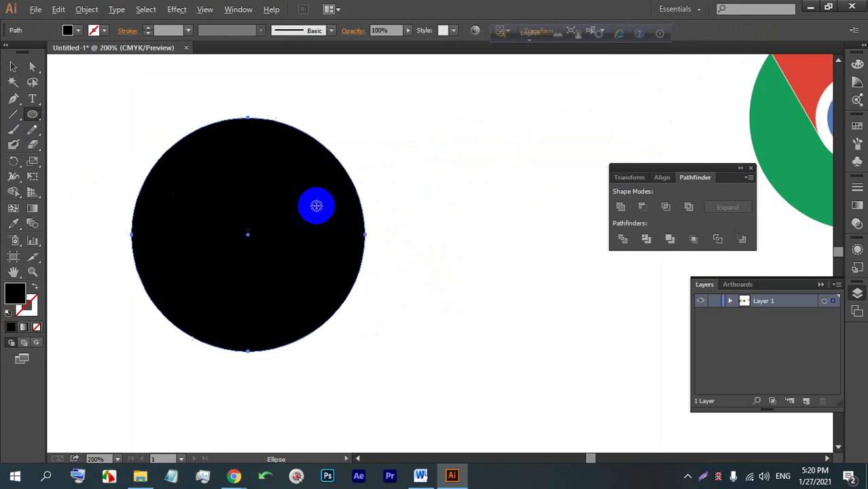
{"action": "left_click", "coordinate": [68, 30]}
{"action": "left_click", "coordinate": [24, 53]}
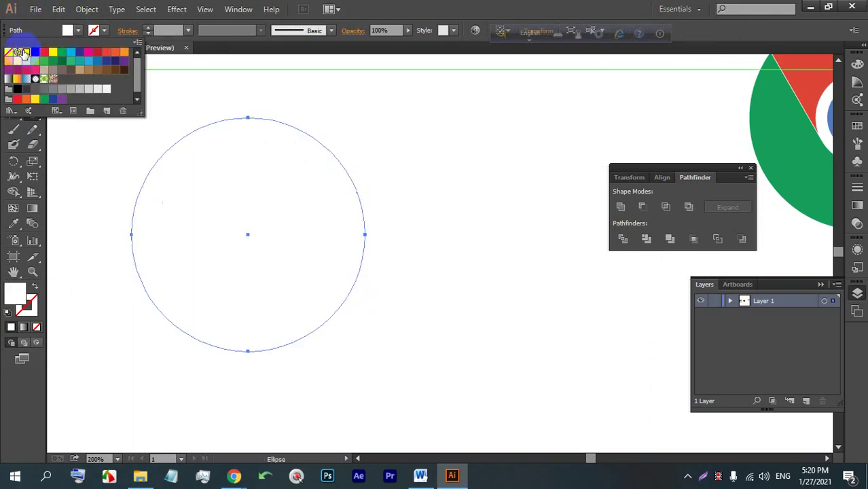
Fill the large circle with cyan blue.
{"action": "left_click", "coordinate": [288, 4]}
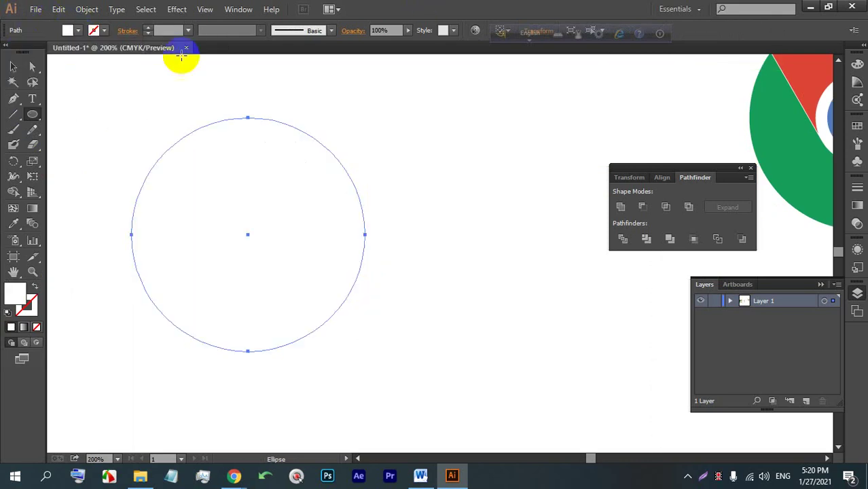
{"action": "left_click", "coordinate": [78, 31]}
{"action": "left_click", "coordinate": [80, 54]}
{"action": "left_click", "coordinate": [213, 9]}
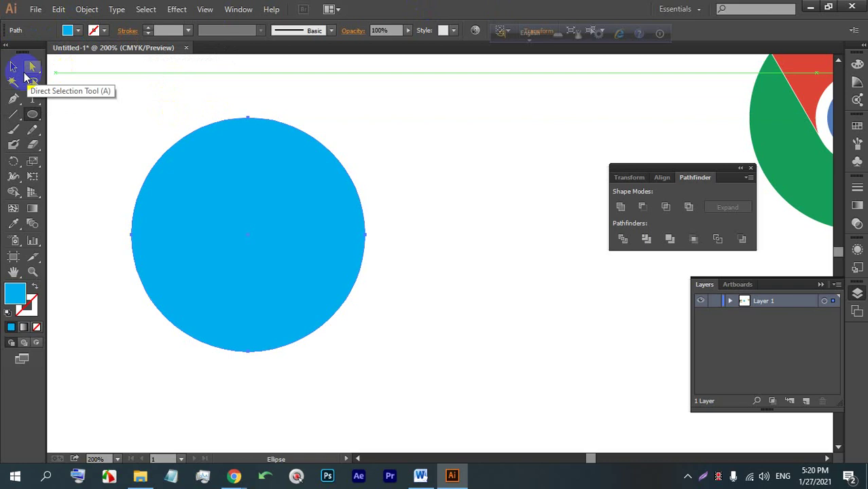
Paste a copy of the blue circle in front, scale it down concentrically to under half size, and fill it white.
{"action": "left_click", "coordinate": [13, 66]}
{"action": "left_click", "coordinate": [277, 179]}
{"action": "key", "text": "ctrl+c"}
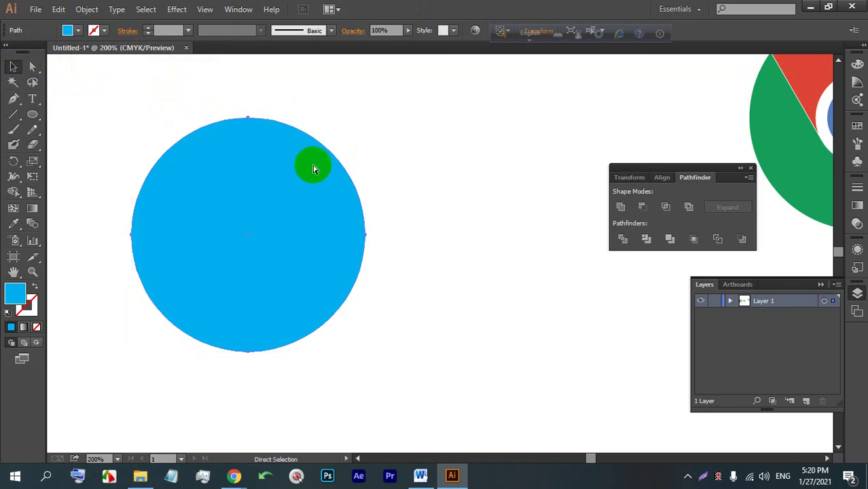
{"action": "key", "text": "ctrl+f"}
{"action": "left_click_drag", "start_coordinate": [248, 120], "coordinate": [238, 182]}
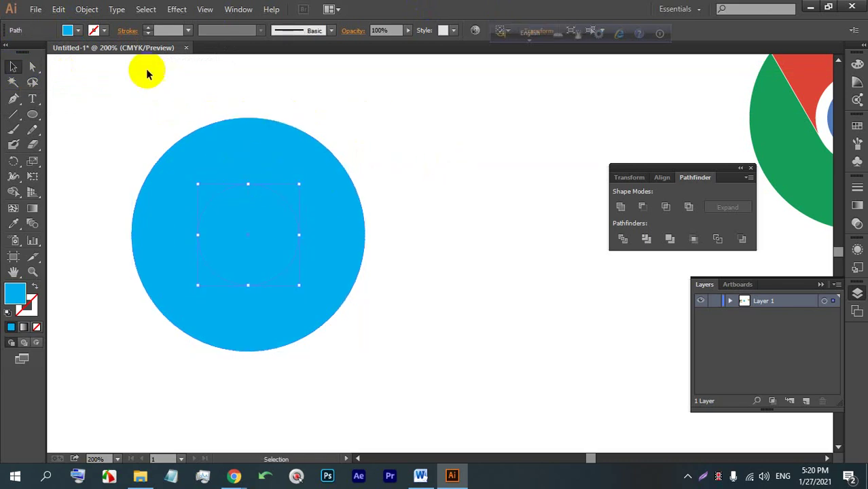
{"action": "left_click", "coordinate": [68, 30]}
{"action": "left_click", "coordinate": [52, 52]}
{"action": "left_click", "coordinate": [417, 138]}
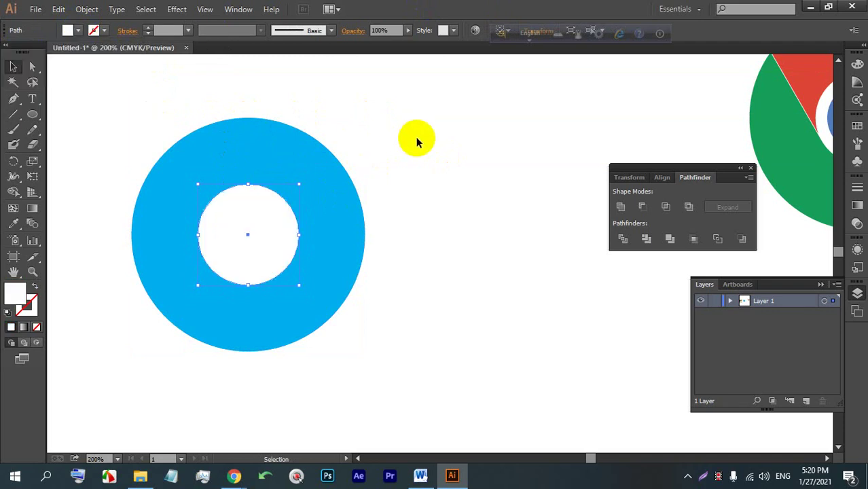
Duplicate the white circle in place, scale the copy down slightly about its centre, and fill it cyan blue.
{"action": "left_click", "coordinate": [267, 240]}
{"action": "left_click", "coordinate": [333, 242]}
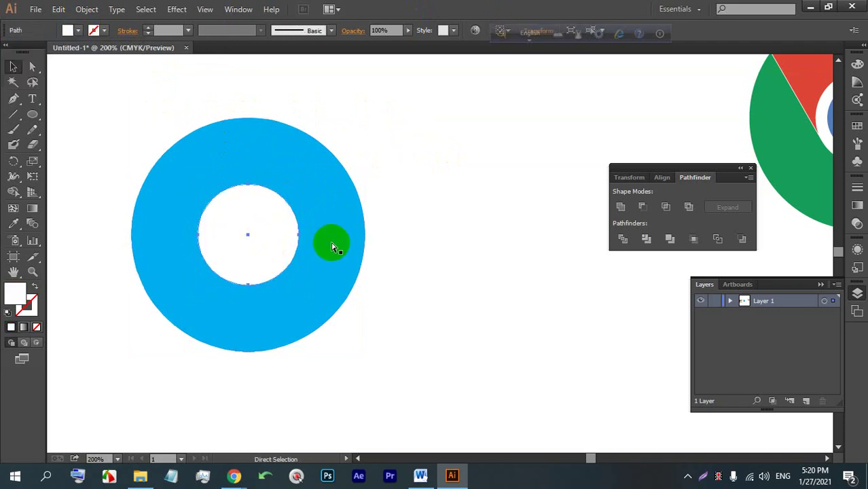
{"action": "left_click", "coordinate": [484, 197]}
{"action": "left_click", "coordinate": [249, 193], "text": "shift"}
{"action": "left_click_drag", "start_coordinate": [248, 184], "coordinate": [247, 197]}
{"action": "left_click", "coordinate": [285, 237]}
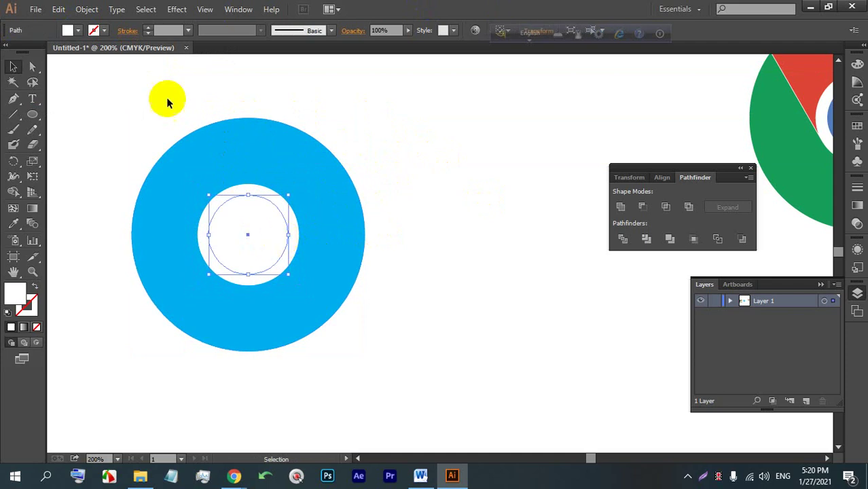
{"action": "left_click", "coordinate": [68, 30]}
{"action": "left_click", "coordinate": [77, 64]}
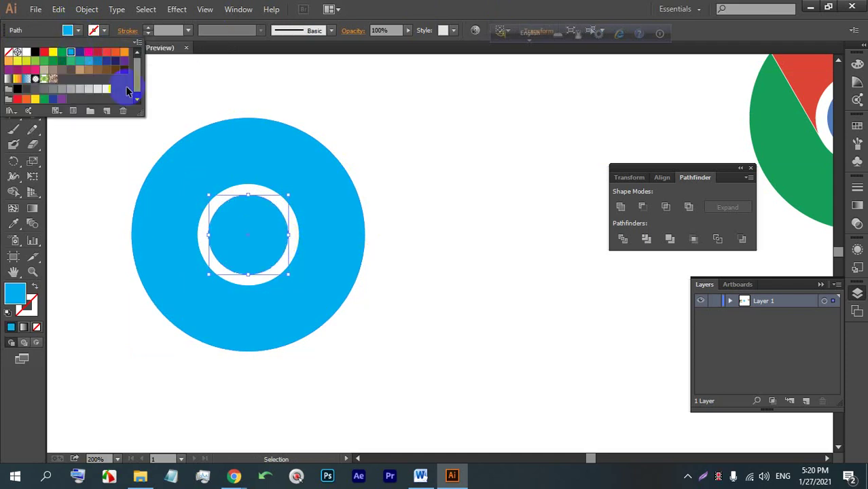
{"action": "left_click", "coordinate": [401, 184]}
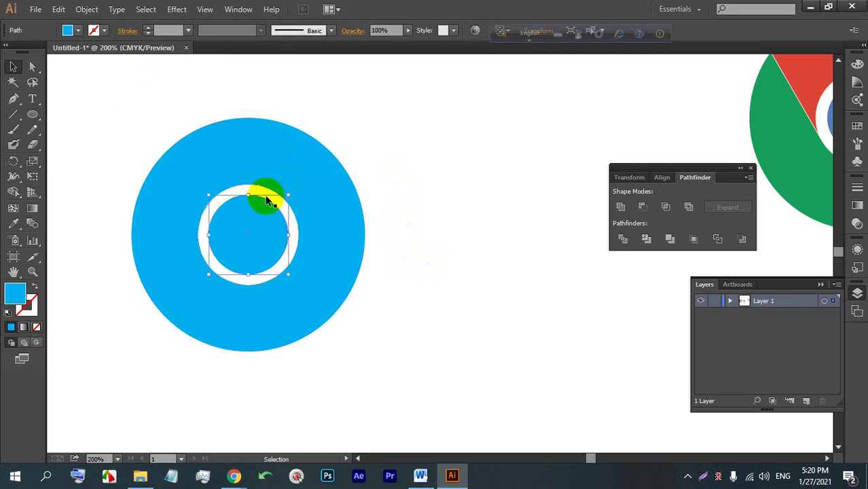
Draw a horizontal line about 116 pt long from the white circle's top anchor past the large circle, with a 1 pt black stroke.
{"action": "scroll", "coordinate": [274, 202], "scroll_direction": "up", "scroll_amount": 2}
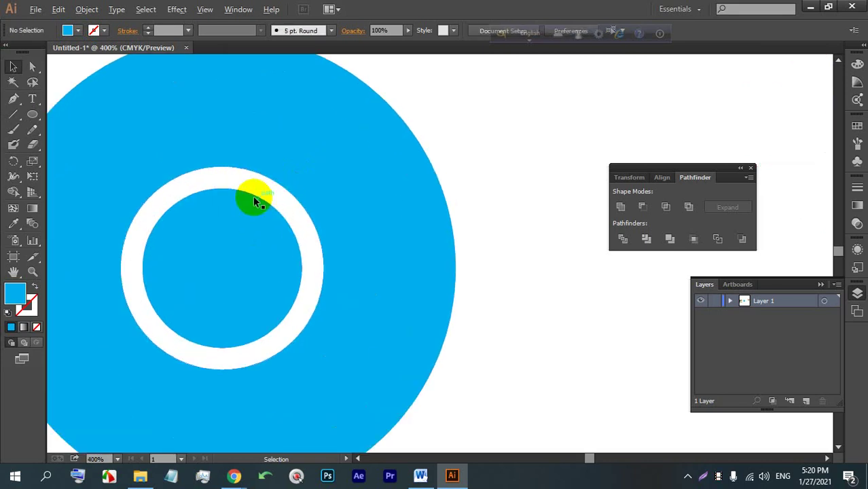
{"action": "left_click", "coordinate": [15, 115]}
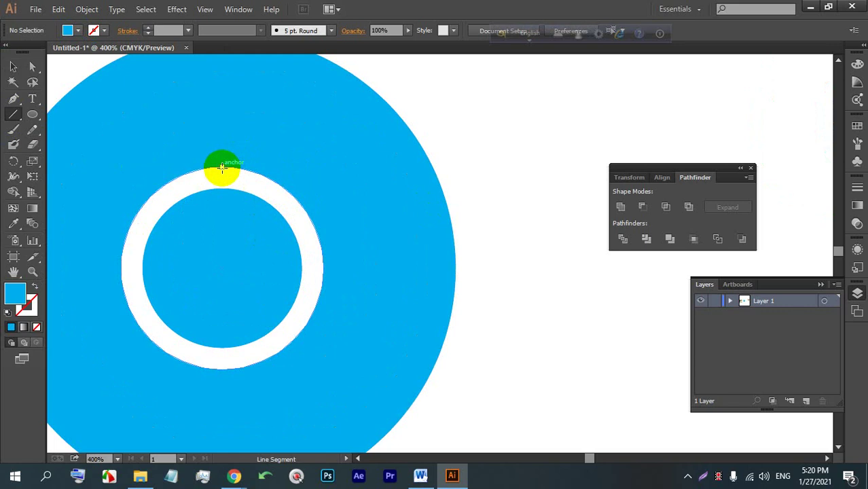
{"action": "left_click_drag", "start_coordinate": [221, 167], "coordinate": [516, 166]}
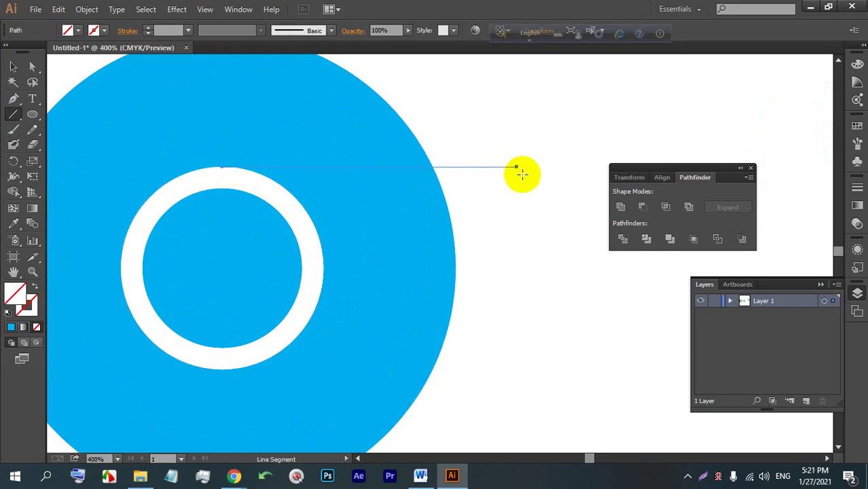
{"action": "left_click", "coordinate": [147, 27]}
{"action": "left_click", "coordinate": [147, 28]}
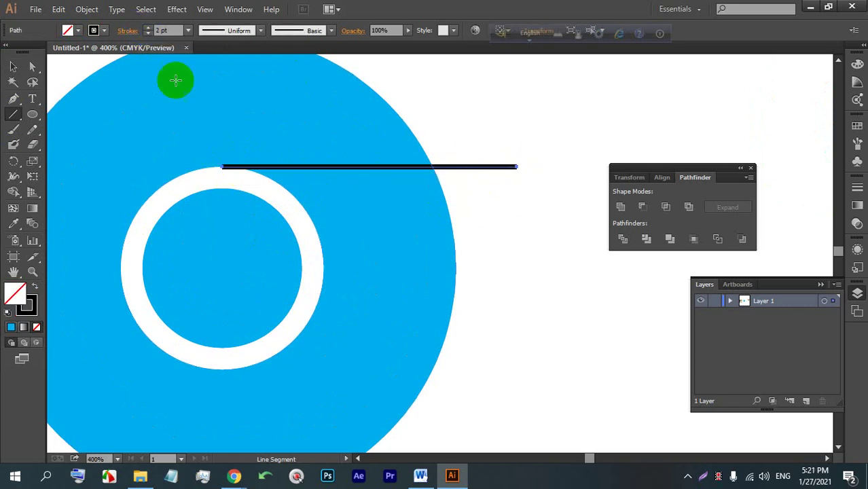
{"action": "left_click", "coordinate": [148, 34]}
{"action": "left_click", "coordinate": [468, 204]}
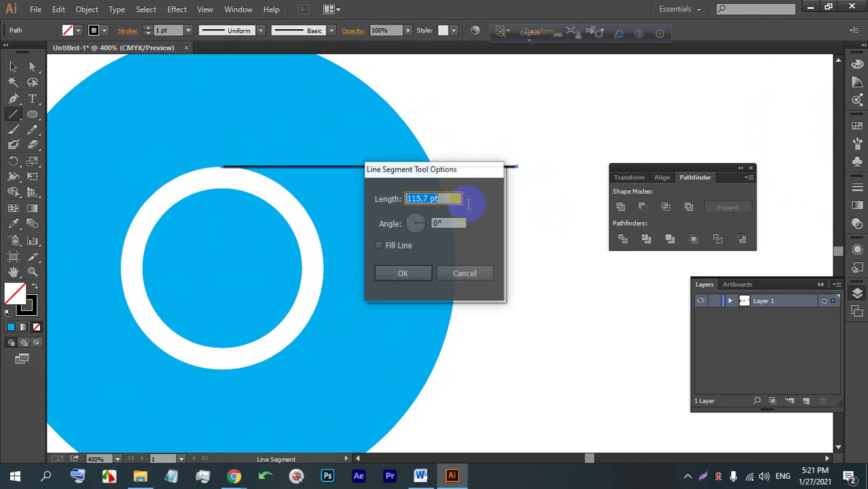
{"action": "left_click", "coordinate": [464, 273]}
{"action": "left_click", "coordinate": [12, 67]}
{"action": "left_click", "coordinate": [538, 114]}
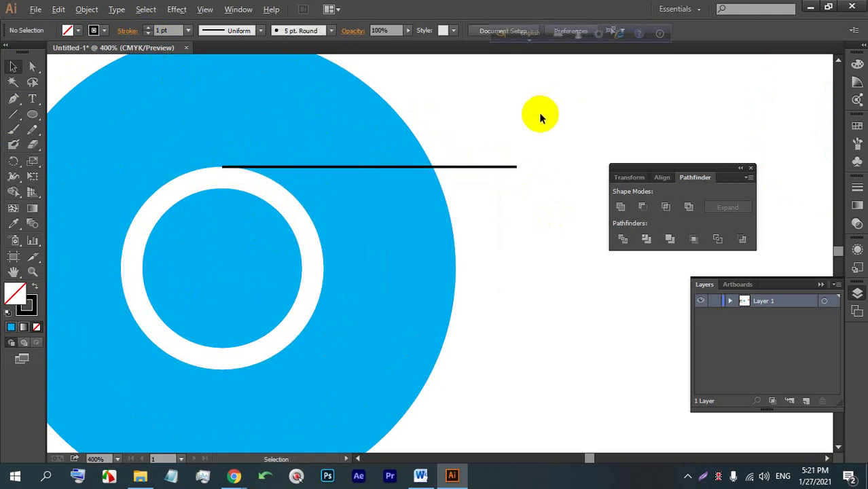
{"action": "scroll", "coordinate": [541, 114], "scroll_direction": "down", "scroll_amount": 2}
{"action": "scroll", "coordinate": [443, 146], "scroll_direction": "up", "scroll_amount": 2}
{"action": "left_click", "coordinate": [488, 133]}
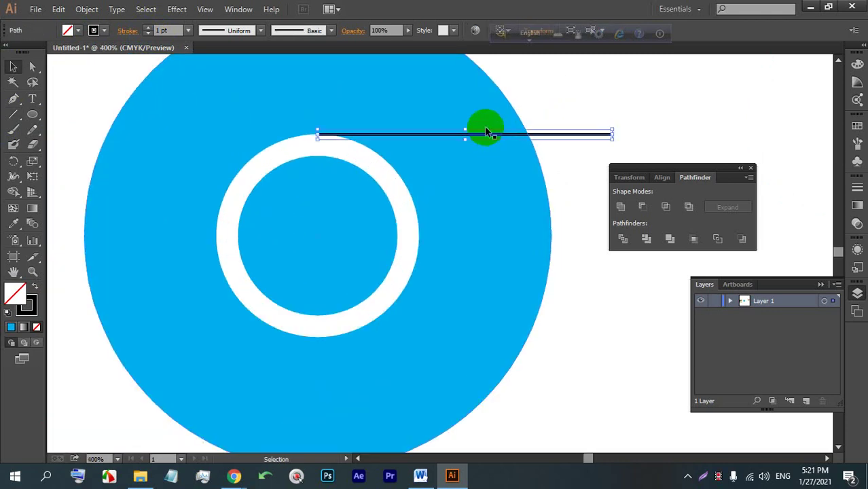
{"action": "left_click", "coordinate": [13, 161]}
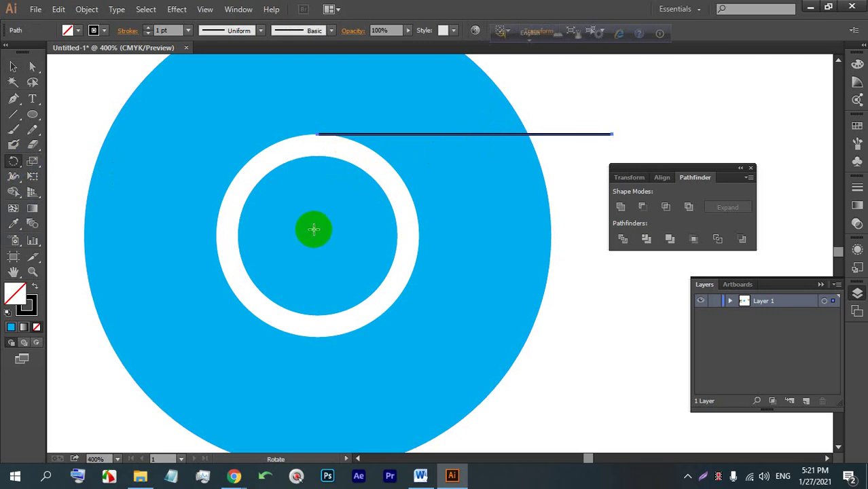
{"action": "left_click", "coordinate": [314, 232], "text": "alt"}
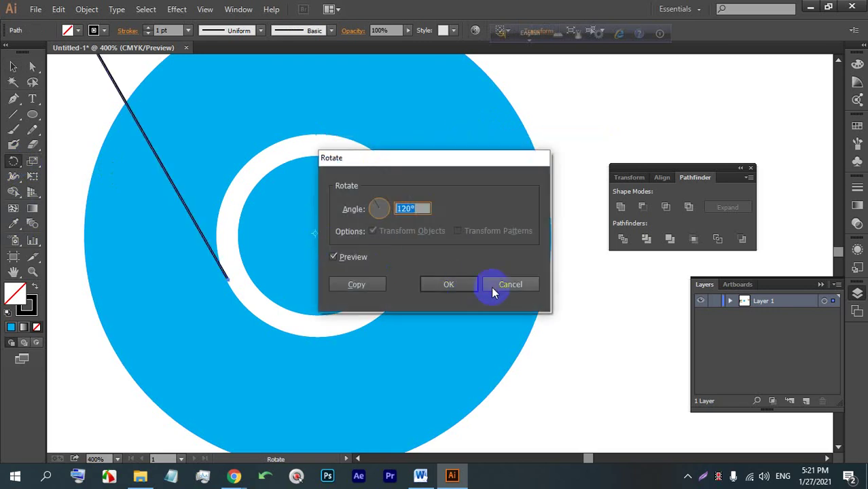
{"action": "left_click", "coordinate": [502, 285]}
Create a copy of the horizontal line rotated 120° about the exact centre of the circles.
{"action": "scroll", "coordinate": [443, 269], "scroll_direction": "up", "scroll_amount": 2}
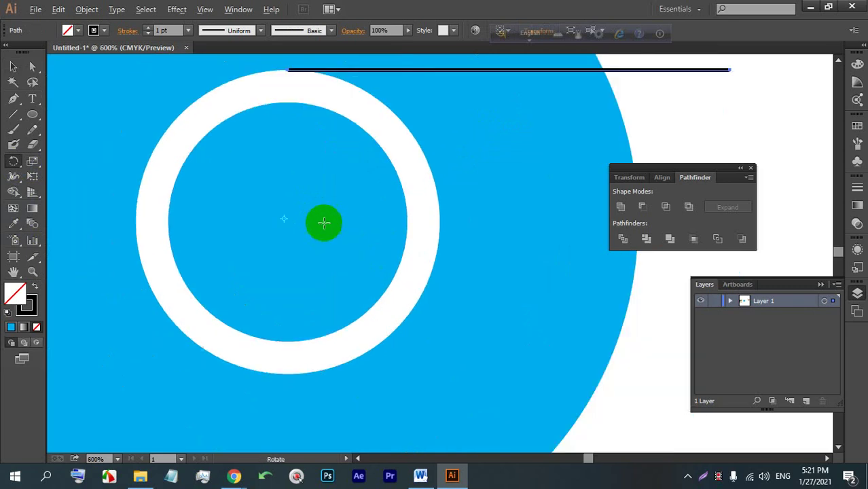
{"action": "left_click", "coordinate": [13, 66]}
{"action": "left_click", "coordinate": [662, 88]}
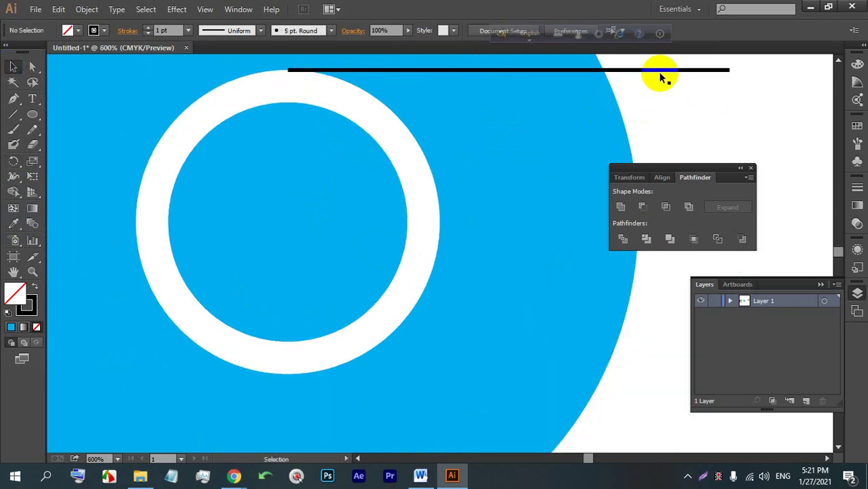
{"action": "left_click", "coordinate": [662, 76]}
{"action": "left_click", "coordinate": [317, 234]}
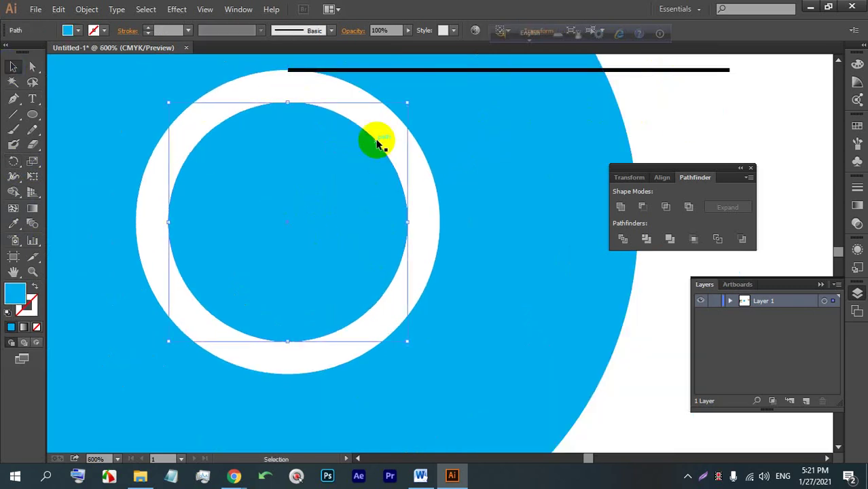
{"action": "left_click", "coordinate": [529, 70]}
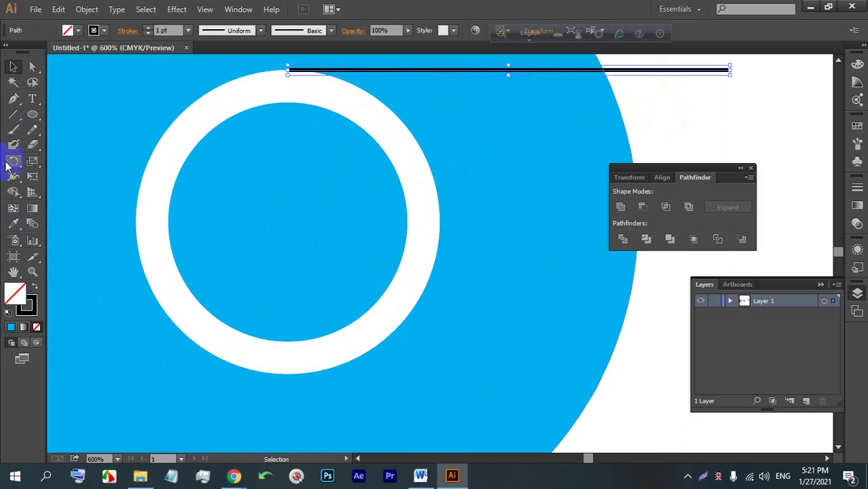
{"action": "left_click", "coordinate": [12, 163]}
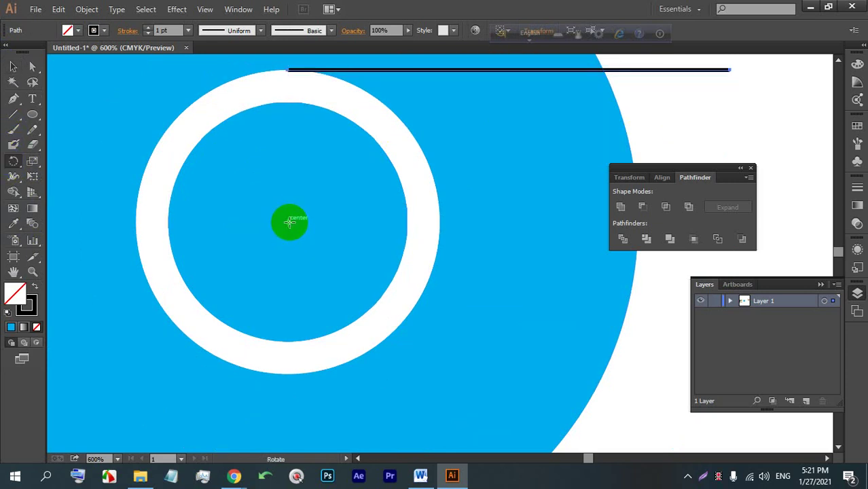
{"action": "left_click", "coordinate": [289, 222], "text": "alt"}
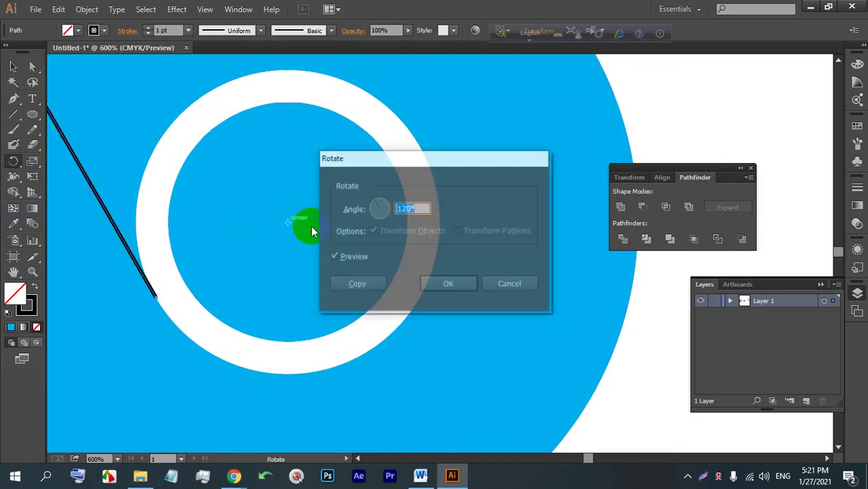
{"action": "left_click", "coordinate": [364, 285]}
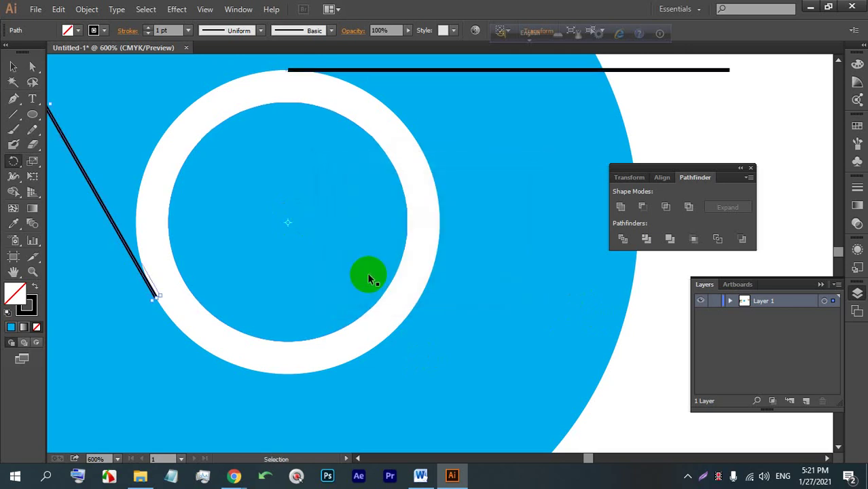
Repeat the rotated copy once more to add a third line around the white ring.
{"action": "key", "text": "ctrl+d"}
{"action": "left_click", "coordinate": [370, 278], "text": "ctrl"}
{"action": "left_click", "coordinate": [15, 68]}
{"action": "key", "text": "ctrl+minus"}
{"action": "key", "text": "ctrl+minus"}
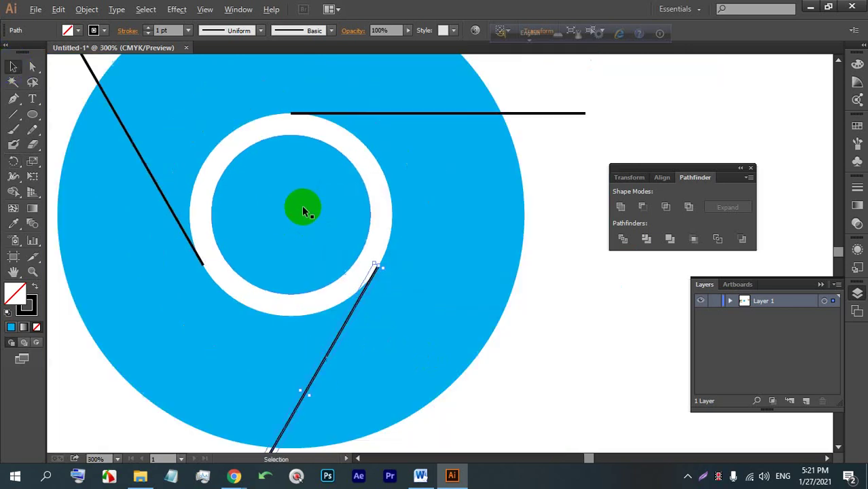
Examine in outline view how the ends of the two rotated lines meet the white circle's edge.
{"action": "left_click_drag", "start_coordinate": [506, 312], "coordinate": [146, 152]}
{"action": "scroll", "coordinate": [231, 254], "scroll_direction": "up", "scroll_amount": 2}
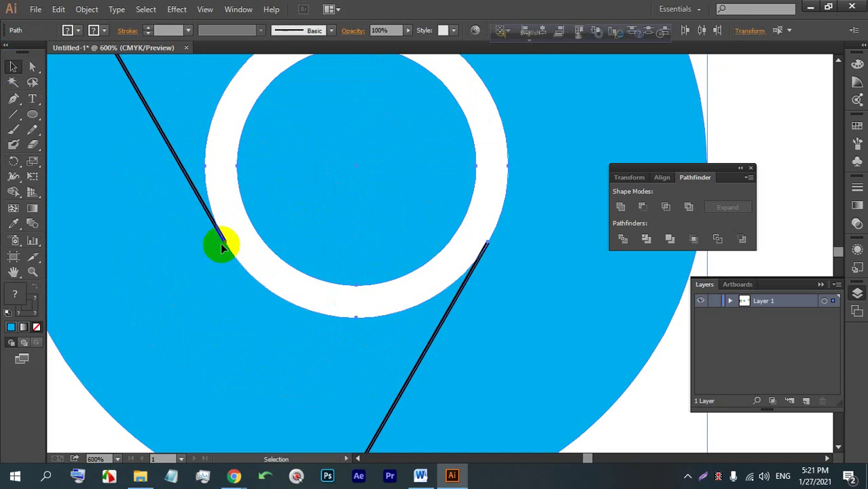
{"action": "key", "text": "ctrl+y"}
{"action": "scroll", "coordinate": [227, 245], "scroll_direction": "up", "scroll_amount": 7}
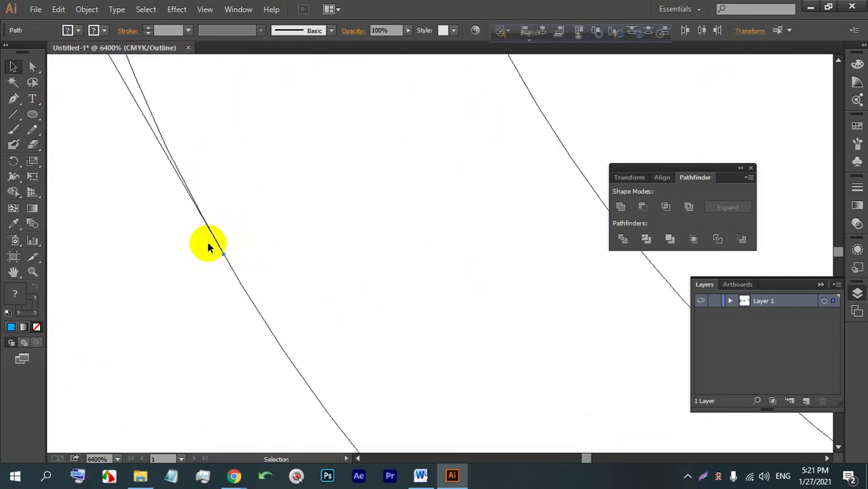
{"action": "scroll", "coordinate": [209, 245], "scroll_direction": "down", "scroll_amount": 5}
{"action": "scroll", "coordinate": [361, 251], "scroll_direction": "up", "scroll_amount": 3}
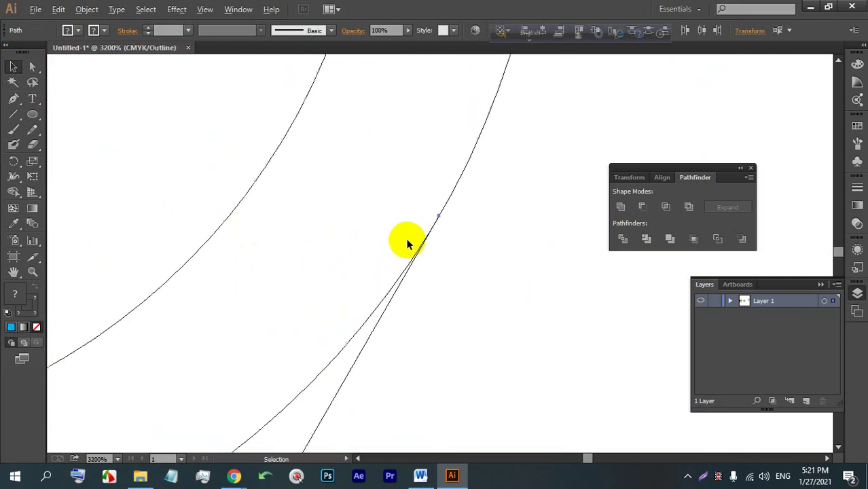
{"action": "scroll", "coordinate": [408, 243], "scroll_direction": "up", "scroll_amount": 2}
{"action": "scroll", "coordinate": [437, 226], "scroll_direction": "down", "scroll_amount": 5}
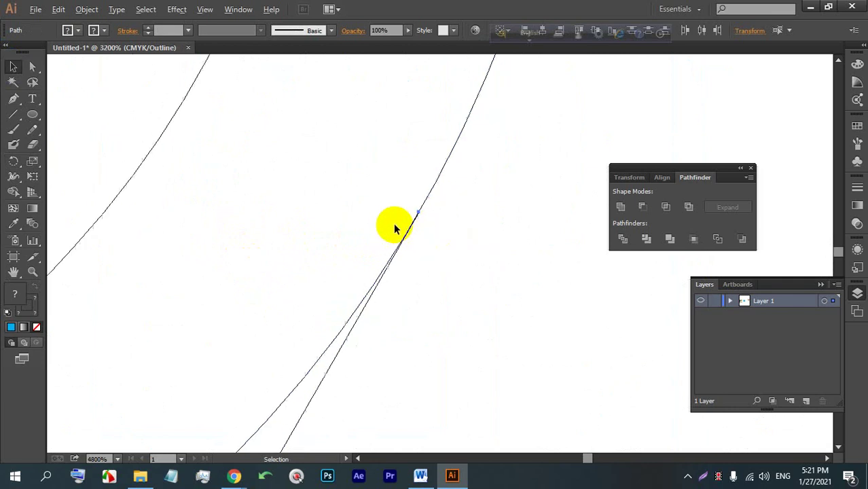
{"action": "key", "text": "a"}
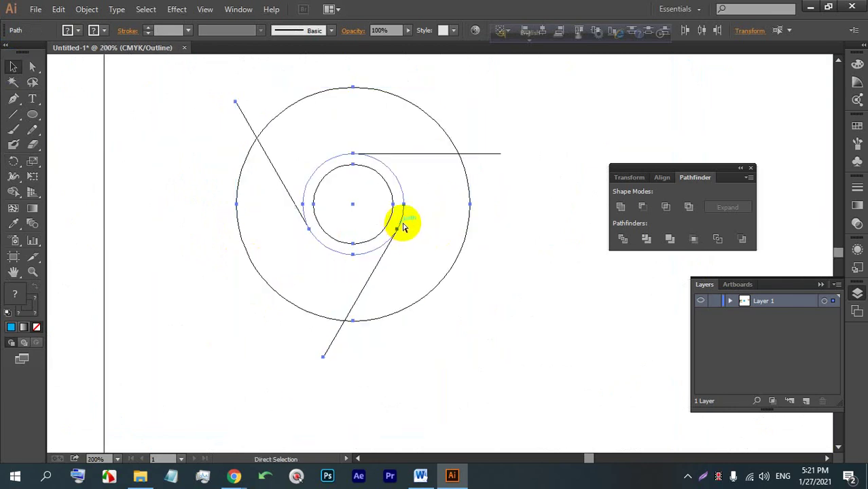
{"action": "key", "text": "ctrl+y"}
{"action": "key", "text": "v"}
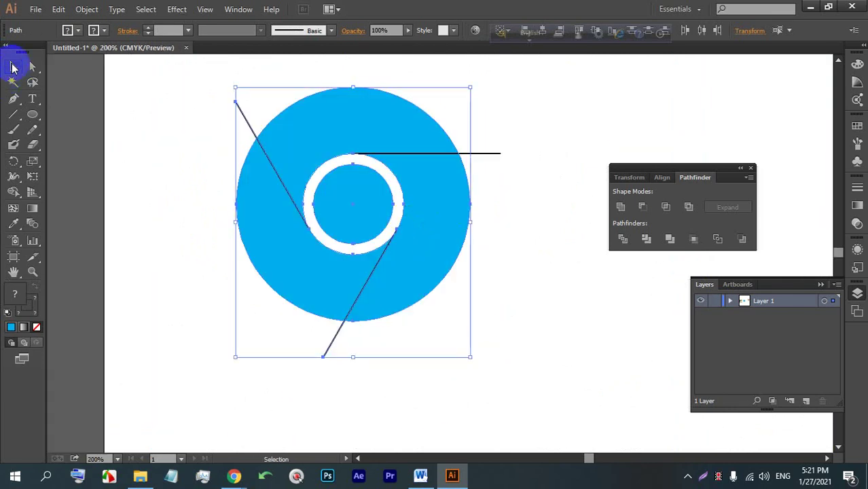
Select all three circles together with the three lines and split them with the Divide pathfinder.
{"action": "left_click", "coordinate": [534, 153]}
{"action": "left_click_drag", "start_coordinate": [498, 276], "coordinate": [222, 128]}
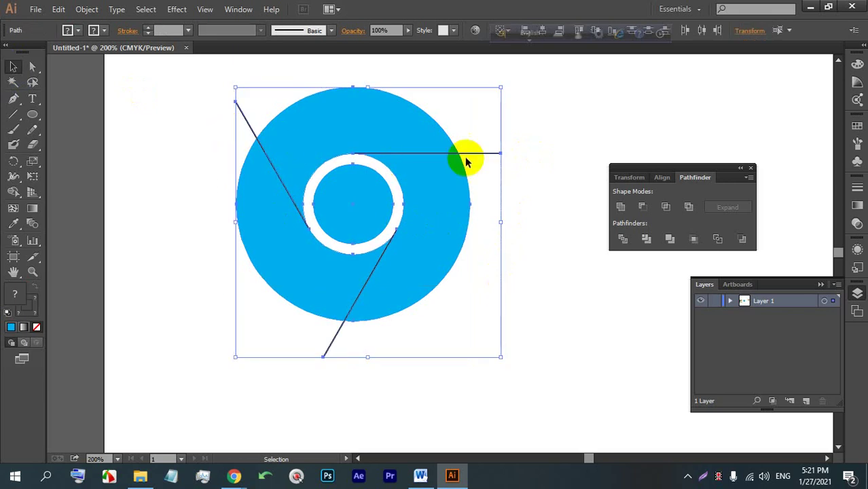
{"action": "left_click", "coordinate": [510, 271]}
{"action": "left_click_drag", "start_coordinate": [510, 271], "coordinate": [257, 138]}
{"action": "scroll", "coordinate": [444, 149], "scroll_direction": "up", "scroll_amount": 1}
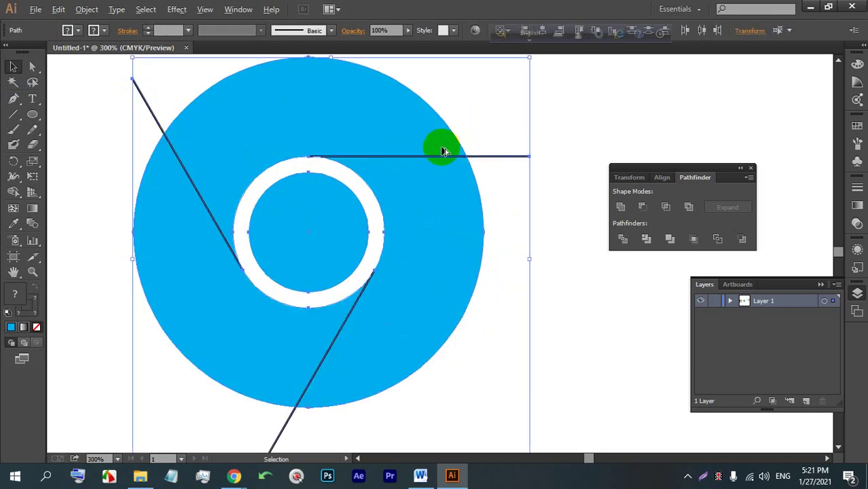
{"action": "left_click", "coordinate": [624, 239]}
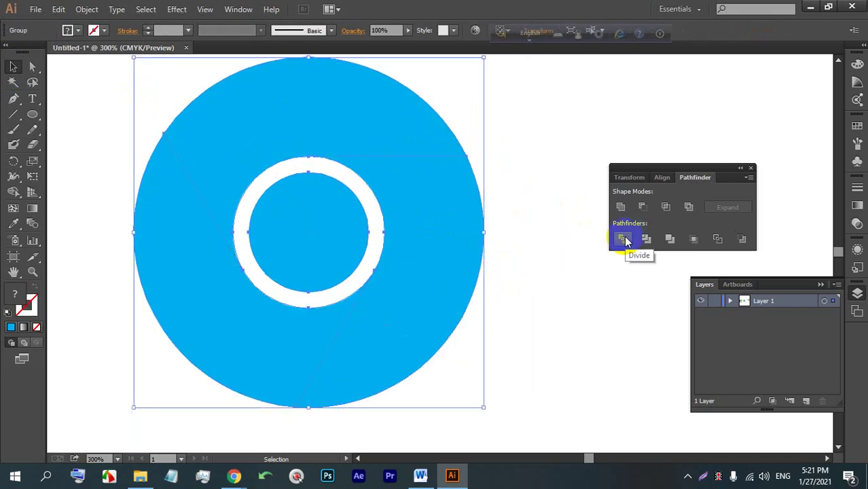
Ungroup the divided artwork and select the outer ring on its own.
{"action": "right_click", "coordinate": [472, 222]}
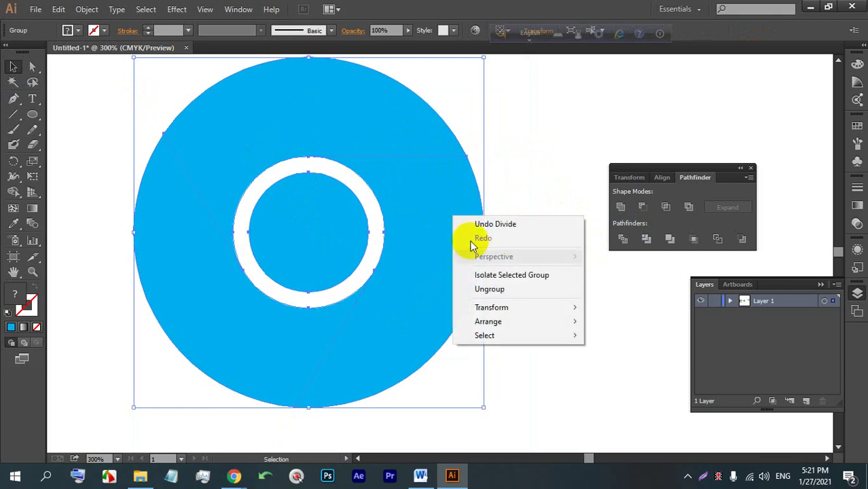
{"action": "left_click", "coordinate": [493, 293]}
{"action": "left_click", "coordinate": [521, 217]}
{"action": "left_click", "coordinate": [420, 222]}
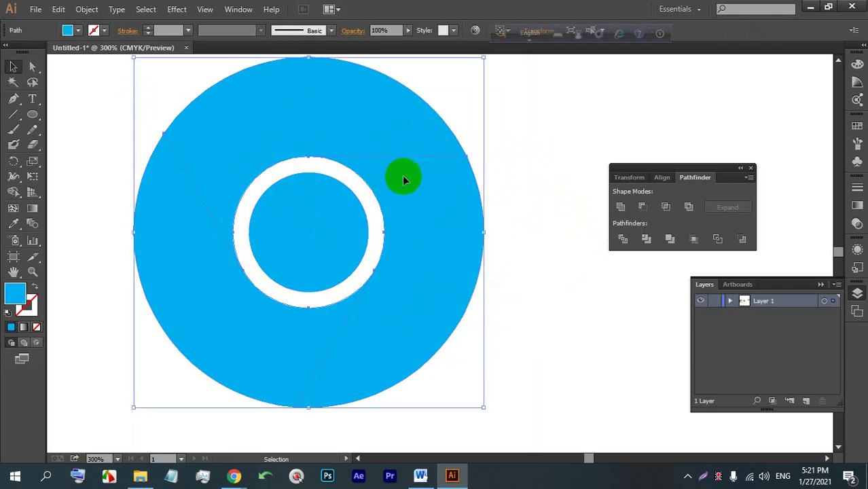
{"action": "left_click", "coordinate": [506, 178]}
{"action": "left_click", "coordinate": [413, 215]}
Try moving the outer ring away from the inner circle to test its separation, and undo the move.
{"action": "scroll", "coordinate": [410, 217], "scroll_direction": "down", "scroll_amount": 2}
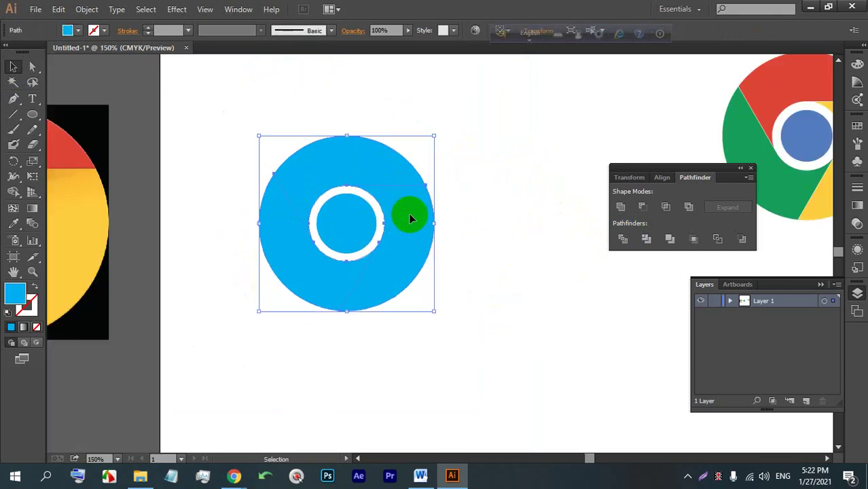
{"action": "scroll", "coordinate": [380, 215], "scroll_direction": "right", "scroll_amount": 3}
{"action": "left_click_drag", "start_coordinate": [295, 233], "coordinate": [477, 207]}
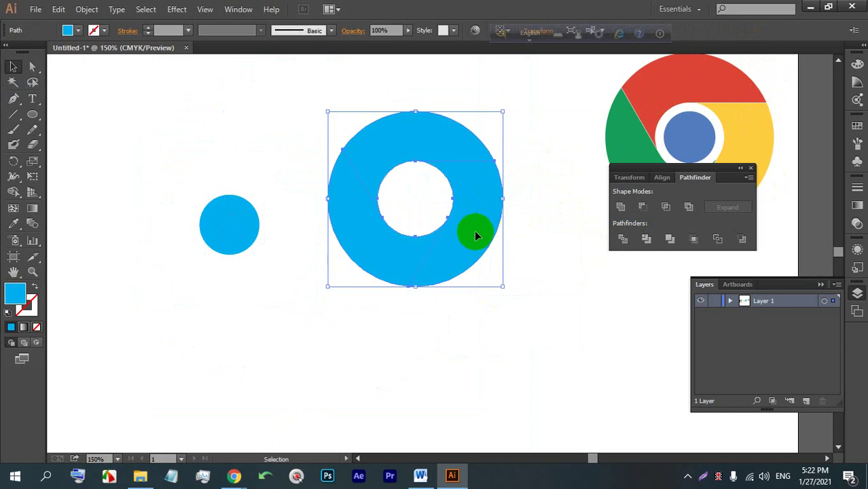
{"action": "key", "text": "ctrl+z"}
{"action": "left_click", "coordinate": [282, 227]}
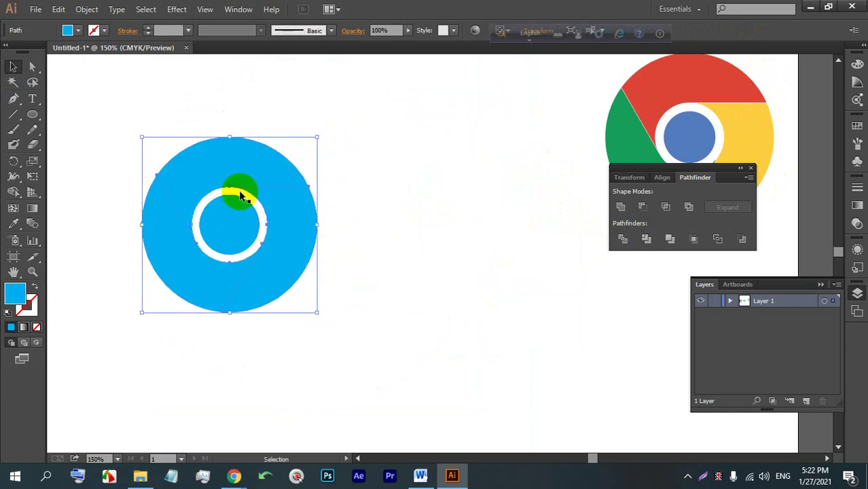
Examine in outline view how the three lines meet the white circle and the outer edge, and return to preview.
{"action": "scroll", "coordinate": [239, 195], "scroll_direction": "up", "scroll_amount": 11}
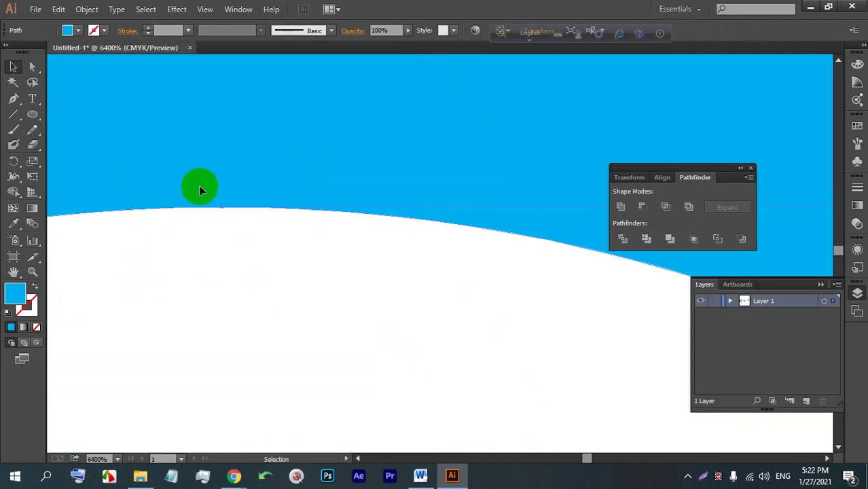
{"action": "key", "text": "ctrl+y"}
{"action": "scroll", "coordinate": [239, 206], "scroll_direction": "up", "scroll_amount": 1}
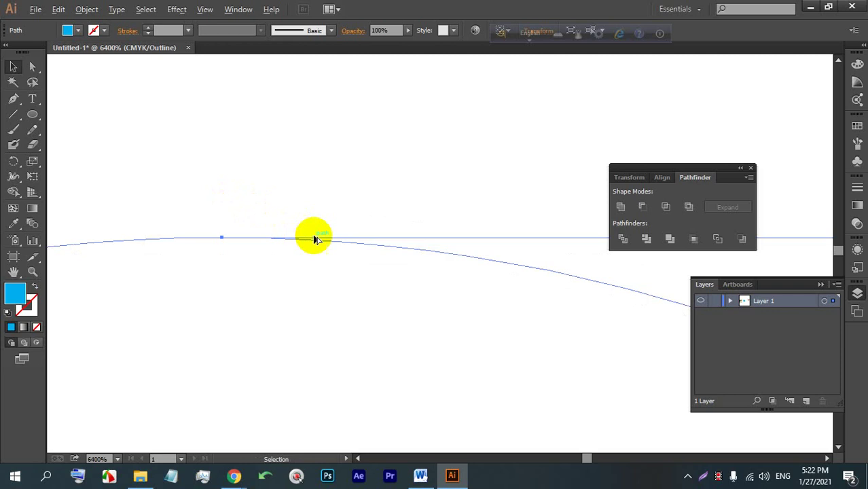
{"action": "scroll", "coordinate": [233, 238], "scroll_direction": "down", "scroll_amount": 5}
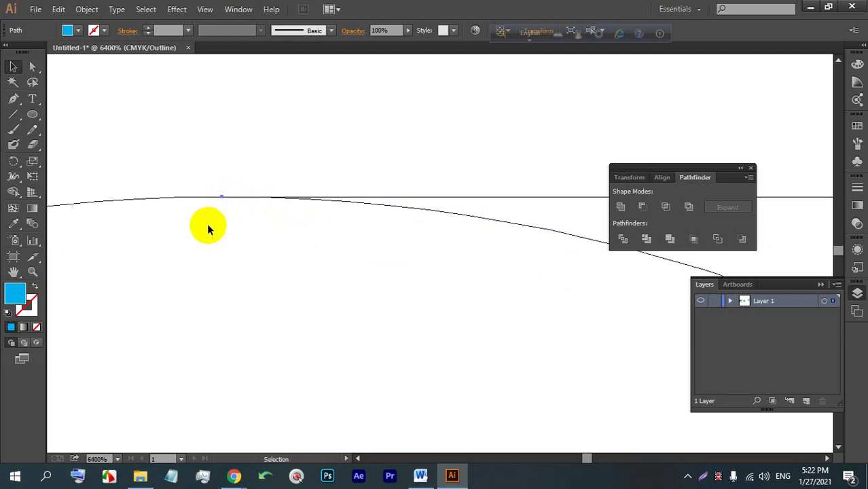
{"action": "scroll", "coordinate": [286, 184], "scroll_direction": "down", "scroll_amount": 3}
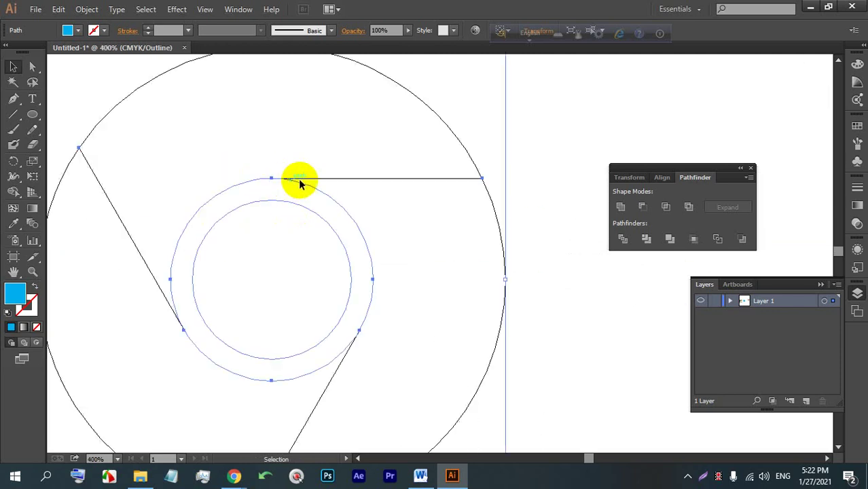
{"action": "left_click", "coordinate": [438, 121]}
{"action": "scroll", "coordinate": [462, 173], "scroll_direction": "down", "scroll_amount": 2}
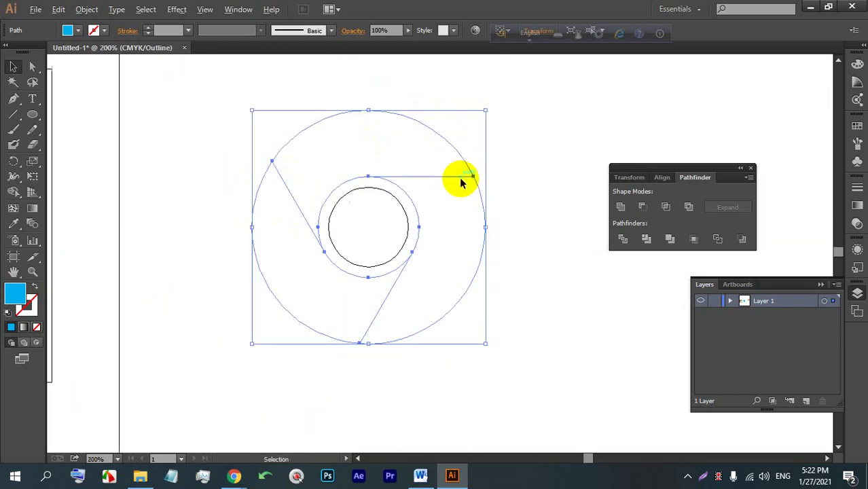
{"action": "scroll", "coordinate": [400, 238], "scroll_direction": "up", "scroll_amount": 2}
{"action": "scroll", "coordinate": [319, 258], "scroll_direction": "down", "scroll_amount": 3}
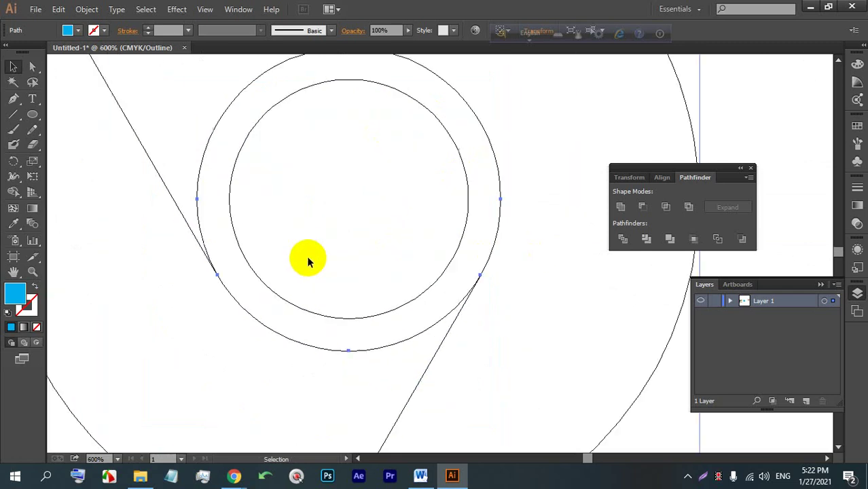
{"action": "left_click_drag", "start_coordinate": [531, 326], "coordinate": [214, 144]}
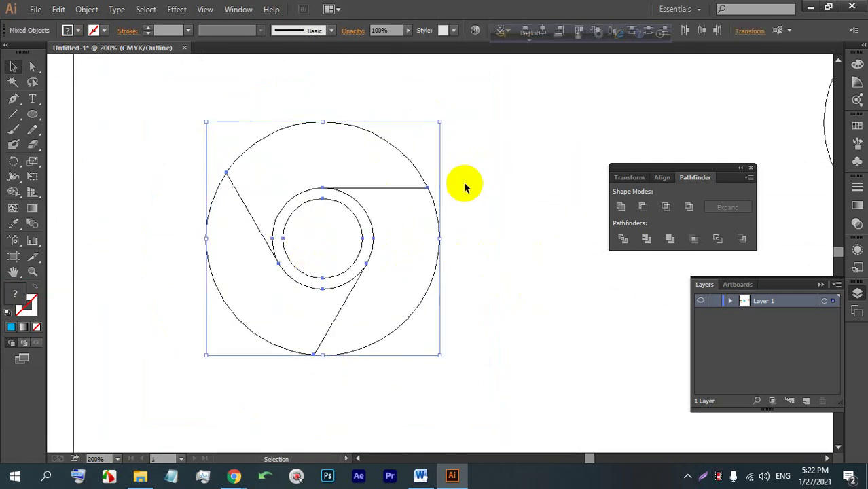
{"action": "left_click", "coordinate": [471, 181]}
{"action": "key", "text": "ctrl+y"}
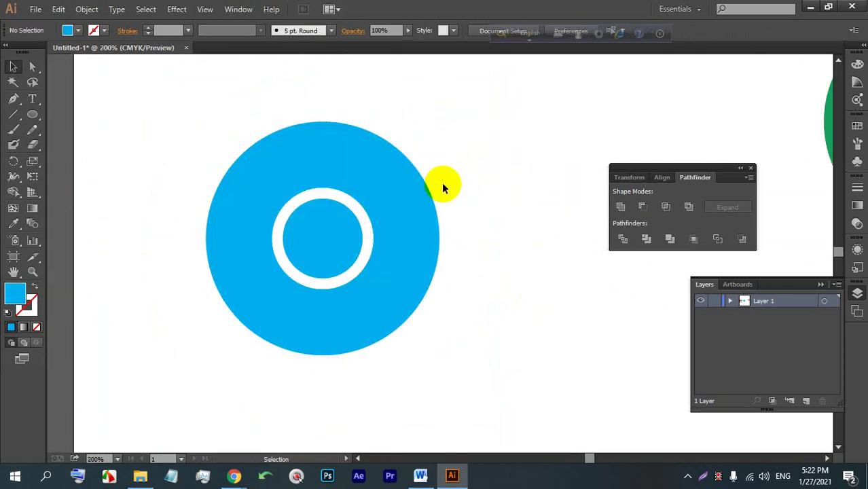
{"action": "left_click_drag", "start_coordinate": [499, 288], "coordinate": [261, 149]}
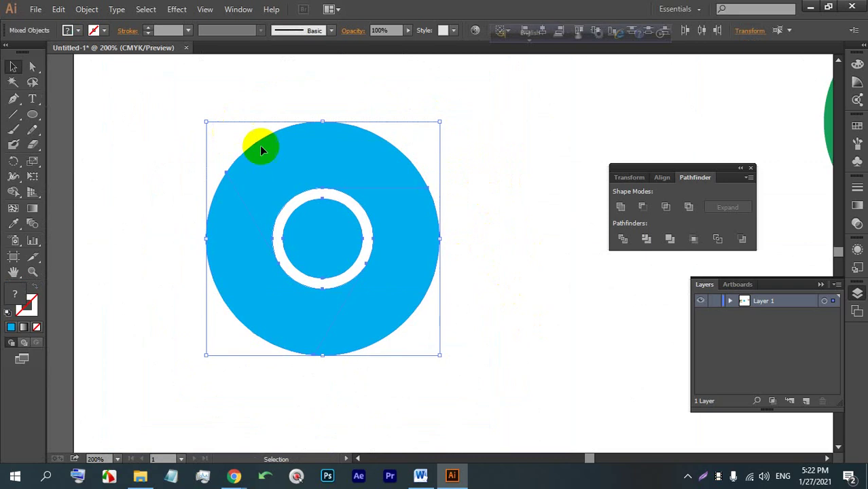
{"action": "left_click", "coordinate": [82, 10]}
{"action": "left_click", "coordinate": [131, 145]}
{"action": "right_click", "coordinate": [403, 160]}
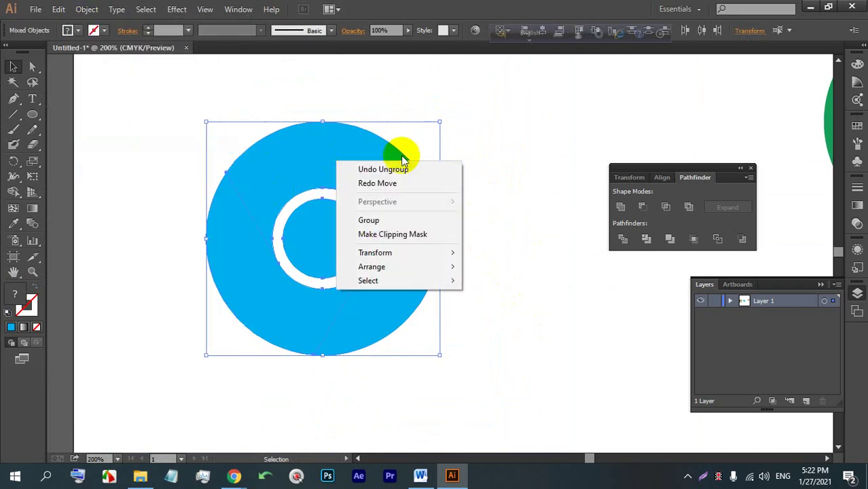
{"action": "left_click", "coordinate": [265, 135]}
{"action": "left_click", "coordinate": [467, 335]}
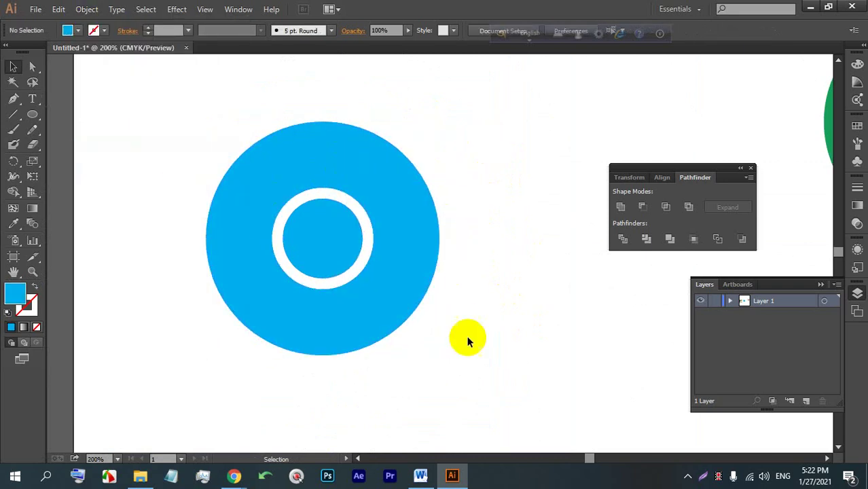
Apply the Divide pathfinder to the whole artwork again, ungroup the result and select the outer ring.
{"action": "left_click_drag", "start_coordinate": [467, 336], "coordinate": [172, 172]}
{"action": "left_click", "coordinate": [641, 209]}
{"action": "left_click", "coordinate": [621, 239]}
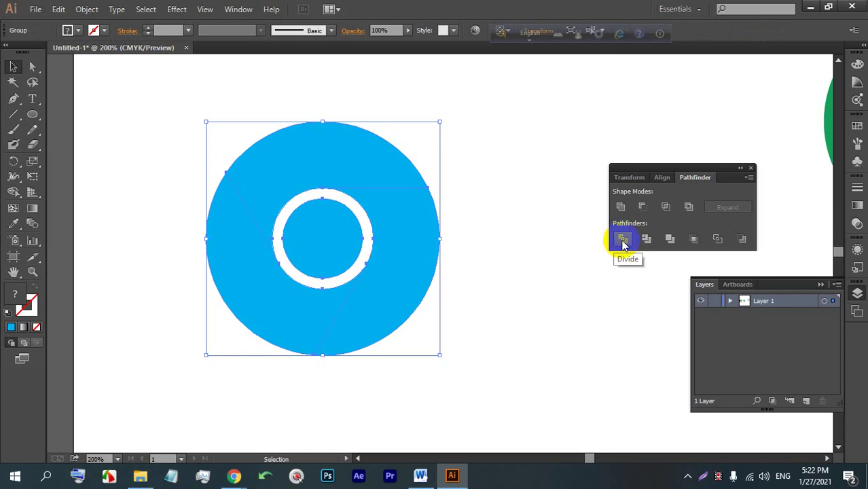
{"action": "right_click", "coordinate": [369, 184]}
{"action": "left_click", "coordinate": [411, 260]}
{"action": "left_click", "coordinate": [474, 215]}
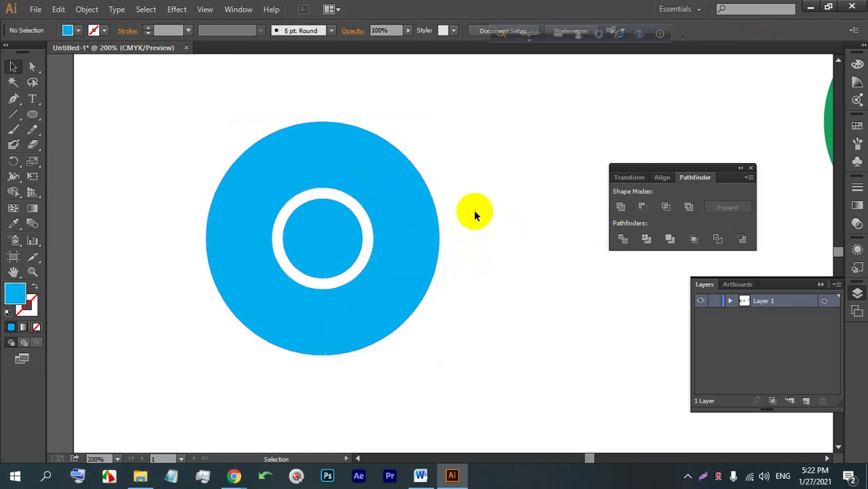
{"action": "left_click", "coordinate": [403, 220]}
Check with the Shape Builder which regions the lines form in the outer ring, and return to the Selection tool.
{"action": "scroll", "coordinate": [424, 250], "scroll_direction": "down", "scroll_amount": 2}
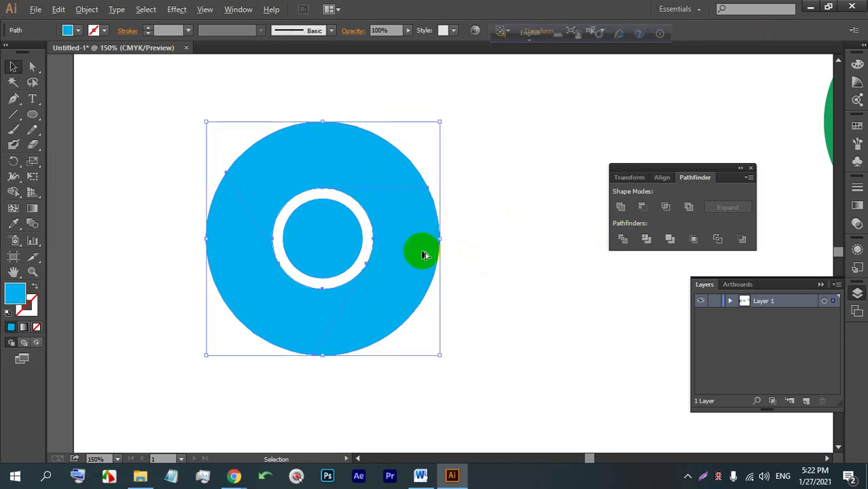
{"action": "scroll", "coordinate": [392, 290], "scroll_direction": "up", "scroll_amount": 1}
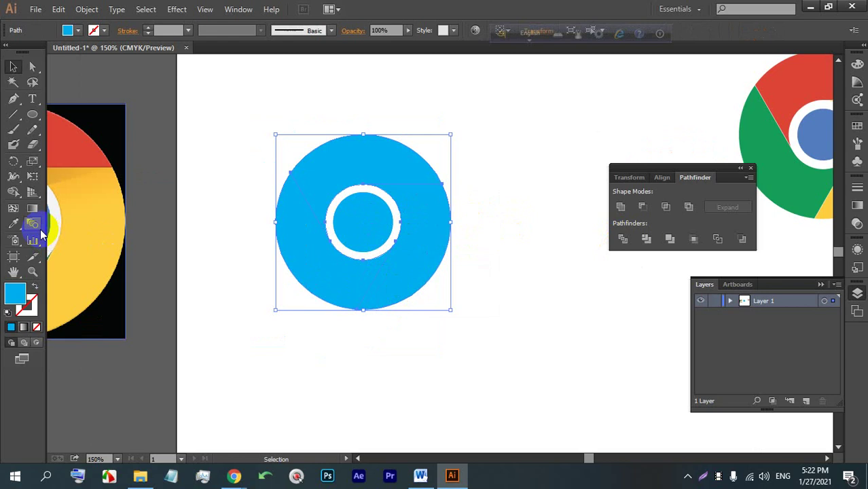
{"action": "left_click", "coordinate": [13, 194]}
{"action": "mouse_move", "coordinate": [326, 214]}
{"action": "left_mouse_down"}
{"action": "mouse_move", "coordinate": [374, 155]}
{"action": "mouse_move", "coordinate": [422, 277]}
{"action": "left_mouse_up"}
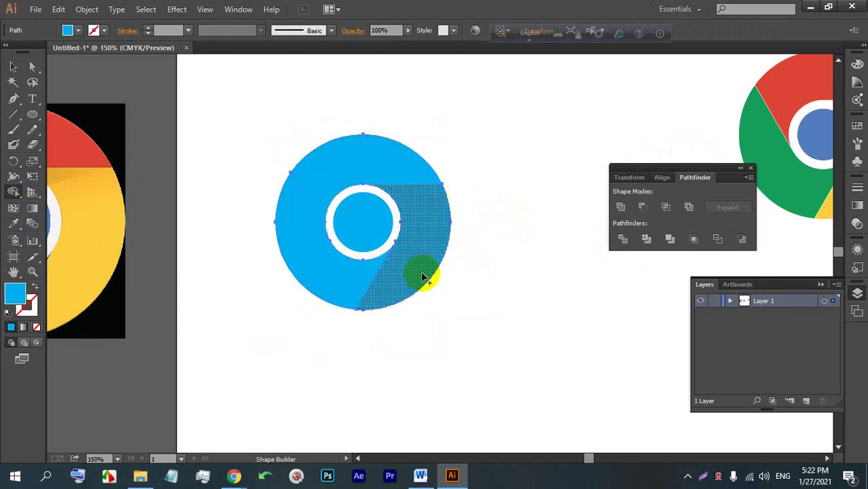
{"action": "left_click", "coordinate": [13, 66]}
{"action": "left_click", "coordinate": [359, 149]}
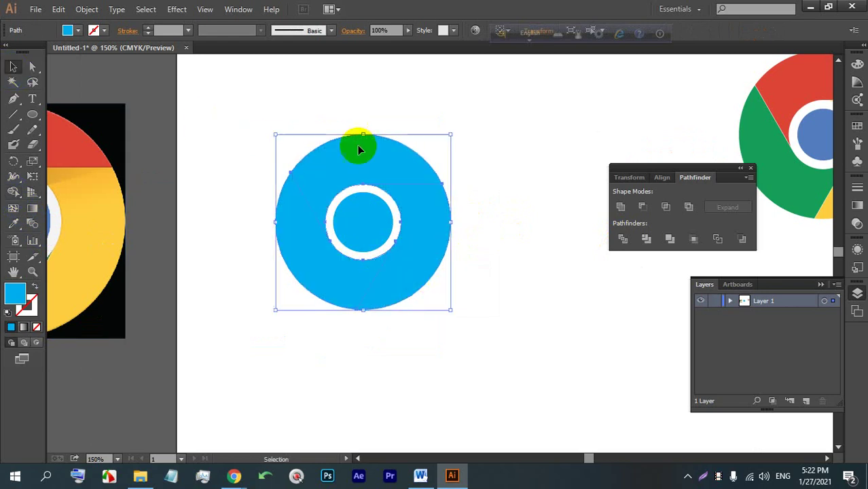
{"action": "left_click", "coordinate": [488, 124]}
{"action": "scroll", "coordinate": [413, 204], "scroll_direction": "up", "scroll_amount": 1}
{"action": "left_click", "coordinate": [467, 263]}
{"action": "left_click_drag", "start_coordinate": [487, 352], "coordinate": [212, 167]}
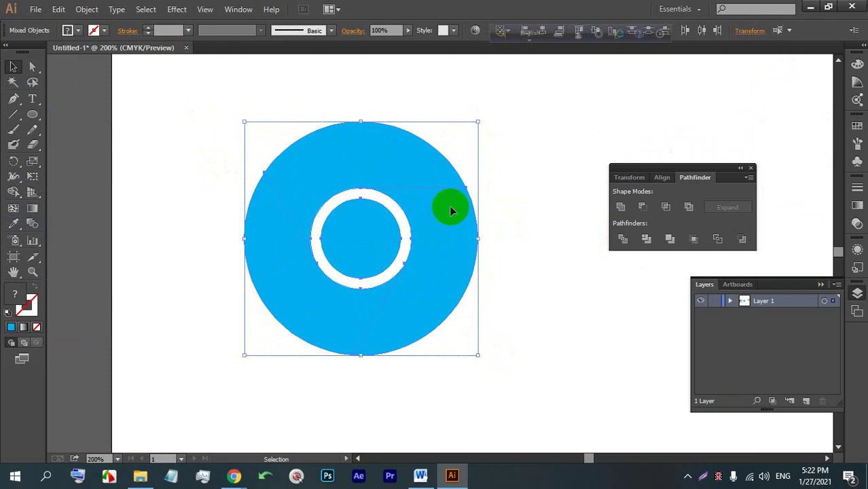
{"action": "left_click", "coordinate": [562, 285]}
{"action": "left_click_drag", "start_coordinate": [494, 333], "coordinate": [45, 122]}
{"action": "left_click", "coordinate": [559, 289]}
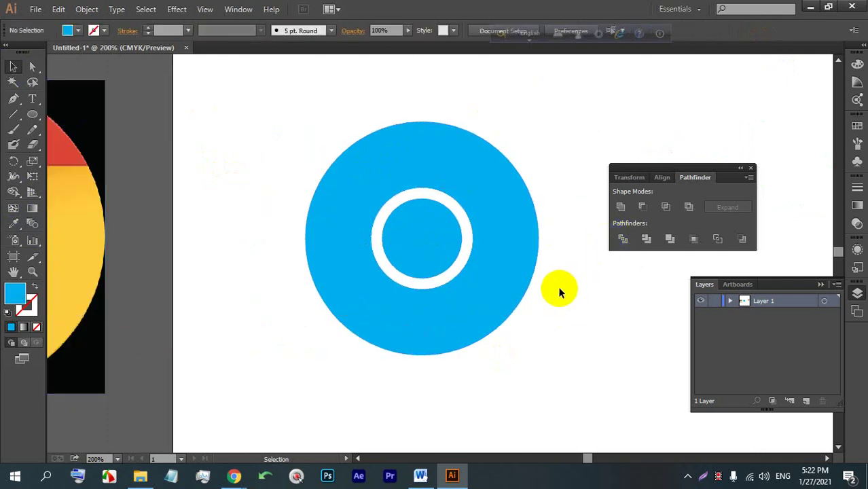
Repeat the Divide pathfinder on all the selected shapes and ungroup them to test whether the ring's segments separate.
{"action": "left_click_drag", "start_coordinate": [542, 336], "coordinate": [224, 168]}
{"action": "left_click", "coordinate": [622, 239]}
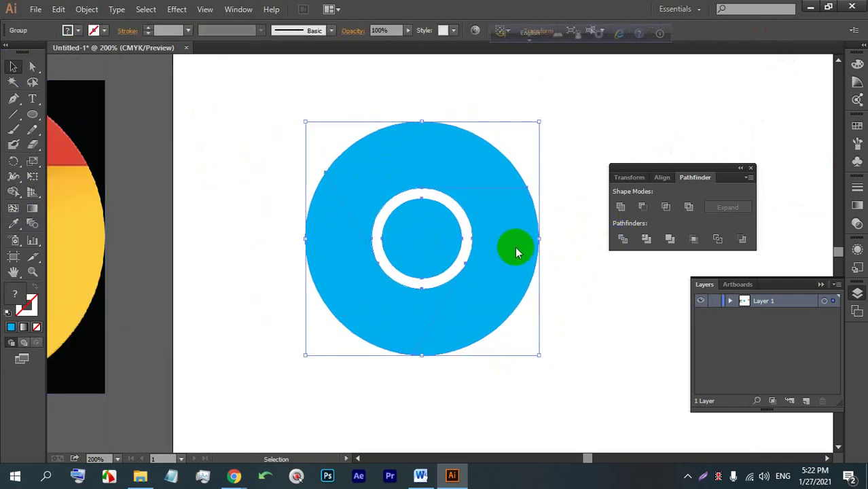
{"action": "right_click", "coordinate": [515, 247]}
{"action": "left_click", "coordinate": [553, 320]}
{"action": "left_click", "coordinate": [555, 247]}
{"action": "left_click", "coordinate": [497, 237]}
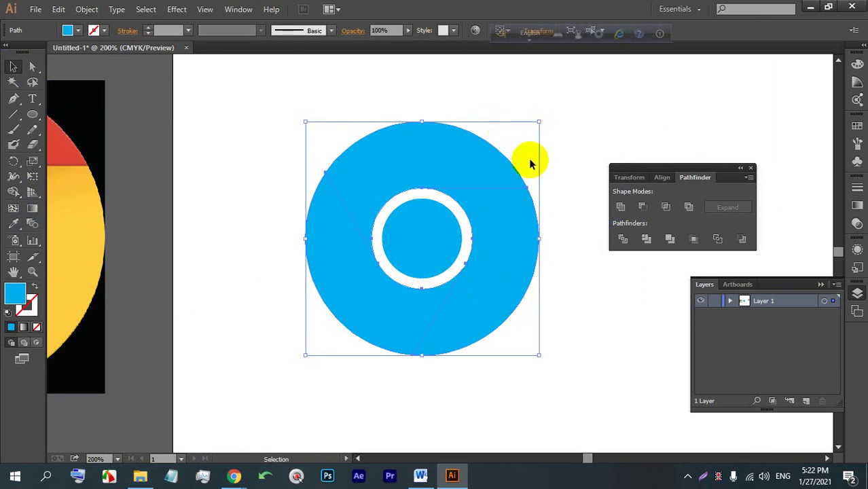
{"action": "left_click", "coordinate": [550, 259]}
Select the whole artwork and try merging the ring's segments with the Shape Builder.
{"action": "left_click_drag", "start_coordinate": [392, 274], "coordinate": [283, 126]}
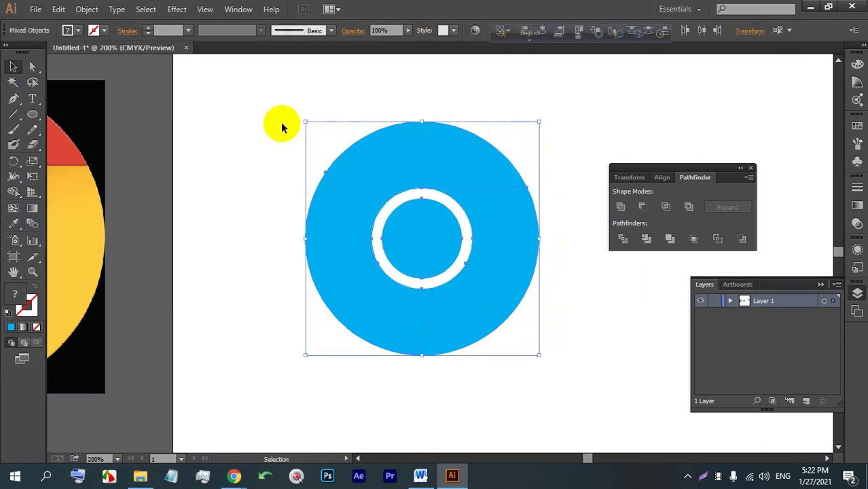
{"action": "left_click", "coordinate": [11, 193]}
{"action": "mouse_move", "coordinate": [368, 184]}
{"action": "left_mouse_down"}
{"action": "mouse_move", "coordinate": [403, 167]}
{"action": "mouse_move", "coordinate": [459, 159]}
{"action": "left_mouse_up"}
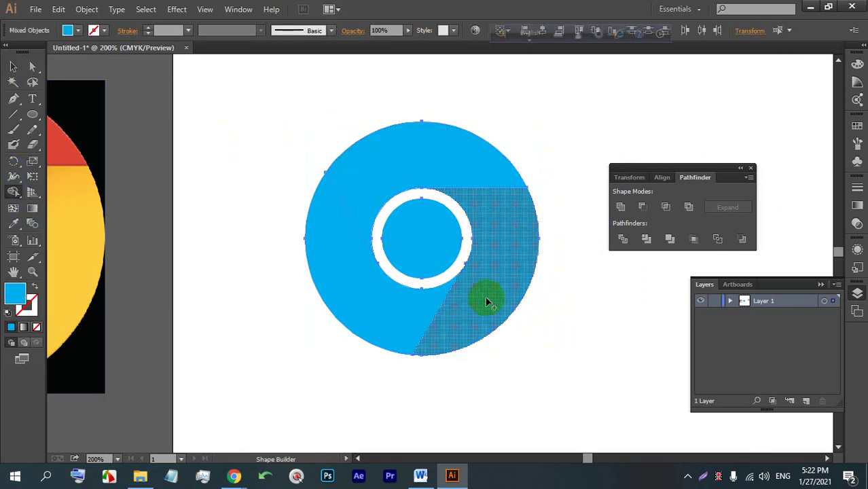
{"action": "mouse_move", "coordinate": [484, 297]}
{"action": "left_mouse_down"}
{"action": "mouse_move", "coordinate": [340, 316]}
{"action": "mouse_move", "coordinate": [307, 226]}
{"action": "left_mouse_up"}
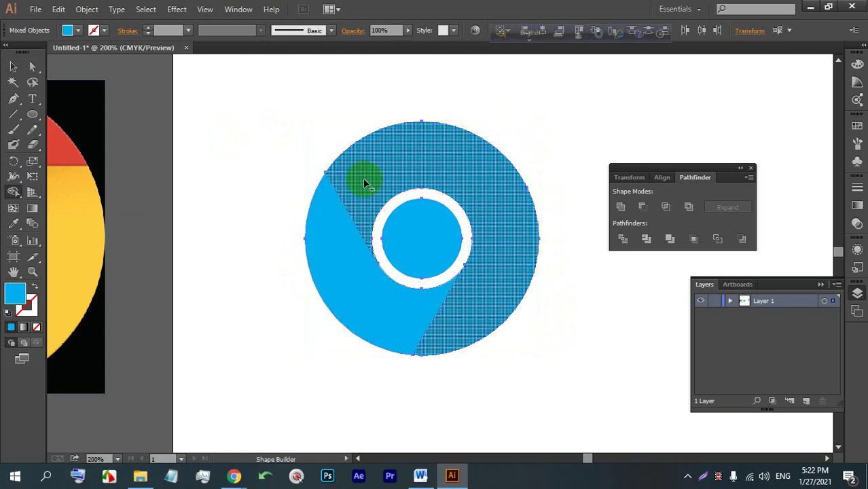
Try erasing the ring's upper segment with the Shape Builder, and undo the removal.
{"action": "scroll", "coordinate": [478, 199], "scroll_direction": "up", "scroll_amount": 1}
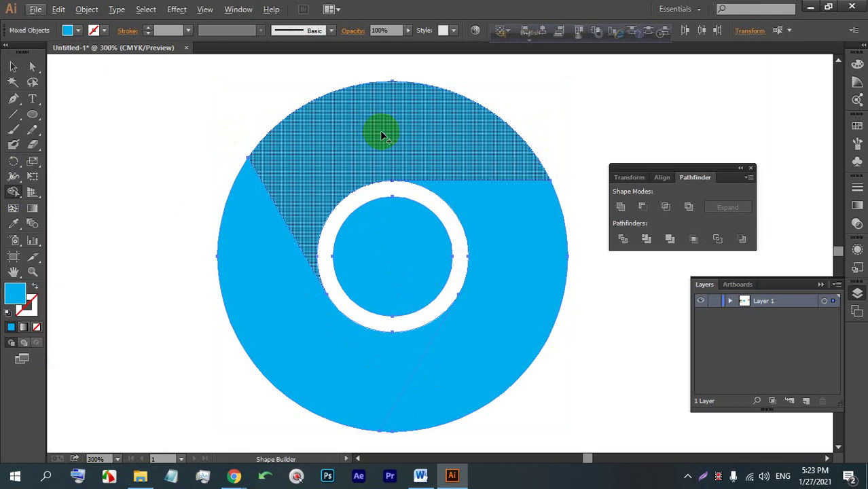
{"action": "left_click", "coordinate": [383, 133], "text": "alt"}
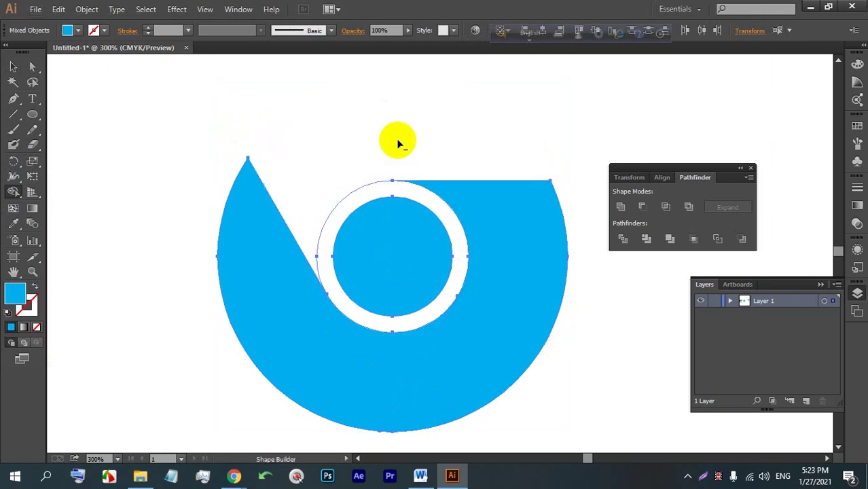
{"action": "key", "text": "ctrl+z"}
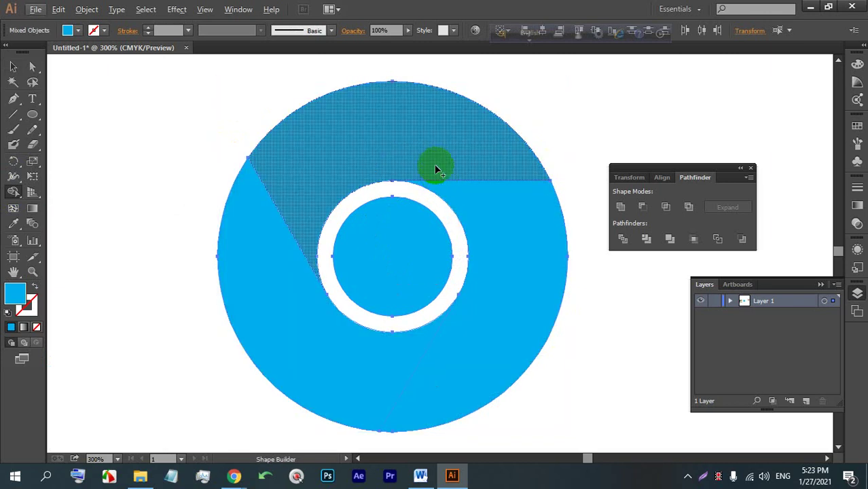
Apply the Shape Builder to the ring's lower-left segment and return to the Selection tool.
{"action": "left_click", "coordinate": [379, 336]}
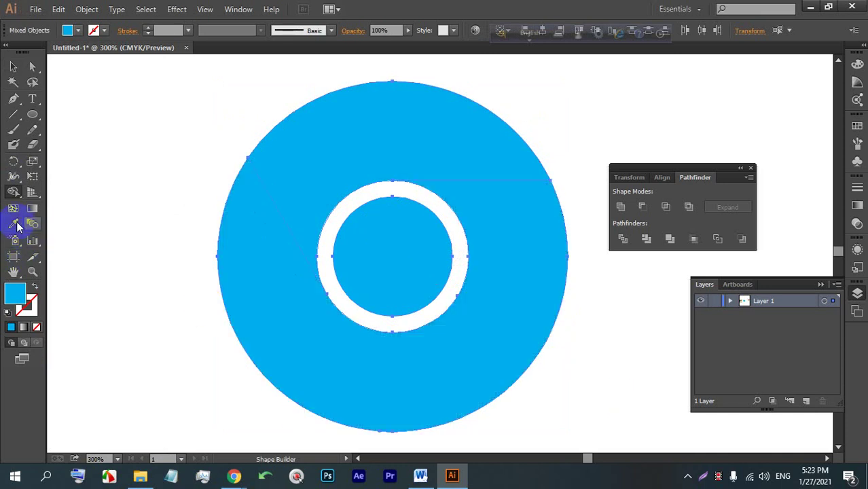
{"action": "left_click", "coordinate": [12, 66]}
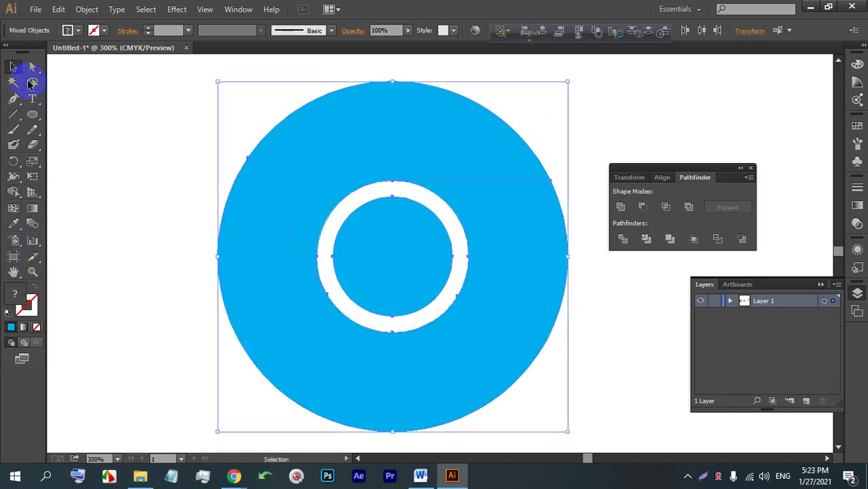
{"action": "left_click", "coordinate": [153, 145]}
{"action": "left_click", "coordinate": [435, 254]}
{"action": "left_click_drag", "start_coordinate": [565, 149], "coordinate": [464, 132]}
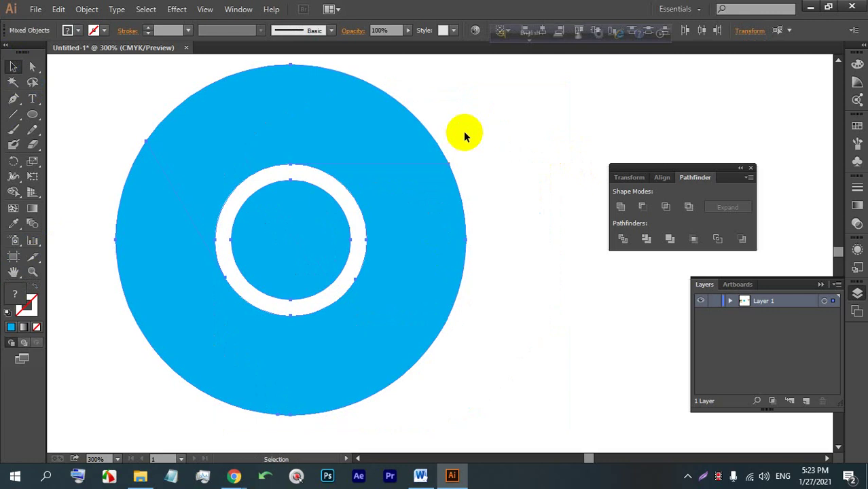
Undo the ring edits, the Divide and the rotated line copies, back to the single horizontal line.
{"action": "left_click", "coordinate": [548, 260]}
{"action": "left_click", "coordinate": [362, 345]}
{"action": "key", "text": "ctrl+z"}
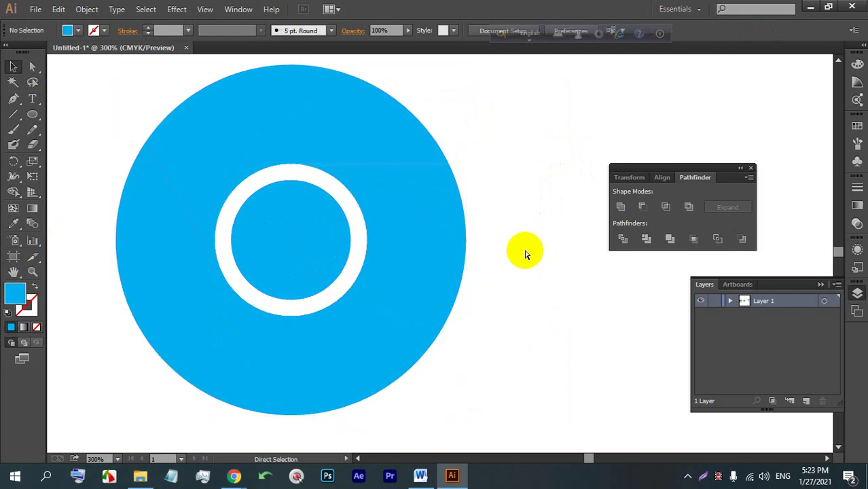
{"action": "key", "text": "ctrl+z"}
{"action": "key", "text": "ctrl+z"}
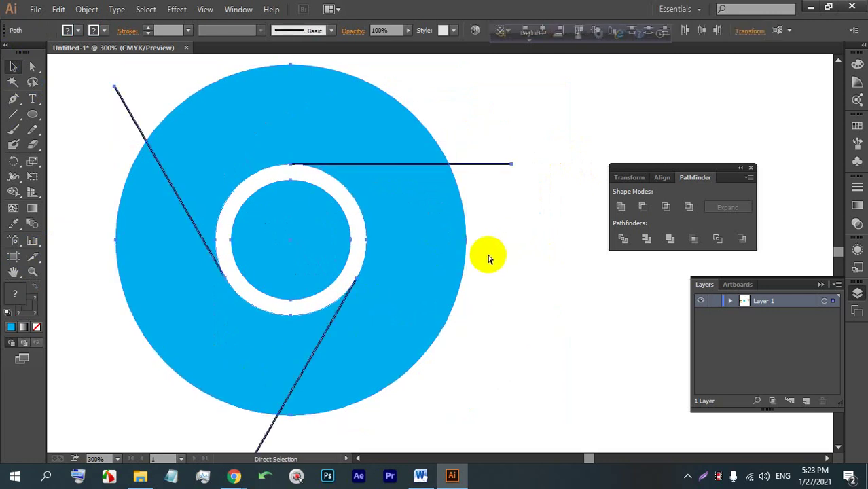
{"action": "key", "text": "ctrl+z"}
{"action": "scroll", "coordinate": [479, 272], "scroll_direction": "down", "scroll_amount": 2}
{"action": "left_click_drag", "start_coordinate": [467, 272], "coordinate": [414, 252]}
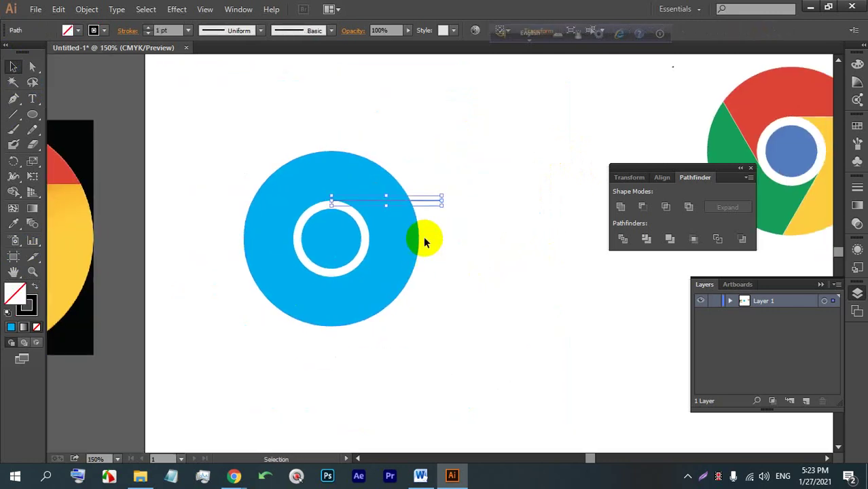
Select the horizontal line tangent to the white ring and reduce its stroke to 0 pt.
{"action": "scroll", "coordinate": [411, 214], "scroll_direction": "up", "scroll_amount": 2}
{"action": "scroll", "coordinate": [204, 195], "scroll_direction": "up", "scroll_amount": 1}
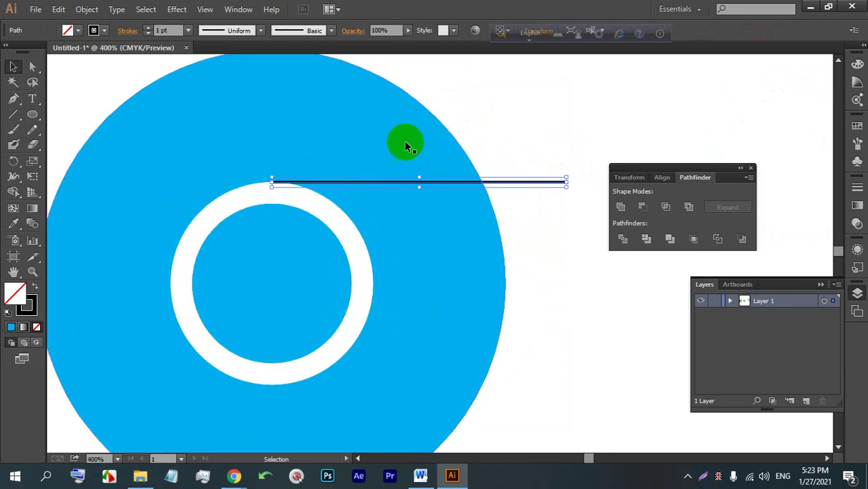
{"action": "scroll", "coordinate": [404, 144], "scroll_direction": "down", "scroll_amount": 2}
{"action": "left_click", "coordinate": [567, 163]}
{"action": "left_click", "coordinate": [514, 121]}
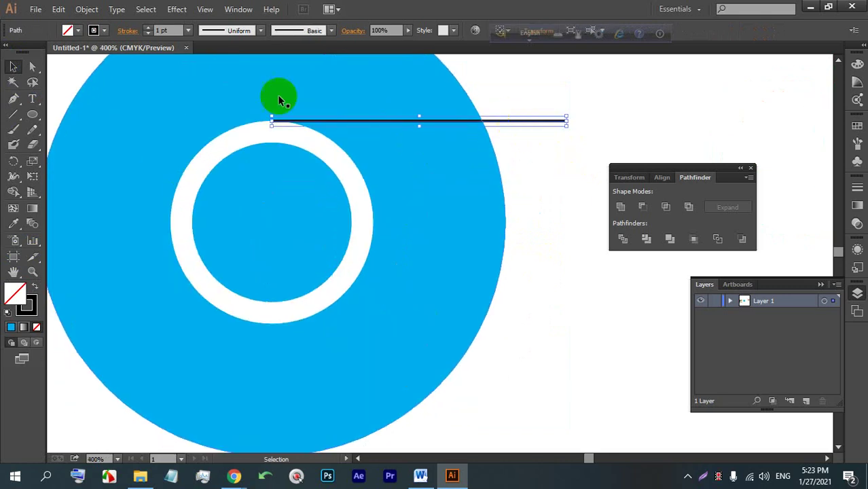
{"action": "left_click", "coordinate": [147, 33]}
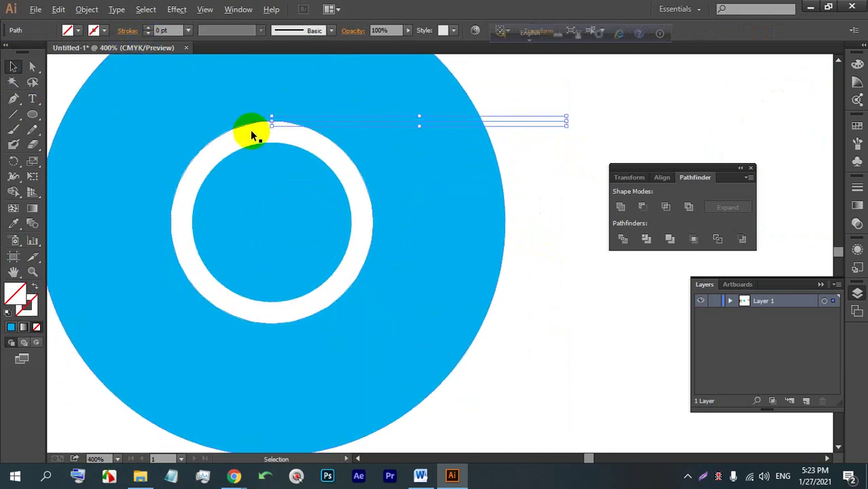
Rotate copies of the line by 120° about the circles' centre to make three evenly spaced lines.
{"action": "scroll", "coordinate": [252, 133], "scroll_direction": "up", "scroll_amount": 1}
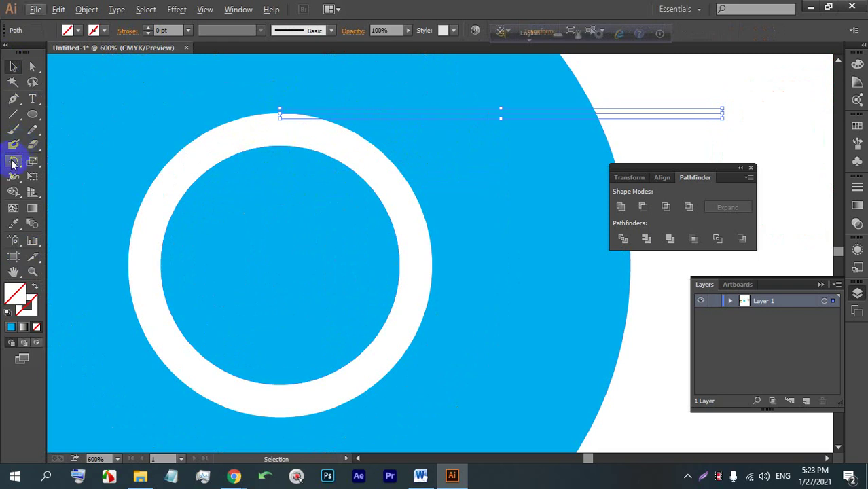
{"action": "left_click", "coordinate": [14, 162]}
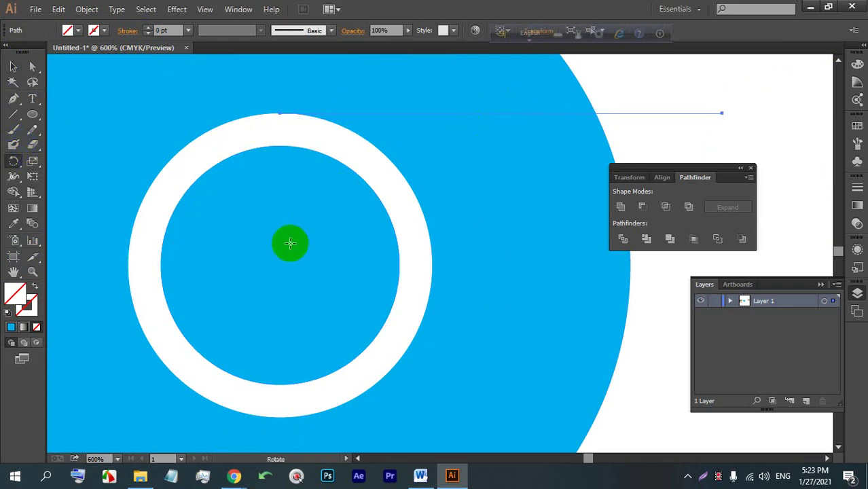
{"action": "left_click", "coordinate": [281, 262], "text": "alt"}
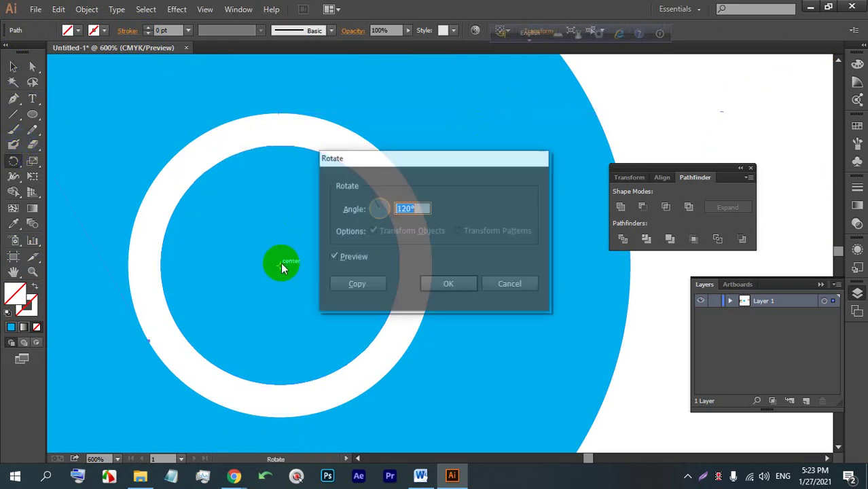
{"action": "left_click", "coordinate": [358, 284]}
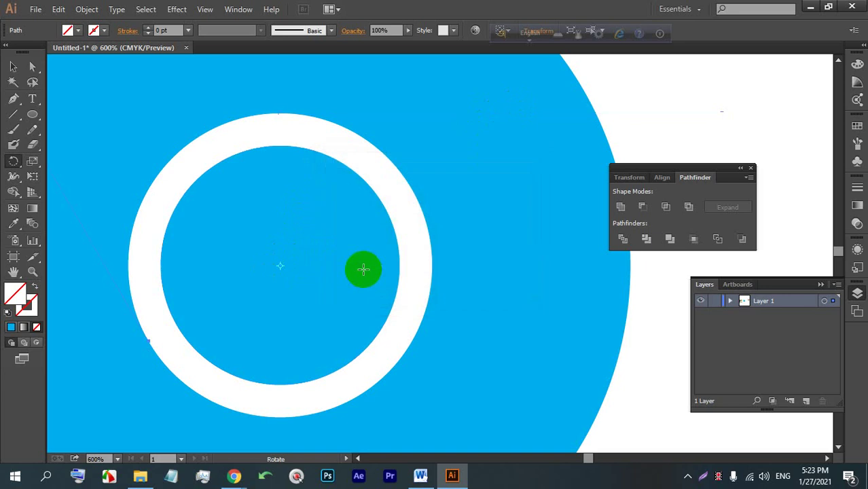
{"action": "left_click", "coordinate": [13, 67]}
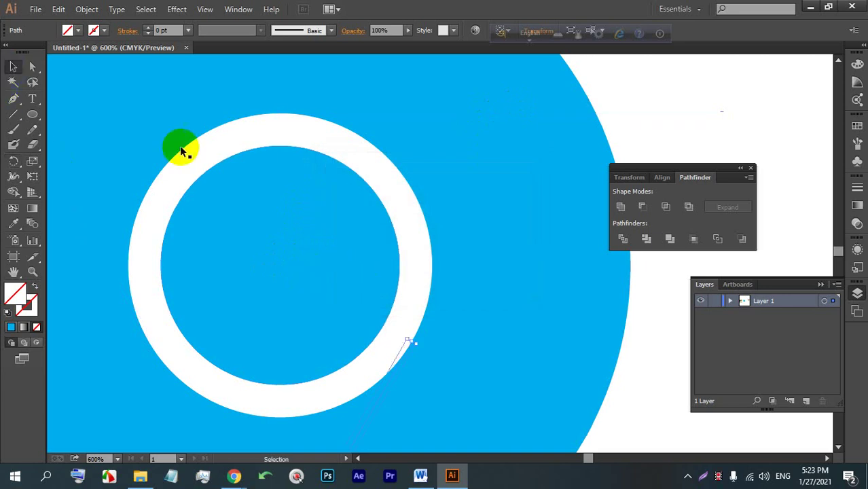
Select all circles and lines, split them with the Divide pathfinder and ungroup the result.
{"action": "scroll", "coordinate": [329, 228], "scroll_direction": "down", "scroll_amount": 2}
{"action": "left_click_drag", "start_coordinate": [530, 367], "coordinate": [171, 150]}
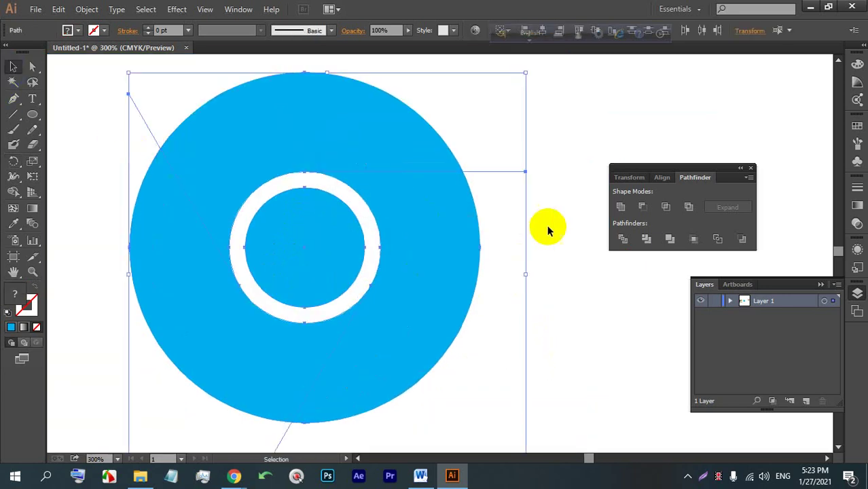
{"action": "left_click", "coordinate": [623, 239]}
{"action": "right_click", "coordinate": [414, 237]}
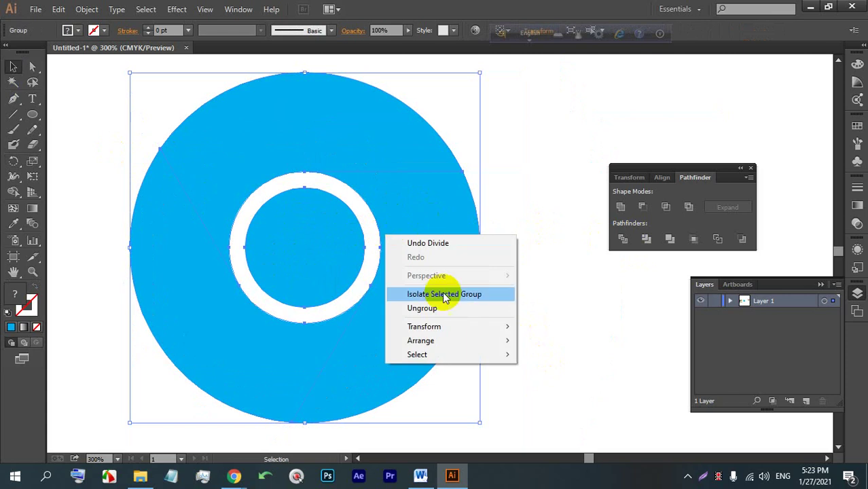
{"action": "left_click", "coordinate": [449, 307]}
Check by selecting different areas of the blue ring whether its three segments are separate objects.
{"action": "right_click", "coordinate": [428, 275]}
{"action": "left_click", "coordinate": [427, 275]}
{"action": "right_click", "coordinate": [348, 127]}
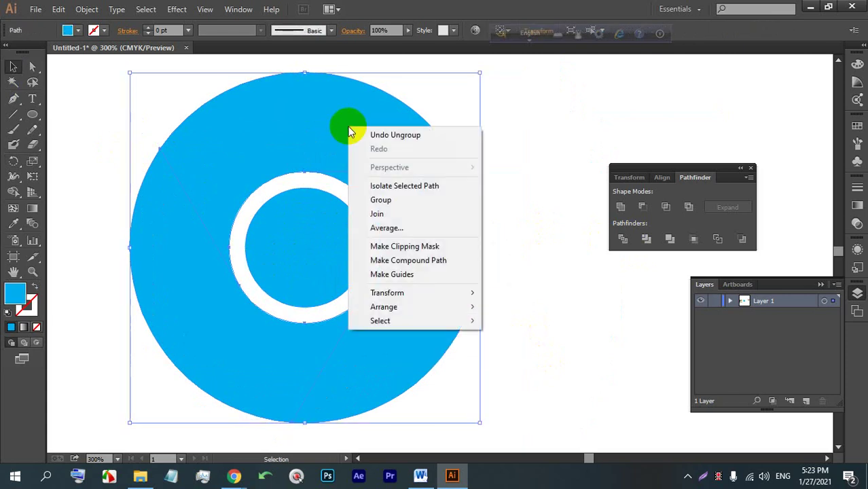
{"action": "left_click", "coordinate": [513, 108]}
{"action": "left_click", "coordinate": [449, 265]}
{"action": "left_click", "coordinate": [485, 320]}
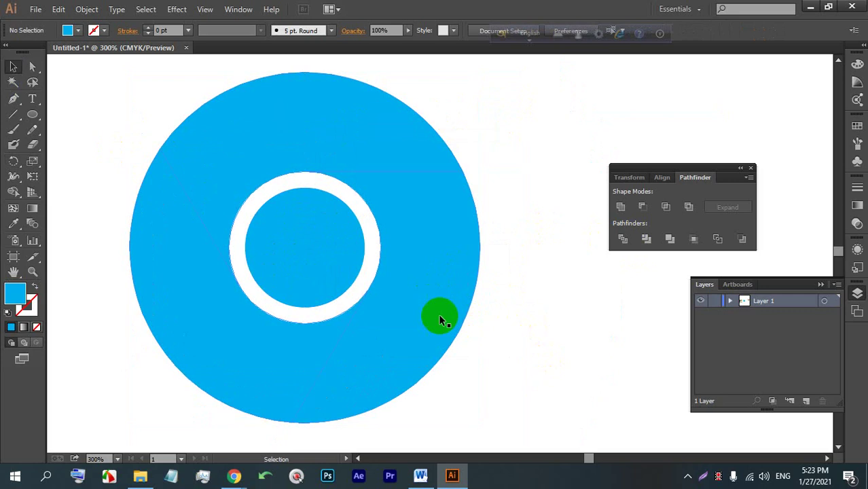
{"action": "left_click", "coordinate": [441, 298]}
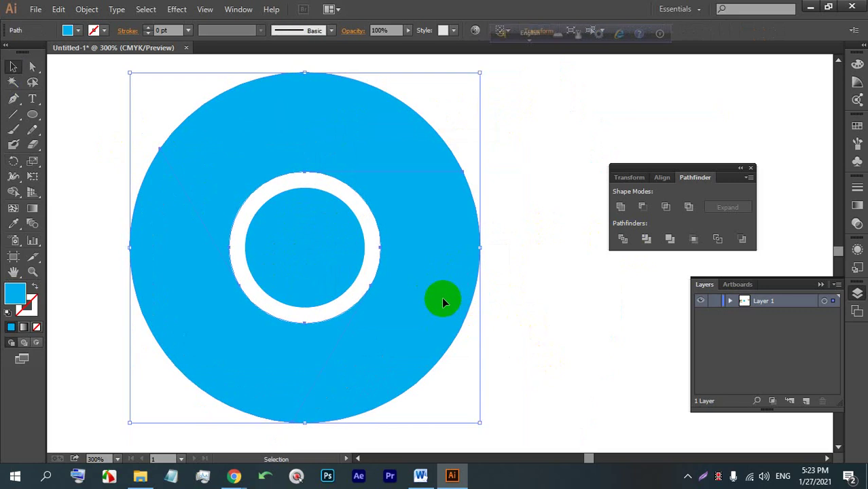
{"action": "left_click", "coordinate": [514, 200]}
{"action": "left_click", "coordinate": [440, 256]}
{"action": "left_click", "coordinate": [531, 256]}
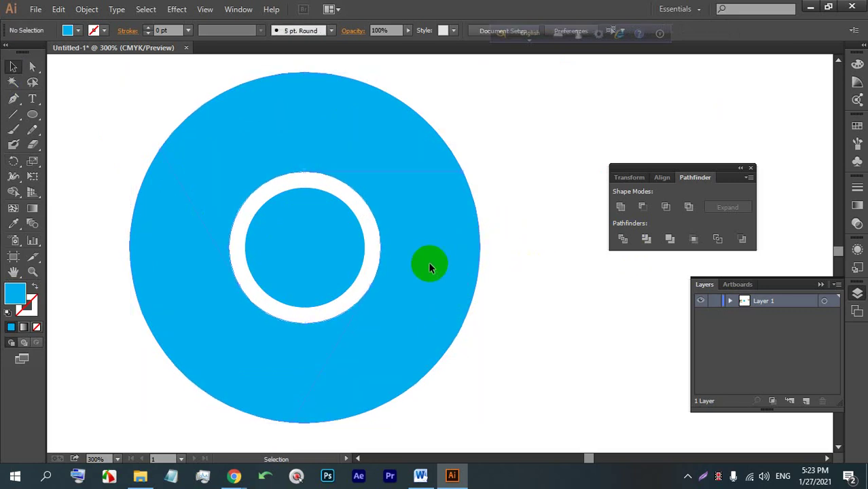
{"action": "left_click", "coordinate": [430, 262]}
{"action": "left_click", "coordinate": [506, 243]}
{"action": "left_click", "coordinate": [457, 262]}
{"action": "left_click", "coordinate": [523, 252]}
{"action": "left_click", "coordinate": [225, 341]}
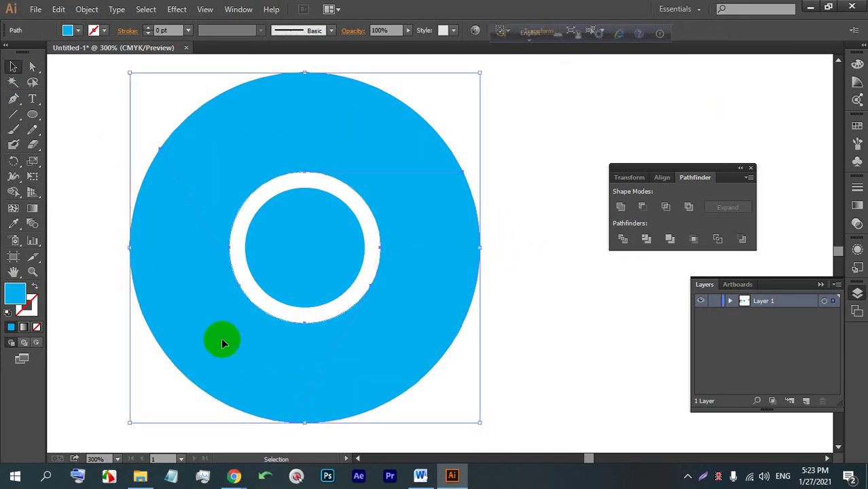
{"action": "left_click", "coordinate": [465, 322]}
Apply the Shape Builder to each of the blue ring's three segments, return to the Selection tool and deselect.
{"action": "left_click", "coordinate": [398, 325]}
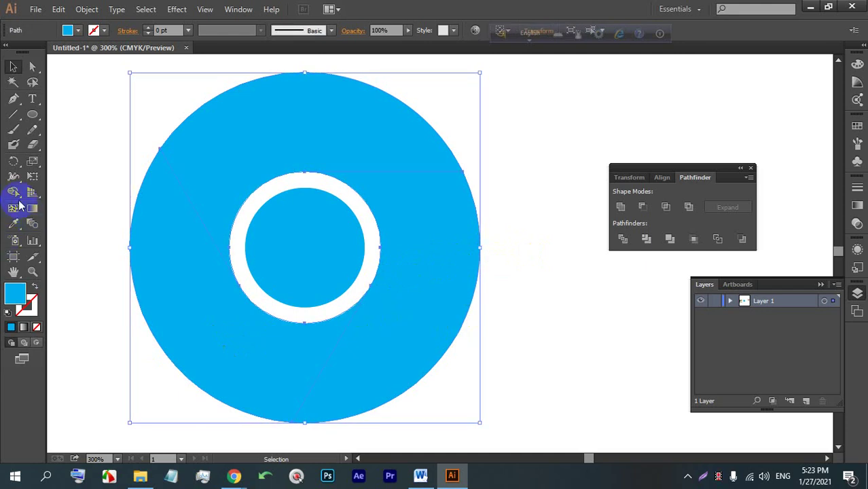
{"action": "left_click", "coordinate": [13, 191]}
{"action": "left_click", "coordinate": [270, 364]}
{"action": "left_click", "coordinate": [193, 189]}
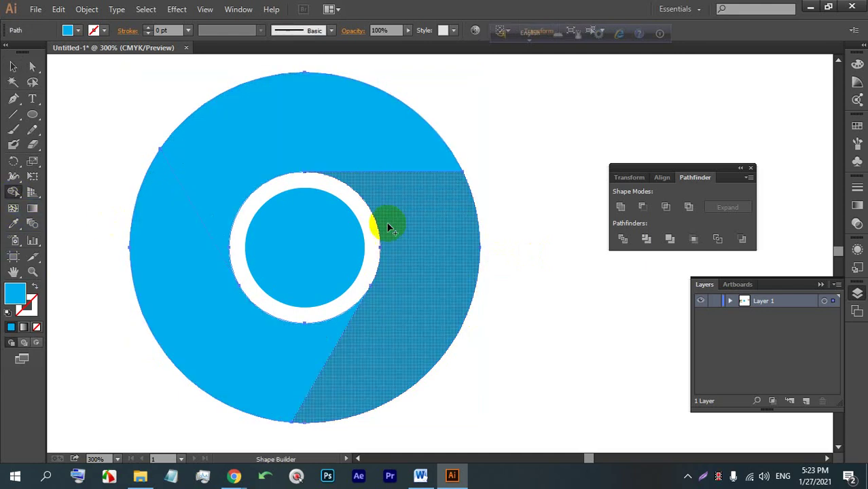
{"action": "left_click", "coordinate": [388, 227]}
{"action": "left_click", "coordinate": [13, 66]}
{"action": "left_click", "coordinate": [445, 106]}
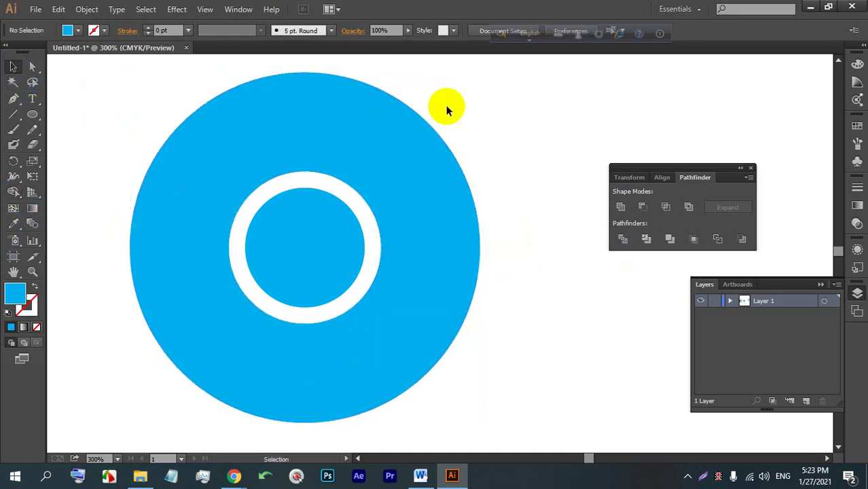
Select the whole artwork, apply the Divide pathfinder again and ungroup the pieces.
{"action": "left_click_drag", "start_coordinate": [494, 252], "coordinate": [154, 129]}
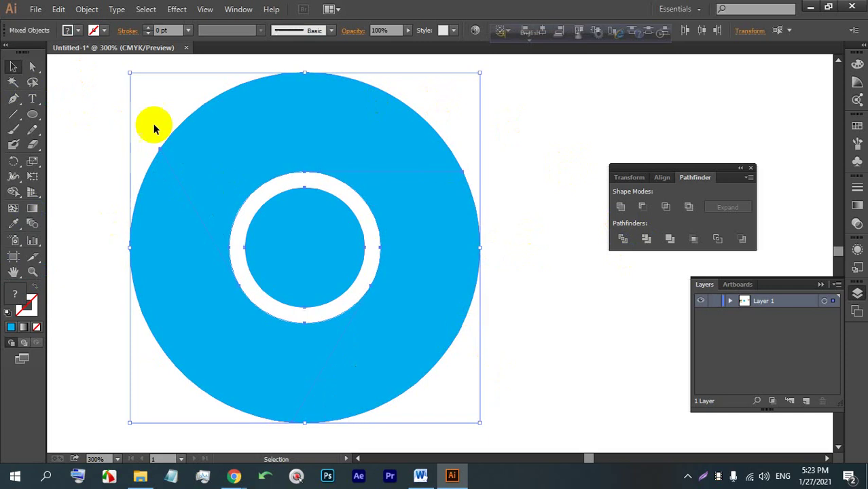
{"action": "left_click", "coordinate": [623, 239]}
{"action": "right_click", "coordinate": [422, 246]}
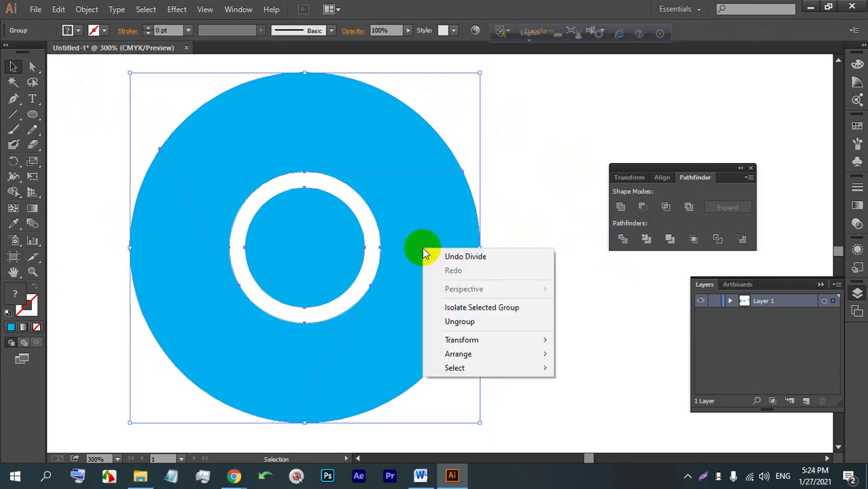
{"action": "left_click", "coordinate": [468, 322]}
{"action": "left_click_drag", "start_coordinate": [535, 354], "coordinate": [156, 217]}
{"action": "left_click", "coordinate": [87, 9]}
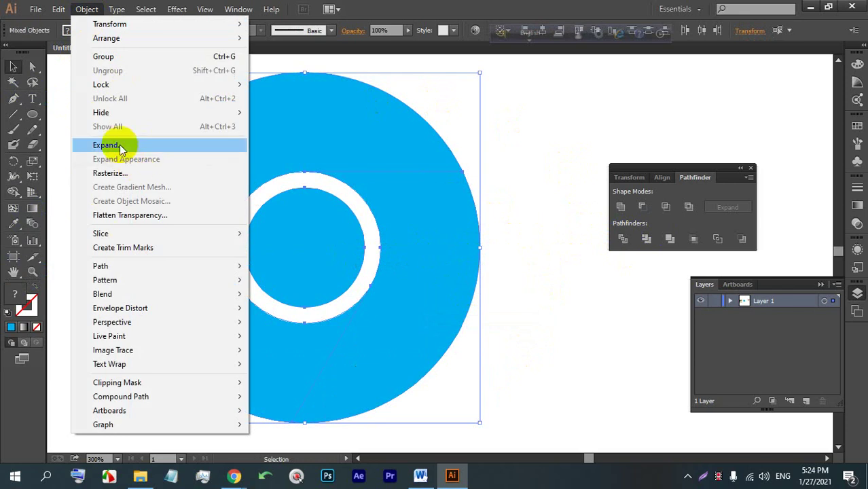
{"action": "left_click", "coordinate": [444, 180]}
{"action": "right_click", "coordinate": [514, 164]}
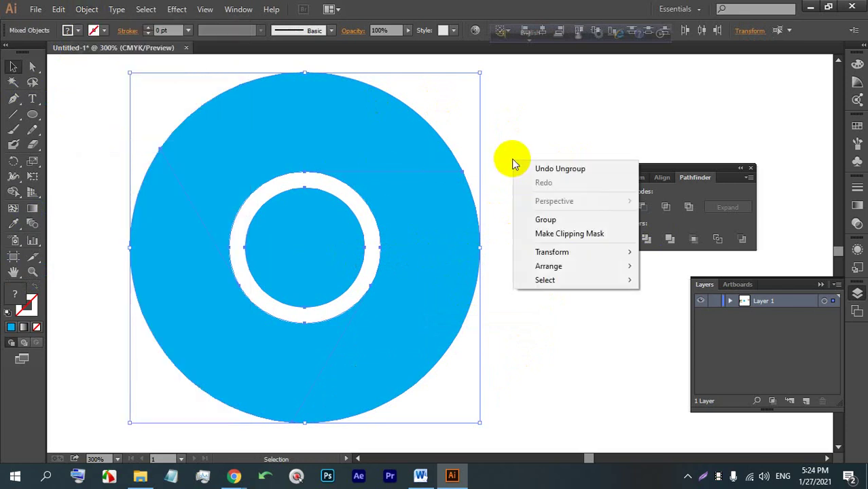
{"action": "left_click", "coordinate": [504, 245]}
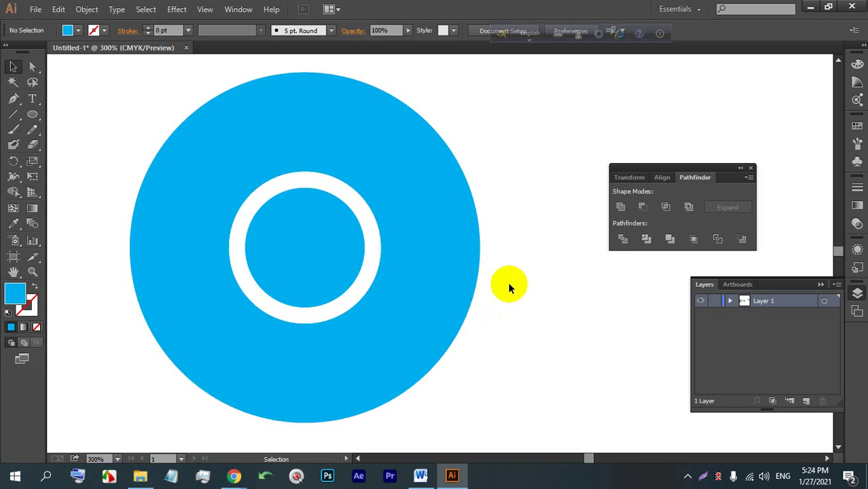
Move the white ring and blue centre circle out of the blue ring, and place the blue ring off the artboard above it.
{"action": "left_click_drag", "start_coordinate": [339, 195], "coordinate": [590, 125]}
{"action": "left_click_drag", "start_coordinate": [320, 220], "coordinate": [527, 330]}
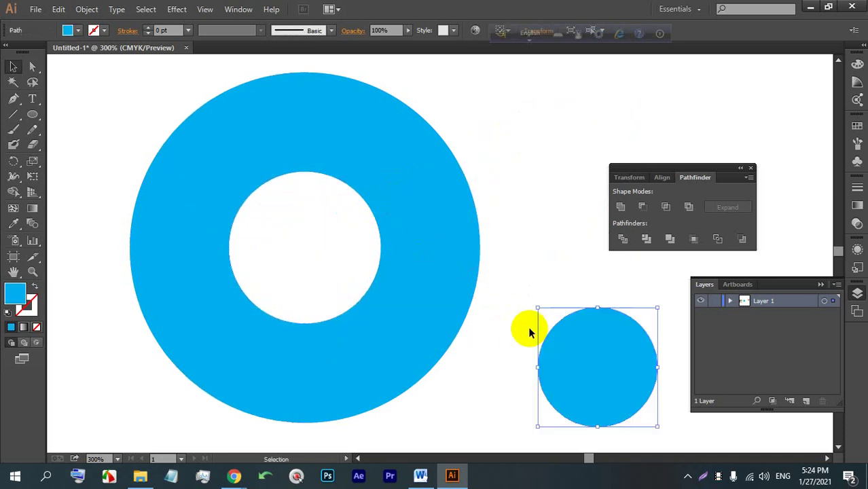
{"action": "left_click", "coordinate": [424, 313]}
{"action": "scroll", "coordinate": [404, 290], "scroll_direction": "down", "scroll_amount": 1}
{"action": "scroll", "coordinate": [402, 288], "scroll_direction": "down", "scroll_amount": 1}
{"action": "left_click_drag", "start_coordinate": [399, 275], "coordinate": [269, 120]}
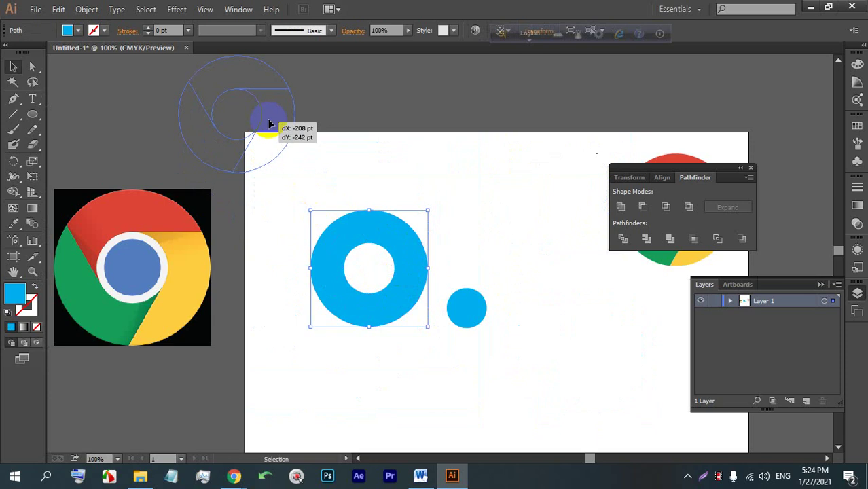
{"action": "scroll", "coordinate": [271, 125], "scroll_direction": "up", "scroll_amount": 10}
{"action": "left_click_drag", "start_coordinate": [272, 256], "coordinate": [294, 116]}
Inspect in Outline view where the horizontal dividing line meets the ring's inner edge, and return to Preview.
{"action": "scroll", "coordinate": [268, 78], "scroll_direction": "up", "scroll_amount": 5}
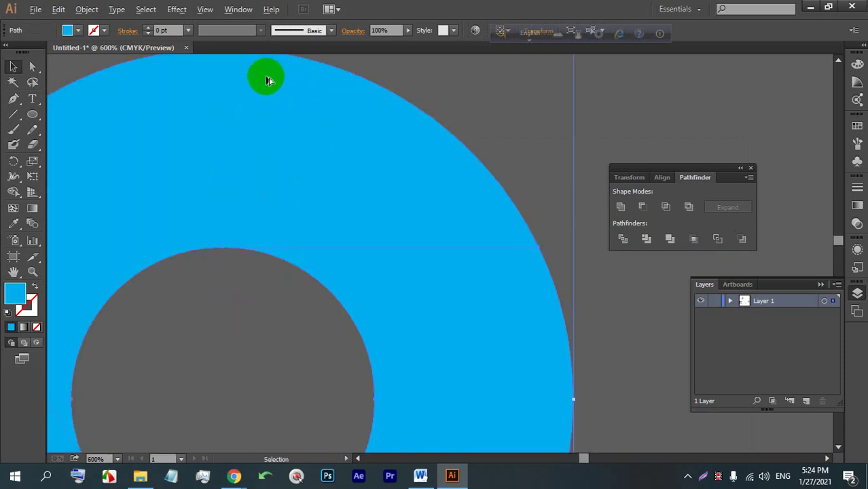
{"action": "scroll", "coordinate": [217, 249], "scroll_direction": "up", "scroll_amount": 4}
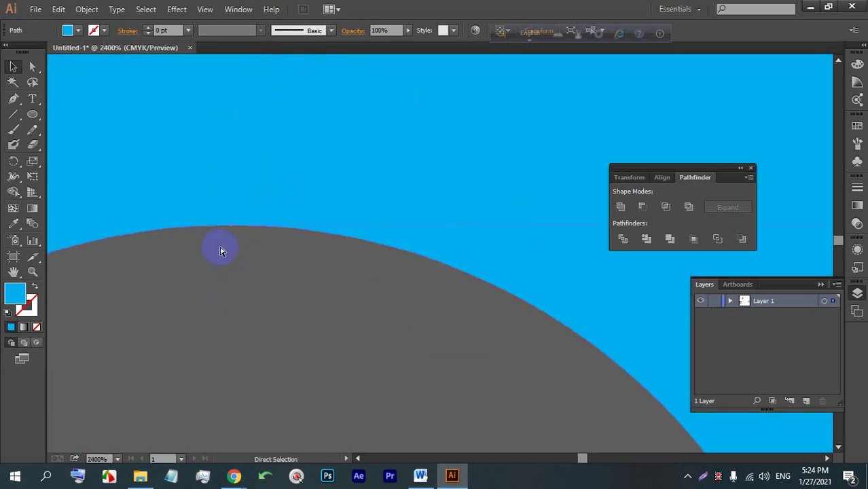
{"action": "key", "text": "ctrl+y"}
{"action": "scroll", "coordinate": [231, 234], "scroll_direction": "up", "scroll_amount": 3}
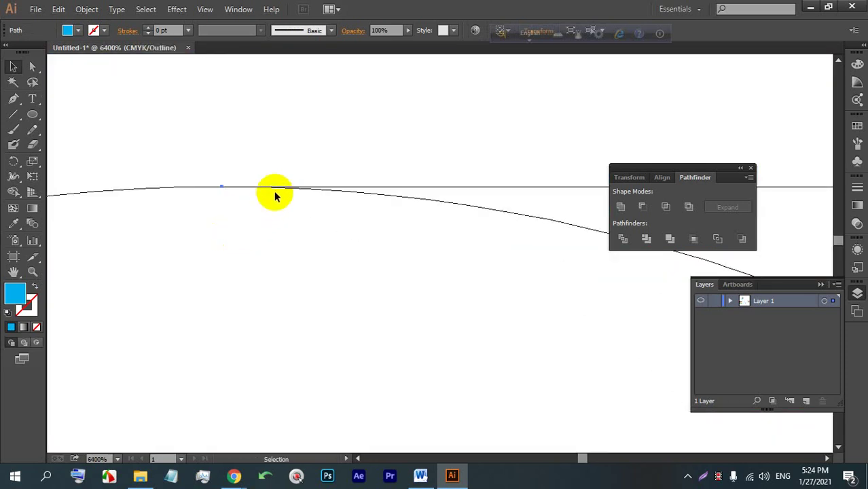
{"action": "scroll", "coordinate": [274, 191], "scroll_direction": "down", "scroll_amount": 12}
{"action": "left_click", "coordinate": [386, 238]}
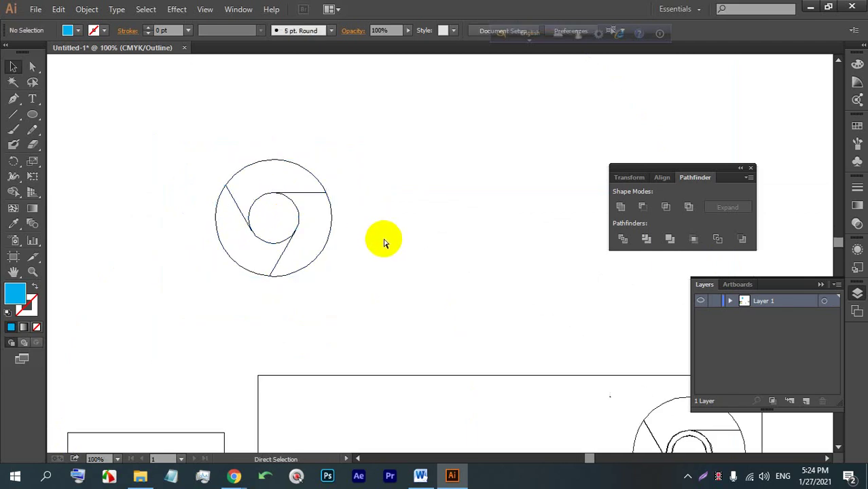
{"action": "key", "text": "ctrl+y"}
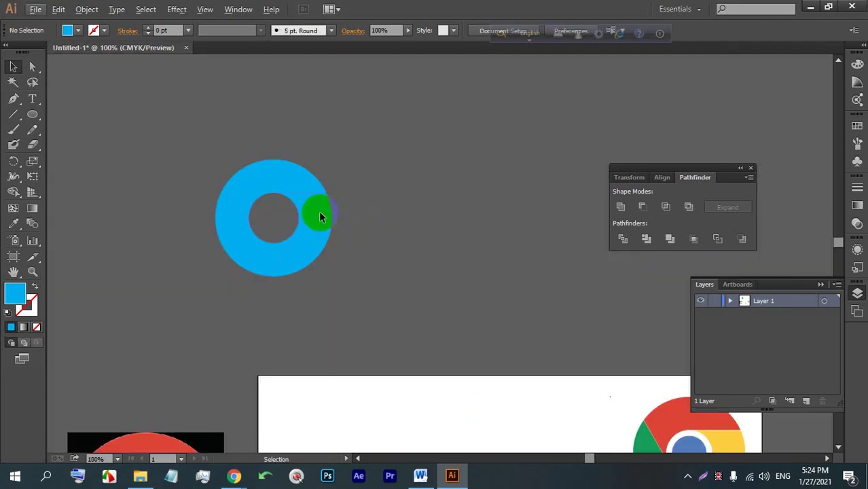
Shift the blue ring slightly up and to the left, and open its path in isolation mode.
{"action": "left_click_drag", "start_coordinate": [319, 212], "coordinate": [296, 204]}
{"action": "left_click", "coordinate": [358, 231]}
{"action": "double_click", "coordinate": [286, 200]}
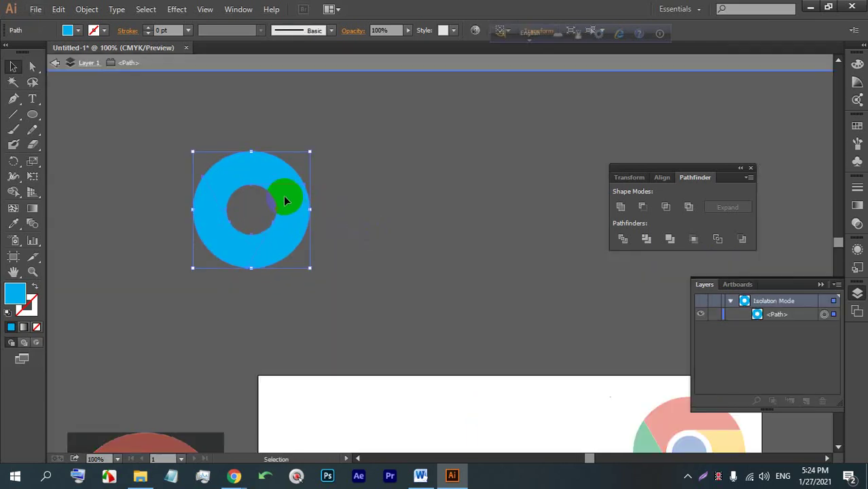
{"action": "left_click", "coordinate": [441, 197]}
{"action": "left_click_drag", "start_coordinate": [450, 198], "coordinate": [243, 196]}
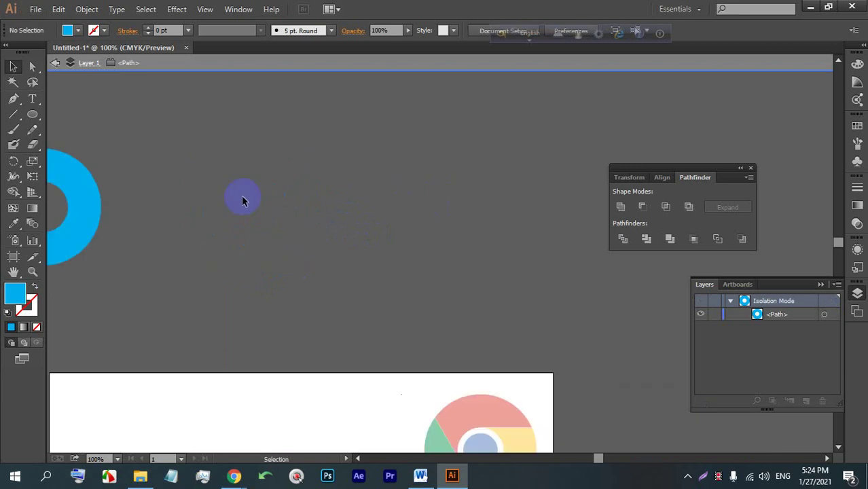
{"action": "scroll", "coordinate": [243, 197], "scroll_direction": "down", "scroll_amount": 1}
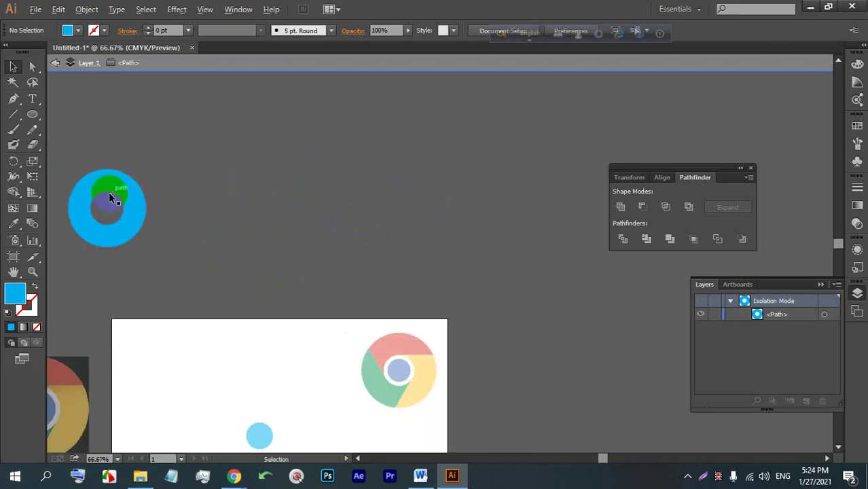
{"action": "scroll", "coordinate": [92, 190], "scroll_direction": "up", "scroll_amount": 2}
{"action": "scroll", "coordinate": [80, 189], "scroll_direction": "up", "scroll_amount": 1}
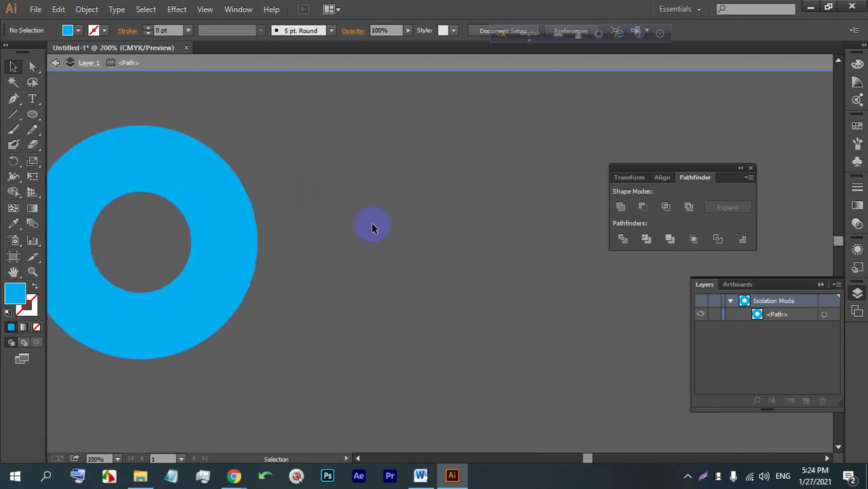
{"action": "left_click", "coordinate": [729, 314]}
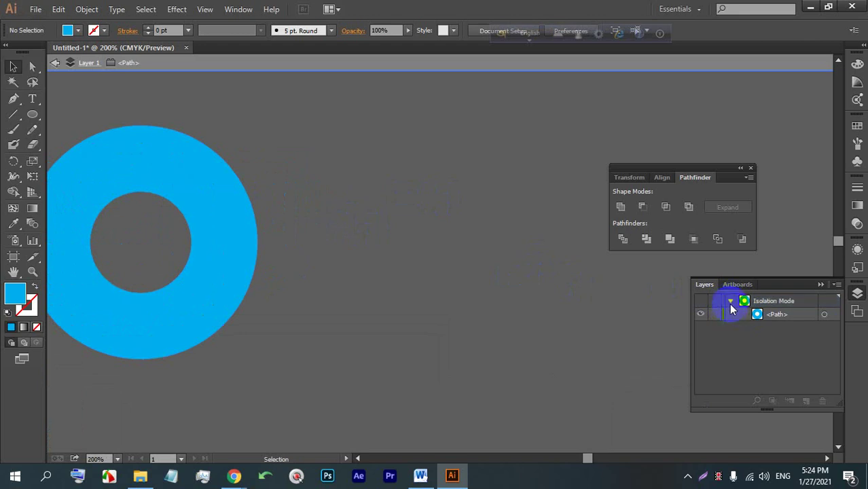
{"action": "left_click", "coordinate": [724, 286]}
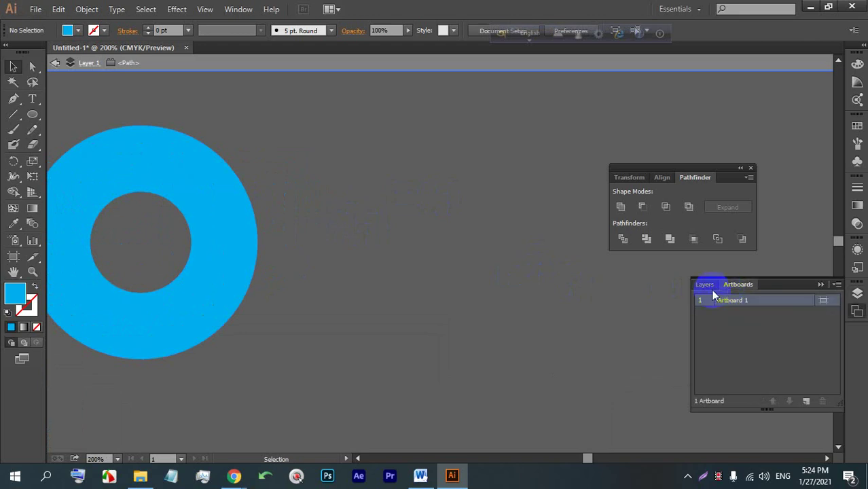
{"action": "left_click", "coordinate": [711, 288]}
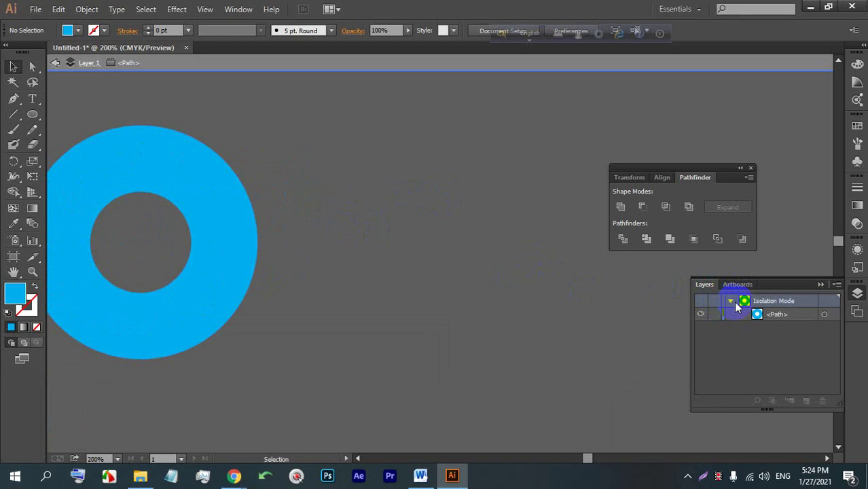
Draw a circle with the Ellipse tool beside the blue ring, move it further from the ring and enlarge it proportionally.
{"action": "left_click_drag", "start_coordinate": [453, 186], "coordinate": [224, 169]}
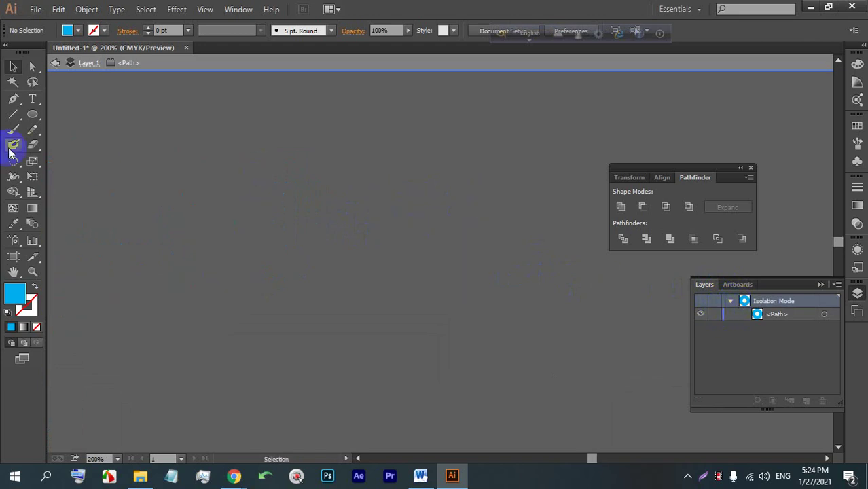
{"action": "left_click_drag", "start_coordinate": [186, 148], "coordinate": [279, 293]}
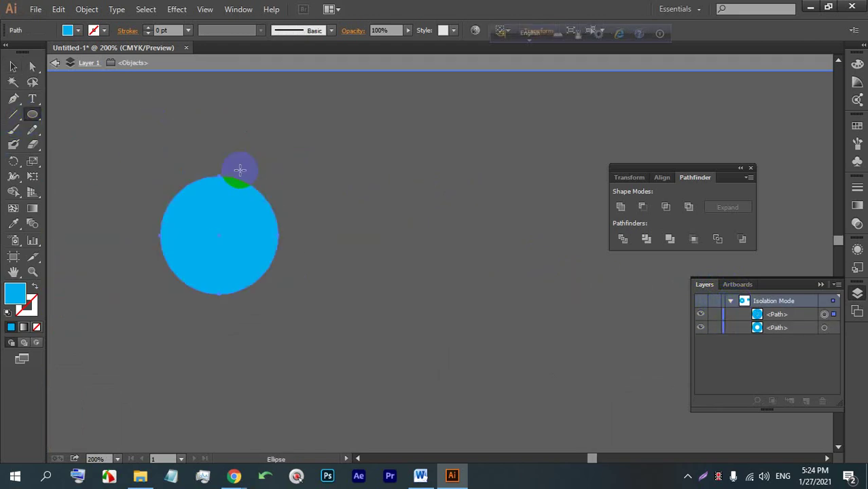
{"action": "scroll", "coordinate": [152, 199], "scroll_direction": "up", "scroll_amount": 2}
{"action": "left_click", "coordinate": [12, 67]}
{"action": "left_click_drag", "start_coordinate": [280, 261], "coordinate": [360, 234]}
{"action": "left_click", "coordinate": [360, 233]}
{"action": "left_click", "coordinate": [288, 244]}
{"action": "left_click_drag", "start_coordinate": [290, 246], "coordinate": [369, 253]}
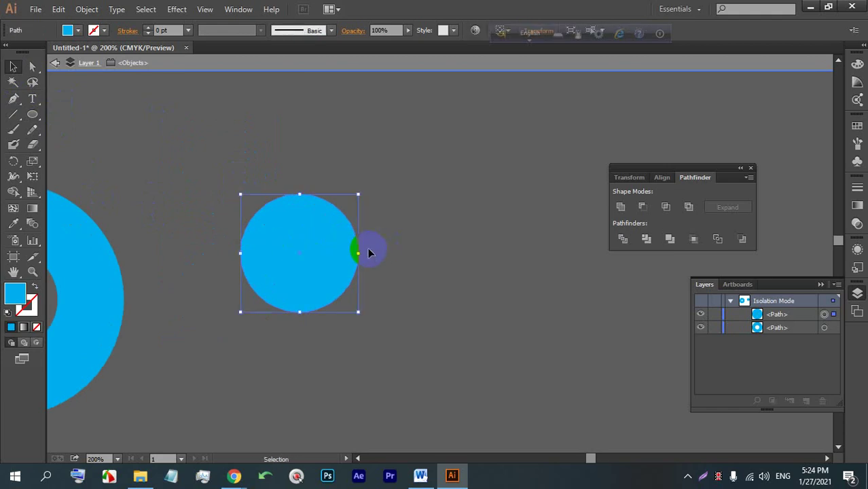
{"action": "left_click_drag", "start_coordinate": [358, 311], "coordinate": [448, 404]}
Switch to Chrome to check the Google Meet call, and return to Illustrator.
{"action": "left_click", "coordinate": [235, 477]}
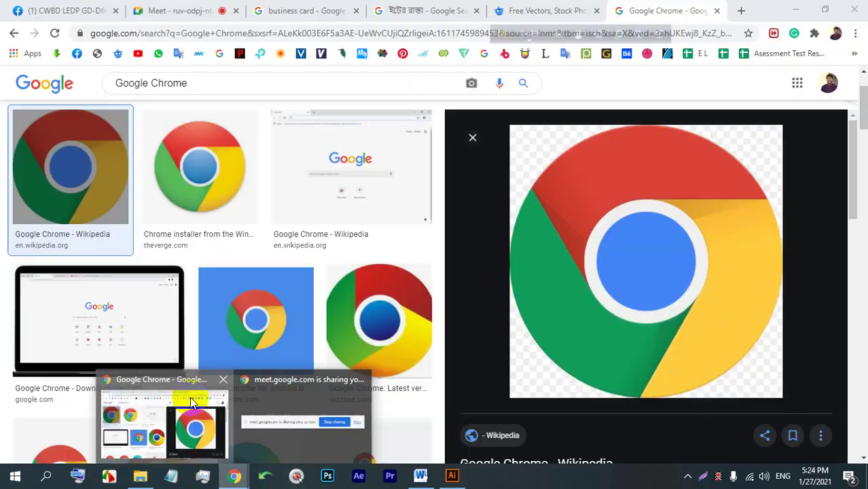
{"action": "left_click", "coordinate": [156, 11]}
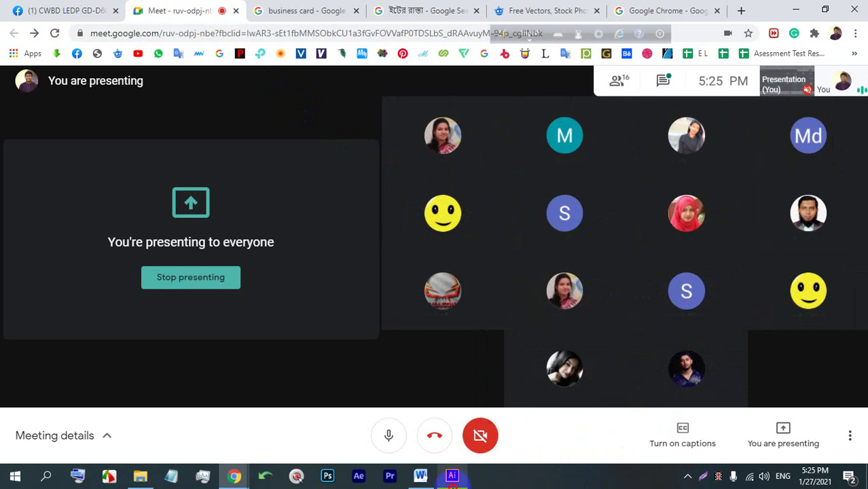
{"action": "left_click", "coordinate": [452, 475]}
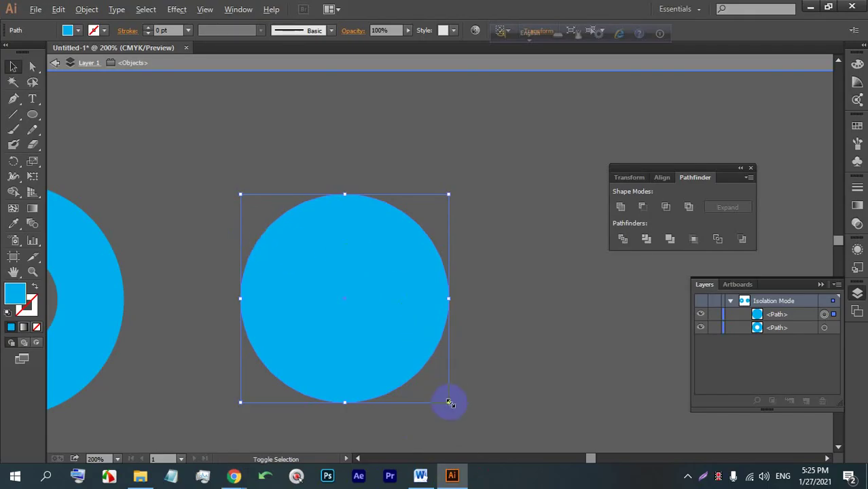
Enlarge the new circle slightly from its centre, paste a copy in front and shrink the copy concentrically to less than half its size.
{"action": "left_click_drag", "start_coordinate": [449, 402], "coordinate": [467, 421]}
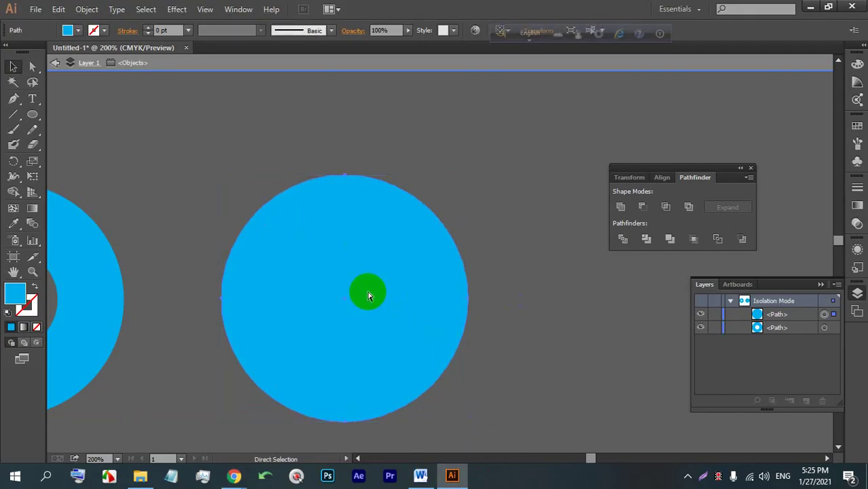
{"action": "key", "text": "ctrl+c"}
{"action": "key", "text": "ctrl+f"}
{"action": "left_click", "coordinate": [477, 251]}
{"action": "left_click", "coordinate": [411, 258]}
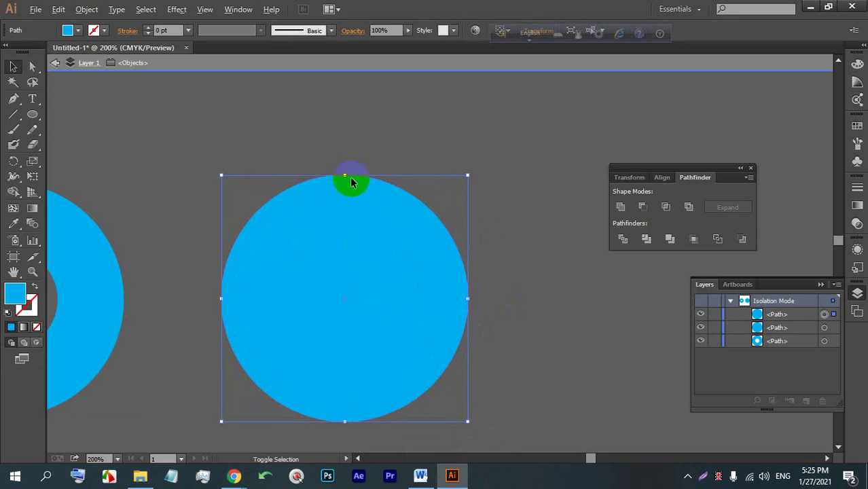
{"action": "left_click_drag", "start_coordinate": [346, 176], "coordinate": [345, 244]}
{"action": "key", "text": "ctrl+shift+a"}
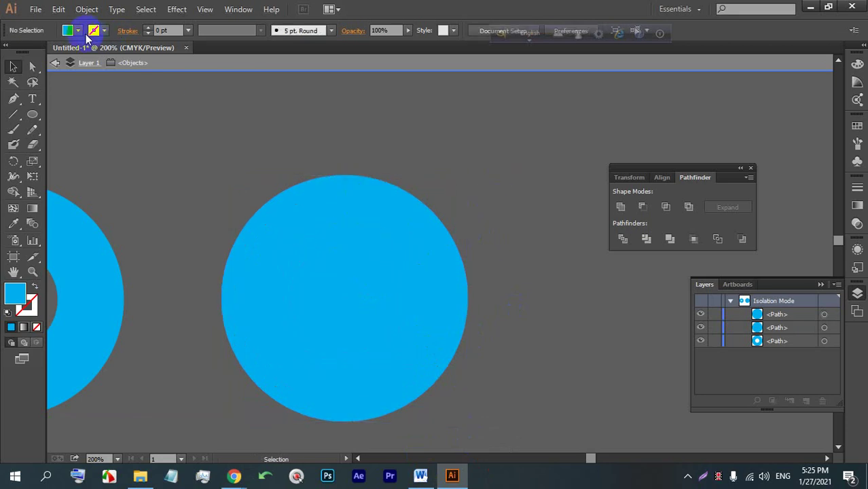
Fill the smaller concentric circle with white.
{"action": "left_click", "coordinate": [288, 228]}
{"action": "left_click", "coordinate": [78, 30]}
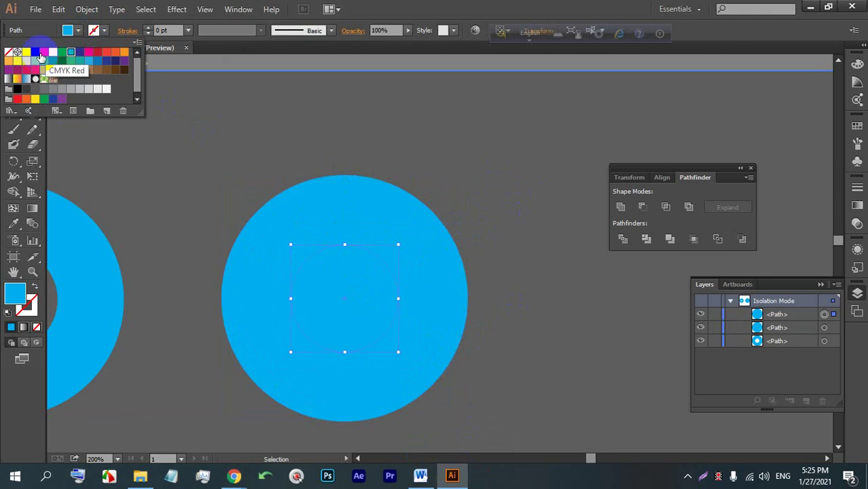
{"action": "left_click", "coordinate": [27, 49]}
{"action": "key", "text": "a"}
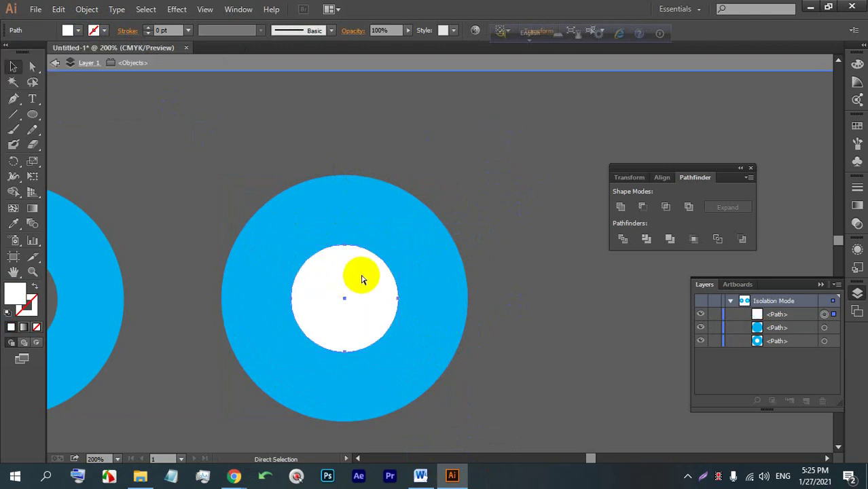
{"action": "key", "text": "v"}
{"action": "left_click", "coordinate": [500, 242]}
Paste a copy of the white circle in front and shrink it slightly around the same centre.
{"action": "left_click", "coordinate": [358, 277]}
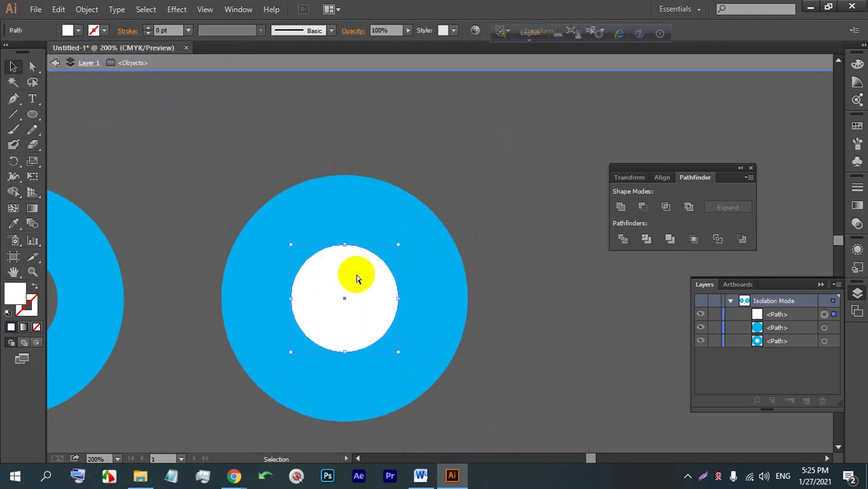
{"action": "key", "text": "ctrl+c"}
{"action": "key", "text": "ctrl+f"}
{"action": "left_click", "coordinate": [494, 244]}
{"action": "left_click", "coordinate": [339, 270]}
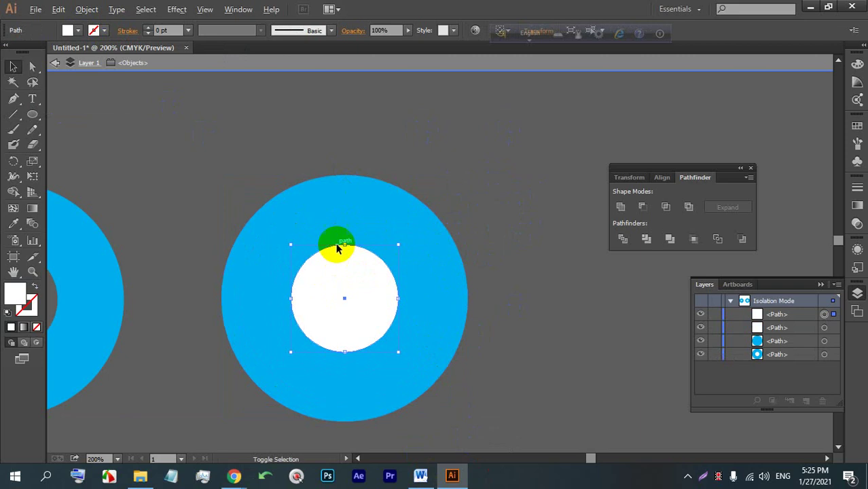
{"action": "left_click_drag", "start_coordinate": [345, 245], "coordinate": [314, 256]}
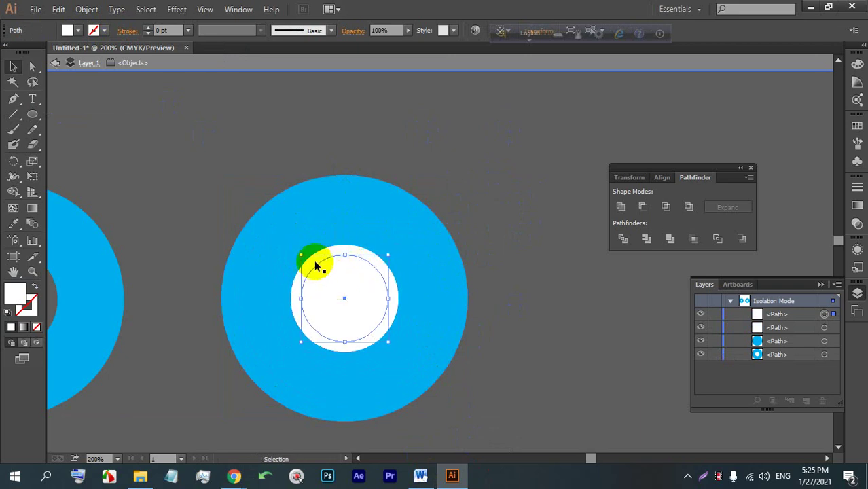
Fill the innermost circle with a blue swatch and exit isolation mode.
{"action": "left_click", "coordinate": [78, 31]}
{"action": "left_click", "coordinate": [89, 62]}
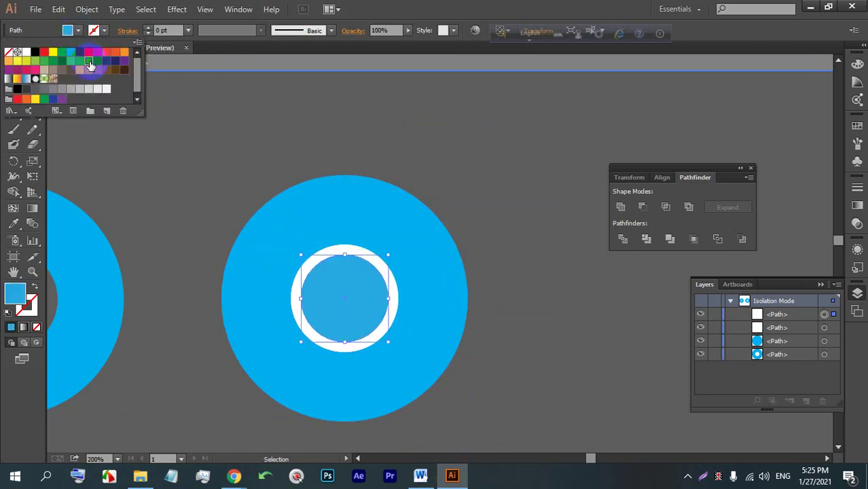
{"action": "double_click", "coordinate": [427, 167]}
{"action": "left_click", "coordinate": [504, 286]}
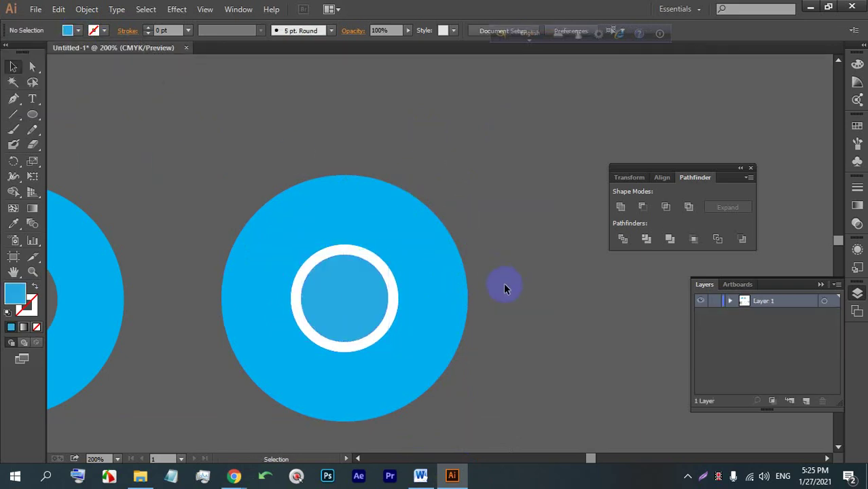
{"action": "left_click", "coordinate": [277, 234]}
{"action": "left_click", "coordinate": [504, 333]}
{"action": "left_click_drag", "start_coordinate": [504, 333], "coordinate": [216, 198]}
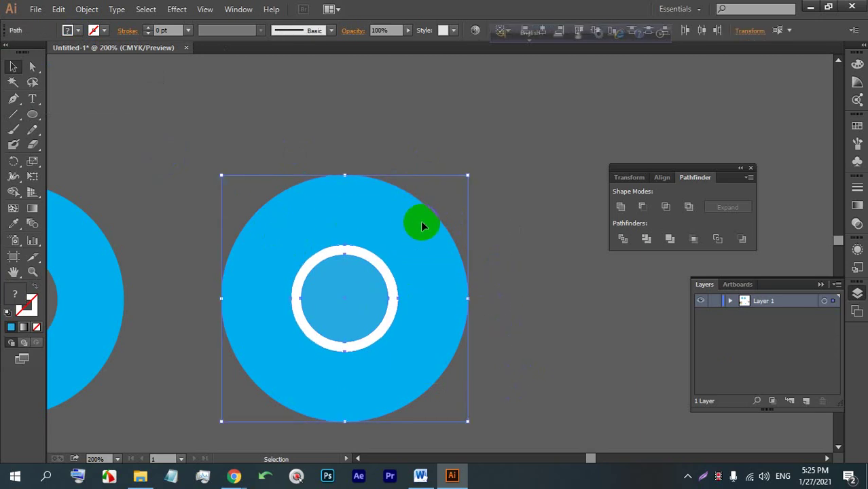
{"action": "left_click", "coordinate": [458, 221]}
{"action": "left_click", "coordinate": [246, 230]}
{"action": "left_click", "coordinate": [506, 282]}
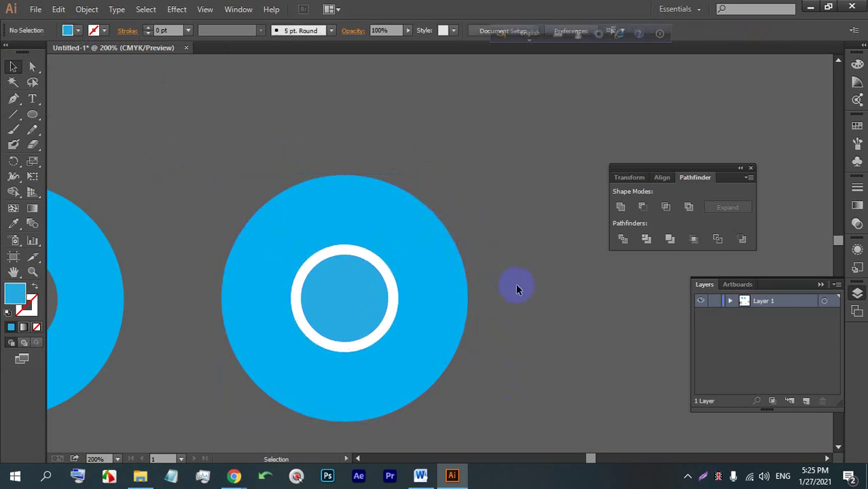
{"action": "left_click", "coordinate": [297, 282]}
{"action": "left_click", "coordinate": [506, 226]}
Check the Google Meet window in Chrome and switch back to Illustrator.
{"action": "left_click", "coordinate": [239, 468]}
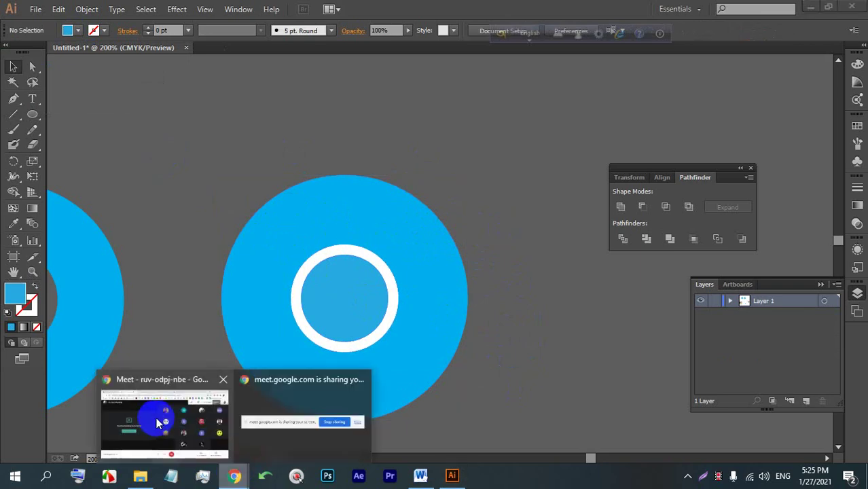
{"action": "left_click", "coordinate": [156, 417]}
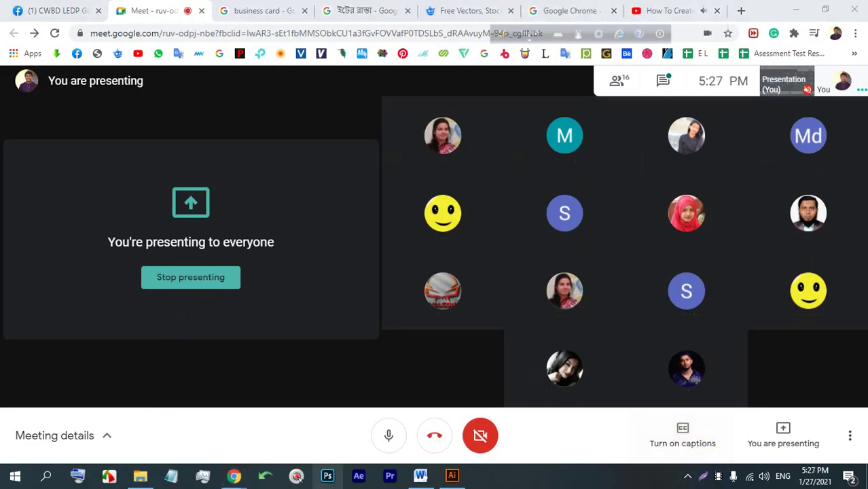
{"action": "left_click", "coordinate": [450, 475]}
Delete the leftover small blue circle in the middle of the artboard.
{"action": "scroll", "coordinate": [409, 211], "scroll_direction": "down", "scroll_amount": 9}
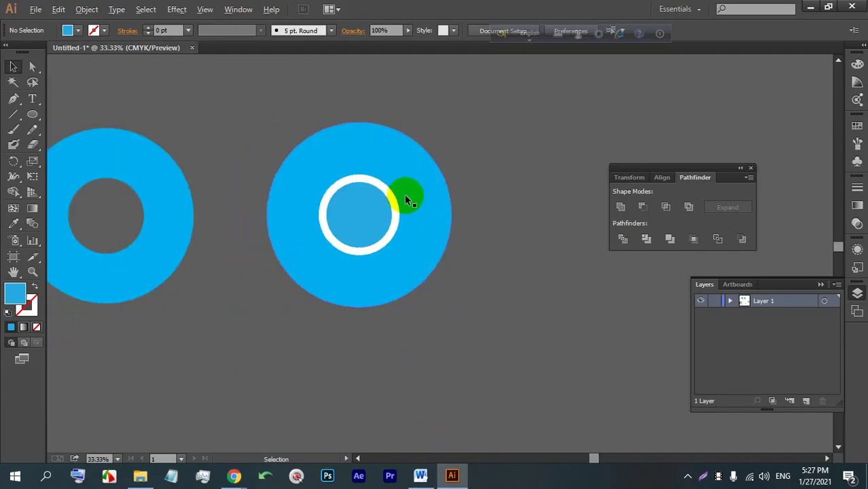
{"action": "scroll", "coordinate": [386, 212], "scroll_direction": "up", "scroll_amount": 6}
{"action": "left_click_drag", "start_coordinate": [524, 340], "coordinate": [414, 279]}
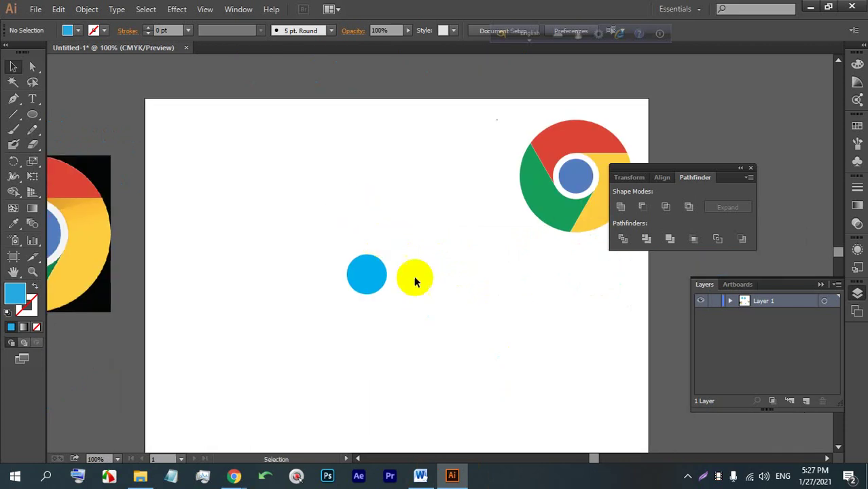
{"action": "left_click_drag", "start_coordinate": [420, 335], "coordinate": [269, 165]}
{"action": "key", "text": "Delete"}
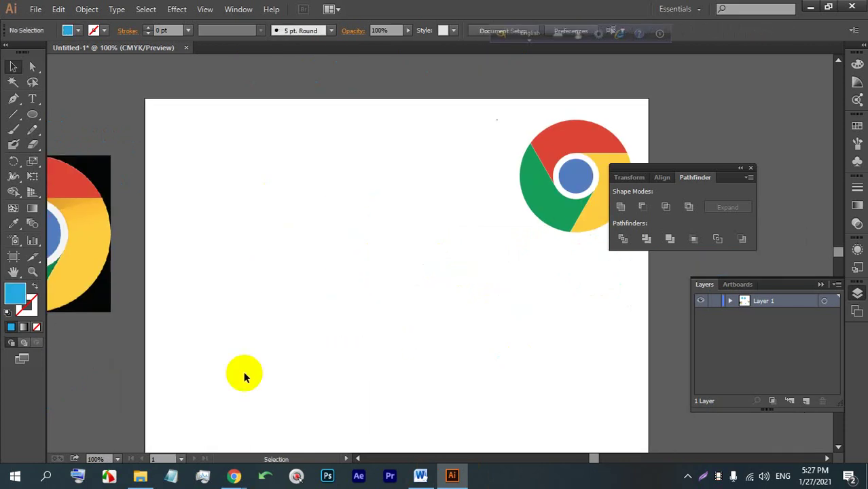
Look at the Google Meet participants in Chrome, and return to the Illustrator document.
{"action": "left_click", "coordinate": [233, 475]}
{"action": "left_click", "coordinate": [181, 406]}
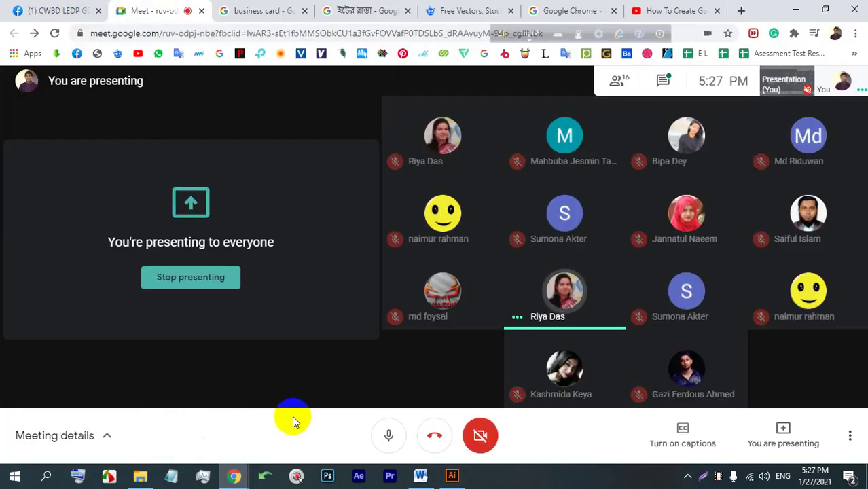
{"action": "left_click", "coordinate": [451, 476]}
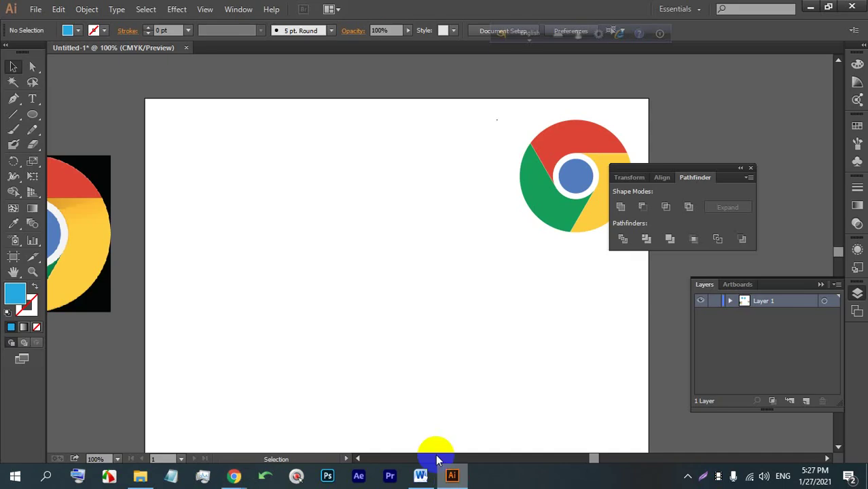
Draw a large circle on the empty artboard to the left of the finished Chrome logo and move it slightly up and to the left.
{"action": "left_click", "coordinate": [32, 114]}
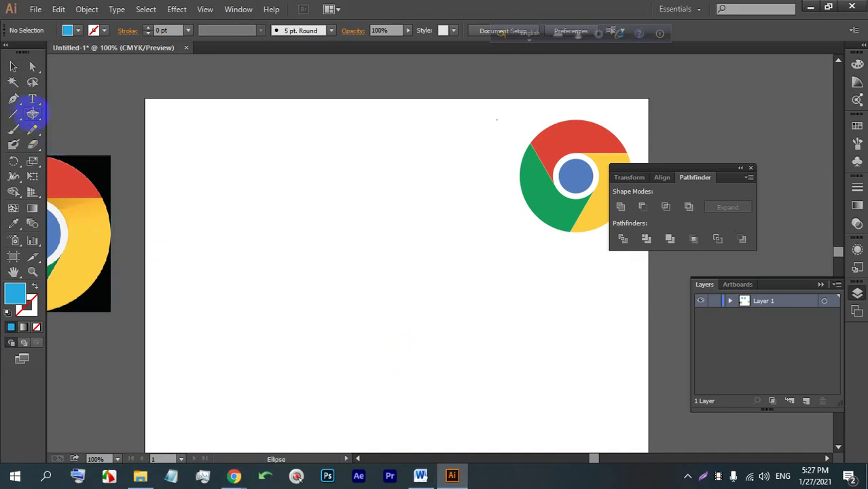
{"action": "left_click_drag", "start_coordinate": [238, 191], "coordinate": [333, 341]}
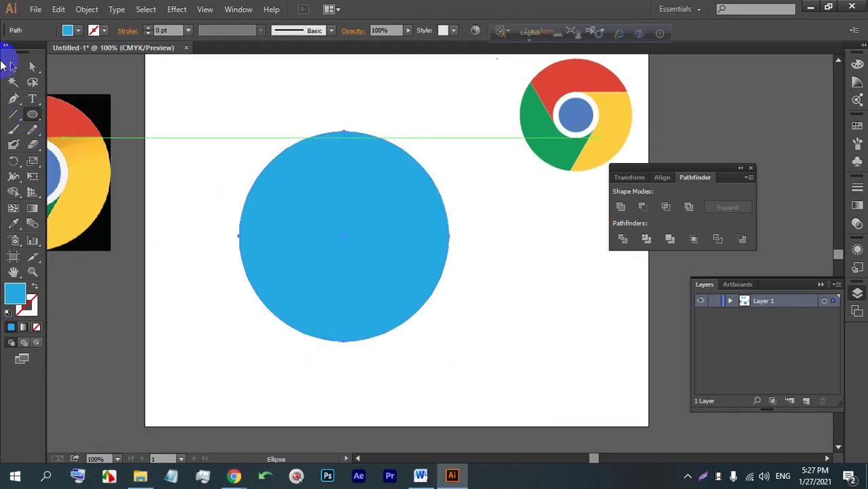
{"action": "left_click", "coordinate": [13, 65]}
{"action": "left_click_drag", "start_coordinate": [315, 188], "coordinate": [261, 162]}
{"action": "scroll", "coordinate": [303, 124], "scroll_direction": "up", "scroll_amount": 1}
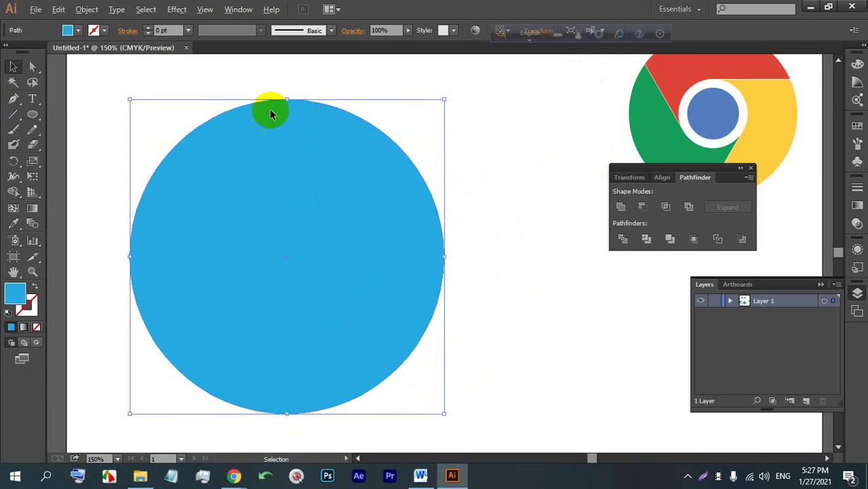
Give the large circle a 2 pt black stroke and a white fill.
{"action": "left_click", "coordinate": [147, 29]}
{"action": "left_click", "coordinate": [146, 29]}
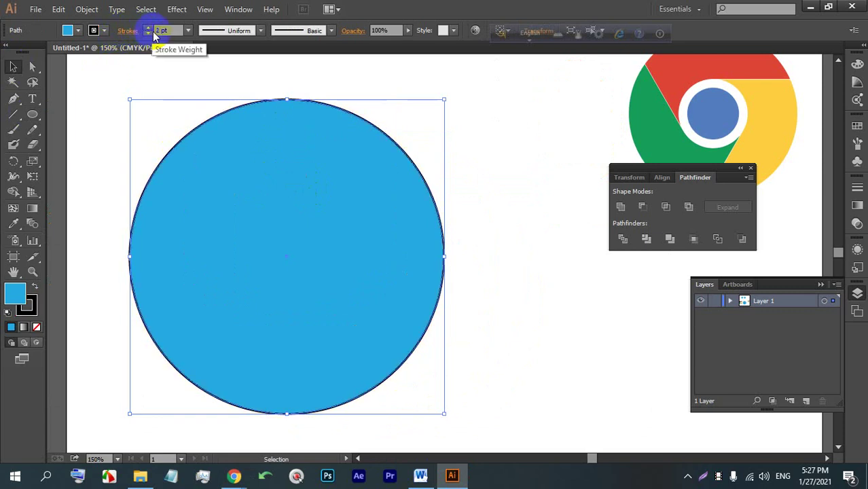
{"action": "left_click", "coordinate": [94, 30]}
{"action": "left_click", "coordinate": [26, 53]}
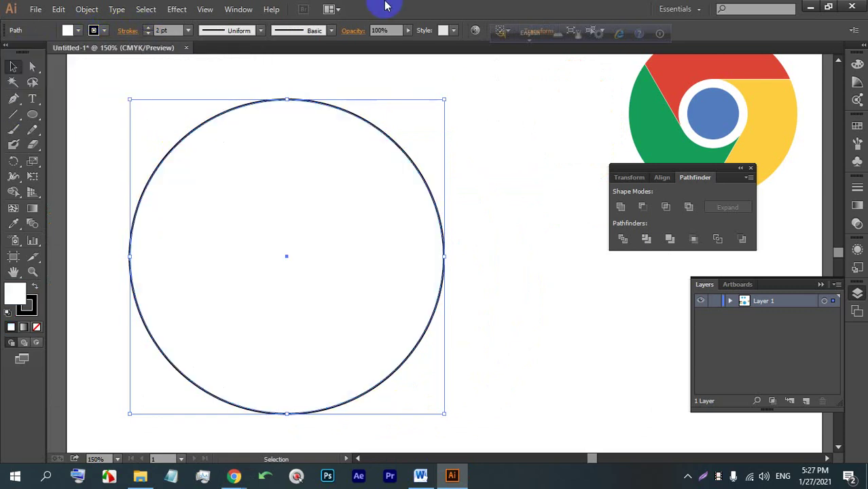
Make a smaller concentric copy of the large circle by scaling it about its centre, a little under half its diameter.
{"action": "left_click", "coordinate": [543, 140]}
{"action": "left_click", "coordinate": [435, 199]}
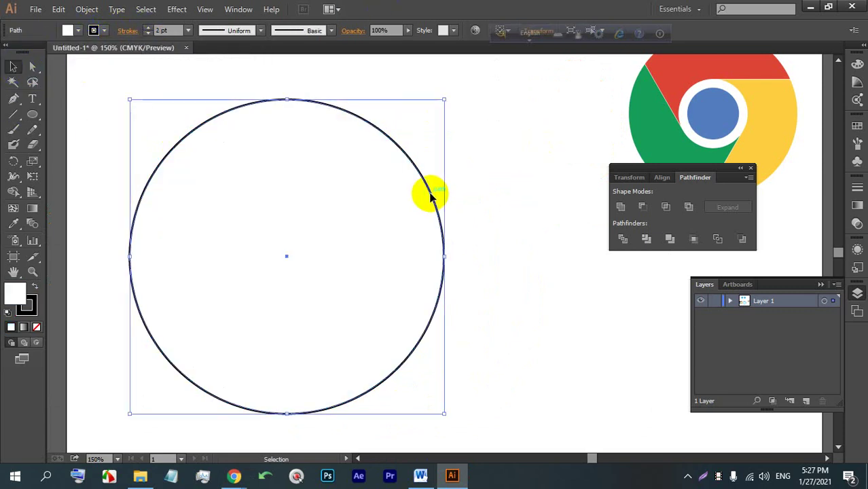
{"action": "key", "text": "a"}
{"action": "key", "text": "v"}
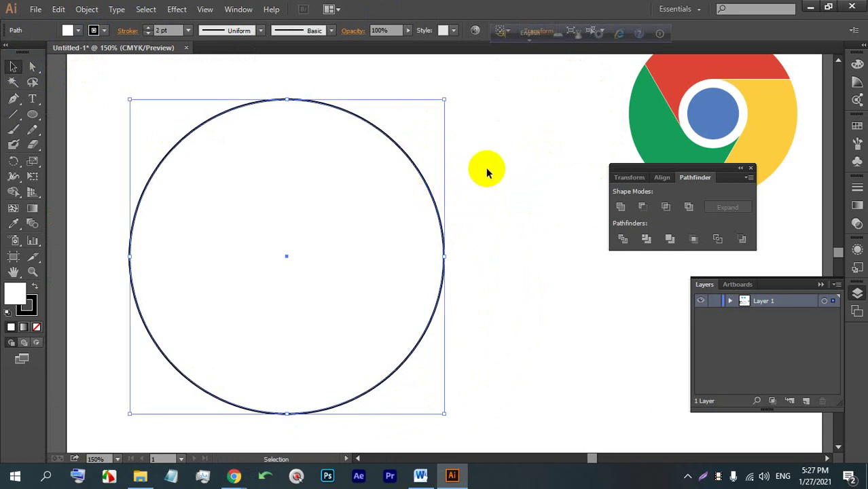
{"action": "left_click", "coordinate": [484, 170]}
{"action": "left_click", "coordinate": [288, 114]}
{"action": "left_click_drag", "start_coordinate": [285, 100], "coordinate": [287, 190]}
{"action": "left_click", "coordinate": [479, 154]}
{"action": "left_click", "coordinate": [334, 210]}
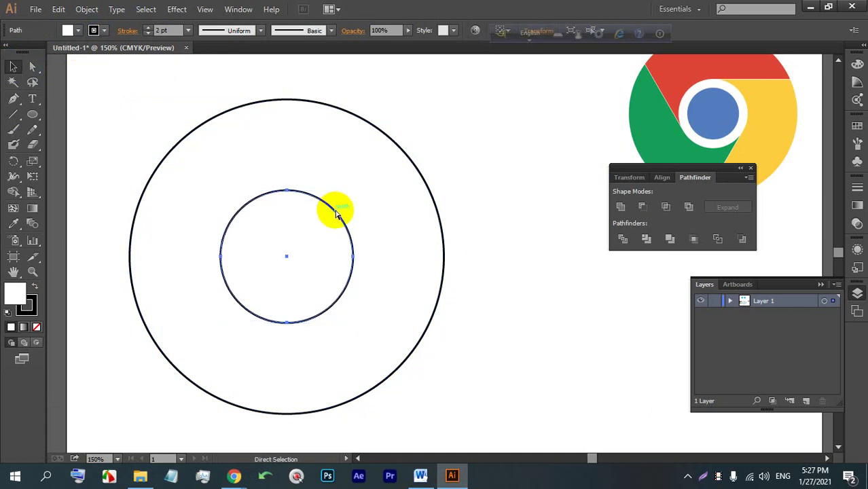
Make a slightly smaller concentric copy of the inner circle to form a narrow ring in the middle.
{"action": "key", "text": "ctrl+shift+a"}
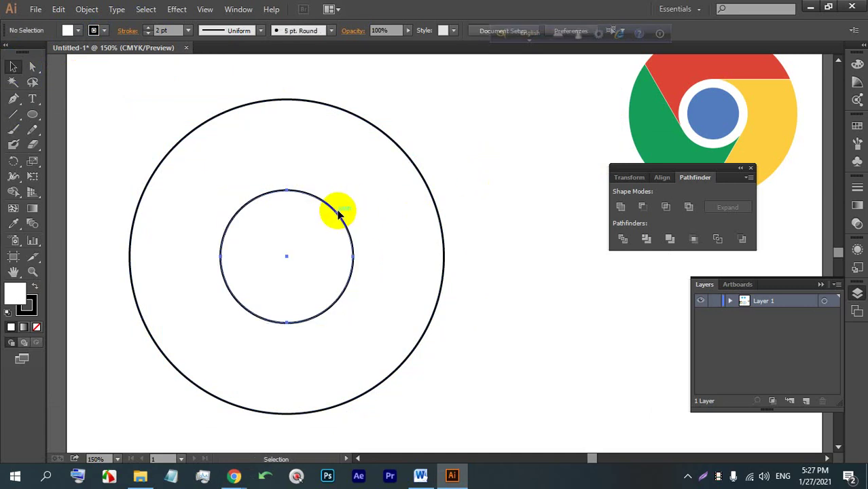
{"action": "left_click", "coordinate": [339, 211]}
{"action": "left_click_drag", "start_coordinate": [287, 190], "coordinate": [287, 204]}
{"action": "left_click", "coordinate": [482, 159]}
Set the stroke weight of all three concentric circles to 1 pt.
{"action": "left_click_drag", "start_coordinate": [445, 223], "coordinate": [411, 201]}
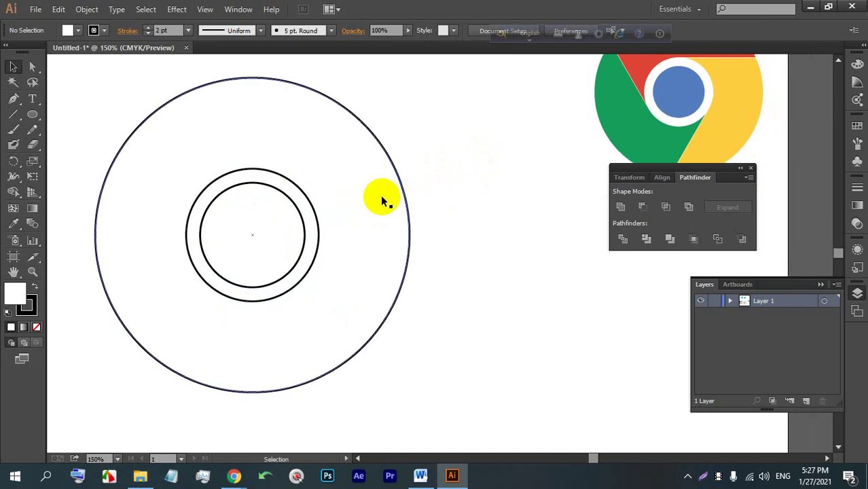
{"action": "left_click_drag", "start_coordinate": [465, 265], "coordinate": [217, 155]}
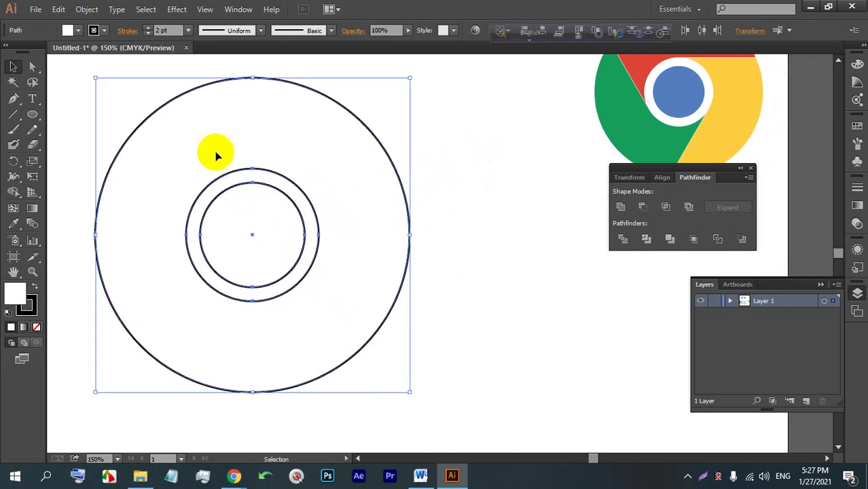
{"action": "left_click", "coordinate": [148, 32]}
{"action": "left_click", "coordinate": [530, 173]}
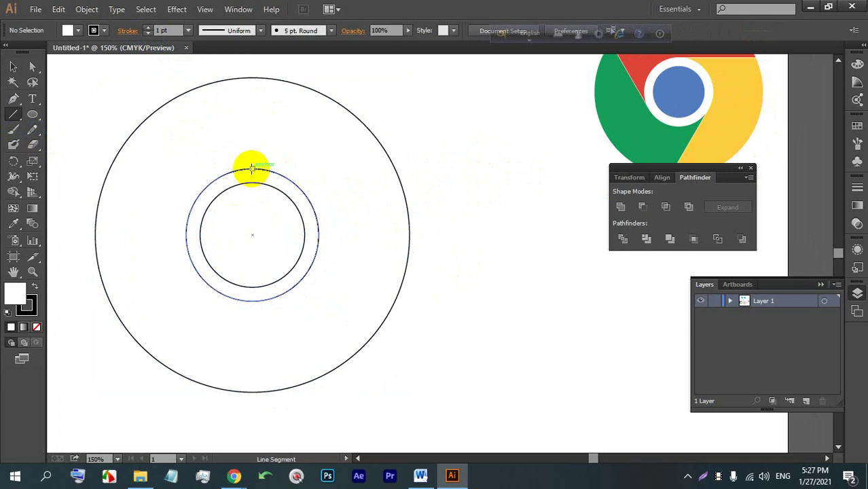
Draw a horizontal line from the topmost point of the middle circle to just beyond the outer circle's right edge.
{"action": "left_click_drag", "start_coordinate": [251, 167], "coordinate": [417, 169]}
{"action": "left_click", "coordinate": [13, 66]}
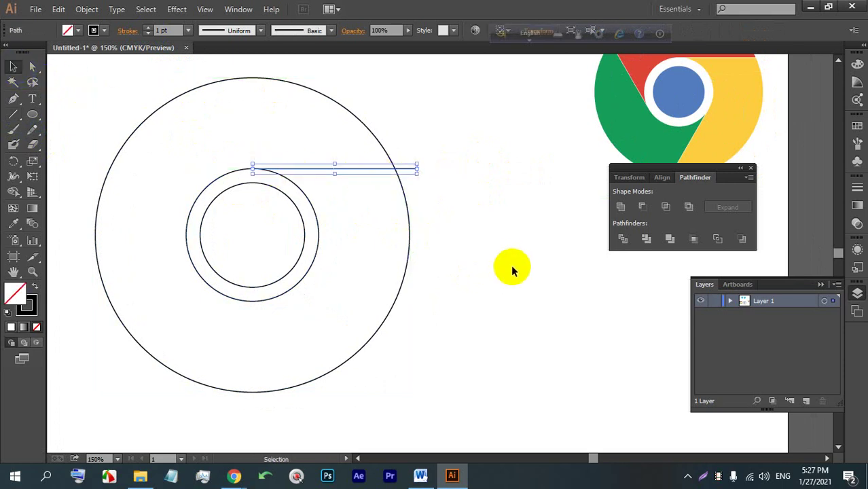
{"action": "left_click", "coordinate": [512, 270]}
Copy the line rotated 120° about the circles' centre and repeat the transformation to make a third line.
{"action": "left_click", "coordinate": [348, 171]}
{"action": "left_click", "coordinate": [13, 161]}
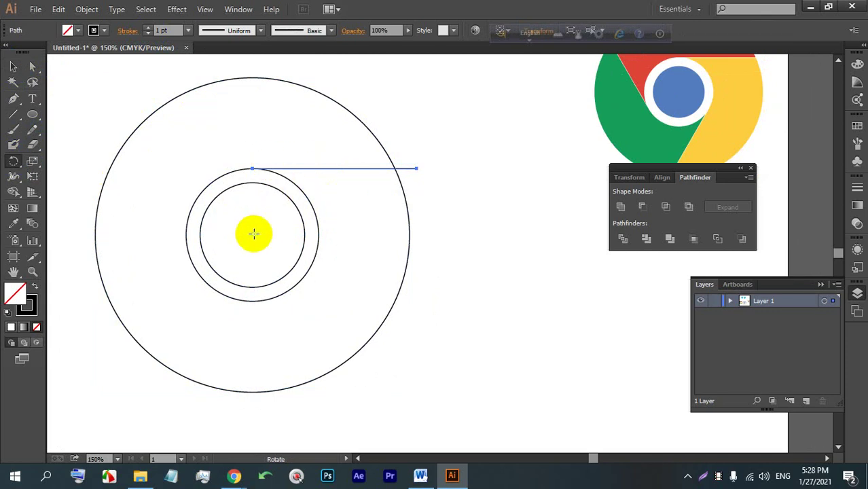
{"action": "left_click", "coordinate": [252, 236], "text": "alt"}
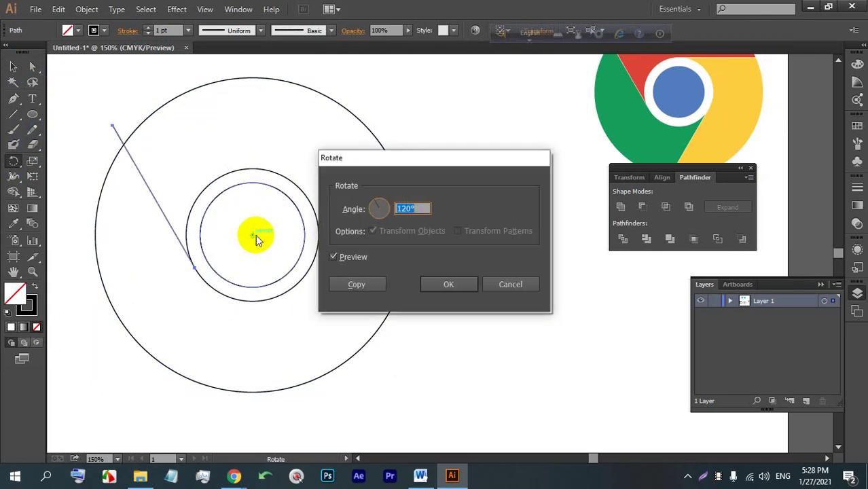
{"action": "left_click", "coordinate": [357, 286]}
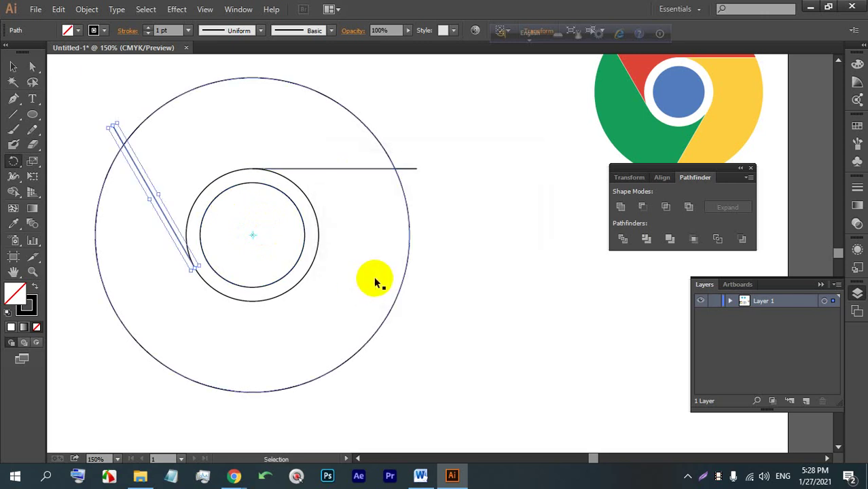
{"action": "key", "text": "ctrl+d"}
{"action": "left_click", "coordinate": [13, 67]}
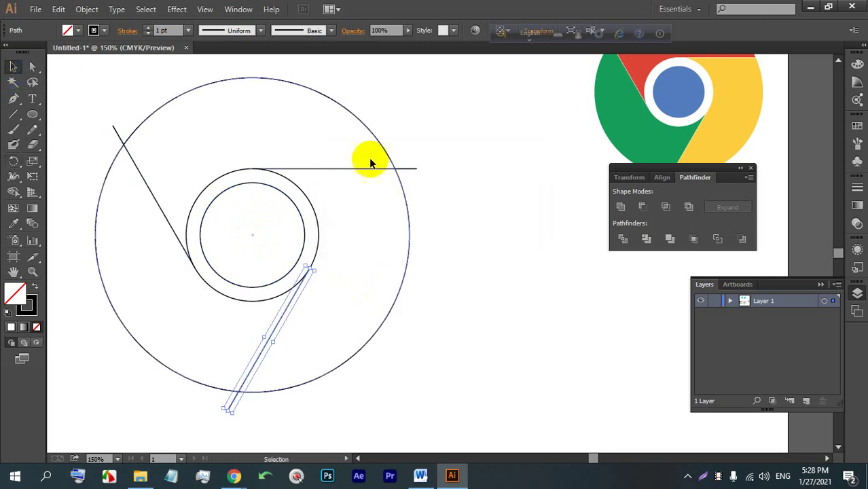
{"action": "left_click", "coordinate": [507, 315]}
Divide the circles and the three lines into separate shapes with Pathfinder and ungroup the result.
{"action": "left_click_drag", "start_coordinate": [513, 343], "coordinate": [156, 152]}
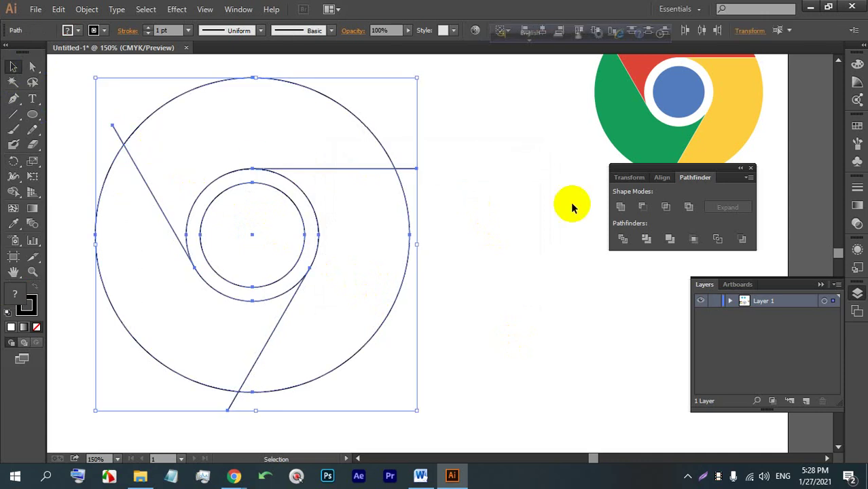
{"action": "left_click", "coordinate": [622, 209]}
{"action": "left_click", "coordinate": [622, 240]}
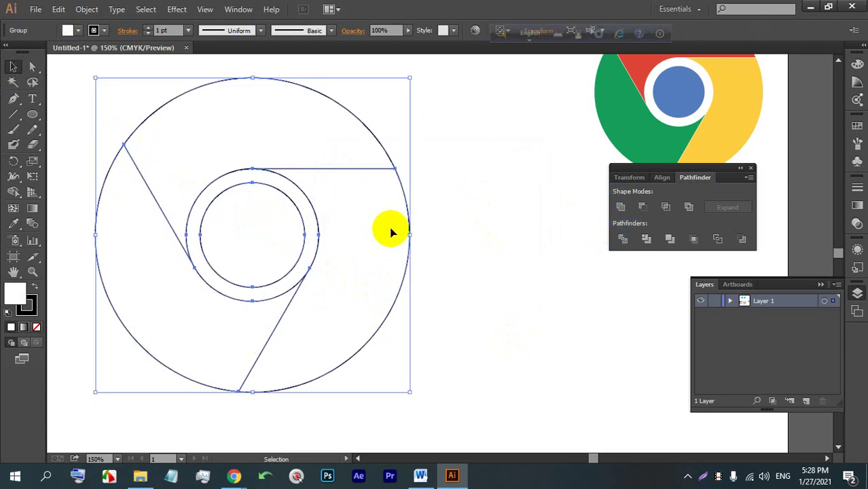
{"action": "right_click", "coordinate": [408, 215]}
{"action": "left_click", "coordinate": [444, 292]}
{"action": "left_click", "coordinate": [425, 265]}
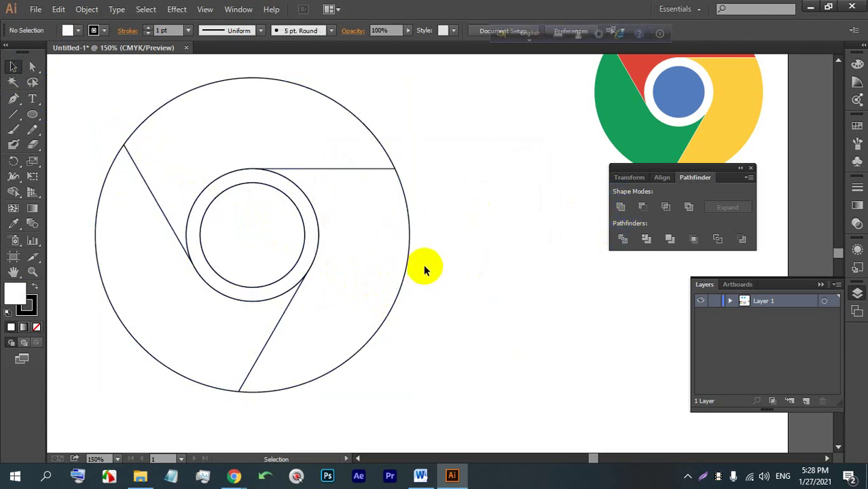
Examine whether the divided segments and the inner circle can be selected as separate shapes.
{"action": "left_click", "coordinate": [409, 266]}
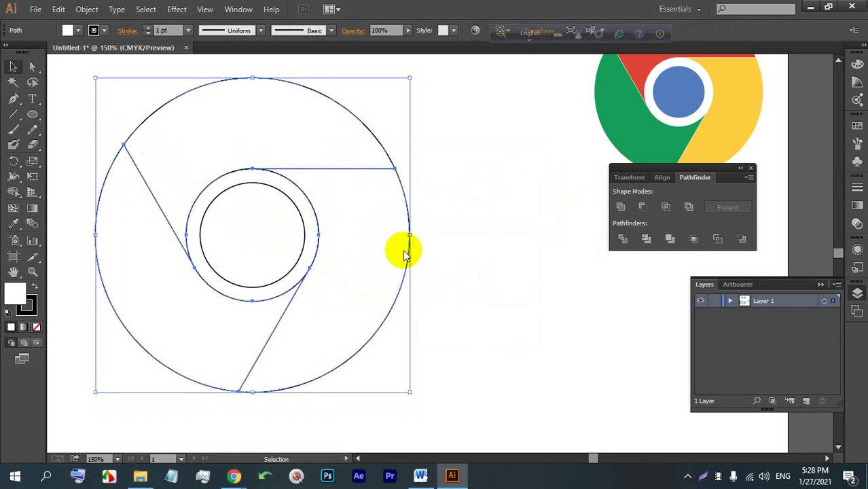
{"action": "right_click", "coordinate": [406, 254]}
{"action": "left_click", "coordinate": [427, 238]}
{"action": "left_click", "coordinate": [405, 262]}
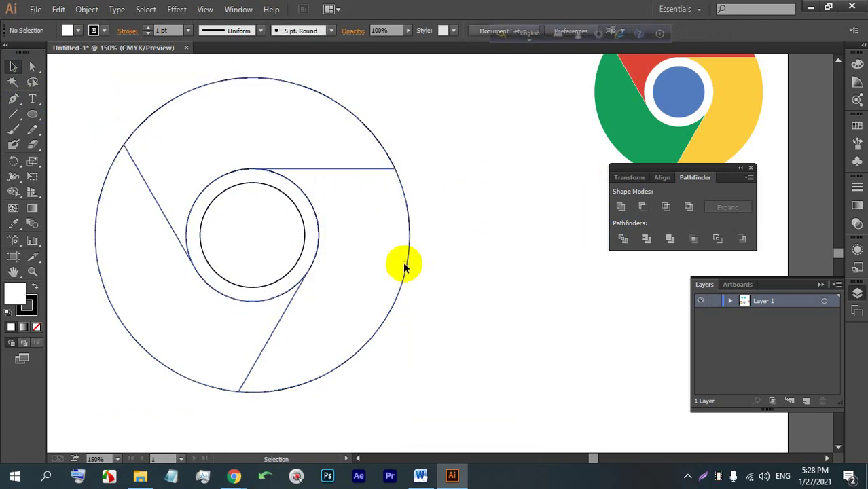
{"action": "left_click", "coordinate": [197, 268]}
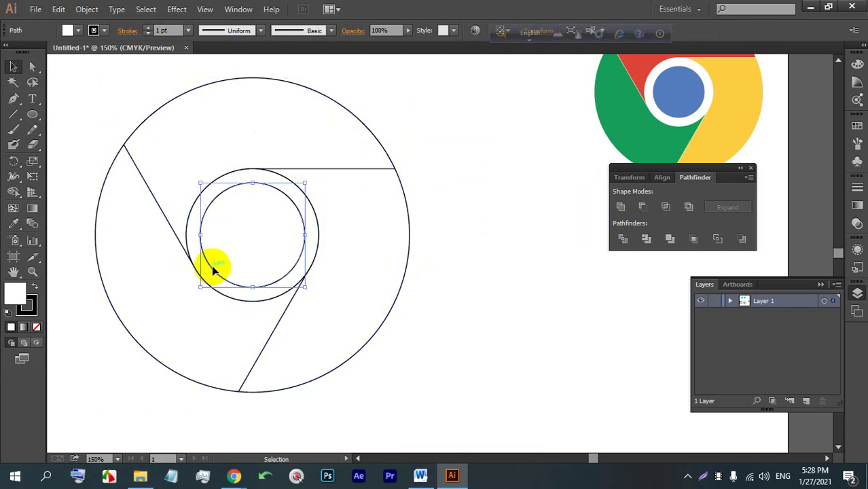
{"action": "left_click", "coordinate": [159, 360]}
{"action": "double_click", "coordinate": [160, 362]}
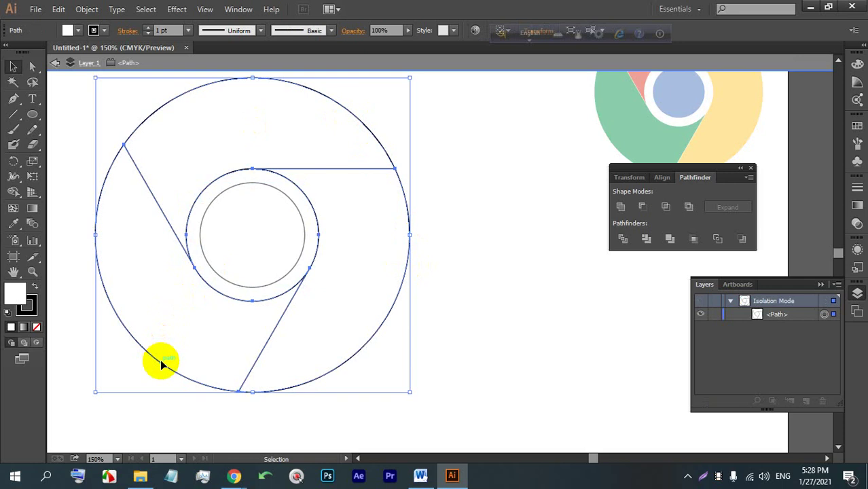
{"action": "left_click", "coordinate": [473, 222]}
Undo the ungrouping and the Pathfinder division of the circles and lines.
{"action": "key", "text": "ctrl+z"}
{"action": "key", "text": "ctrl+z"}
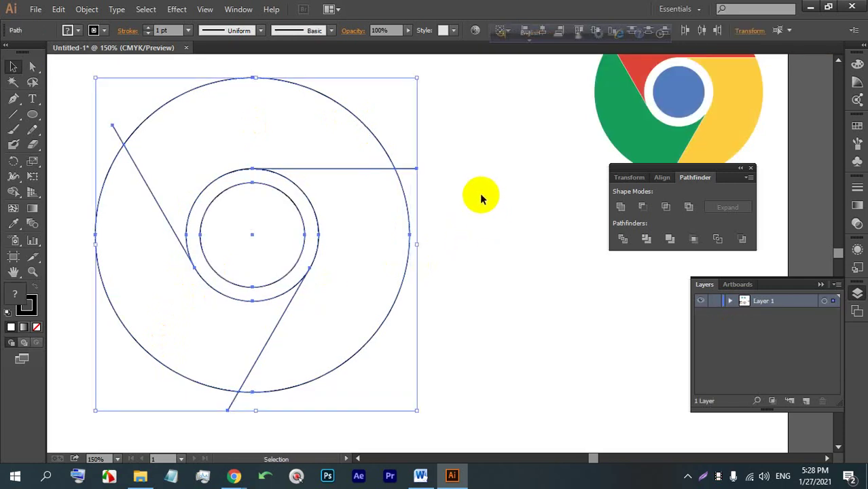
{"action": "key", "text": "ctrl+z"}
{"action": "key", "text": "ctrl+z"}
{"action": "key", "text": "ctrl+z"}
{"action": "key", "text": "ctrl+z"}
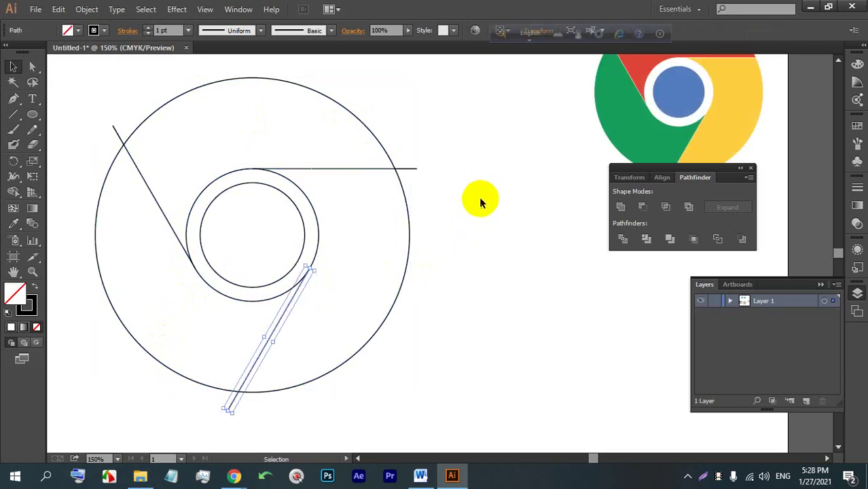
Select all the circles and lines and expand their fill and stroke.
{"action": "left_click", "coordinate": [479, 291]}
{"action": "left_click", "coordinate": [236, 170]}
{"action": "left_click", "coordinate": [80, 9]}
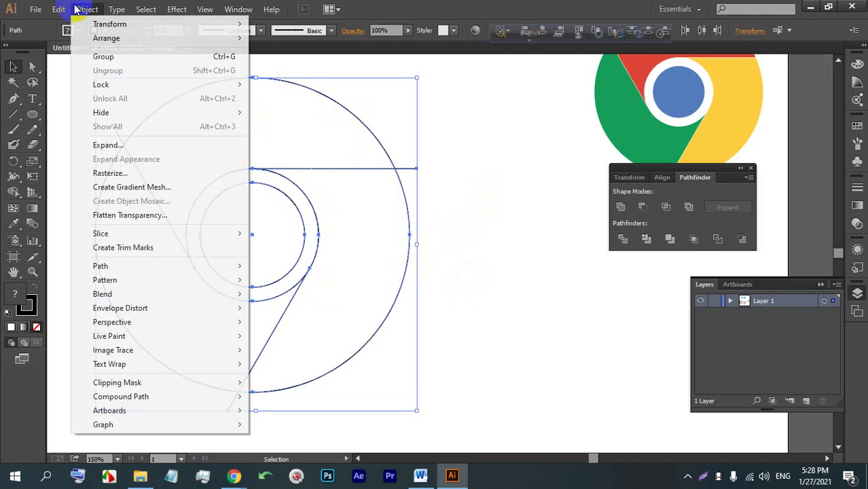
{"action": "left_click", "coordinate": [451, 120]}
{"action": "left_click", "coordinate": [453, 282]}
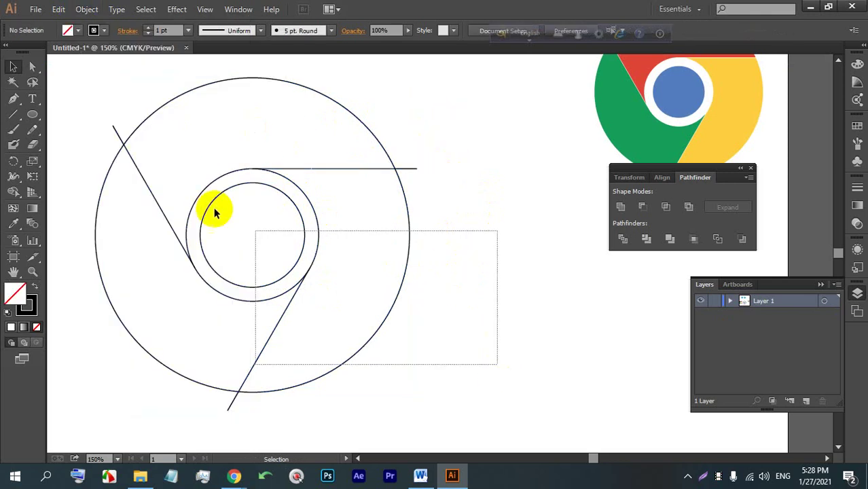
{"action": "left_click", "coordinate": [214, 207]}
{"action": "left_click", "coordinate": [87, 9]}
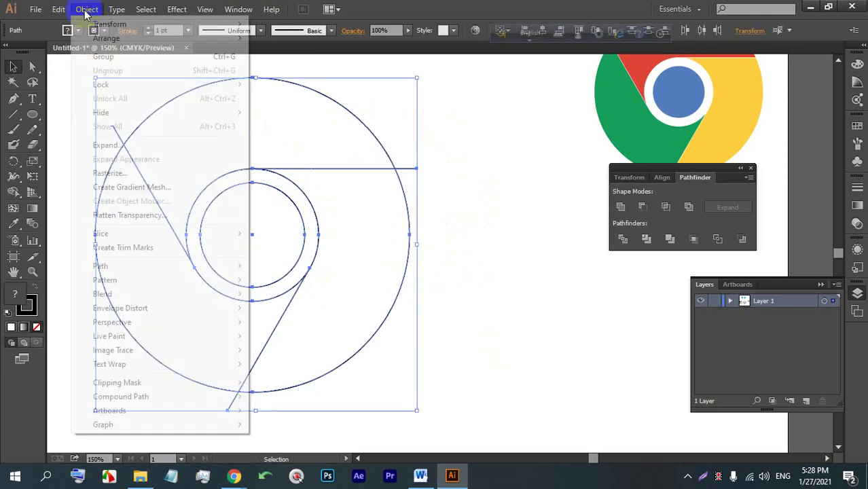
{"action": "left_click", "coordinate": [121, 147]}
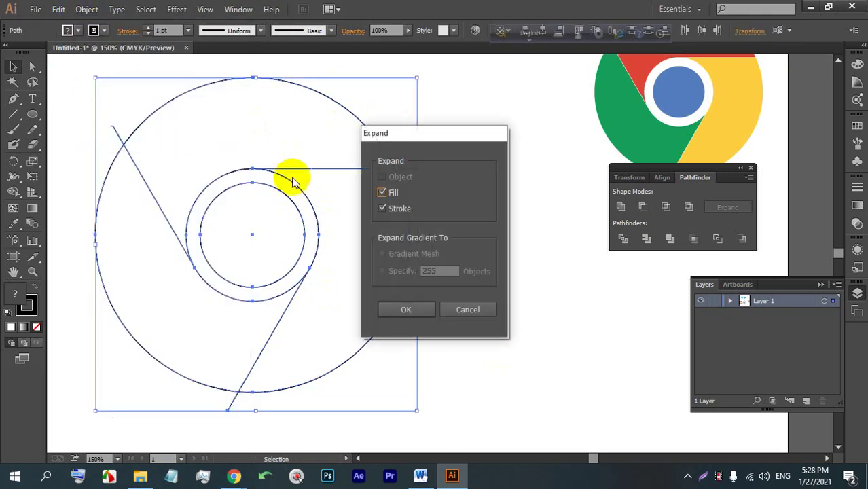
{"action": "left_click", "coordinate": [405, 310]}
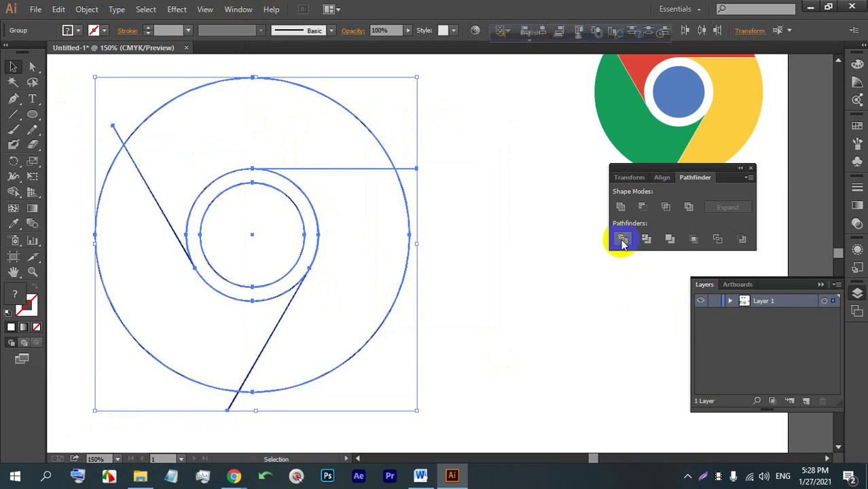
Divide the expanded circles and lines with Pathfinder and ungroup the resulting pieces.
{"action": "left_click", "coordinate": [622, 241]}
{"action": "right_click", "coordinate": [409, 241]}
{"action": "left_click", "coordinate": [450, 316]}
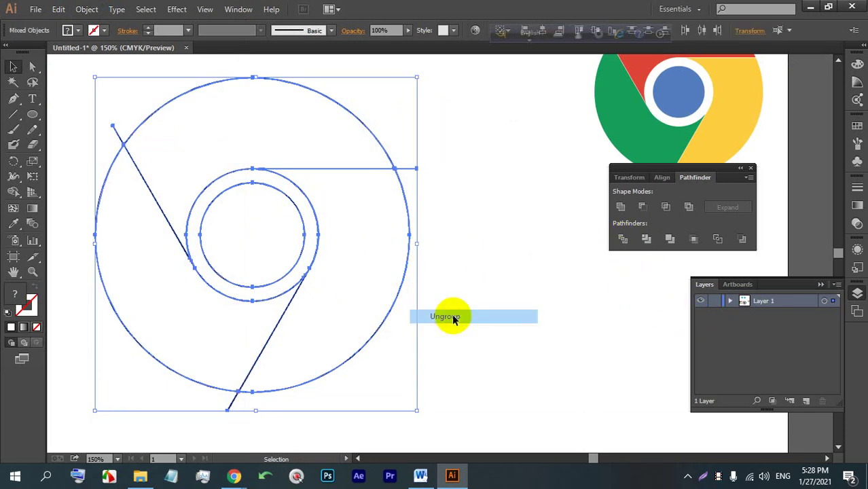
{"action": "left_click", "coordinate": [435, 271]}
Examine the ungrouped pieces by selecting the individual segments of the outer ring.
{"action": "left_click", "coordinate": [410, 238]}
{"action": "left_click", "coordinate": [370, 142]}
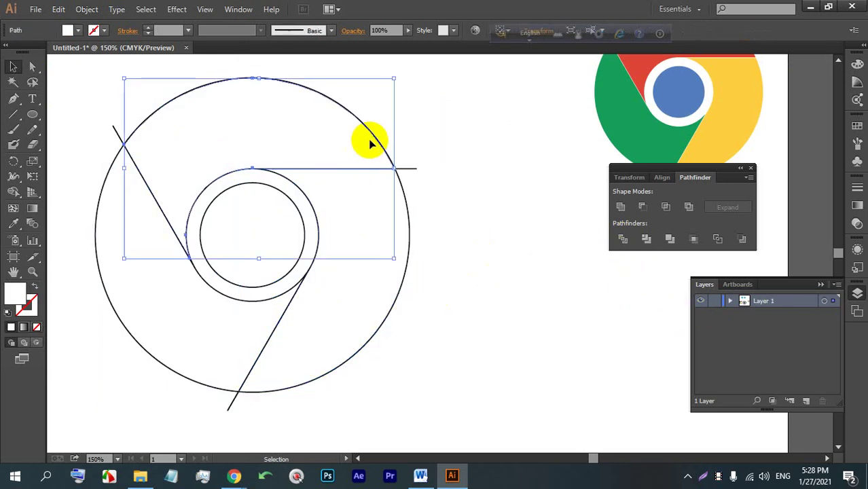
{"action": "left_click", "coordinate": [97, 276]}
{"action": "left_click", "coordinate": [417, 203]}
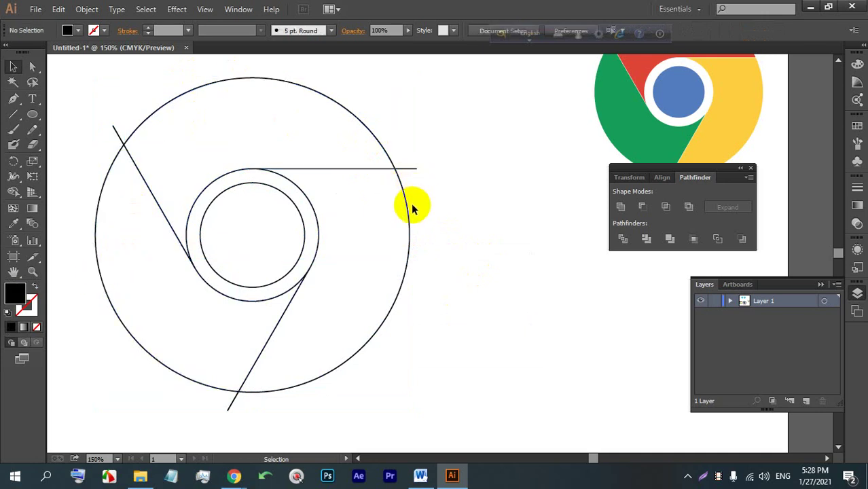
{"action": "key", "text": "ctrl+a"}
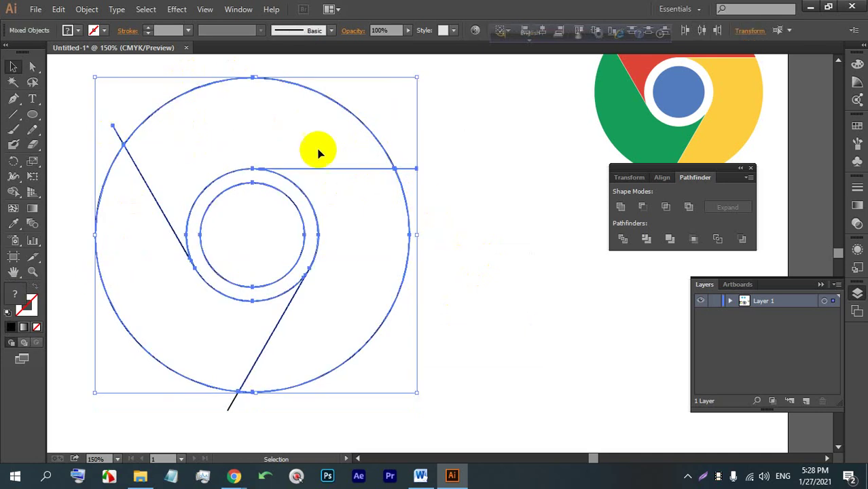
{"action": "left_click_drag", "start_coordinate": [440, 246], "coordinate": [301, 127]}
{"action": "left_click", "coordinate": [400, 99]}
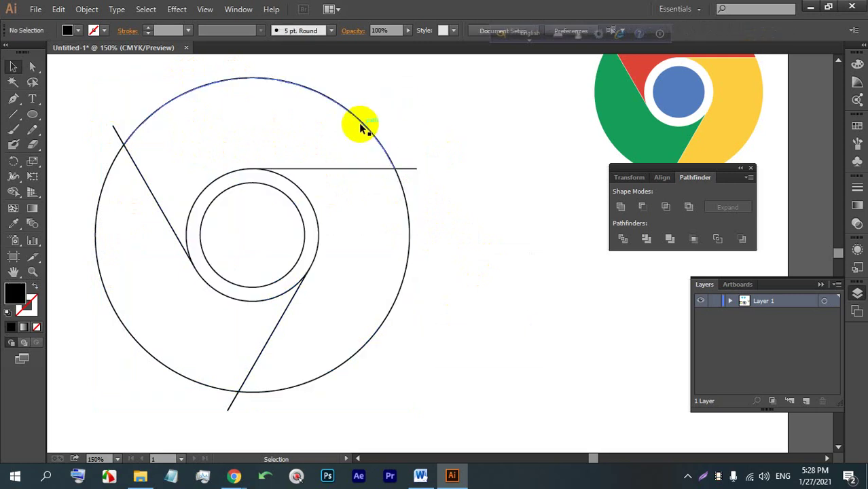
{"action": "left_click", "coordinate": [345, 108]}
{"action": "left_click", "coordinate": [434, 118]}
Move the whole divided drawing up and to the left to free space on the artboard.
{"action": "scroll", "coordinate": [401, 251], "scroll_direction": "down", "scroll_amount": 1}
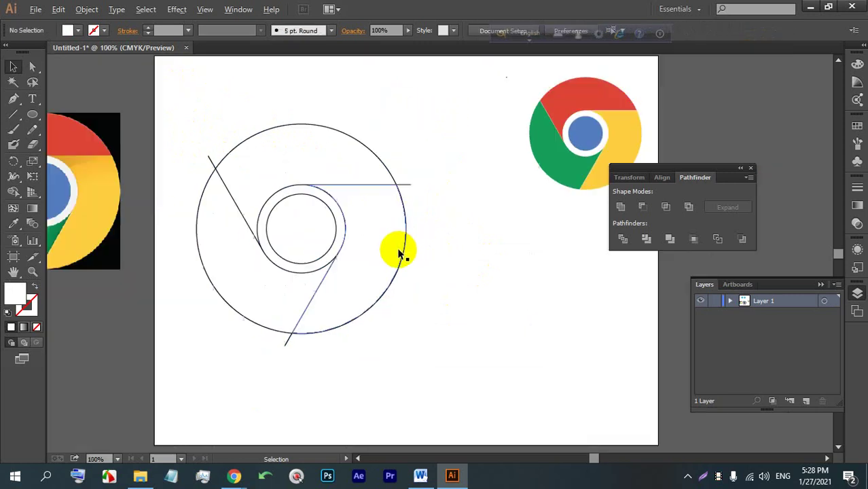
{"action": "scroll", "coordinate": [393, 304], "scroll_direction": "up", "scroll_amount": 1}
{"action": "scroll", "coordinate": [373, 340], "scroll_direction": "up", "scroll_amount": 1}
{"action": "scroll", "coordinate": [371, 340], "scroll_direction": "down", "scroll_amount": 3}
{"action": "left_click_drag", "start_coordinate": [411, 379], "coordinate": [259, 240]}
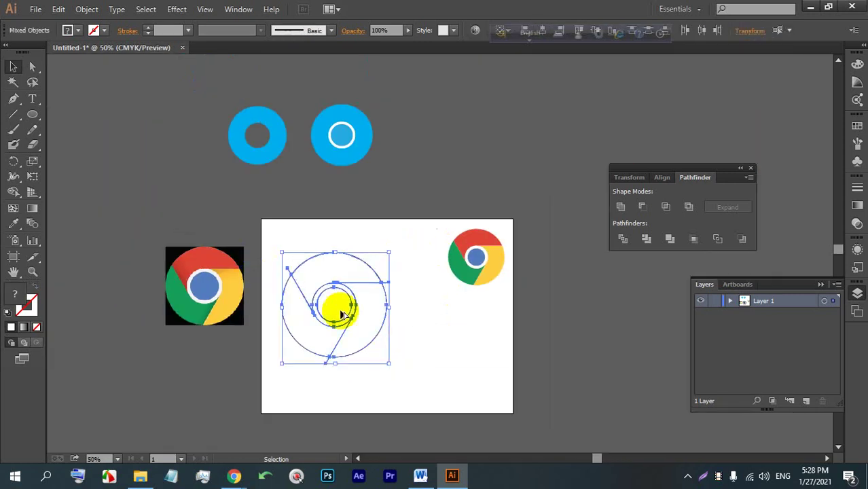
{"action": "scroll", "coordinate": [340, 305], "scroll_direction": "up", "scroll_amount": 2}
{"action": "mouse_move", "coordinate": [327, 188]}
{"action": "left_mouse_down"}
{"action": "mouse_move", "coordinate": [322, 178]}
{"action": "mouse_move", "coordinate": [315, 290]}
{"action": "mouse_move", "coordinate": [304, 135]}
{"action": "mouse_move", "coordinate": [295, 119]}
{"action": "left_mouse_up"}
{"action": "left_click", "coordinate": [368, 264]}
Draw a new circle in the empty area of the artboard below the divided drawing.
{"action": "scroll", "coordinate": [365, 329], "scroll_direction": "up", "scroll_amount": 2}
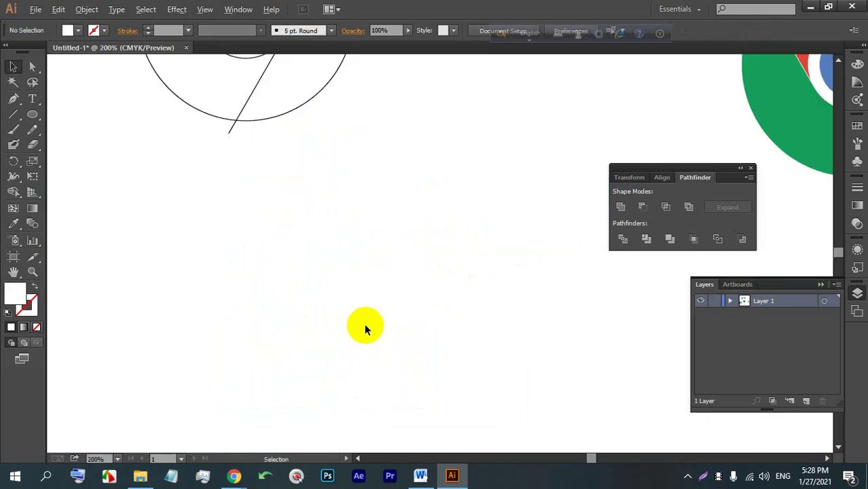
{"action": "left_click", "coordinate": [30, 120]}
{"action": "left_click_drag", "start_coordinate": [128, 201], "coordinate": [306, 342]}
{"action": "scroll", "coordinate": [241, 370], "scroll_direction": "up", "scroll_amount": 2}
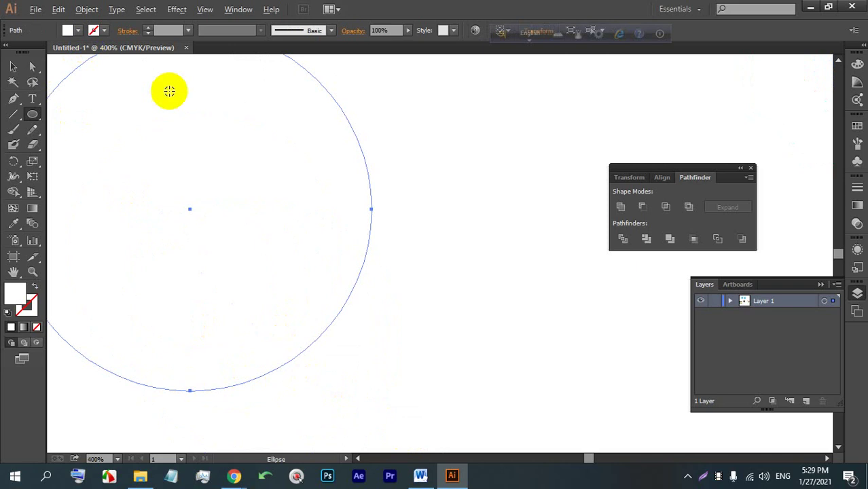
Give the new circle a 1 pt stroke.
{"action": "scroll", "coordinate": [163, 92], "scroll_direction": "down", "scroll_amount": 2}
{"action": "scroll", "coordinate": [132, 102], "scroll_direction": "up", "scroll_amount": 1}
{"action": "left_click", "coordinate": [148, 28]}
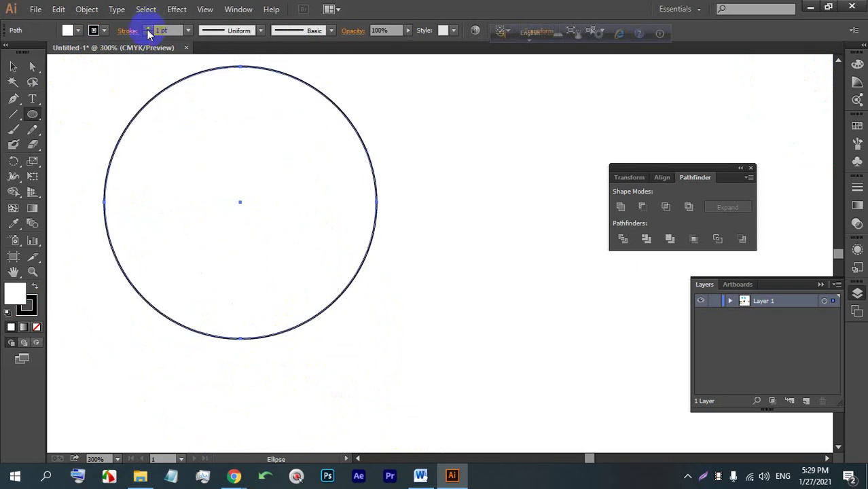
Add a concentric circle inside the large one, scaled from its centre to a little under half the large circle's diameter.
{"action": "left_click", "coordinate": [13, 66]}
{"action": "key", "text": "a"}
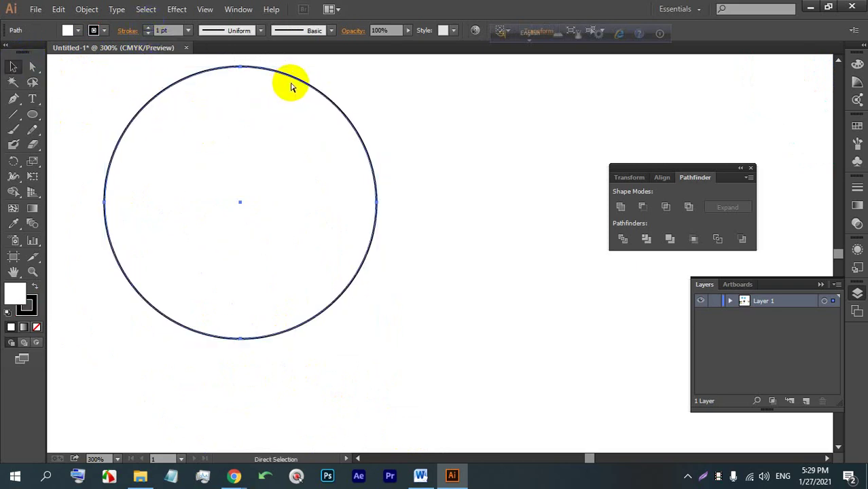
{"action": "key", "text": "v"}
{"action": "left_click_drag", "start_coordinate": [240, 65], "coordinate": [232, 138]}
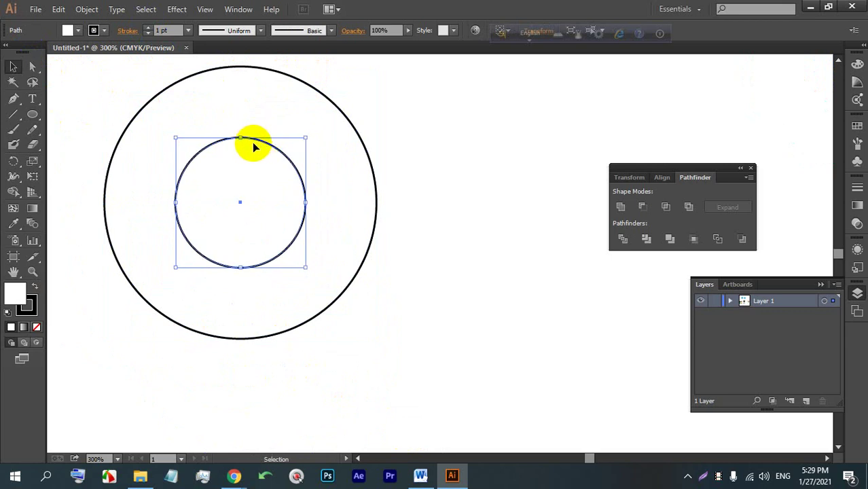
{"action": "left_click", "coordinate": [240, 136], "text": "shift"}
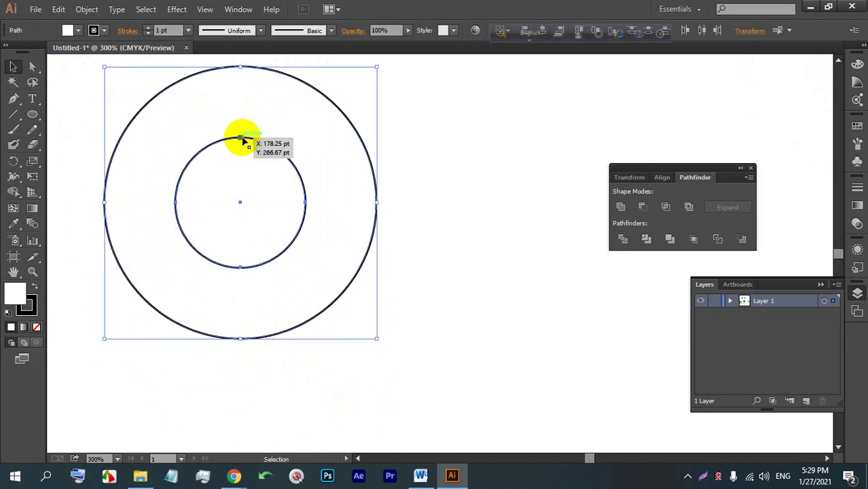
{"action": "left_click", "coordinate": [425, 130]}
{"action": "left_click", "coordinate": [240, 139]}
{"action": "mouse_move", "coordinate": [241, 139]}
{"action": "left_mouse_down"}
{"action": "mouse_move", "coordinate": [238, 149]}
{"action": "mouse_move", "coordinate": [240, 142]}
{"action": "left_mouse_up"}
{"action": "left_click", "coordinate": [373, 118]}
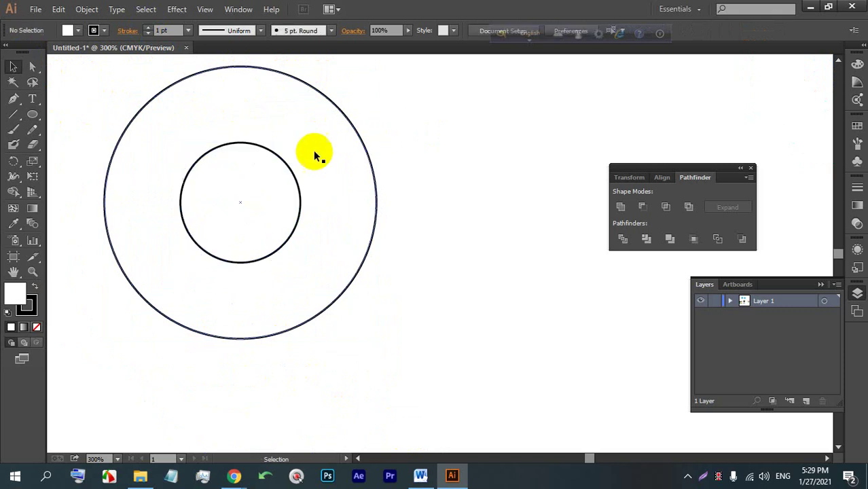
Add a slightly smaller concentric copy just inside the middle circle, leaving a narrow ring between the two.
{"action": "key", "text": "a"}
{"action": "left_click", "coordinate": [285, 168]}
{"action": "left_click", "coordinate": [436, 149]}
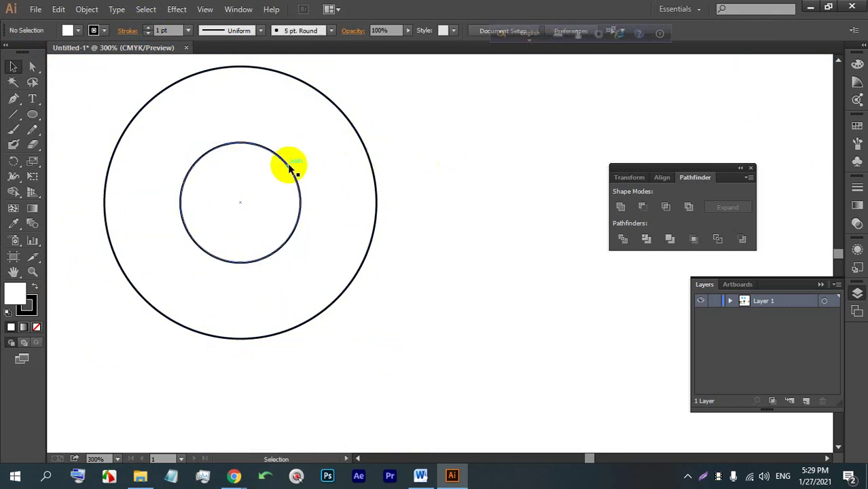
{"action": "left_click", "coordinate": [237, 145]}
{"action": "left_click_drag", "start_coordinate": [239, 144], "coordinate": [236, 156]}
{"action": "left_click_drag", "start_coordinate": [417, 266], "coordinate": [157, 144]}
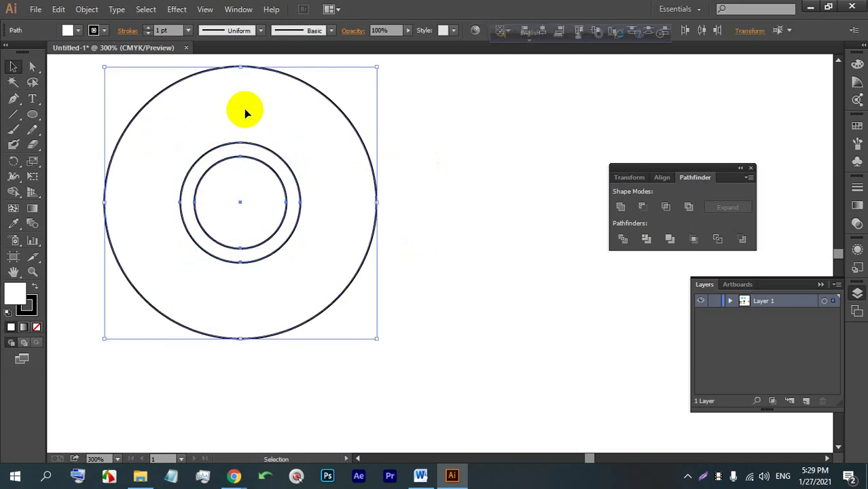
{"action": "key", "text": "space"}
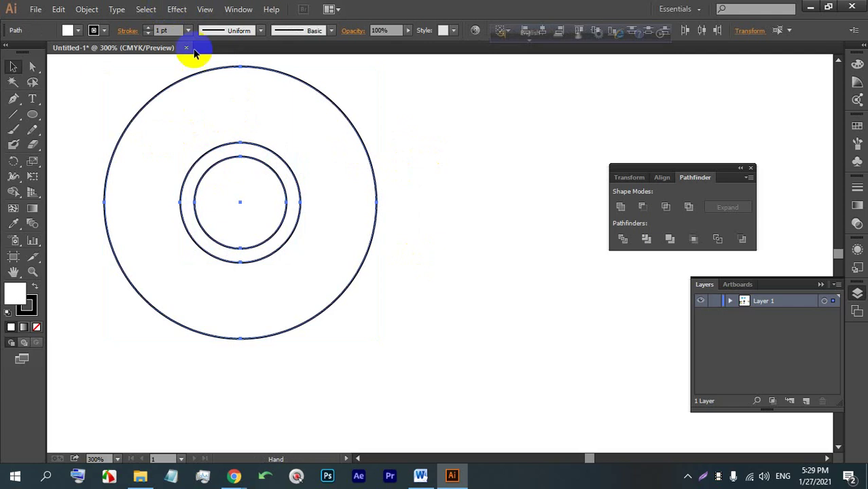
{"action": "left_click", "coordinate": [451, 169]}
Draw a horizontal line from the top point of the middle circle to just beyond the outer circle's edge.
{"action": "scroll", "coordinate": [235, 105], "scroll_direction": "up", "scroll_amount": 1}
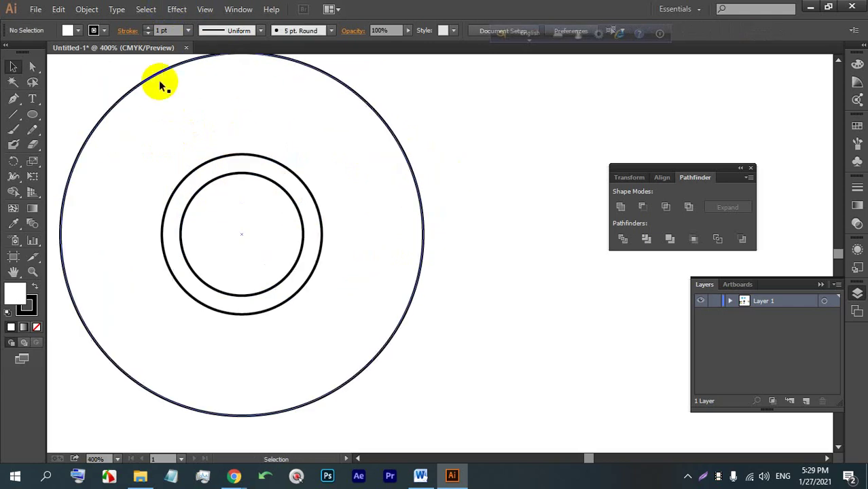
{"action": "left_click", "coordinate": [12, 101]}
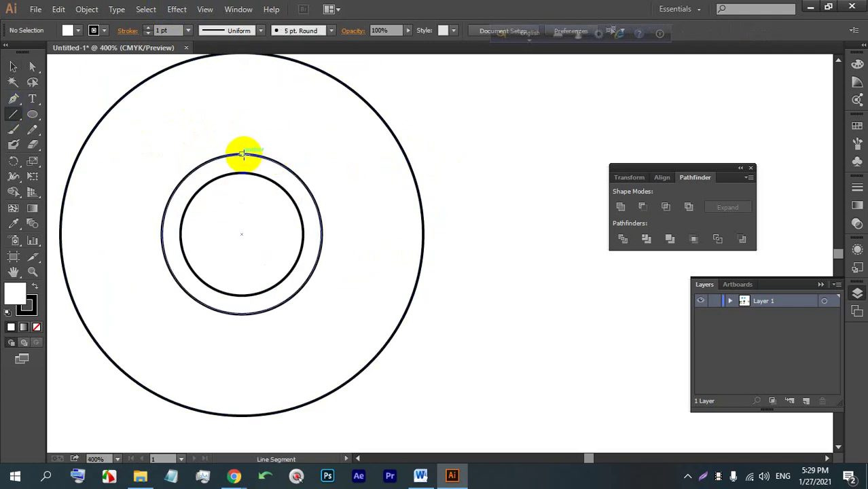
{"action": "left_click_drag", "start_coordinate": [242, 153], "coordinate": [457, 155]}
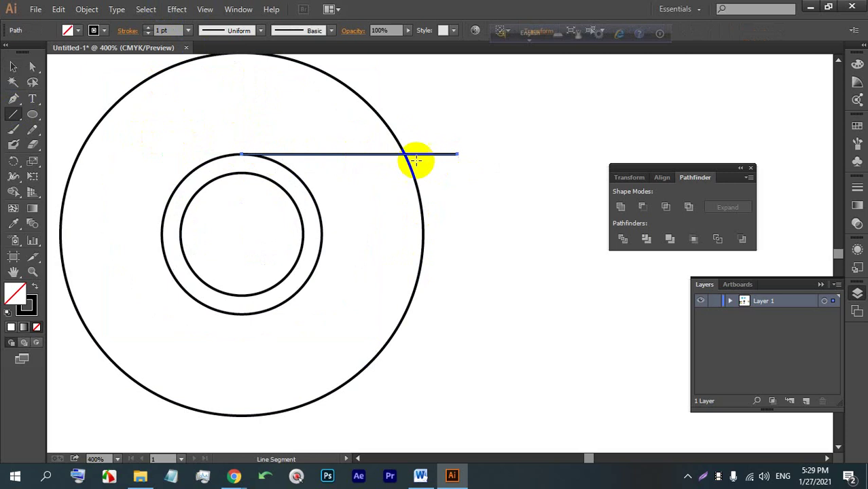
Rotate a copy of the line 120° around the circles' centre and repeat the transformation for a third line.
{"action": "scroll", "coordinate": [333, 210], "scroll_direction": "down", "scroll_amount": 1}
{"action": "left_click_drag", "start_coordinate": [483, 324], "coordinate": [170, 140]}
{"action": "left_click", "coordinate": [343, 174]}
{"action": "left_click", "coordinate": [313, 166]}
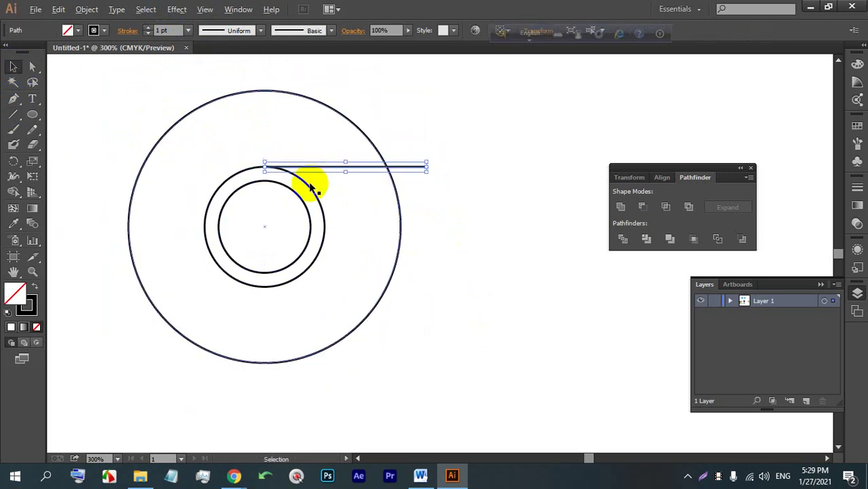
{"action": "left_click", "coordinate": [14, 160]}
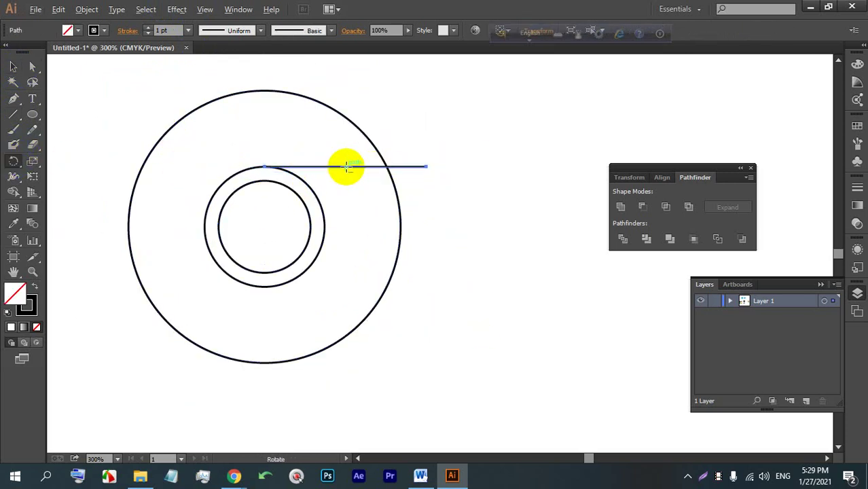
{"action": "left_click", "coordinate": [265, 227], "text": "alt"}
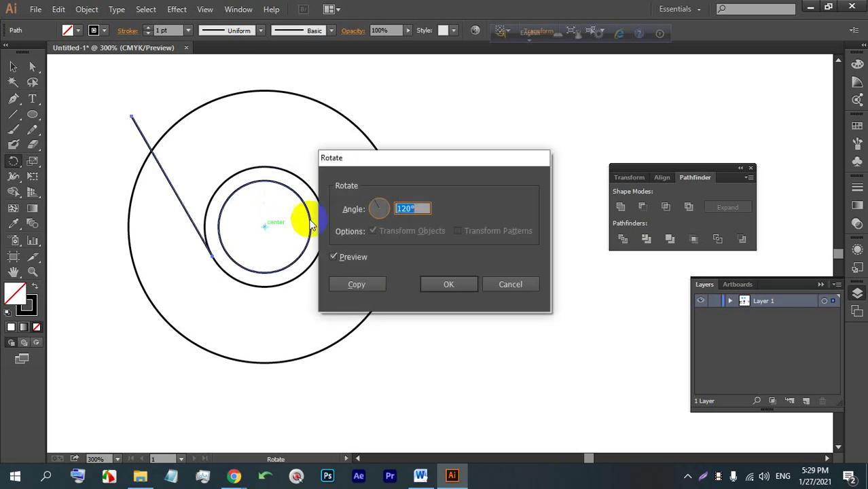
{"action": "left_click", "coordinate": [359, 284]}
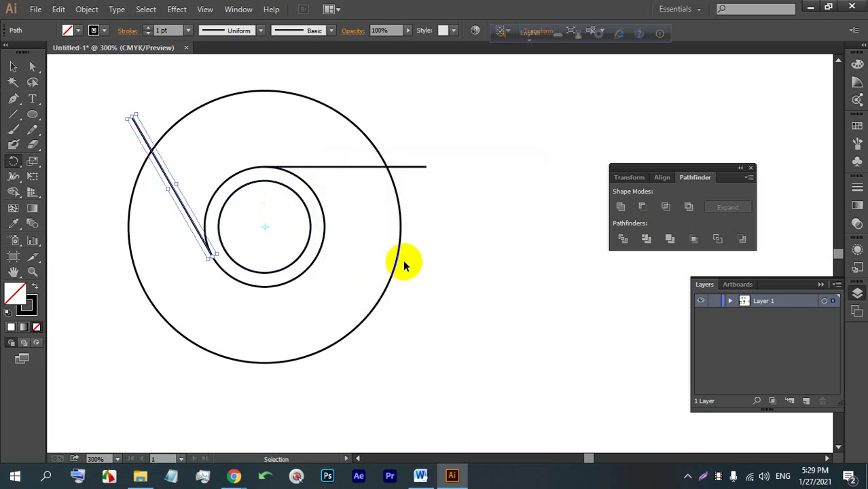
{"action": "key", "text": "ctrl+d"}
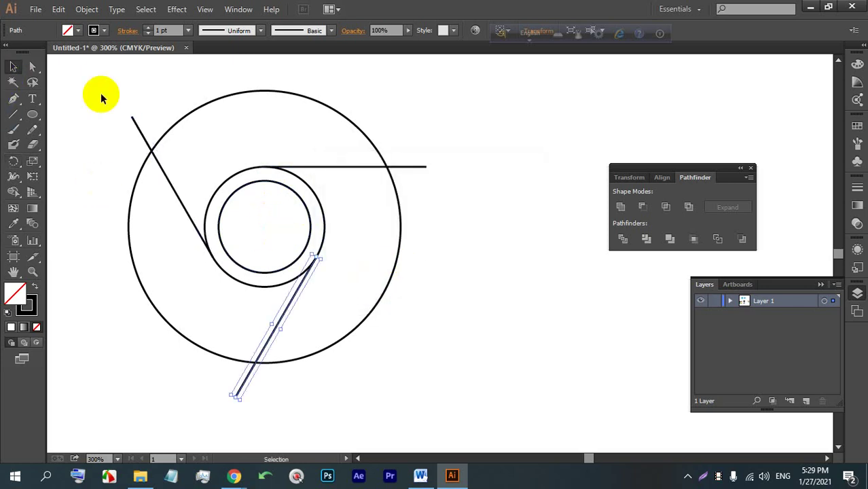
Try to divide the unexpanded circles and lines with Pathfinder and ungroup the pieces.
{"action": "left_click_drag", "start_coordinate": [475, 332], "coordinate": [149, 118]}
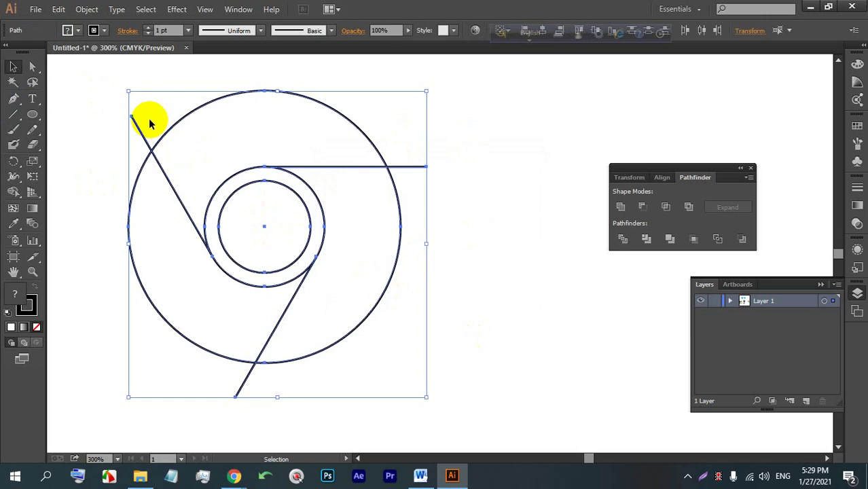
{"action": "left_click", "coordinate": [622, 239]}
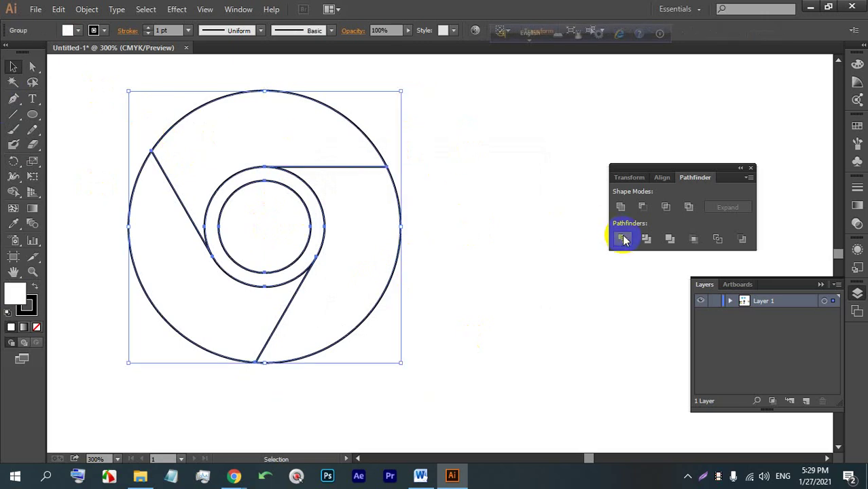
{"action": "right_click", "coordinate": [397, 238]}
{"action": "left_click", "coordinate": [436, 320]}
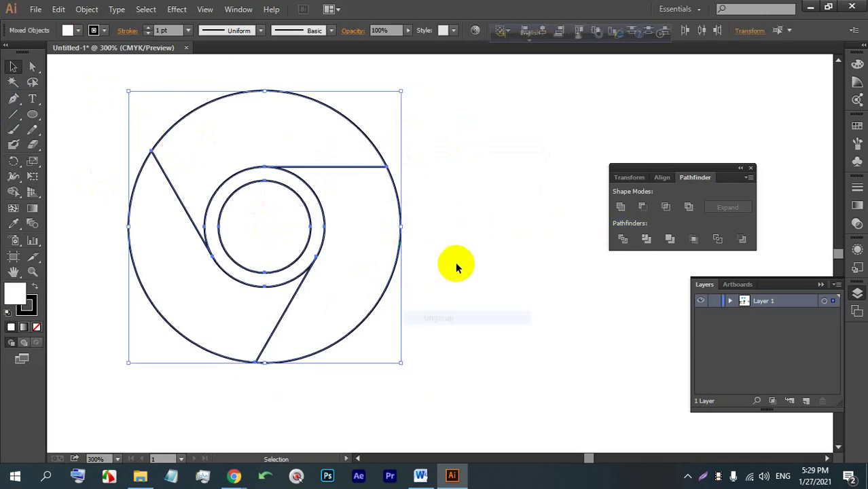
{"action": "left_click", "coordinate": [457, 261]}
{"action": "left_click", "coordinate": [391, 283]}
Undo the ungrouping and the Pathfinder division.
{"action": "key", "text": "ctrl+z"}
{"action": "key", "text": "ctrl+z"}
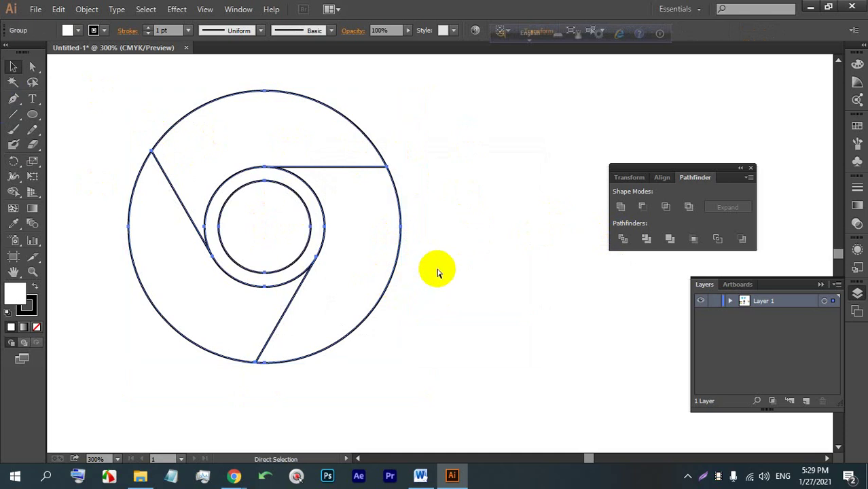
{"action": "left_click", "coordinate": [453, 240]}
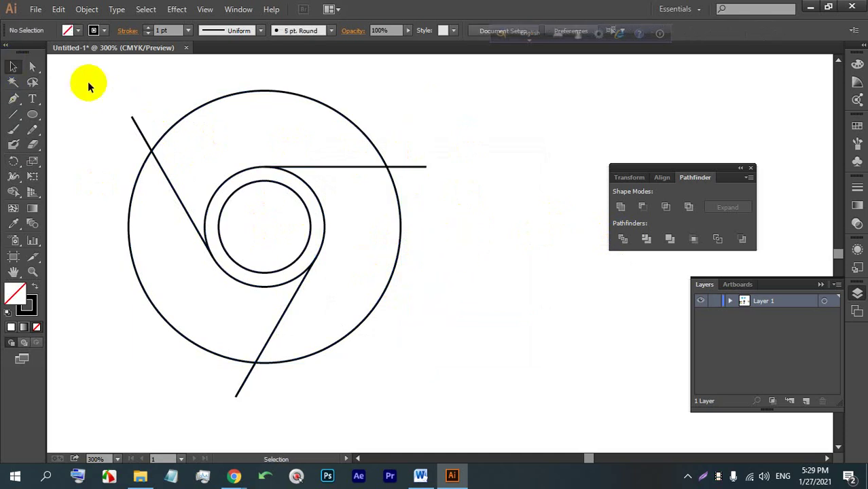
{"action": "left_click", "coordinate": [377, 144]}
{"action": "left_click", "coordinate": [464, 183]}
Expand the fill and stroke of all the circles and the three lines.
{"action": "left_click_drag", "start_coordinate": [498, 290], "coordinate": [152, 114]}
{"action": "left_click", "coordinate": [86, 9]}
{"action": "left_click", "coordinate": [112, 143]}
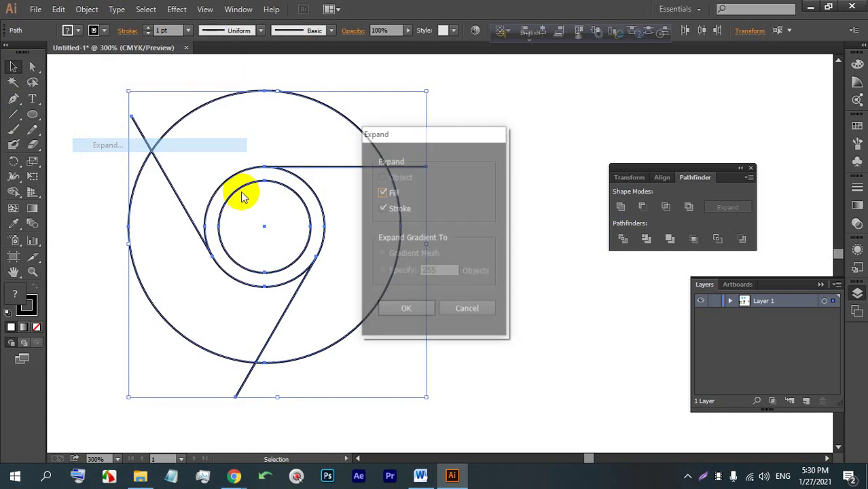
{"action": "left_click", "coordinate": [406, 309]}
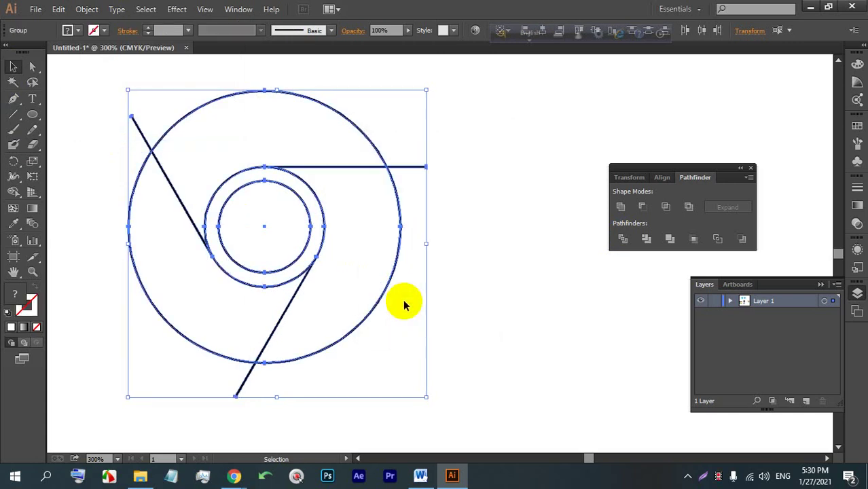
Divide the expanded artwork with Pathfinder and ungroup the resulting shapes.
{"action": "left_click", "coordinate": [621, 239]}
{"action": "right_click", "coordinate": [398, 256]}
{"action": "left_click", "coordinate": [431, 330]}
{"action": "left_click", "coordinate": [420, 258]}
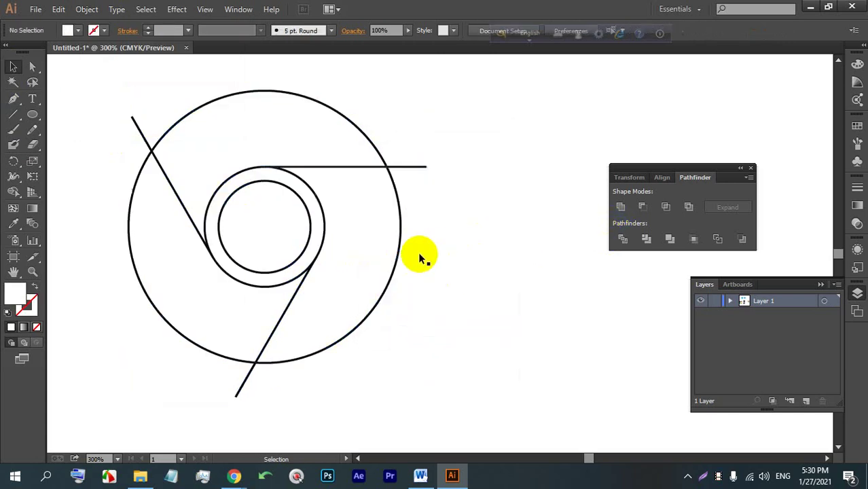
Check how the outer ring was divided by selecting its individual segments.
{"action": "left_click", "coordinate": [398, 261]}
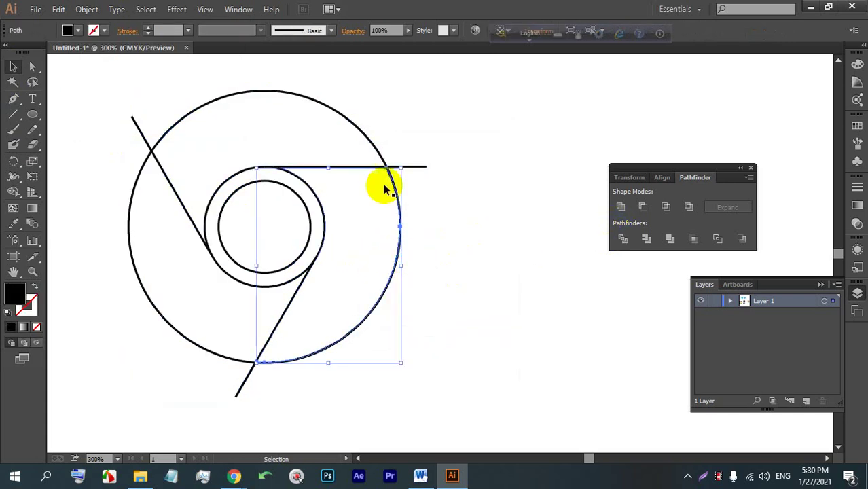
{"action": "left_click", "coordinate": [345, 119]}
{"action": "left_click", "coordinate": [139, 275]}
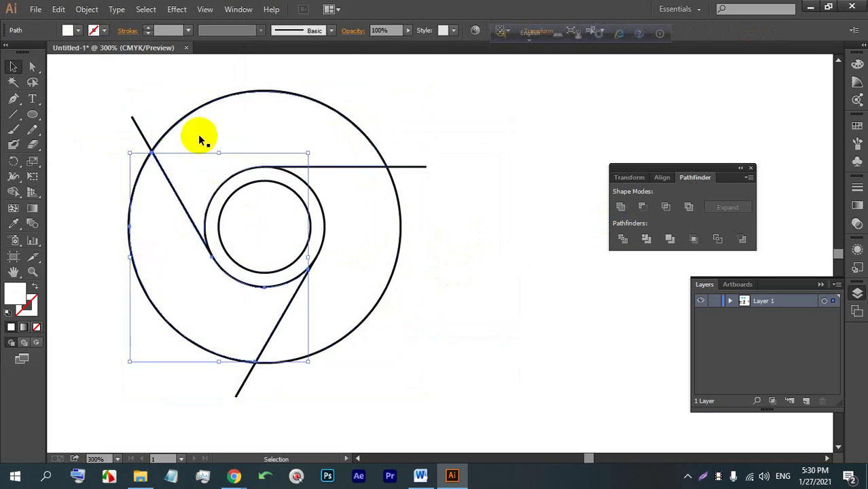
{"action": "left_click", "coordinate": [273, 92]}
{"action": "left_click", "coordinate": [412, 158]}
{"action": "left_click", "coordinate": [372, 274]}
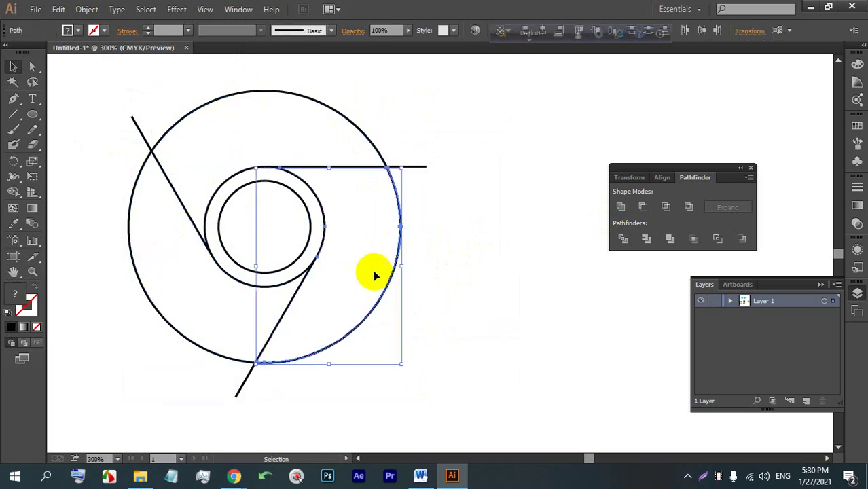
{"action": "left_click", "coordinate": [475, 316]}
Switch to Google Chrome and open the YouTube video "How To Create Google Chrome Logo in Adobe Illustrator" in full screen.
{"action": "mouse_move", "coordinate": [233, 475]}
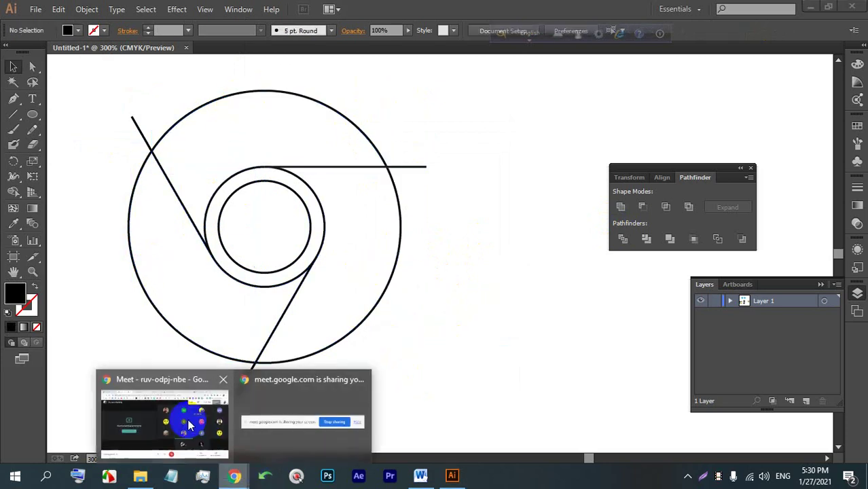
{"action": "left_click", "coordinate": [201, 394]}
{"action": "left_click", "coordinate": [608, 11]}
{"action": "left_click", "coordinate": [656, 10]}
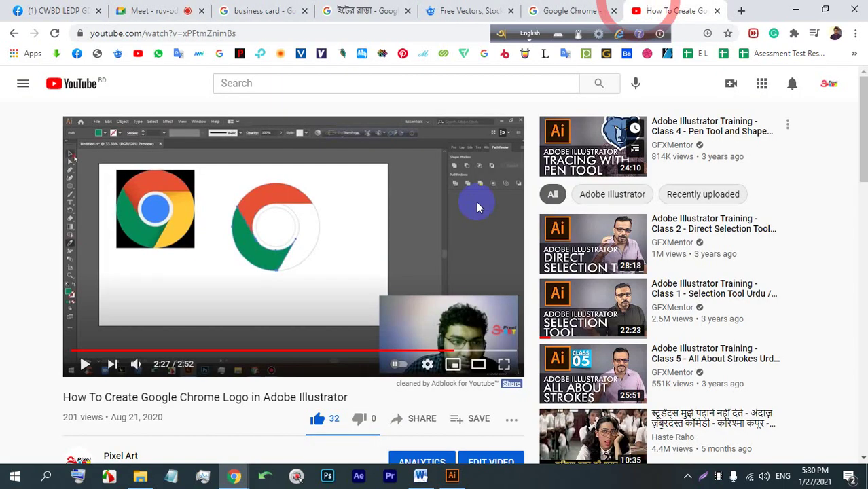
{"action": "left_click", "coordinate": [367, 246]}
{"action": "double_click", "coordinate": [367, 247]}
Play the tutorial from 1:58 and skip through to review how the logo is divided, ungrouped and coloured.
{"action": "left_click", "coordinate": [591, 452]}
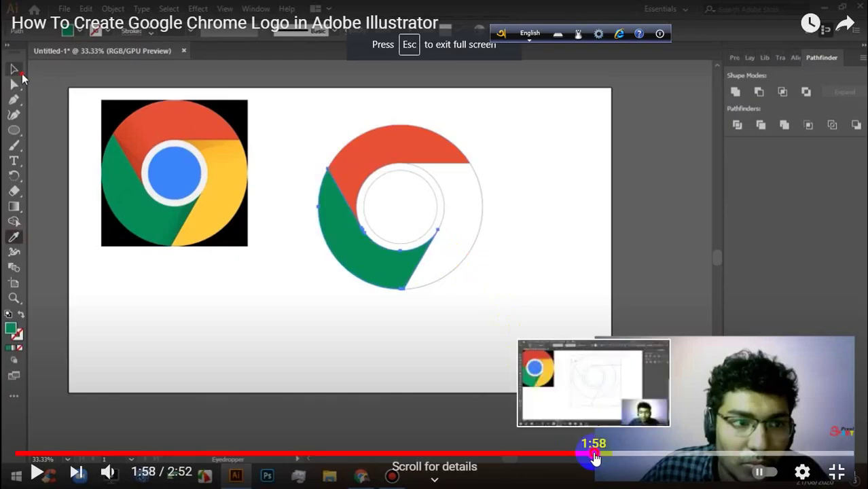
{"action": "key", "text": "space"}
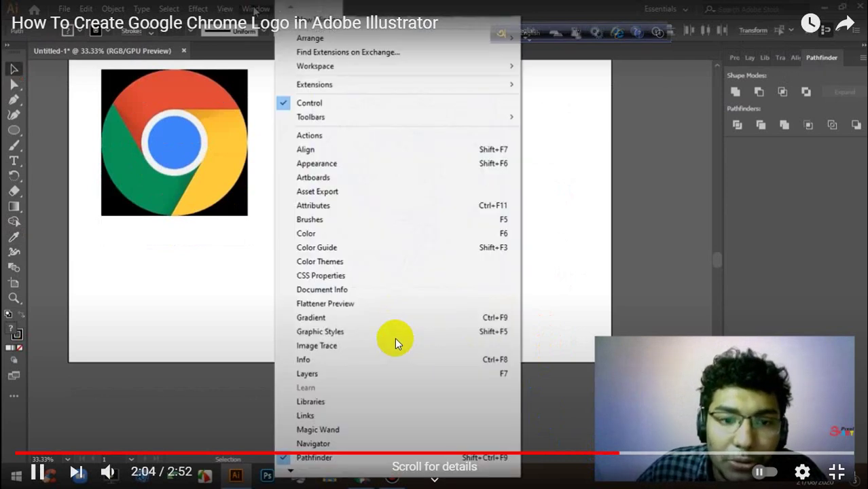
{"action": "key", "text": "Right"}
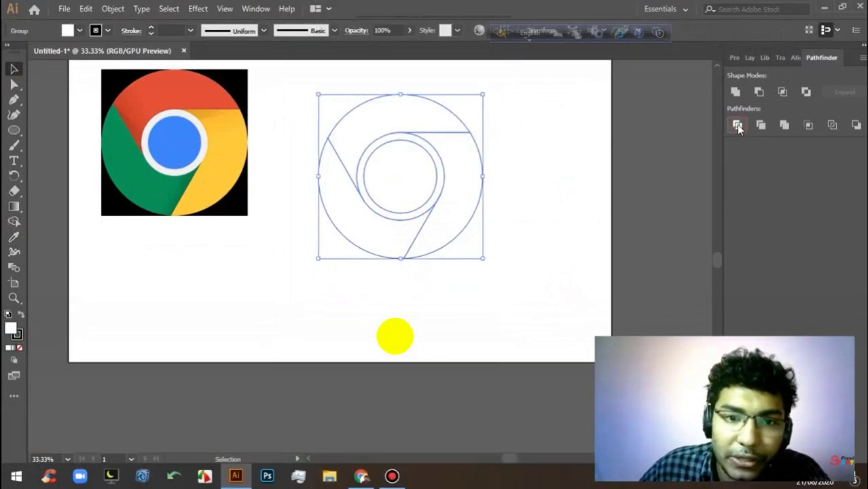
{"action": "key", "text": "Right"}
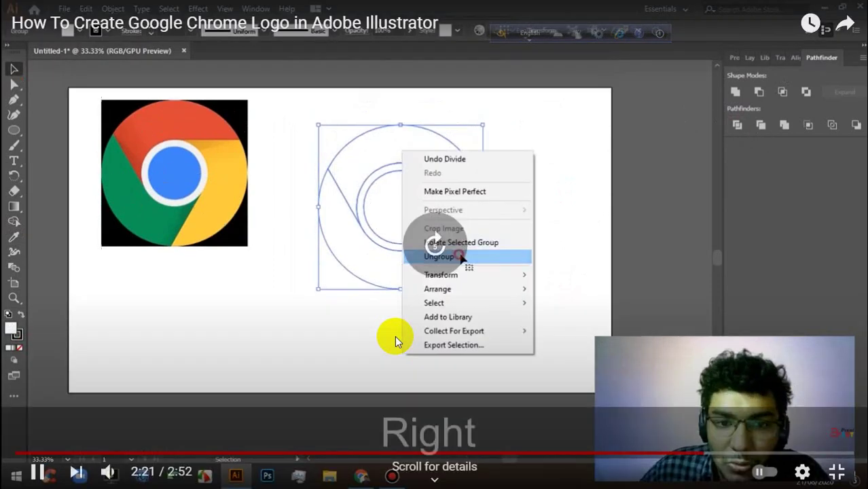
{"action": "key", "text": "Left"}
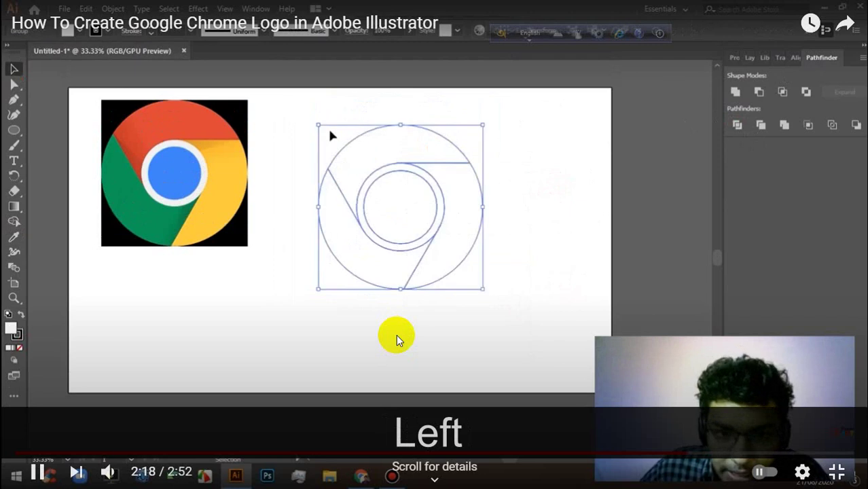
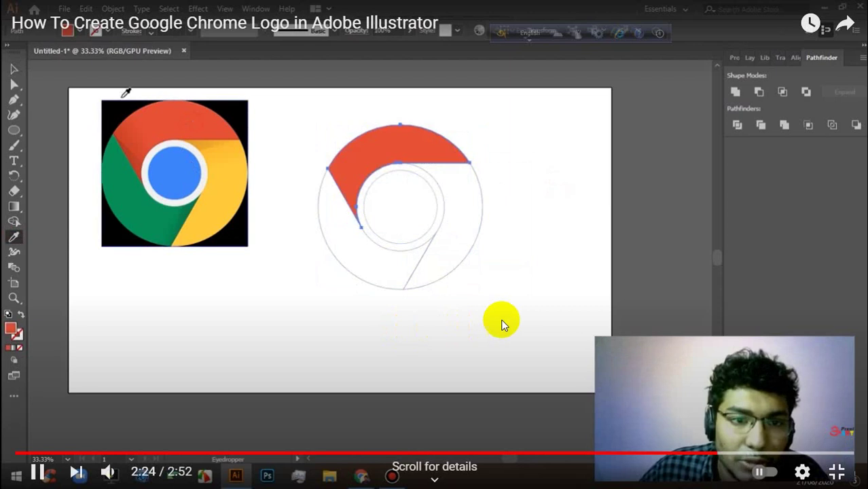
Pause the tutorial, leave full screen and switch back to the logo drawing in Adobe Illustrator with nothing selected.
{"action": "left_click", "coordinate": [502, 315]}
{"action": "double_click", "coordinate": [459, 254]}
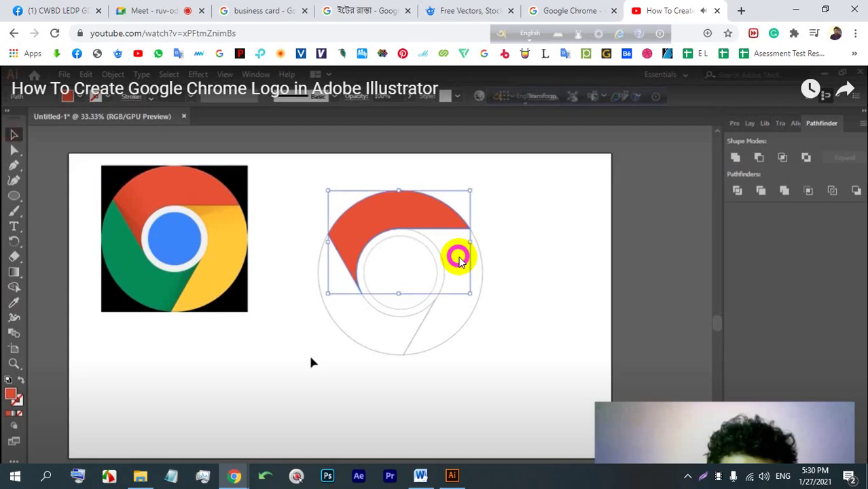
{"action": "mouse_move", "coordinate": [239, 478]}
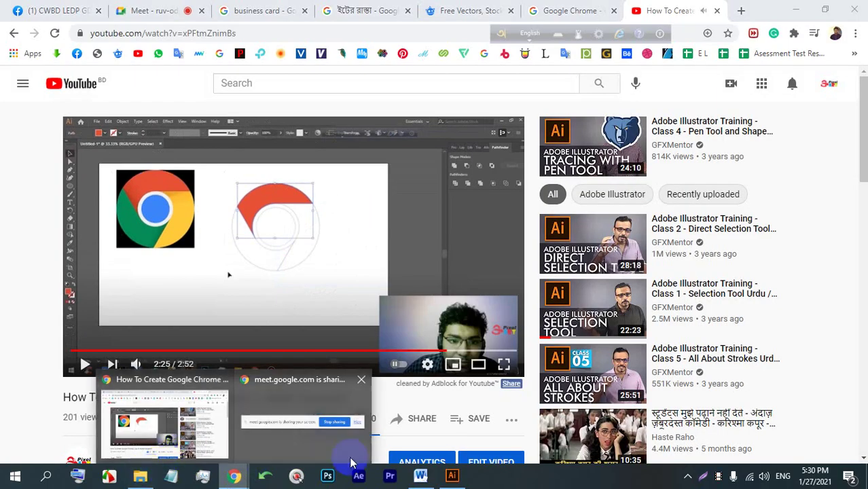
{"action": "left_click", "coordinate": [451, 475]}
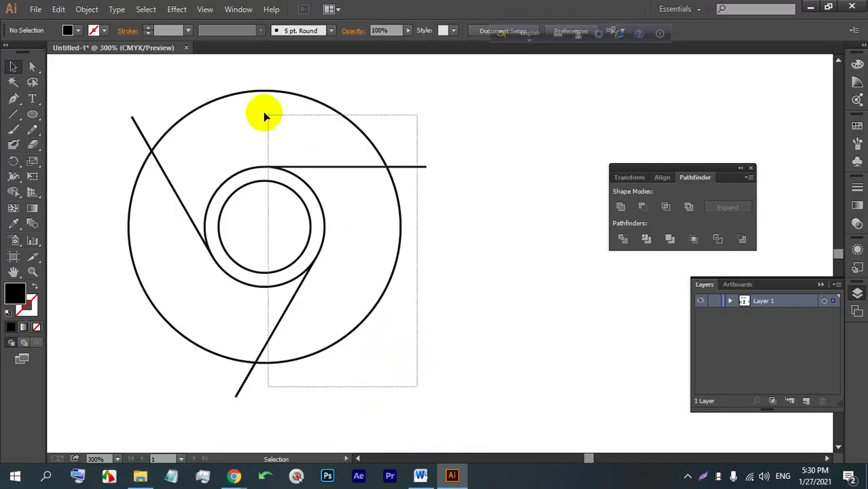
{"action": "left_click_drag", "start_coordinate": [264, 114], "coordinate": [262, 113]}
{"action": "left_click", "coordinate": [495, 286]}
{"action": "left_click", "coordinate": [391, 274]}
{"action": "left_click", "coordinate": [501, 247]}
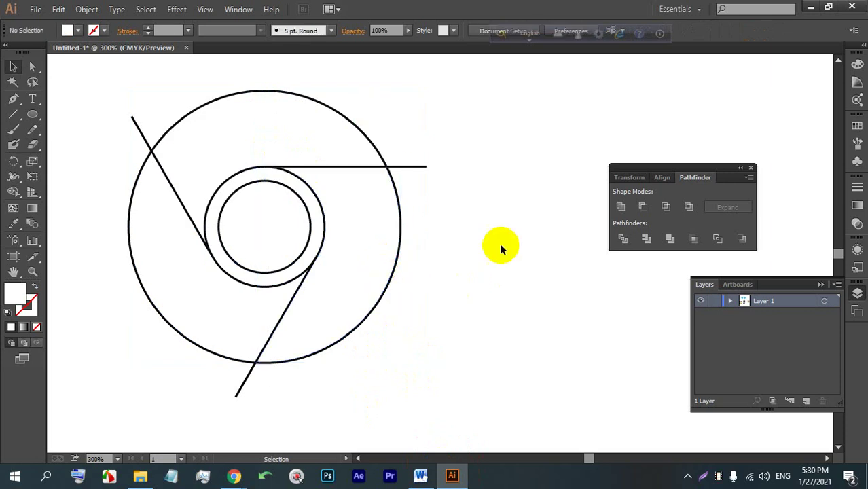
Draw a large white-filled circle on an empty area of the artboard and give it a 1 pt black stroke.
{"action": "scroll", "coordinate": [434, 206], "scroll_direction": "down", "scroll_amount": 4}
{"action": "left_click_drag", "start_coordinate": [539, 304], "coordinate": [343, 275]}
{"action": "scroll", "coordinate": [343, 195], "scroll_direction": "up", "scroll_amount": 3}
{"action": "left_click", "coordinate": [34, 123]}
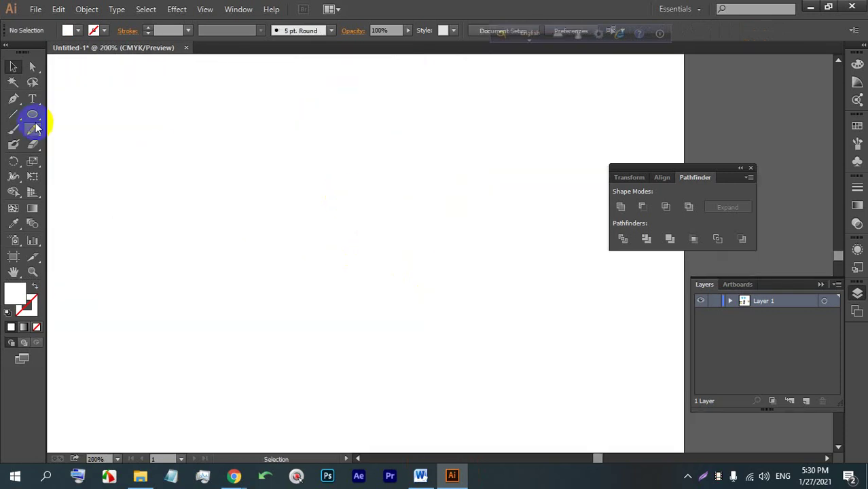
{"action": "left_click", "coordinate": [33, 116]}
{"action": "mouse_move", "coordinate": [182, 114]}
{"action": "left_mouse_down"}
{"action": "mouse_move", "coordinate": [377, 359]}
{"action": "mouse_move", "coordinate": [373, 347]}
{"action": "left_mouse_up"}
{"action": "scroll", "coordinate": [326, 189], "scroll_direction": "up", "scroll_amount": 1}
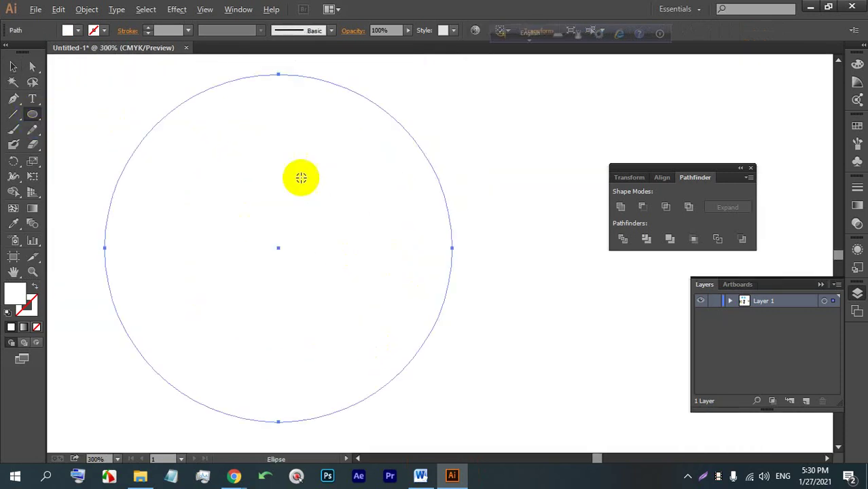
{"action": "left_click", "coordinate": [148, 31]}
{"action": "left_click", "coordinate": [13, 66]}
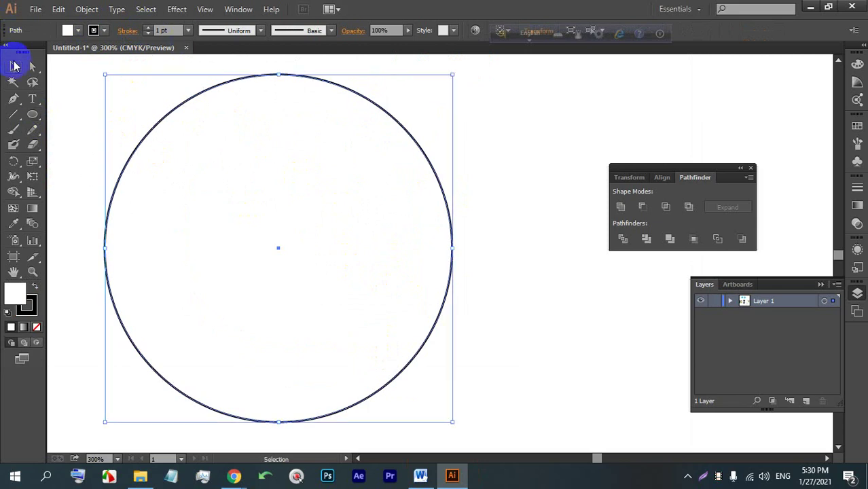
Duplicate the circle in place and shrink the copy about its centre to roughly half the outer circle's diameter.
{"action": "key", "text": "ctrl"}
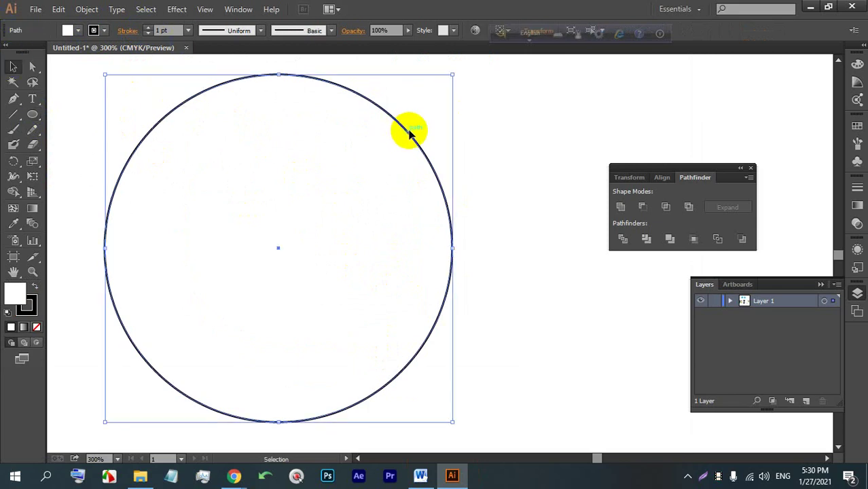
{"action": "key", "text": "ctrl"}
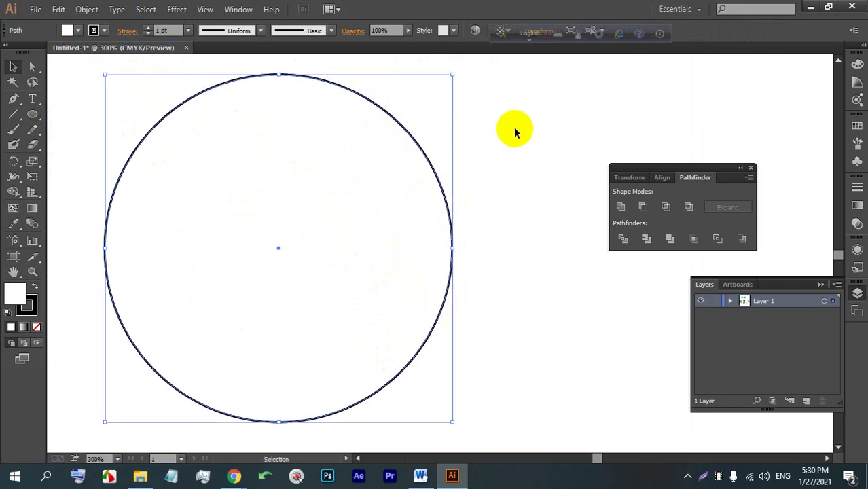
{"action": "key", "text": "ctrl"}
{"action": "mouse_move", "coordinate": [274, 79]}
{"action": "left_mouse_down"}
{"action": "mouse_move", "coordinate": [277, 175]}
{"action": "mouse_move", "coordinate": [278, 157]}
{"action": "left_mouse_up"}
{"action": "left_click", "coordinate": [493, 134]}
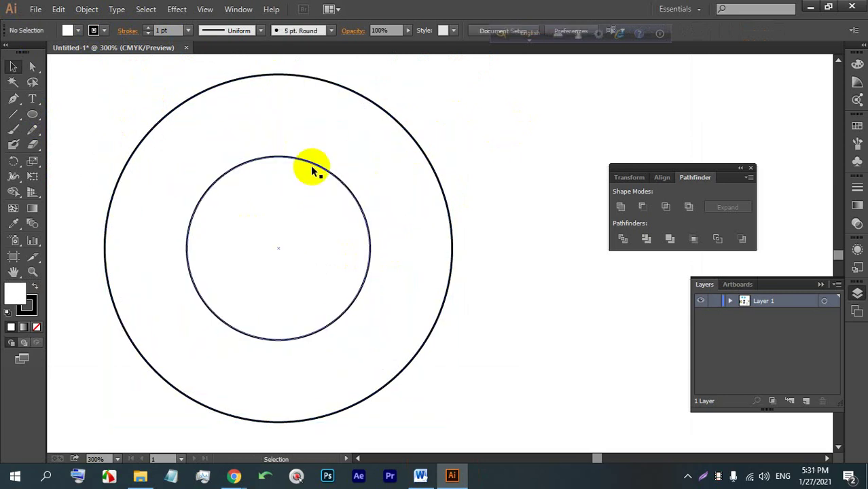
{"action": "left_click", "coordinate": [311, 168]}
{"action": "left_click_drag", "start_coordinate": [277, 156], "coordinate": [278, 165]}
{"action": "left_click", "coordinate": [427, 126]}
Duplicate the inner circle in place and scale the copy slightly smaller around the same centre to form a thin ring.
{"action": "left_click", "coordinate": [315, 174]}
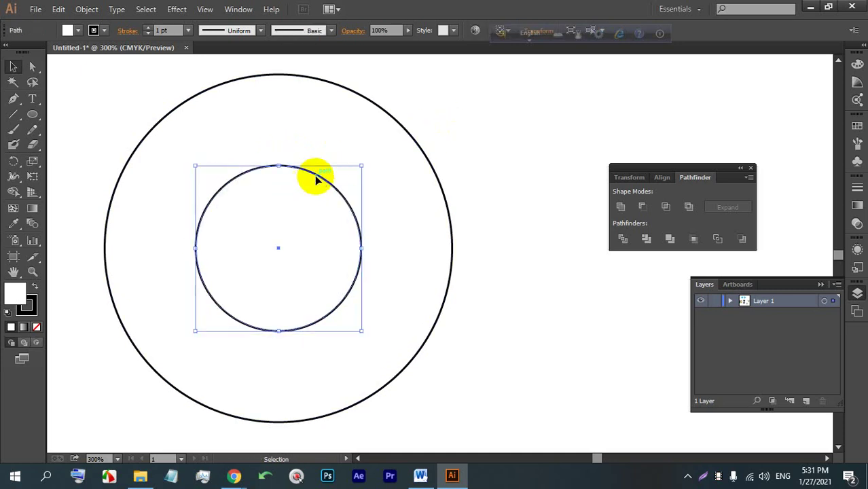
{"action": "key", "text": "a"}
{"action": "left_click", "coordinate": [469, 155]}
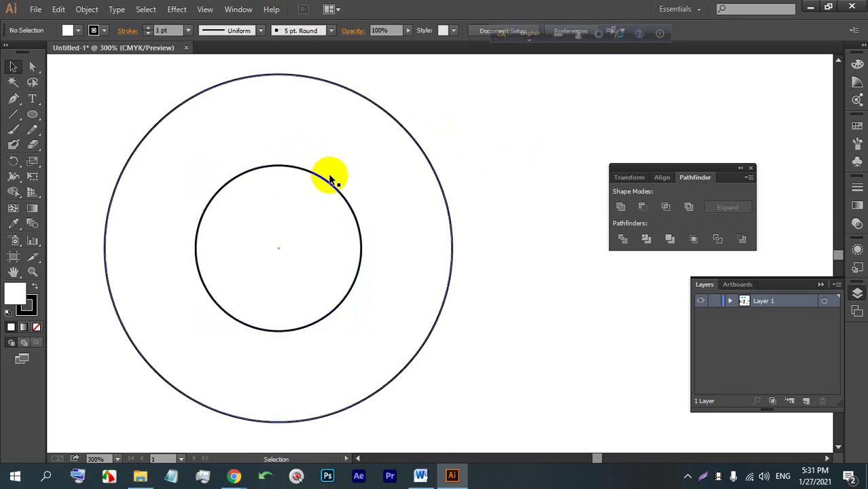
{"action": "left_click", "coordinate": [320, 179]}
{"action": "mouse_move", "coordinate": [278, 165]}
{"action": "left_mouse_down"}
{"action": "mouse_move", "coordinate": [279, 188]}
{"action": "mouse_move", "coordinate": [276, 182]}
{"action": "left_mouse_up"}
{"action": "left_click", "coordinate": [513, 151]}
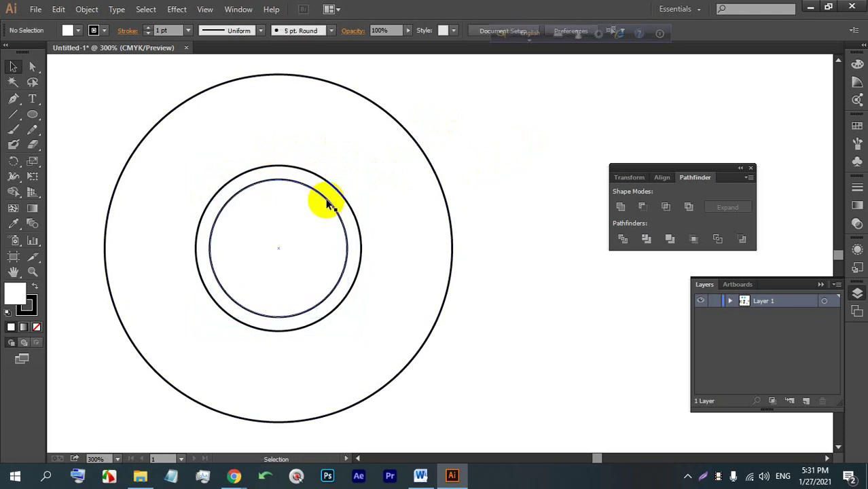
Draw a straight horizontal line from the top point of the middle circle to beyond the outer circle's right edge.
{"action": "left_click", "coordinate": [22, 118]}
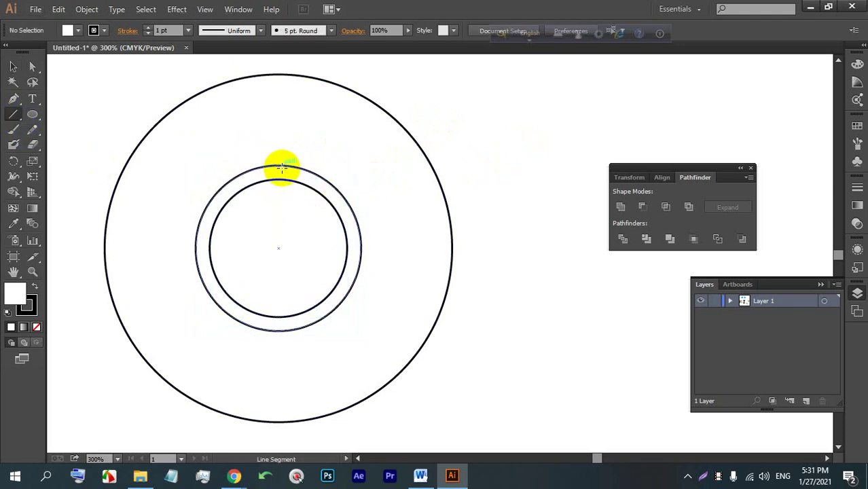
{"action": "left_click_drag", "start_coordinate": [285, 165], "coordinate": [492, 165]}
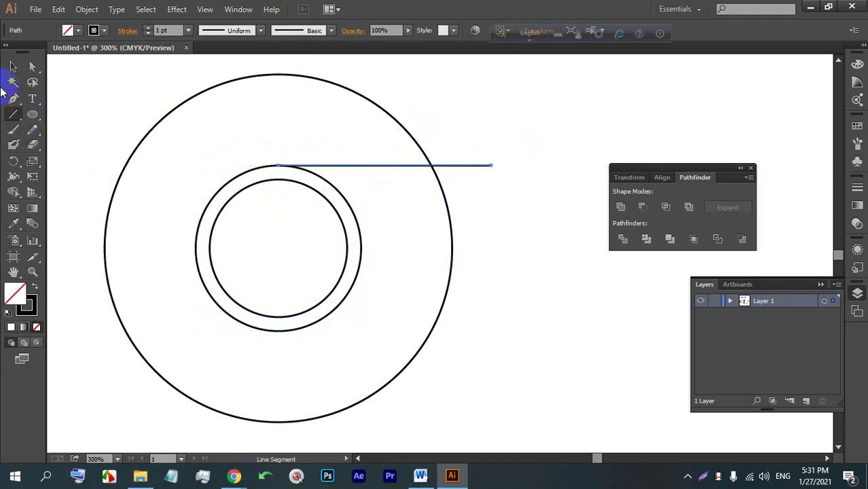
{"action": "left_click", "coordinate": [479, 101]}
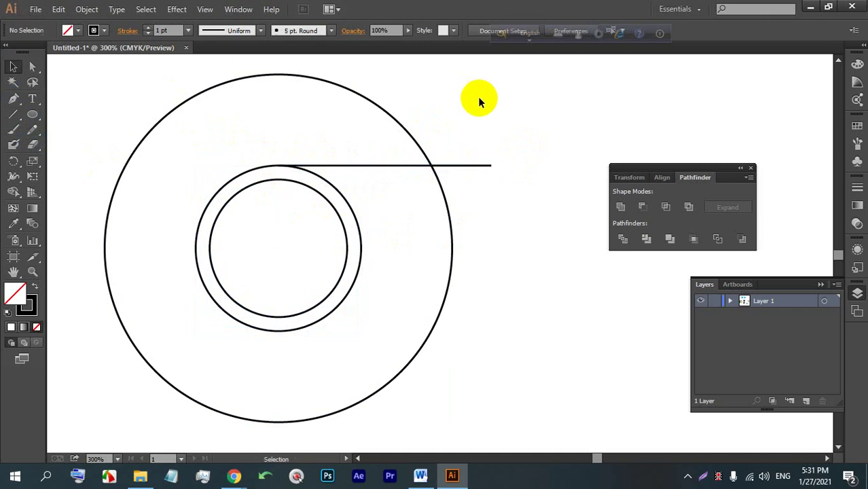
Rotate a copy of the line 120° around the circles' centre and repeat the transformation to get three lines.
{"action": "left_click", "coordinate": [449, 166]}
{"action": "left_click", "coordinate": [348, 204], "text": "shift"}
{"action": "left_click", "coordinate": [13, 160]}
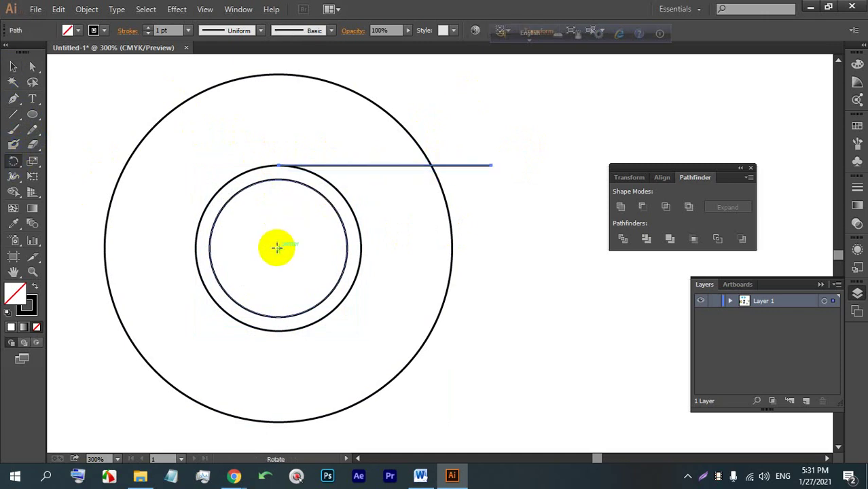
{"action": "left_click", "coordinate": [277, 247], "text": "alt"}
{"action": "left_click", "coordinate": [373, 281]}
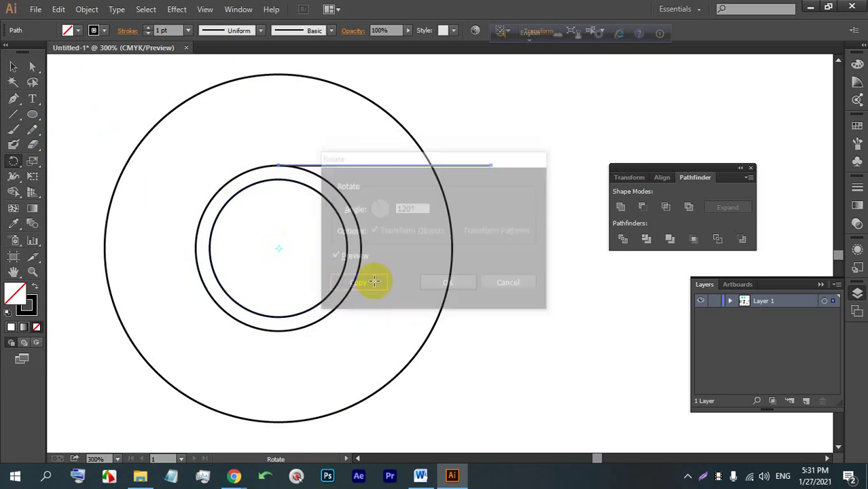
{"action": "key", "text": "ctrl+d"}
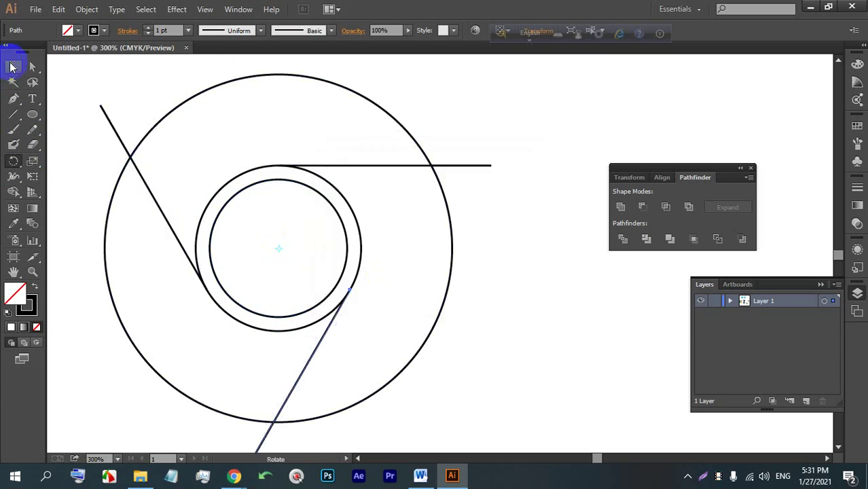
{"action": "left_click", "coordinate": [12, 67]}
Select all the circles and lines and place a duplicate set about 268 pt to the right.
{"action": "left_click", "coordinate": [498, 367]}
{"action": "left_click_drag", "start_coordinate": [496, 368], "coordinate": [135, 150]}
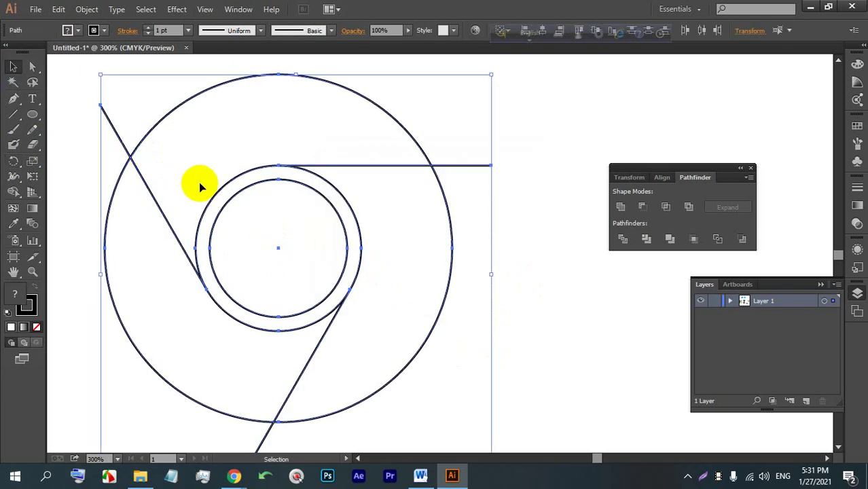
{"action": "scroll", "coordinate": [199, 182], "scroll_direction": "down", "scroll_amount": 3}
{"action": "left_click_drag", "start_coordinate": [220, 178], "coordinate": [402, 169]}
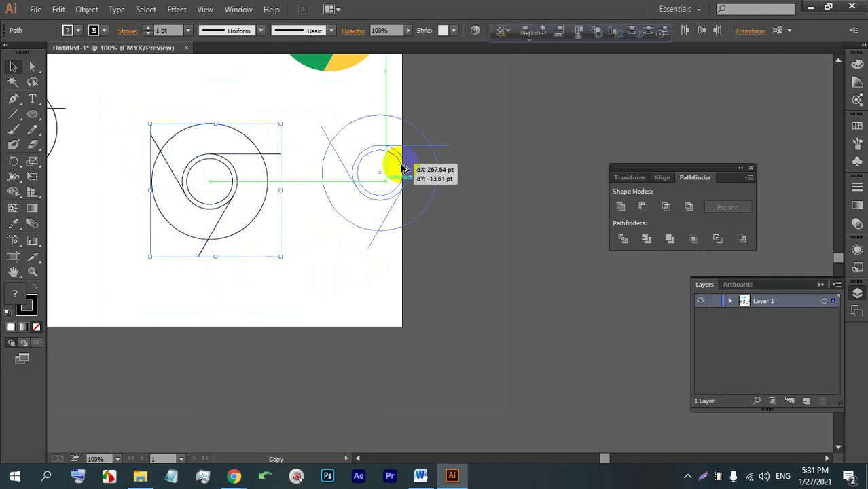
Try to divide and ungroup the original set with only the circles and one line selected.
{"action": "scroll", "coordinate": [258, 180], "scroll_direction": "up", "scroll_amount": 3}
{"action": "left_click_drag", "start_coordinate": [275, 272], "coordinate": [182, 163]}
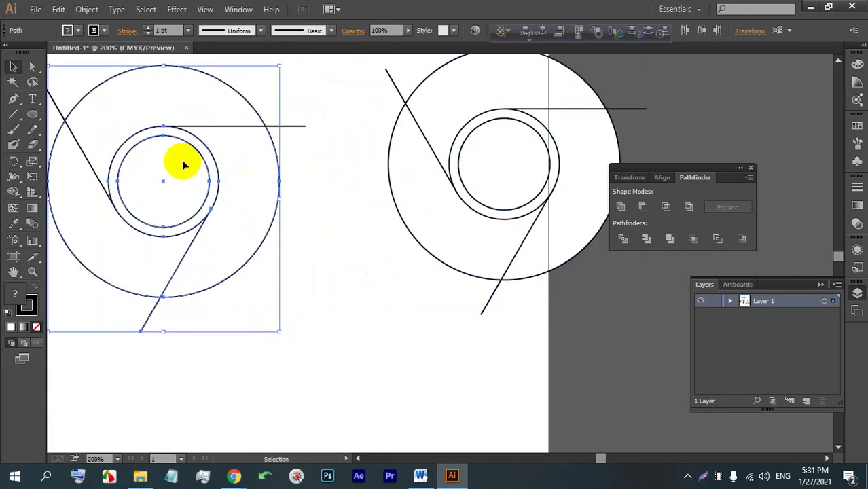
{"action": "left_click", "coordinate": [622, 238]}
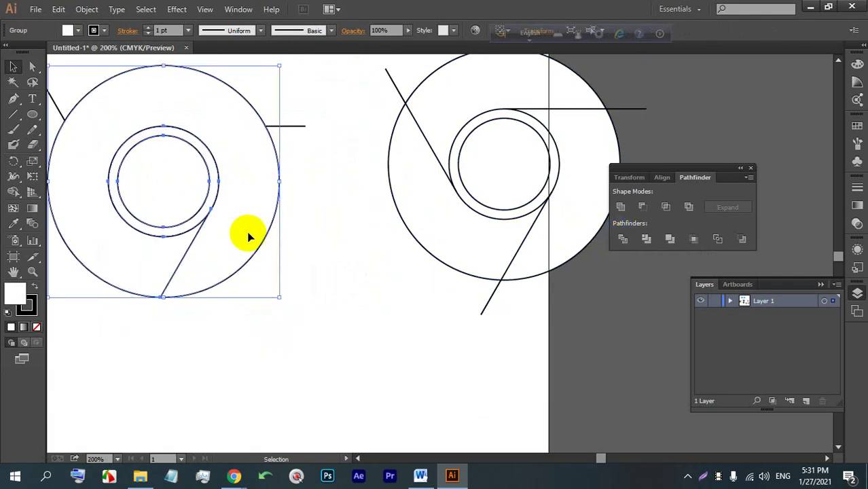
{"action": "right_click", "coordinate": [270, 240]}
{"action": "left_click", "coordinate": [320, 216]}
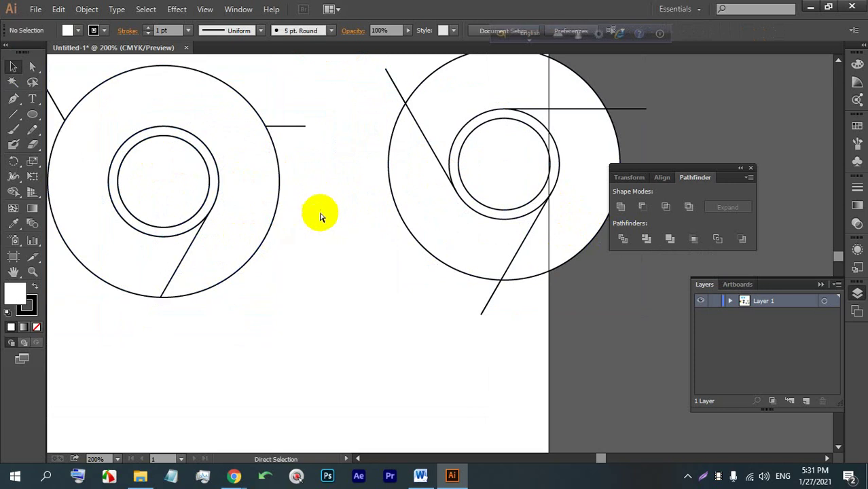
{"action": "key", "text": "ctrl+z"}
Select all circles and lines of the original set, divide them with Pathfinder and ungroup the result.
{"action": "scroll", "coordinate": [309, 219], "scroll_direction": "down", "scroll_amount": 1}
{"action": "left_click", "coordinate": [301, 248]}
{"action": "left_click_drag", "start_coordinate": [305, 290], "coordinate": [112, 106]}
{"action": "left_click", "coordinate": [623, 238]}
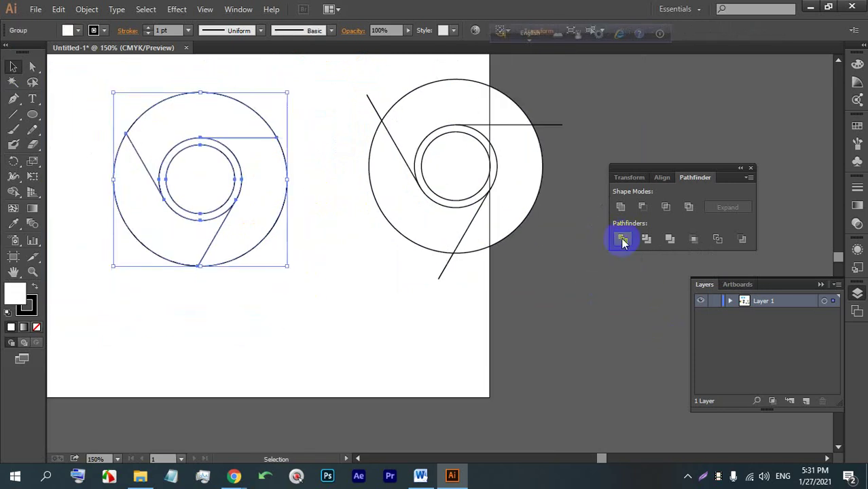
{"action": "right_click", "coordinate": [269, 233]}
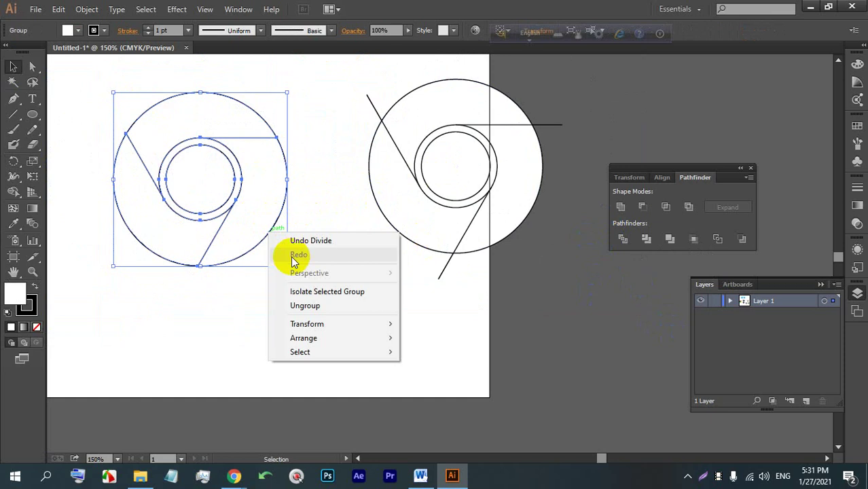
{"action": "left_click", "coordinate": [306, 306]}
{"action": "left_click", "coordinate": [321, 291]}
Try making the original set's outer shape a compound path, and release it again.
{"action": "left_click", "coordinate": [257, 239]}
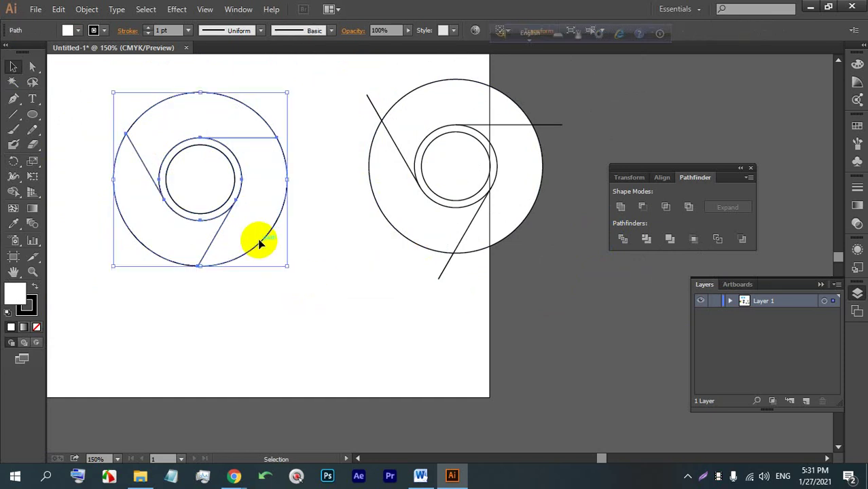
{"action": "right_click", "coordinate": [258, 243]}
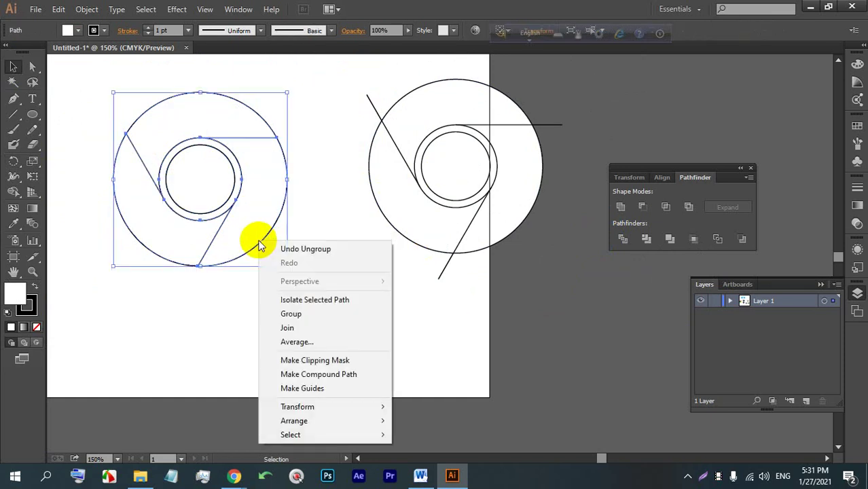
{"action": "left_click", "coordinate": [319, 374]}
{"action": "left_click", "coordinate": [281, 240]}
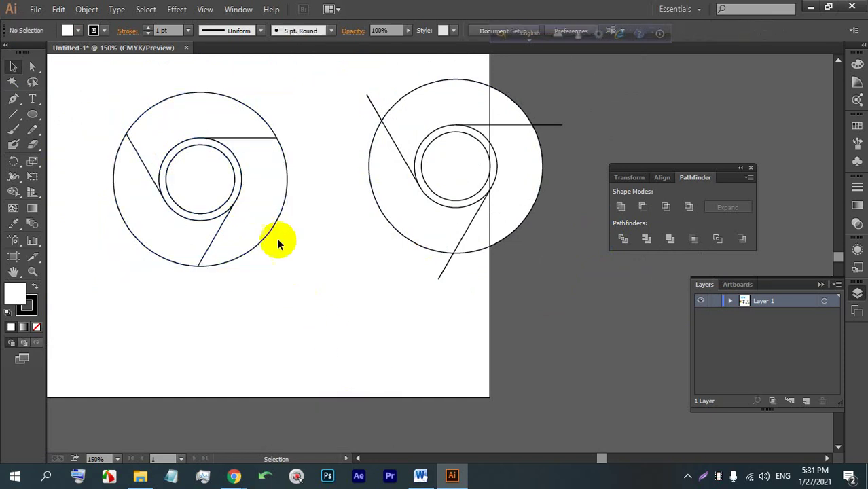
{"action": "left_click", "coordinate": [273, 233]}
{"action": "right_click", "coordinate": [275, 232]}
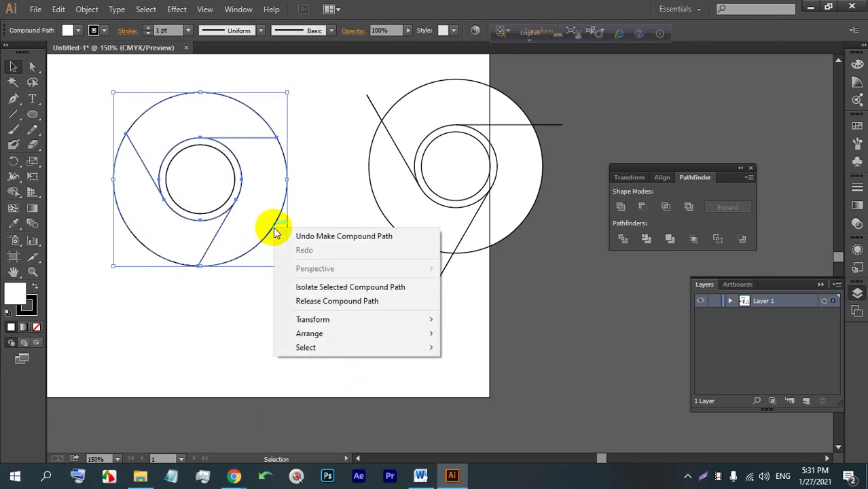
{"action": "left_click", "coordinate": [337, 300]}
{"action": "left_click", "coordinate": [281, 284]}
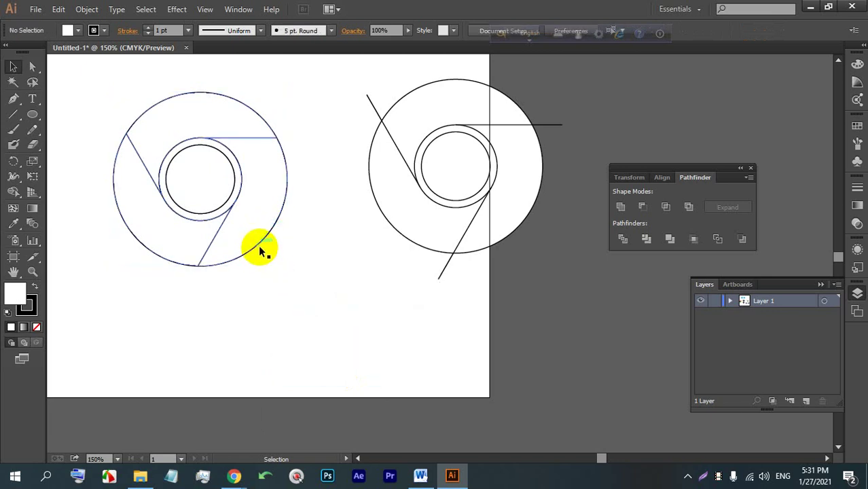
{"action": "double_click", "coordinate": [259, 249]}
{"action": "left_click_drag", "start_coordinate": [313, 240], "coordinate": [133, 303]}
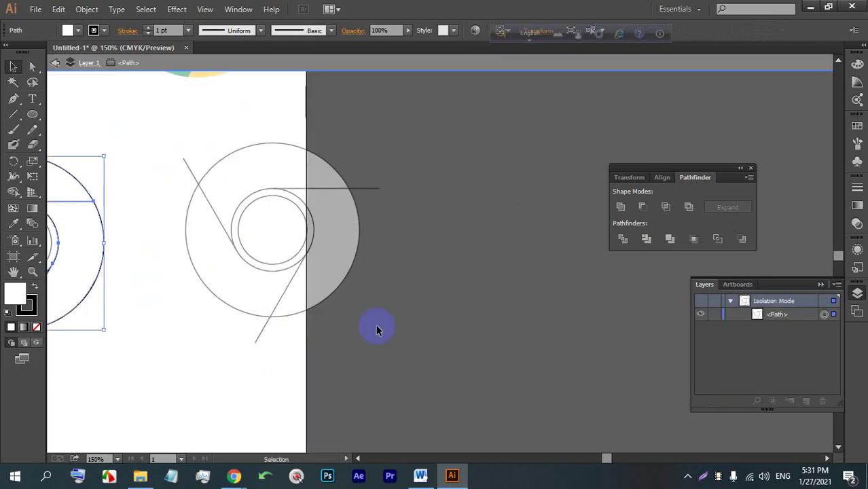
{"action": "double_click", "coordinate": [379, 321]}
Move the whole undivided set of circles and lines off the artboard, past its right edge.
{"action": "left_click_drag", "start_coordinate": [380, 321], "coordinate": [193, 197]}
{"action": "left_click", "coordinate": [427, 296]}
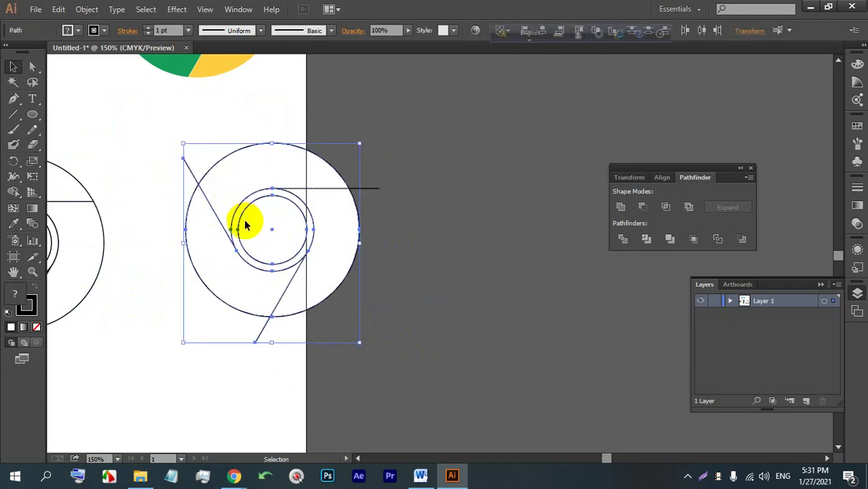
{"action": "left_click_drag", "start_coordinate": [243, 219], "coordinate": [401, 192]}
{"action": "scroll", "coordinate": [505, 133], "scroll_direction": "up", "scroll_amount": 1}
{"action": "key", "text": "ctrl+z"}
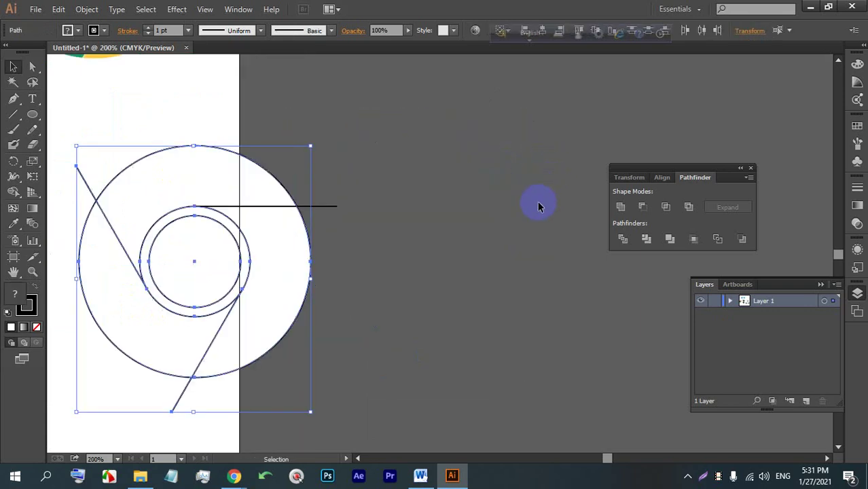
{"action": "left_click_drag", "start_coordinate": [374, 300], "coordinate": [392, 185]}
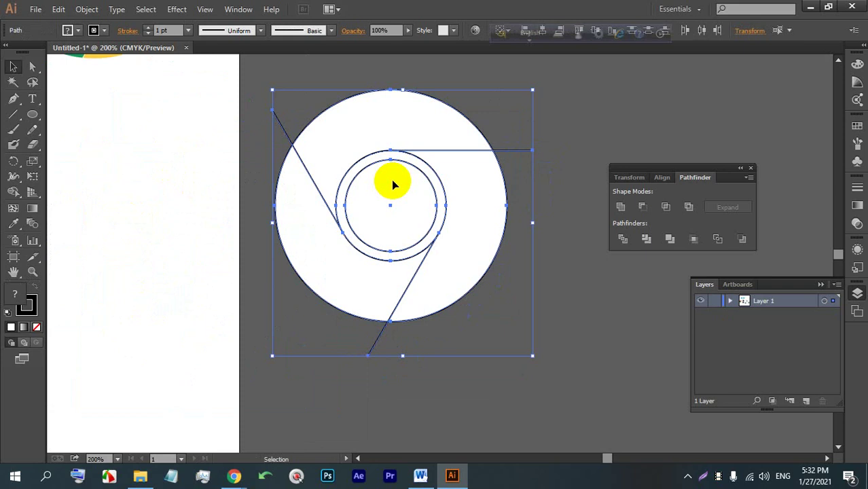
Divide the off-artboard set of circles and lines with Pathfinder, set its stroke weight to 0 pt and ungroup it.
{"action": "left_click", "coordinate": [622, 238]}
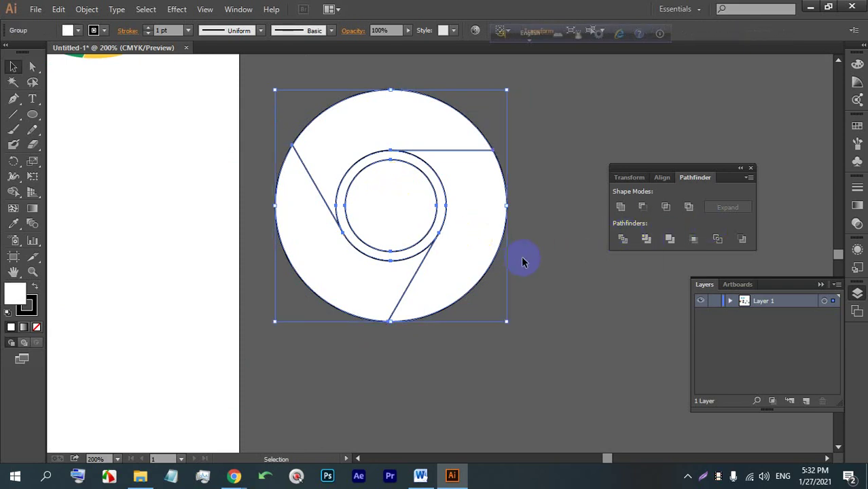
{"action": "left_click", "coordinate": [538, 293]}
{"action": "left_click", "coordinate": [352, 161]}
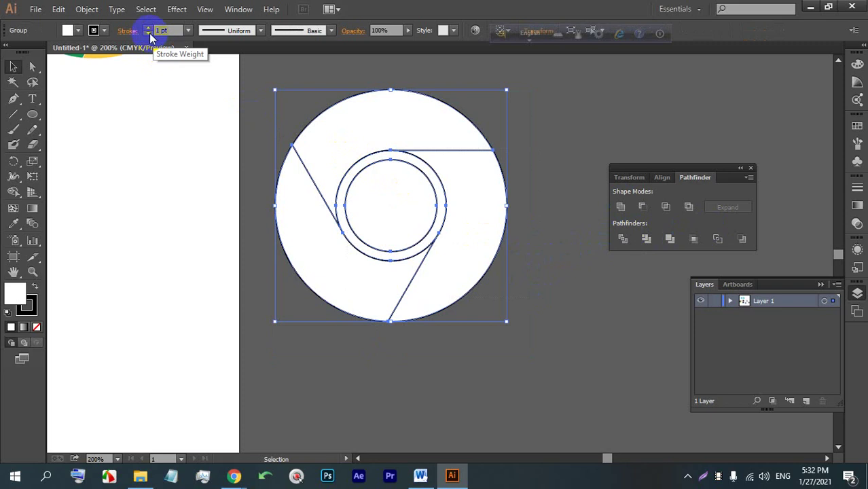
{"action": "left_click", "coordinate": [148, 34]}
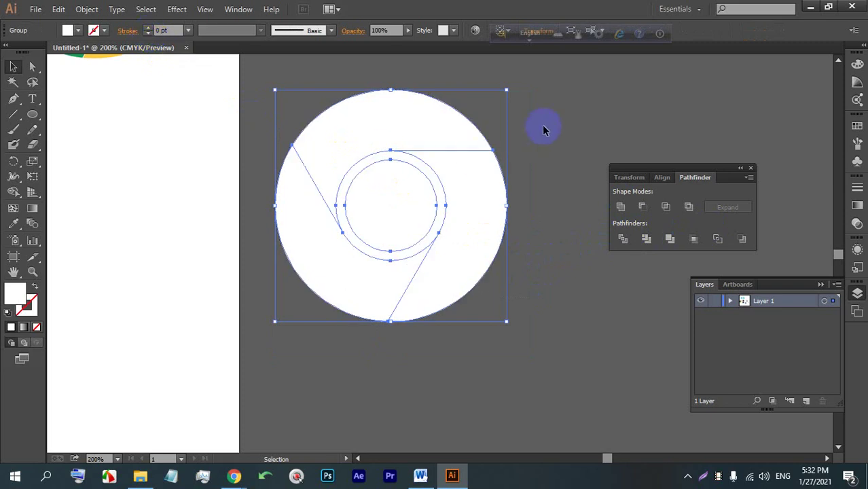
{"action": "right_click", "coordinate": [383, 129]}
{"action": "left_click", "coordinate": [430, 198]}
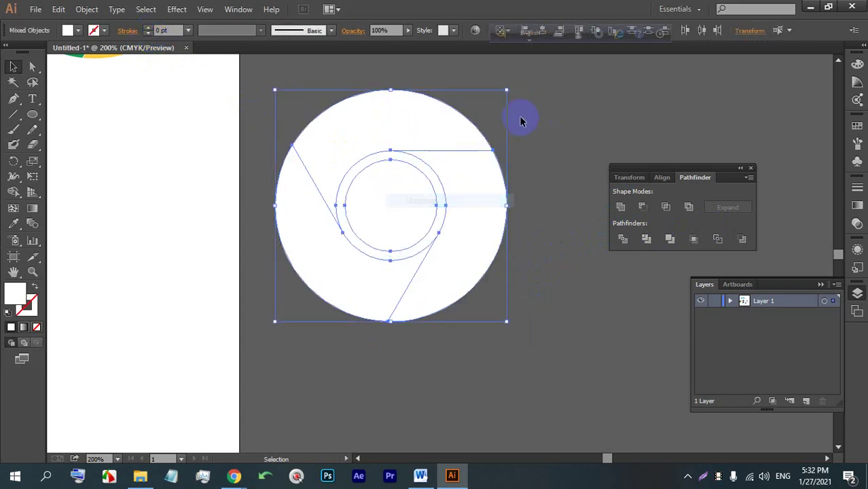
Nudge the inner circles of the strokeless off-artboard copy slightly downward to test whether they are separate from the outer shape.
{"action": "left_click", "coordinate": [389, 125]}
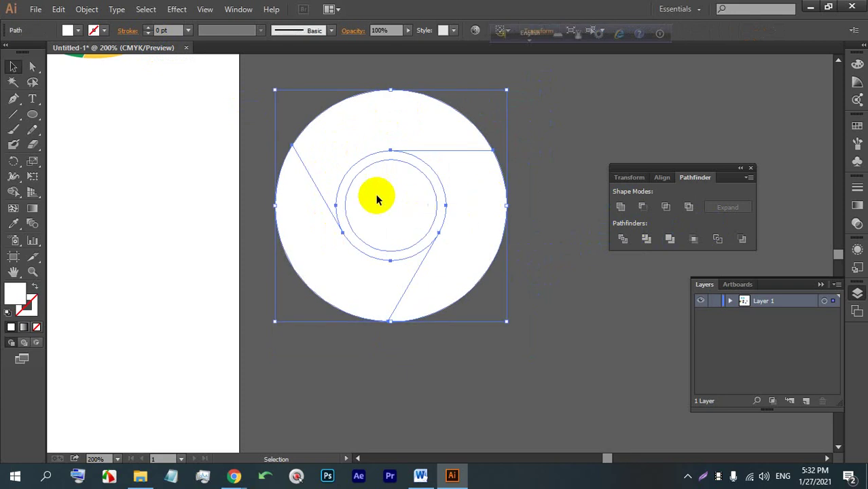
{"action": "left_click", "coordinate": [377, 200]}
{"action": "left_click", "coordinate": [332, 222]}
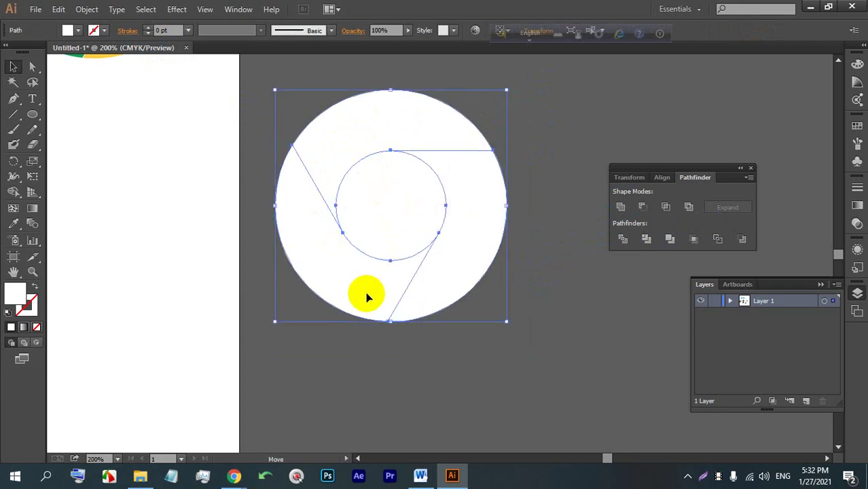
{"action": "left_click_drag", "start_coordinate": [377, 267], "coordinate": [378, 264]}
{"action": "scroll", "coordinate": [381, 262], "scroll_direction": "down", "scroll_amount": 4}
{"action": "scroll", "coordinate": [399, 249], "scroll_direction": "up", "scroll_amount": 3}
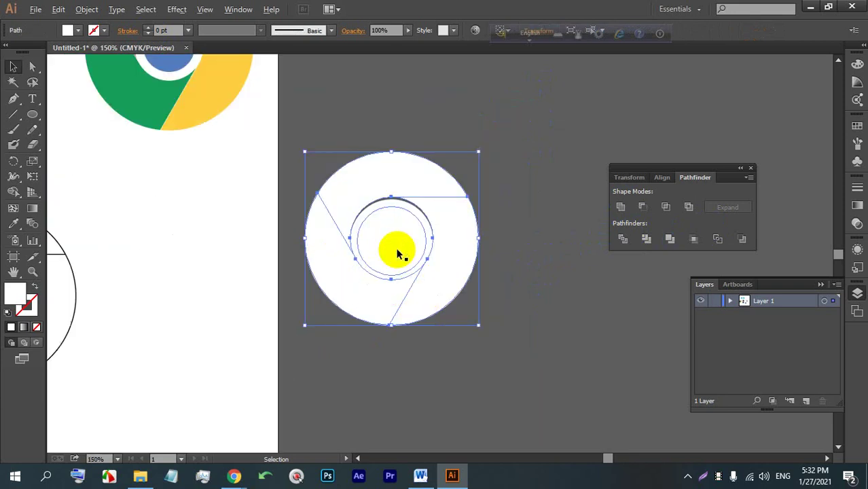
{"action": "left_click", "coordinate": [481, 183]}
{"action": "scroll", "coordinate": [413, 209], "scroll_direction": "up", "scroll_amount": 2}
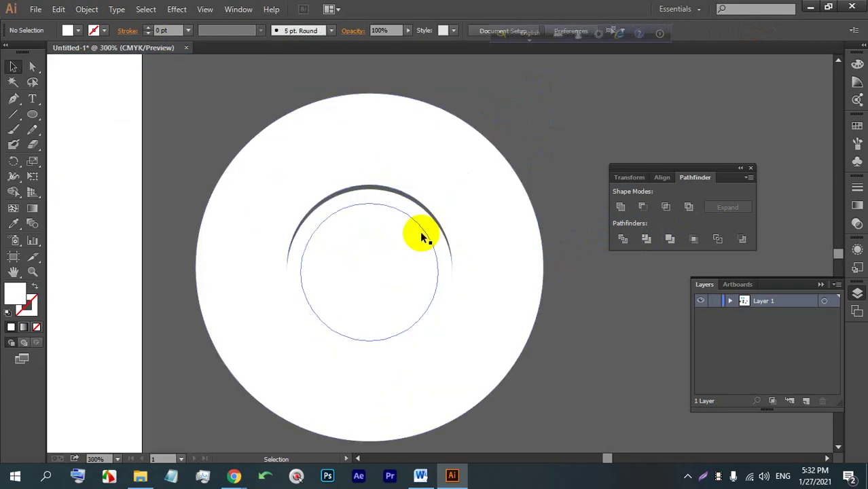
Select the whole divided set on the artboard and try expanding it.
{"action": "scroll", "coordinate": [408, 183], "scroll_direction": "down", "scroll_amount": 4}
{"action": "scroll", "coordinate": [245, 235], "scroll_direction": "up", "scroll_amount": 3}
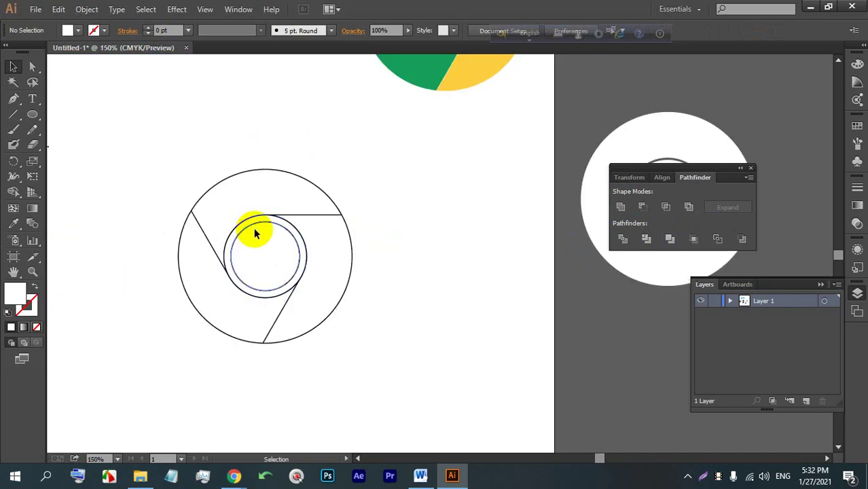
{"action": "left_click", "coordinate": [253, 231]}
{"action": "left_click_drag", "start_coordinate": [410, 281], "coordinate": [164, 174]}
{"action": "left_click", "coordinate": [87, 9]}
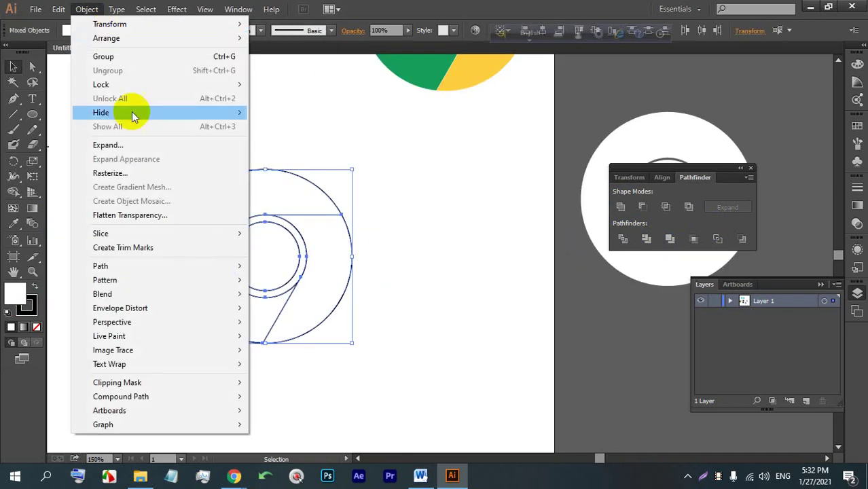
{"action": "left_click", "coordinate": [109, 145]}
{"action": "left_click", "coordinate": [457, 313]}
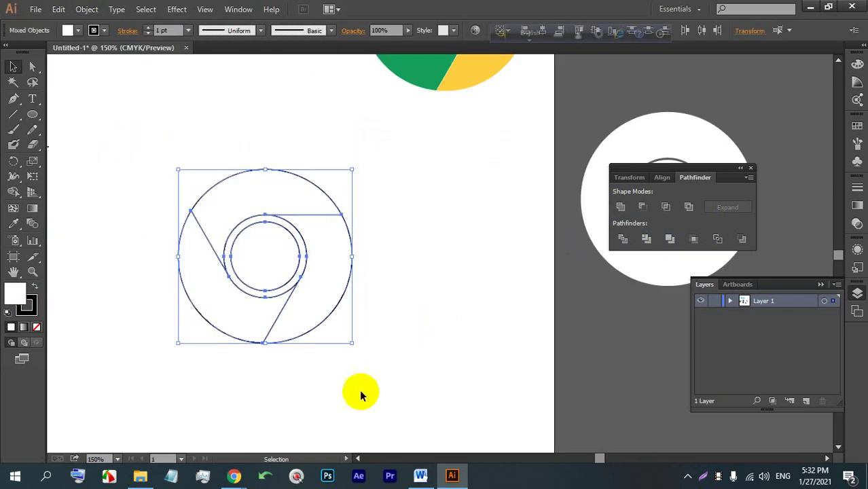
Switch to the Google Meet call in Chrome to check on the meeting, and return to Illustrator.
{"action": "left_click", "coordinate": [235, 476]}
{"action": "left_click", "coordinate": [119, 10]}
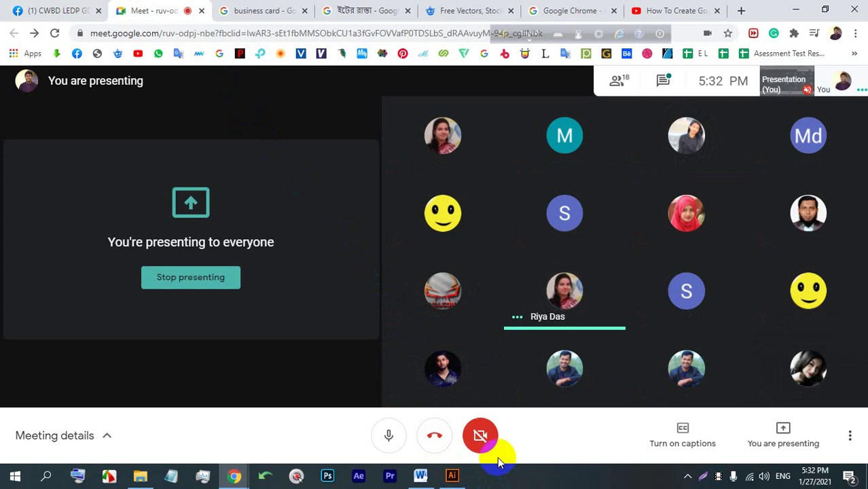
{"action": "left_click", "coordinate": [452, 475]}
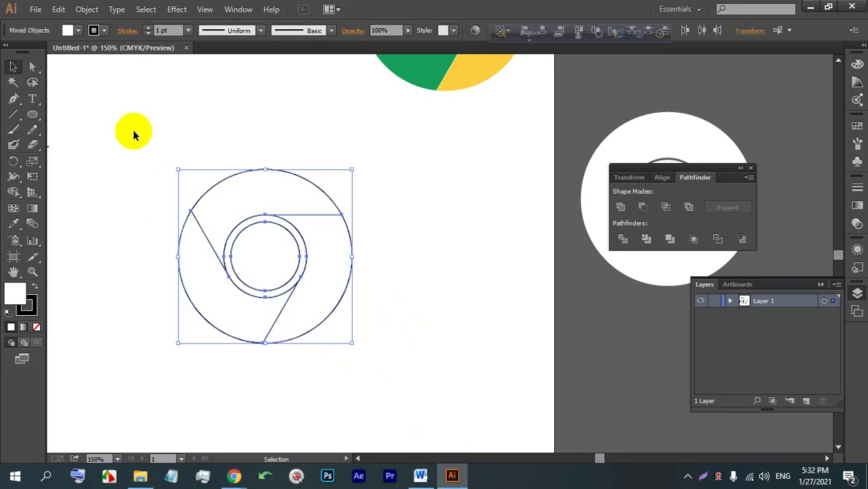
Try merging the lower segments with the Shape Builder tool, undo the merge, and pick a dark blue fill.
{"action": "left_click", "coordinate": [13, 192]}
{"action": "mouse_move", "coordinate": [271, 319]}
{"action": "left_mouse_down"}
{"action": "mouse_move", "coordinate": [326, 264]}
{"action": "mouse_move", "coordinate": [297, 303]}
{"action": "left_mouse_up"}
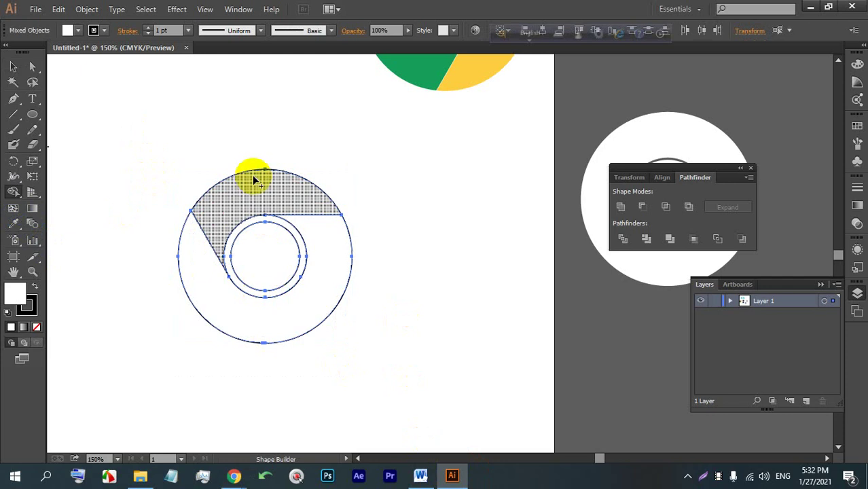
{"action": "key", "text": "ctrl+z"}
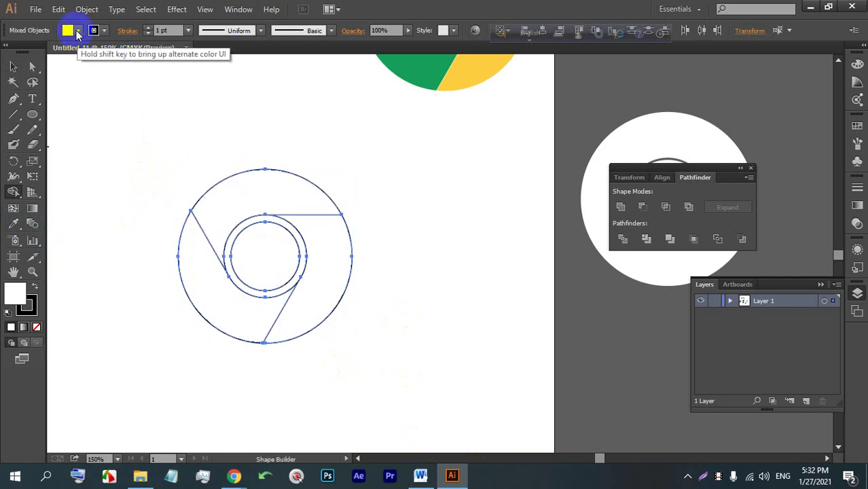
{"action": "left_click", "coordinate": [78, 31]}
{"action": "left_click", "coordinate": [74, 68]}
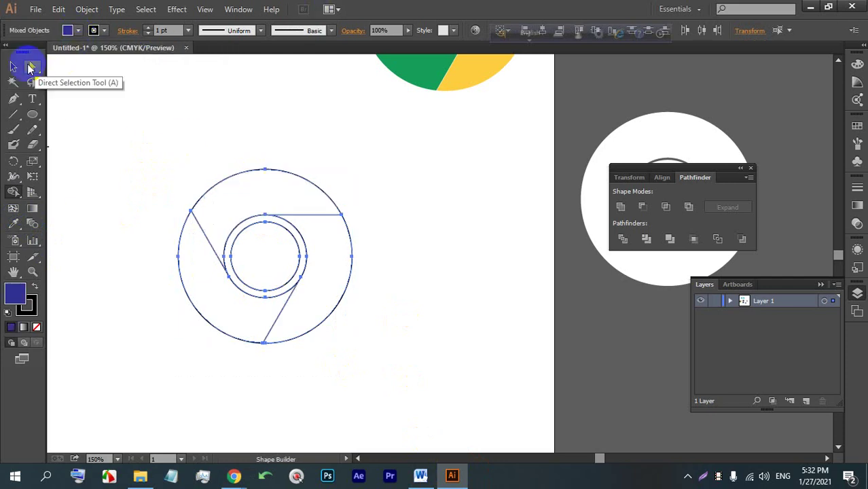
Fill only the outer segmented shape of the artboard set with cyan blue, leaving the centre circle white.
{"action": "left_click", "coordinate": [12, 66]}
{"action": "left_click", "coordinate": [232, 214]}
{"action": "left_click", "coordinate": [78, 31]}
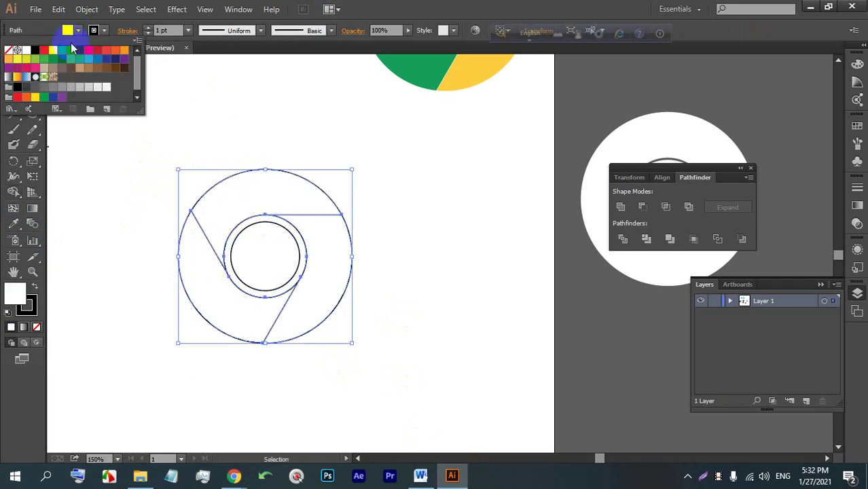
{"action": "left_click", "coordinate": [72, 48]}
{"action": "left_click", "coordinate": [376, 6]}
{"action": "left_click", "coordinate": [366, 202]}
{"action": "scroll", "coordinate": [390, 300], "scroll_direction": "up", "scroll_amount": 1}
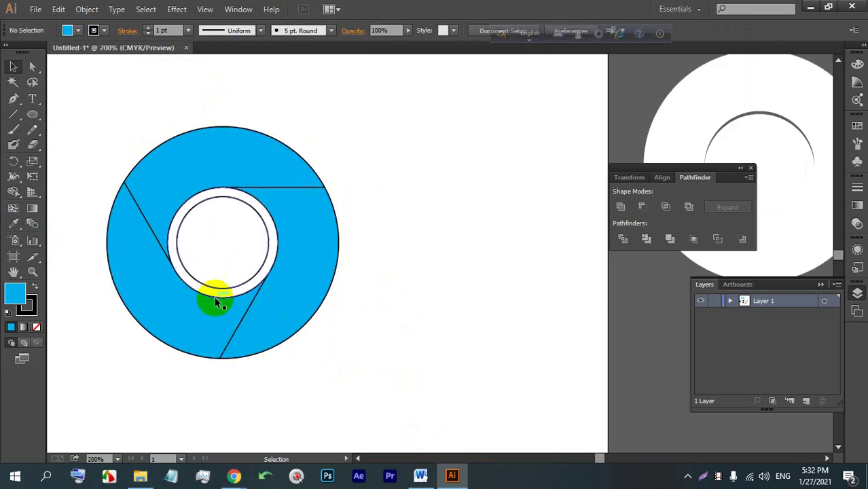
{"action": "left_click_drag", "start_coordinate": [200, 290], "coordinate": [249, 265]}
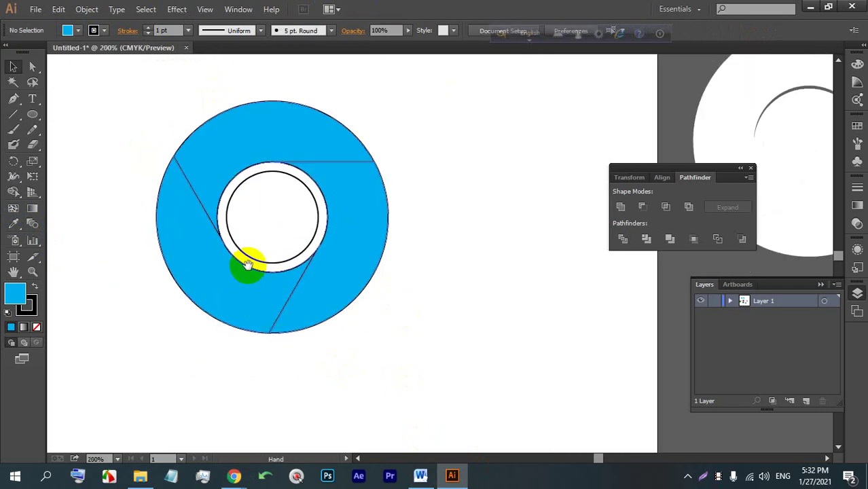
Switch to the Google Meet call, stop presenting the screen and admit the person waiting to join.
{"action": "left_click", "coordinate": [234, 476]}
{"action": "left_click", "coordinate": [151, 411]}
{"action": "left_click", "coordinate": [192, 277]}
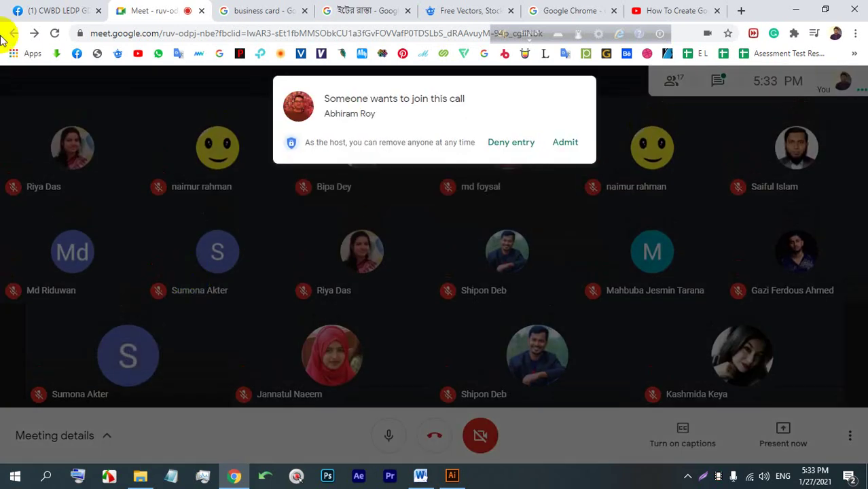
{"action": "left_click", "coordinate": [563, 143]}
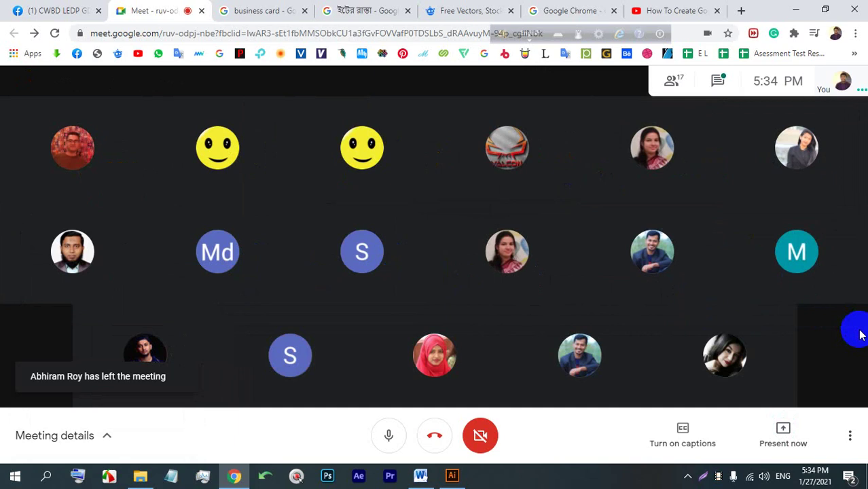
View the participant's shared screen in full screen, pin it to enlarge it, and return to the normal browser view.
{"action": "mouse_move", "coordinate": [759, 195]}
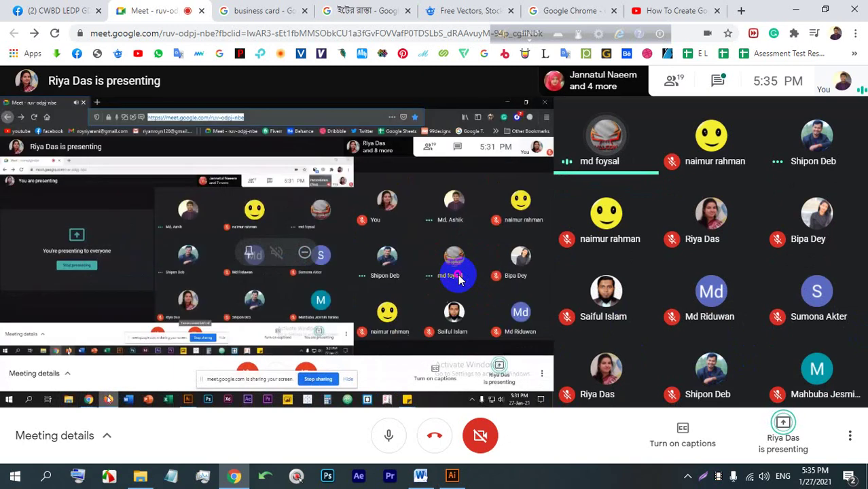
{"action": "key", "text": "F11"}
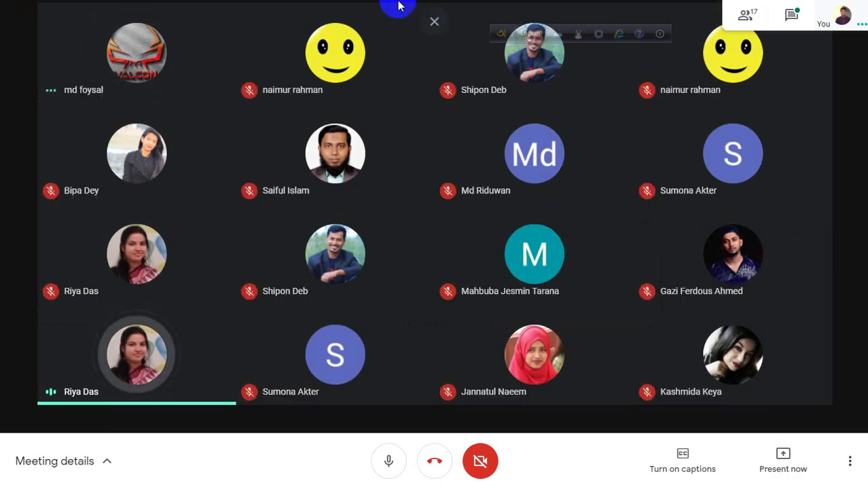
{"action": "left_click", "coordinate": [432, 44]}
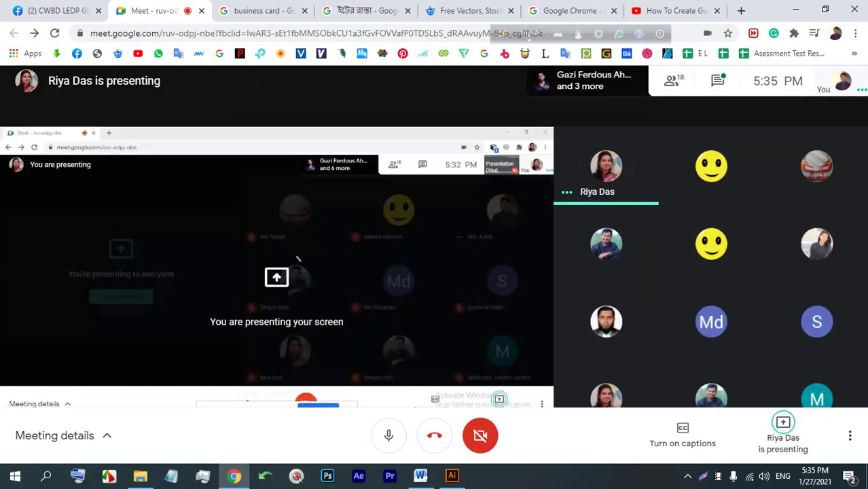
{"action": "double_click", "coordinate": [449, 257]}
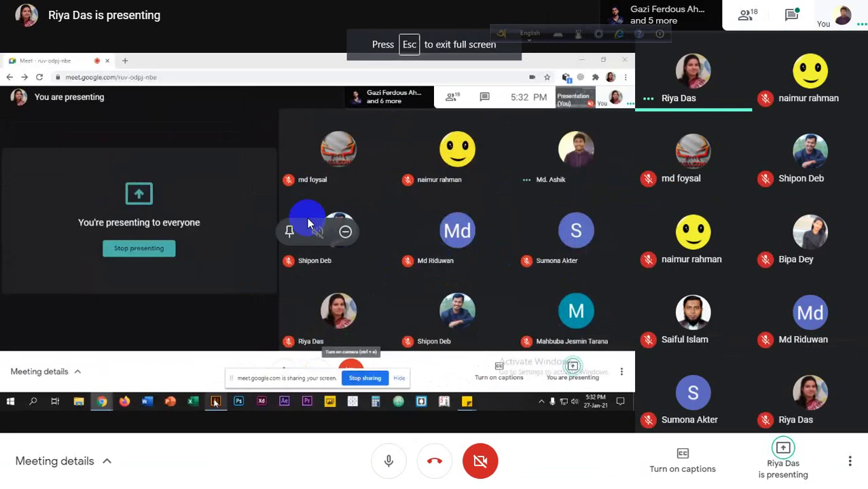
{"action": "left_click", "coordinate": [286, 231]}
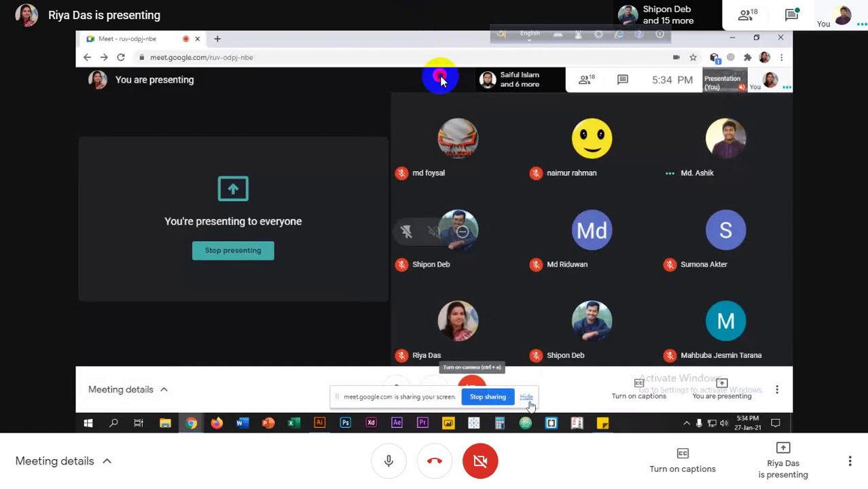
{"action": "key", "text": "F11"}
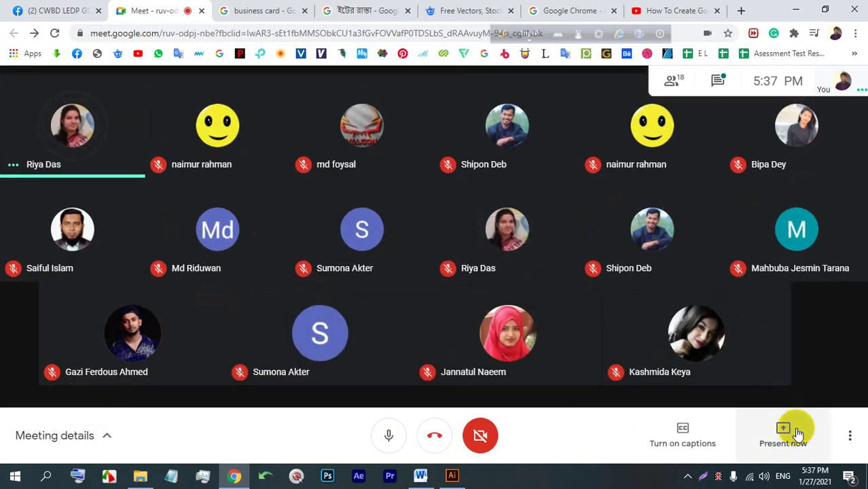
Present the entire screen in the meeting, hide the sharing notification and switch back to Illustrator.
{"action": "left_click", "coordinate": [797, 433]}
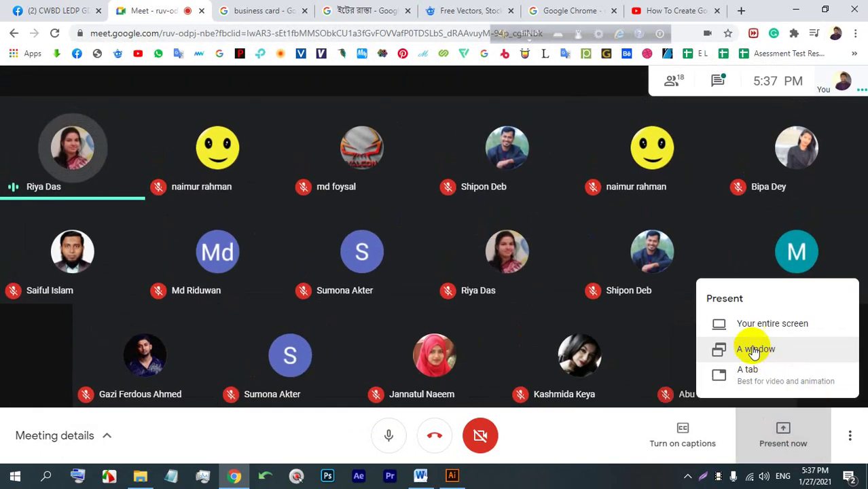
{"action": "left_click", "coordinate": [750, 326]}
{"action": "left_click", "coordinate": [348, 173]}
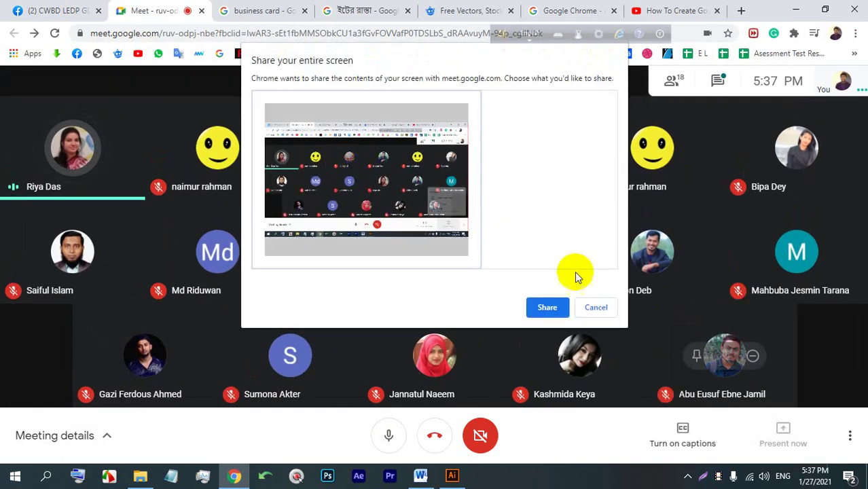
{"action": "left_click", "coordinate": [547, 307]}
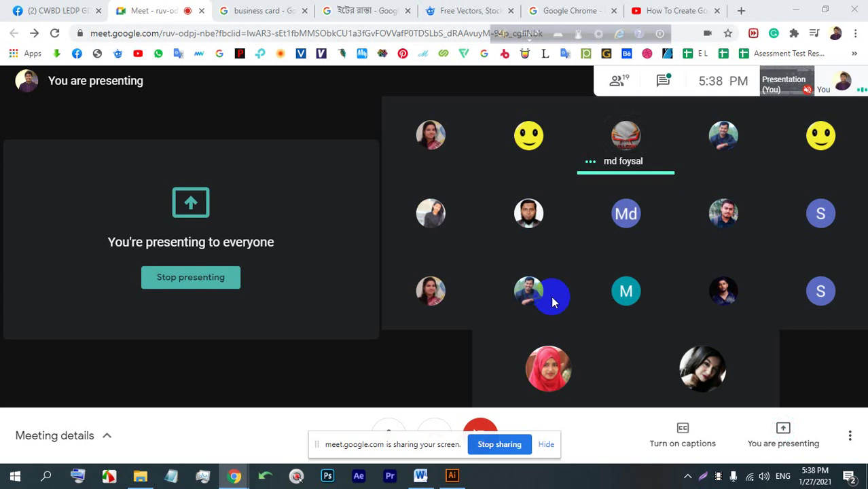
{"action": "left_click", "coordinate": [545, 443]}
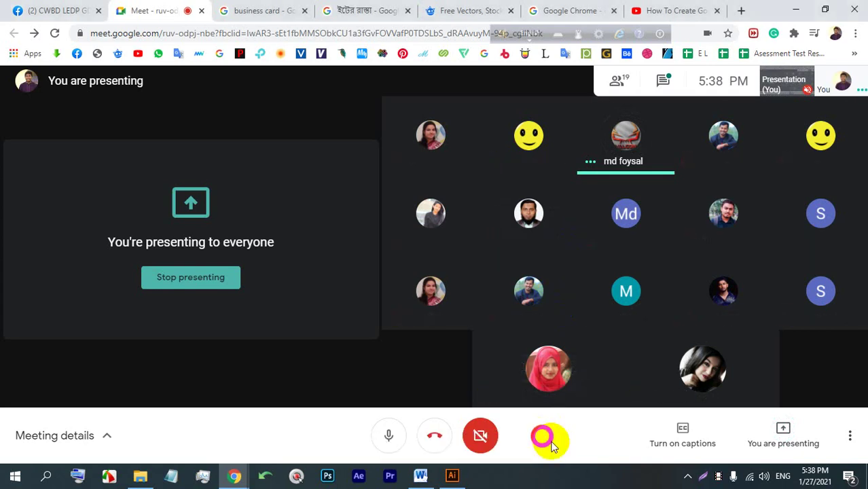
{"action": "left_click", "coordinate": [451, 476]}
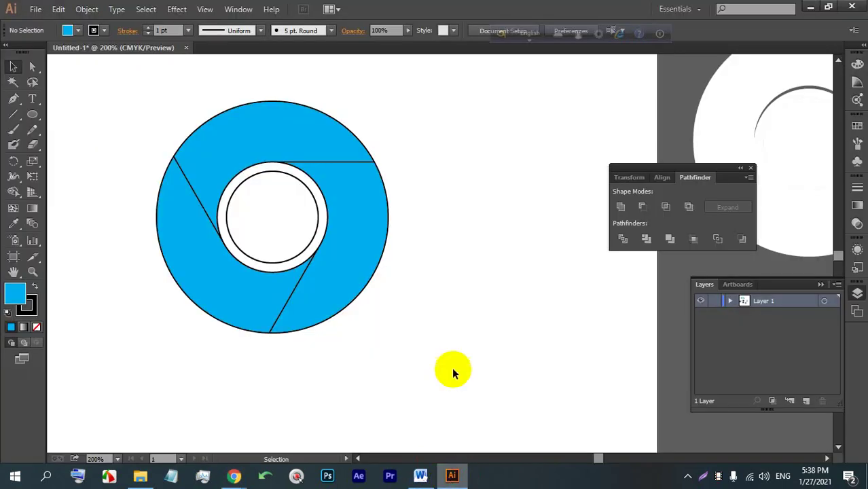
Delete all the artwork on the artboard and on the canvas around it.
{"action": "scroll", "coordinate": [441, 353], "scroll_direction": "down", "scroll_amount": 2}
{"action": "scroll", "coordinate": [441, 354], "scroll_direction": "down", "scroll_amount": 4}
{"action": "left_click_drag", "start_coordinate": [507, 368], "coordinate": [246, 183]}
{"action": "key", "text": "Delete"}
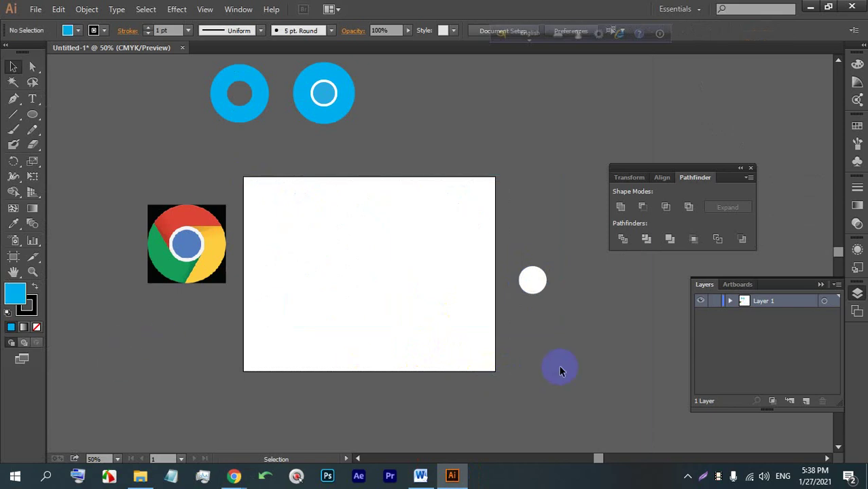
{"action": "left_click_drag", "start_coordinate": [560, 345], "coordinate": [150, 95]}
{"action": "key", "text": "Delete"}
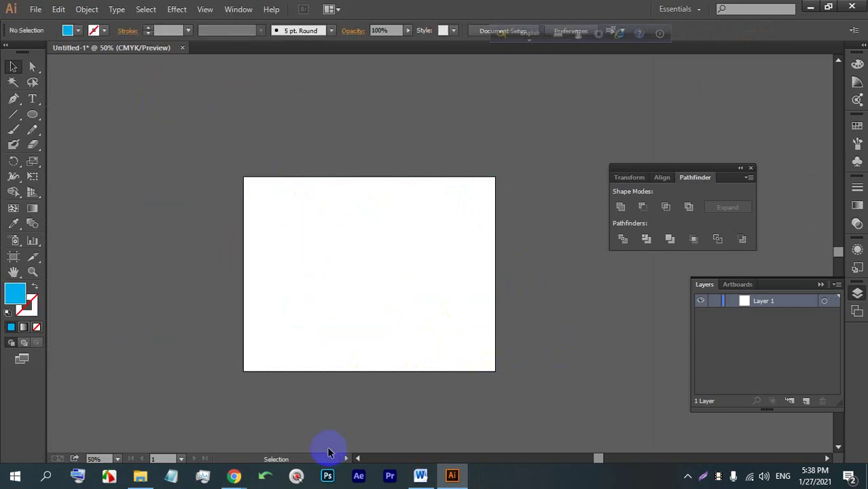
Check the Google Meet call in Chrome, return to Illustrator and move the floating Pathfinder panel to just above the Layers panel.
{"action": "left_click", "coordinate": [234, 478]}
{"action": "left_click", "coordinate": [194, 417]}
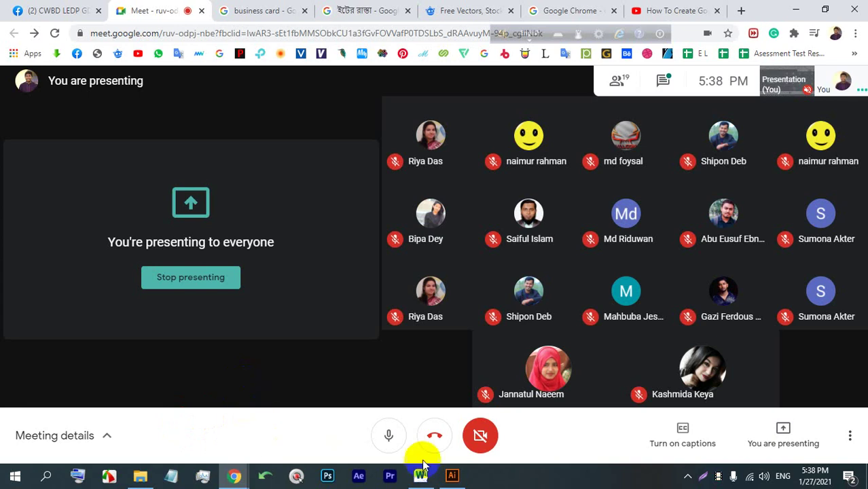
{"action": "left_click", "coordinate": [450, 475]}
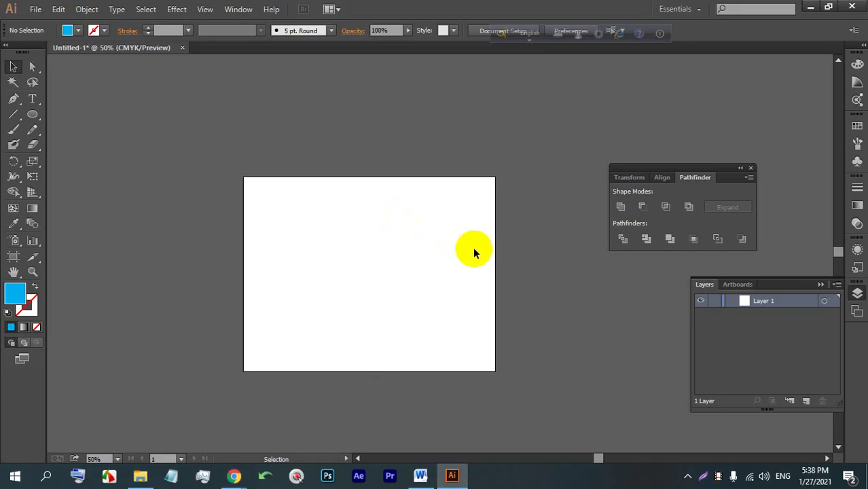
{"action": "left_click_drag", "start_coordinate": [663, 172], "coordinate": [741, 147]}
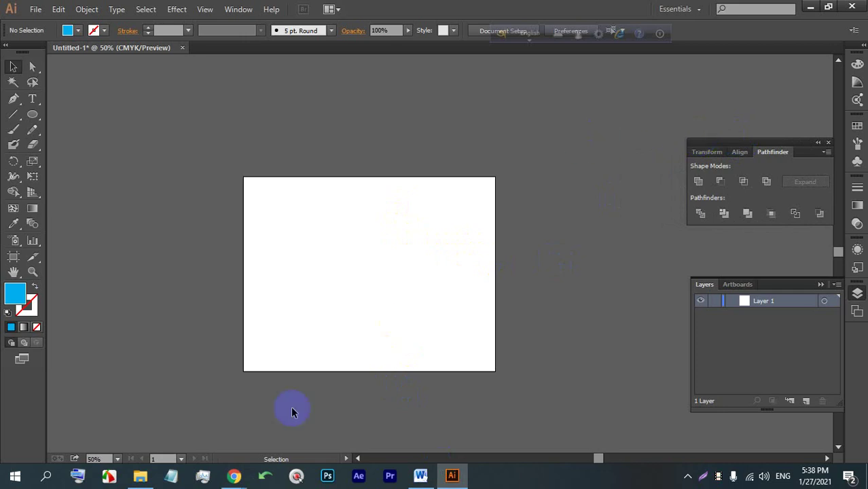
Switch to Chrome and look through the Freepik home page as far as its blog section, checking the Google Meet call in between.
{"action": "mouse_move", "coordinate": [234, 475]}
{"action": "left_click", "coordinate": [201, 433]}
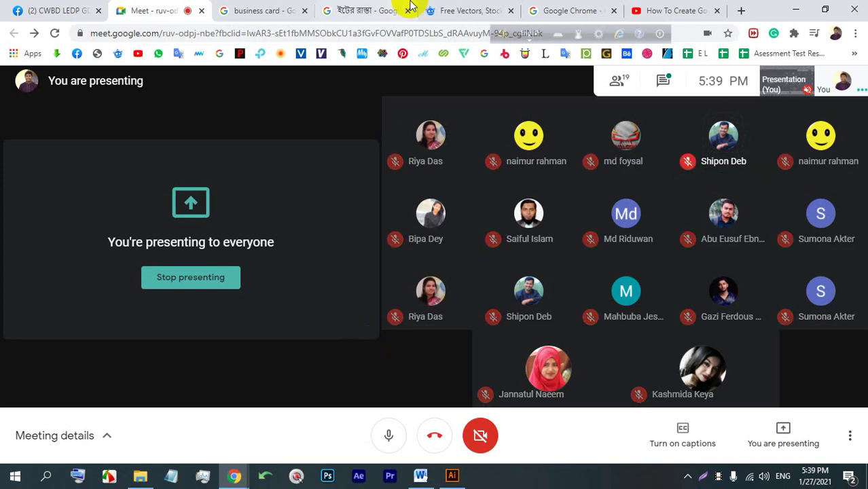
{"action": "left_click", "coordinate": [445, 10]}
{"action": "scroll", "coordinate": [454, 291], "scroll_direction": "down", "scroll_amount": 1}
{"action": "scroll", "coordinate": [451, 288], "scroll_direction": "down", "scroll_amount": 15}
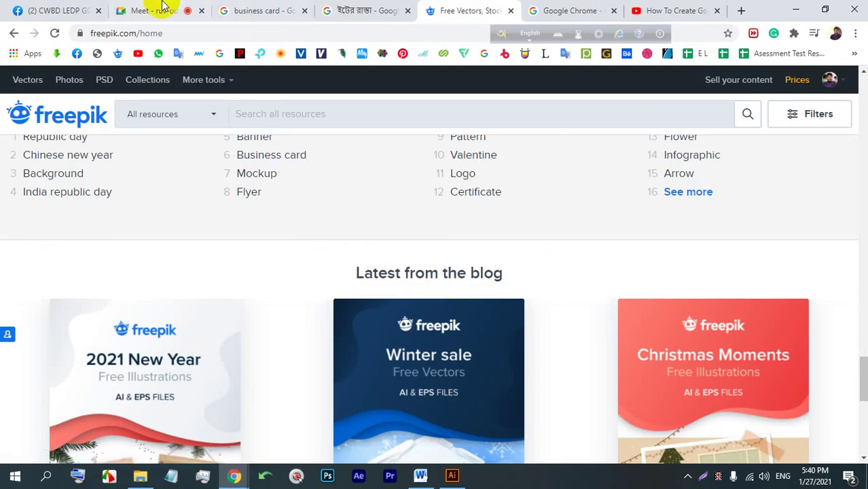
{"action": "left_click", "coordinate": [163, 6]}
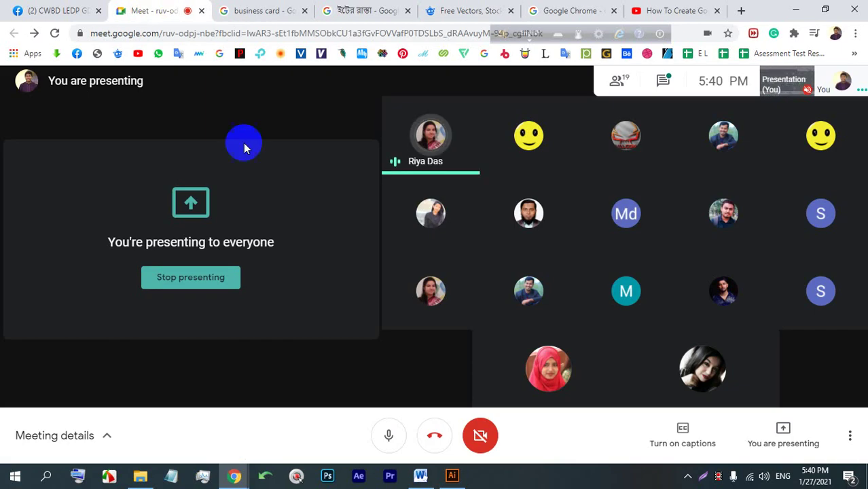
{"action": "left_click", "coordinate": [431, 10]}
{"action": "scroll", "coordinate": [264, 292], "scroll_direction": "up", "scroll_amount": 4}
{"action": "scroll", "coordinate": [265, 292], "scroll_direction": "up", "scroll_amount": 5}
{"action": "left_click", "coordinate": [152, 10]}
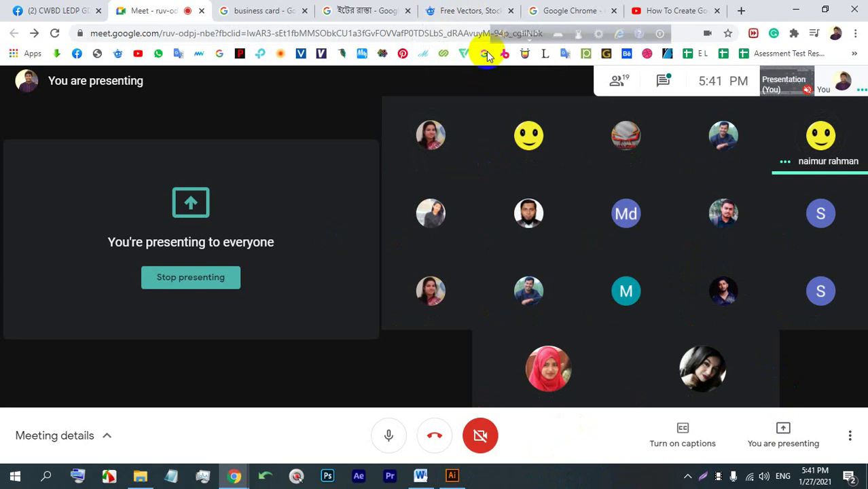
Examine the featured images, collections, popular searches and blog posts on the Freepik home page, glancing back at the Meet call.
{"action": "left_click", "coordinate": [478, 8]}
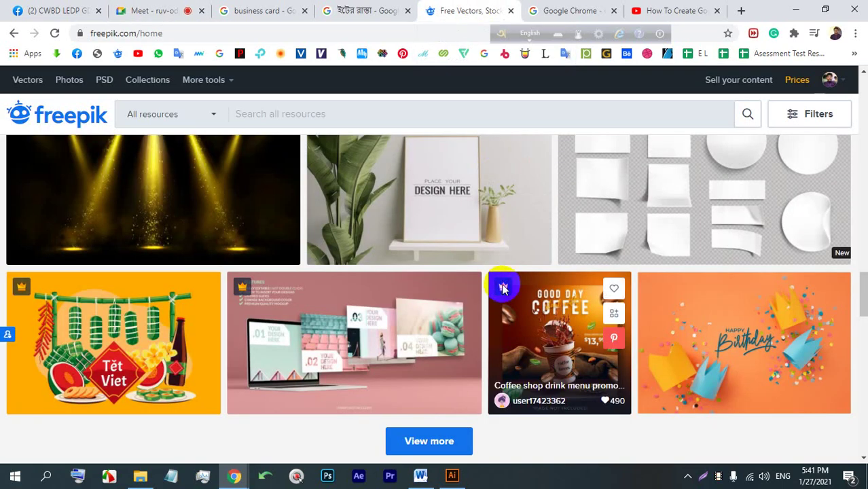
{"action": "left_click", "coordinate": [198, 8]}
{"action": "left_click", "coordinate": [502, 8]}
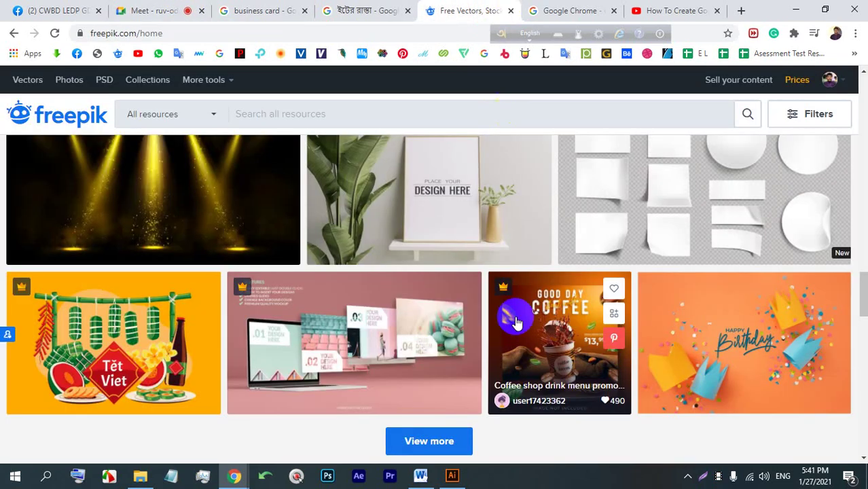
{"action": "scroll", "coordinate": [490, 283], "scroll_direction": "down", "scroll_amount": 5}
{"action": "scroll", "coordinate": [491, 283], "scroll_direction": "down", "scroll_amount": 3}
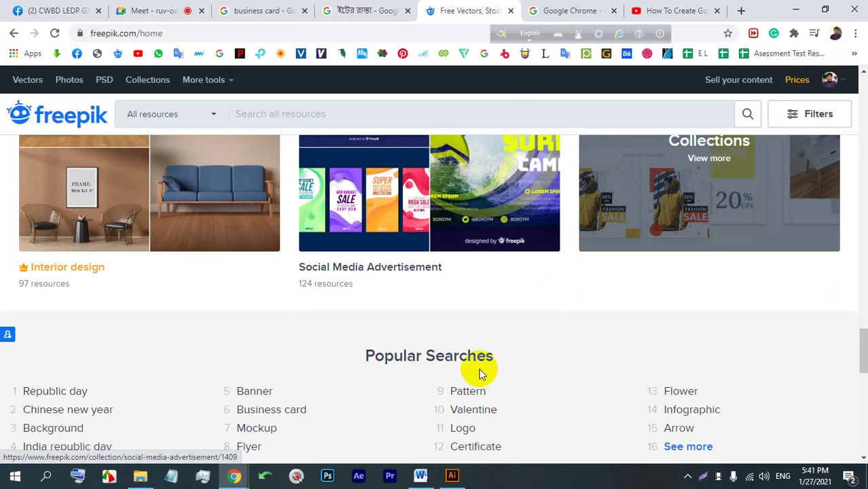
{"action": "scroll", "coordinate": [457, 368], "scroll_direction": "up", "scroll_amount": 6}
{"action": "scroll", "coordinate": [442, 350], "scroll_direction": "up", "scroll_amount": 4}
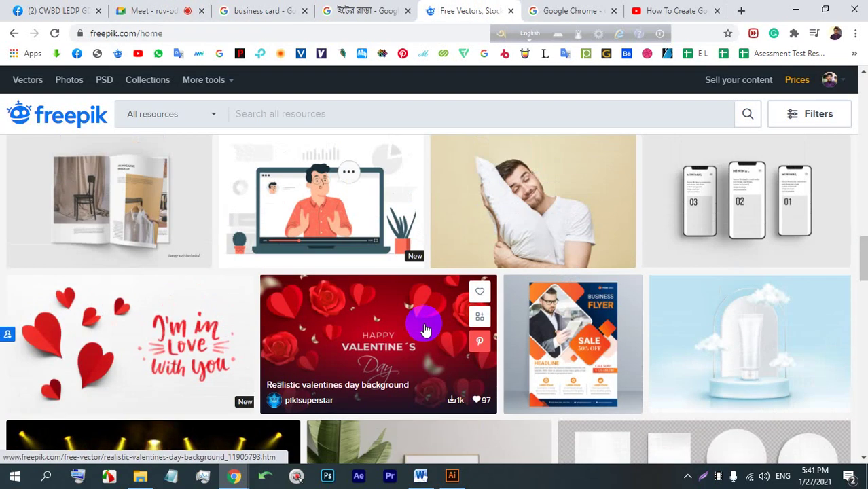
{"action": "scroll", "coordinate": [436, 330], "scroll_direction": "down", "scroll_amount": 4}
{"action": "left_click", "coordinate": [125, 7]}
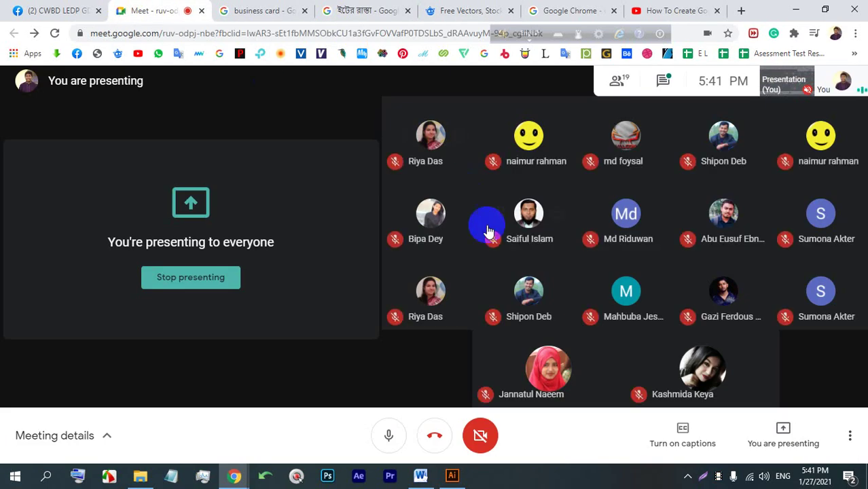
{"action": "left_click", "coordinate": [468, 9]}
{"action": "scroll", "coordinate": [401, 336], "scroll_direction": "down", "scroll_amount": 8}
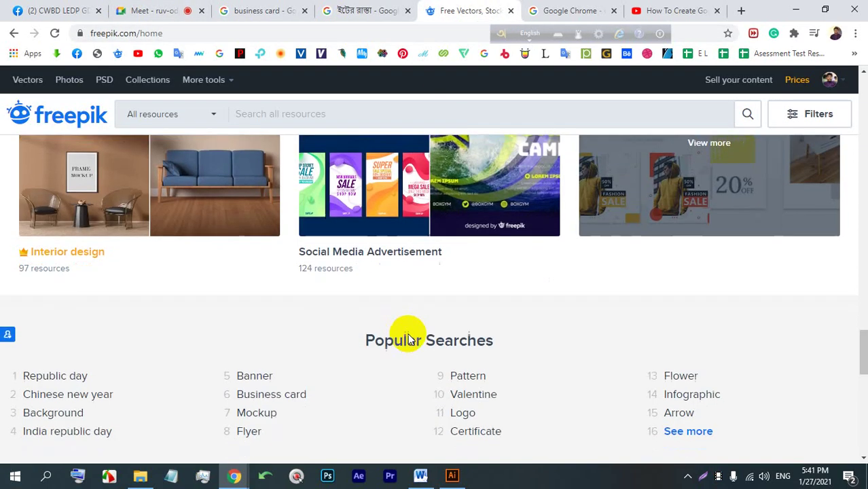
{"action": "scroll", "coordinate": [430, 343], "scroll_direction": "up", "scroll_amount": 6}
{"action": "scroll", "coordinate": [430, 333], "scroll_direction": "down", "scroll_amount": 3}
{"action": "scroll", "coordinate": [431, 335], "scroll_direction": "up", "scroll_amount": 15}
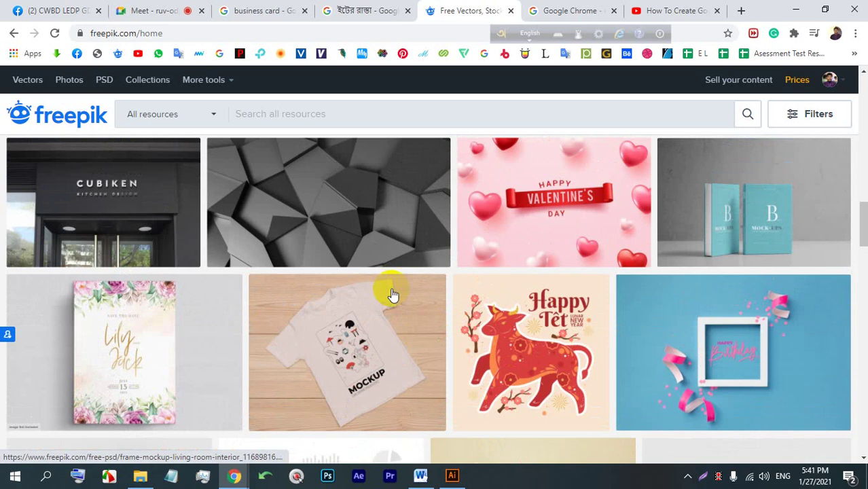
{"action": "left_click", "coordinate": [164, 10]}
{"action": "left_click", "coordinate": [475, 8]}
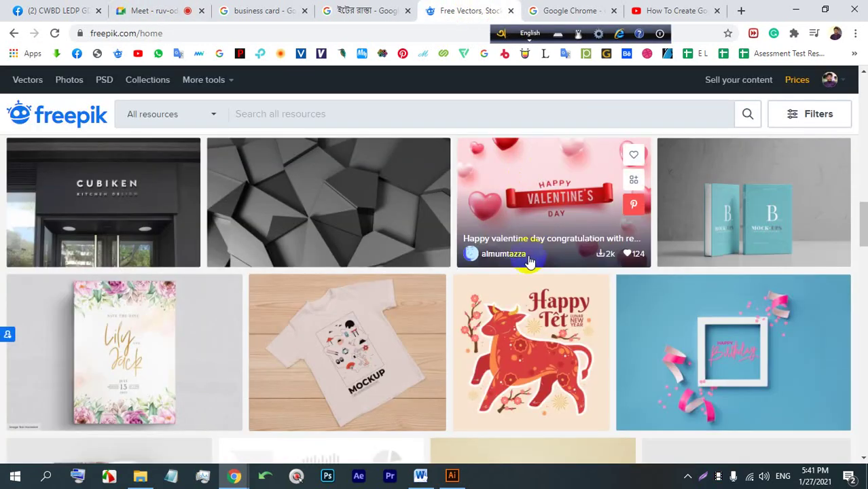
{"action": "scroll", "coordinate": [360, 298], "scroll_direction": "down", "scroll_amount": 12}
{"action": "scroll", "coordinate": [377, 311], "scroll_direction": "up", "scroll_amount": 1}
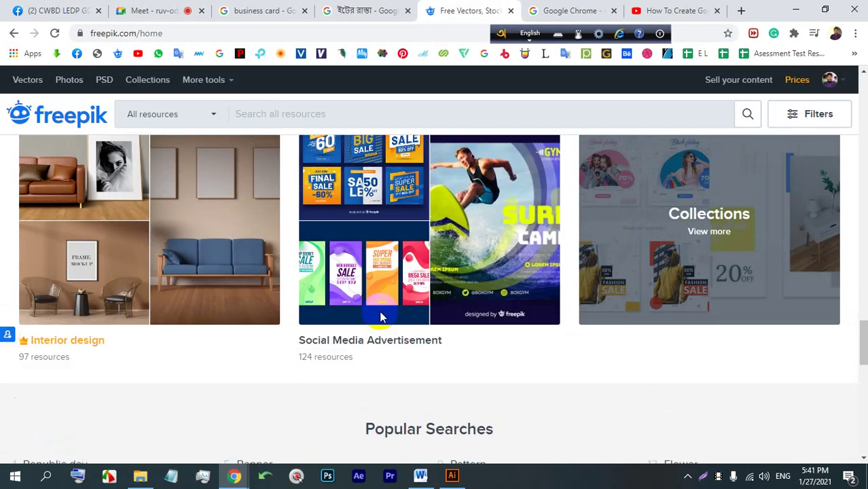
{"action": "scroll", "coordinate": [391, 321], "scroll_direction": "down", "scroll_amount": 5}
{"action": "scroll", "coordinate": [412, 315], "scroll_direction": "up", "scroll_amount": 4}
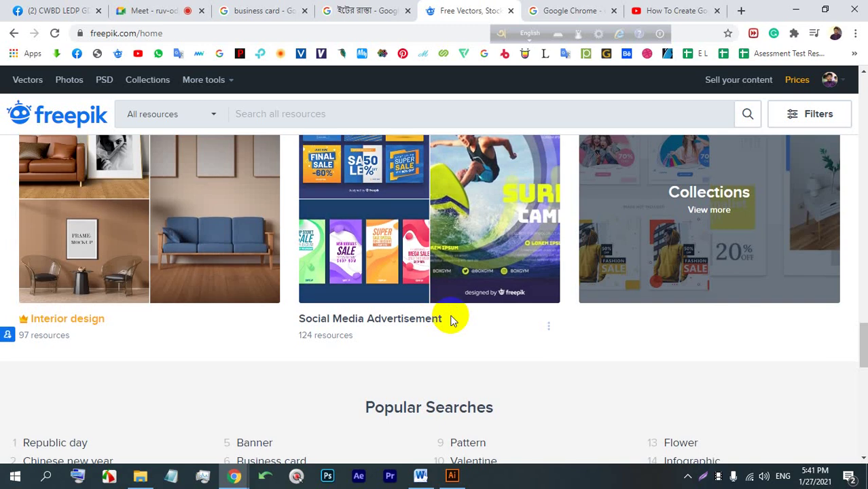
{"action": "scroll", "coordinate": [570, 326], "scroll_direction": "down", "scroll_amount": 6}
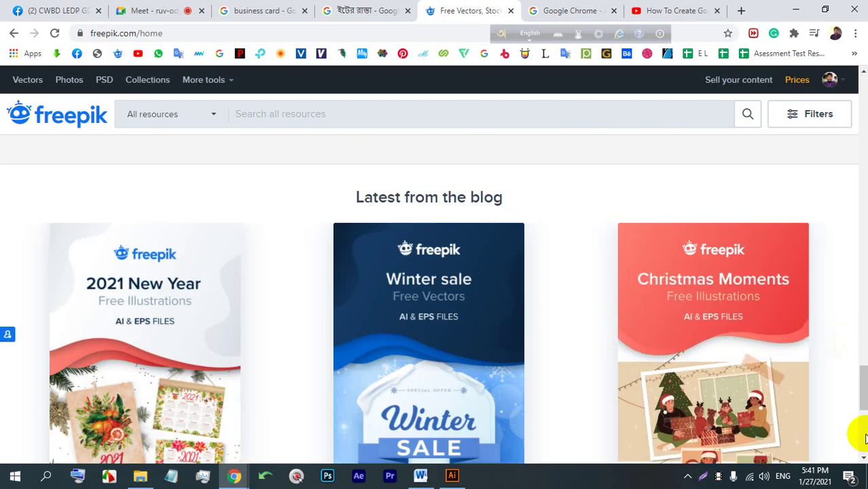
Search Freepik for "color" with the resource type left at All resources.
{"action": "left_click_drag", "start_coordinate": [864, 402], "coordinate": [862, 137]}
{"action": "scroll", "coordinate": [612, 386], "scroll_direction": "up", "scroll_amount": 5}
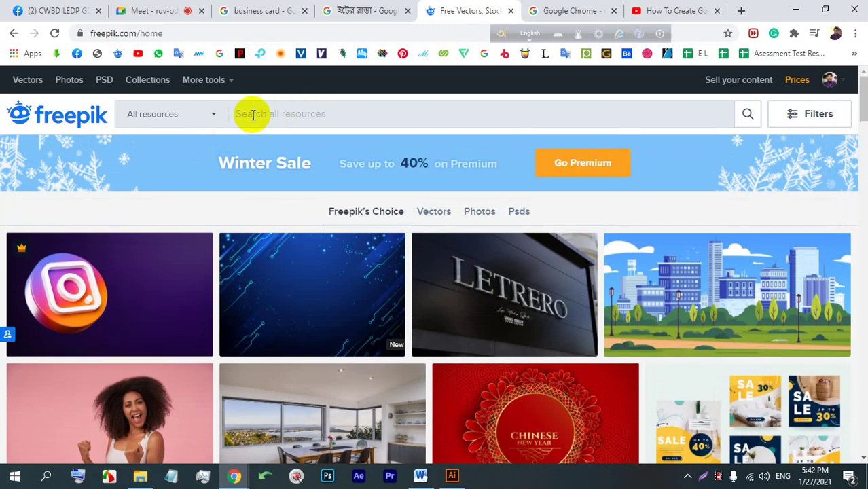
{"action": "left_click", "coordinate": [253, 115]}
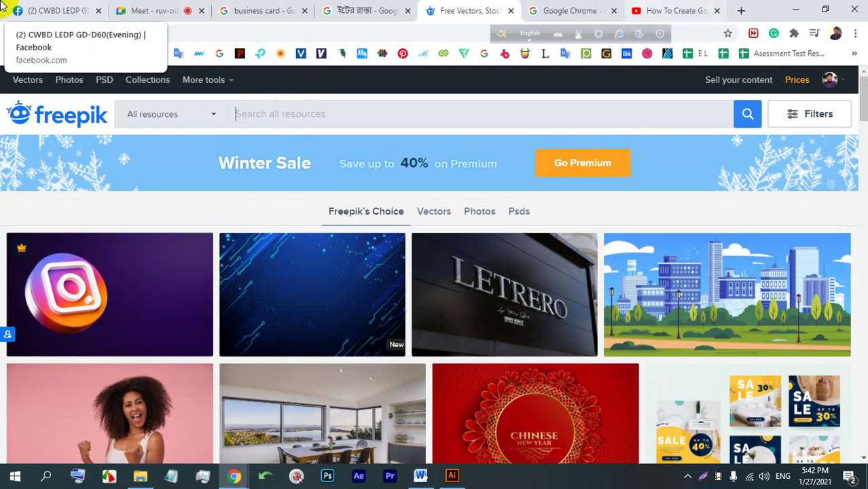
{"action": "left_click", "coordinate": [211, 115]}
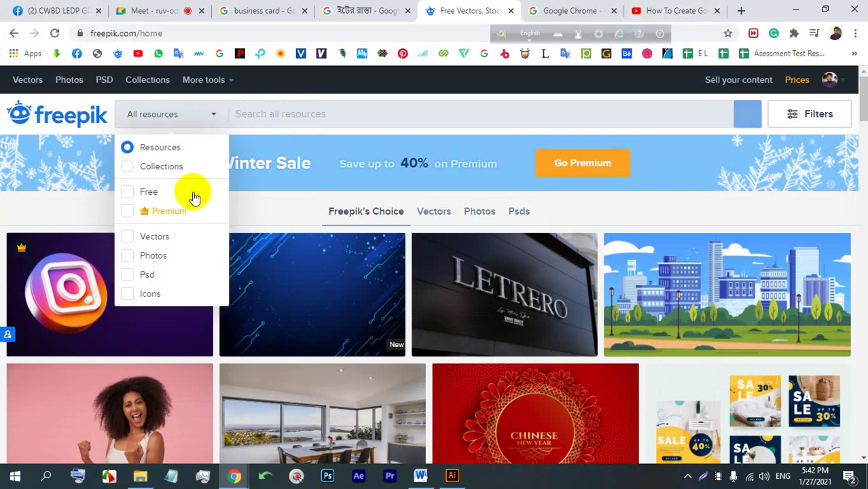
{"action": "left_click", "coordinate": [271, 112]}
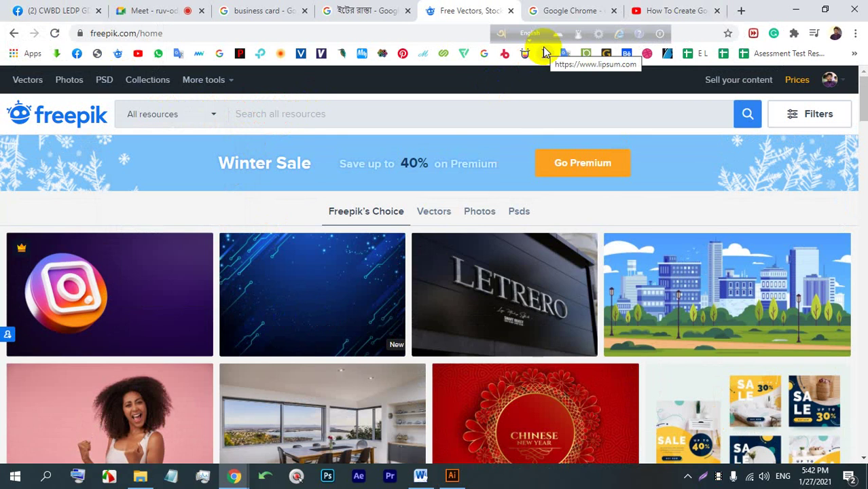
{"action": "type", "text": "colr"}
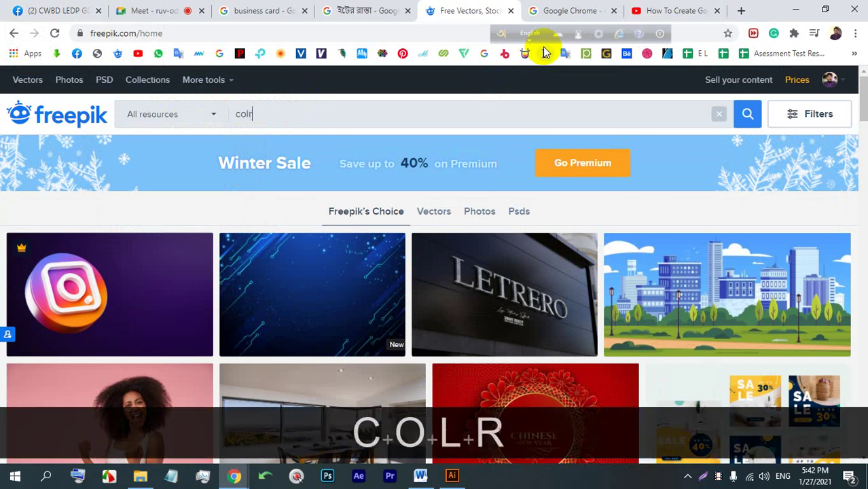
{"action": "key", "text": "BackSpace"}
{"action": "type", "text": "or"}
{"action": "key", "text": "Return"}
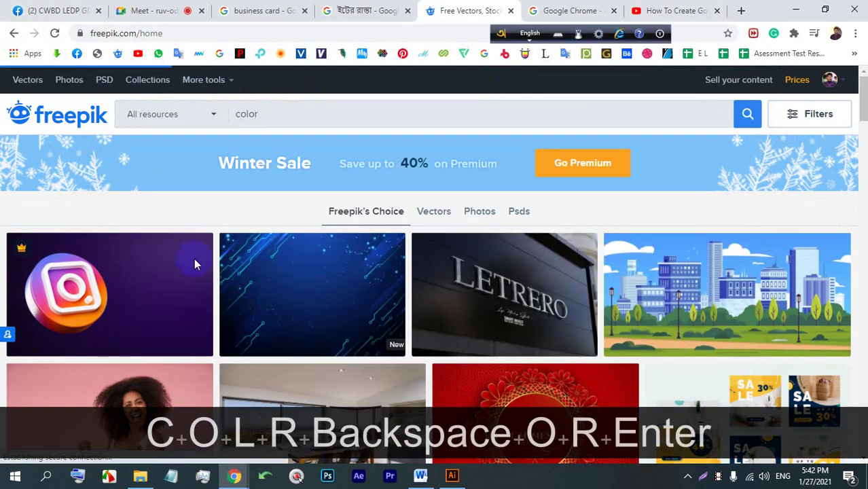
Look through the images and vectors in the "color" search results.
{"action": "scroll", "coordinate": [601, 287], "scroll_direction": "down", "scroll_amount": 2}
{"action": "scroll", "coordinate": [601, 286], "scroll_direction": "down", "scroll_amount": 7}
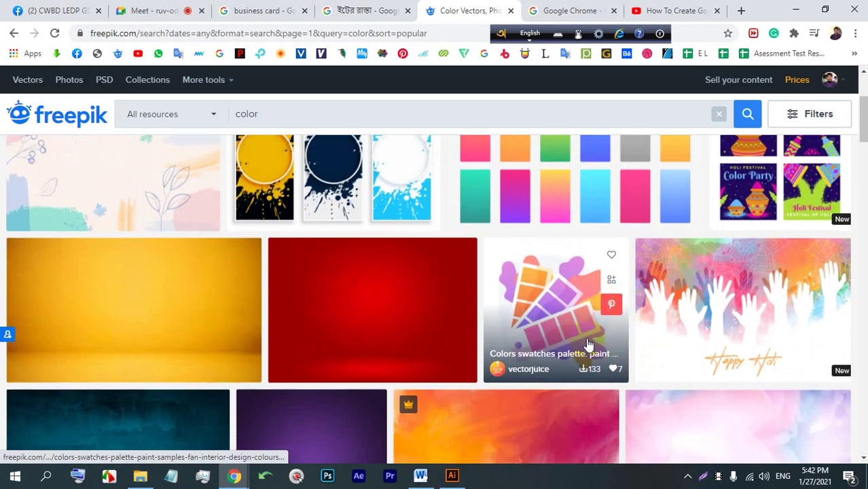
{"action": "scroll", "coordinate": [403, 325], "scroll_direction": "up", "scroll_amount": 2}
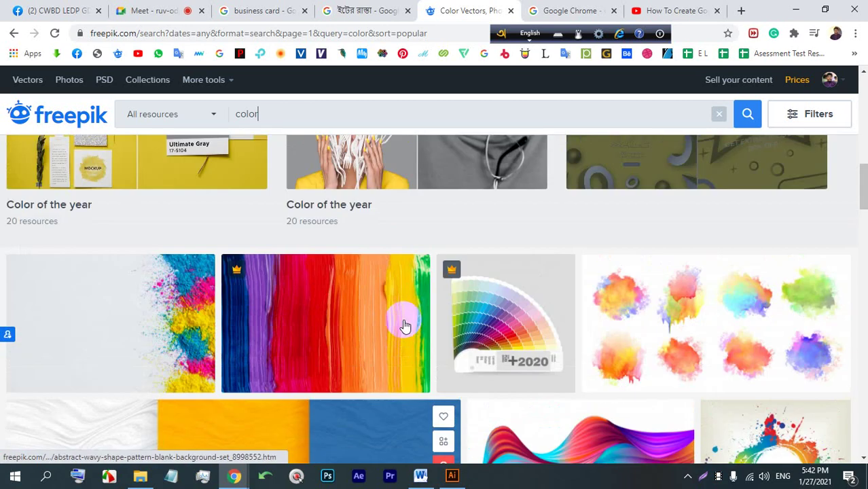
{"action": "scroll", "coordinate": [403, 325], "scroll_direction": "down", "scroll_amount": 2}
{"action": "scroll", "coordinate": [440, 318], "scroll_direction": "down", "scroll_amount": 3}
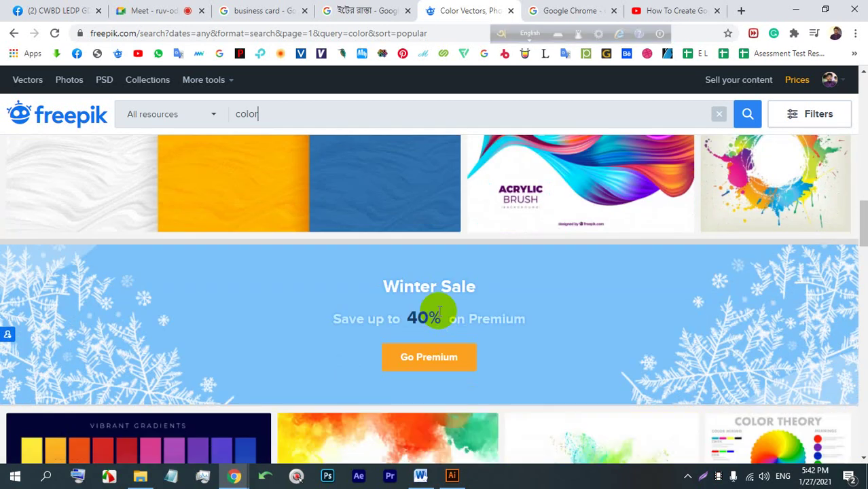
{"action": "scroll", "coordinate": [488, 286], "scroll_direction": "up", "scroll_amount": 1}
{"action": "scroll", "coordinate": [529, 251], "scroll_direction": "down", "scroll_amount": 1}
{"action": "scroll", "coordinate": [574, 231], "scroll_direction": "down", "scroll_amount": 4}
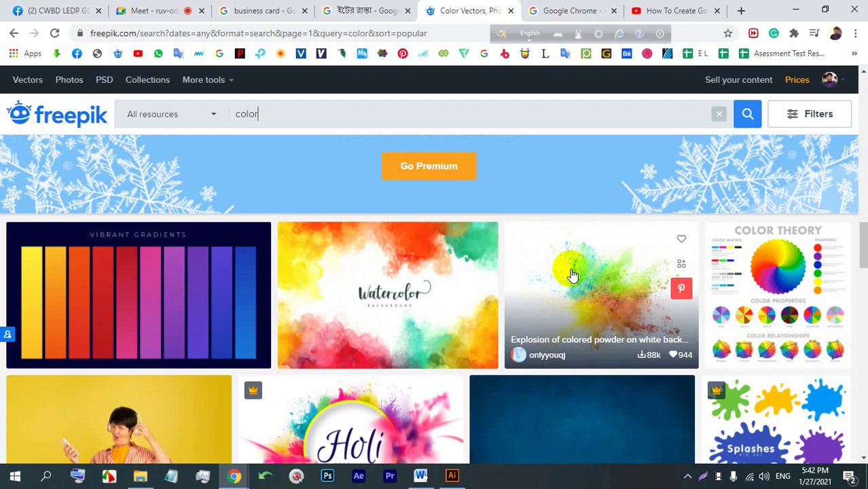
{"action": "scroll", "coordinate": [219, 246], "scroll_direction": "down", "scroll_amount": 5}
{"action": "scroll", "coordinate": [681, 296], "scroll_direction": "up", "scroll_amount": 3}
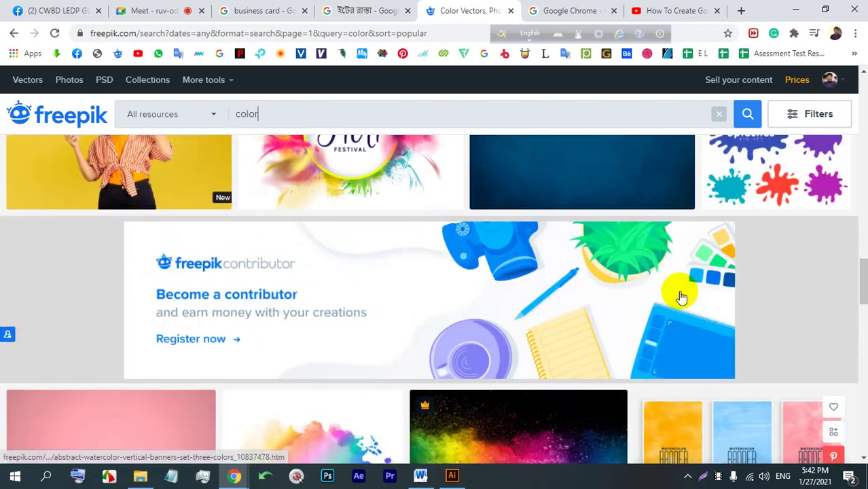
{"action": "scroll", "coordinate": [573, 273], "scroll_direction": "down", "scroll_amount": 6}
{"action": "scroll", "coordinate": [572, 273], "scroll_direction": "down", "scroll_amount": 6}
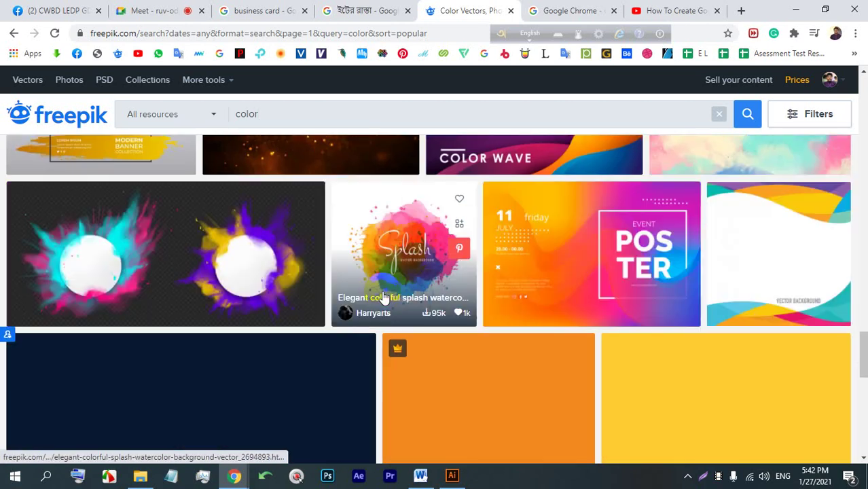
{"action": "scroll", "coordinate": [378, 290], "scroll_direction": "up", "scroll_amount": 4}
{"action": "scroll", "coordinate": [387, 290], "scroll_direction": "down", "scroll_amount": 4}
{"action": "scroll", "coordinate": [399, 292], "scroll_direction": "up", "scroll_amount": 2}
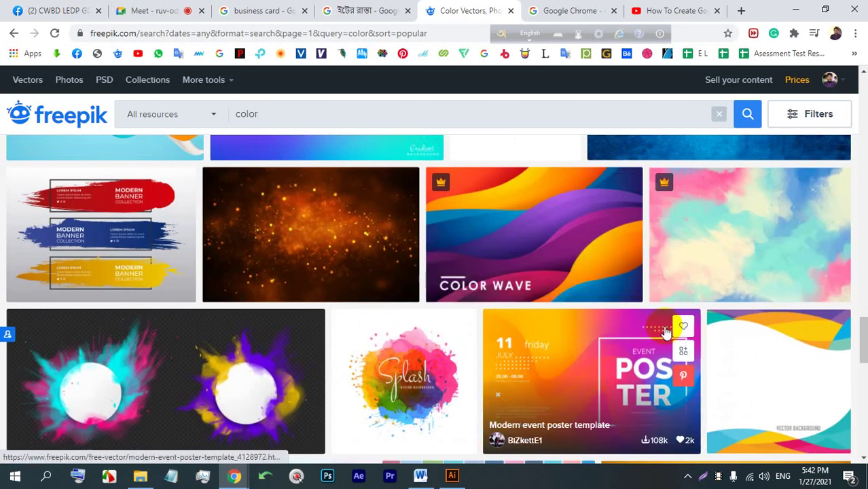
Open the "Colorful step infographic template" vector from the search results.
{"action": "scroll", "coordinate": [612, 336], "scroll_direction": "down", "scroll_amount": 4}
{"action": "scroll", "coordinate": [553, 347], "scroll_direction": "up", "scroll_amount": 1}
{"action": "scroll", "coordinate": [475, 336], "scroll_direction": "down", "scroll_amount": 2}
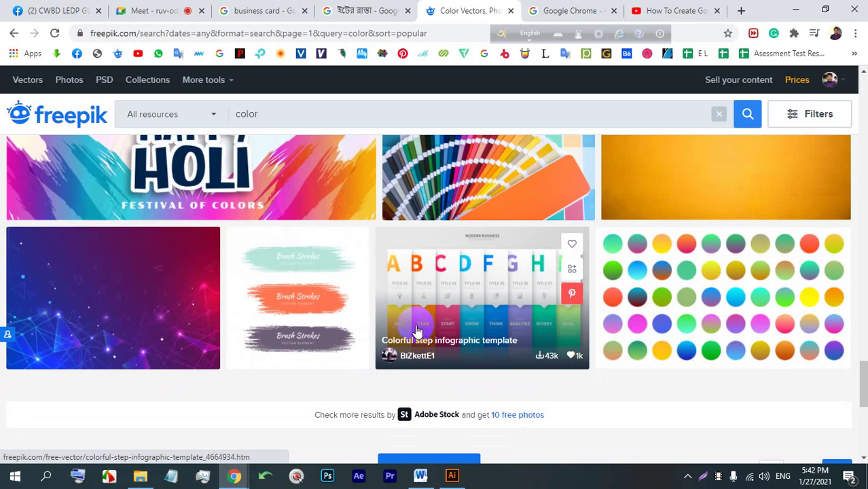
{"action": "scroll", "coordinate": [475, 299], "scroll_direction": "down", "scroll_amount": 1}
{"action": "left_click", "coordinate": [478, 217]}
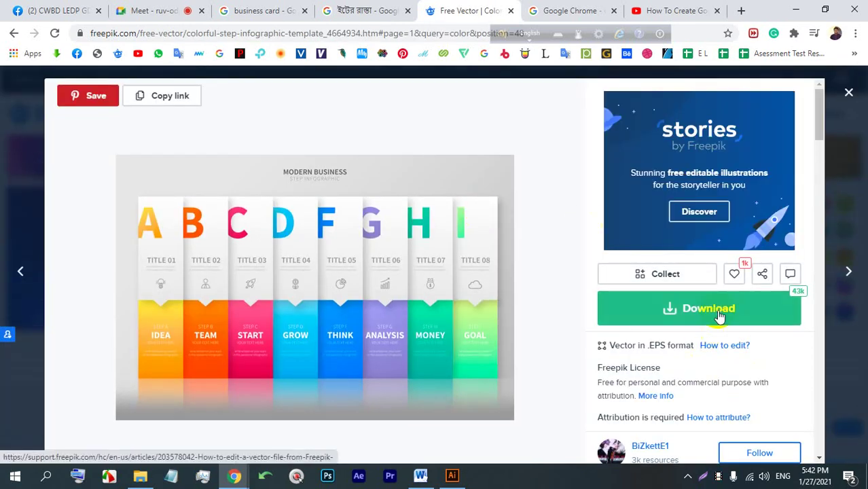
Download the "Colorful step infographic template" vector with the free attribution-required option and open the downloaded zip archive.
{"action": "left_click", "coordinate": [718, 314]}
{"action": "scroll", "coordinate": [675, 333], "scroll_direction": "down", "scroll_amount": 3}
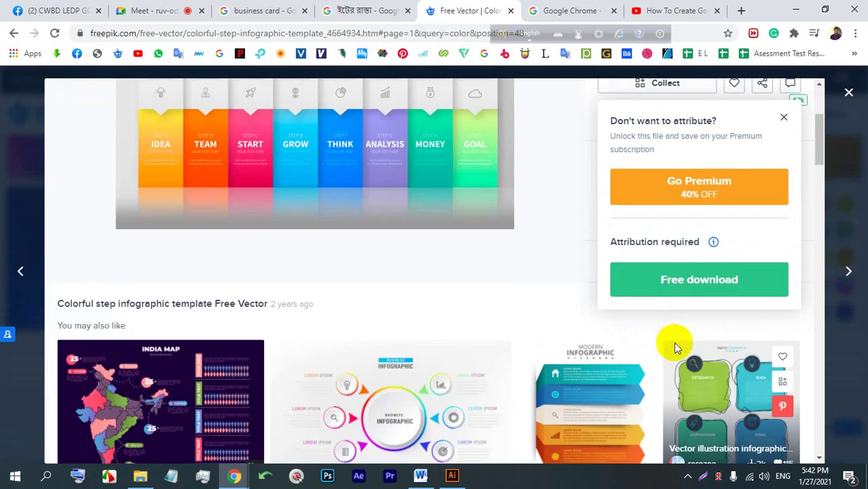
{"action": "left_click", "coordinate": [693, 281]}
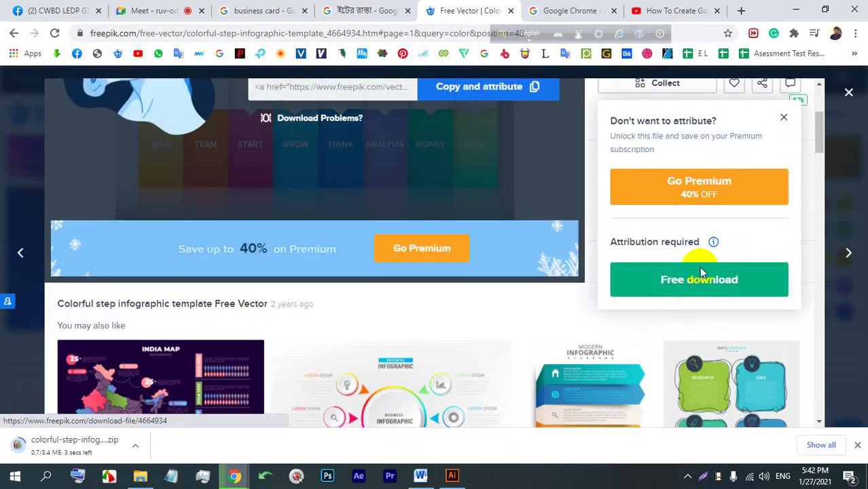
{"action": "left_click", "coordinate": [70, 440]}
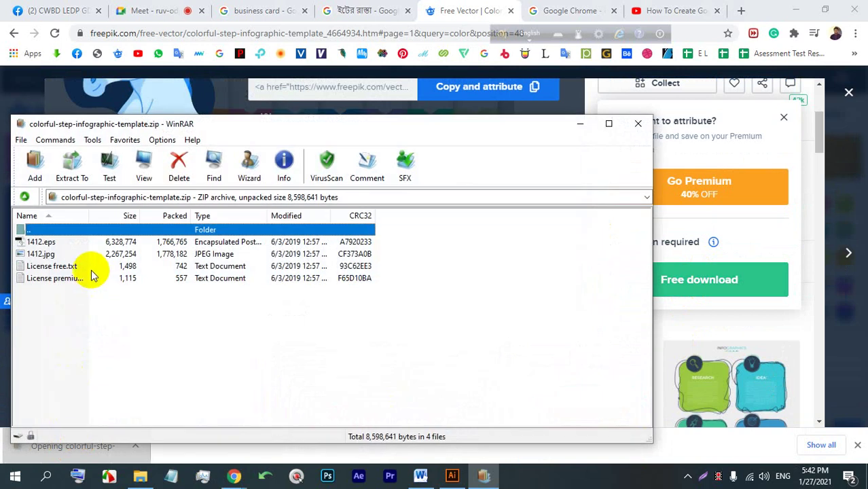
Preview 1412.jpg from the archive, and open 1412.eps in Illustrator with the missing fonts substituted.
{"action": "double_click", "coordinate": [63, 253]}
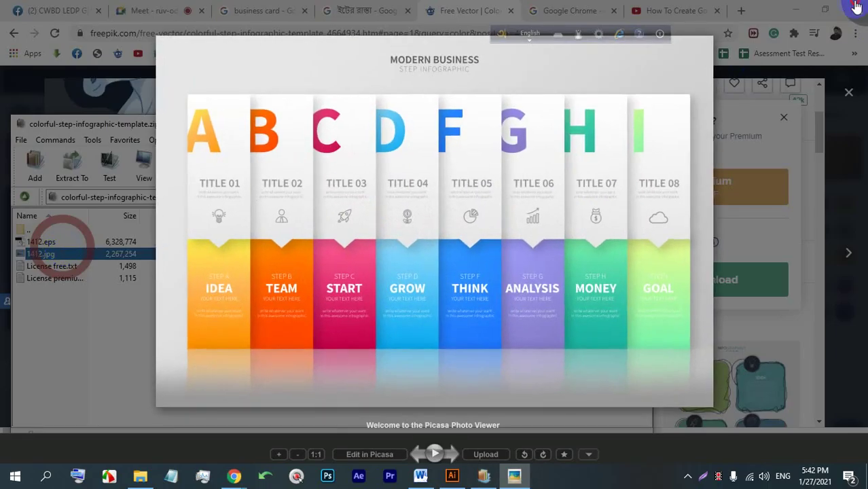
{"action": "left_click", "coordinate": [857, 7]}
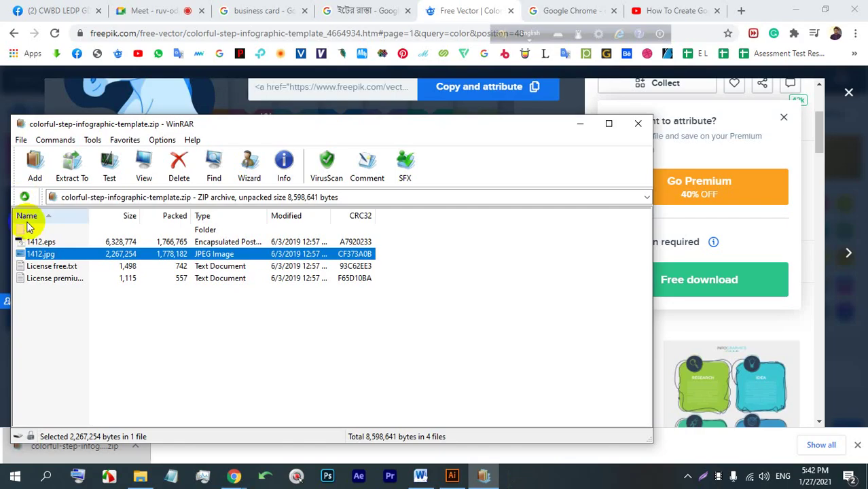
{"action": "double_click", "coordinate": [39, 242]}
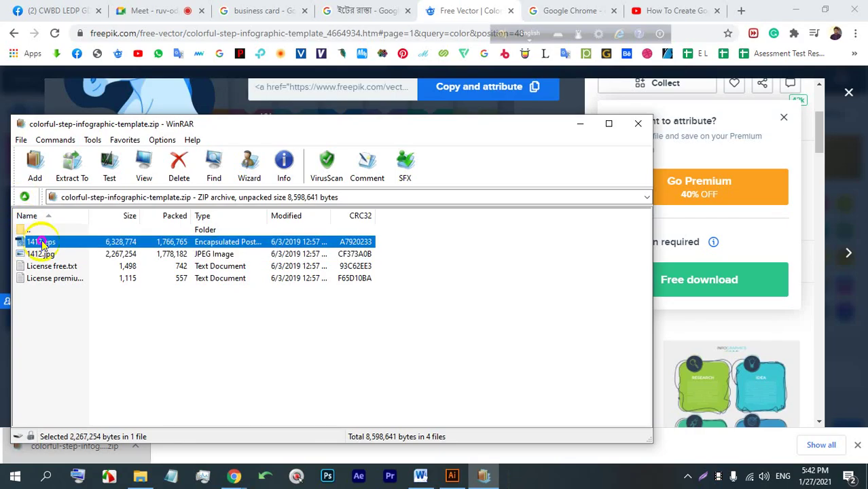
{"action": "double_click", "coordinate": [40, 242]}
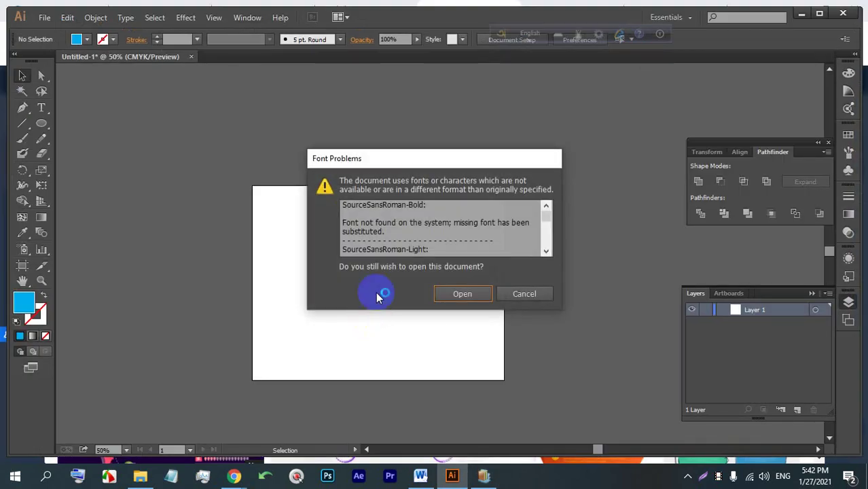
{"action": "left_click", "coordinate": [457, 292]}
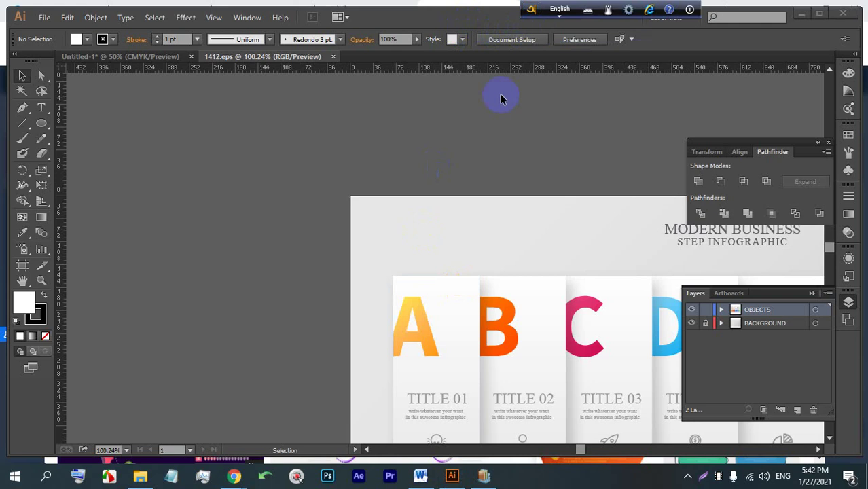
Examine the infographic artwork in 1412.eps and how its columns are grouped.
{"action": "scroll", "coordinate": [377, 182], "scroll_direction": "down", "scroll_amount": 4}
{"action": "key", "text": "space"}
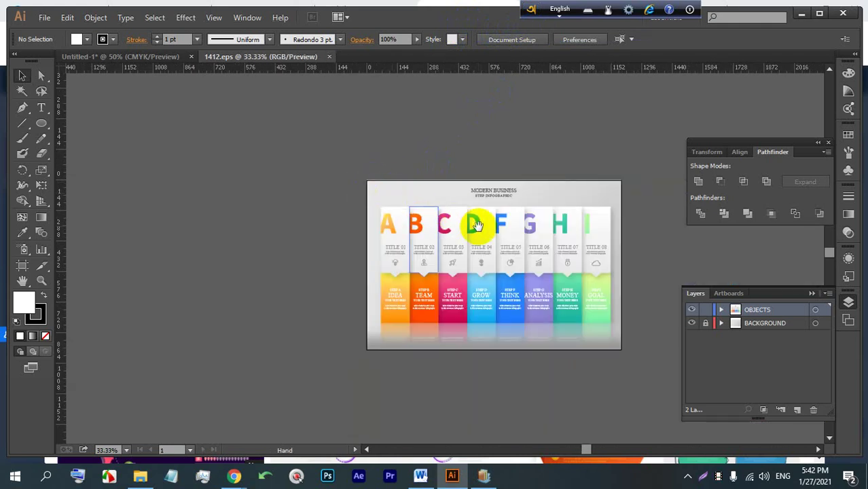
{"action": "left_click_drag", "start_coordinate": [483, 227], "coordinate": [324, 198]}
{"action": "scroll", "coordinate": [345, 214], "scroll_direction": "up", "scroll_amount": 3}
{"action": "left_click", "coordinate": [435, 299]}
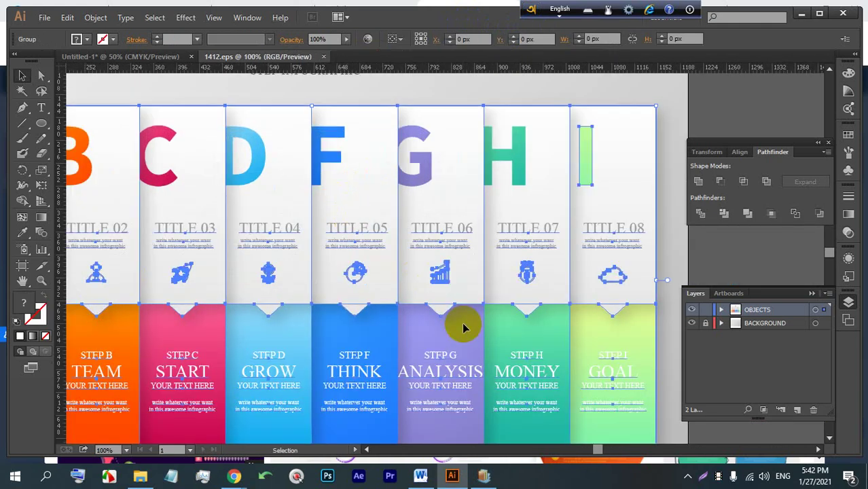
{"action": "scroll", "coordinate": [413, 287], "scroll_direction": "down", "scroll_amount": 2}
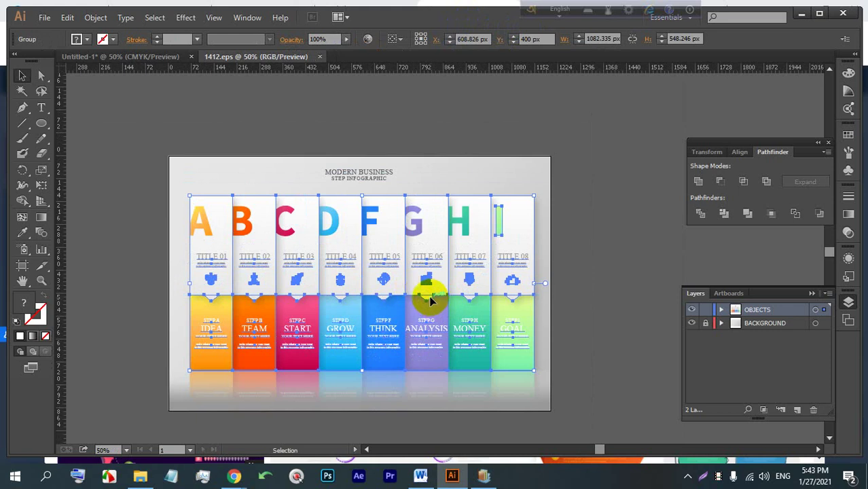
{"action": "left_click", "coordinate": [569, 307]}
{"action": "left_click", "coordinate": [385, 316]}
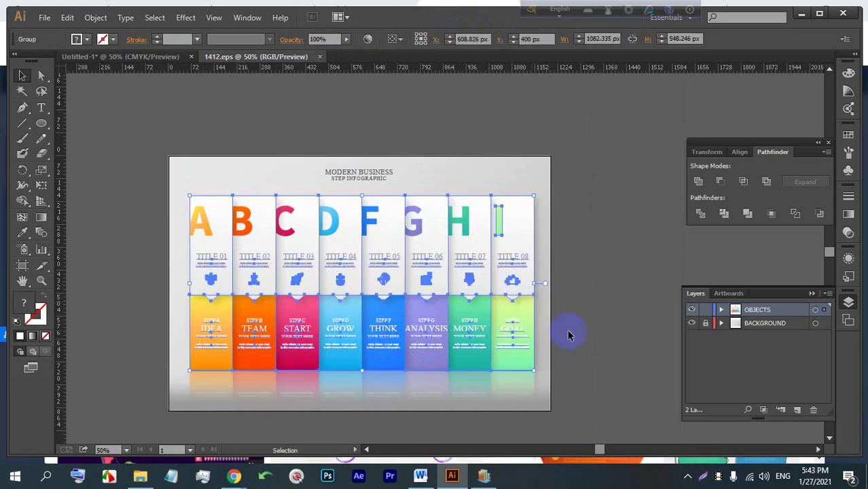
{"action": "left_click", "coordinate": [569, 335]}
{"action": "scroll", "coordinate": [516, 354], "scroll_direction": "down", "scroll_amount": 3}
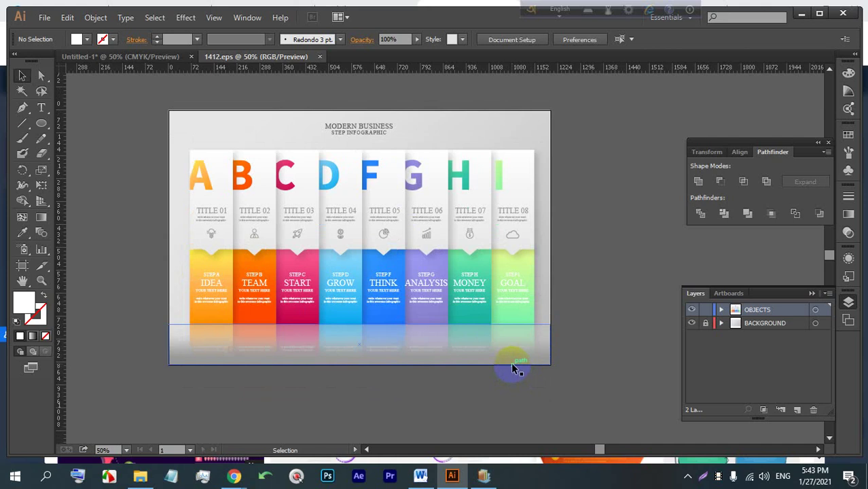
{"action": "scroll", "coordinate": [500, 295], "scroll_direction": "down", "scroll_amount": 2}
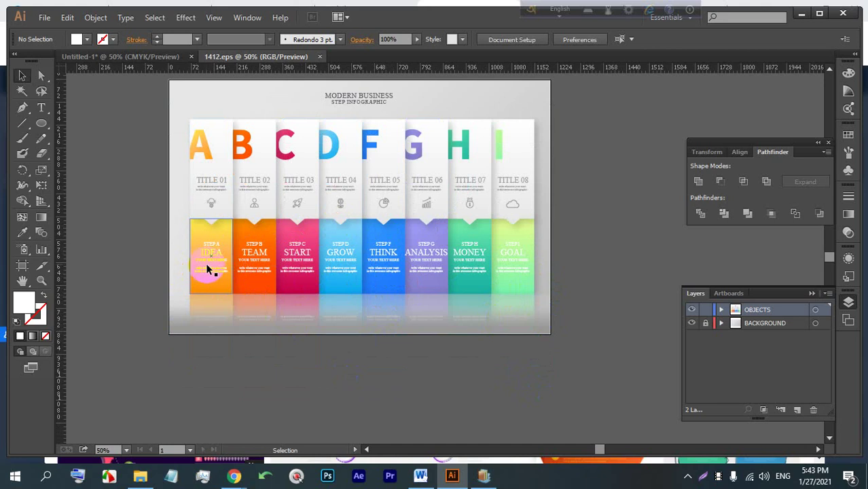
Isolate the orange panel behind the STEP A IDEA text within the infographic group.
{"action": "double_click", "coordinate": [216, 284]}
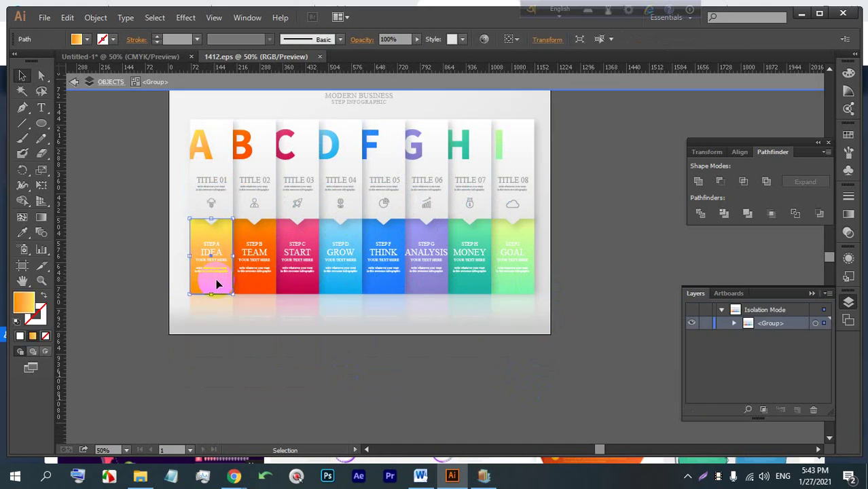
{"action": "double_click", "coordinate": [216, 284]}
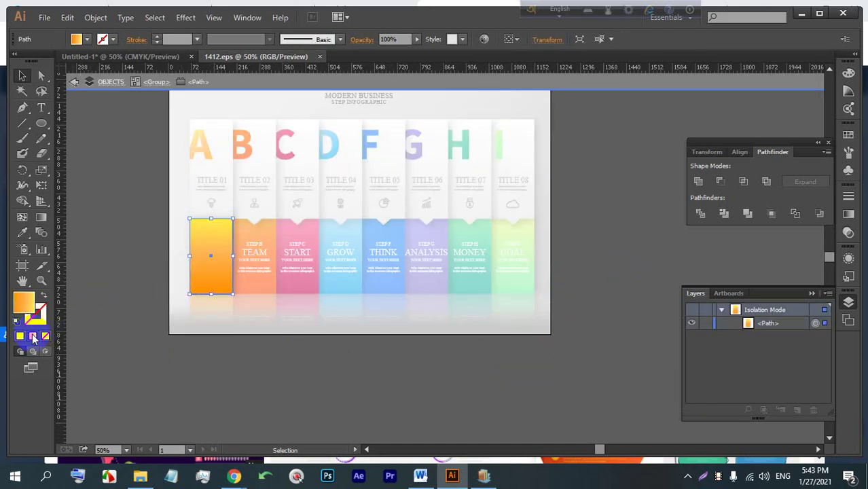
Fill the isolated IDEA panel with a solid red.
{"action": "double_click", "coordinate": [26, 309]}
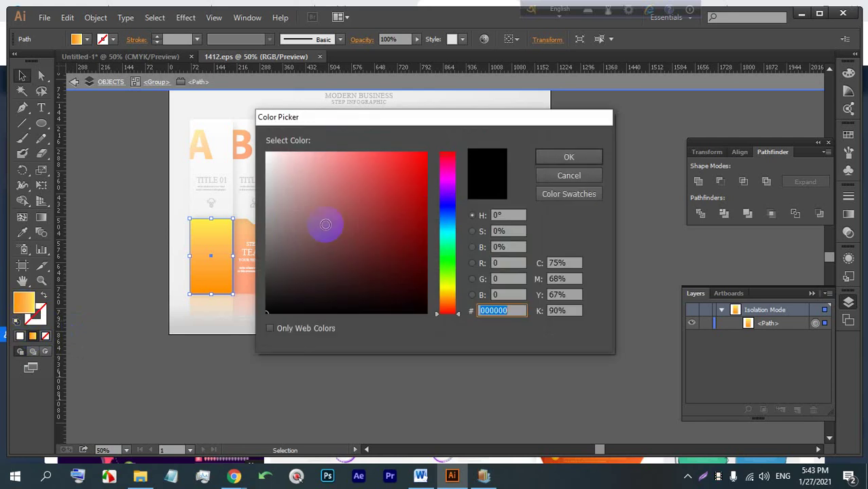
{"action": "left_click", "coordinate": [409, 165]}
{"action": "left_click_drag", "start_coordinate": [445, 120], "coordinate": [534, 120]}
{"action": "left_click", "coordinate": [629, 159]}
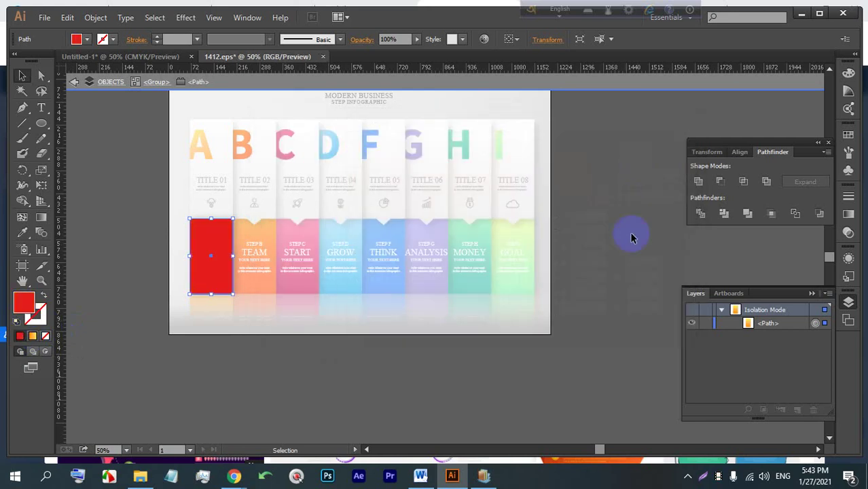
Reapply the IDEA panel's linear gradient, recolor its middle stop dark purple (about C 80, M 99, Y 35, K 54), and exit isolation.
{"action": "left_click", "coordinate": [32, 335]}
{"action": "left_click", "coordinate": [756, 288]}
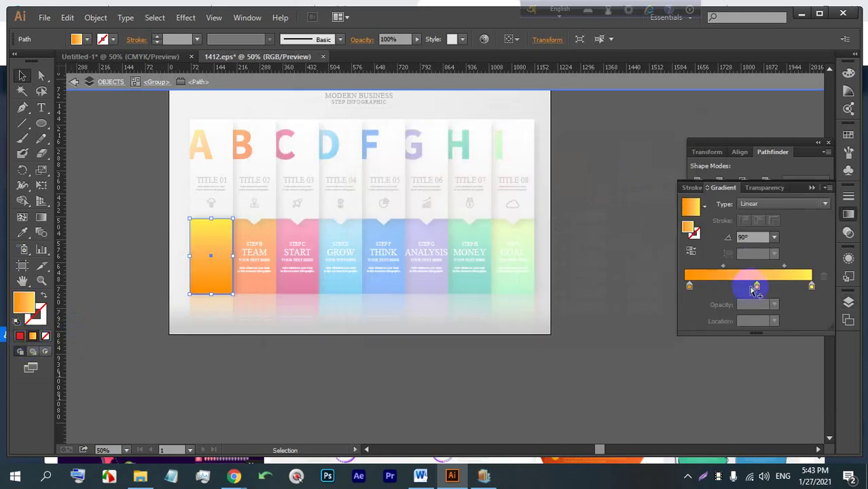
{"action": "double_click", "coordinate": [756, 287]}
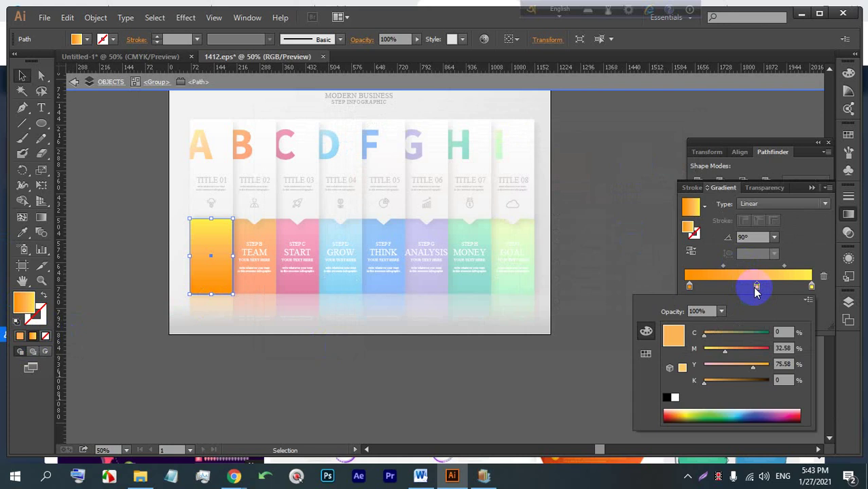
{"action": "left_click", "coordinate": [669, 414]}
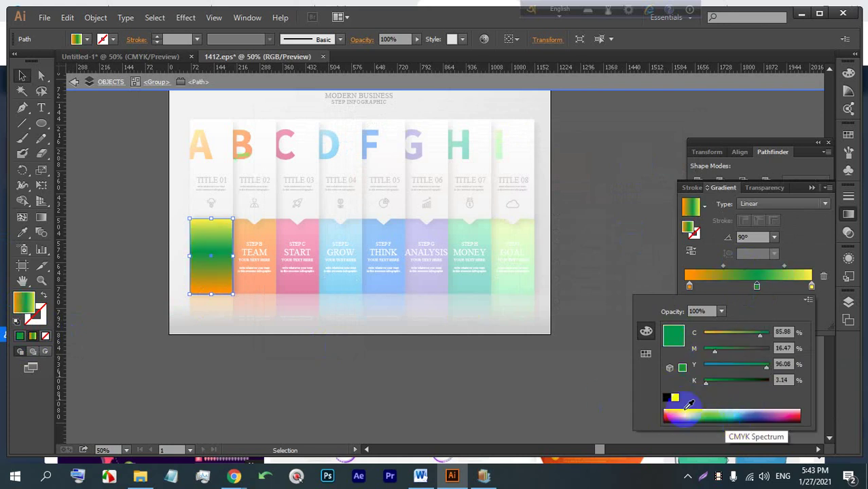
{"action": "left_click", "coordinate": [734, 417]}
{"action": "left_click_drag", "start_coordinate": [736, 413], "coordinate": [779, 420]}
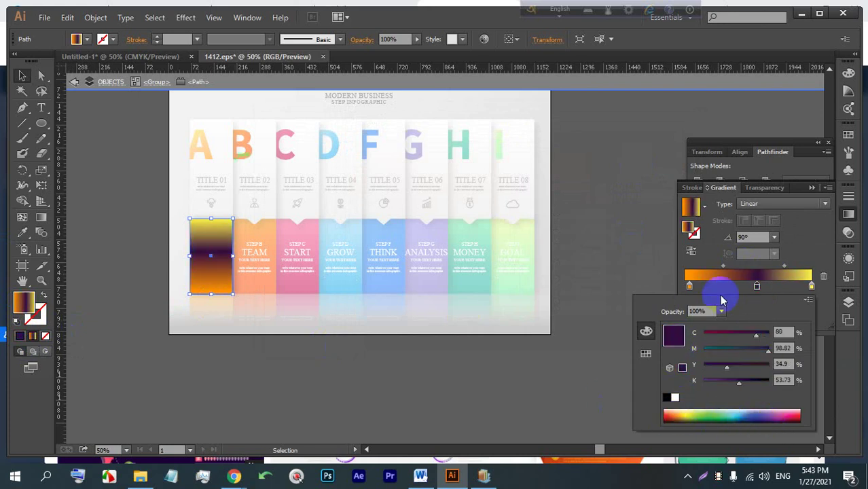
{"action": "double_click", "coordinate": [587, 173]}
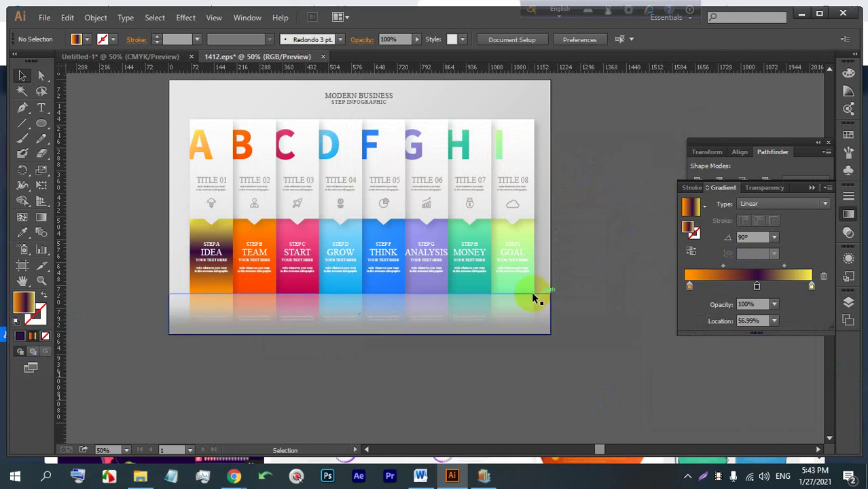
Ungroup the infographic's main group of eight columns.
{"action": "double_click", "coordinate": [369, 145]}
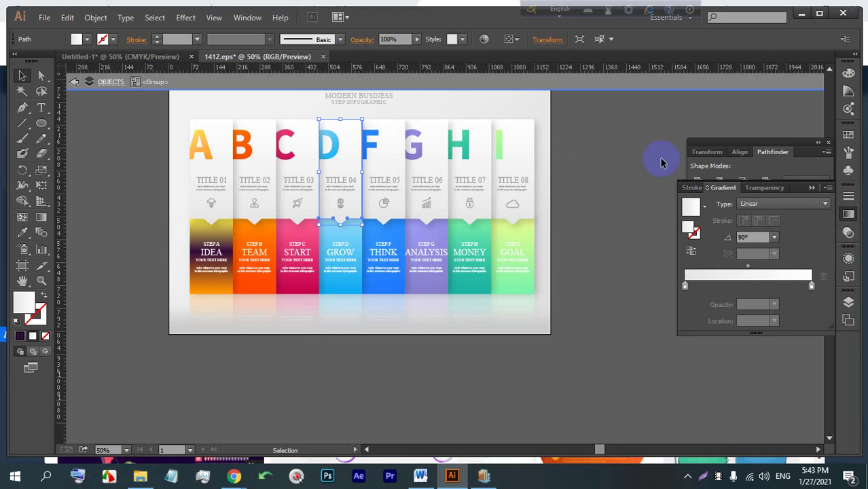
{"action": "double_click", "coordinate": [615, 175]}
{"action": "right_click", "coordinate": [475, 175]}
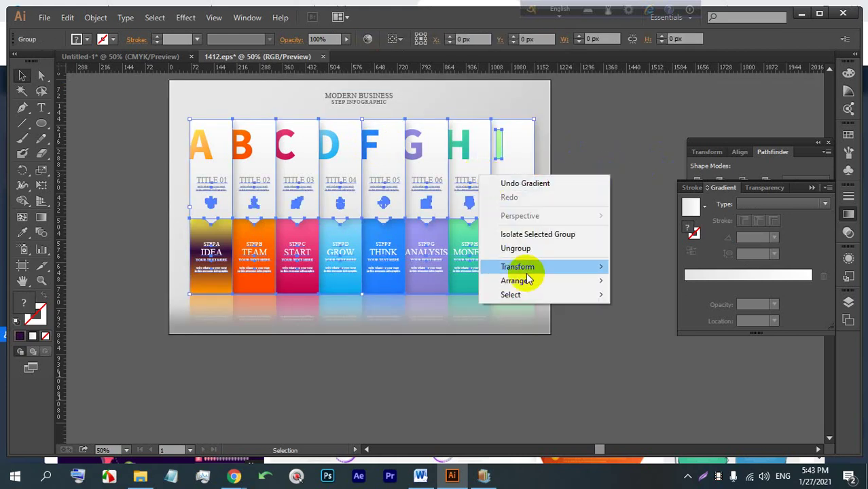
{"action": "left_click", "coordinate": [516, 248]}
{"action": "left_click", "coordinate": [426, 179]}
{"action": "right_click", "coordinate": [429, 179]}
{"action": "left_click", "coordinate": [600, 141]}
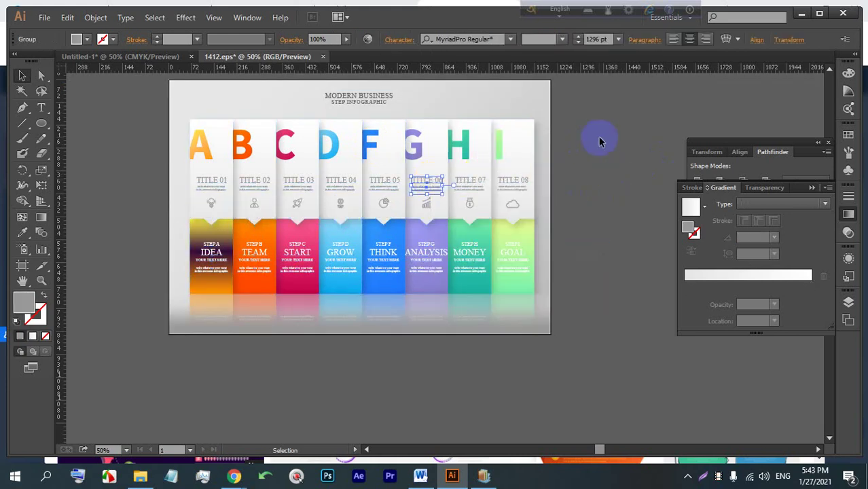
Release the clipping mask on the letter F column above the THINK panel.
{"action": "left_click", "coordinate": [385, 157]}
{"action": "left_click", "coordinate": [376, 153]}
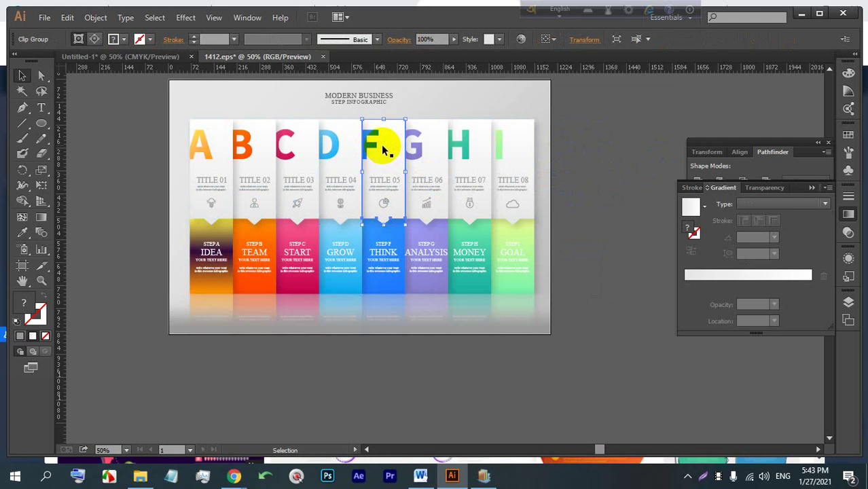
{"action": "right_click", "coordinate": [372, 147]}
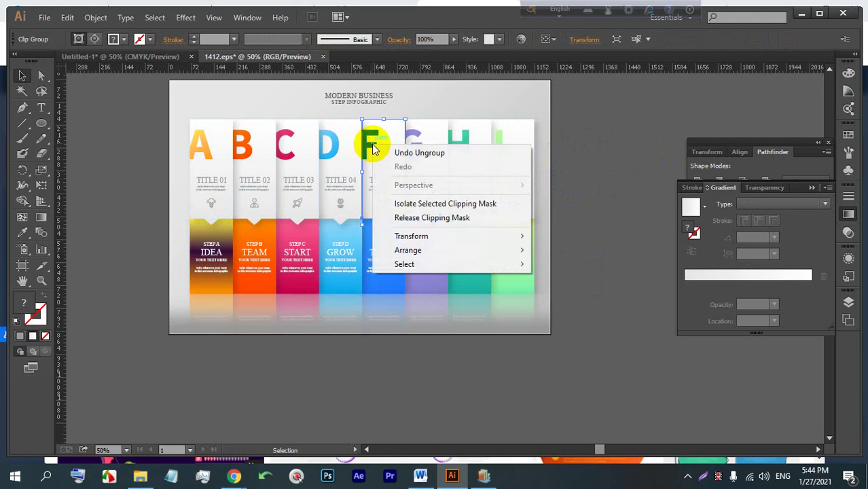
{"action": "left_click", "coordinate": [435, 219]}
{"action": "left_click", "coordinate": [583, 174]}
Fill the blue THINK panel under STEP F with solid red.
{"action": "left_click", "coordinate": [438, 228]}
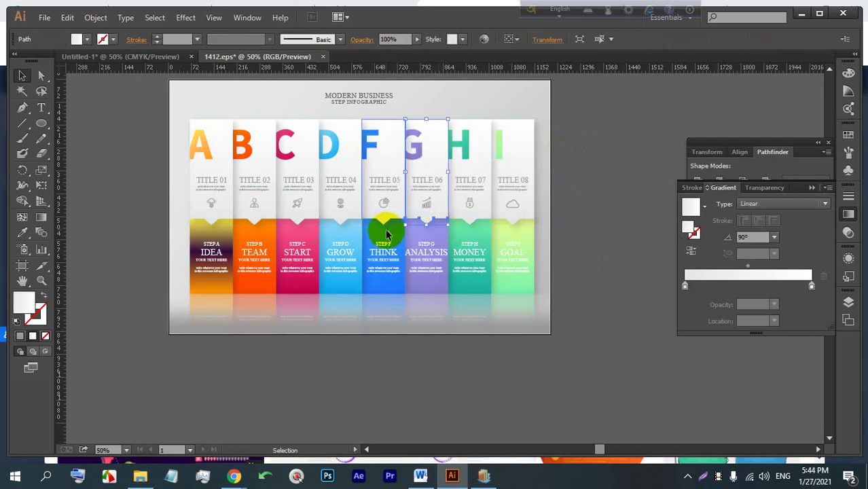
{"action": "left_click", "coordinate": [385, 228]}
{"action": "right_click", "coordinate": [384, 256]}
{"action": "left_click", "coordinate": [605, 174]}
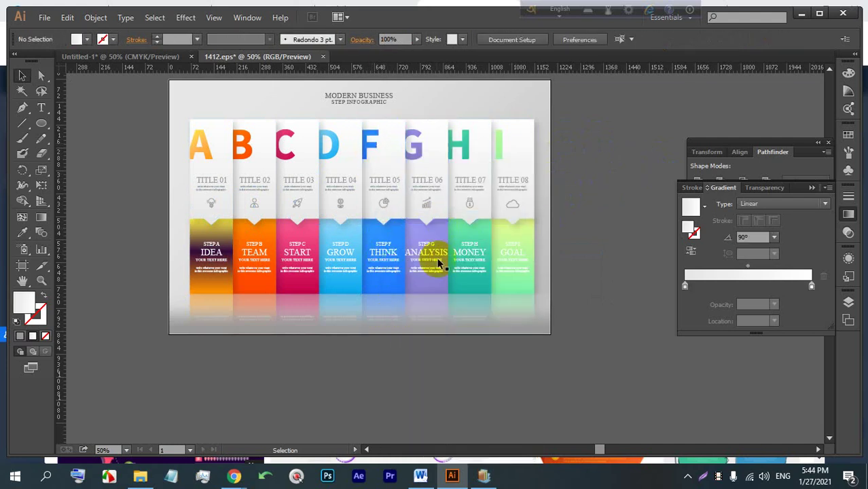
{"action": "right_click", "coordinate": [385, 267]}
{"action": "left_click", "coordinate": [599, 174]}
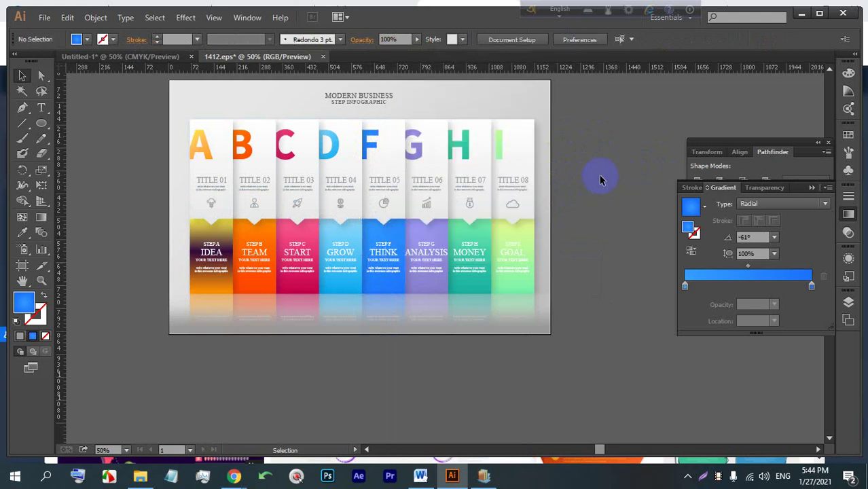
{"action": "left_click", "coordinate": [384, 296]}
{"action": "left_click", "coordinate": [392, 286]}
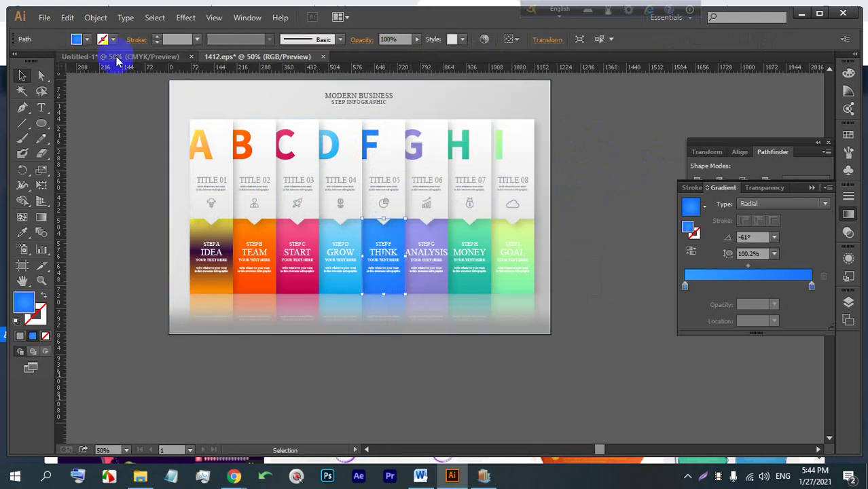
{"action": "left_click", "coordinate": [77, 39]}
{"action": "left_click", "coordinate": [44, 81]}
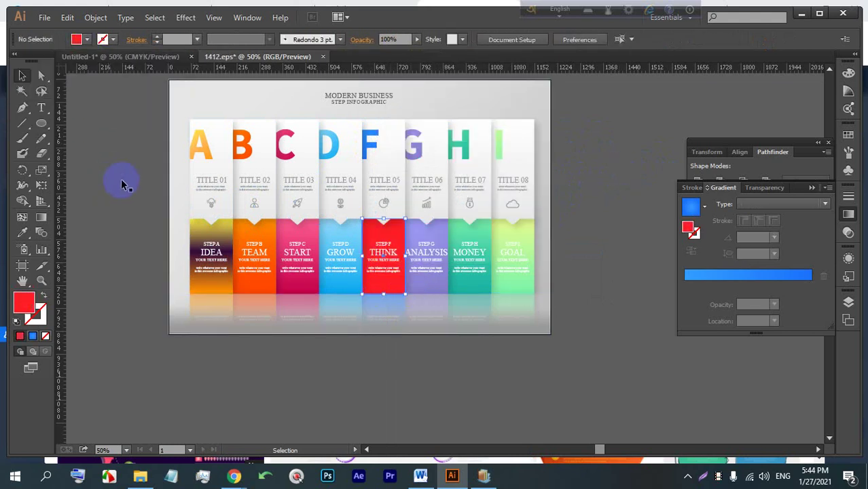
Fill the letter F above TITLE 05 with the same solid red as the THINK panel and deselect it.
{"action": "left_click", "coordinate": [367, 143]}
{"action": "double_click", "coordinate": [370, 145]}
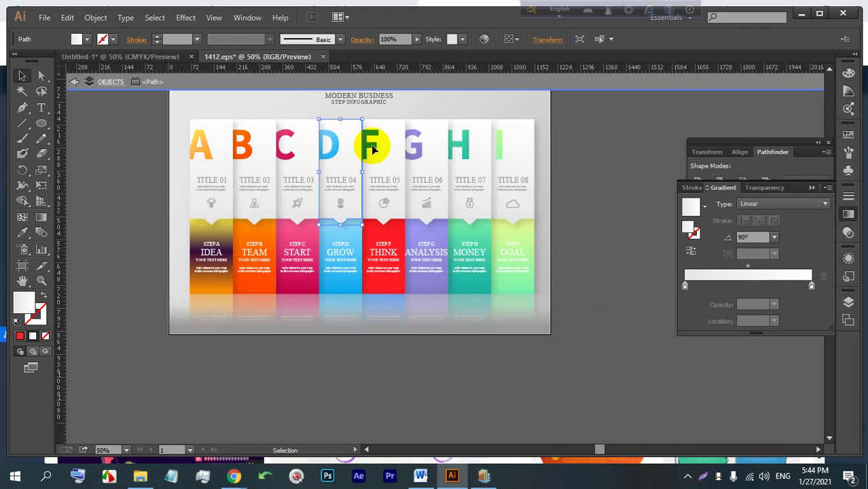
{"action": "double_click", "coordinate": [372, 133]}
{"action": "left_click", "coordinate": [376, 137]}
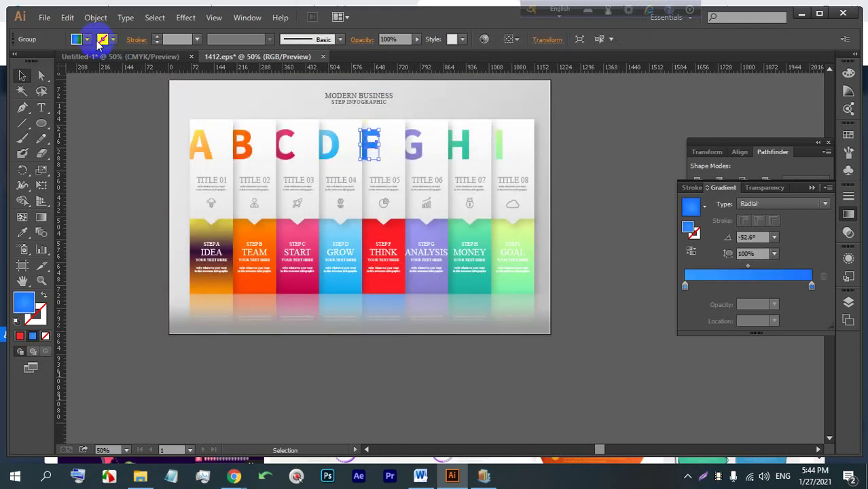
{"action": "left_click", "coordinate": [77, 39]}
{"action": "left_click", "coordinate": [44, 81]}
{"action": "left_click", "coordinate": [567, 144]}
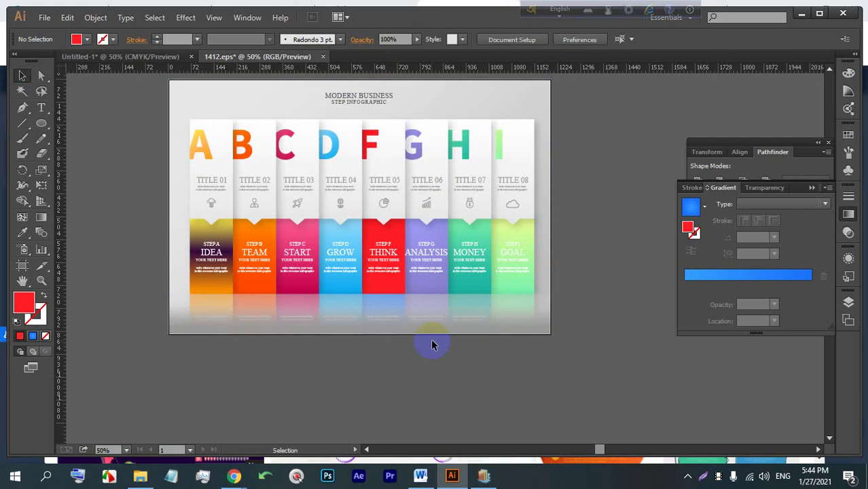
Switch to the Google Meet call in Chrome to check on the class and return to the infographic in Illustrator.
{"action": "left_click", "coordinate": [234, 476]}
{"action": "left_click", "coordinate": [200, 411]}
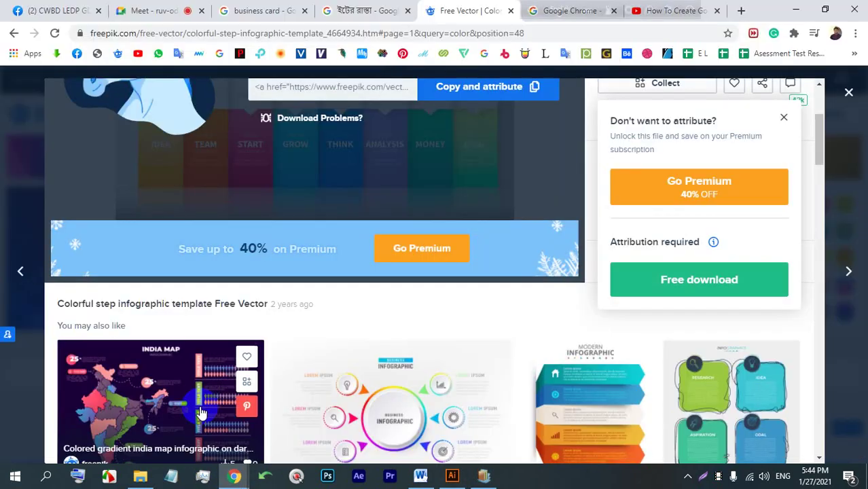
{"action": "left_click", "coordinate": [136, 8]}
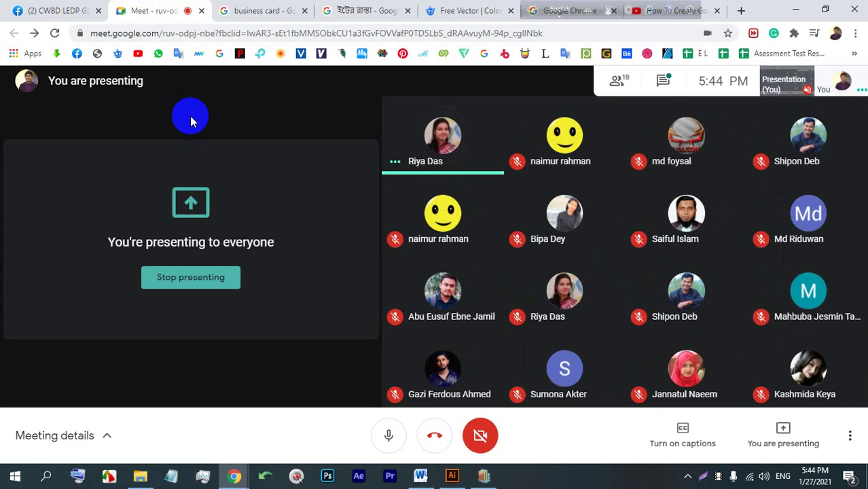
{"action": "left_click", "coordinate": [175, 277]}
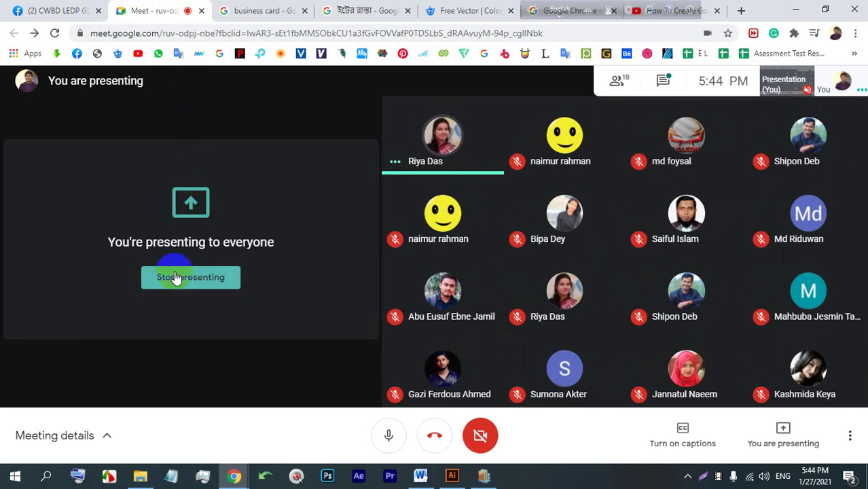
{"action": "left_click", "coordinate": [468, 10]}
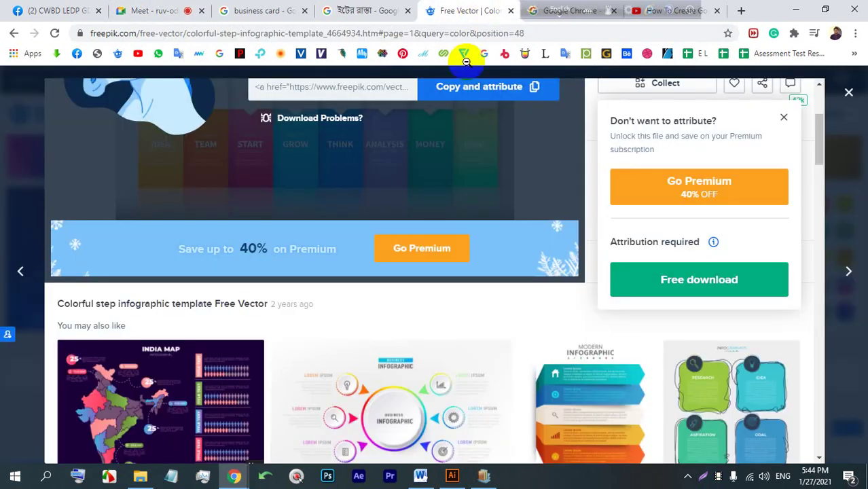
{"action": "left_click", "coordinate": [151, 6]}
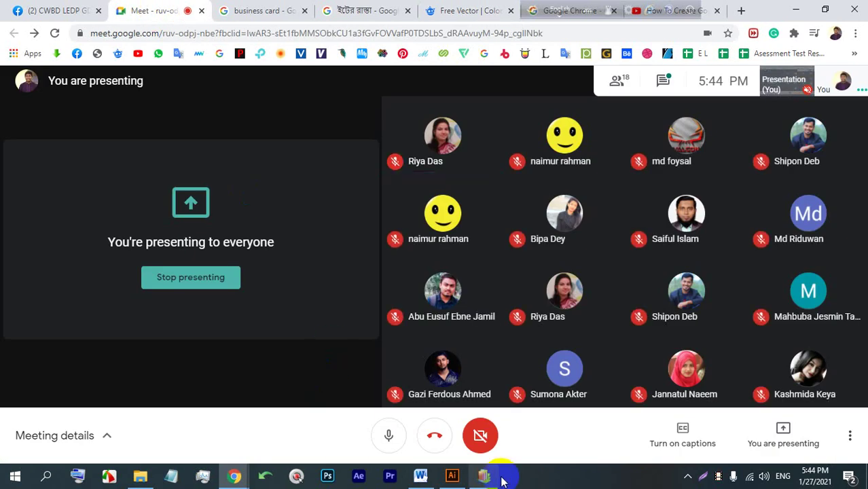
{"action": "left_click", "coordinate": [449, 476]}
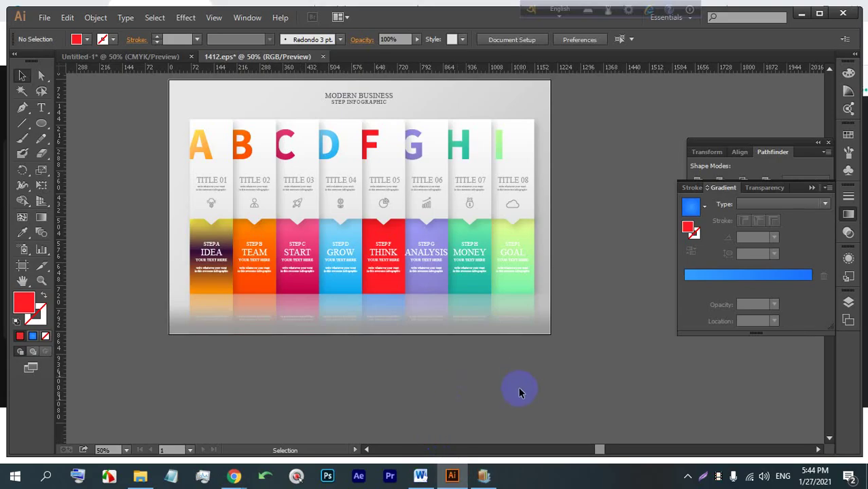
{"action": "left_click", "coordinate": [384, 291]}
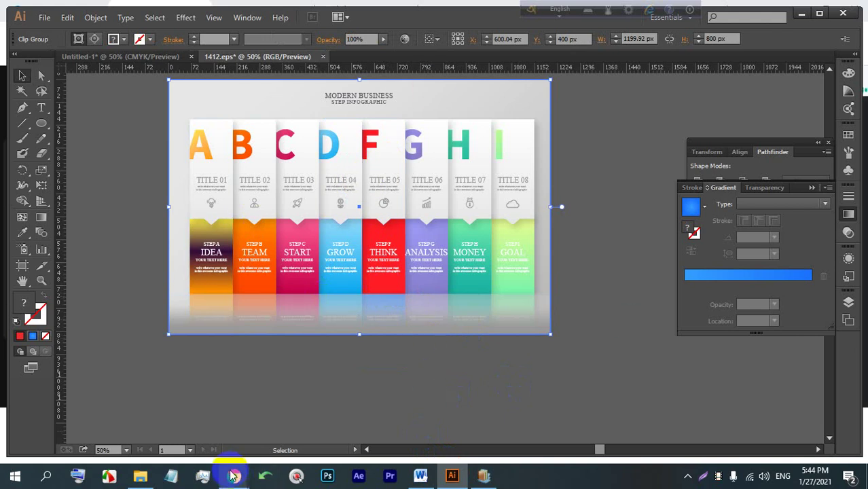
Switch to Chrome and browse the suggested vectors under the Colorful step infographic template on Freepik.
{"action": "mouse_move", "coordinate": [234, 476]}
{"action": "left_click", "coordinate": [160, 416]}
{"action": "left_click", "coordinate": [438, 9]}
{"action": "scroll", "coordinate": [359, 322], "scroll_direction": "down", "scroll_amount": 8}
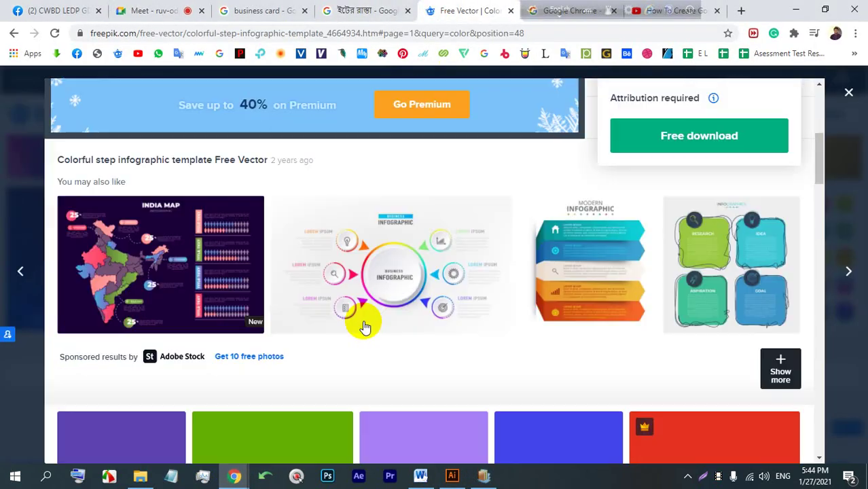
{"action": "scroll", "coordinate": [358, 320], "scroll_direction": "up", "scroll_amount": 8}
{"action": "scroll", "coordinate": [362, 316], "scroll_direction": "down", "scroll_amount": 5}
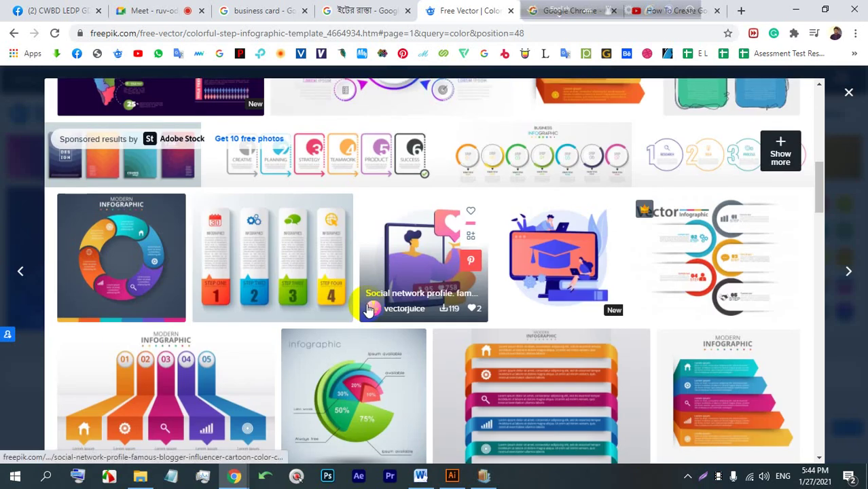
{"action": "scroll", "coordinate": [364, 304], "scroll_direction": "up", "scroll_amount": 2}
{"action": "scroll", "coordinate": [364, 305], "scroll_direction": "down", "scroll_amount": 4}
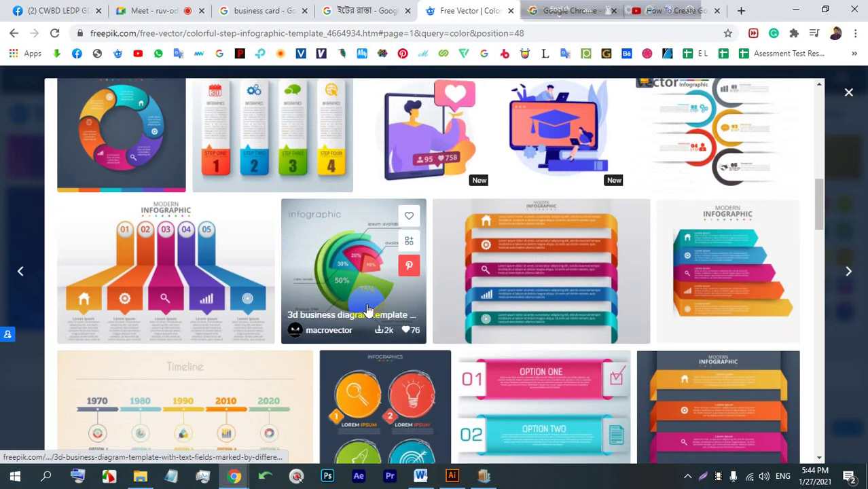
{"action": "scroll", "coordinate": [370, 302], "scroll_direction": "down", "scroll_amount": 6}
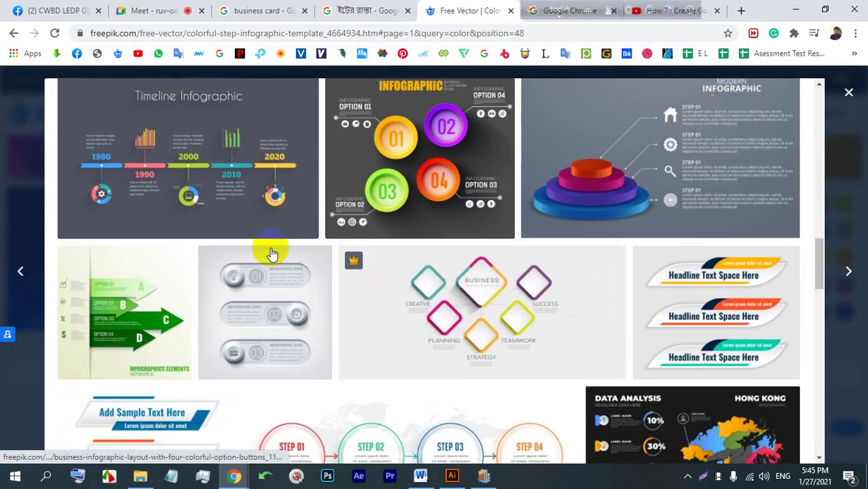
{"action": "scroll", "coordinate": [382, 256], "scroll_direction": "down", "scroll_amount": 8}
{"action": "scroll", "coordinate": [407, 271], "scroll_direction": "down", "scroll_amount": 10}
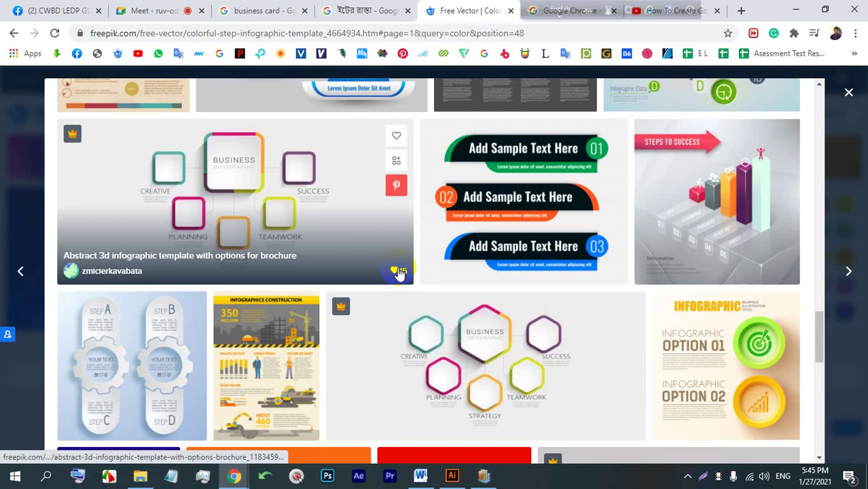
{"action": "scroll", "coordinate": [394, 273], "scroll_direction": "down", "scroll_amount": 3}
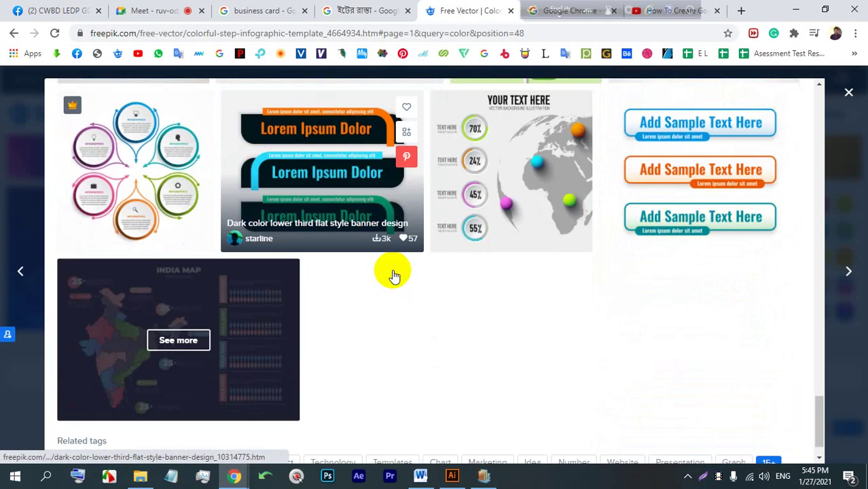
{"action": "scroll", "coordinate": [788, 316], "scroll_direction": "up", "scroll_amount": 5}
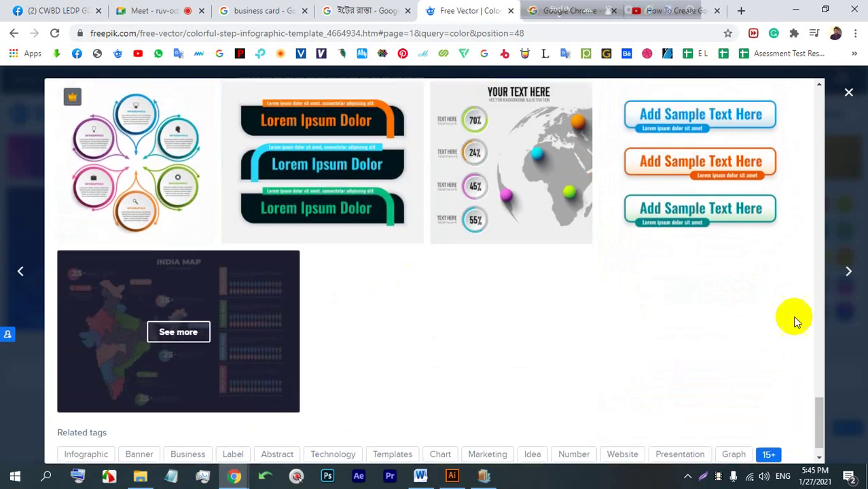
Close the template preview and go to page 2 of the Freepik results for color, leaving the Adobe Stock pop-up page.
{"action": "left_click", "coordinate": [847, 91]}
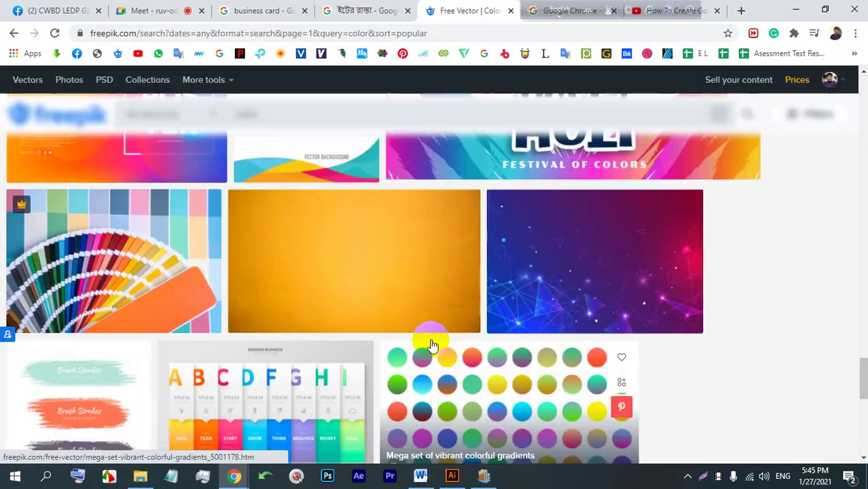
{"action": "scroll", "coordinate": [444, 321], "scroll_direction": "down", "scroll_amount": 4}
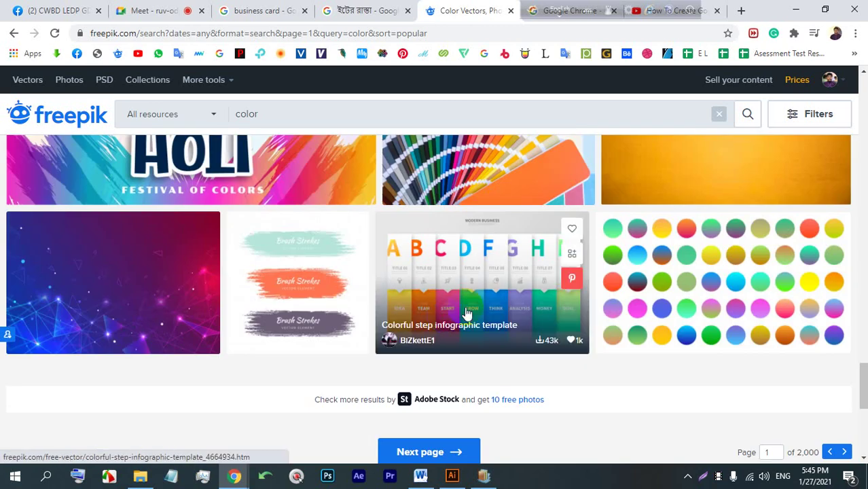
{"action": "scroll", "coordinate": [448, 272], "scroll_direction": "up", "scroll_amount": 2}
{"action": "scroll", "coordinate": [478, 282], "scroll_direction": "down", "scroll_amount": 3}
{"action": "scroll", "coordinate": [478, 282], "scroll_direction": "up", "scroll_amount": 4}
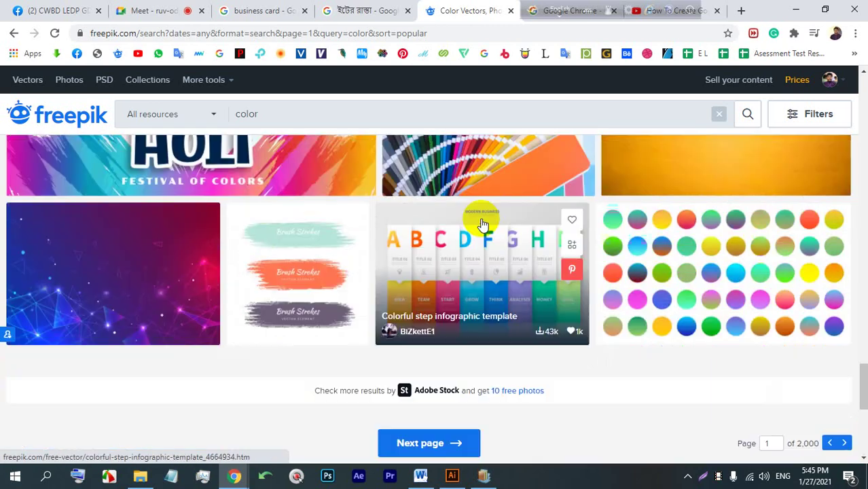
{"action": "scroll", "coordinate": [461, 285], "scroll_direction": "down", "scroll_amount": 6}
{"action": "scroll", "coordinate": [457, 302], "scroll_direction": "up", "scroll_amount": 1}
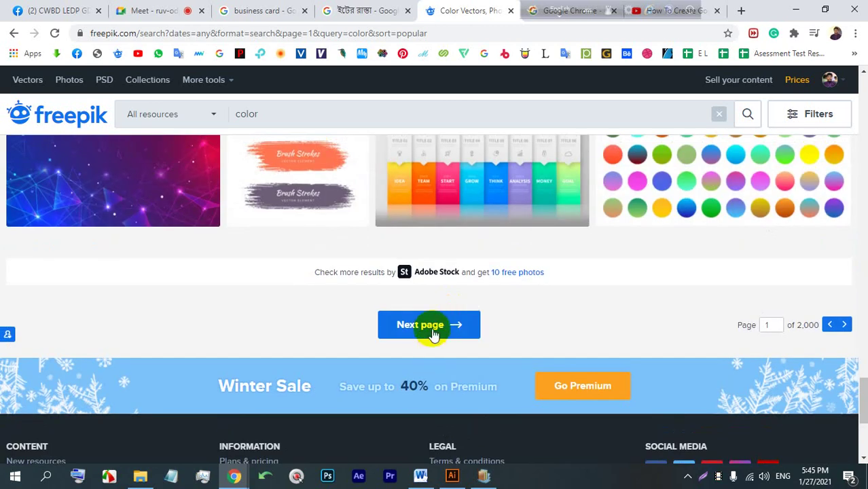
{"action": "left_click", "coordinate": [432, 326]}
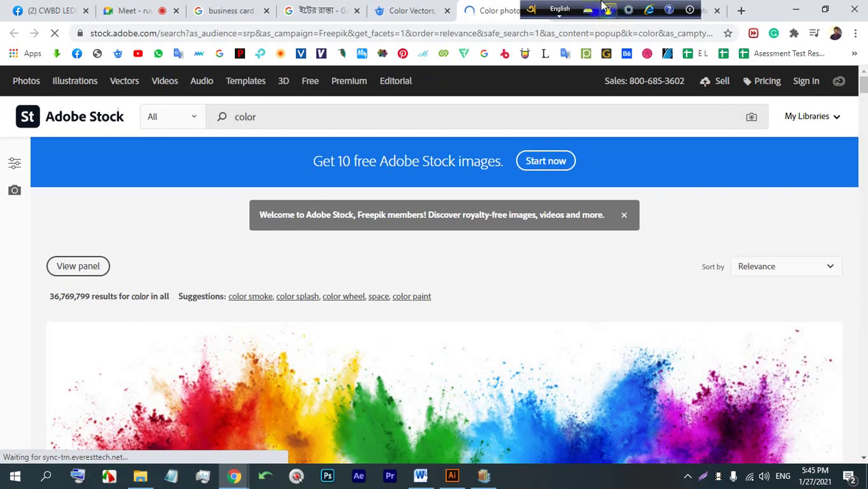
{"action": "left_click", "coordinate": [323, 10]}
{"action": "left_click", "coordinate": [407, 10]}
Open the Color theory poster vector from page 2 of the color results.
{"action": "scroll", "coordinate": [422, 272], "scroll_direction": "down", "scroll_amount": 3}
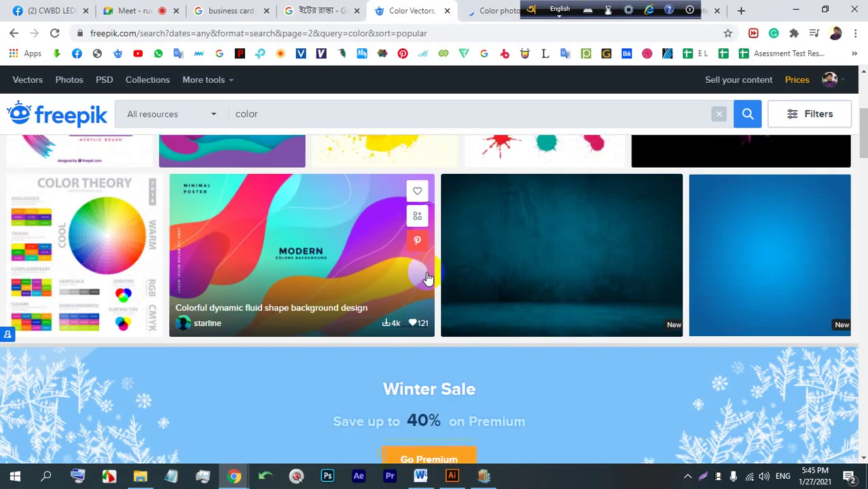
{"action": "scroll", "coordinate": [362, 293], "scroll_direction": "up", "scroll_amount": 3}
{"action": "scroll", "coordinate": [223, 299], "scroll_direction": "down", "scroll_amount": 3}
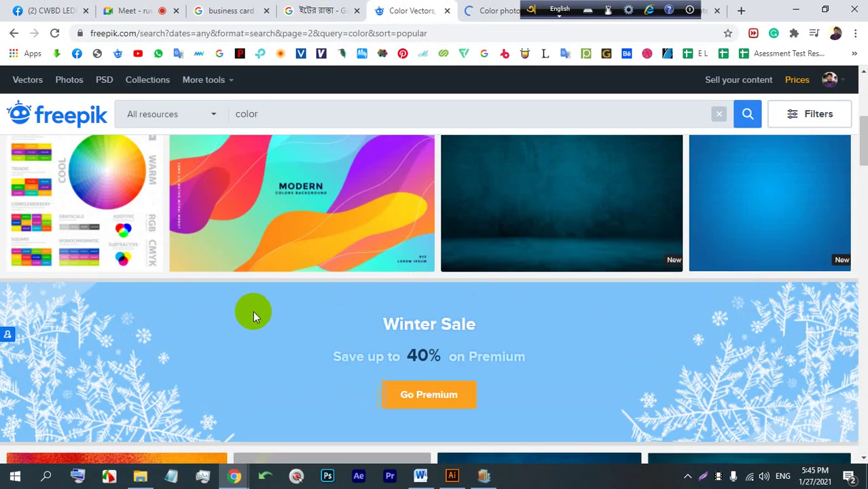
{"action": "scroll", "coordinate": [10, 207], "scroll_direction": "up", "scroll_amount": 1}
{"action": "left_click", "coordinate": [62, 234]}
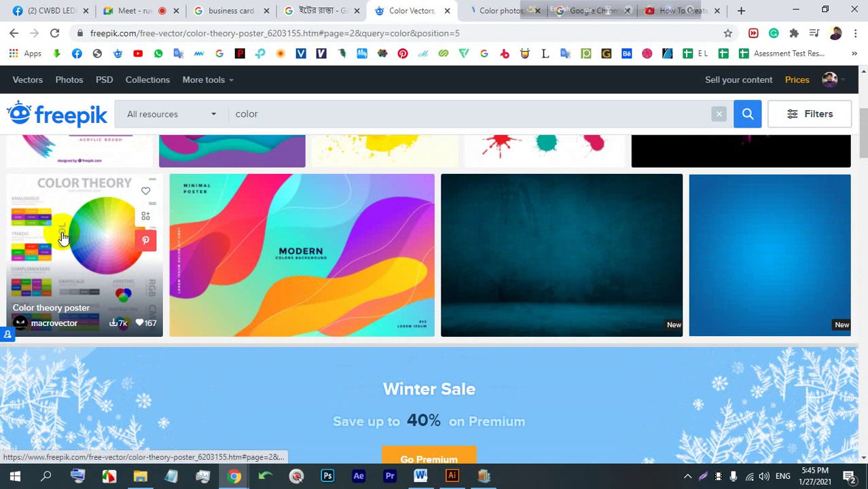
Download the Color theory poster for free and open 24503.eps from color-theory-poster.zip in Illustrator.
{"action": "left_click", "coordinate": [711, 336]}
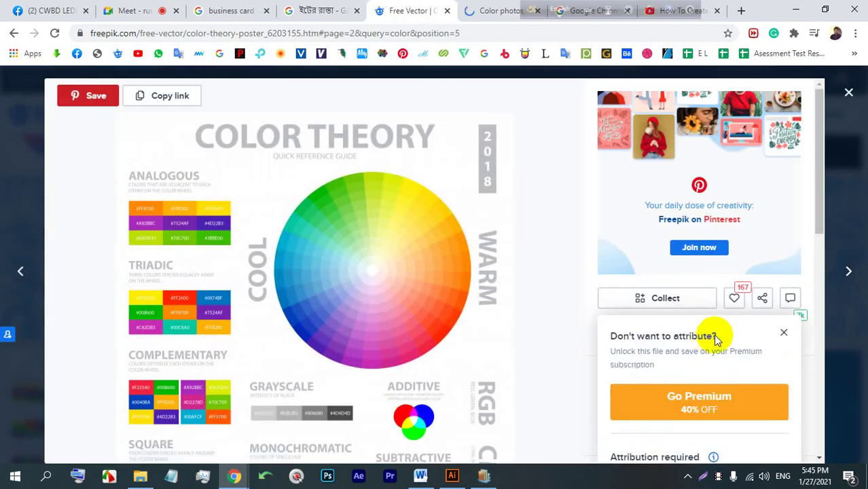
{"action": "scroll", "coordinate": [641, 328], "scroll_direction": "down", "scroll_amount": 3}
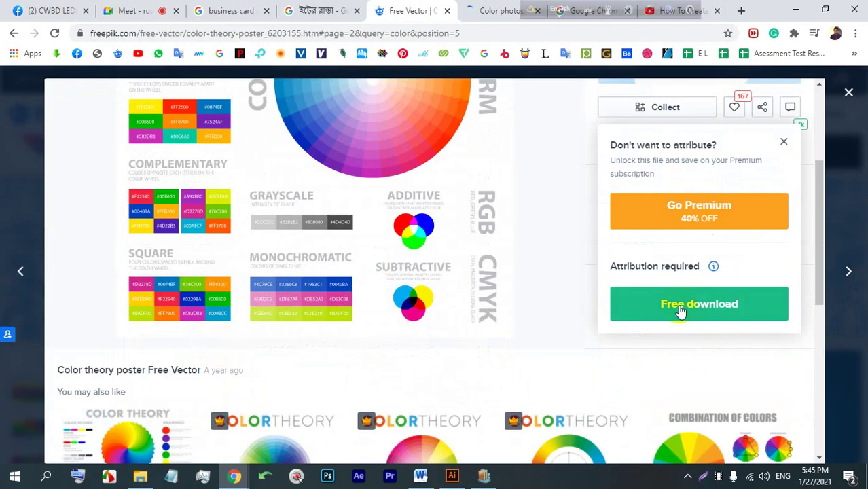
{"action": "left_click", "coordinate": [682, 306]}
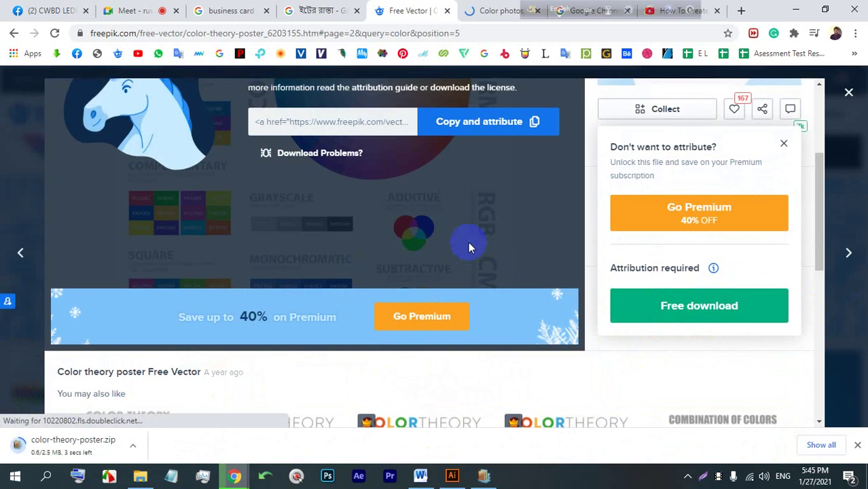
{"action": "scroll", "coordinate": [706, 159], "scroll_direction": "up", "scroll_amount": 3}
{"action": "left_click", "coordinate": [44, 441]}
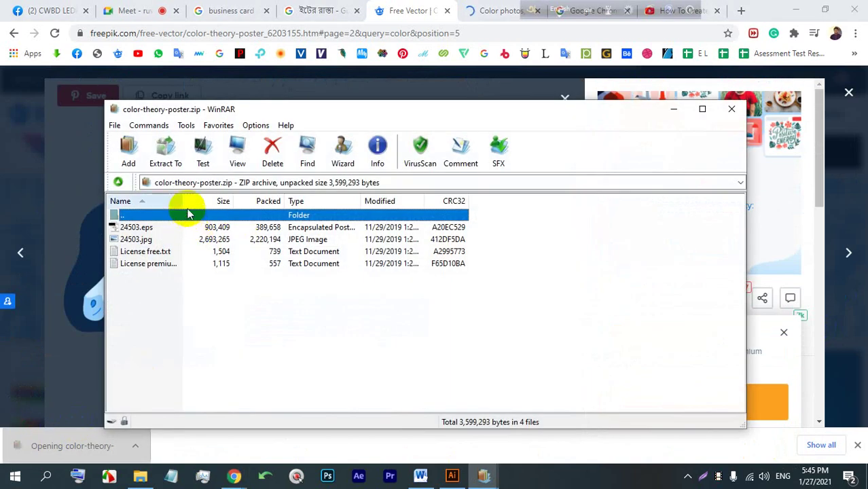
{"action": "double_click", "coordinate": [136, 228]}
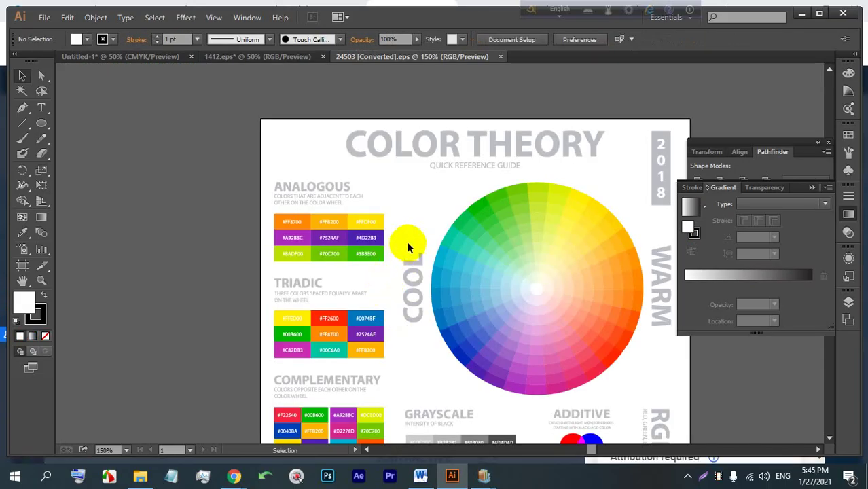
Ungroup the color wheel group that includes the COOL and WARM labels.
{"action": "scroll", "coordinate": [429, 262], "scroll_direction": "down", "scroll_amount": 2}
{"action": "left_click_drag", "start_coordinate": [547, 319], "coordinate": [373, 275]}
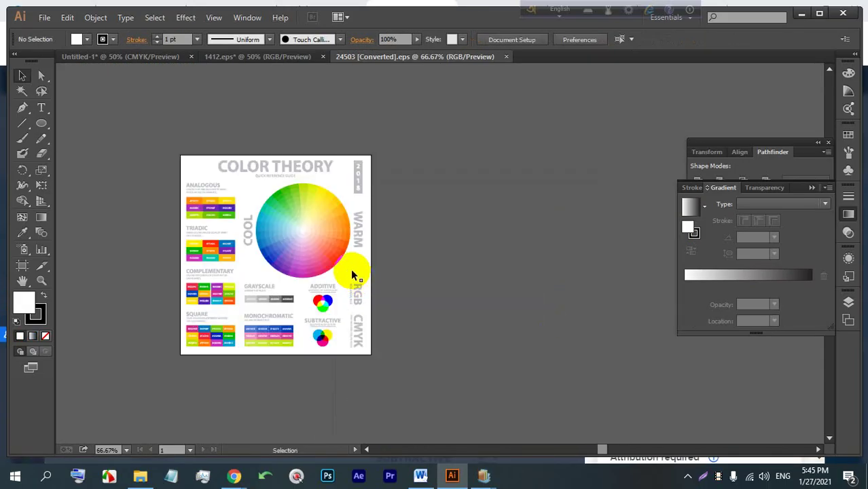
{"action": "scroll", "coordinate": [262, 232], "scroll_direction": "up", "scroll_amount": 2}
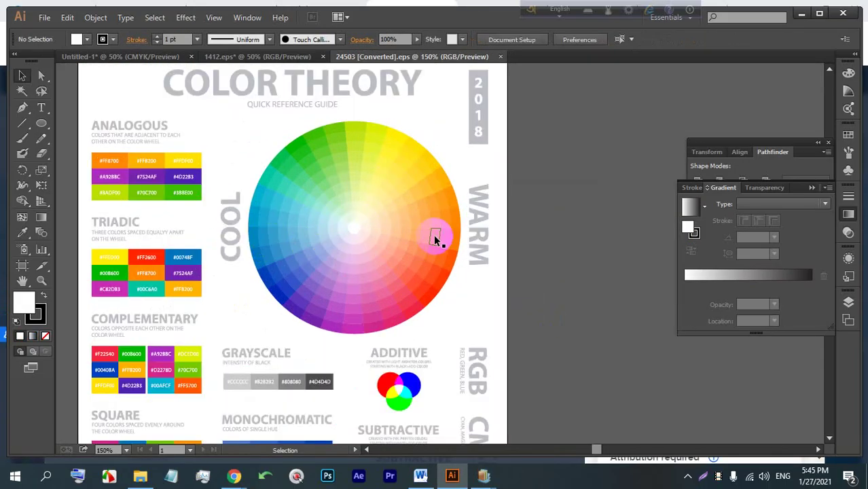
{"action": "scroll", "coordinate": [461, 254], "scroll_direction": "down", "scroll_amount": 1}
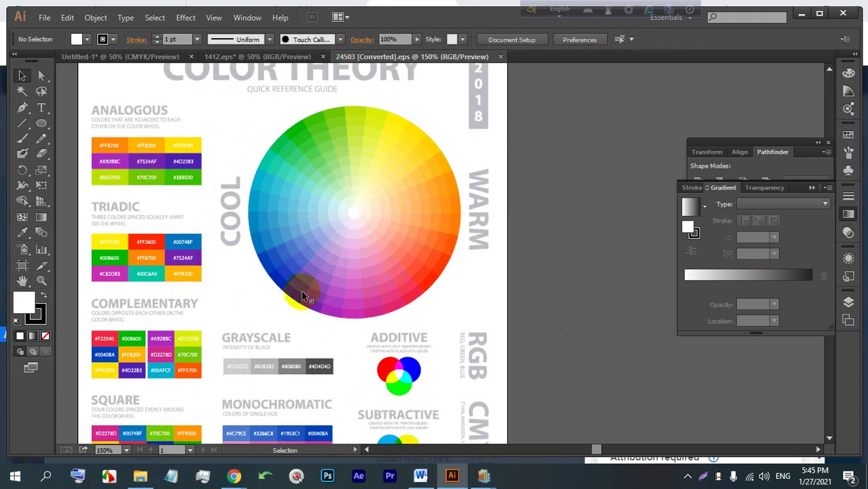
{"action": "scroll", "coordinate": [368, 284], "scroll_direction": "up", "scroll_amount": 1}
{"action": "left_click", "coordinate": [350, 263]}
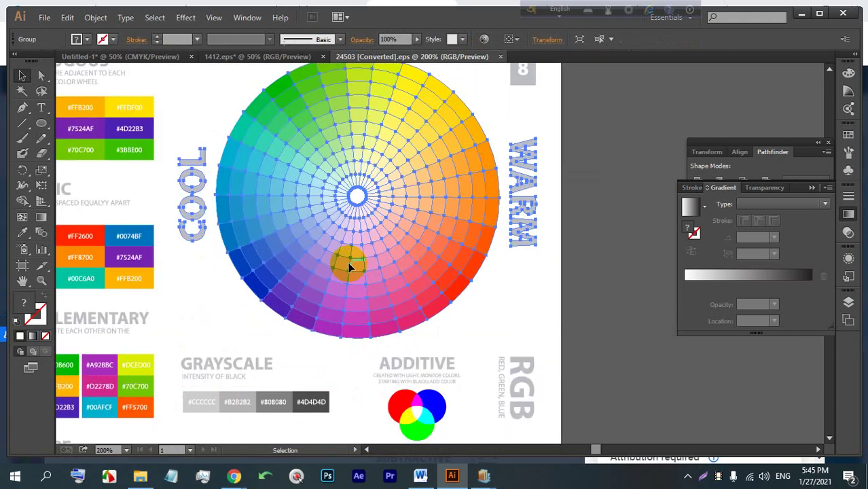
{"action": "right_click", "coordinate": [342, 268]}
{"action": "left_click", "coordinate": [374, 338]}
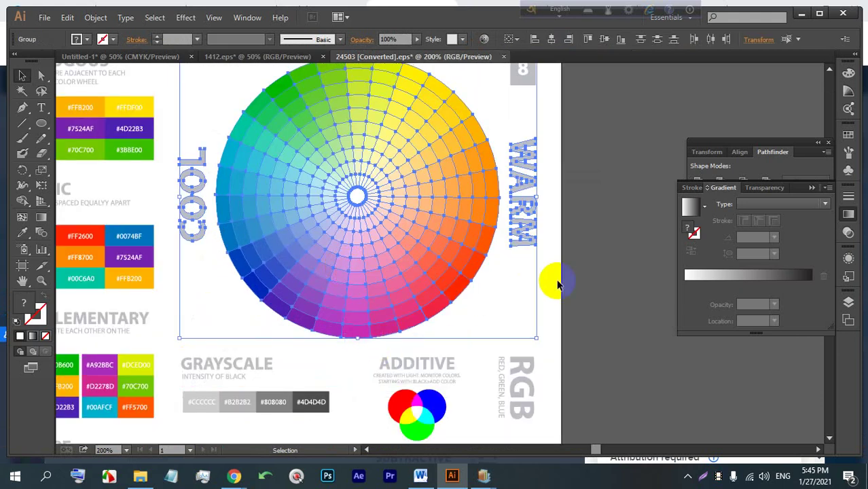
Ungroup the color wheel into separate radial wedges and select one of its pink wedges.
{"action": "left_click", "coordinate": [558, 284]}
{"action": "left_click", "coordinate": [379, 314]}
{"action": "right_click", "coordinate": [378, 314]}
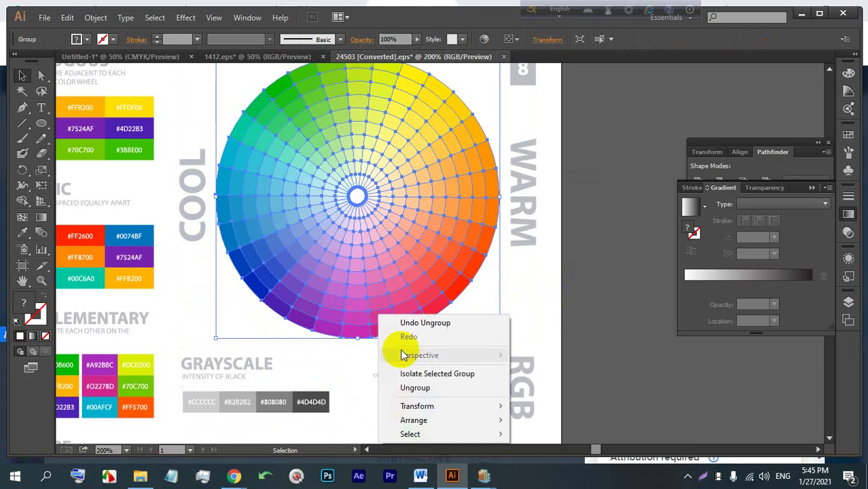
{"action": "left_click", "coordinate": [410, 388]}
{"action": "left_click", "coordinate": [536, 310]}
{"action": "left_click", "coordinate": [434, 305]}
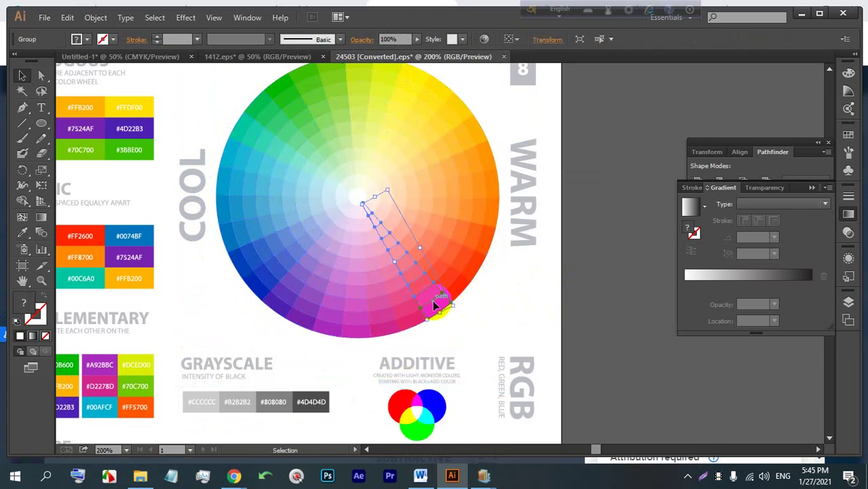
Check the separated parts by selecting a blue wedge of the color wheel and the ADDITIVE diagram group.
{"action": "left_click_drag", "start_coordinate": [455, 277], "coordinate": [481, 178]}
{"action": "left_click_drag", "start_coordinate": [435, 98], "coordinate": [271, 218]}
{"action": "scroll", "coordinate": [332, 252], "scroll_direction": "down", "scroll_amount": 4}
{"action": "left_click_drag", "start_coordinate": [412, 279], "coordinate": [325, 314]}
{"action": "scroll", "coordinate": [411, 307], "scroll_direction": "down", "scroll_amount": 2}
{"action": "scroll", "coordinate": [295, 305], "scroll_direction": "up", "scroll_amount": 1}
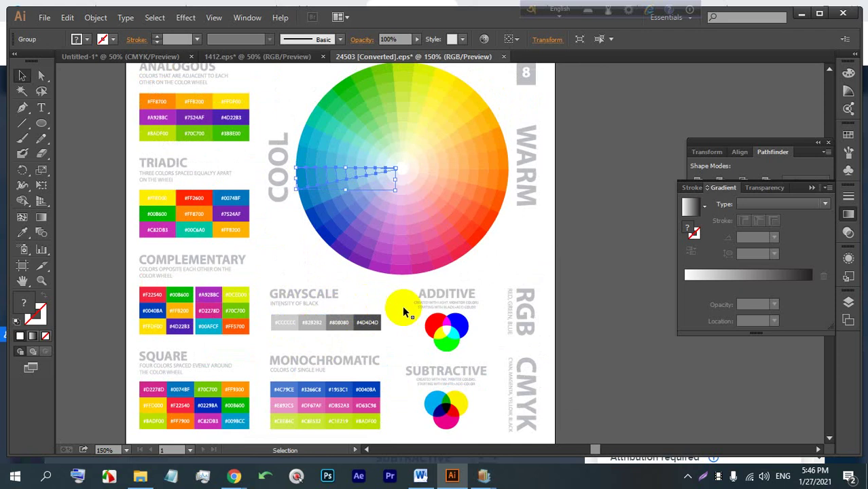
{"action": "left_click", "coordinate": [459, 322]}
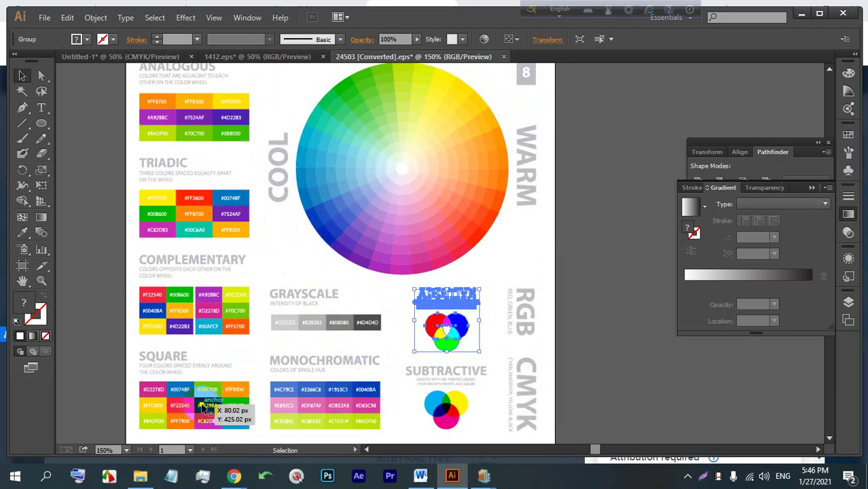
With the ADDITIVE diagram group selected, show the Recolor Artwork command among the Edit Colors options without running it.
{"action": "scroll", "coordinate": [232, 272], "scroll_direction": "up", "scroll_amount": 1}
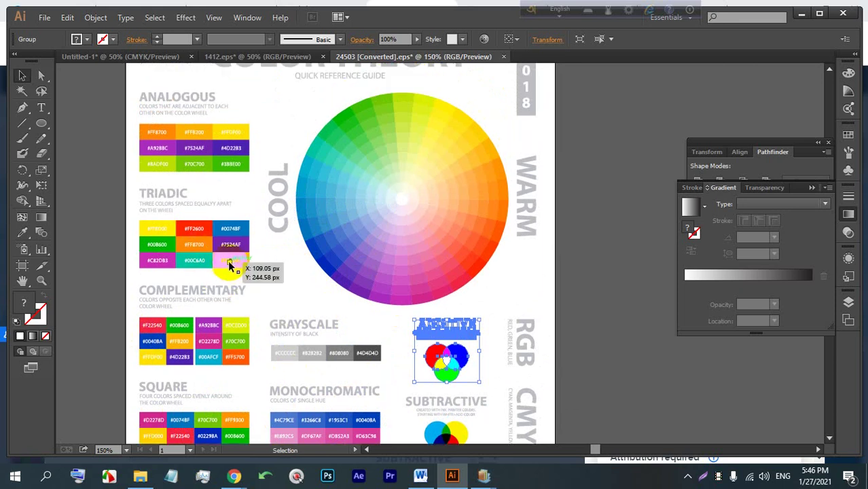
{"action": "key", "text": "ctrl+minus"}
{"action": "left_click_drag", "start_coordinate": [352, 294], "coordinate": [268, 301]}
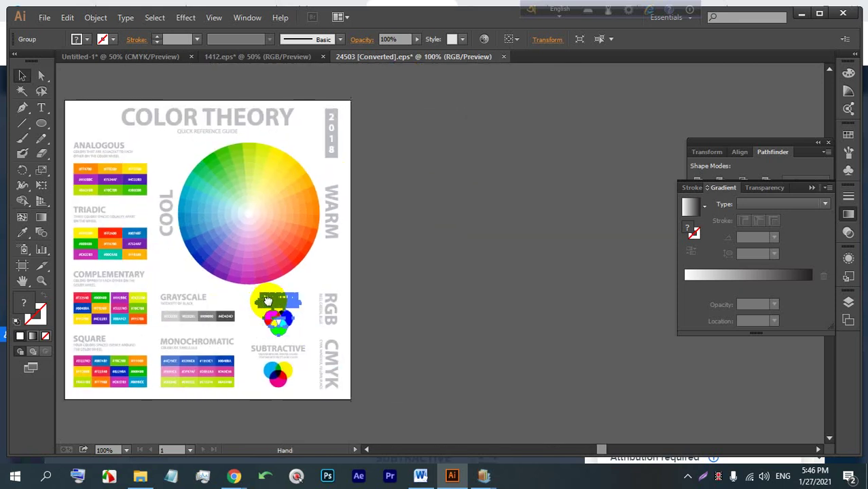
{"action": "left_click", "coordinate": [434, 297]}
{"action": "left_click_drag", "start_coordinate": [407, 412], "coordinate": [114, 117]}
{"action": "left_click", "coordinate": [486, 307]}
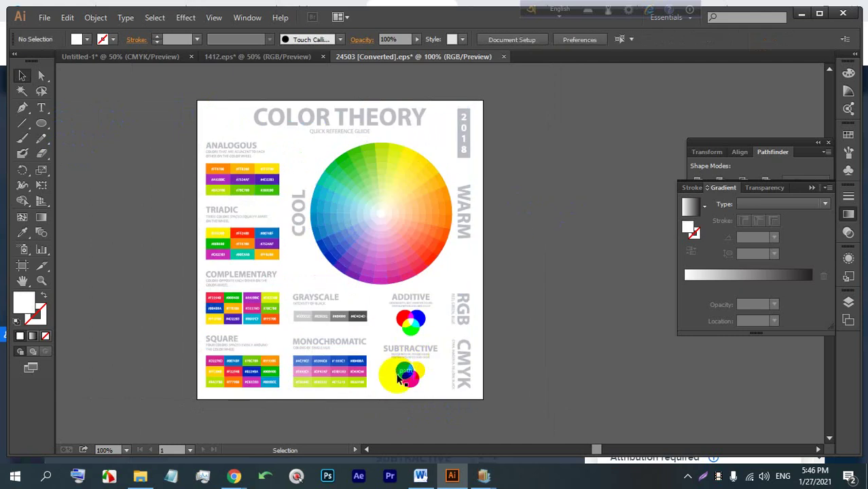
{"action": "left_click_drag", "start_coordinate": [399, 379], "coordinate": [432, 330]}
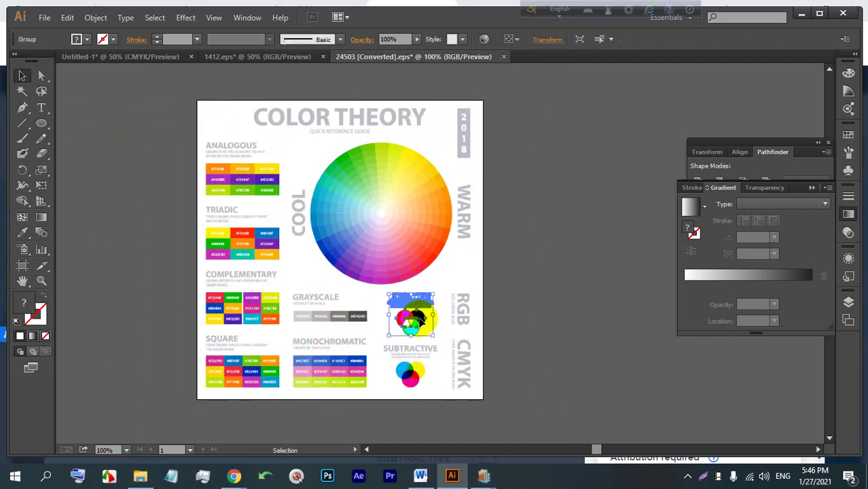
{"action": "left_click_drag", "start_coordinate": [429, 333], "coordinate": [408, 316]}
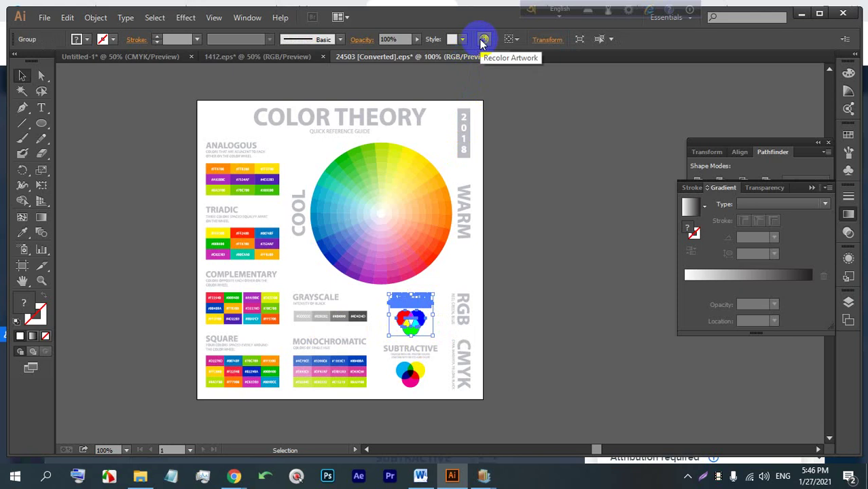
{"action": "left_click", "coordinate": [68, 18]}
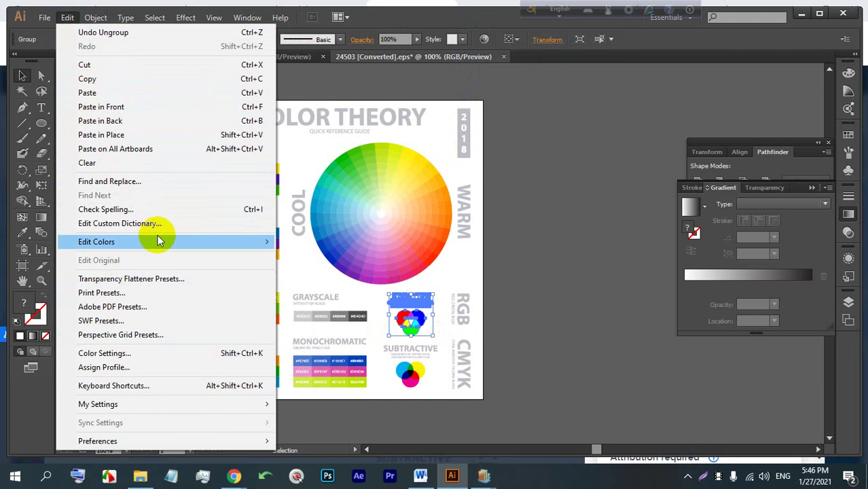
{"action": "mouse_move", "coordinate": [161, 238]}
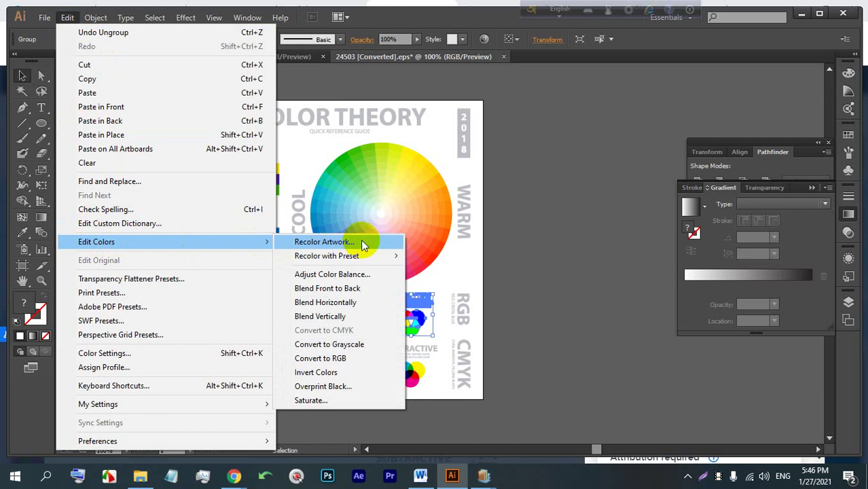
{"action": "left_click", "coordinate": [525, 191]}
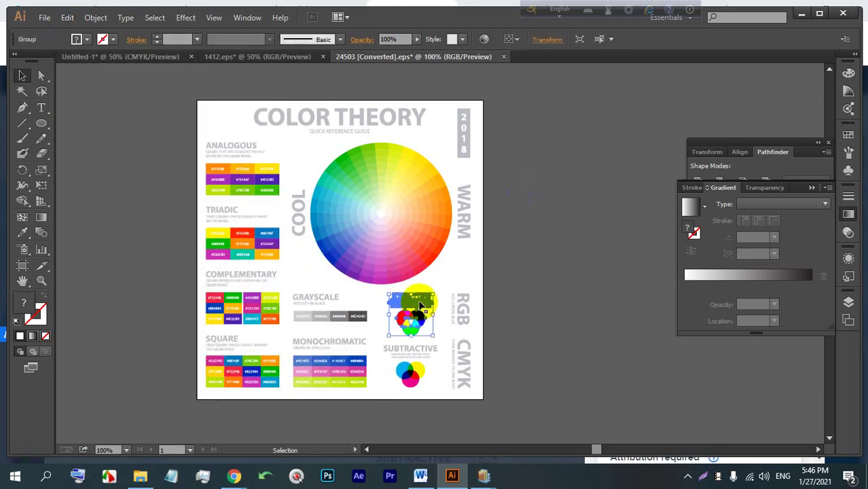
Open Recolor Artwork for the ADDITIVE group to view its current colors, and close it without changing any.
{"action": "left_click", "coordinate": [482, 43]}
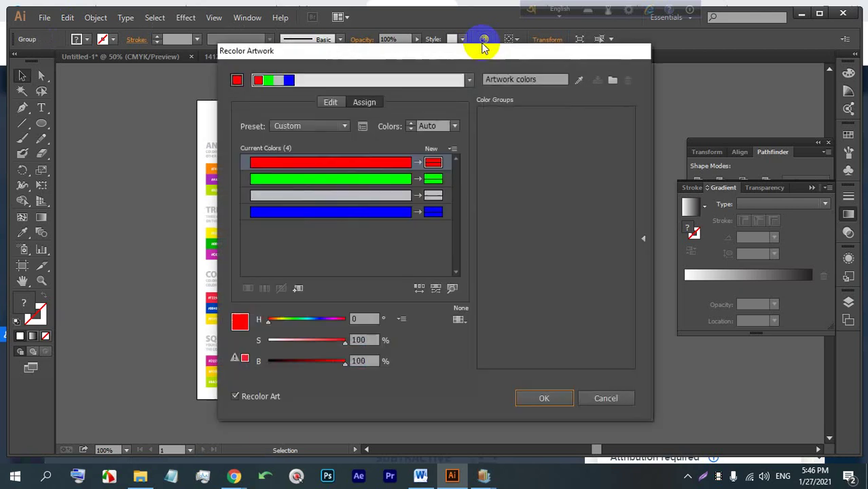
{"action": "left_click_drag", "start_coordinate": [420, 30], "coordinate": [665, 29]}
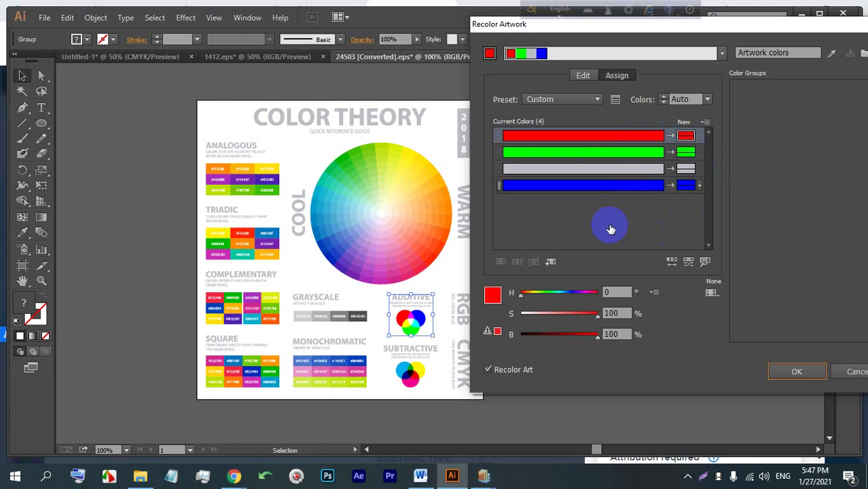
{"action": "left_click", "coordinate": [824, 371]}
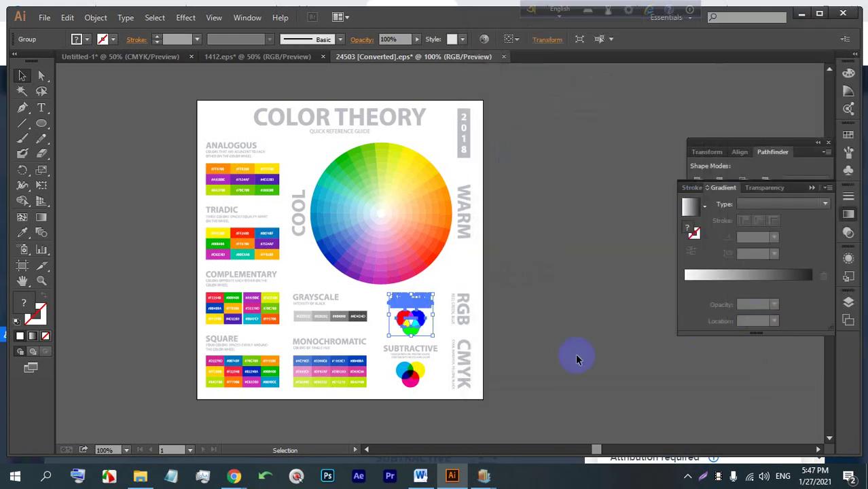
Ungroup the ADDITIVE diagram from its captions and open Recolor Artwork for its three overlapping circles.
{"action": "scroll", "coordinate": [431, 398], "scroll_direction": "up", "scroll_amount": 2}
{"action": "left_click_drag", "start_coordinate": [427, 393], "coordinate": [340, 341]}
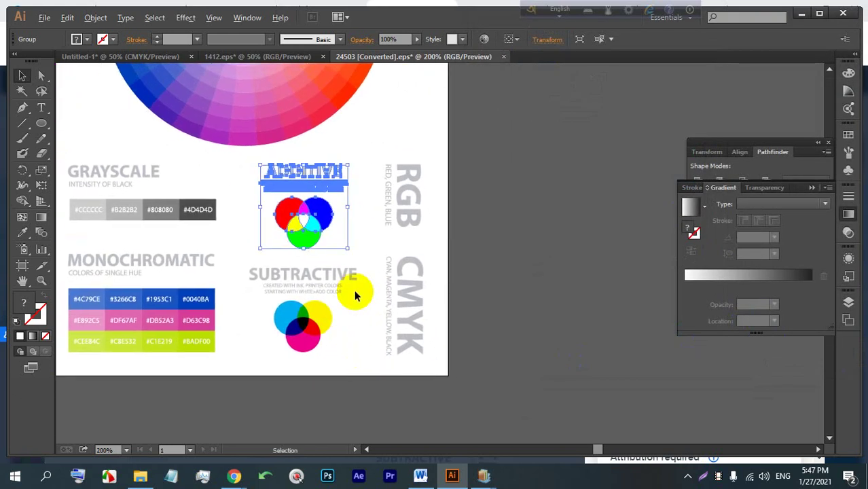
{"action": "scroll", "coordinate": [364, 221], "scroll_direction": "up", "scroll_amount": 2}
{"action": "left_click_drag", "start_coordinate": [363, 219], "coordinate": [323, 249]}
{"action": "right_click", "coordinate": [224, 223]}
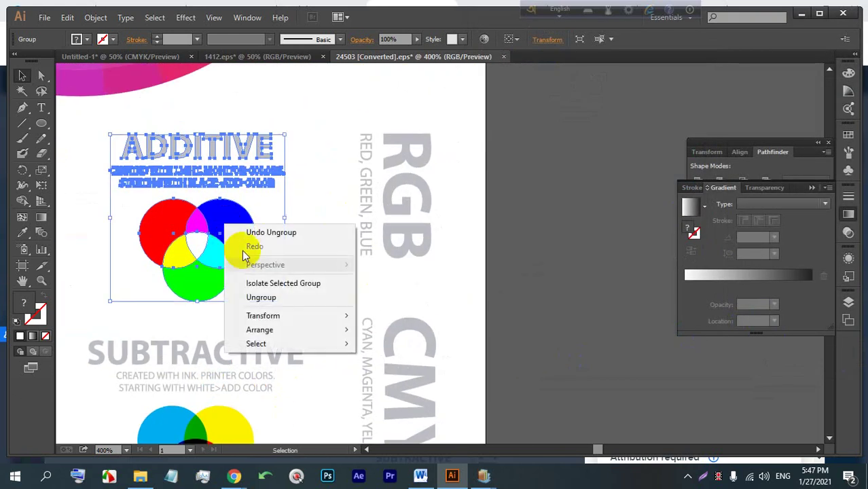
{"action": "left_click", "coordinate": [252, 296]}
{"action": "left_click", "coordinate": [280, 269]}
{"action": "left_click_drag", "start_coordinate": [264, 279], "coordinate": [144, 222]}
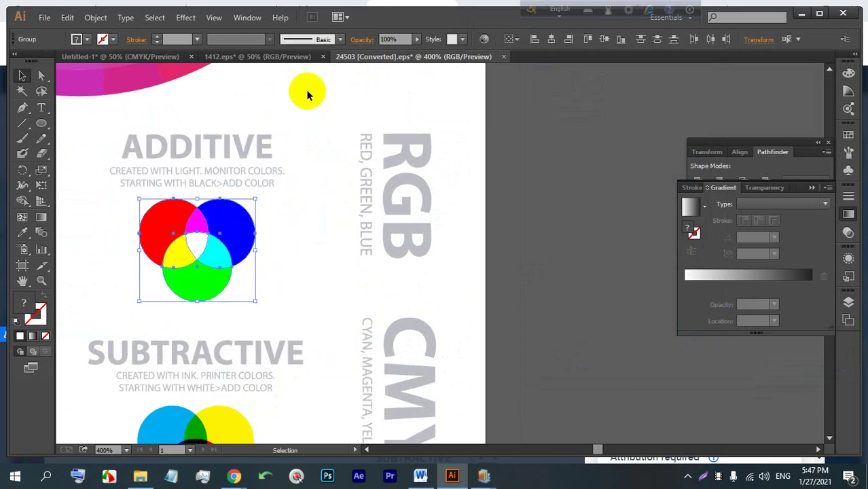
{"action": "left_click", "coordinate": [483, 38]}
{"action": "left_click_drag", "start_coordinate": [548, 23], "coordinate": [452, 24]}
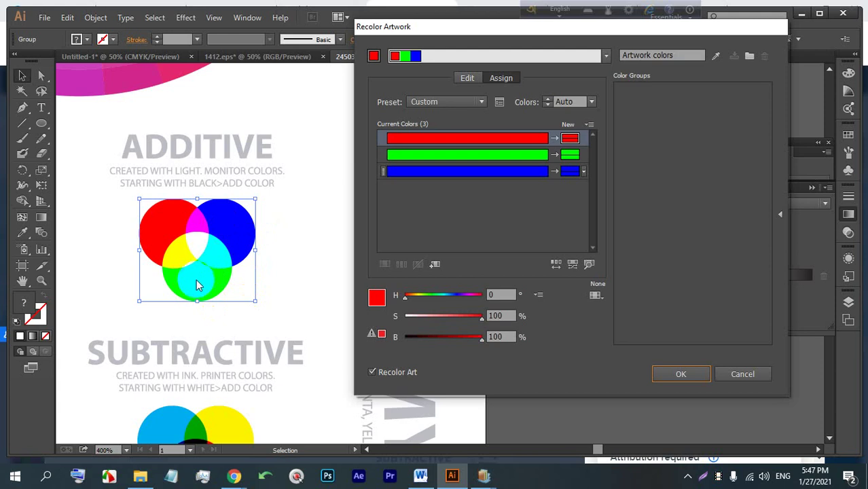
Switch to Google Meet in Chrome, look through the meeting's participant list, close it and return to Illustrator.
{"action": "mouse_move", "coordinate": [233, 475]}
{"action": "left_click", "coordinate": [189, 393]}
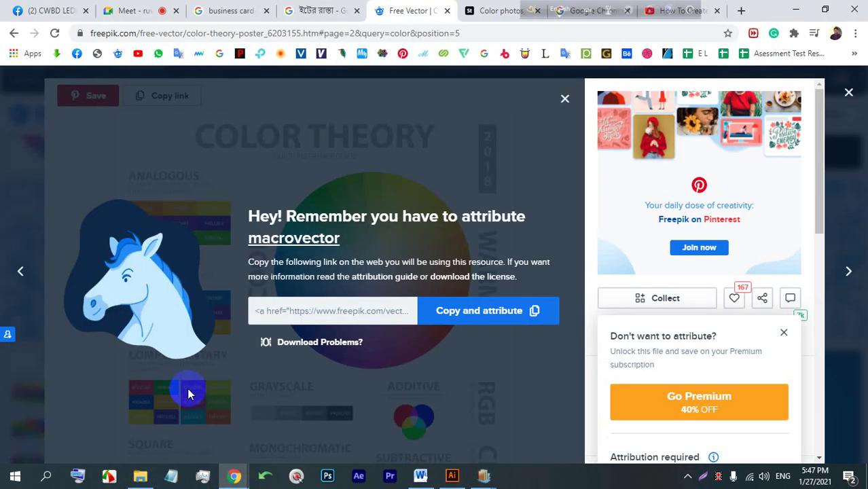
{"action": "left_click", "coordinate": [139, 9]}
{"action": "left_click", "coordinate": [620, 81]}
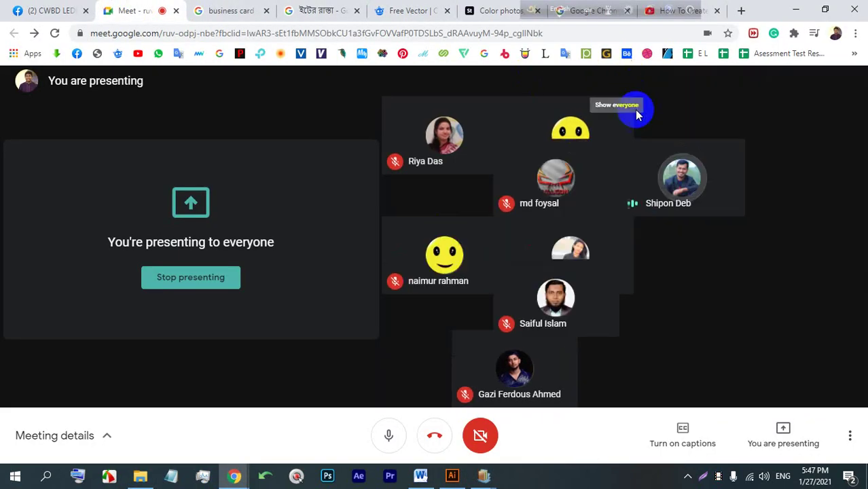
{"action": "scroll", "coordinate": [716, 299], "scroll_direction": "down", "scroll_amount": 8}
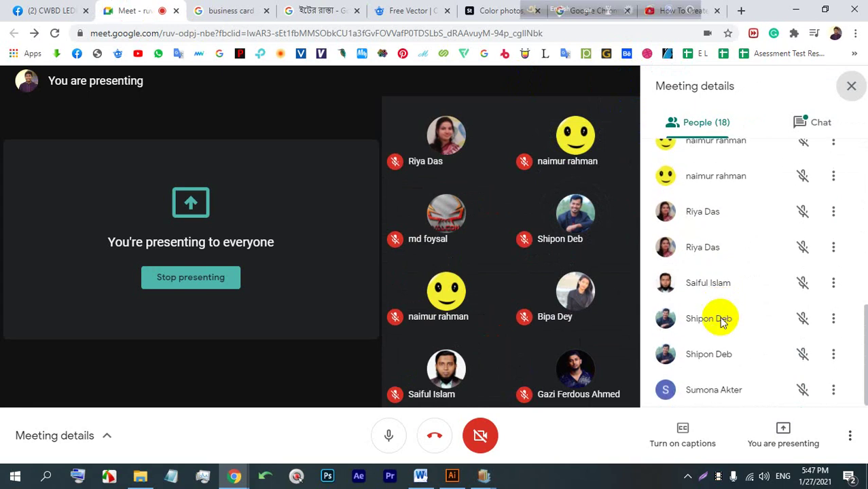
{"action": "scroll", "coordinate": [721, 322], "scroll_direction": "up", "scroll_amount": 8}
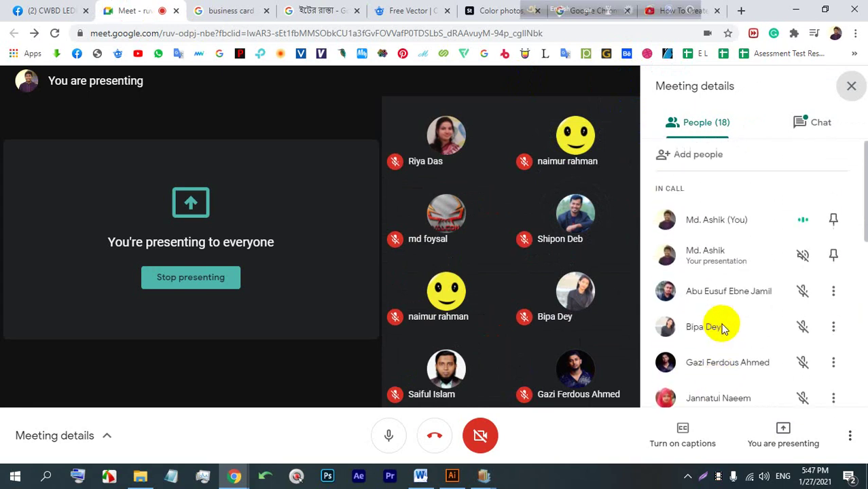
{"action": "scroll", "coordinate": [722, 329], "scroll_direction": "down", "scroll_amount": 8}
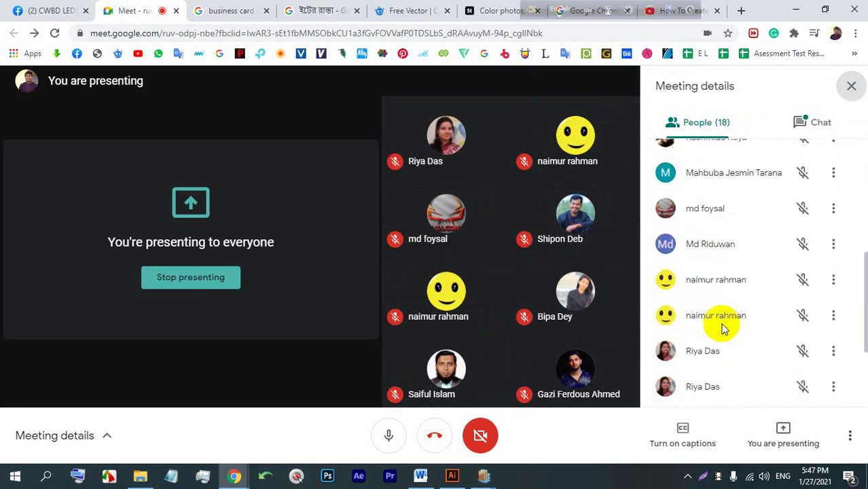
{"action": "left_click", "coordinate": [850, 86]}
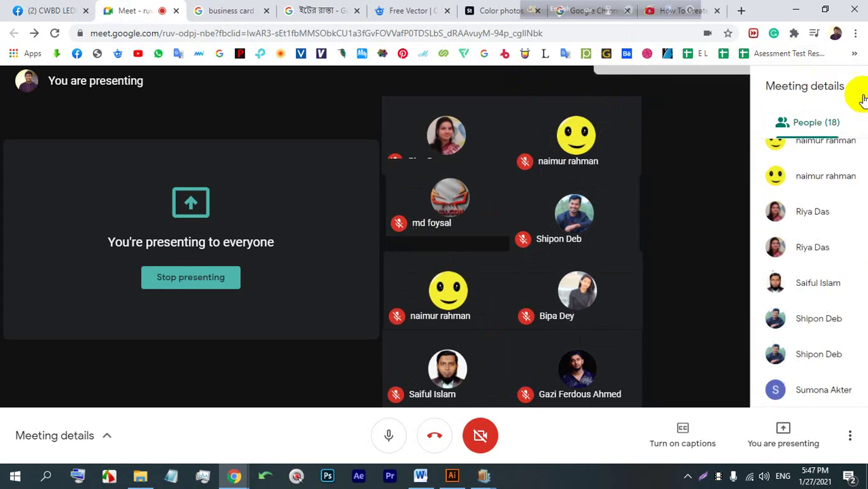
{"action": "left_click", "coordinate": [451, 476]}
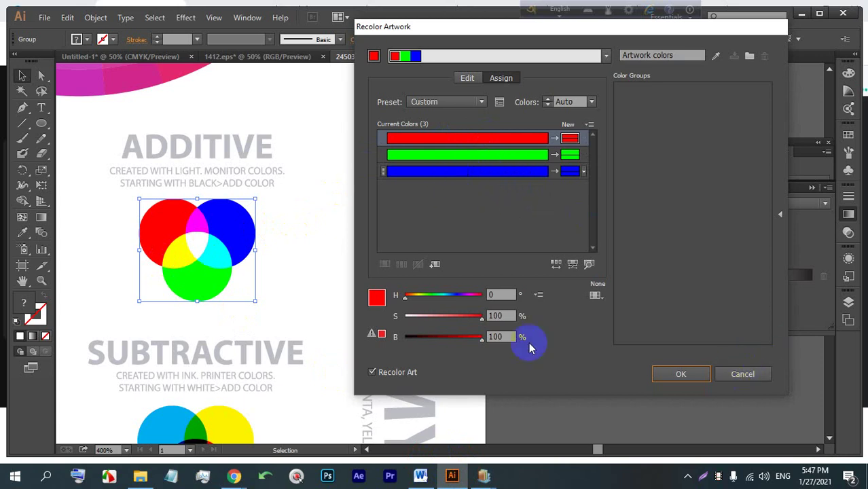
Cancel Recolor Artwork and select the green circle of the ADDITIVE diagram on its own.
{"action": "left_click", "coordinate": [742, 374]}
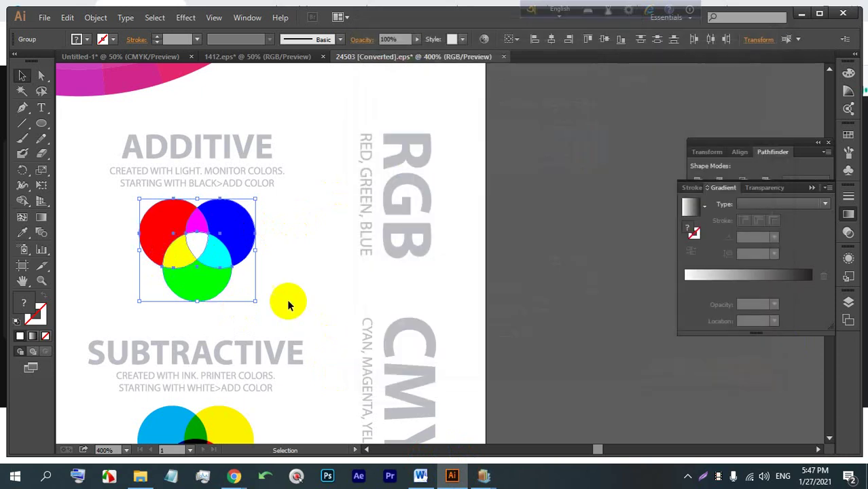
{"action": "left_click", "coordinate": [287, 293]}
{"action": "left_click", "coordinate": [192, 289]}
{"action": "right_click", "coordinate": [192, 286]}
{"action": "left_click", "coordinate": [281, 248]}
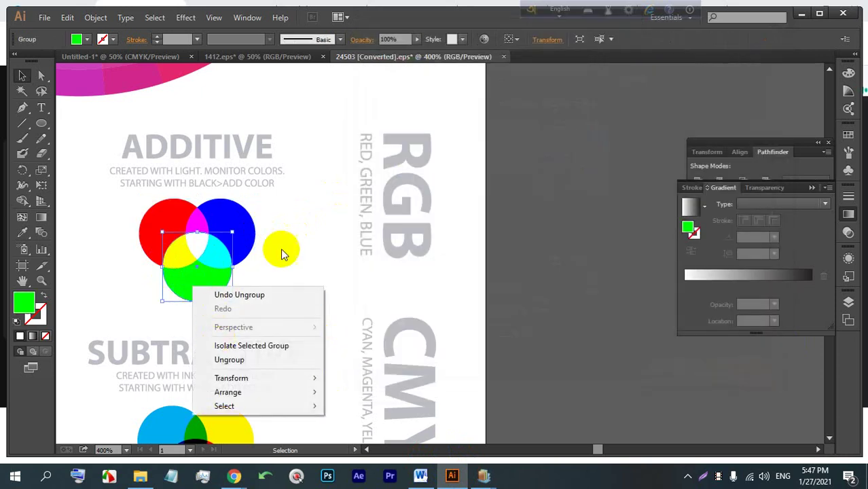
Move the green circle away from the red and blue circles and back to overlap both, demonstrating the color mixing.
{"action": "mouse_move", "coordinate": [209, 284]}
{"action": "left_mouse_down"}
{"action": "mouse_move", "coordinate": [249, 321]}
{"action": "mouse_move", "coordinate": [214, 280]}
{"action": "left_mouse_up"}
{"action": "scroll", "coordinate": [190, 265], "scroll_direction": "up", "scroll_amount": 4}
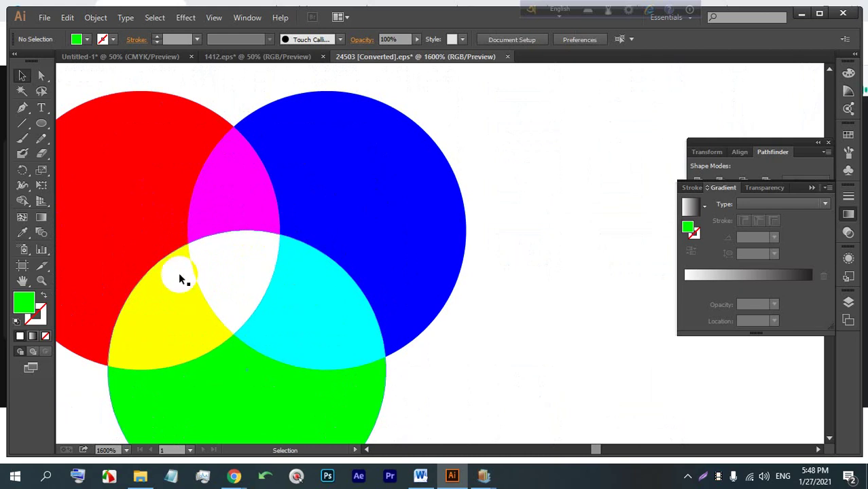
{"action": "scroll", "coordinate": [174, 224], "scroll_direction": "down", "scroll_amount": 2}
{"action": "left_click_drag", "start_coordinate": [171, 304], "coordinate": [223, 308]}
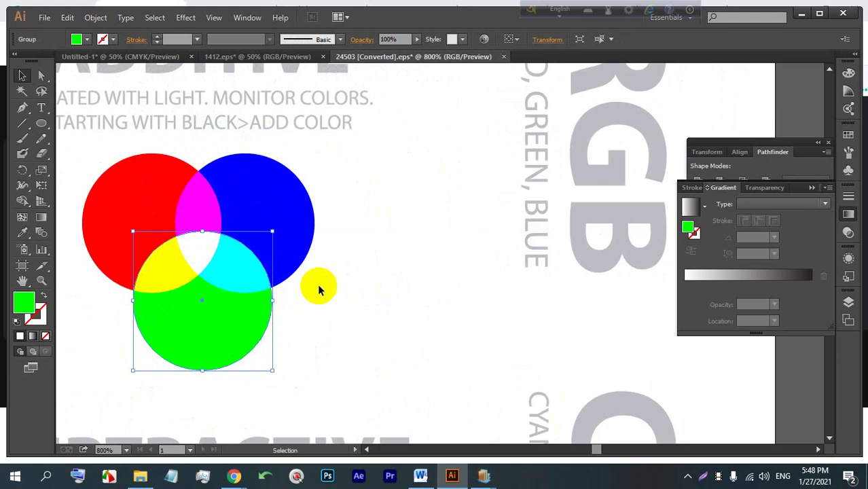
{"action": "left_click", "coordinate": [325, 286]}
{"action": "left_click", "coordinate": [244, 308]}
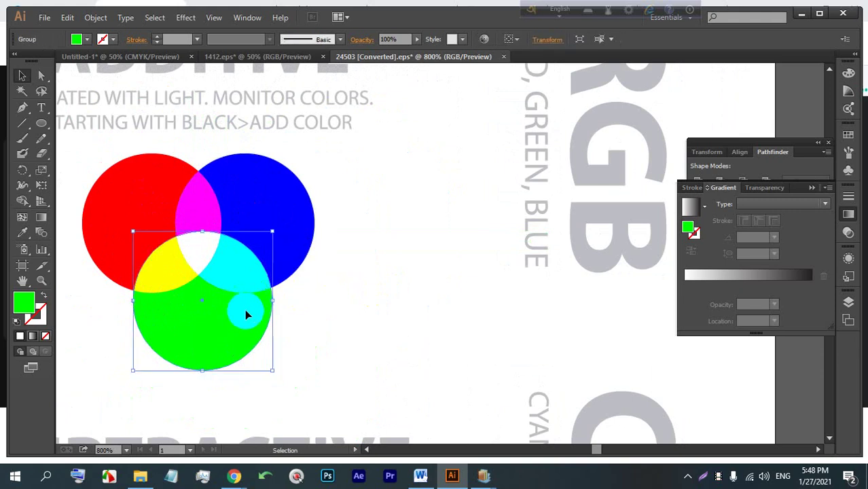
{"action": "left_click_drag", "start_coordinate": [195, 328], "coordinate": [225, 368]}
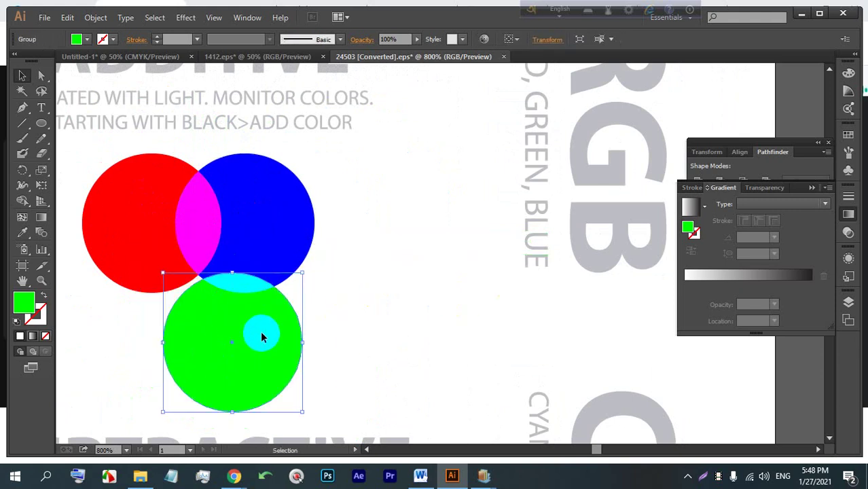
{"action": "left_click_drag", "start_coordinate": [260, 332], "coordinate": [204, 253]}
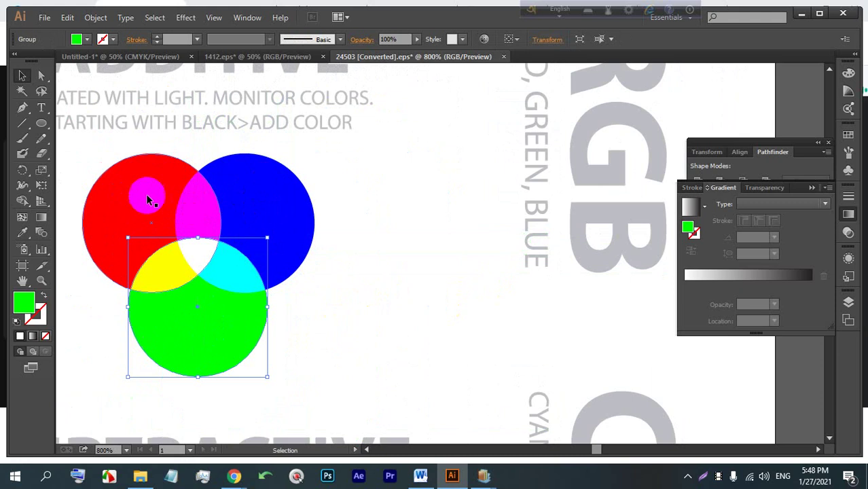
Open Recolor Artwork for the three ADDITIVE circles and change the green to pale aqua #9CEFDF.
{"action": "left_click_drag", "start_coordinate": [335, 261], "coordinate": [136, 125]}
{"action": "left_click", "coordinate": [483, 38]}
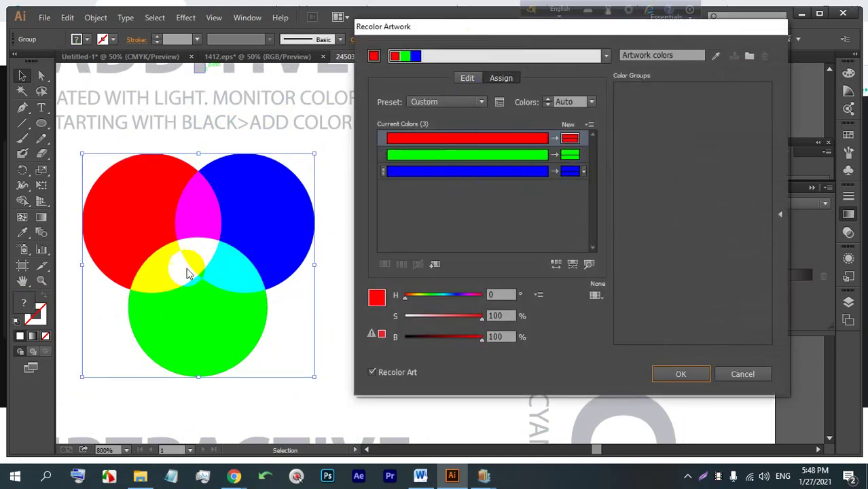
{"action": "double_click", "coordinate": [569, 155]}
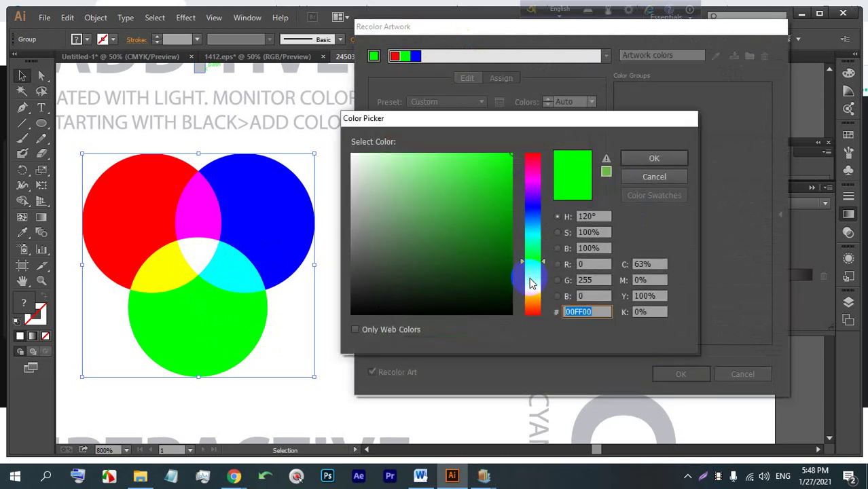
{"action": "left_click_drag", "start_coordinate": [532, 283], "coordinate": [527, 240]}
{"action": "left_click_drag", "start_coordinate": [469, 217], "coordinate": [356, 155]}
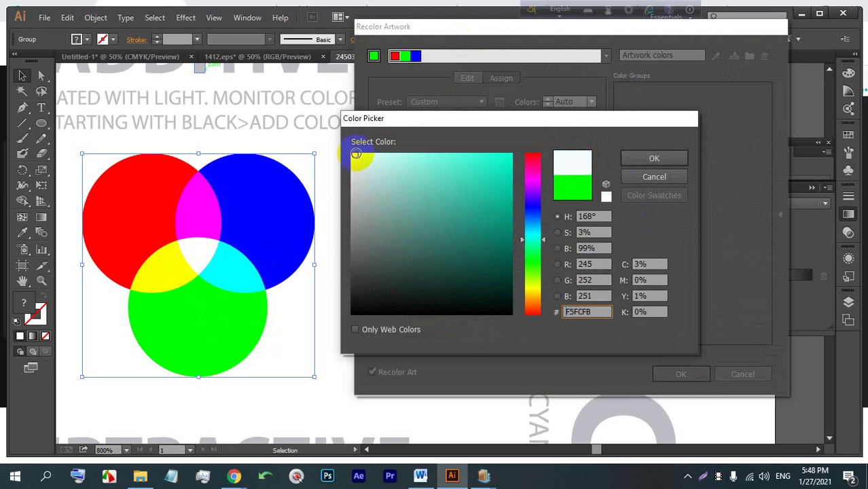
{"action": "left_click", "coordinate": [406, 163]}
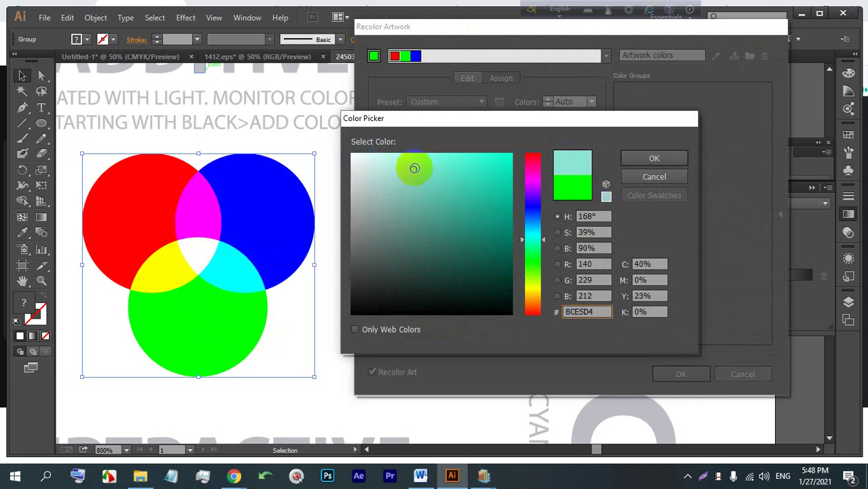
{"action": "left_click", "coordinate": [653, 158]}
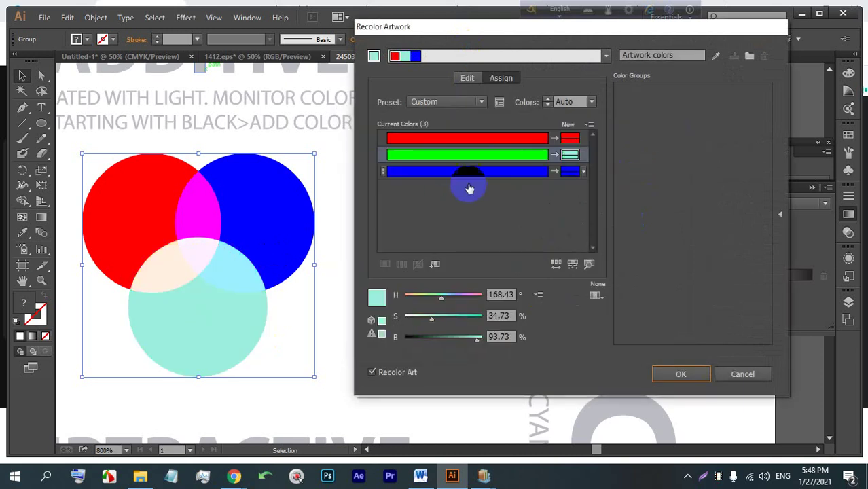
Change the red of the ADDITIVE circles to yellow #F4E30B in Recolor Artwork.
{"action": "double_click", "coordinate": [573, 139]}
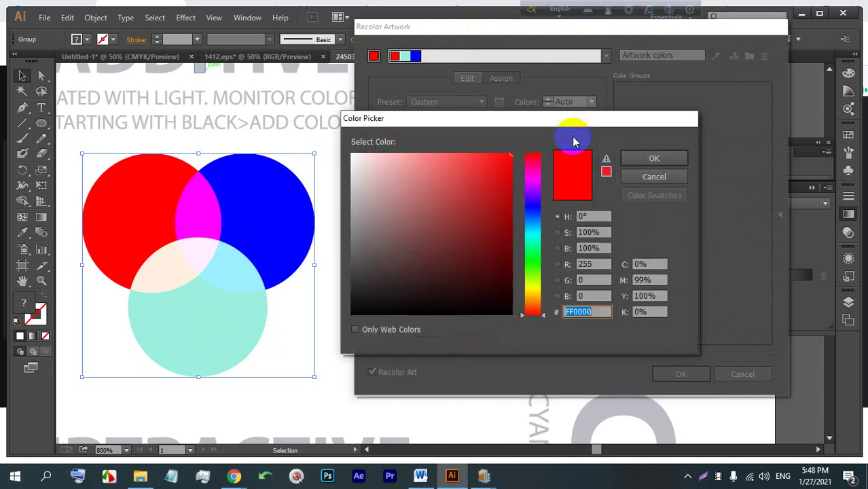
{"action": "left_click", "coordinate": [535, 306]}
{"action": "mouse_move", "coordinate": [535, 309]}
{"action": "left_mouse_down"}
{"action": "mouse_move", "coordinate": [539, 246]}
{"action": "mouse_move", "coordinate": [537, 296]}
{"action": "left_mouse_up"}
{"action": "left_click", "coordinate": [505, 159]}
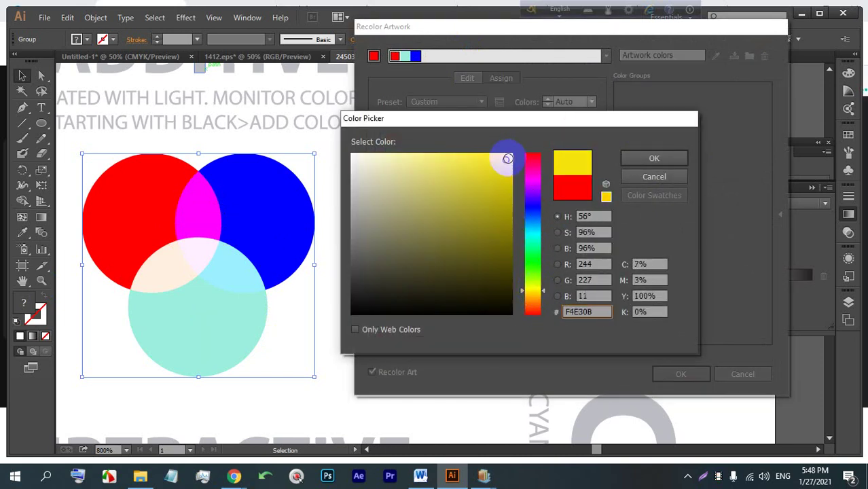
{"action": "left_click", "coordinate": [645, 161]}
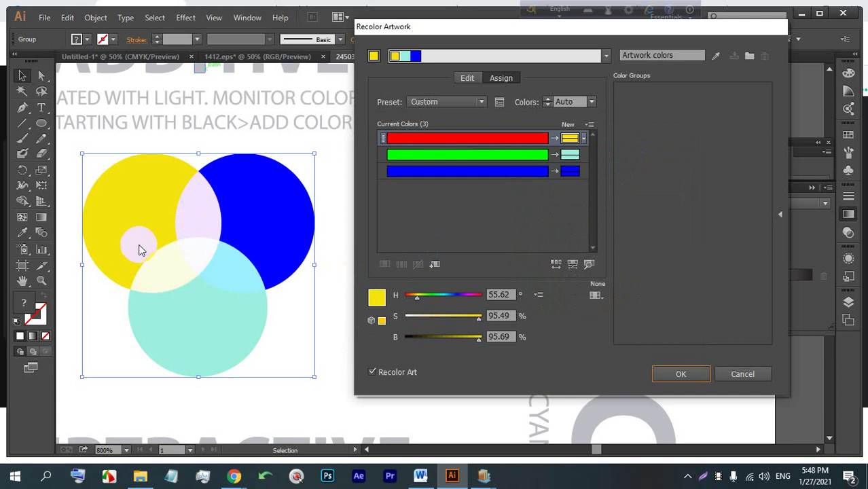
Change the pale aqua of the ADDITIVE diagram's lower circle to magenta #E821BE, then cancel the recoloring.
{"action": "left_click", "coordinate": [574, 154]}
{"action": "double_click", "coordinate": [573, 154]}
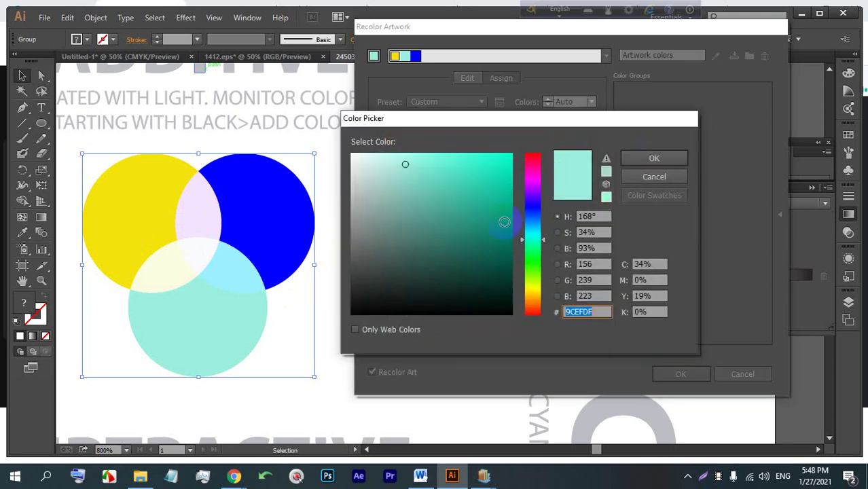
{"action": "left_click_drag", "start_coordinate": [533, 189], "coordinate": [533, 177]}
{"action": "left_click", "coordinate": [489, 167]}
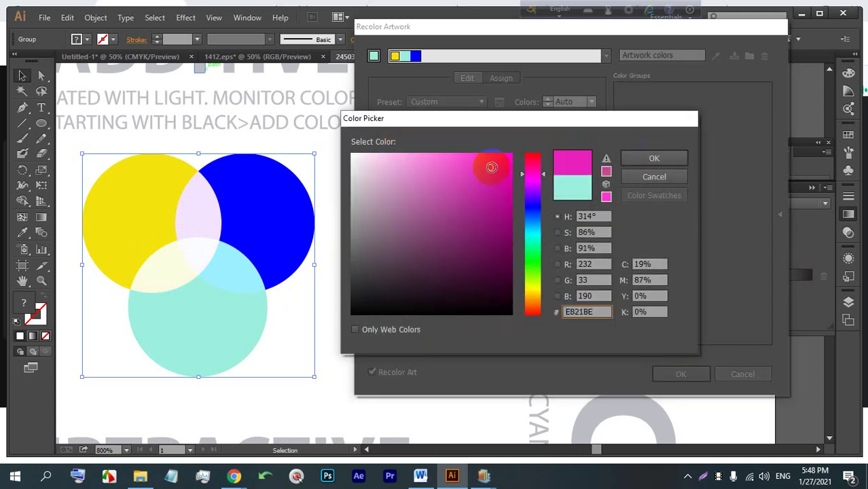
{"action": "left_click", "coordinate": [652, 160]}
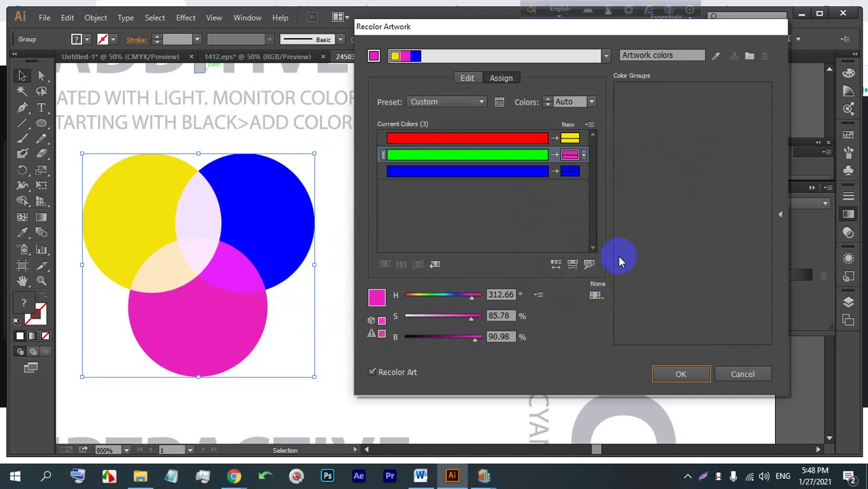
{"action": "left_click", "coordinate": [733, 379]}
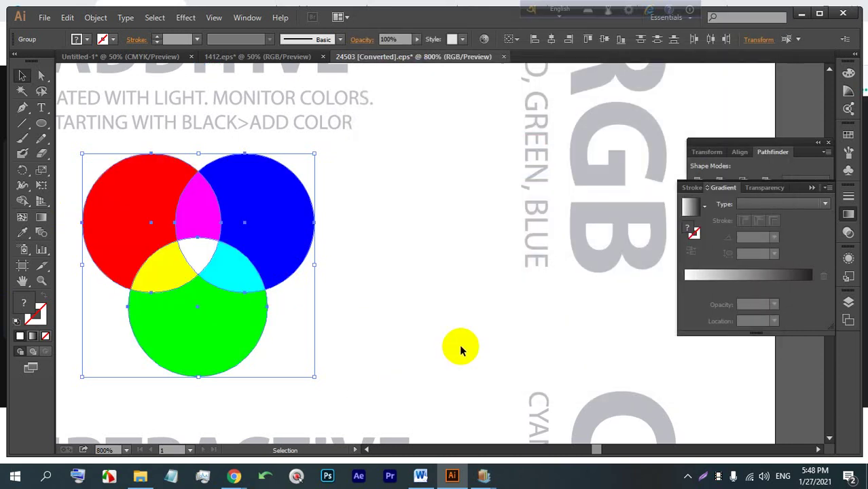
Select the TRIADIC group with its heading and color swatches, and open Recolor Artwork for it.
{"action": "scroll", "coordinate": [433, 282], "scroll_direction": "down", "scroll_amount": 6}
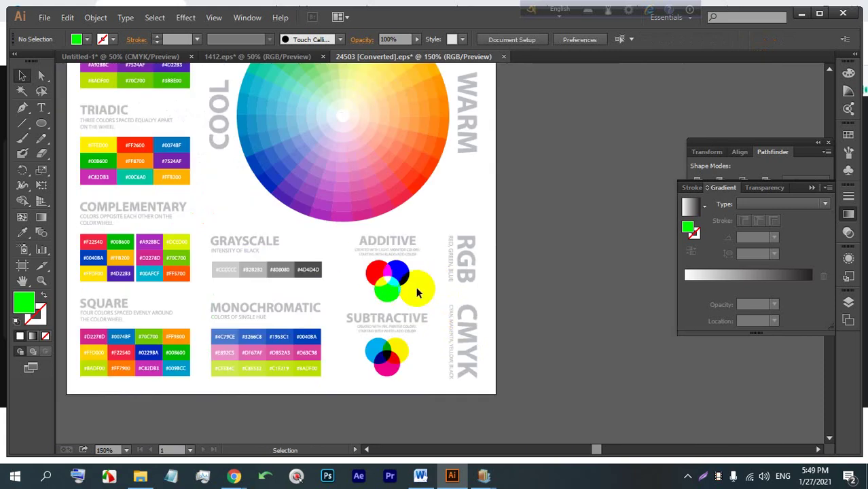
{"action": "scroll", "coordinate": [411, 272], "scroll_direction": "up", "scroll_amount": 2}
{"action": "scroll", "coordinate": [277, 236], "scroll_direction": "up", "scroll_amount": 1}
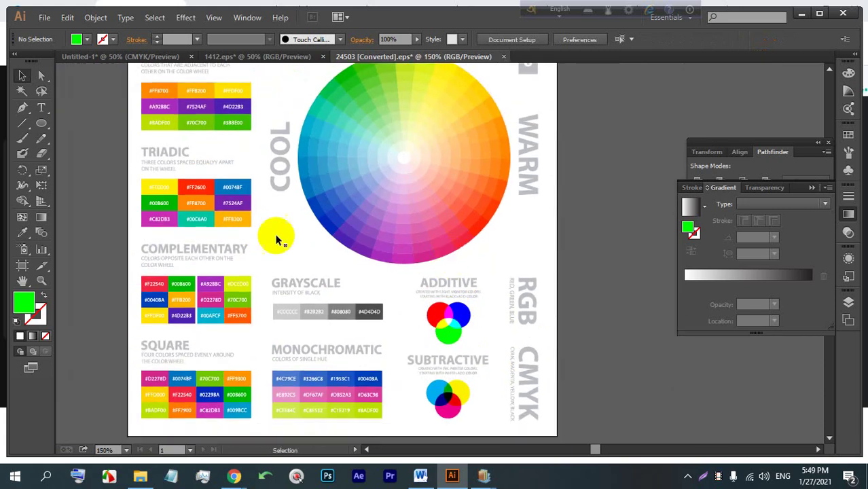
{"action": "scroll", "coordinate": [165, 187], "scroll_direction": "up", "scroll_amount": 1}
{"action": "left_click_drag", "start_coordinate": [178, 216], "coordinate": [318, 274]}
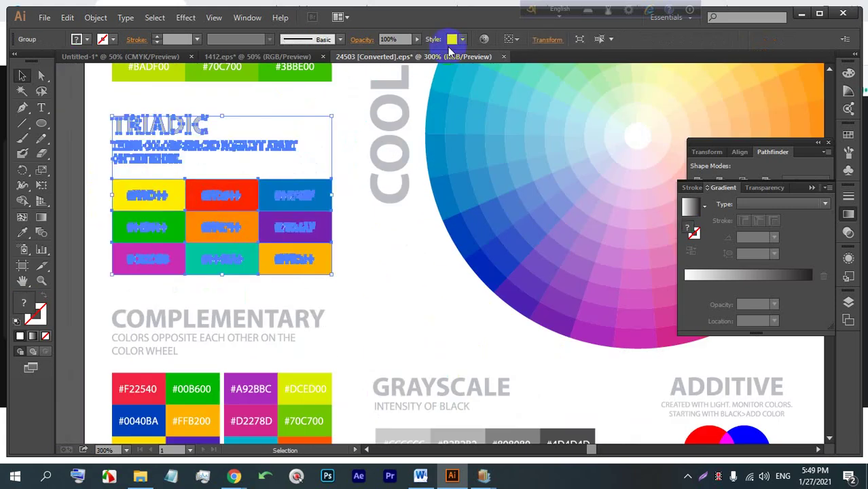
{"action": "left_click", "coordinate": [485, 38]}
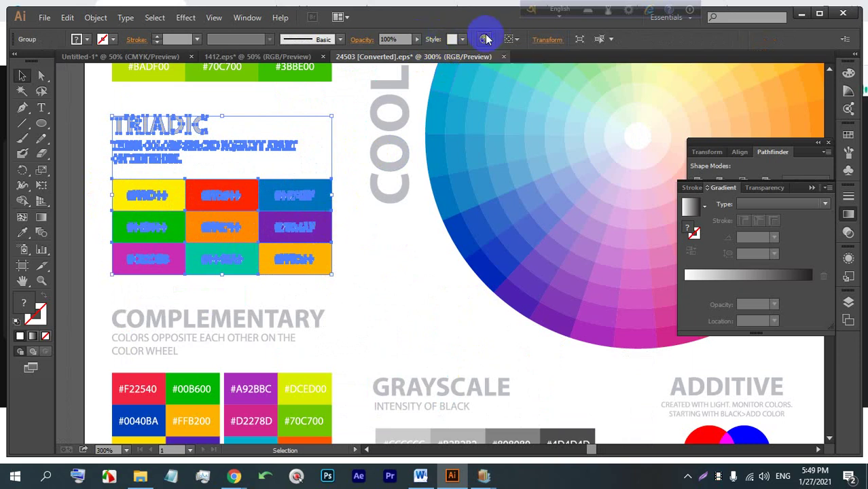
Recolor the gray TRIADIC heading and description text to red with hue 0, saturation 97.54% and brightness 95.69%.
{"action": "scroll", "coordinate": [462, 197], "scroll_direction": "down", "scroll_amount": 3}
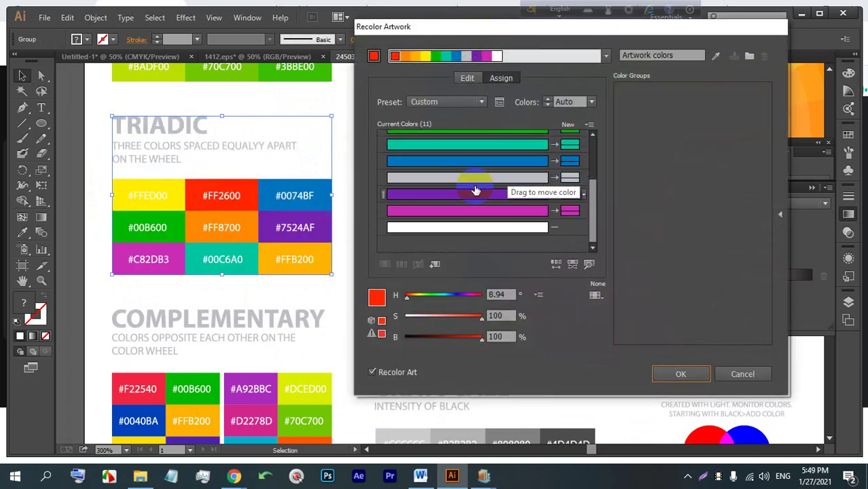
{"action": "scroll", "coordinate": [480, 216], "scroll_direction": "up", "scroll_amount": 3}
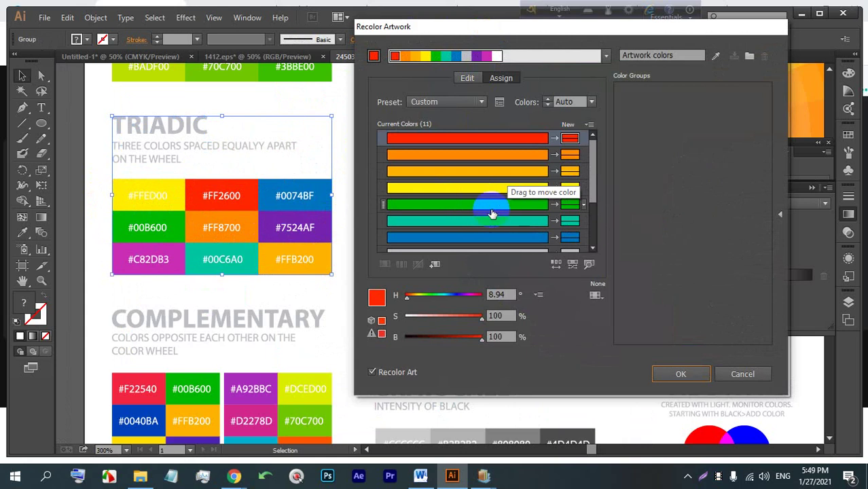
{"action": "scroll", "coordinate": [484, 216], "scroll_direction": "down", "scroll_amount": 4}
{"action": "left_click_drag", "start_coordinate": [567, 227], "coordinate": [573, 229]}
{"action": "left_click", "coordinate": [605, 230]}
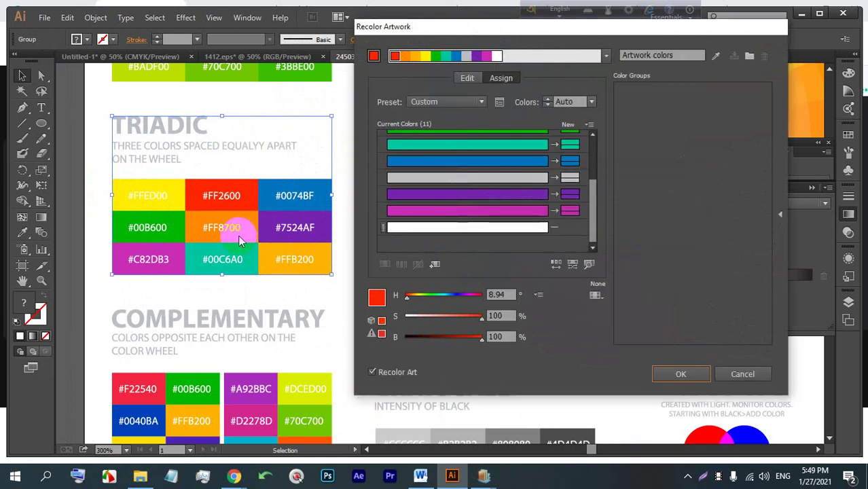
{"action": "left_click", "coordinate": [569, 180]}
{"action": "double_click", "coordinate": [569, 180]}
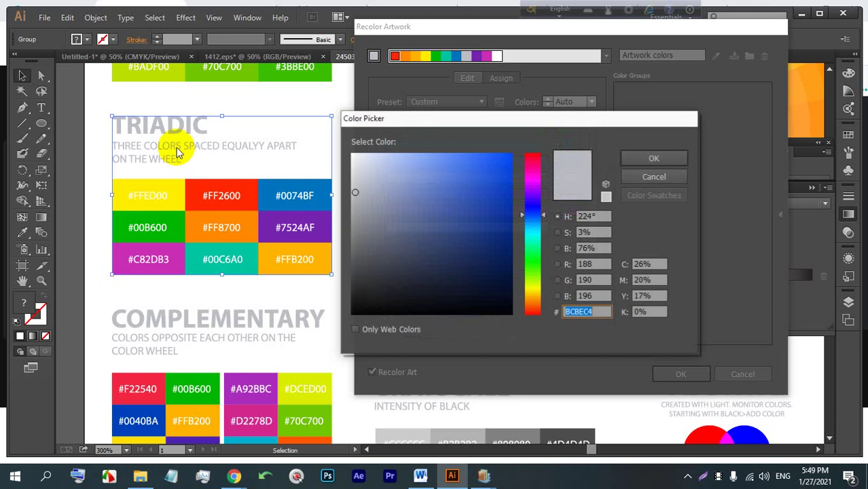
{"action": "left_click_drag", "start_coordinate": [536, 181], "coordinate": [522, 145]}
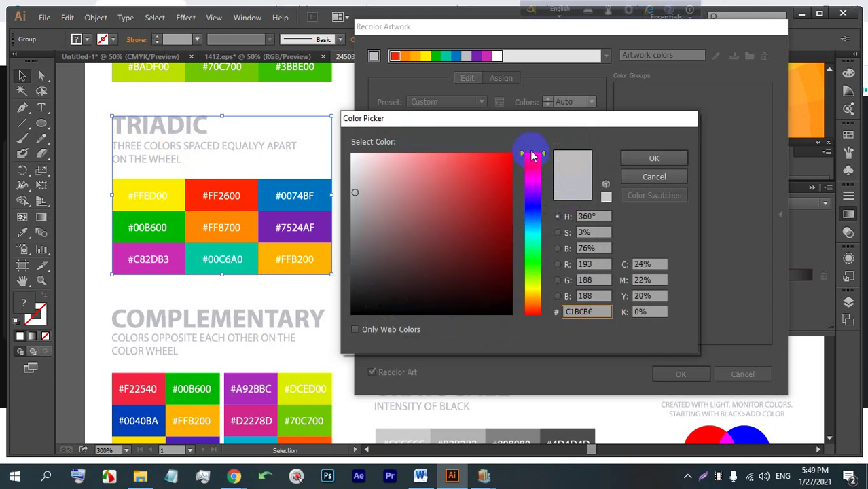
{"action": "left_click", "coordinate": [509, 160]}
{"action": "left_click", "coordinate": [653, 160]}
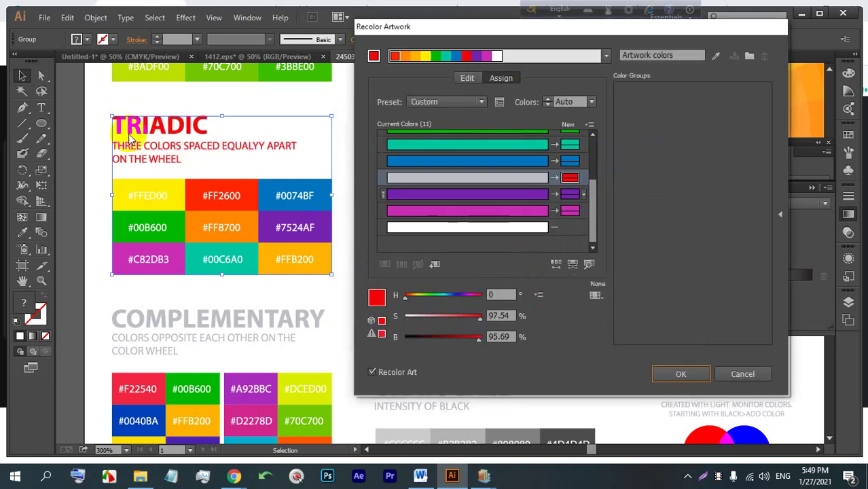
Change the orange swatch of the TRIADIC palette to pink #ED0C68.
{"action": "left_click", "coordinate": [518, 228]}
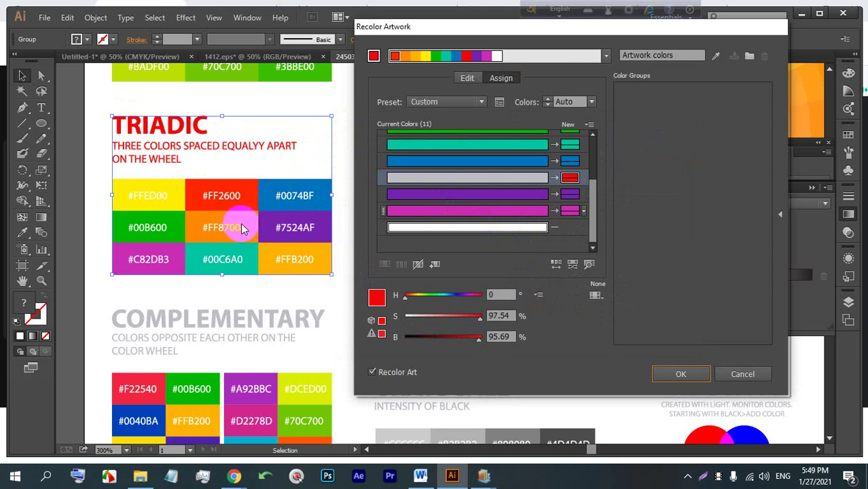
{"action": "scroll", "coordinate": [486, 195], "scroll_direction": "up", "scroll_amount": 4}
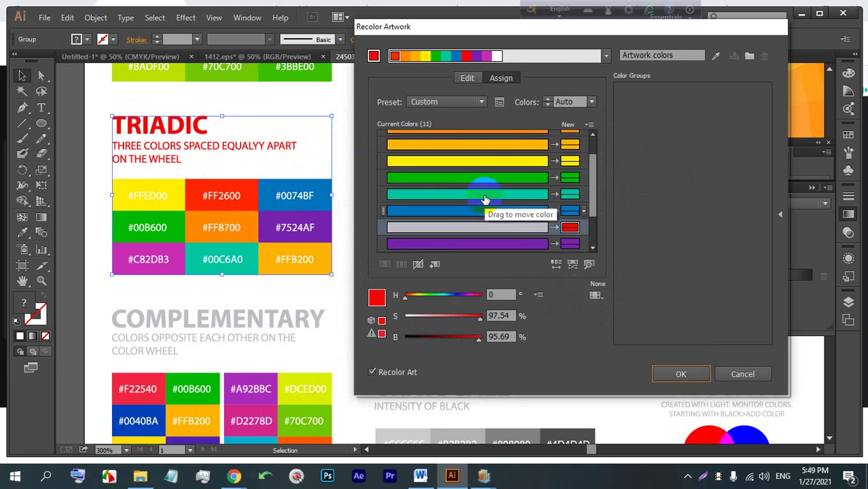
{"action": "scroll", "coordinate": [520, 173], "scroll_direction": "up", "scroll_amount": 1}
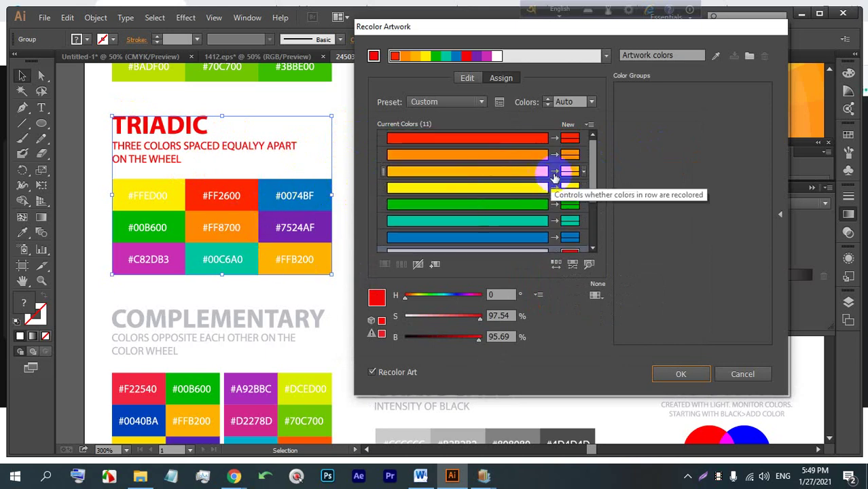
{"action": "double_click", "coordinate": [570, 161]}
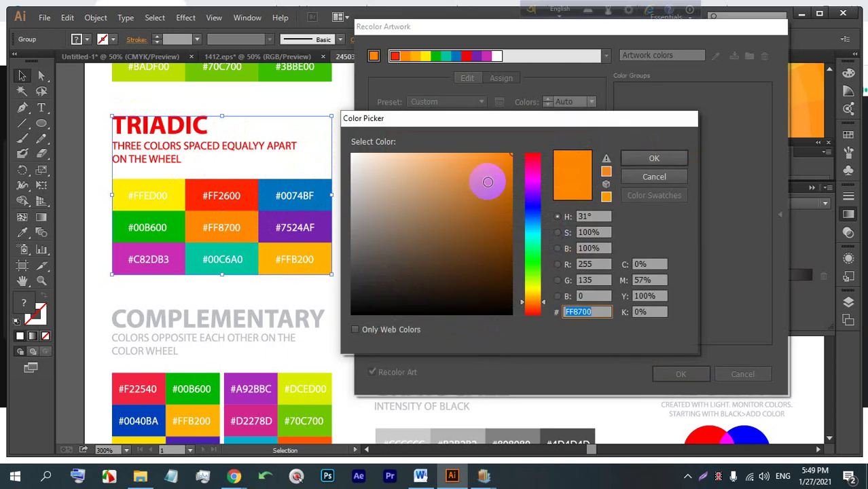
{"action": "left_click", "coordinate": [533, 170]}
{"action": "left_click_drag", "start_coordinate": [534, 175], "coordinate": [511, 165]}
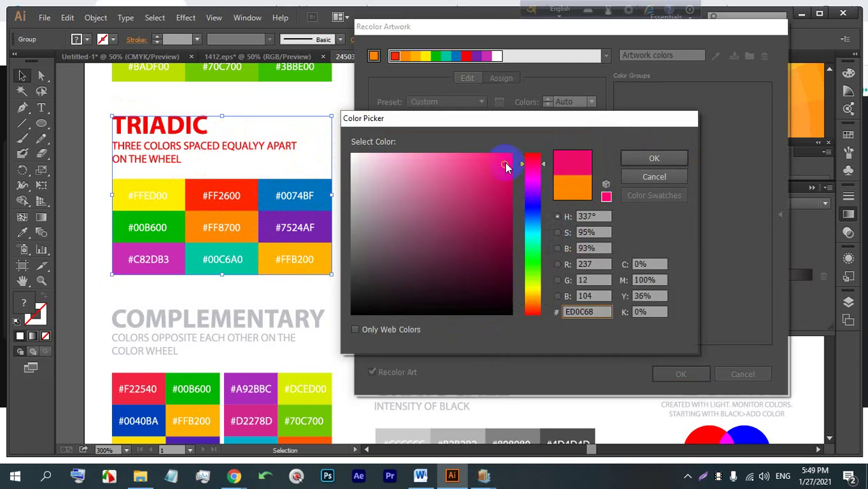
{"action": "left_click", "coordinate": [637, 155]}
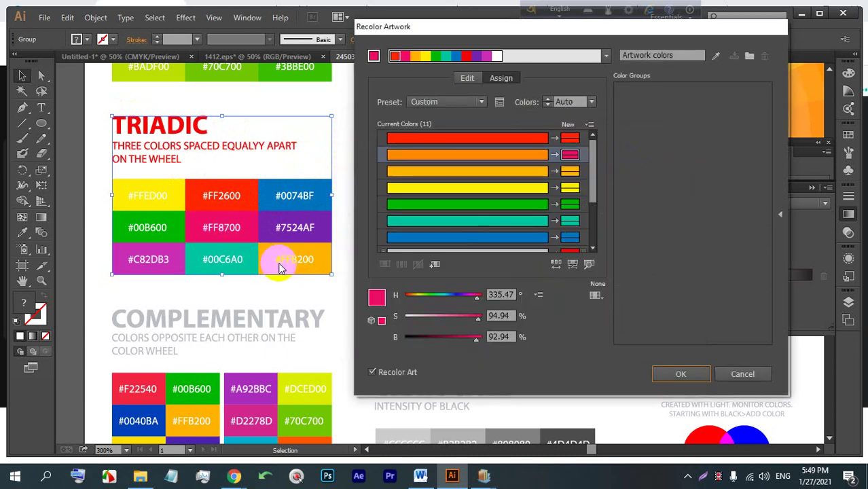
Change the amber swatch of the TRIADIC palette to magenta with hue 307.11, saturation 87.78% and brightness 86.67%.
{"action": "double_click", "coordinate": [570, 171]}
{"action": "left_click", "coordinate": [533, 174]}
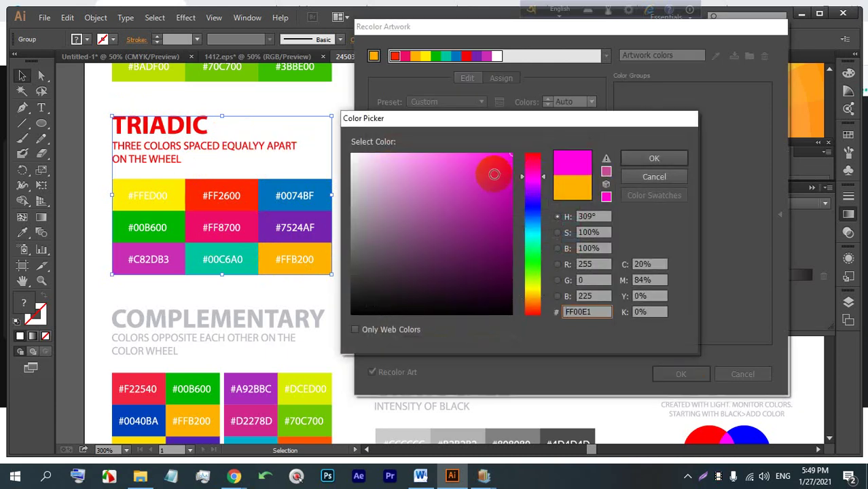
{"action": "left_click", "coordinate": [493, 176]}
{"action": "left_click", "coordinate": [654, 156]}
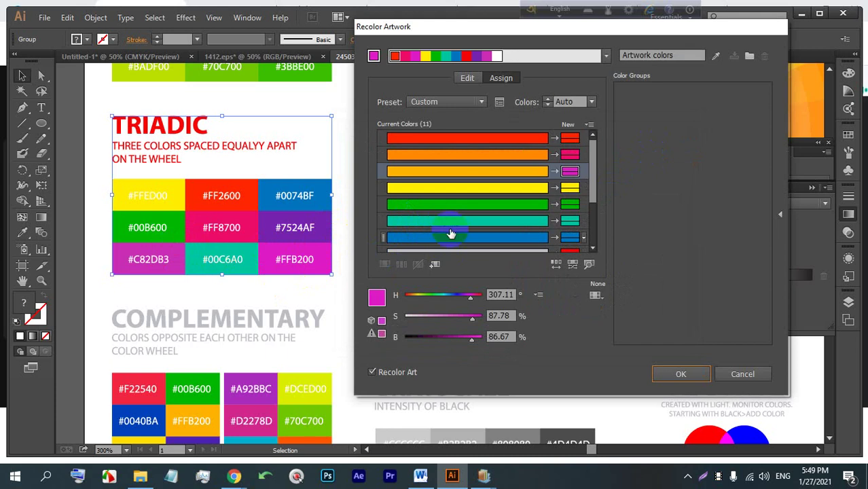
Change the teal swatch of the TRIADIC palette to crimson #F40B42.
{"action": "left_click", "coordinate": [570, 222]}
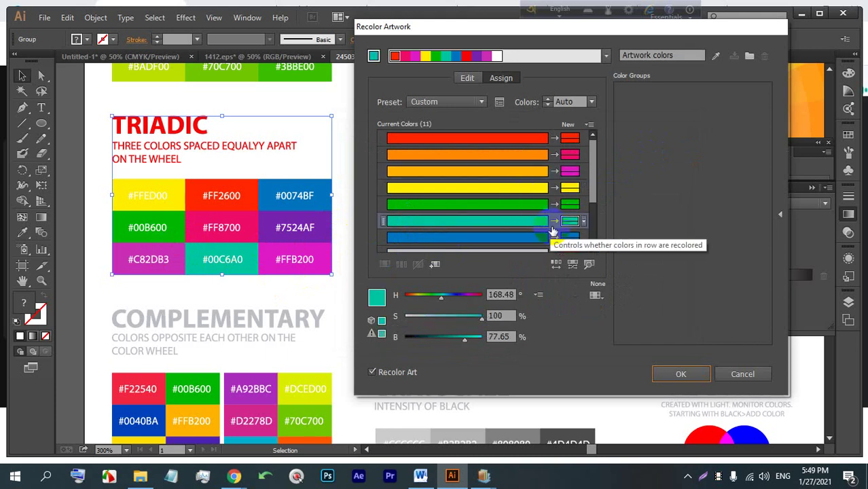
{"action": "double_click", "coordinate": [569, 223]}
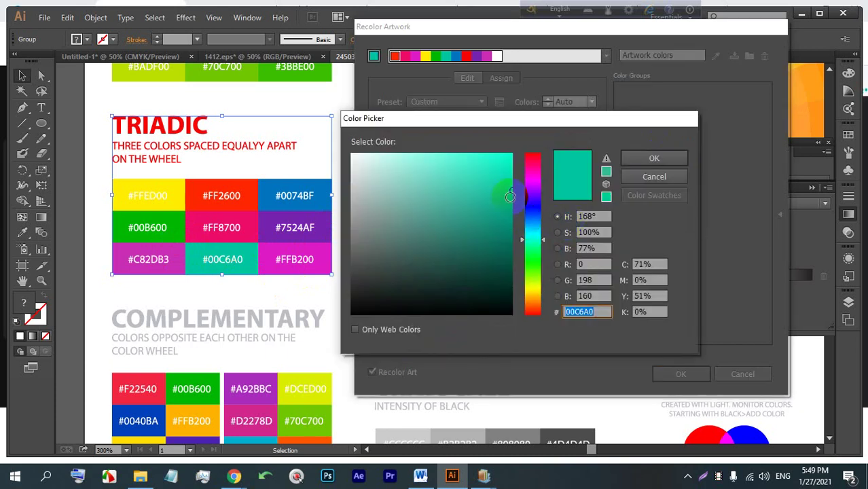
{"action": "left_click", "coordinate": [532, 159]}
{"action": "left_click", "coordinate": [513, 160]}
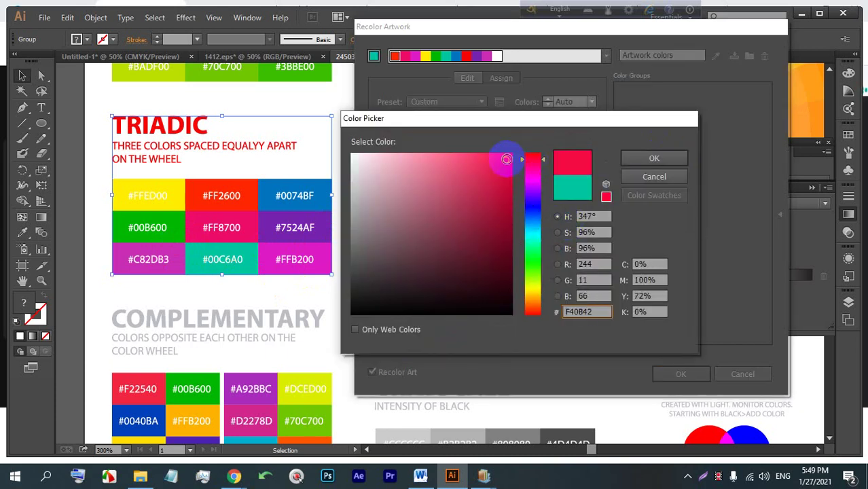
{"action": "left_click", "coordinate": [632, 158]}
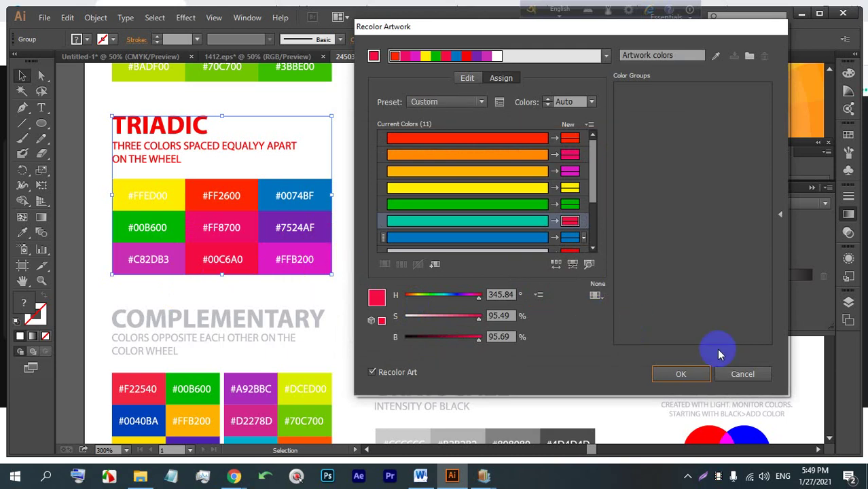
Switch to the Google Meet call, stop presenting and mute the microphone.
{"action": "left_click", "coordinate": [234, 477]}
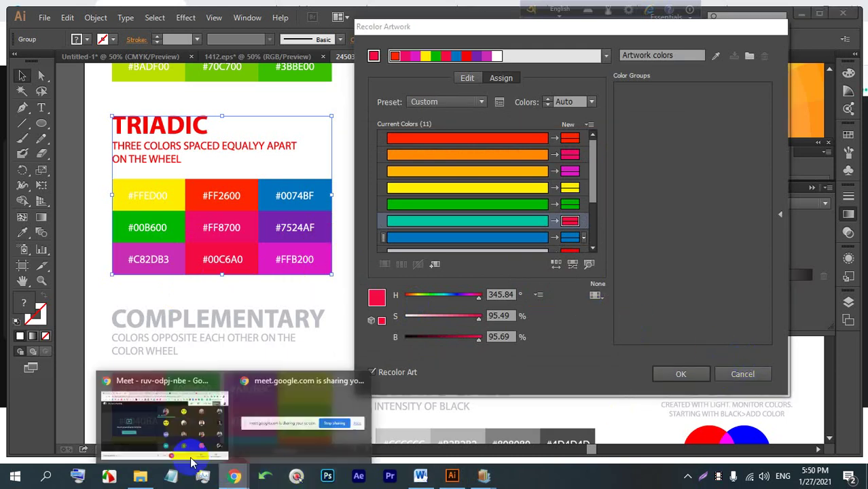
{"action": "left_click", "coordinate": [203, 415]}
{"action": "left_click", "coordinate": [217, 279]}
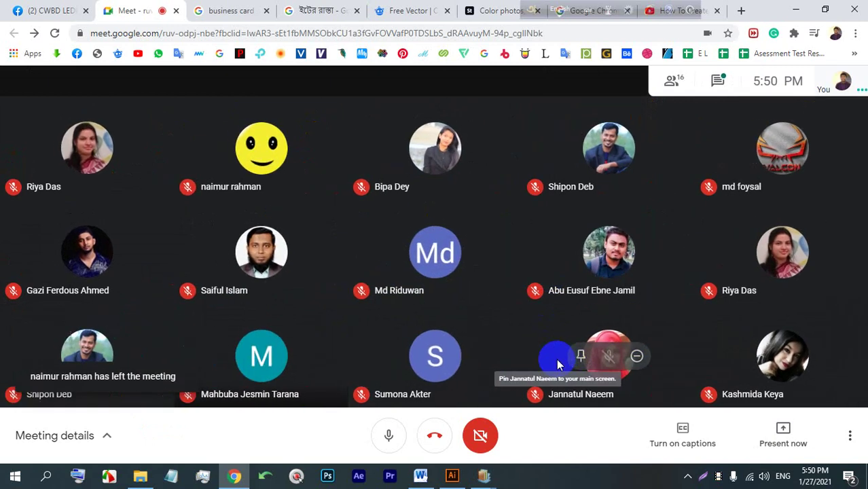
{"action": "left_click", "coordinate": [388, 433]}
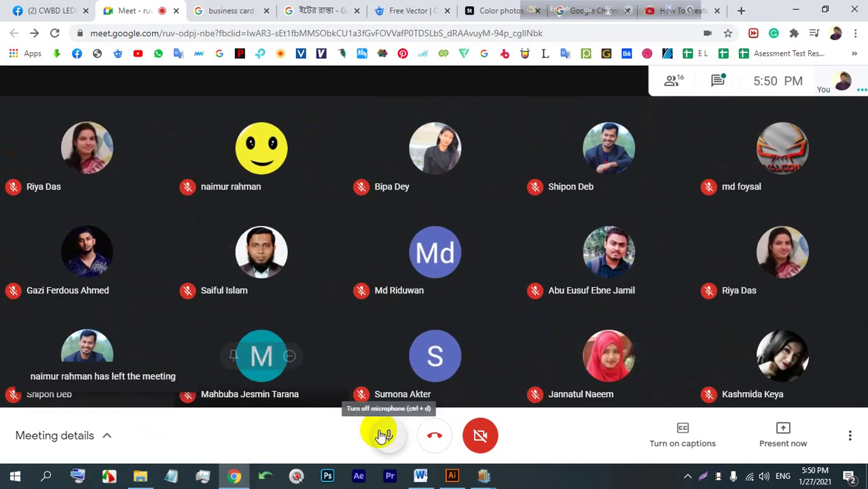
{"action": "mouse_move", "coordinate": [579, 363]}
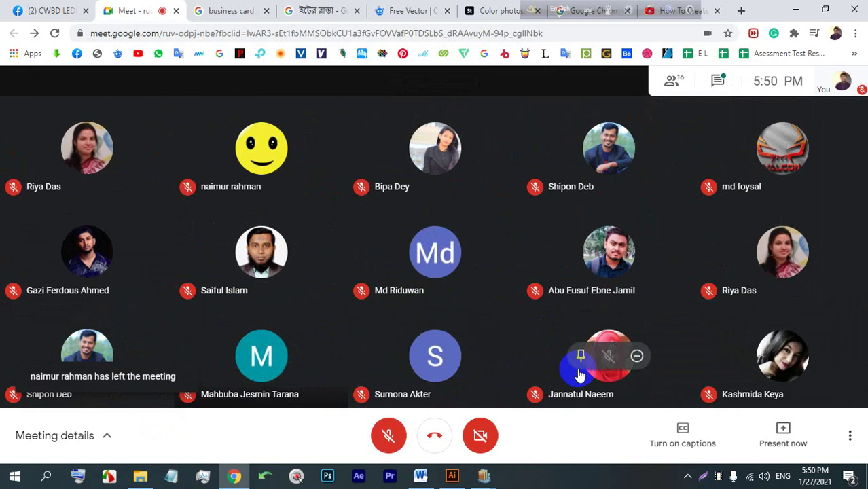
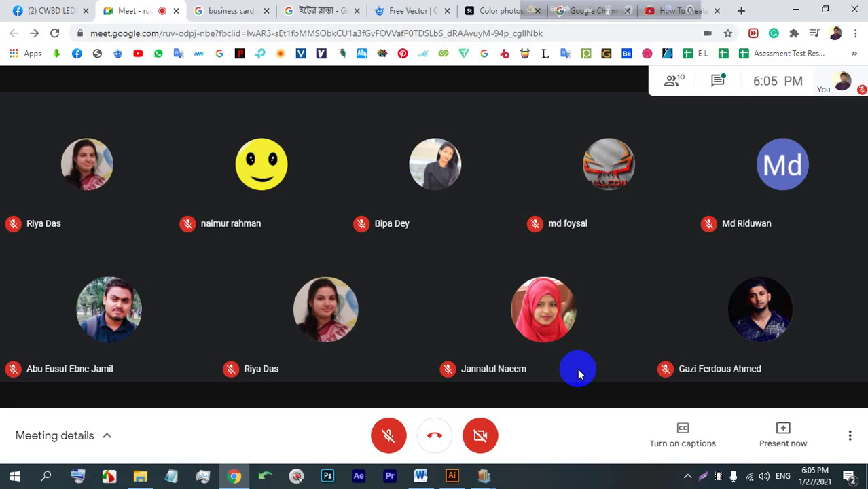
Unmute the microphone and present the entire screen to the Meet call.
{"action": "left_click", "coordinate": [388, 438]}
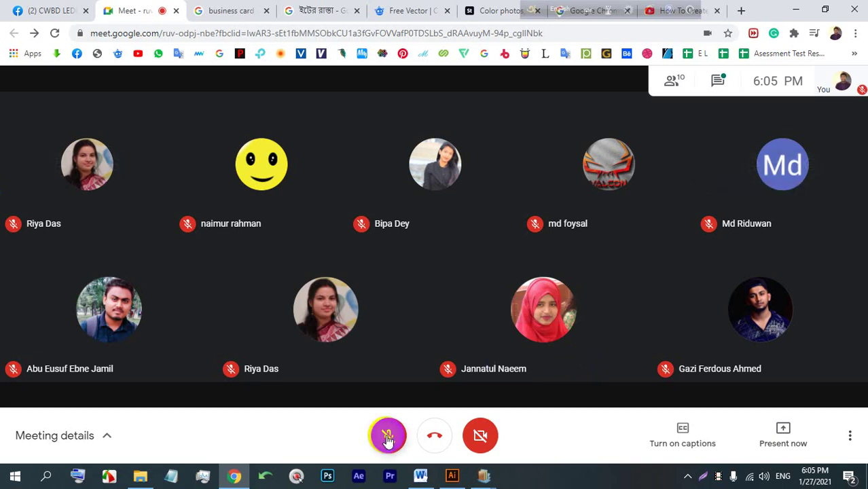
{"action": "left_click", "coordinate": [782, 432]}
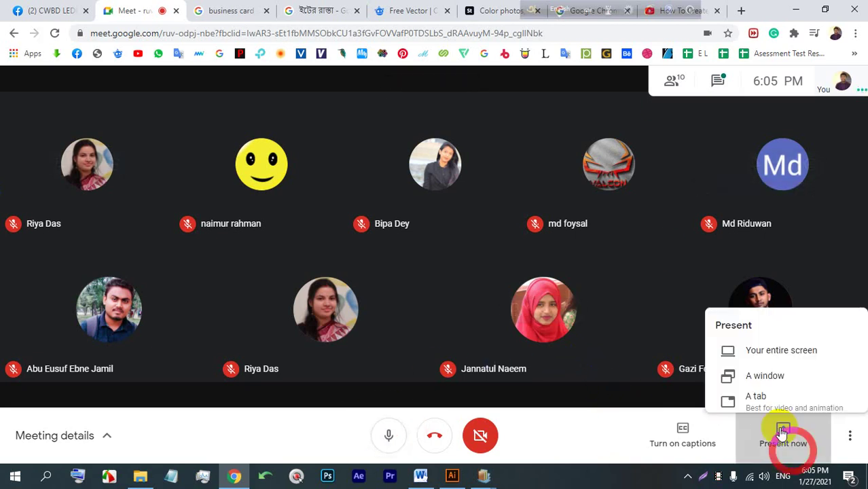
{"action": "left_click", "coordinate": [781, 350]}
{"action": "left_click", "coordinate": [547, 313]}
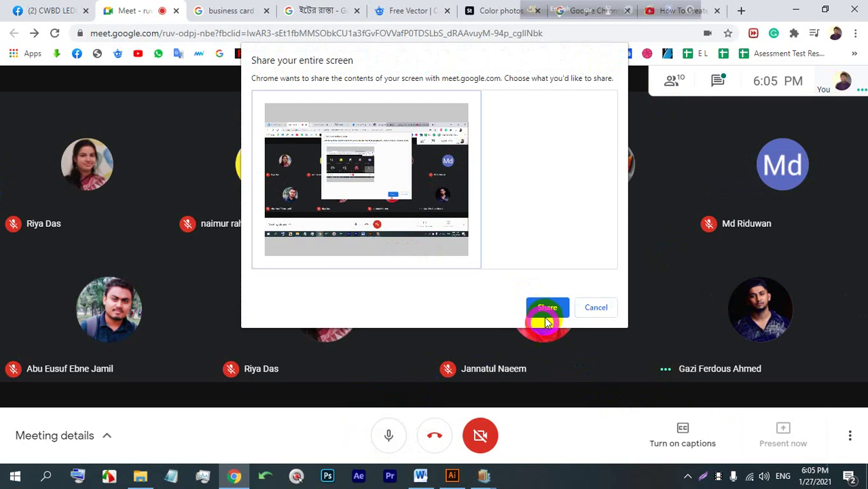
Admit the participant who is waiting to join the call.
{"action": "left_click", "coordinate": [546, 444]}
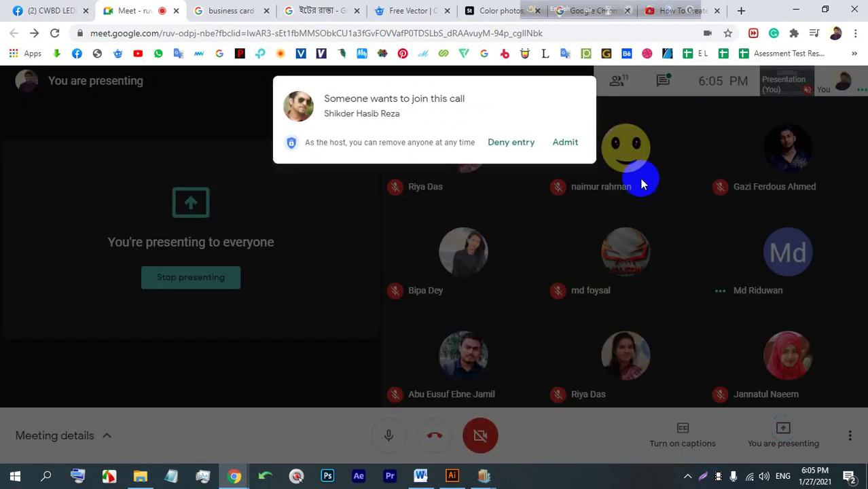
{"action": "left_click", "coordinate": [569, 144]}
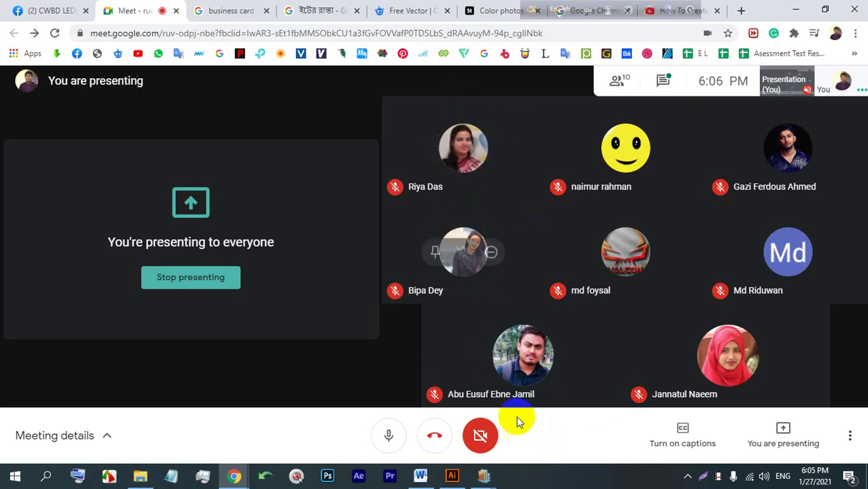
Return to Illustrator and cancel Recolor Artwork, discarding all color changes to the TRIADIC group.
{"action": "left_click", "coordinate": [451, 475]}
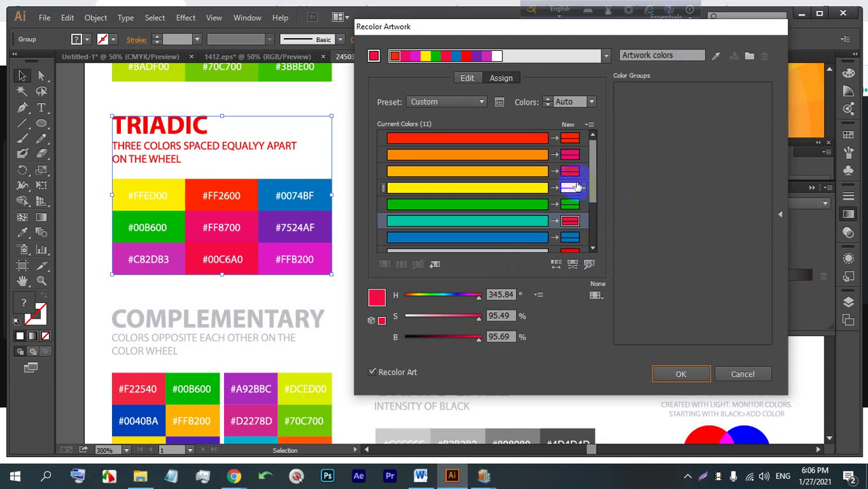
{"action": "double_click", "coordinate": [570, 187]}
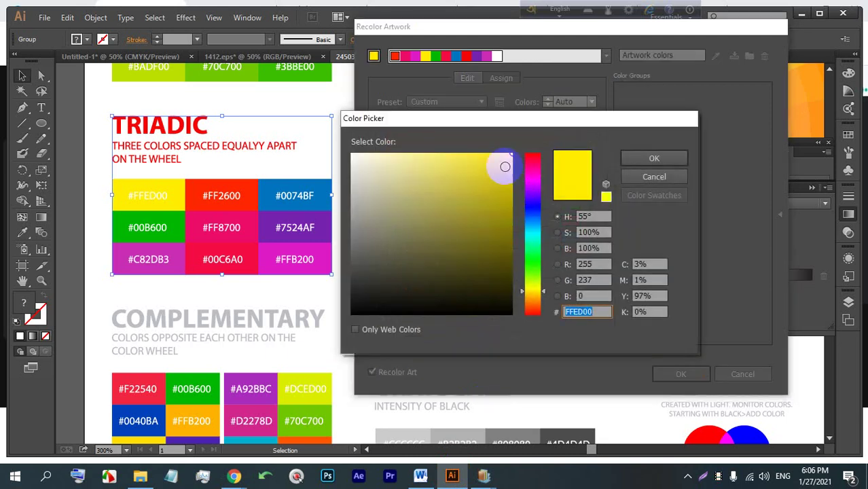
{"action": "left_click", "coordinate": [533, 162]}
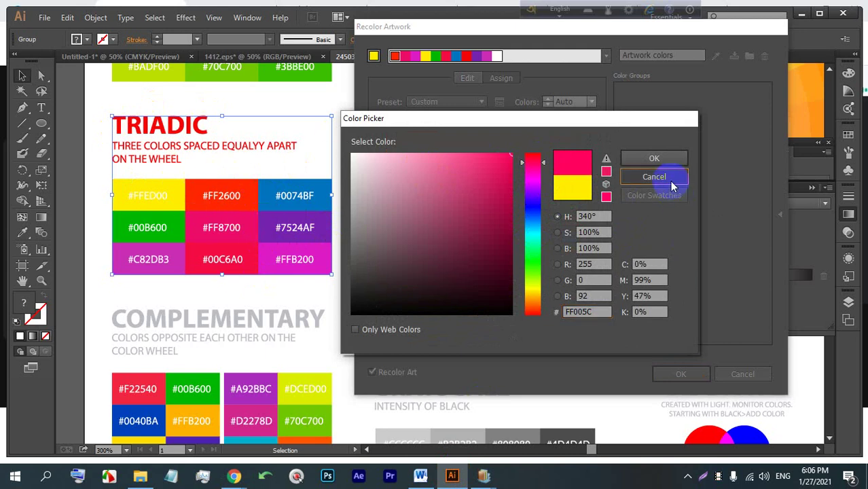
{"action": "left_click", "coordinate": [652, 178]}
{"action": "scroll", "coordinate": [475, 204], "scroll_direction": "down", "scroll_amount": 3}
{"action": "left_click", "coordinate": [484, 193]}
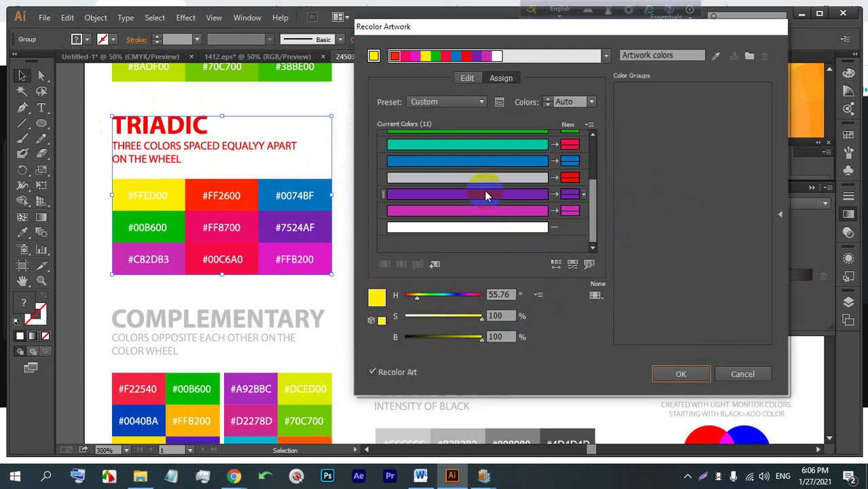
{"action": "left_click", "coordinate": [734, 376]}
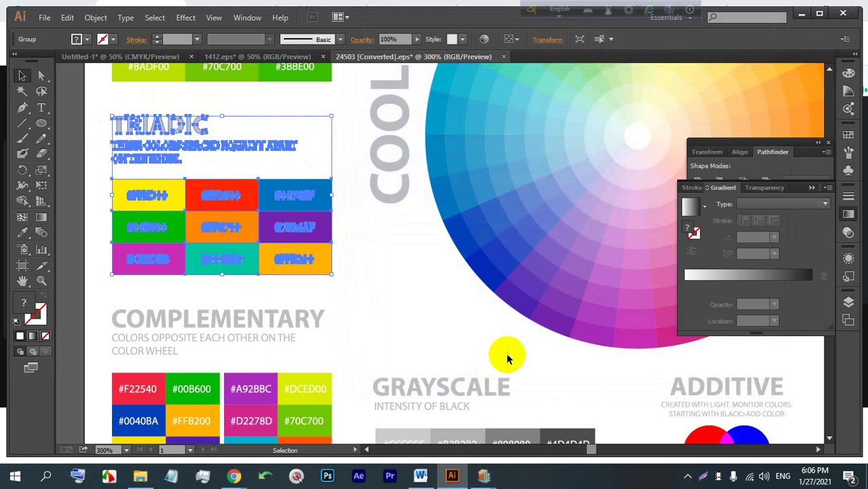
Open Recolor Artwork for the large color wheel and examine its list of current colors beside the artwork.
{"action": "scroll", "coordinate": [536, 262], "scroll_direction": "down", "scroll_amount": 2}
{"action": "left_click_drag", "start_coordinate": [555, 247], "coordinate": [474, 268]}
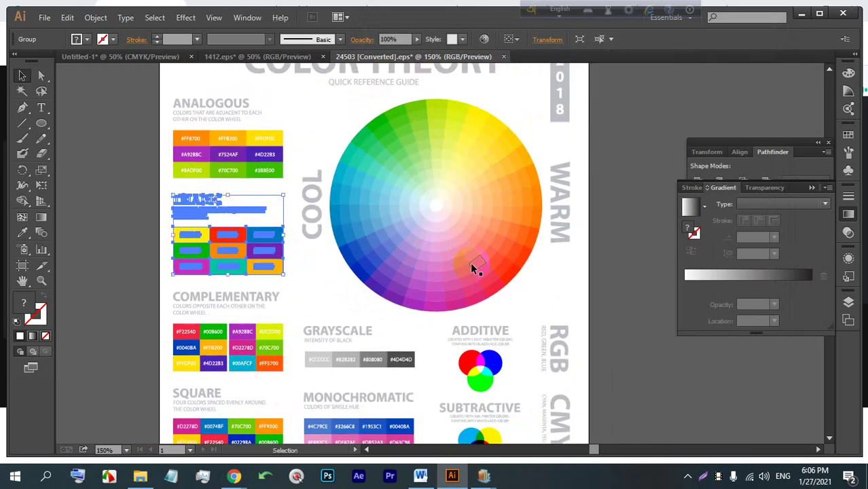
{"action": "left_click_drag", "start_coordinate": [450, 230], "coordinate": [343, 136]}
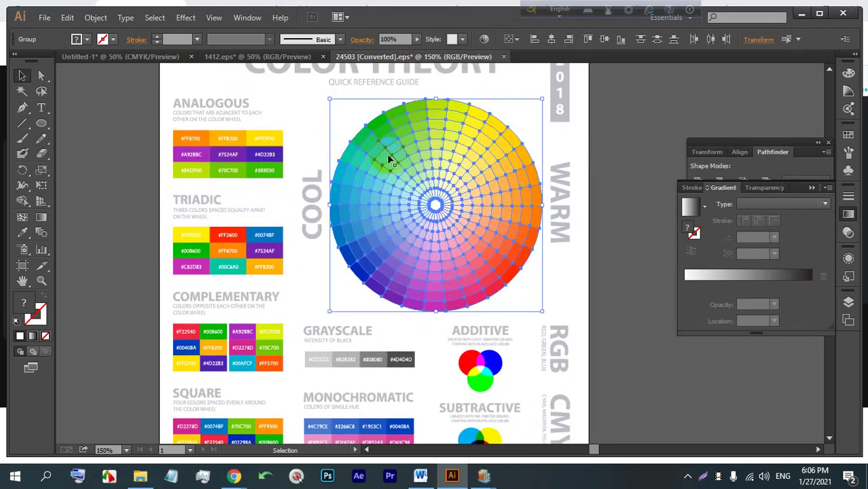
{"action": "scroll", "coordinate": [592, 165], "scroll_direction": "up", "scroll_amount": 1}
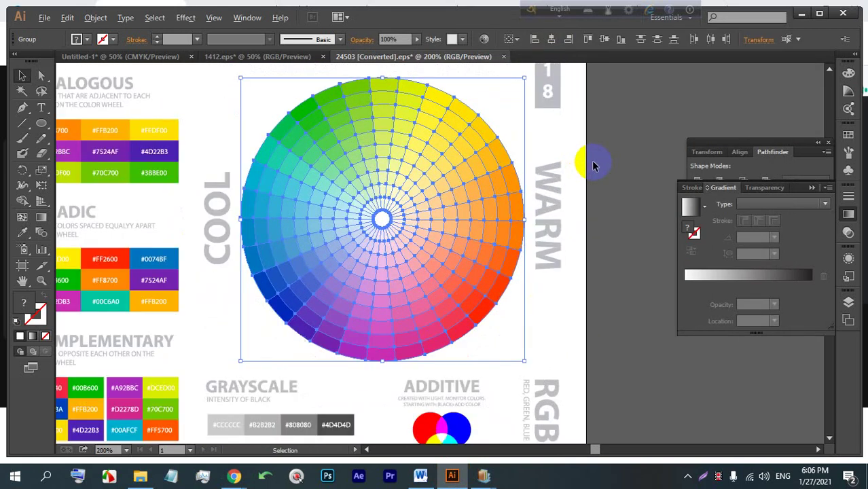
{"action": "left_click", "coordinate": [484, 39]}
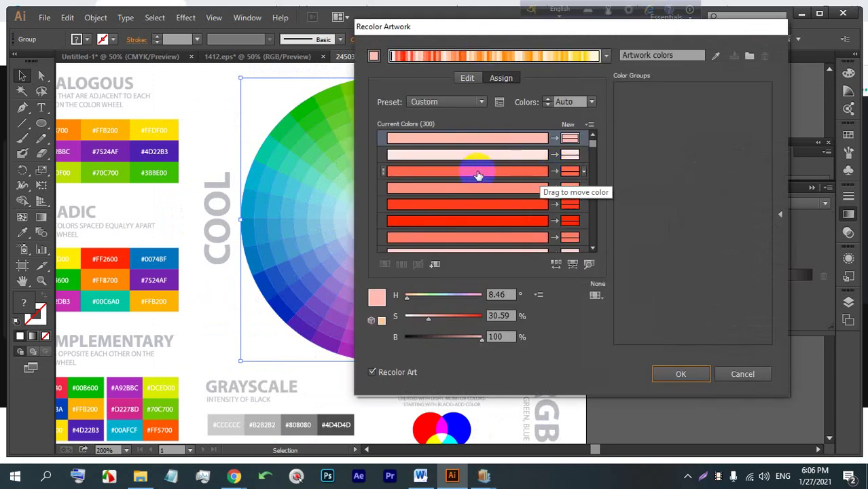
{"action": "scroll", "coordinate": [538, 178], "scroll_direction": "down", "scroll_amount": 5}
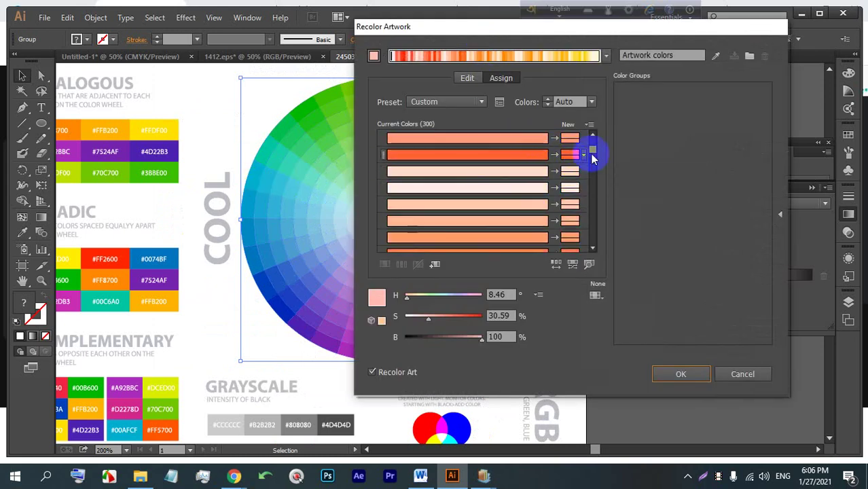
{"action": "left_click_drag", "start_coordinate": [592, 151], "coordinate": [592, 159]}
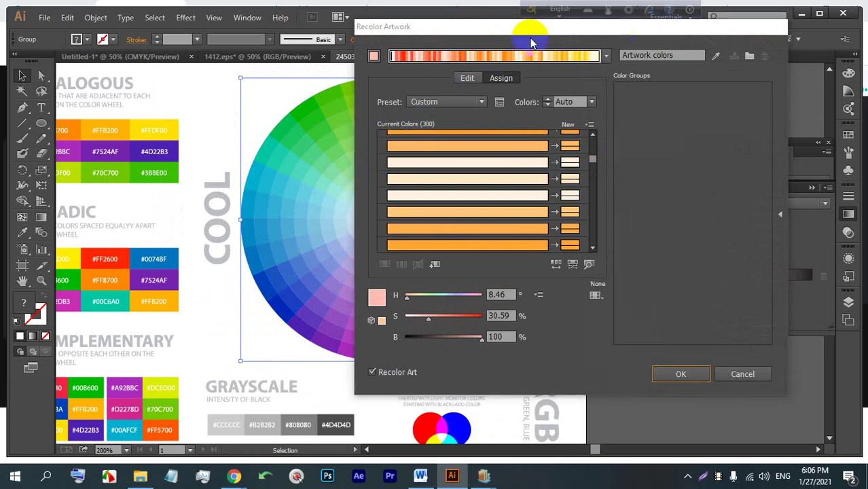
{"action": "left_click_drag", "start_coordinate": [460, 33], "coordinate": [610, 62]}
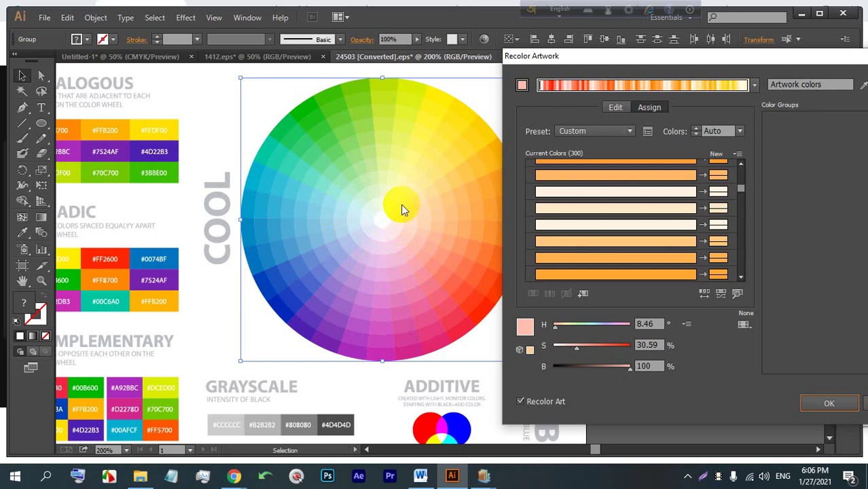
Try recoloring individual green and blue cells of the color wheel to dark blue and pale gray with the color markers, and discard the changes.
{"action": "left_click", "coordinate": [616, 109]}
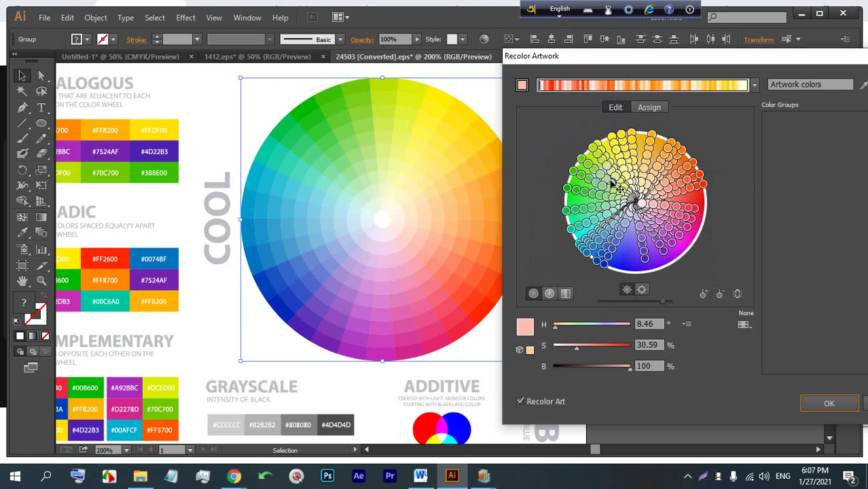
{"action": "mouse_move", "coordinate": [575, 175]}
{"action": "left_mouse_down"}
{"action": "mouse_move", "coordinate": [569, 191]}
{"action": "mouse_move", "coordinate": [633, 266]}
{"action": "left_mouse_up"}
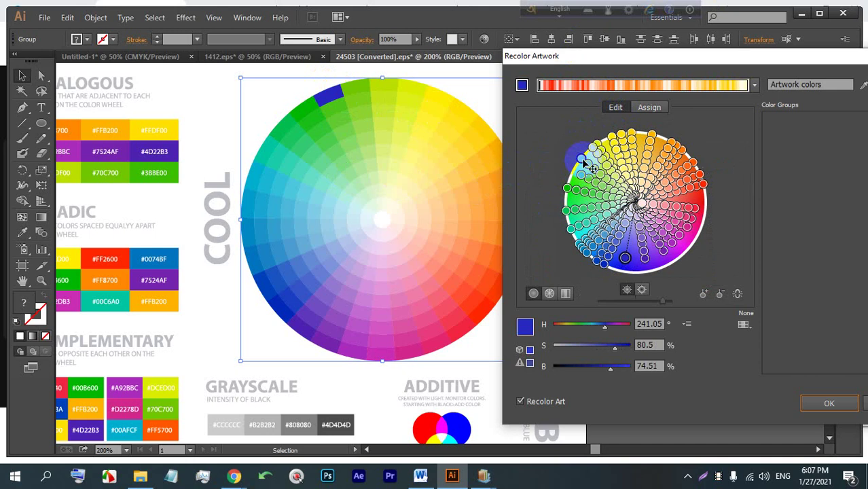
{"action": "mouse_move", "coordinate": [582, 160]}
{"action": "left_mouse_down"}
{"action": "mouse_move", "coordinate": [601, 226]}
{"action": "mouse_move", "coordinate": [634, 267]}
{"action": "mouse_move", "coordinate": [584, 257]}
{"action": "mouse_move", "coordinate": [642, 230]}
{"action": "mouse_move", "coordinate": [564, 178]}
{"action": "mouse_move", "coordinate": [569, 197]}
{"action": "mouse_move", "coordinate": [639, 270]}
{"action": "mouse_move", "coordinate": [620, 268]}
{"action": "mouse_move", "coordinate": [561, 208]}
{"action": "mouse_move", "coordinate": [574, 210]}
{"action": "mouse_move", "coordinate": [623, 270]}
{"action": "mouse_move", "coordinate": [701, 194]}
{"action": "mouse_move", "coordinate": [652, 262]}
{"action": "mouse_move", "coordinate": [681, 260]}
{"action": "mouse_move", "coordinate": [655, 256]}
{"action": "mouse_move", "coordinate": [648, 244]}
{"action": "mouse_move", "coordinate": [644, 272]}
{"action": "mouse_move", "coordinate": [673, 252]}
{"action": "mouse_move", "coordinate": [621, 253]}
{"action": "mouse_move", "coordinate": [623, 272]}
{"action": "mouse_move", "coordinate": [584, 228]}
{"action": "mouse_move", "coordinate": [642, 212]}
{"action": "mouse_move", "coordinate": [611, 257]}
{"action": "mouse_move", "coordinate": [633, 207]}
{"action": "mouse_move", "coordinate": [604, 237]}
{"action": "mouse_move", "coordinate": [623, 213]}
{"action": "mouse_move", "coordinate": [615, 253]}
{"action": "mouse_move", "coordinate": [630, 207]}
{"action": "mouse_move", "coordinate": [615, 241]}
{"action": "mouse_move", "coordinate": [622, 216]}
{"action": "left_mouse_up"}
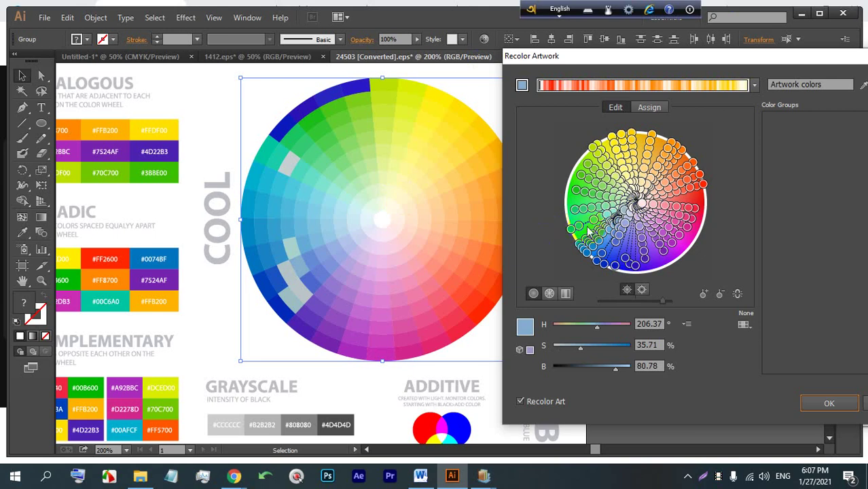
{"action": "mouse_move", "coordinate": [583, 229]}
{"action": "left_mouse_down"}
{"action": "mouse_move", "coordinate": [639, 192]}
{"action": "mouse_move", "coordinate": [582, 189]}
{"action": "mouse_move", "coordinate": [636, 193]}
{"action": "left_mouse_up"}
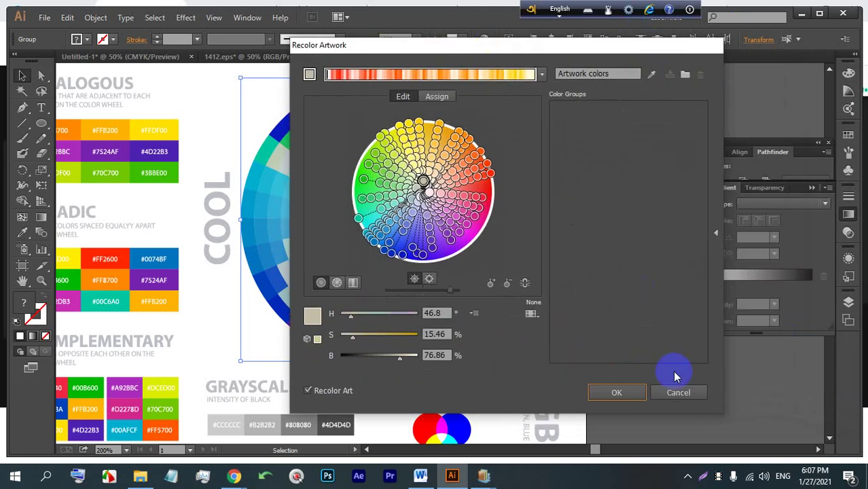
{"action": "left_click", "coordinate": [672, 389]}
Check the Google Meet call and return to Illustrator.
{"action": "mouse_move", "coordinate": [233, 474]}
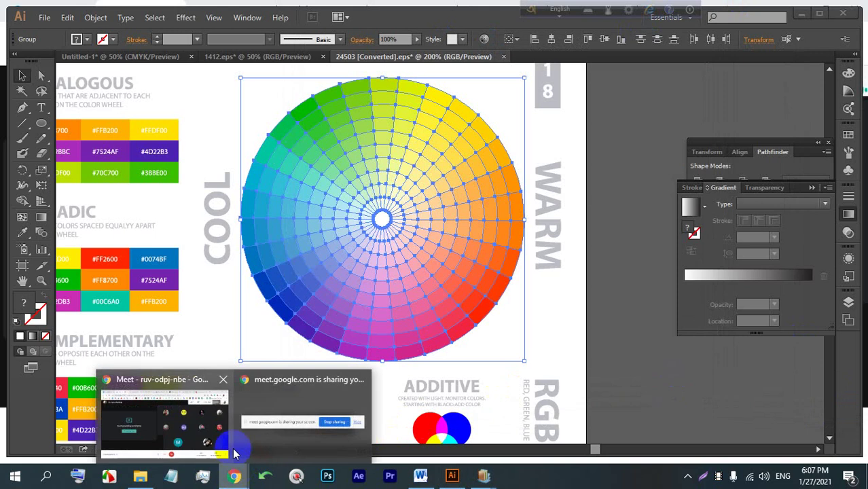
{"action": "left_click", "coordinate": [221, 407]}
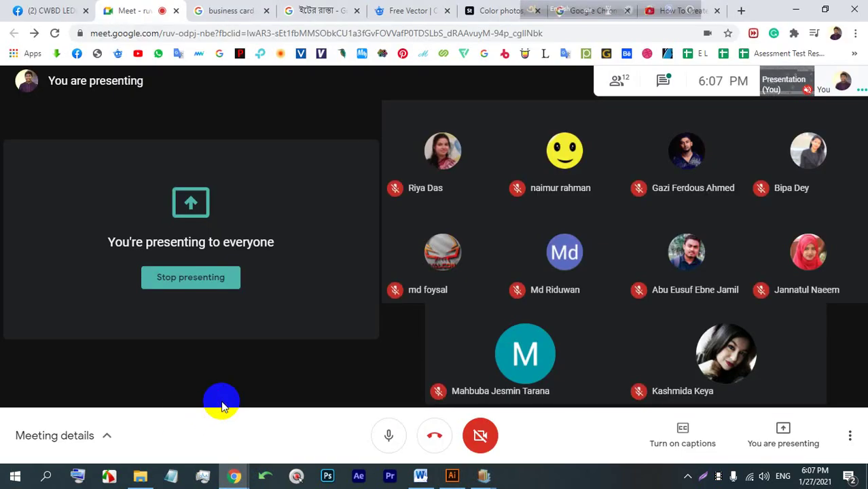
{"action": "left_click", "coordinate": [451, 475]}
Load the photo of the pagoda temple by a lake from the LEDP Image folder with the Place command.
{"action": "left_click", "coordinate": [44, 17]}
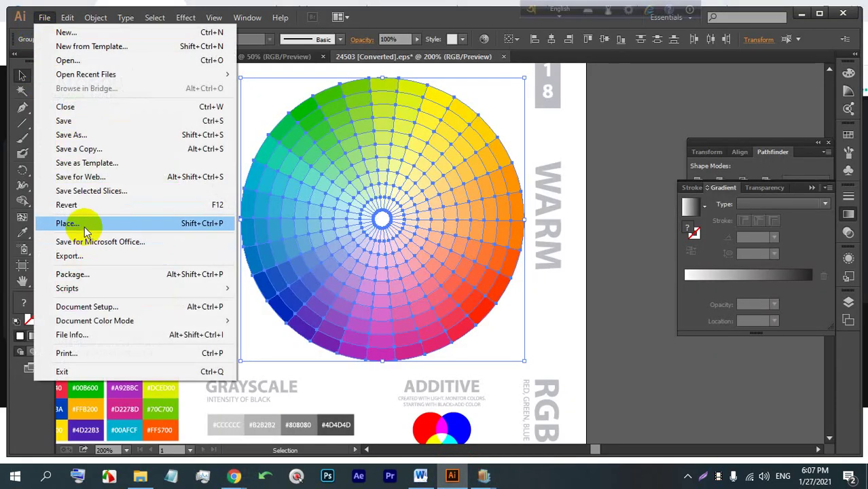
{"action": "left_click", "coordinate": [85, 223]}
{"action": "scroll", "coordinate": [207, 174], "scroll_direction": "down", "scroll_amount": 5}
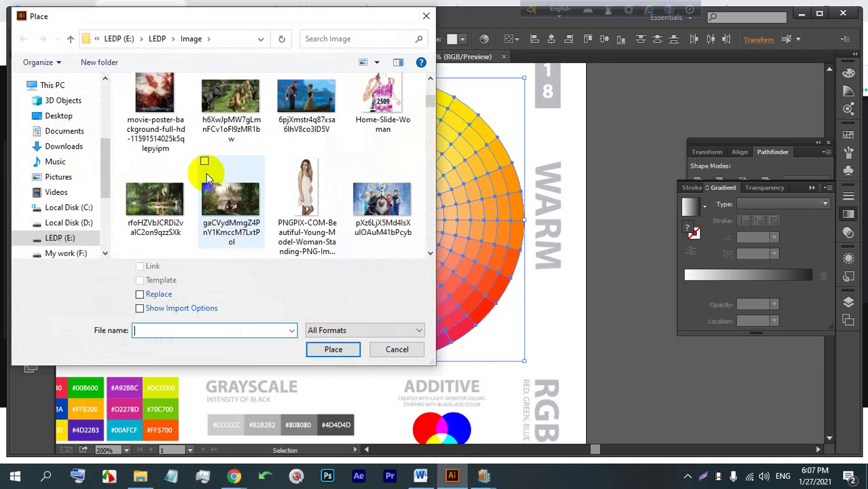
{"action": "scroll", "coordinate": [199, 189], "scroll_direction": "up", "scroll_amount": 1}
{"action": "scroll", "coordinate": [192, 187], "scroll_direction": "up", "scroll_amount": 1}
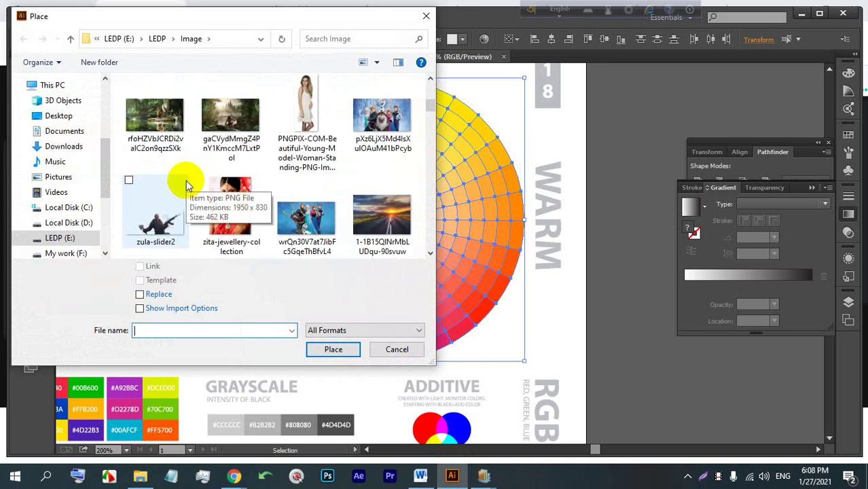
{"action": "scroll", "coordinate": [182, 178], "scroll_direction": "down", "scroll_amount": 6}
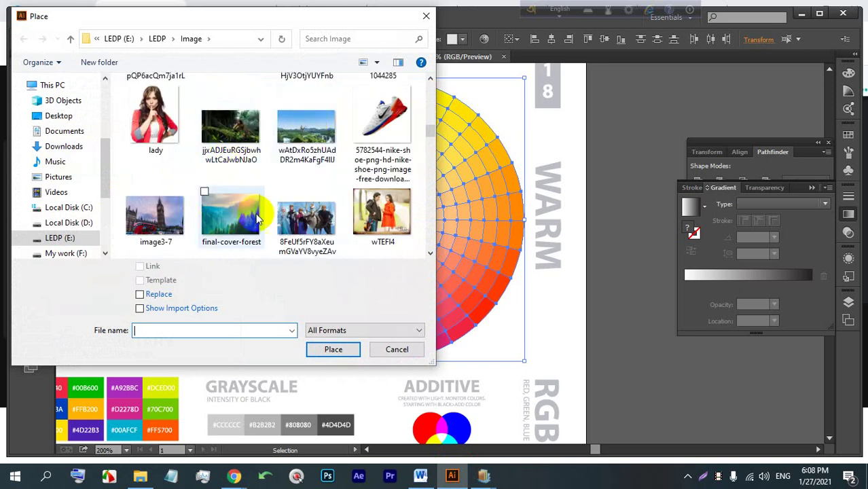
{"action": "scroll", "coordinate": [216, 203], "scroll_direction": "down", "scroll_amount": 3}
{"action": "double_click", "coordinate": [218, 193]}
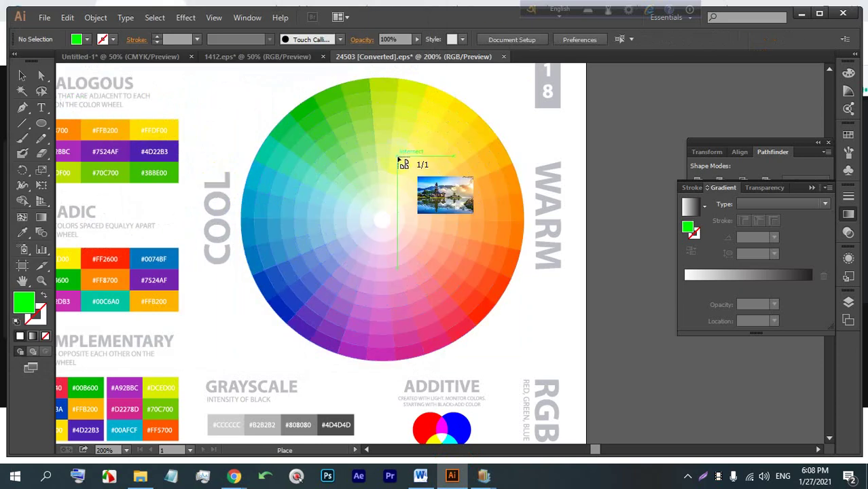
Place the loaded temple photo at its original size on the empty canvas beside the color theory artboard.
{"action": "scroll", "coordinate": [381, 109], "scroll_direction": "down", "scroll_amount": 4}
{"action": "scroll", "coordinate": [477, 154], "scroll_direction": "up", "scroll_amount": 2}
{"action": "left_click_drag", "start_coordinate": [503, 146], "coordinate": [220, 161]}
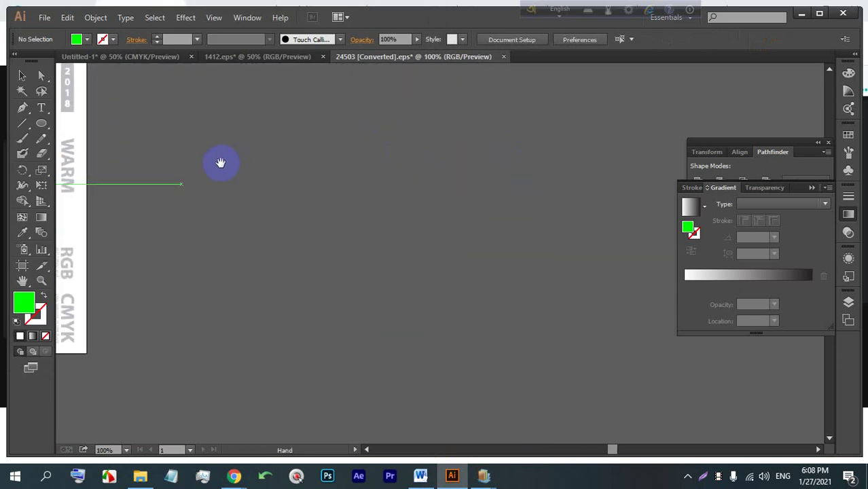
{"action": "left_click", "coordinate": [213, 122]}
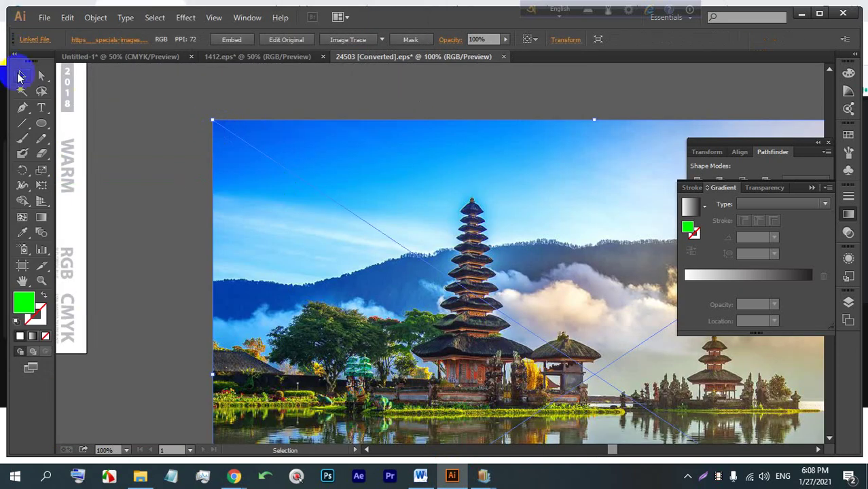
Embed the placed temple photo in the document.
{"action": "scroll", "coordinate": [161, 145], "scroll_direction": "down", "scroll_amount": 2}
{"action": "left_click_drag", "start_coordinate": [285, 265], "coordinate": [275, 213]}
{"action": "scroll", "coordinate": [385, 216], "scroll_direction": "up", "scroll_amount": 2}
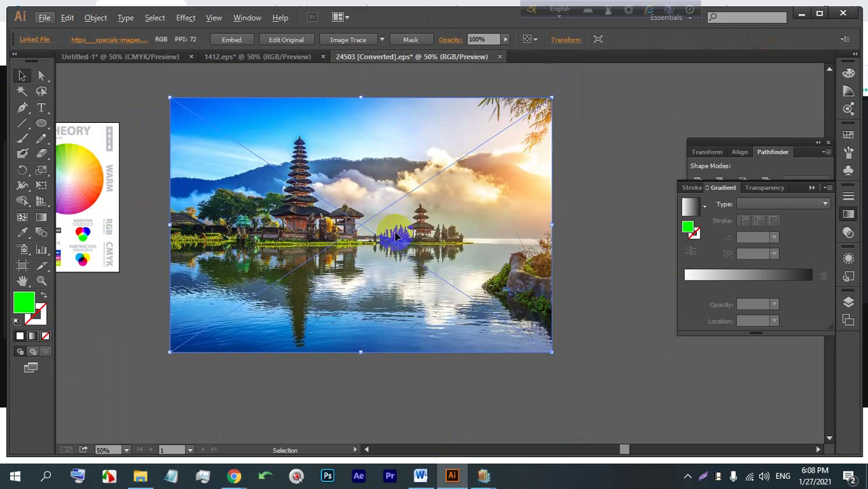
{"action": "scroll", "coordinate": [438, 193], "scroll_direction": "up", "scroll_amount": 1}
{"action": "scroll", "coordinate": [414, 176], "scroll_direction": "down", "scroll_amount": 1}
{"action": "scroll", "coordinate": [390, 162], "scroll_direction": "down", "scroll_amount": 1}
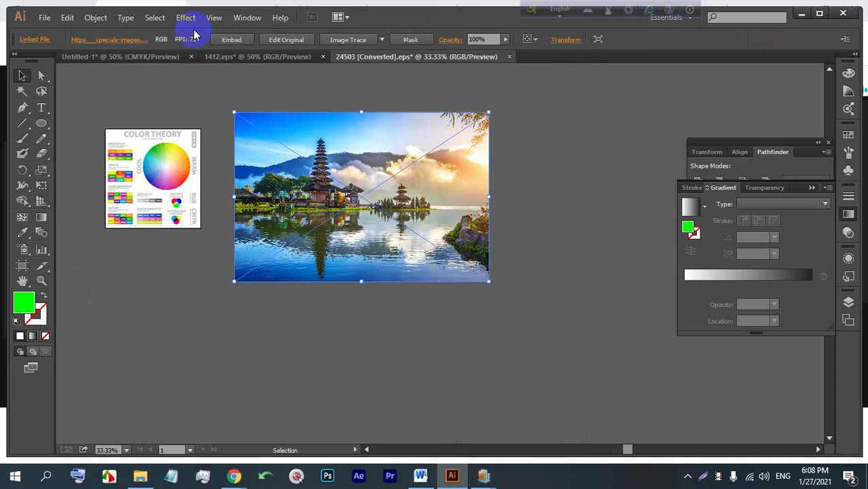
{"action": "left_click", "coordinate": [231, 38]}
{"action": "scroll", "coordinate": [412, 116], "scroll_direction": "up", "scroll_amount": 1}
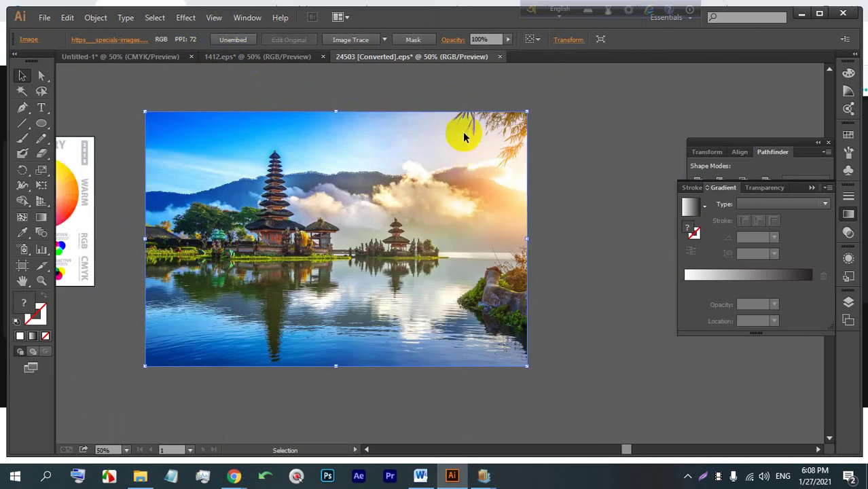
Image-trace the embedded temple photo with the High Fidelity Photo preset, then deselect it.
{"action": "left_click", "coordinate": [384, 40]}
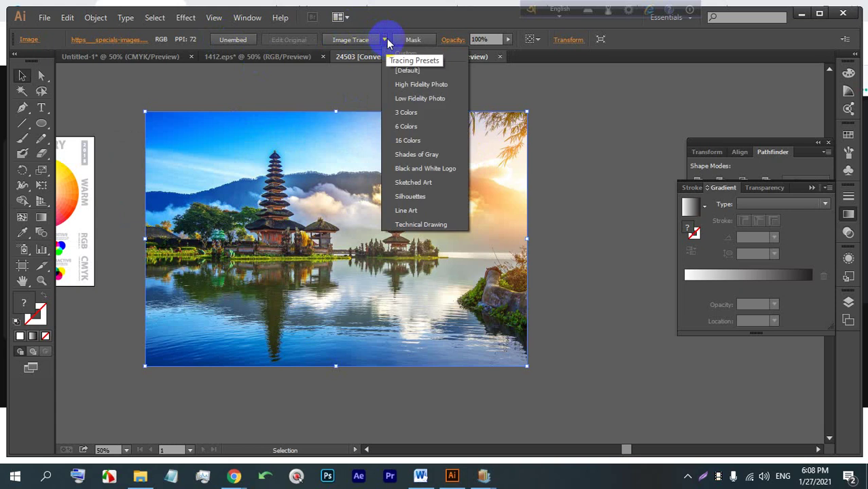
{"action": "left_click", "coordinate": [441, 86]}
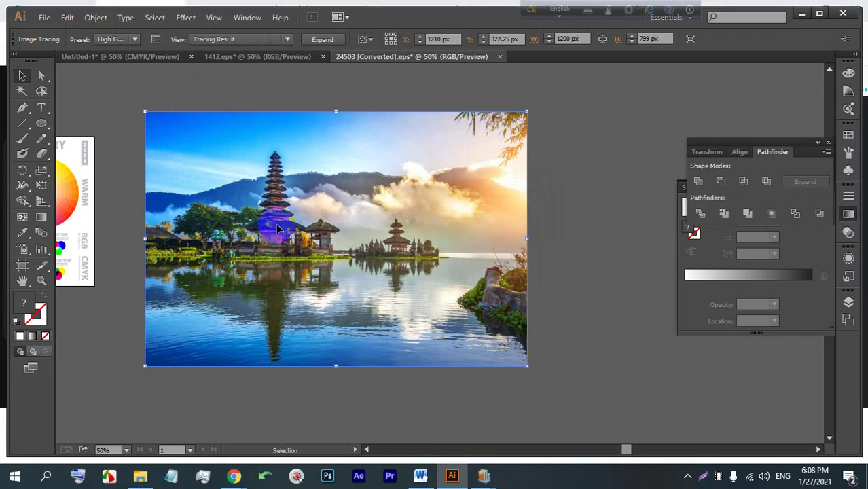
{"action": "left_click", "coordinate": [555, 148]}
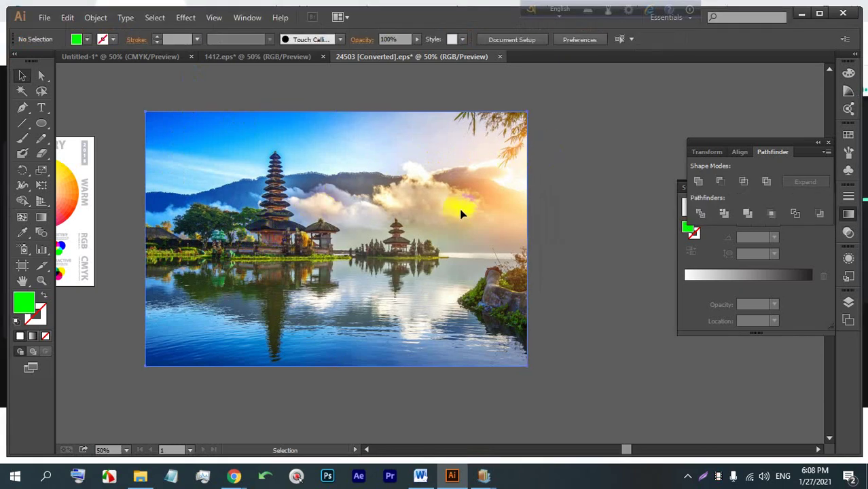
{"action": "left_click", "coordinate": [461, 214]}
{"action": "left_click", "coordinate": [563, 181]}
{"action": "left_click", "coordinate": [499, 207]}
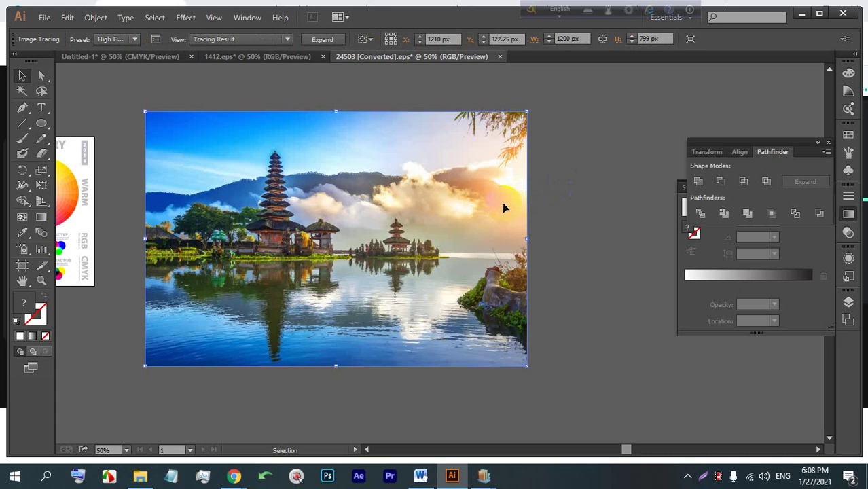
{"action": "left_click", "coordinate": [538, 181]}
Check the participants in the Google Meet call and return to Illustrator.
{"action": "left_click", "coordinate": [224, 472]}
{"action": "left_click", "coordinate": [198, 425]}
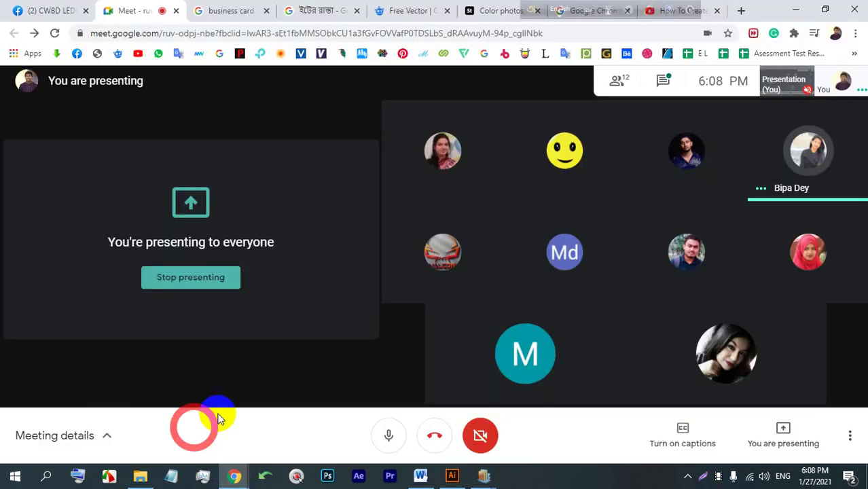
{"action": "mouse_move", "coordinate": [666, 163]}
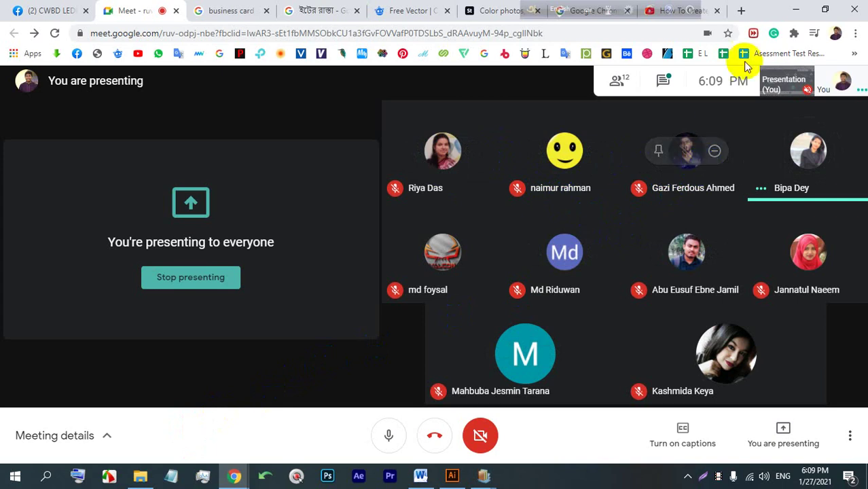
{"action": "left_click", "coordinate": [796, 8]}
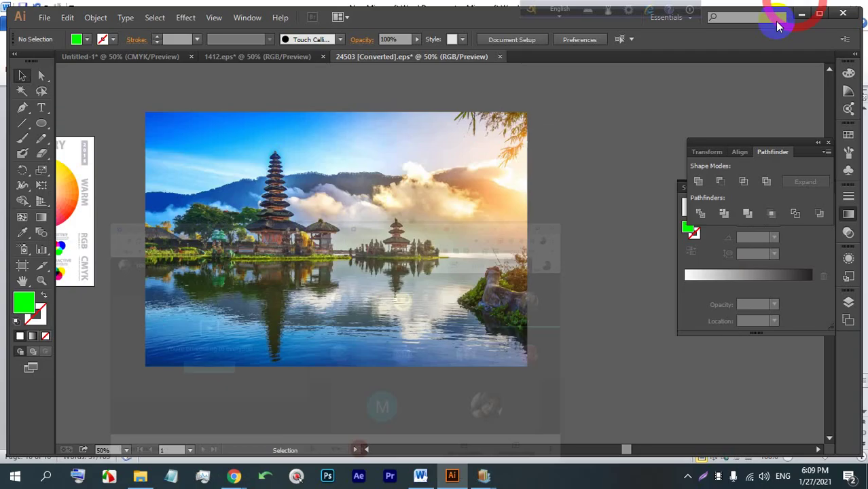
Expand the traced temple photo into vector paths, ungroup them and clear the selection.
{"action": "left_click", "coordinate": [492, 244]}
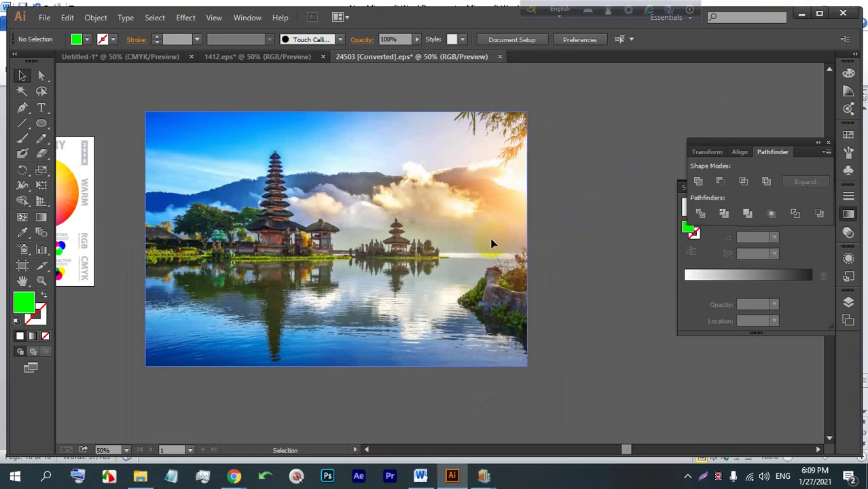
{"action": "left_click", "coordinate": [538, 215]}
{"action": "left_click", "coordinate": [471, 221]}
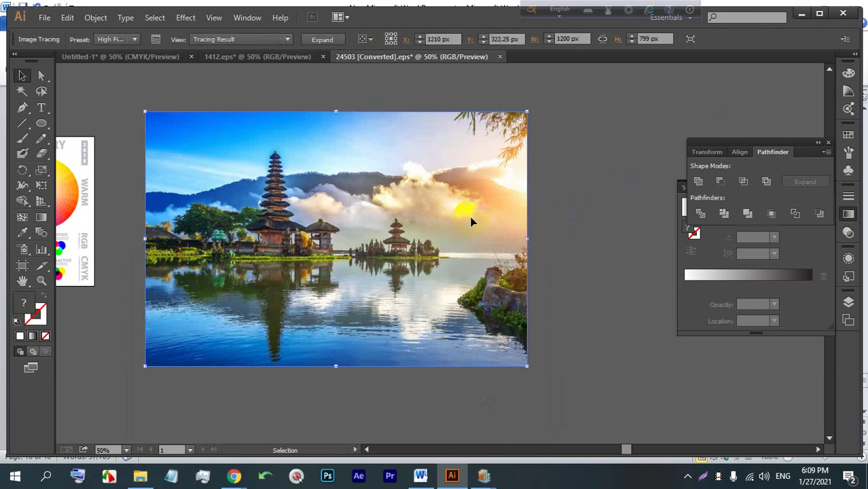
{"action": "left_click", "coordinate": [332, 40]}
{"action": "left_click", "coordinate": [543, 263]}
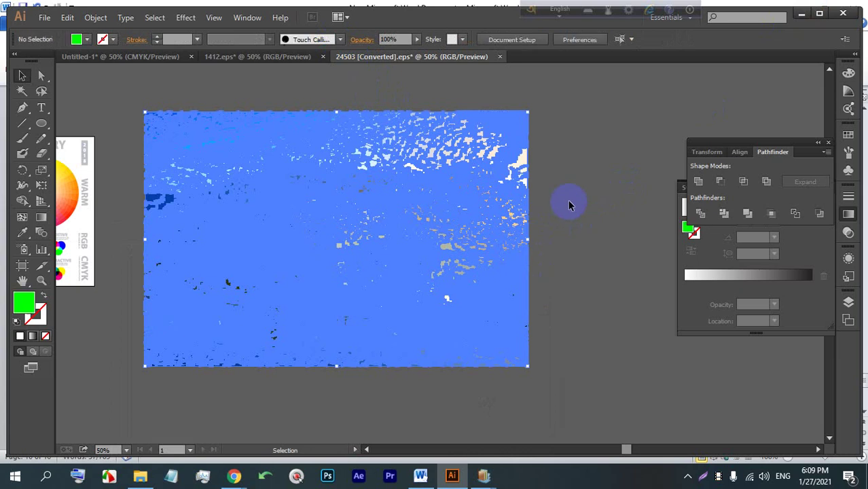
{"action": "right_click", "coordinate": [432, 224]}
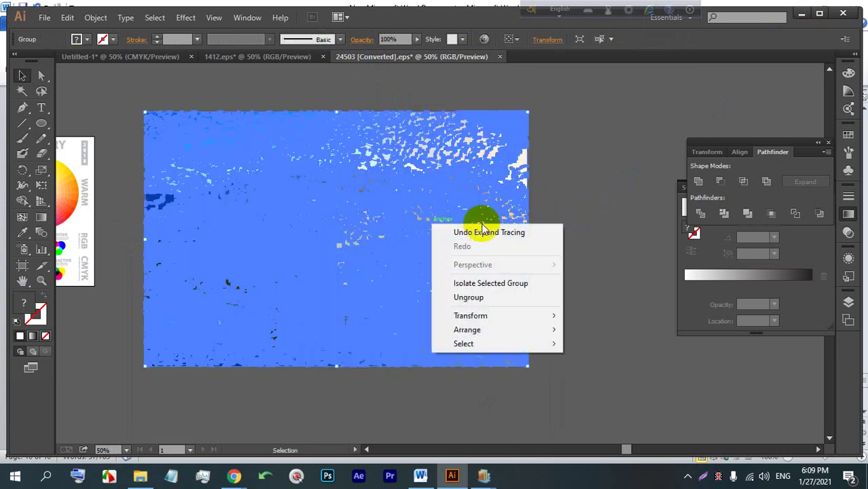
{"action": "left_click", "coordinate": [475, 297]}
{"action": "left_click", "coordinate": [529, 229]}
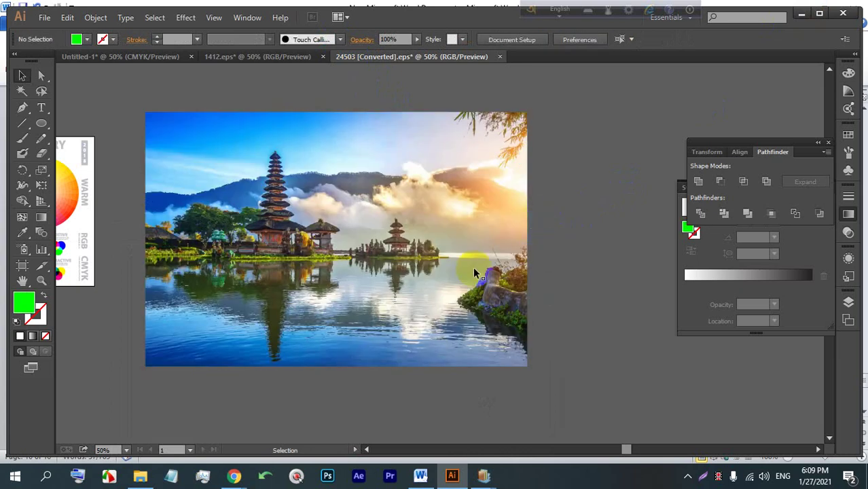
Inspect the individual vector pieces of the pagoda roofs, mountain and clouds in the expanded tracing.
{"action": "left_click", "coordinate": [321, 306]}
{"action": "scroll", "coordinate": [271, 231], "scroll_direction": "up", "scroll_amount": 7}
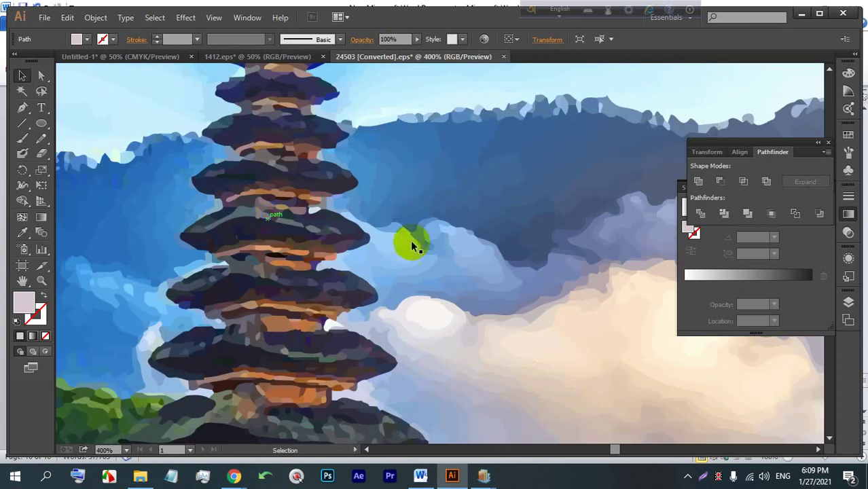
{"action": "left_click", "coordinate": [411, 245]}
{"action": "left_click", "coordinate": [433, 203]}
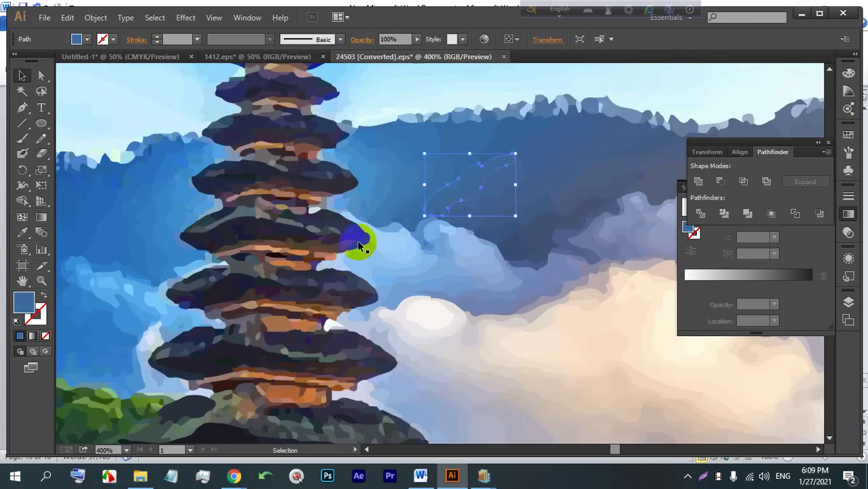
{"action": "left_click", "coordinate": [360, 242]}
{"action": "left_click", "coordinate": [307, 279]}
{"action": "scroll", "coordinate": [296, 235], "scroll_direction": "down", "scroll_amount": 4}
{"action": "scroll", "coordinate": [297, 235], "scroll_direction": "down", "scroll_amount": 2}
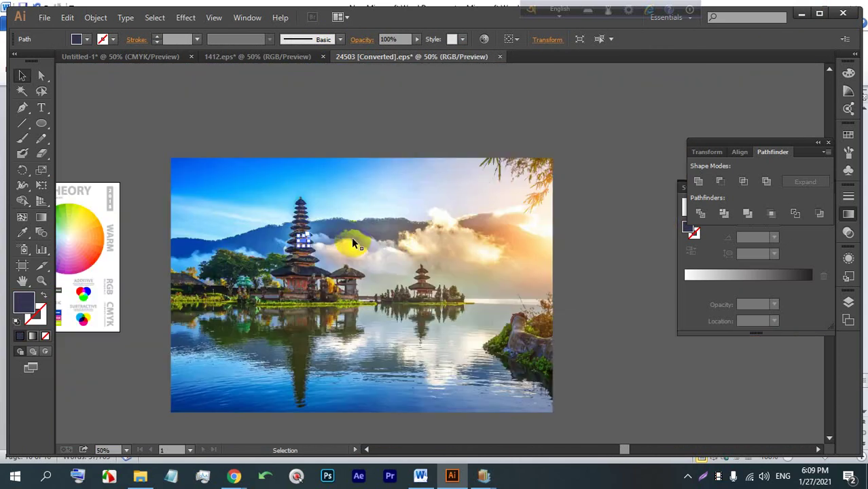
Select all the vector pieces of the traced photo and try to open Recolor Artwork for them.
{"action": "left_click", "coordinate": [547, 258]}
{"action": "left_click", "coordinate": [589, 394]}
{"action": "left_click_drag", "start_coordinate": [574, 432], "coordinate": [163, 131]}
{"action": "left_click_drag", "start_coordinate": [212, 165], "coordinate": [214, 166]}
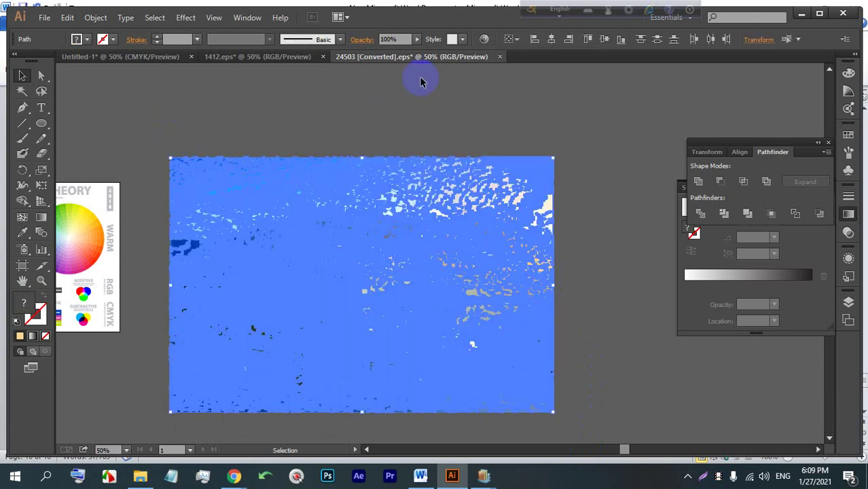
{"action": "left_click", "coordinate": [484, 41]}
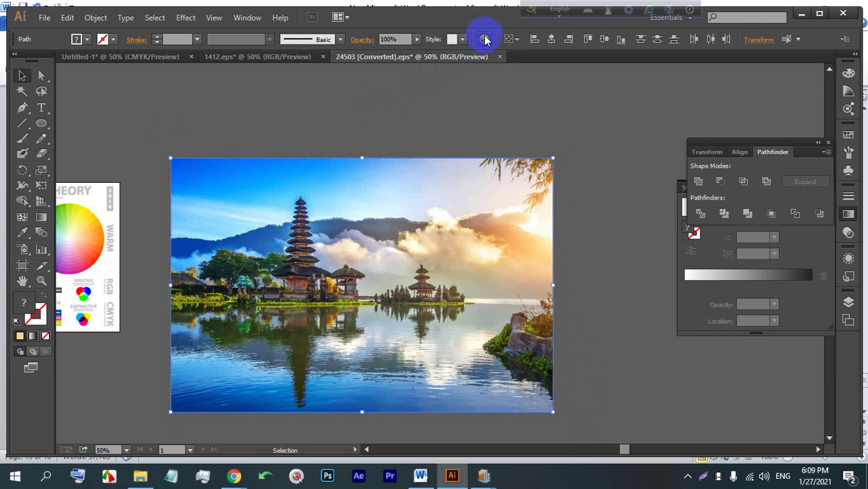
{"action": "left_click", "coordinate": [484, 39]}
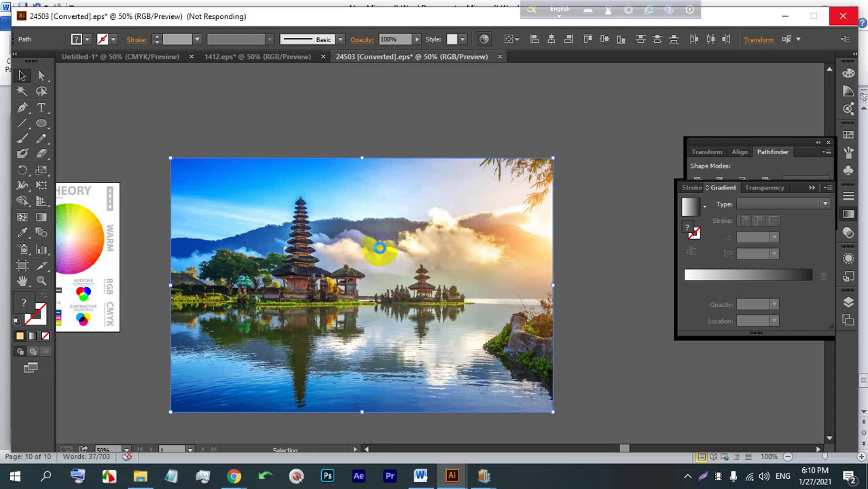
Force the unresponsive Illustrator to close and cancel the problem report to Microsoft.
{"action": "right_click", "coordinate": [450, 468]}
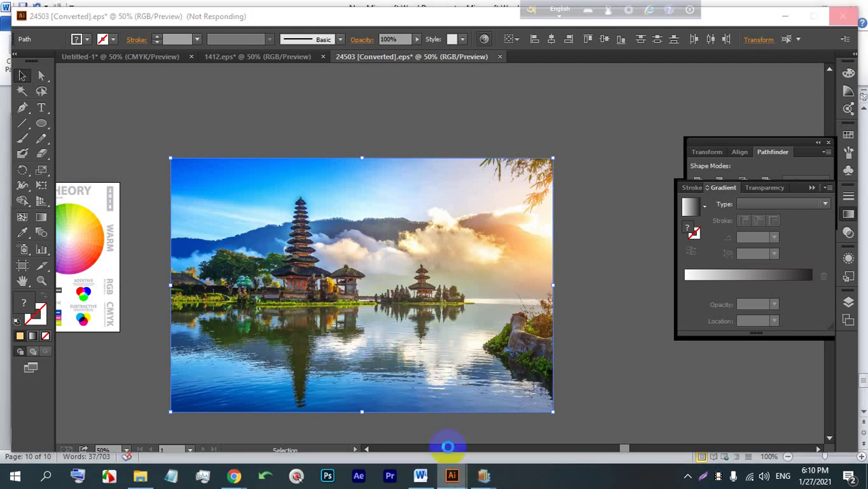
{"action": "left_click", "coordinate": [448, 451]}
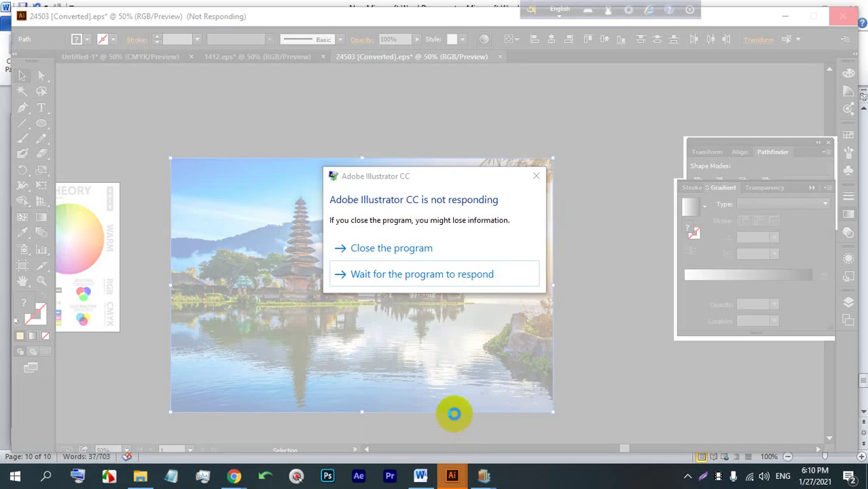
{"action": "left_click", "coordinate": [429, 251]}
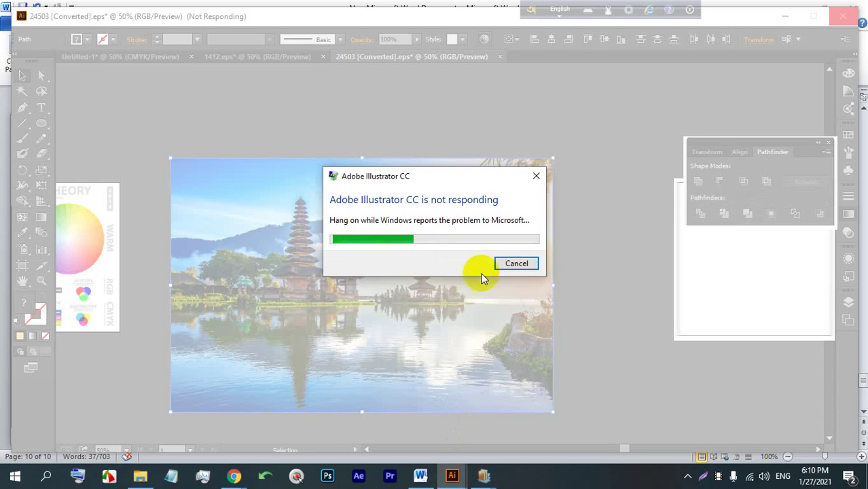
{"action": "left_click", "coordinate": [536, 179]}
{"action": "left_click", "coordinate": [517, 264]}
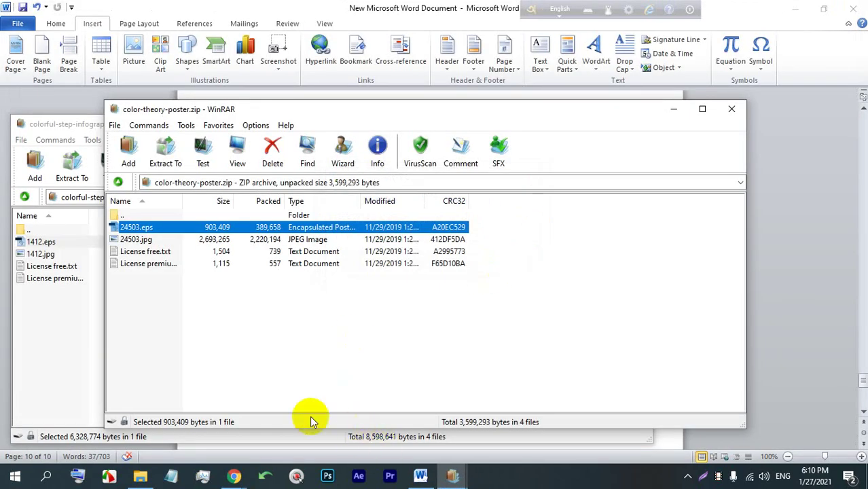
Clear the Word document and both WinRAR archive windows off the desktop.
{"action": "left_click", "coordinate": [791, 8]}
{"action": "left_click", "coordinate": [789, 9]}
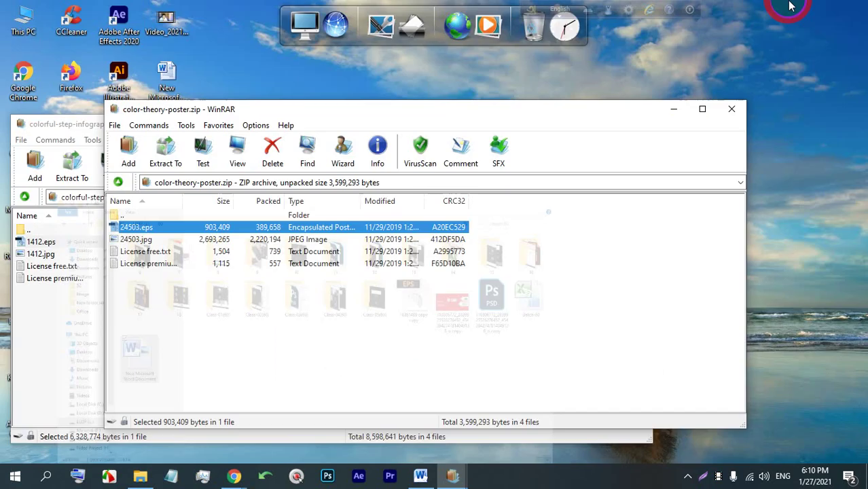
{"action": "left_click", "coordinate": [673, 109]}
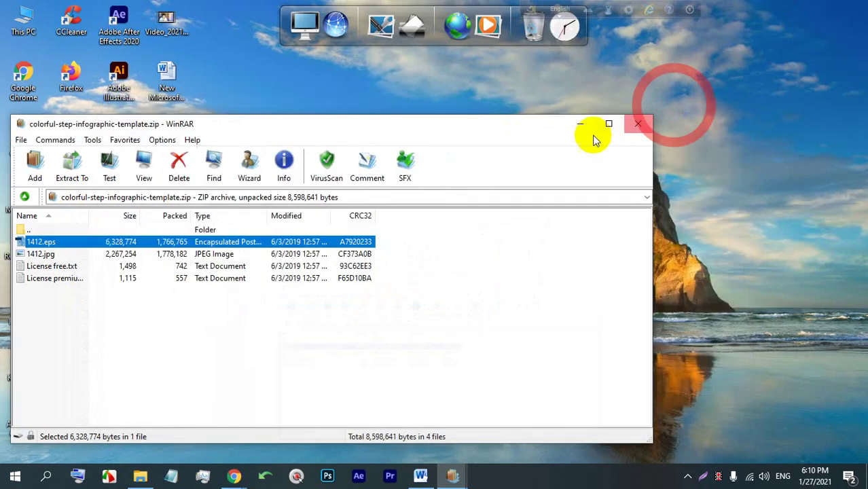
{"action": "left_click", "coordinate": [637, 124]}
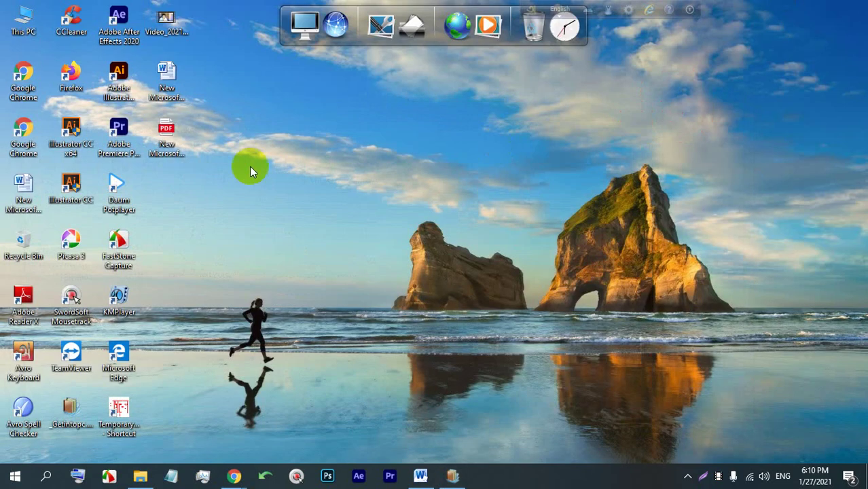
Restart Illustrator and create a new CMYK Letter document in landscape orientation, 792 by 612 pt.
{"action": "double_click", "coordinate": [70, 185]}
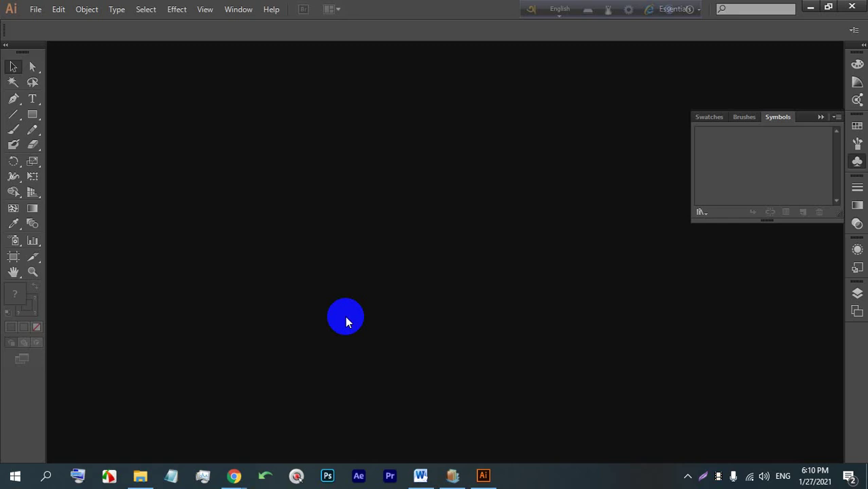
{"action": "left_click", "coordinate": [35, 9]}
{"action": "left_click", "coordinate": [55, 24]}
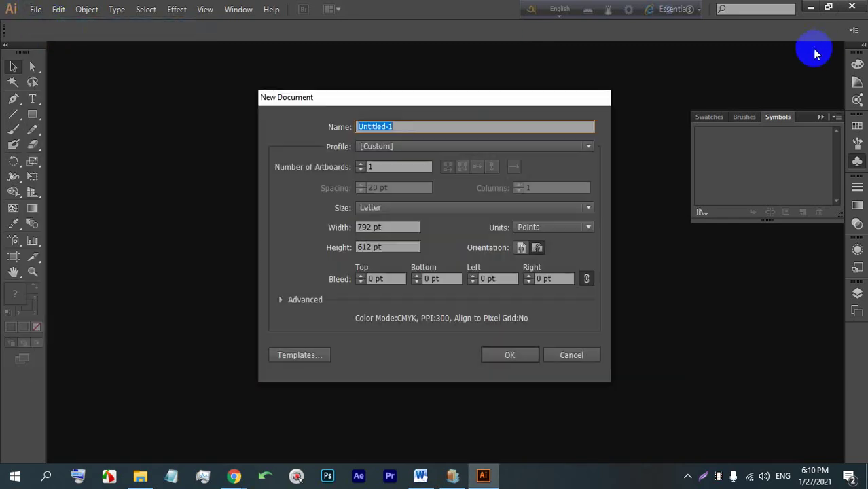
{"action": "left_click", "coordinate": [515, 353]}
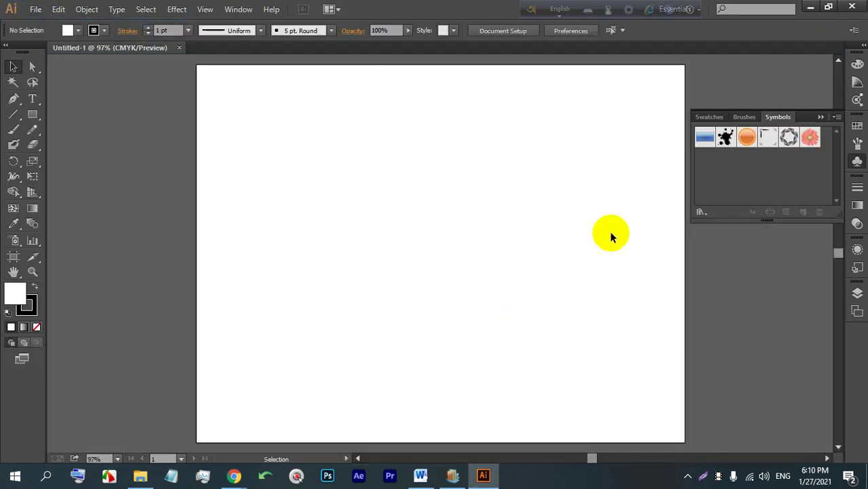
{"action": "key", "text": "ctrl+1"}
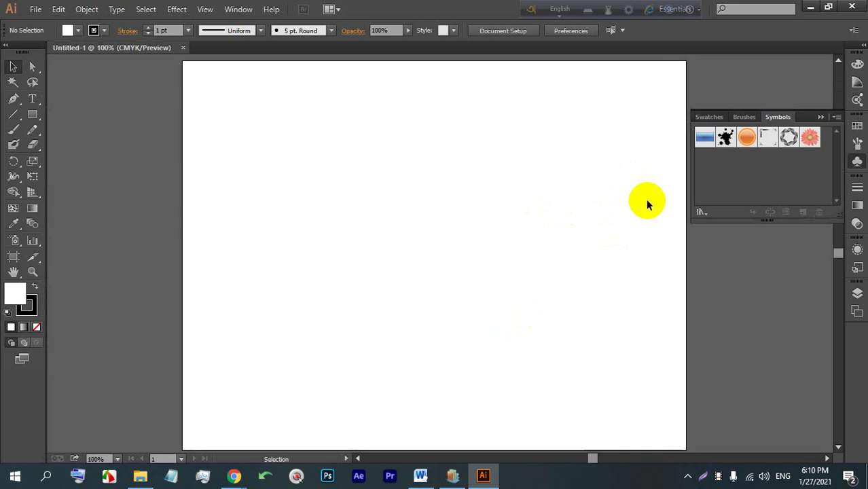
{"action": "scroll", "coordinate": [486, 177], "scroll_direction": "right", "scroll_amount": 3}
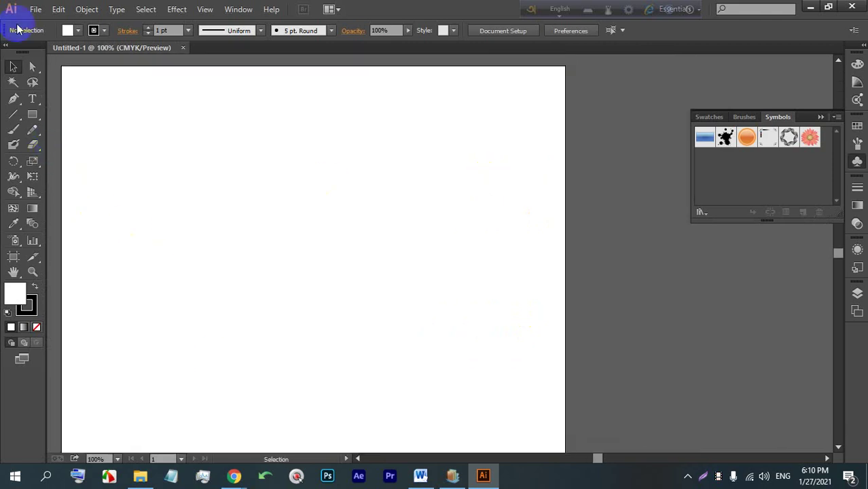
Place the lake temple photo from the LEDP Image folder onto the artboard at its original size.
{"action": "left_click", "coordinate": [35, 9]}
{"action": "left_click", "coordinate": [83, 213]}
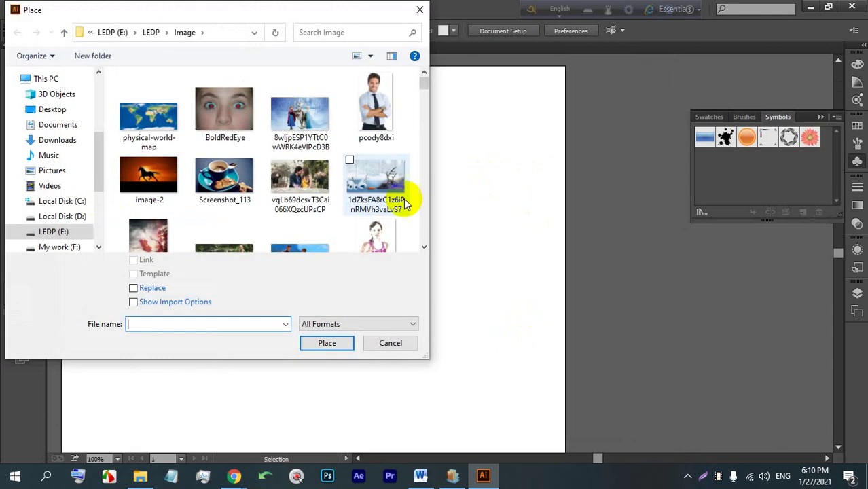
{"action": "scroll", "coordinate": [300, 217], "scroll_direction": "down", "scroll_amount": 6}
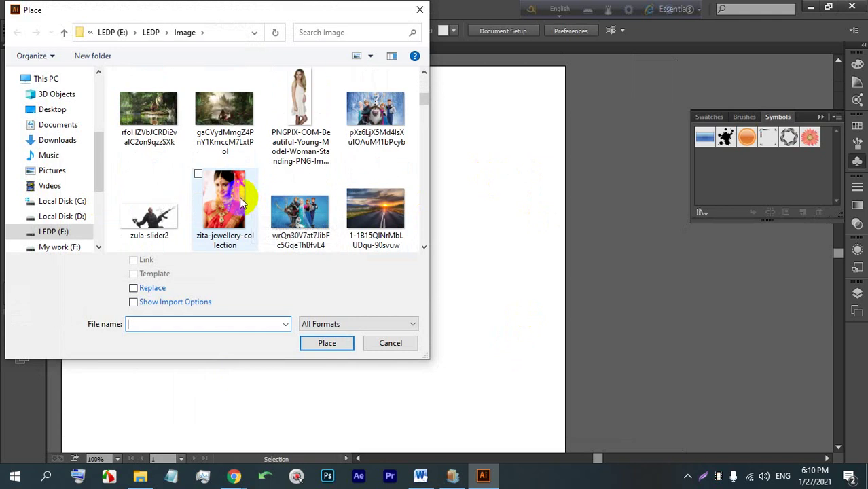
{"action": "scroll", "coordinate": [235, 197], "scroll_direction": "down", "scroll_amount": 2}
{"action": "scroll", "coordinate": [224, 198], "scroll_direction": "up", "scroll_amount": 2}
{"action": "scroll", "coordinate": [217, 199], "scroll_direction": "down", "scroll_amount": 2}
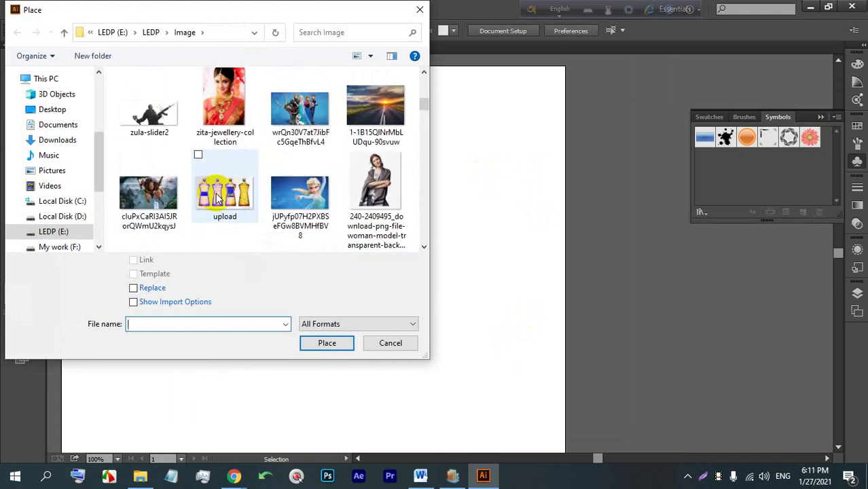
{"action": "scroll", "coordinate": [217, 196], "scroll_direction": "down", "scroll_amount": 10}
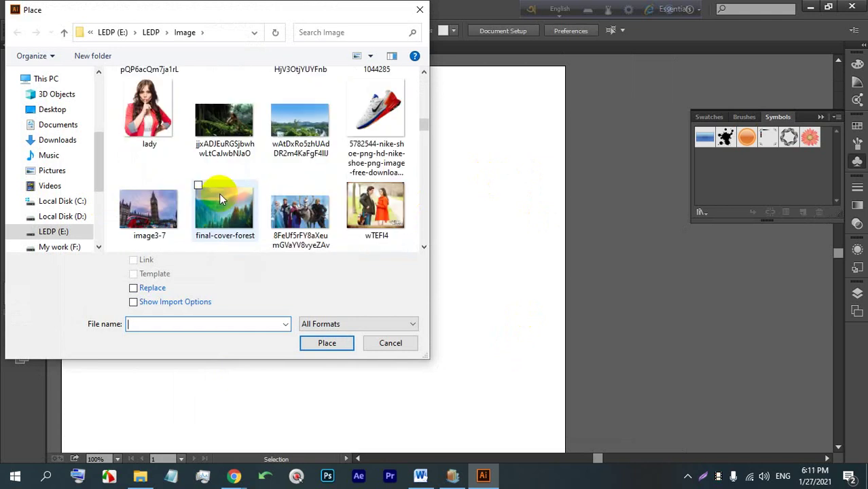
{"action": "scroll", "coordinate": [219, 193], "scroll_direction": "down", "scroll_amount": 2}
{"action": "scroll", "coordinate": [228, 200], "scroll_direction": "down", "scroll_amount": 4}
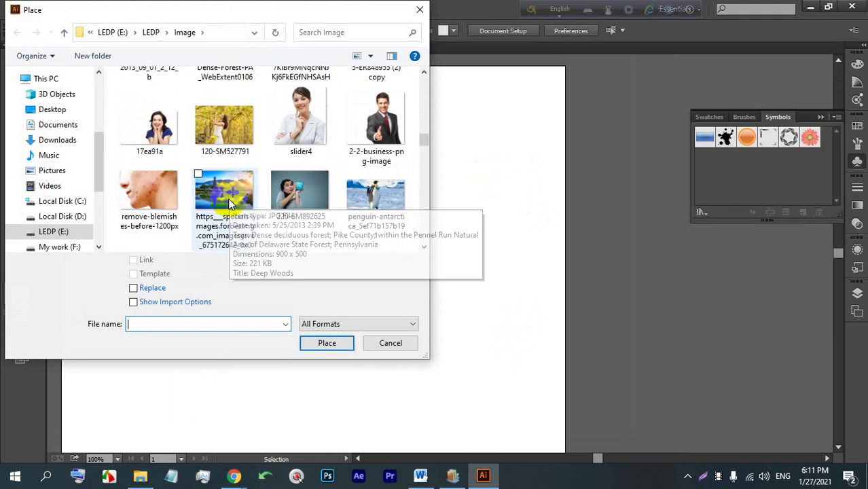
{"action": "double_click", "coordinate": [228, 197]}
{"action": "left_click", "coordinate": [182, 137]}
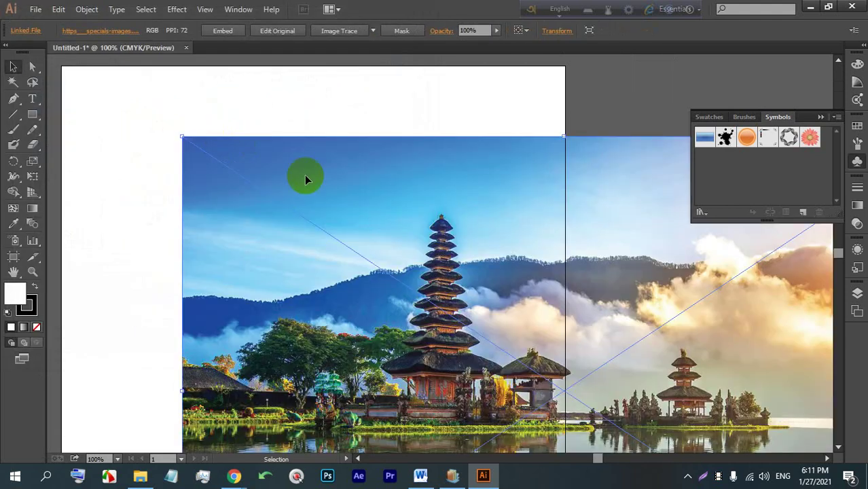
Move the placed temple photo against the artboard's left edge and embed it in the document.
{"action": "left_click_drag", "start_coordinate": [304, 178], "coordinate": [284, 130]}
{"action": "key", "text": "ctrl+minus"}
{"action": "left_click", "coordinate": [227, 32]}
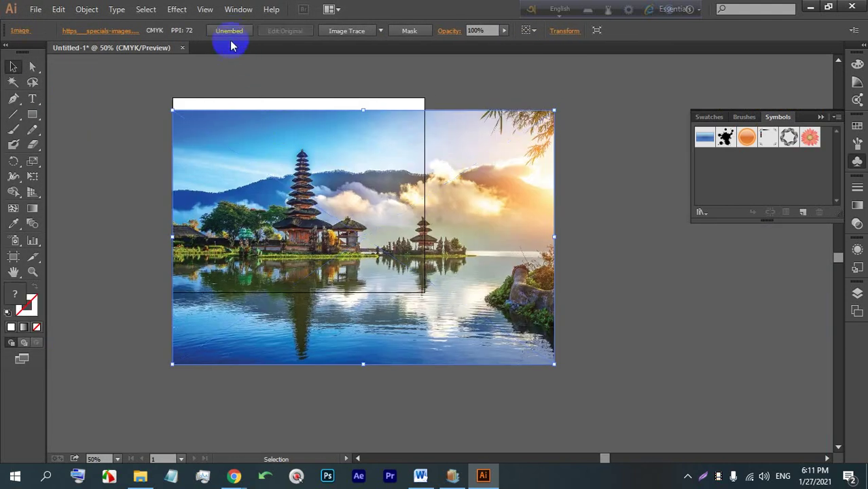
Trace the embedded temple photo with the High Fidelity Photo preset and expand the result into vector paths.
{"action": "left_click", "coordinate": [381, 31]}
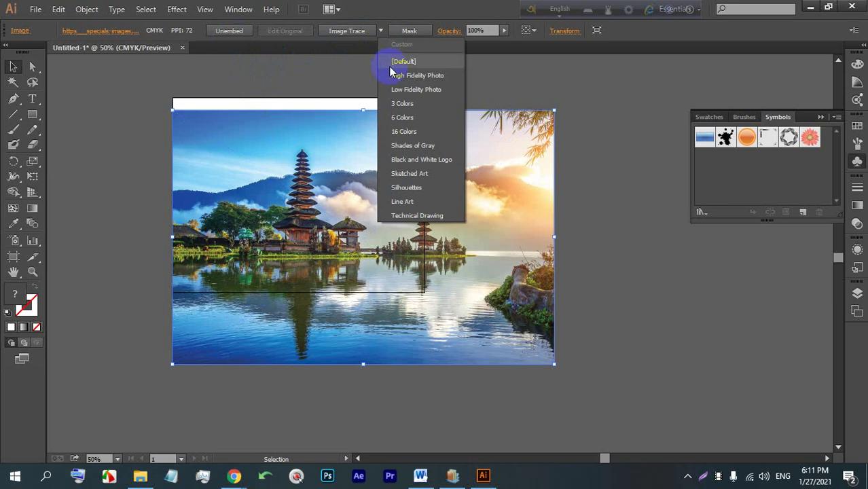
{"action": "left_click", "coordinate": [403, 74]}
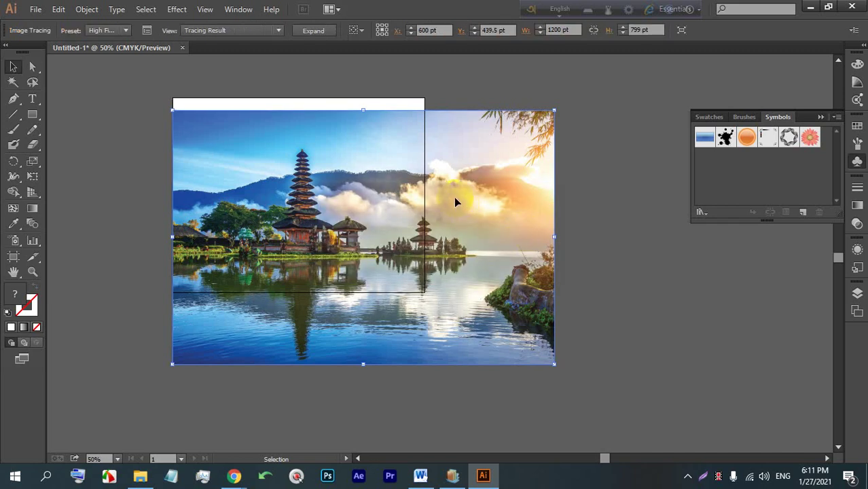
{"action": "left_click", "coordinate": [329, 31]}
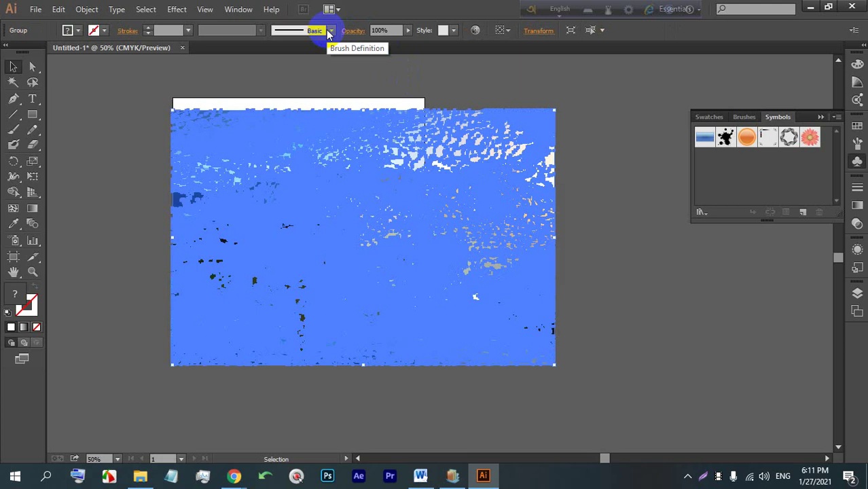
Select all the expanded vector pieces and try to open Recolor Artwork for them.
{"action": "left_click", "coordinate": [639, 197]}
{"action": "mouse_move", "coordinate": [624, 363]}
{"action": "left_mouse_down"}
{"action": "mouse_move", "coordinate": [382, 229]}
{"action": "mouse_move", "coordinate": [418, 73]}
{"action": "left_mouse_up"}
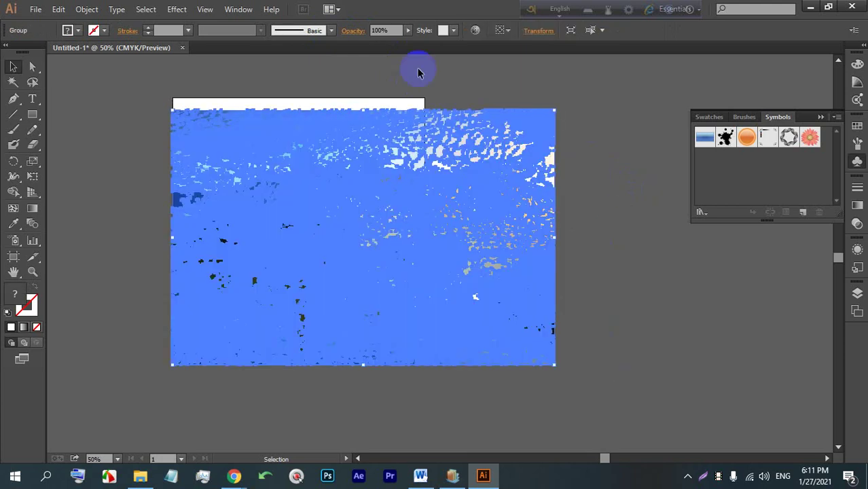
{"action": "left_click", "coordinate": [475, 30]}
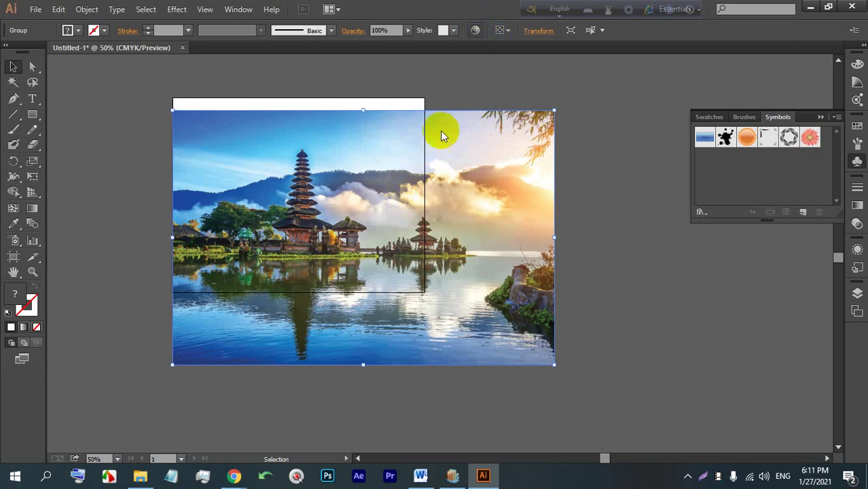
{"action": "left_click", "coordinate": [485, 38]}
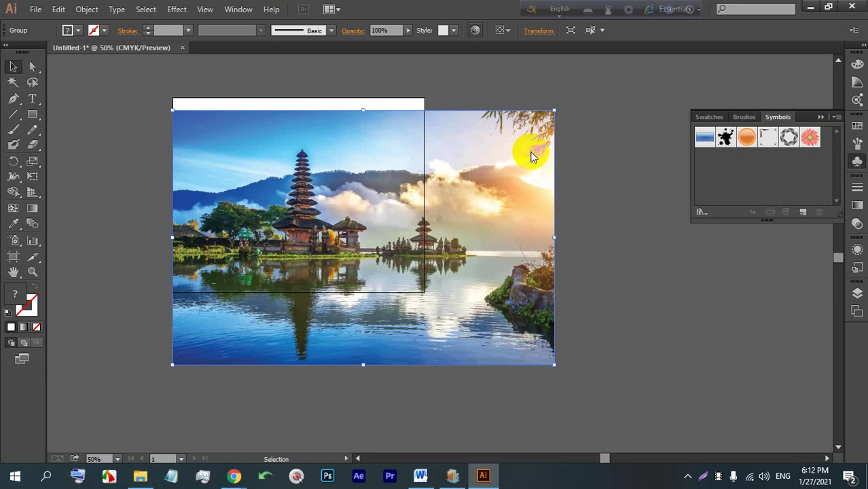
{"action": "left_click", "coordinate": [474, 31]}
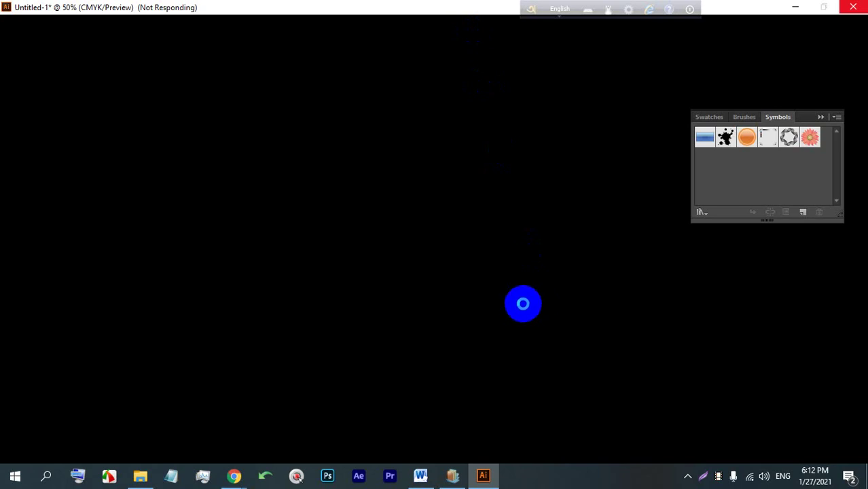
Start Adobe Illustrator 2021 and end the unresponsive Adobe Illustrator CC (32 bit) task in Task Manager.
{"action": "left_click", "coordinate": [197, 478]}
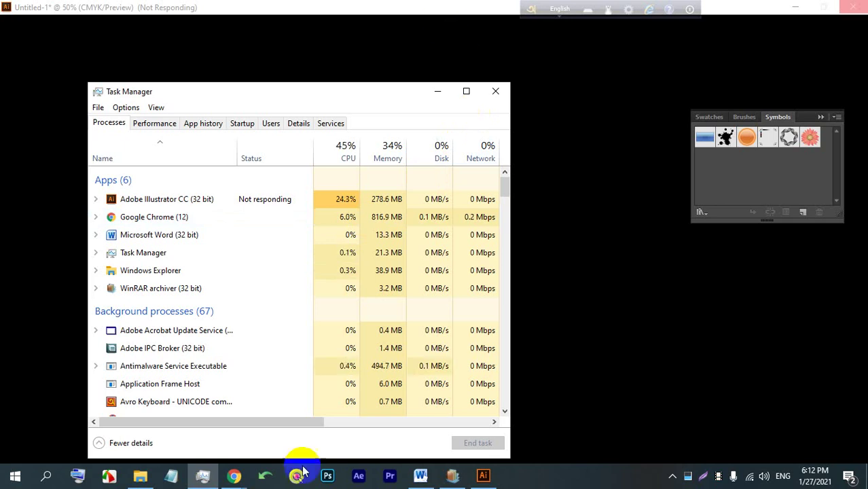
{"action": "left_click", "coordinate": [15, 475]}
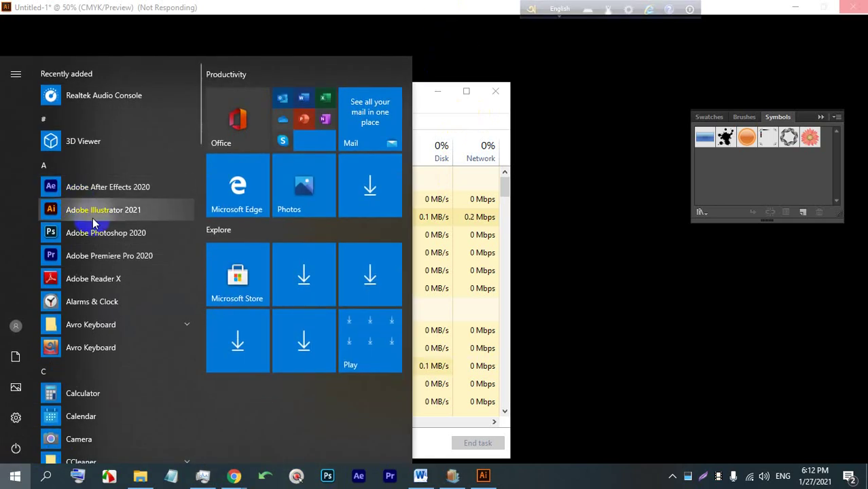
{"action": "left_click", "coordinate": [100, 217]}
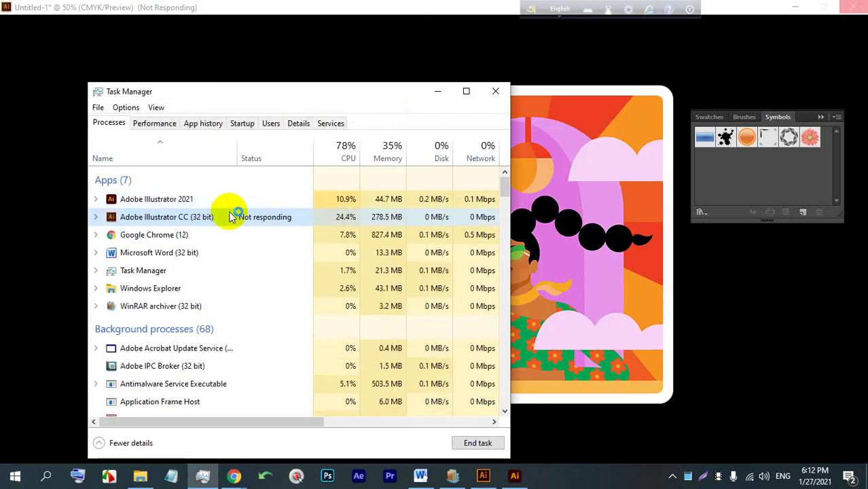
{"action": "left_click", "coordinate": [156, 217]}
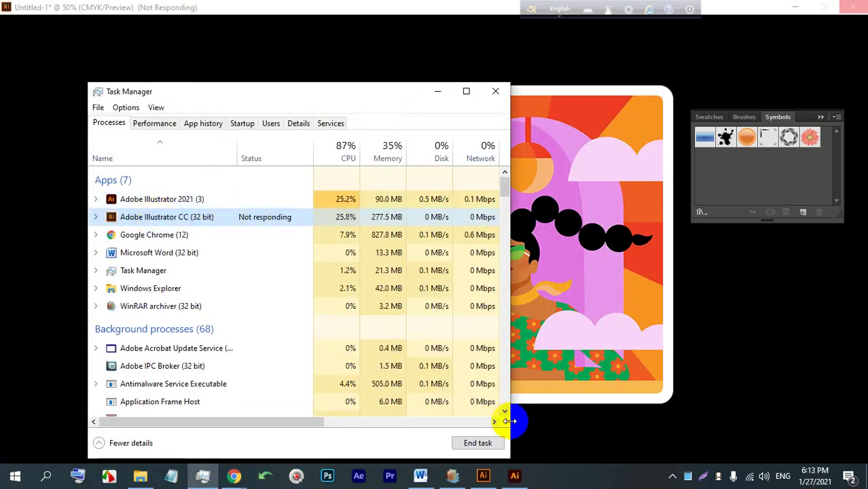
{"action": "left_click", "coordinate": [479, 443]}
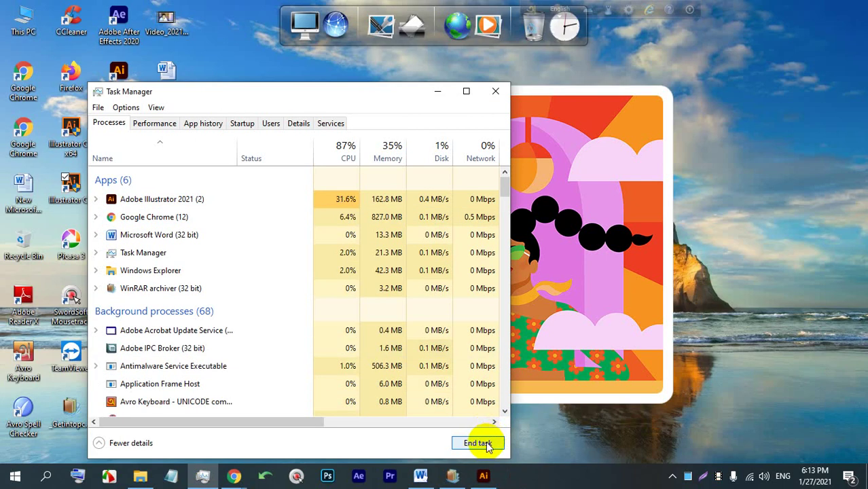
{"action": "left_click", "coordinate": [496, 91]}
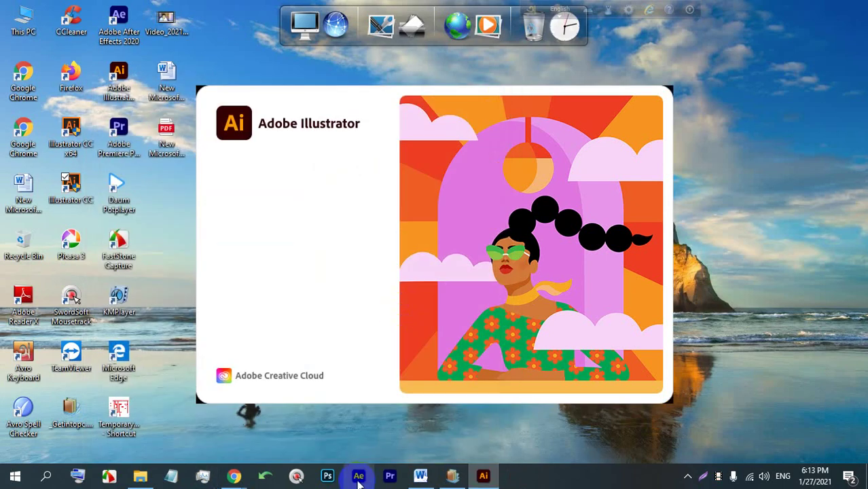
Look in on the Google Meet class, return to Illustrator 2021, open the recovered document and delete its pink square.
{"action": "left_click", "coordinate": [233, 475]}
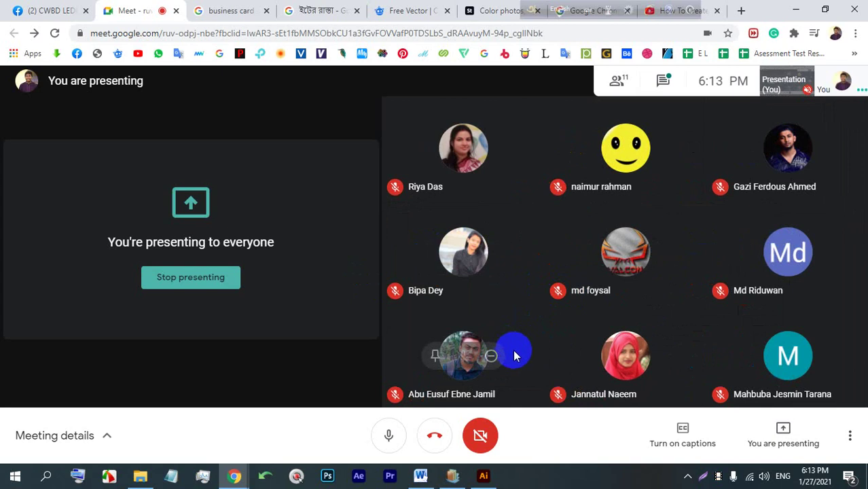
{"action": "mouse_move", "coordinate": [491, 481]}
{"action": "left_click", "coordinate": [477, 417]}
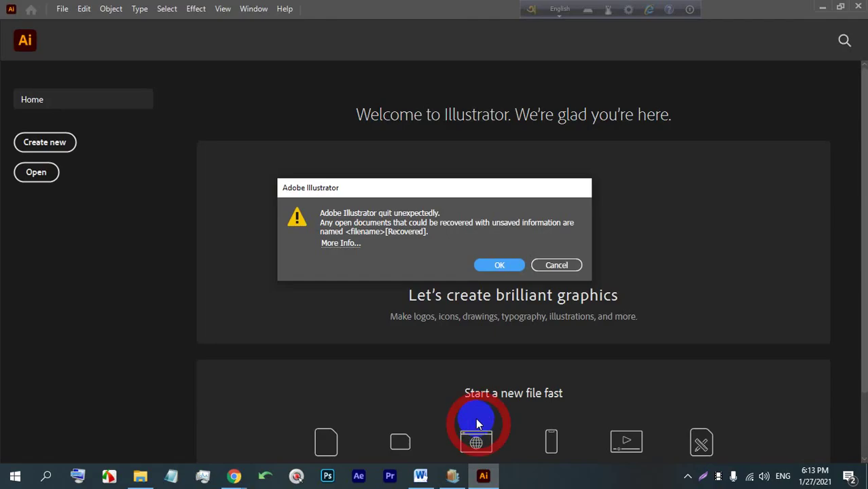
{"action": "left_click", "coordinate": [501, 264]}
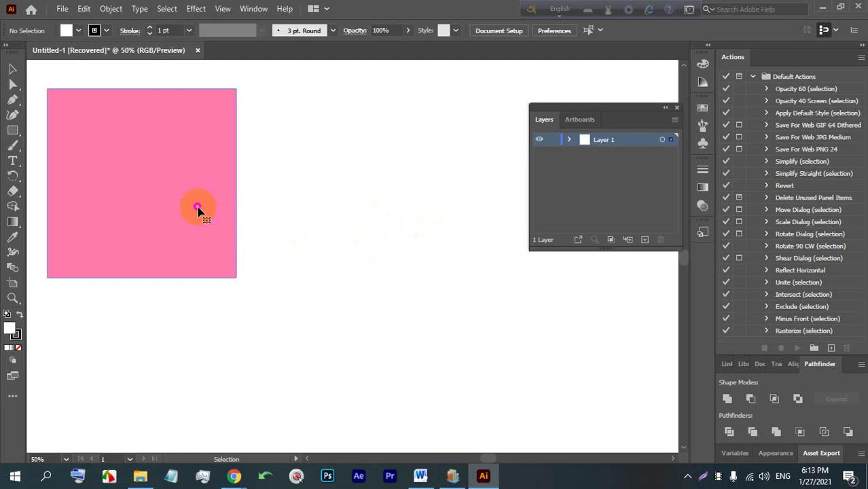
{"action": "left_click", "coordinate": [201, 209]}
{"action": "key", "text": "BackSpace"}
{"action": "left_click", "coordinate": [62, 8]}
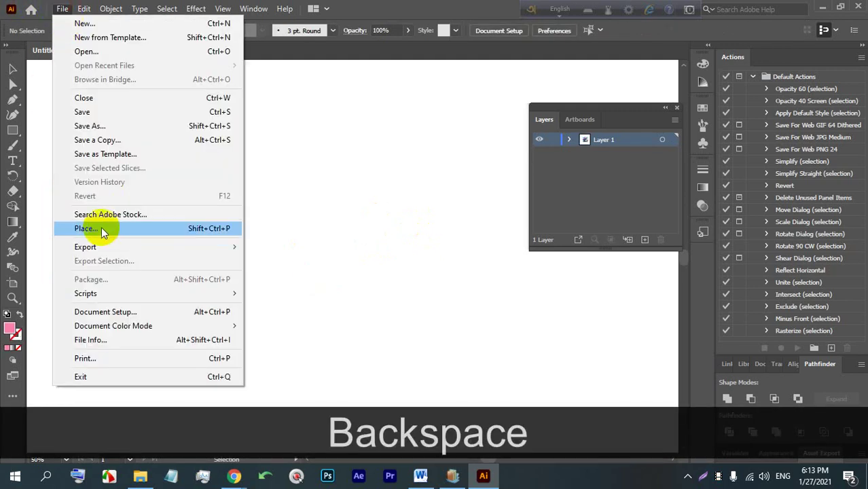
{"action": "left_click", "coordinate": [98, 228]}
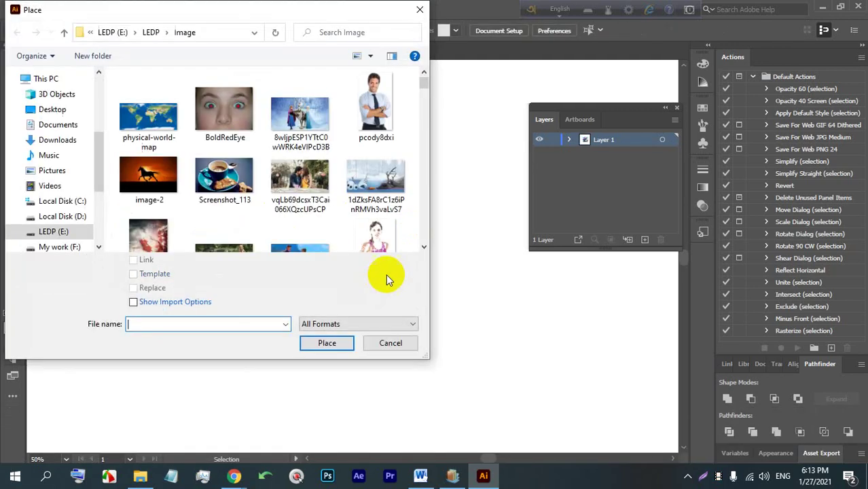
{"action": "left_click", "coordinate": [415, 9]}
Place the lake temple photo from the LEDP Image folder onto the recovered document's artboard at its original size.
{"action": "left_click", "coordinate": [61, 8]}
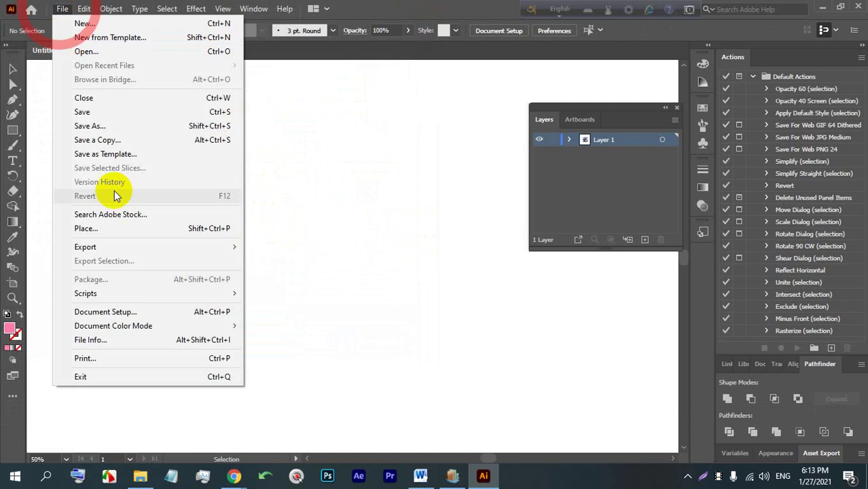
{"action": "left_click", "coordinate": [112, 230]}
{"action": "scroll", "coordinate": [229, 228], "scroll_direction": "down", "scroll_amount": 10}
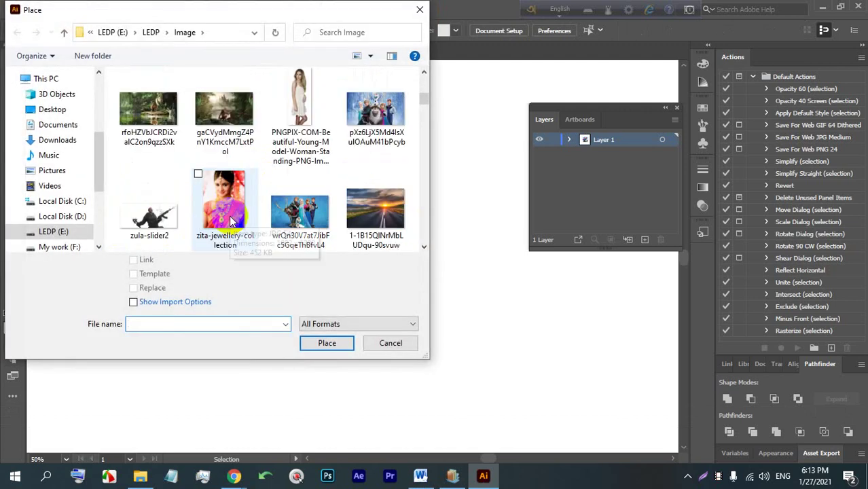
{"action": "scroll", "coordinate": [229, 217], "scroll_direction": "down", "scroll_amount": 5}
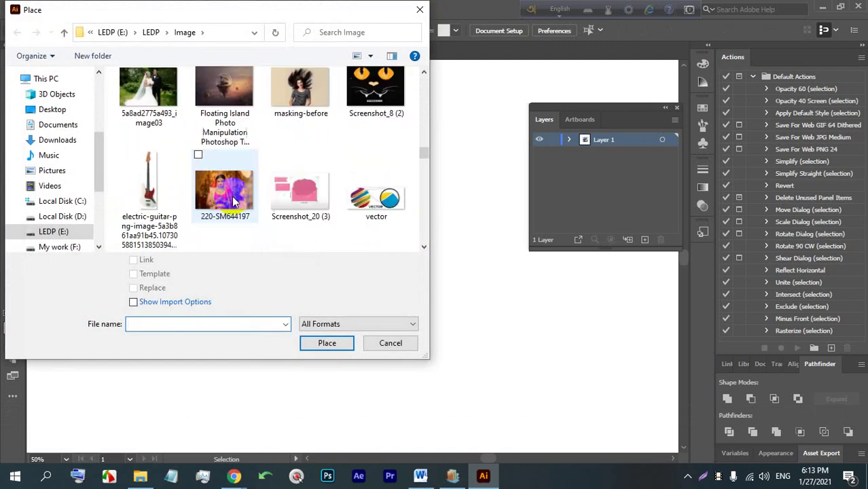
{"action": "scroll", "coordinate": [229, 218], "scroll_direction": "up", "scroll_amount": 2}
{"action": "left_click", "coordinate": [226, 101]}
{"action": "double_click", "coordinate": [226, 100]}
{"action": "left_click", "coordinate": [137, 120]}
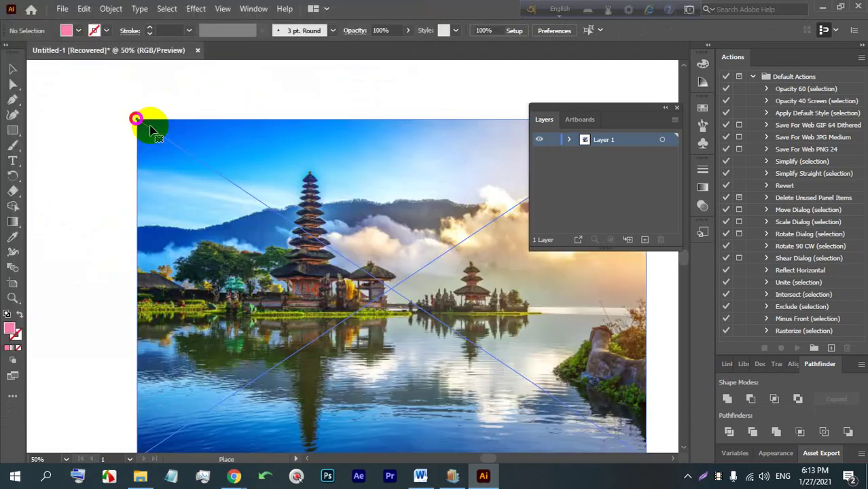
{"action": "scroll", "coordinate": [224, 68], "scroll_direction": "down", "scroll_amount": 1, "text": "alt"}
{"action": "scroll", "coordinate": [224, 73], "scroll_direction": "up", "scroll_amount": 1}
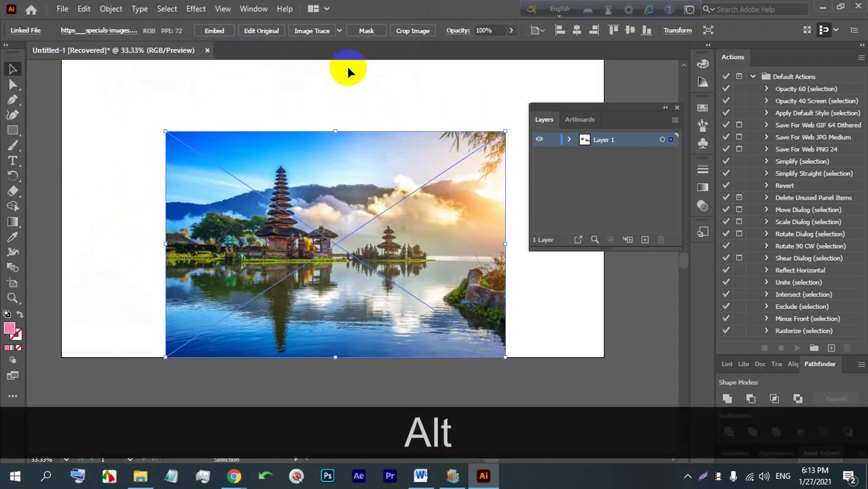
Trace the linked temple photo using the High Fidelity Photo preset, and expand the tracing into editable vector paths.
{"action": "left_click", "coordinate": [339, 30]}
{"action": "left_click", "coordinate": [355, 62]}
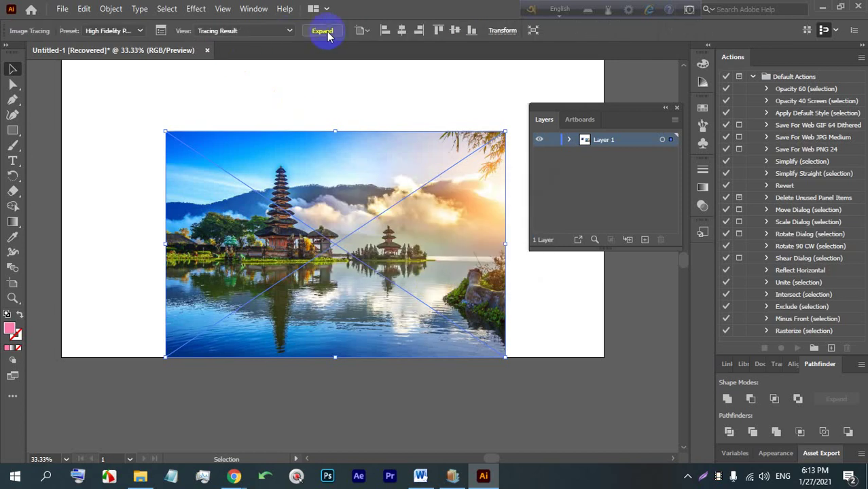
{"action": "left_click", "coordinate": [326, 31]}
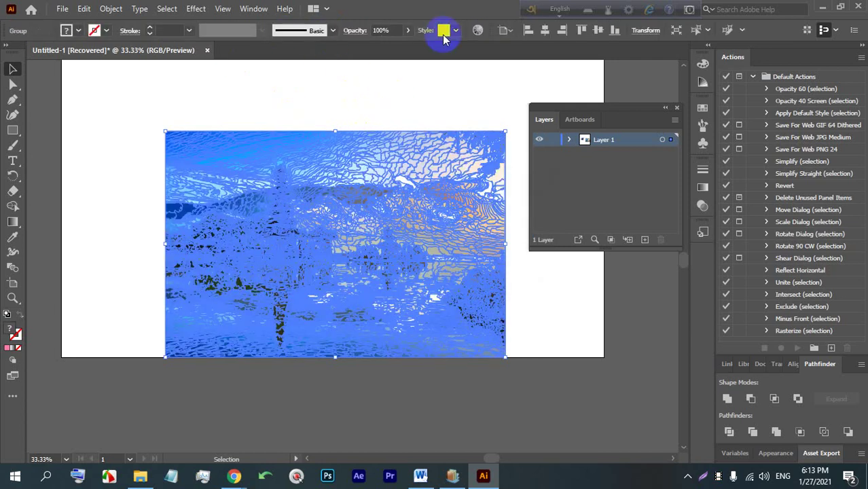
Try to open Recolor Artwork for the expanded temple photo and check Illustrator 2021's process in Task Manager.
{"action": "left_click", "coordinate": [477, 31]}
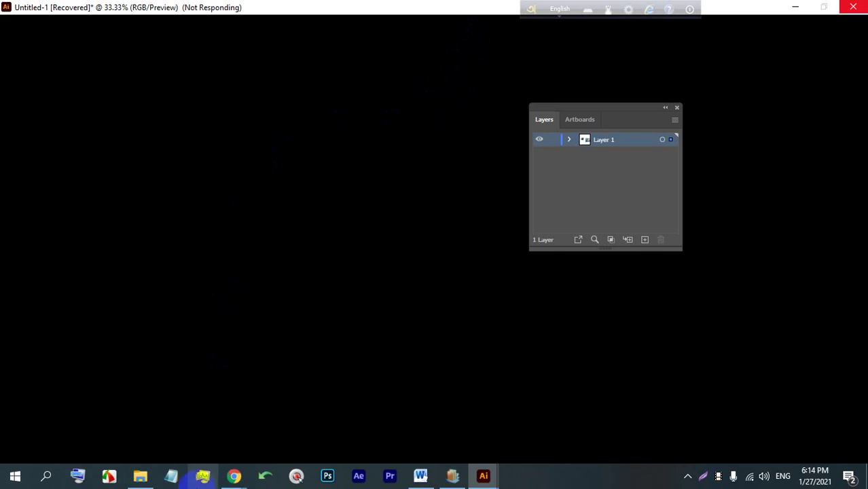
{"action": "left_click", "coordinate": [202, 475]}
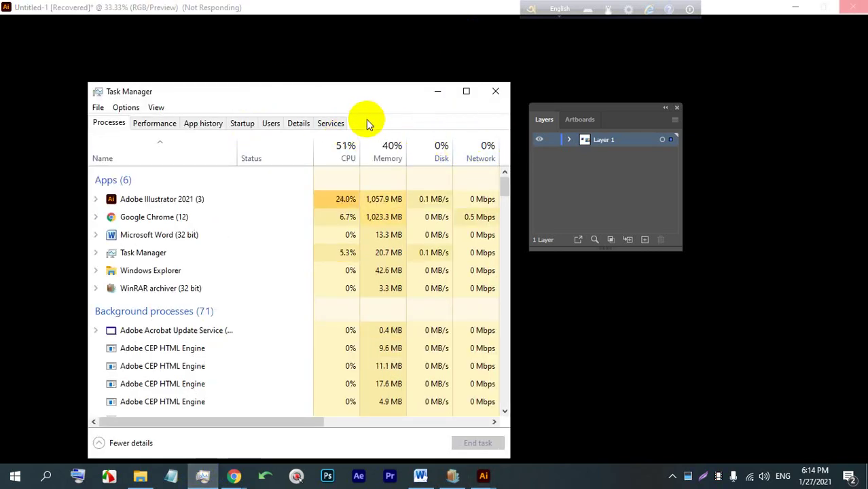
{"action": "left_click", "coordinate": [495, 91]}
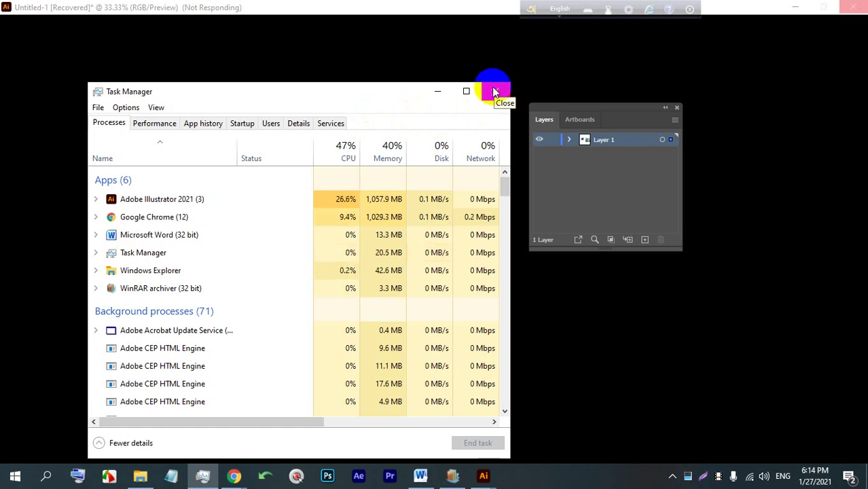
Close Task Manager and bring the recovered document's window in Illustrator 2021 back up to check on it.
{"action": "left_click", "coordinate": [495, 91]}
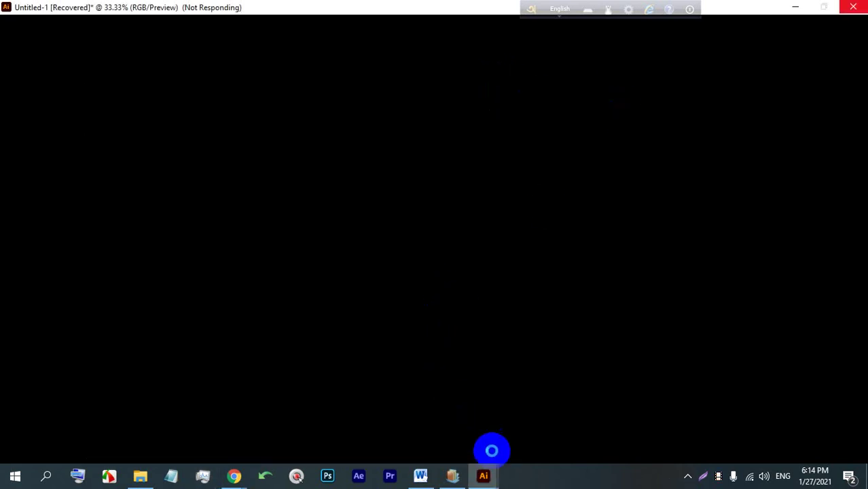
{"action": "mouse_move", "coordinate": [494, 468]}
{"action": "mouse_move", "coordinate": [553, 405]}
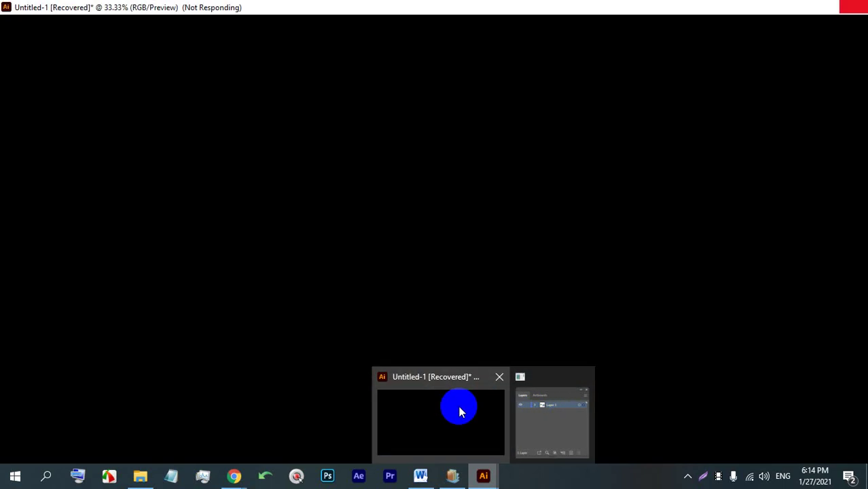
{"action": "left_click", "coordinate": [459, 405]}
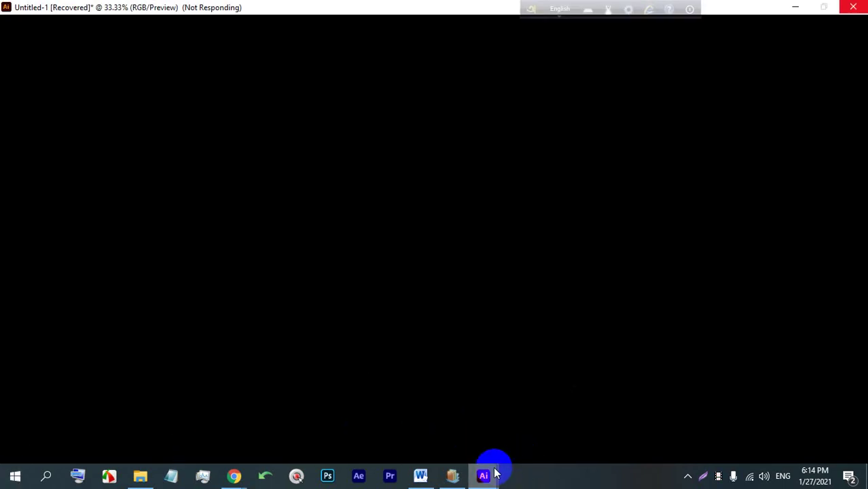
Clear the open windows to reach the desktop, launch Illustrator CC and switch to it.
{"action": "left_click", "coordinate": [15, 476]}
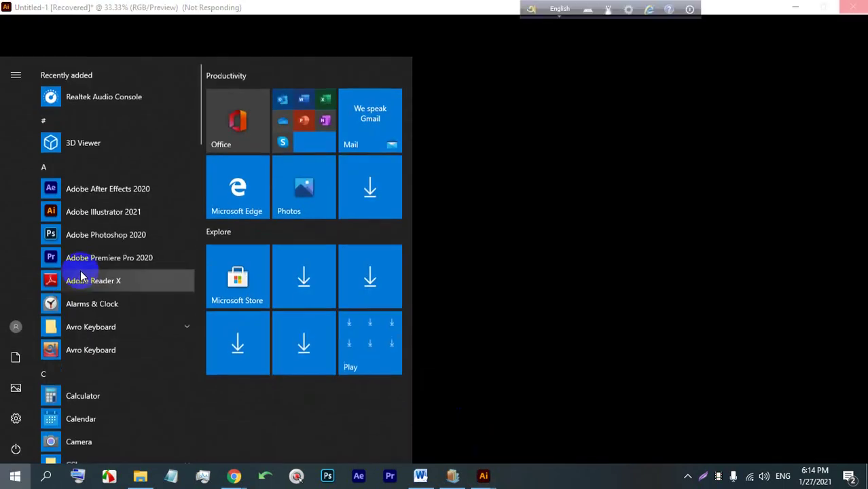
{"action": "scroll", "coordinate": [84, 285], "scroll_direction": "down", "scroll_amount": 4}
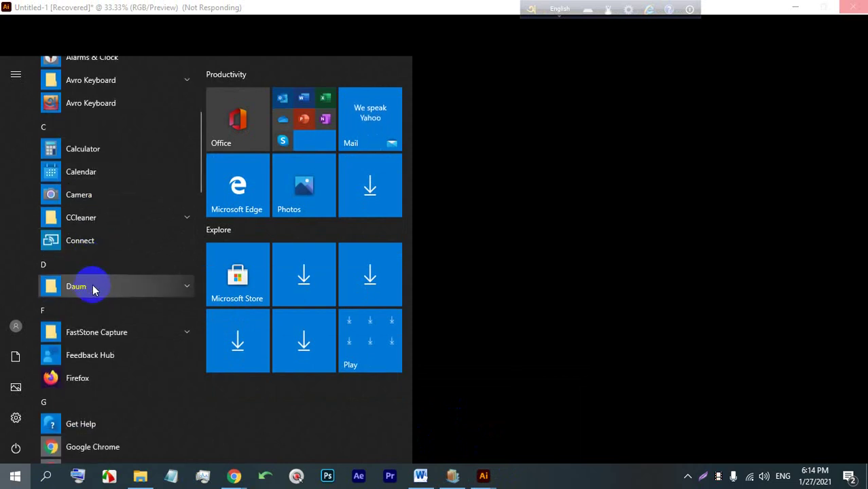
{"action": "left_click", "coordinate": [853, 474]}
{"action": "left_click", "coordinate": [791, 6]}
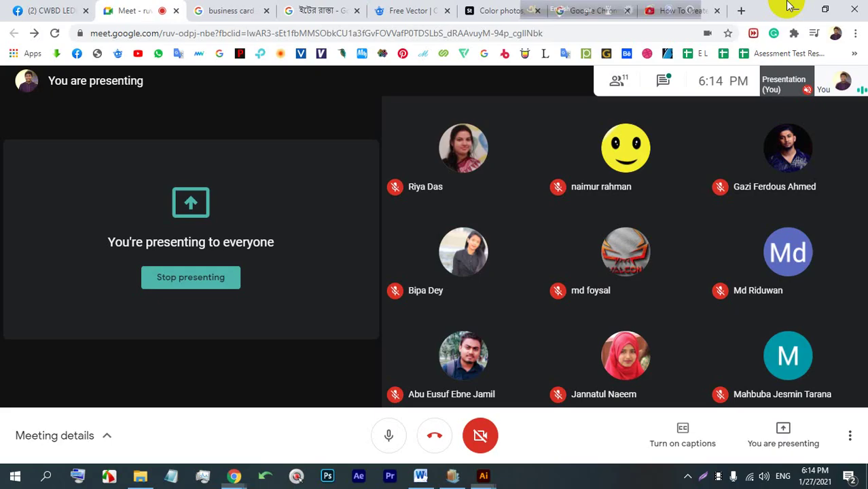
{"action": "left_click", "coordinate": [792, 7]}
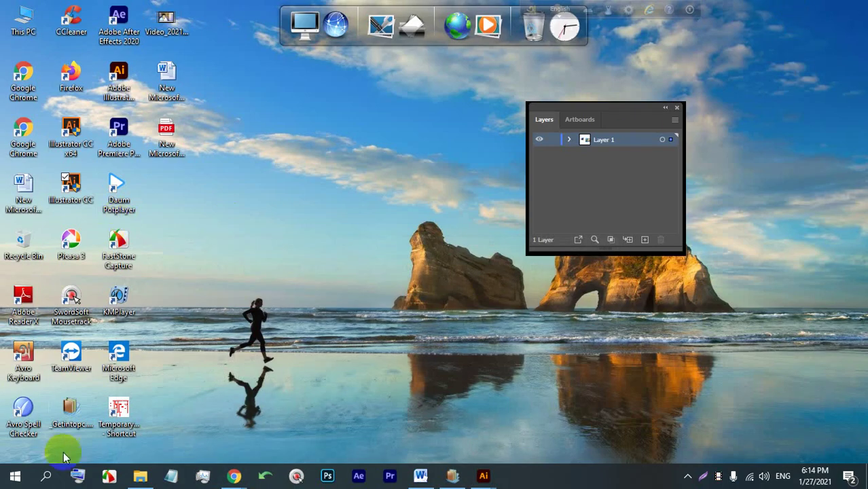
{"action": "left_click", "coordinate": [72, 202]}
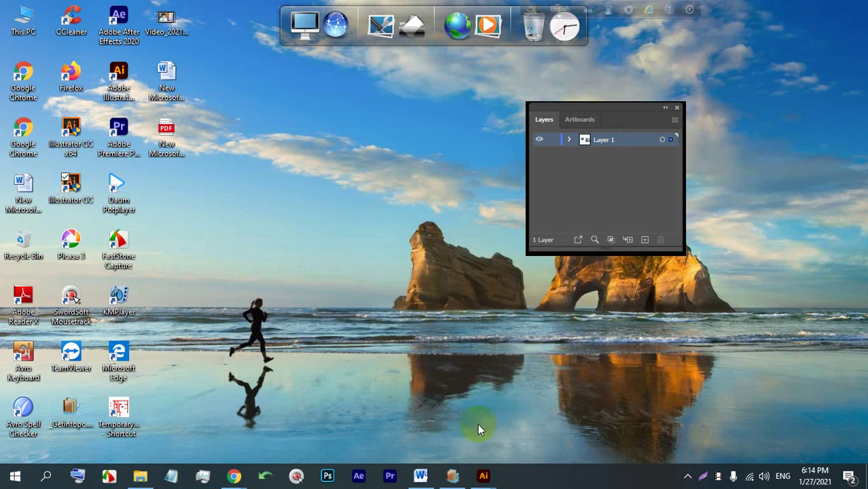
{"action": "mouse_move", "coordinate": [483, 476]}
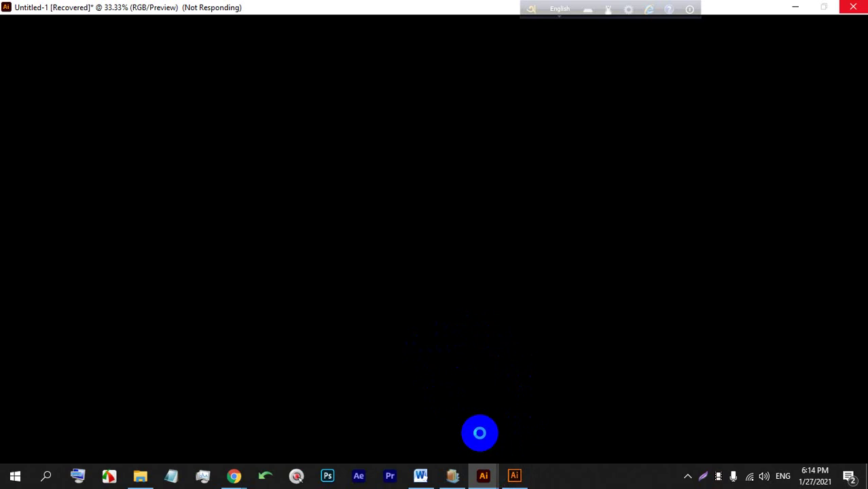
{"action": "mouse_move", "coordinate": [514, 475]}
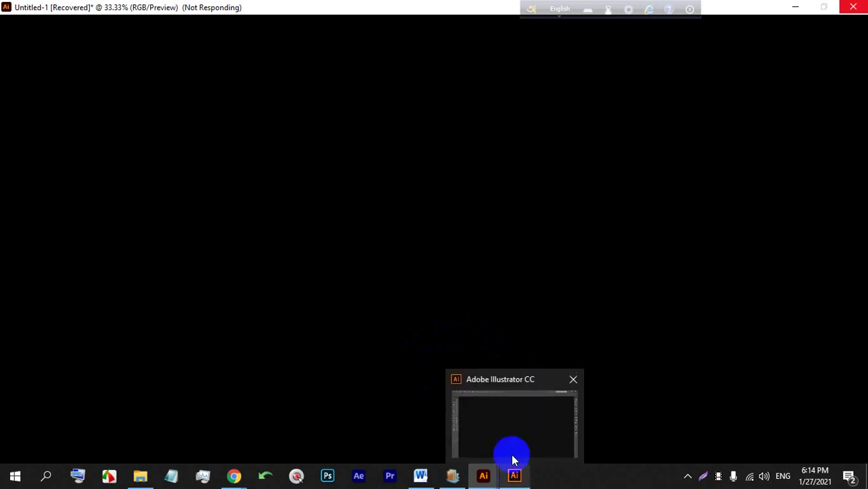
{"action": "left_click", "coordinate": [502, 421]}
Create a new blank CMYK document with the default settings.
{"action": "left_click", "coordinate": [36, 9]}
{"action": "left_click", "coordinate": [54, 25]}
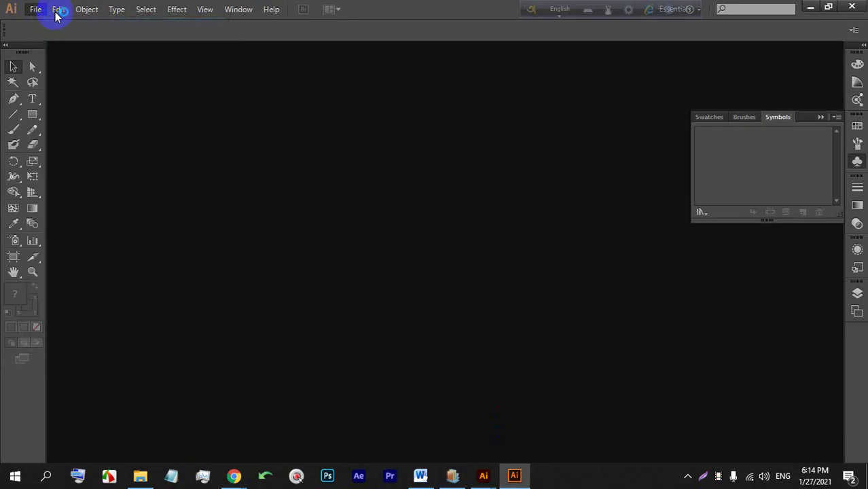
{"action": "left_click", "coordinate": [503, 356]}
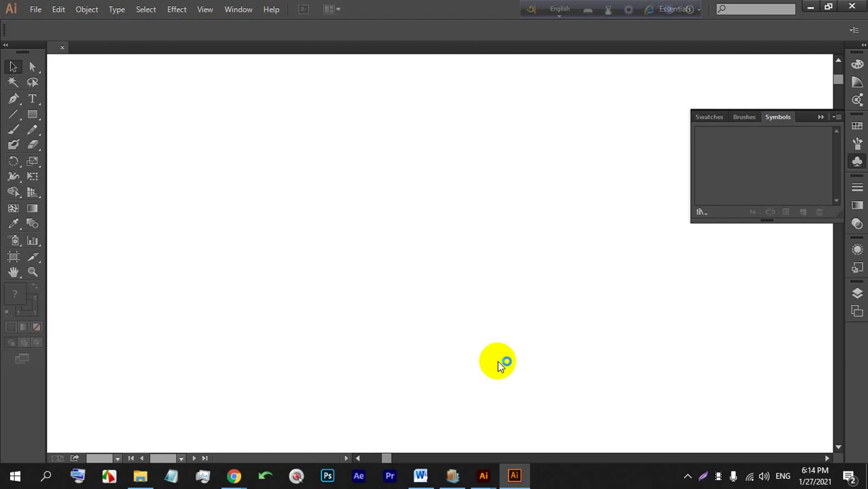
Place the lake temple photo from the LEDP Image folder and position its upper edge just below the artboard's upper edge.
{"action": "left_click", "coordinate": [36, 9]}
{"action": "left_click", "coordinate": [80, 218]}
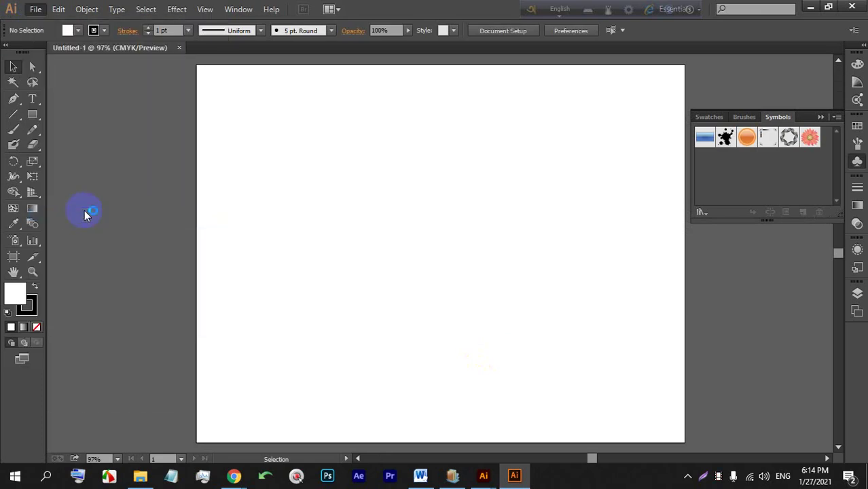
{"action": "scroll", "coordinate": [289, 234], "scroll_direction": "down", "scroll_amount": 5}
{"action": "scroll", "coordinate": [237, 207], "scroll_direction": "down", "scroll_amount": 10}
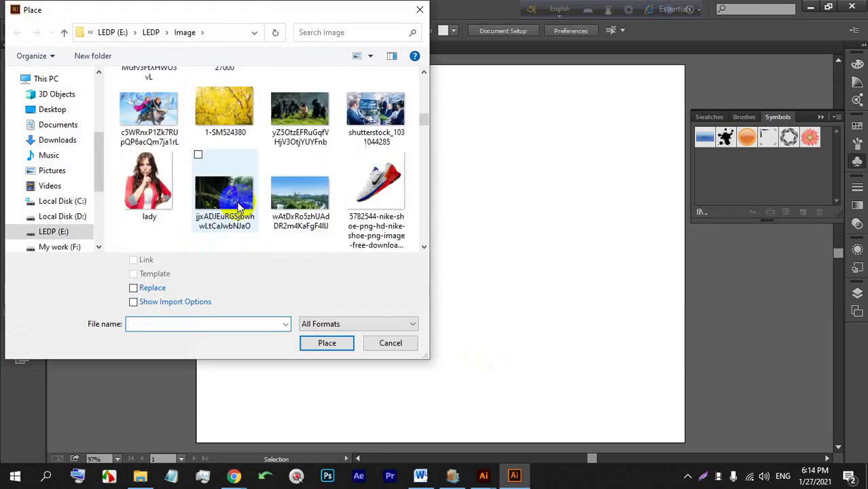
{"action": "scroll", "coordinate": [239, 190], "scroll_direction": "down", "scroll_amount": 15}
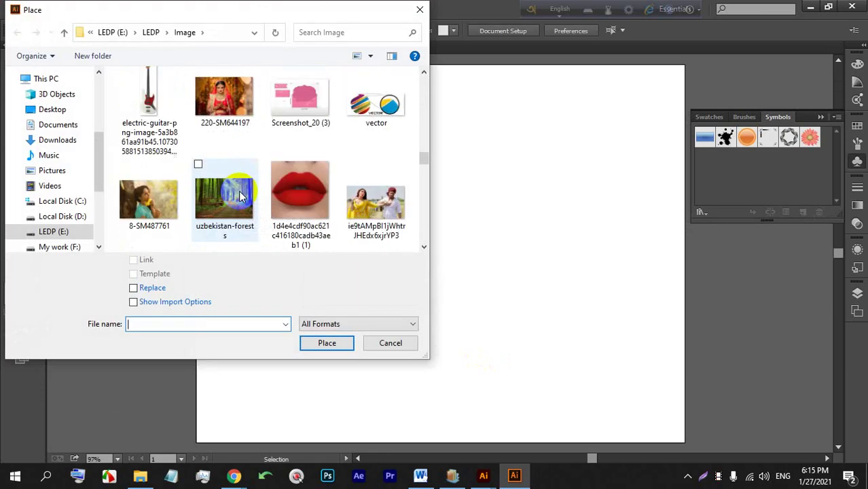
{"action": "scroll", "coordinate": [239, 191], "scroll_direction": "down", "scroll_amount": 5}
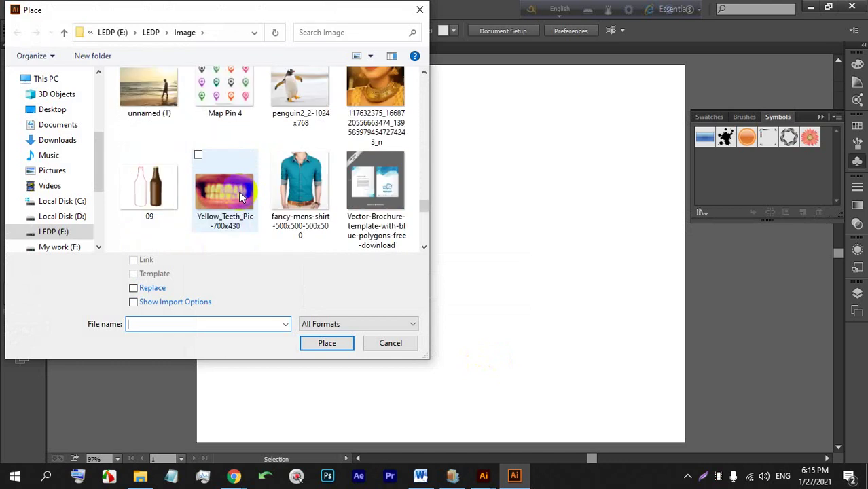
{"action": "scroll", "coordinate": [239, 192], "scroll_direction": "up", "scroll_amount": 8}
{"action": "scroll", "coordinate": [239, 193], "scroll_direction": "up", "scroll_amount": 8}
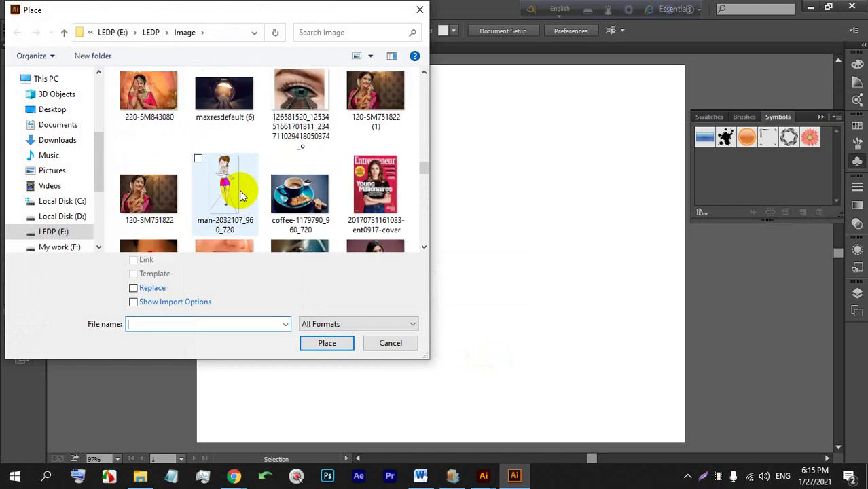
{"action": "double_click", "coordinate": [235, 89]}
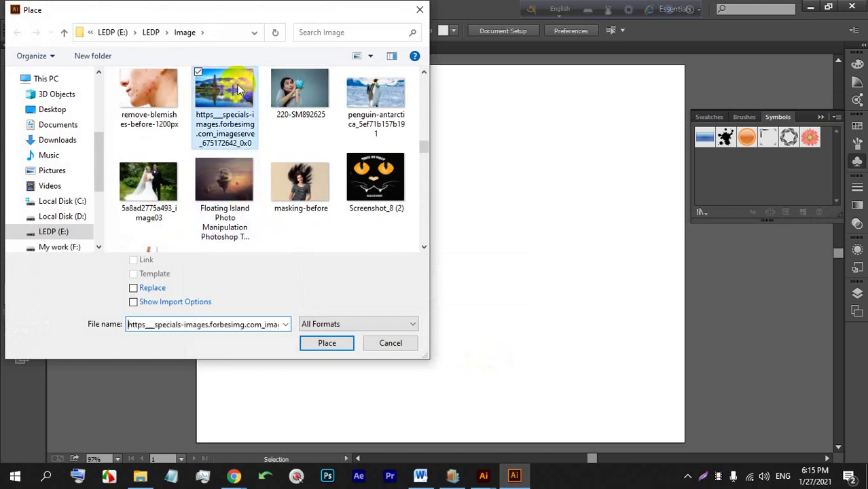
{"action": "left_click", "coordinate": [206, 113]}
{"action": "left_click_drag", "start_coordinate": [420, 227], "coordinate": [390, 76]}
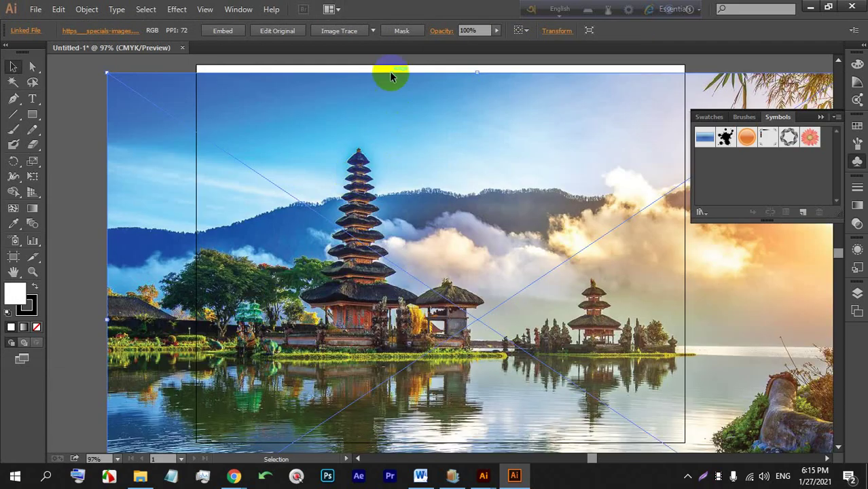
Trace the placed temple photo using the Low Fidelity Photo preset, looking in on Illustrator 2021 while it processes.
{"action": "left_click", "coordinate": [373, 31]}
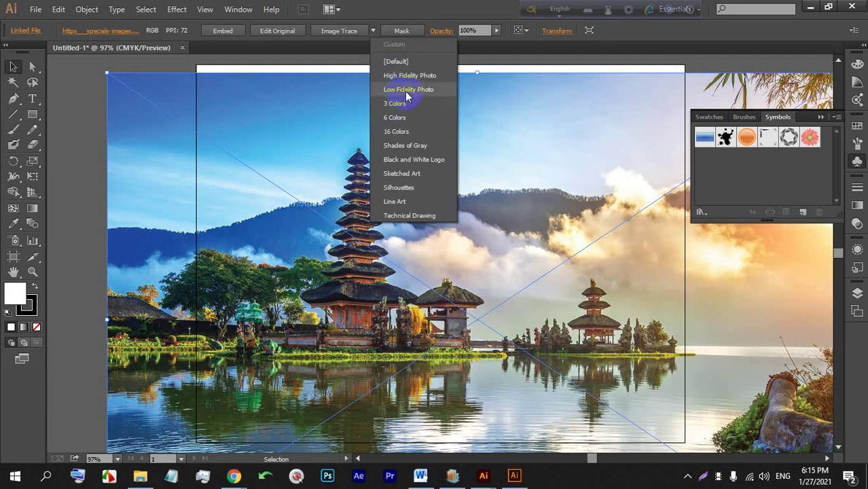
{"action": "left_click", "coordinate": [405, 93]}
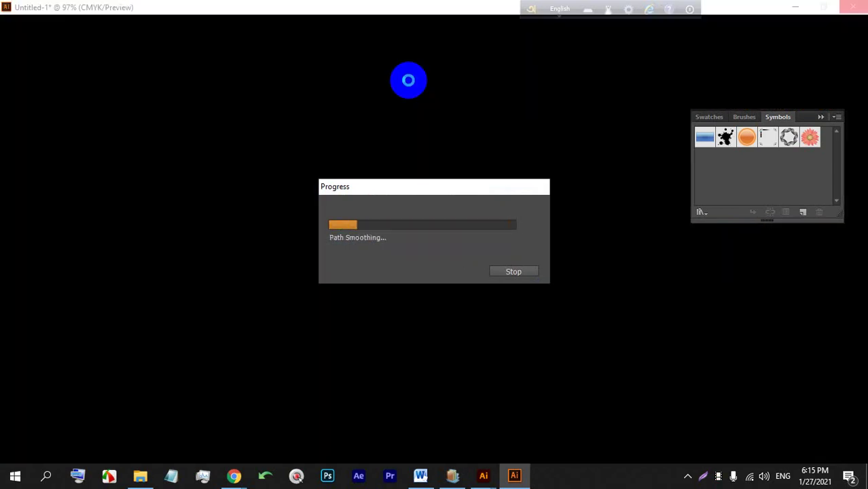
{"action": "mouse_move", "coordinate": [481, 467]}
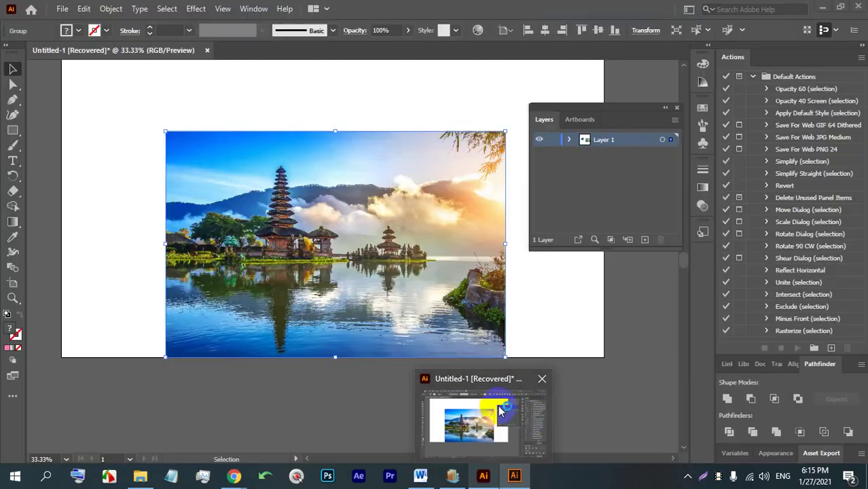
{"action": "left_click", "coordinate": [499, 411]}
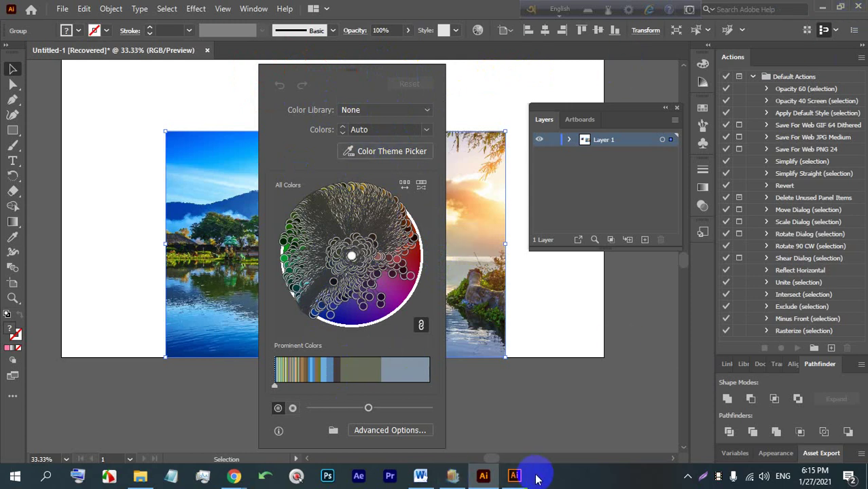
{"action": "left_click", "coordinate": [514, 475]}
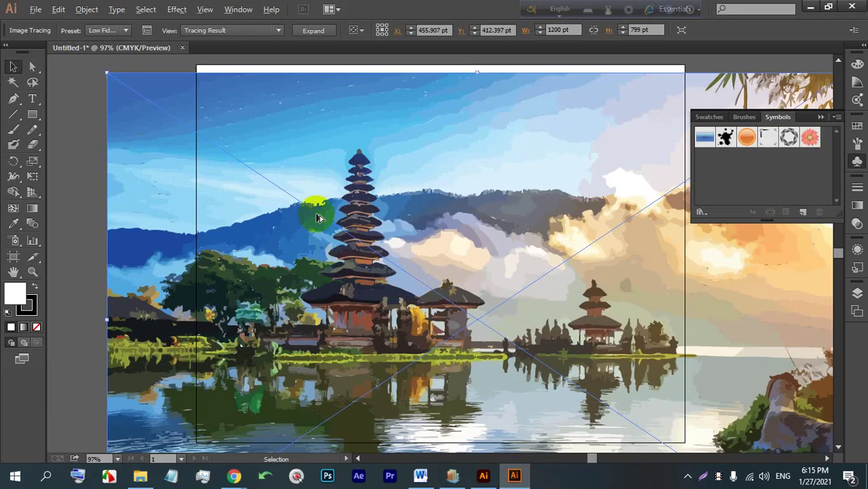
Expand the tracing into editable paths and open Recolor Artwork for it, moving the dialog off the picture.
{"action": "scroll", "coordinate": [286, 207], "scroll_direction": "down", "scroll_amount": 3}
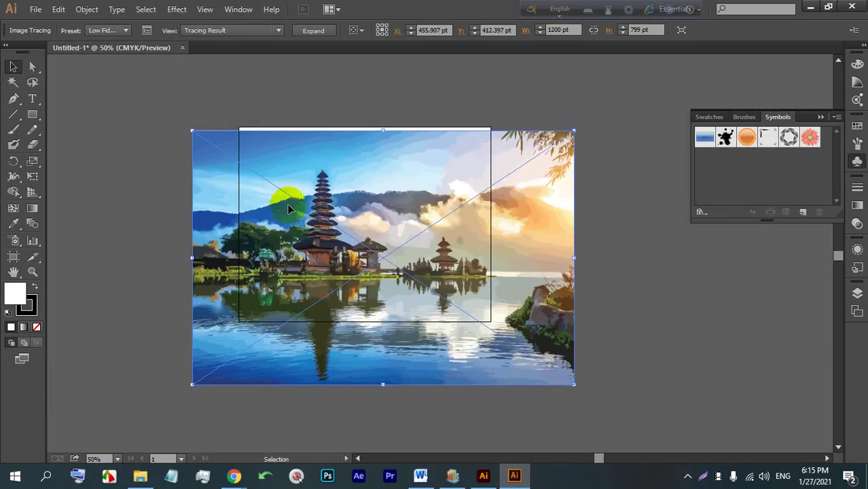
{"action": "left_click", "coordinate": [311, 32]}
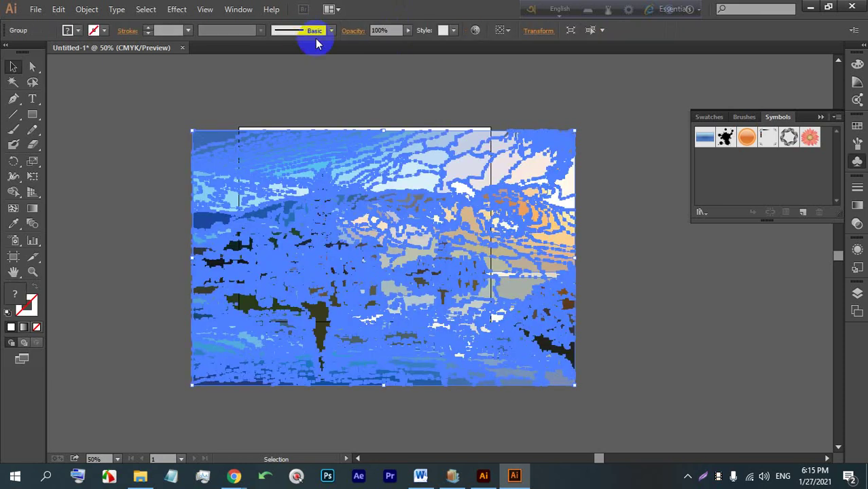
{"action": "left_click", "coordinate": [475, 30]}
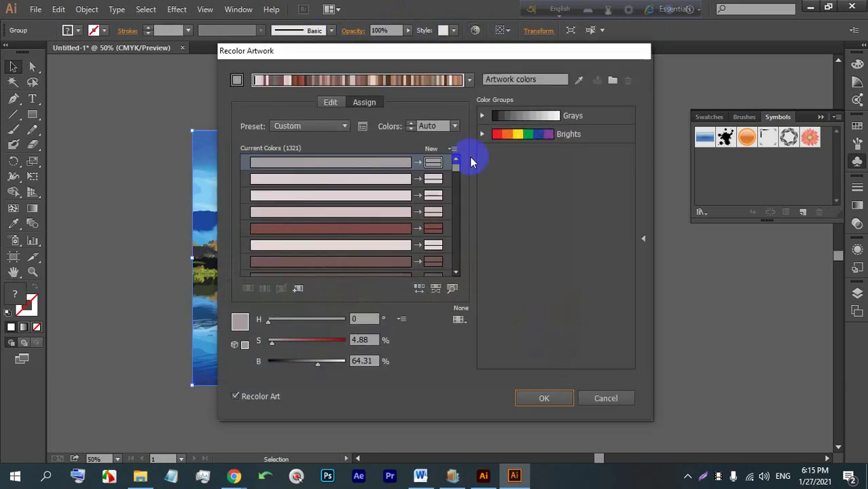
{"action": "left_click_drag", "start_coordinate": [384, 56], "coordinate": [599, 47]}
{"action": "left_click", "coordinate": [496, 152]}
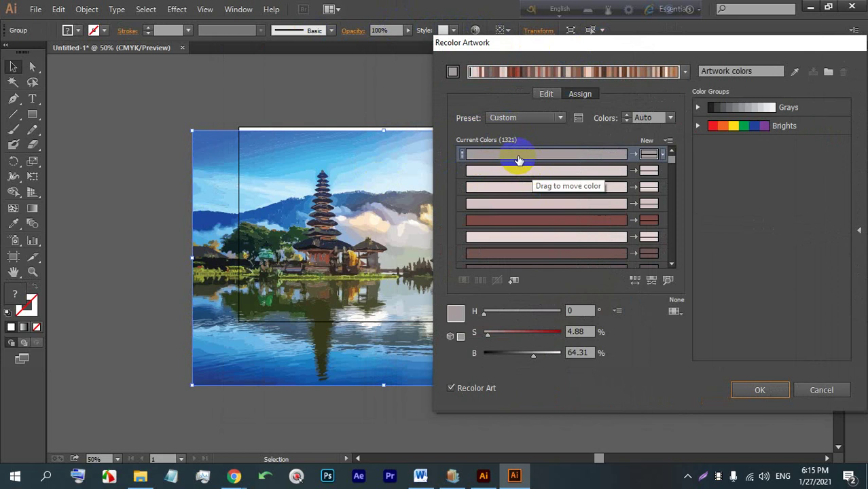
{"action": "scroll", "coordinate": [517, 204], "scroll_direction": "down", "scroll_amount": 5}
{"action": "left_click_drag", "start_coordinate": [518, 48], "coordinate": [593, 33]}
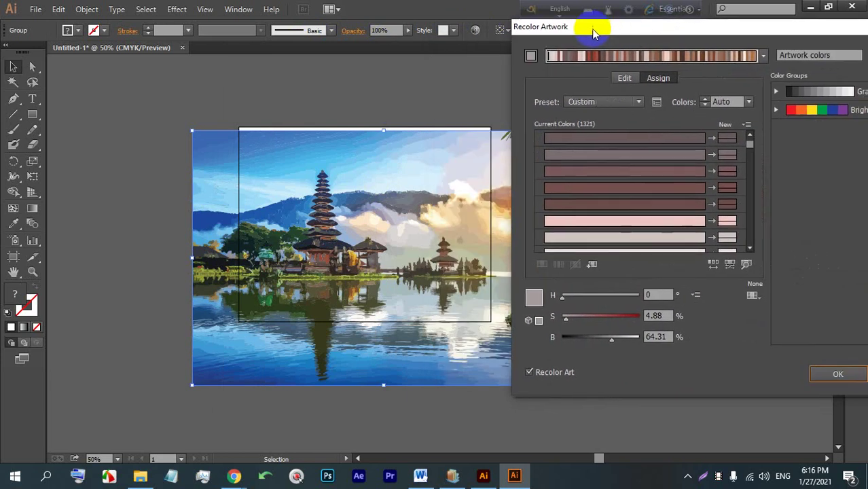
Display the temple picture's colors on the Recolor Artwork color wheel and shift several blue tones toward magenta and red.
{"action": "left_click", "coordinate": [624, 79]}
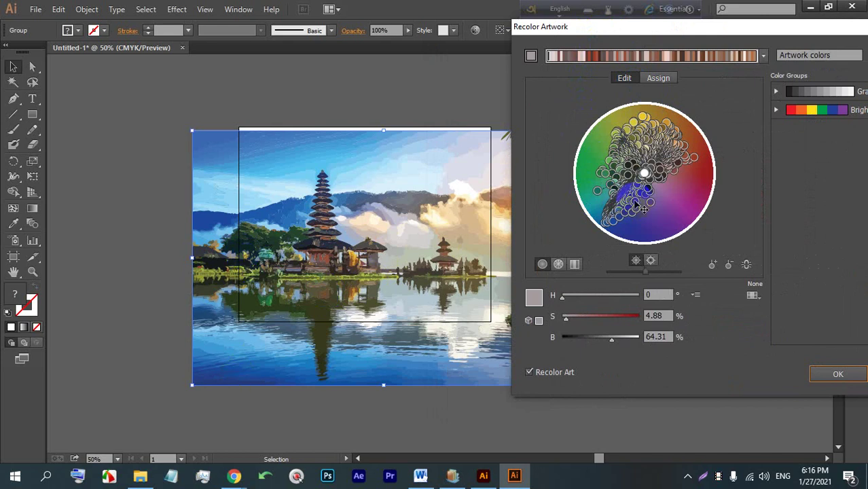
{"action": "left_click", "coordinate": [615, 223]}
{"action": "left_click_drag", "start_coordinate": [691, 187], "coordinate": [690, 187]}
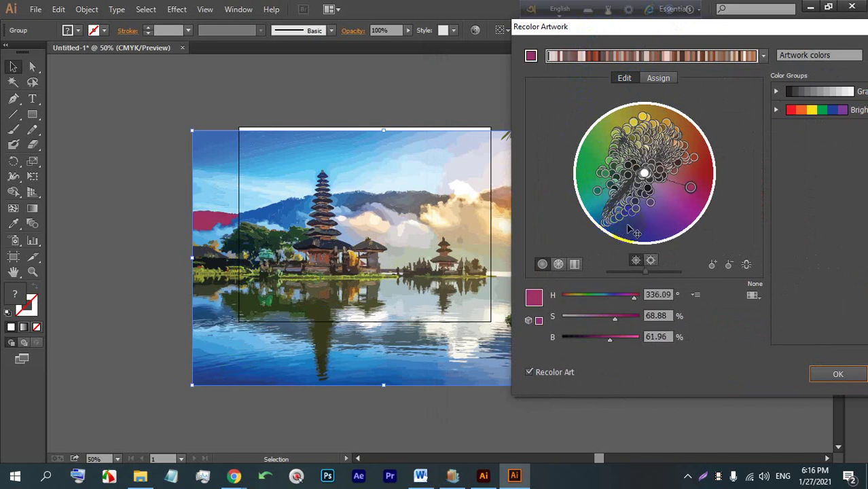
{"action": "mouse_move", "coordinate": [617, 218]}
{"action": "left_mouse_down"}
{"action": "mouse_move", "coordinate": [699, 200]}
{"action": "mouse_move", "coordinate": [692, 198]}
{"action": "mouse_move", "coordinate": [716, 208]}
{"action": "left_mouse_up"}
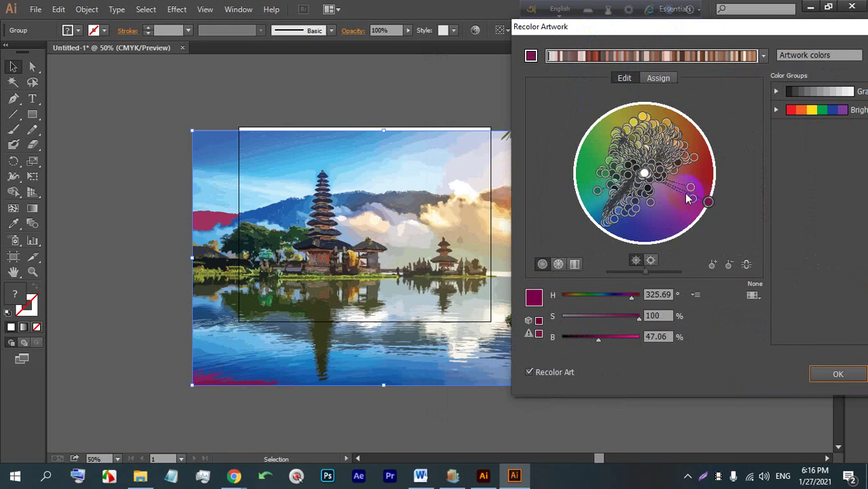
{"action": "left_click_drag", "start_coordinate": [627, 224], "coordinate": [708, 194]}
{"action": "left_click_drag", "start_coordinate": [649, 212], "coordinate": [702, 178]}
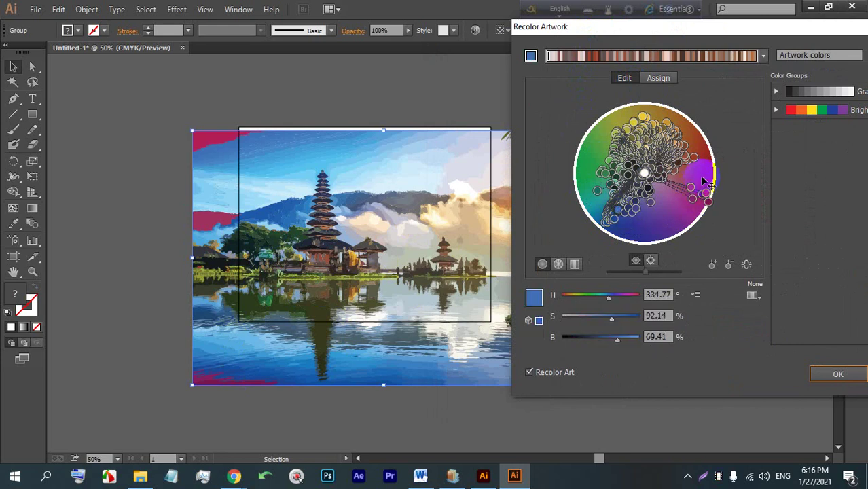
{"action": "left_click", "coordinate": [618, 214]}
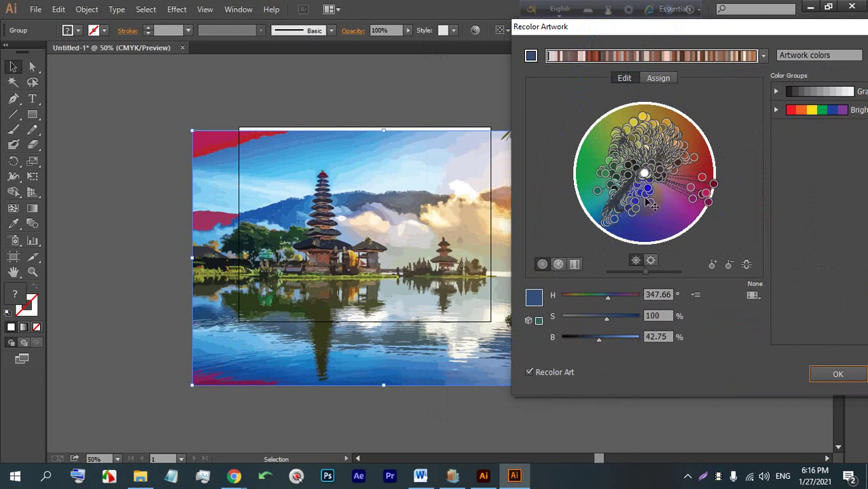
{"action": "left_click_drag", "start_coordinate": [618, 213], "coordinate": [713, 182]}
{"action": "mouse_move", "coordinate": [618, 224]}
{"action": "left_mouse_down"}
{"action": "mouse_move", "coordinate": [706, 197]}
{"action": "mouse_move", "coordinate": [710, 216]}
{"action": "left_mouse_up"}
{"action": "mouse_move", "coordinate": [613, 231]}
{"action": "left_mouse_down"}
{"action": "mouse_move", "coordinate": [713, 217]}
{"action": "mouse_move", "coordinate": [709, 204]}
{"action": "left_mouse_up"}
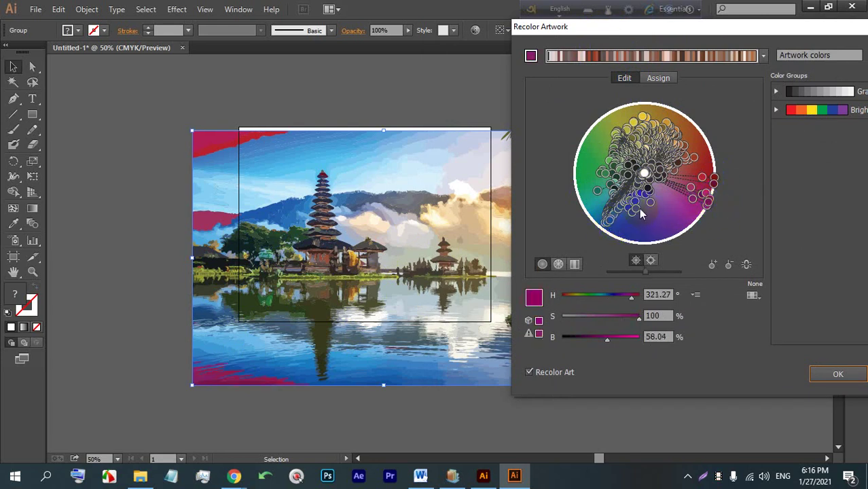
Move several muted tones outward to green and violet on the color wheel, and discard the temple picture's recoloring.
{"action": "mouse_move", "coordinate": [639, 171]}
{"action": "left_mouse_down"}
{"action": "mouse_move", "coordinate": [630, 95]}
{"action": "mouse_move", "coordinate": [638, 109]}
{"action": "mouse_move", "coordinate": [579, 153]}
{"action": "left_mouse_up"}
{"action": "mouse_move", "coordinate": [629, 128]}
{"action": "left_mouse_down"}
{"action": "mouse_move", "coordinate": [618, 163]}
{"action": "mouse_move", "coordinate": [567, 186]}
{"action": "left_mouse_up"}
{"action": "left_click_drag", "start_coordinate": [629, 169], "coordinate": [548, 197]}
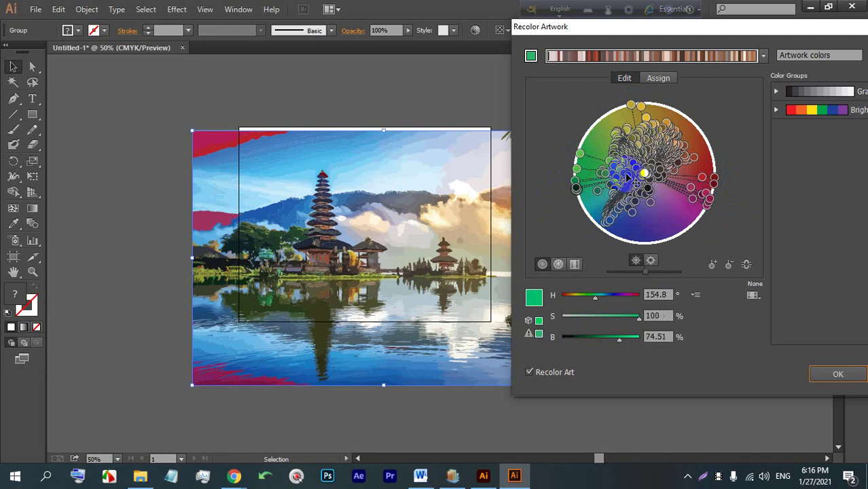
{"action": "left_click_drag", "start_coordinate": [635, 182], "coordinate": [646, 204]}
{"action": "mouse_move", "coordinate": [653, 239]}
{"action": "left_mouse_down"}
{"action": "mouse_move", "coordinate": [668, 247]}
{"action": "mouse_move", "coordinate": [666, 239]}
{"action": "left_mouse_up"}
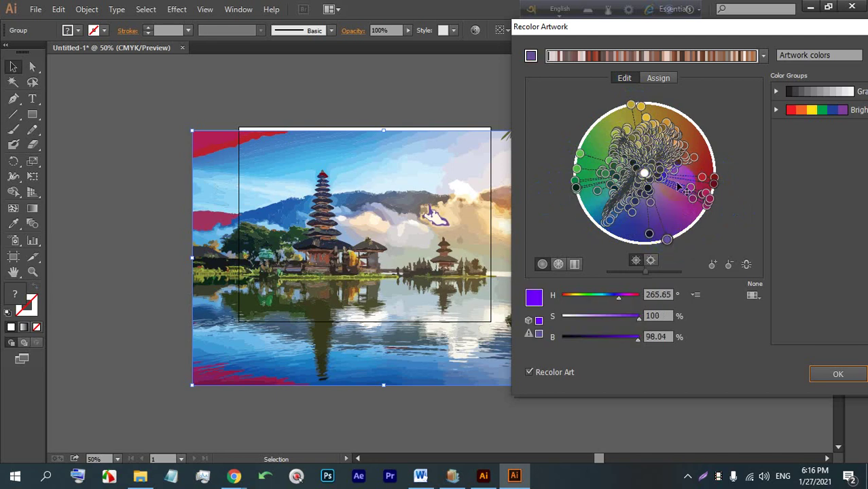
{"action": "left_click", "coordinate": [646, 161]}
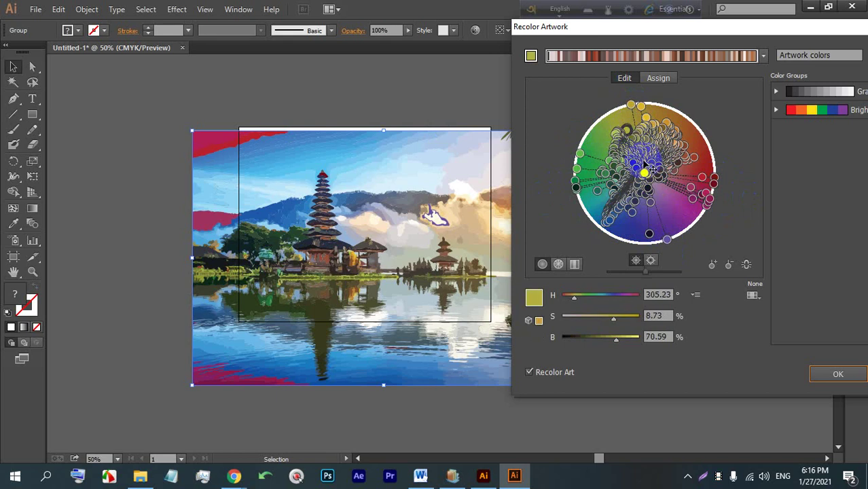
{"action": "left_click_drag", "start_coordinate": [646, 167], "coordinate": [644, 172]}
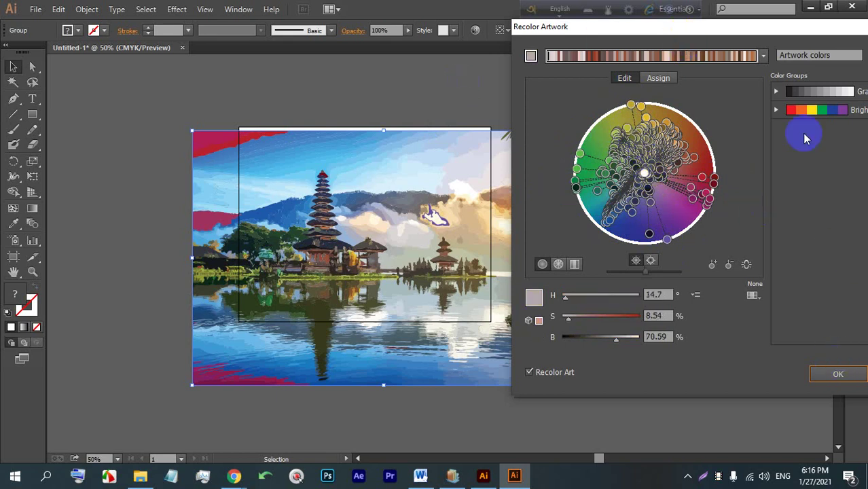
{"action": "left_click_drag", "start_coordinate": [784, 25], "coordinate": [491, 63]}
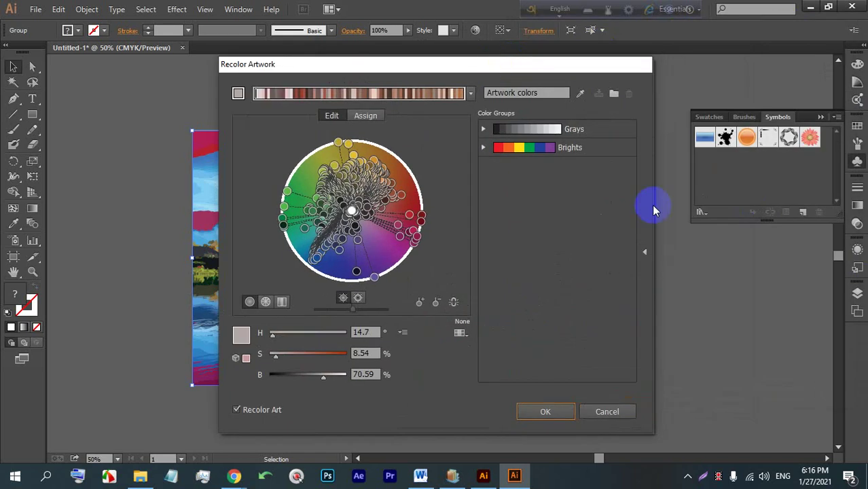
{"action": "left_click", "coordinate": [606, 411]}
Open 24503.eps from the color-theory-poster.zip archive and select the color wheel group on the poster.
{"action": "left_click", "coordinate": [453, 475]}
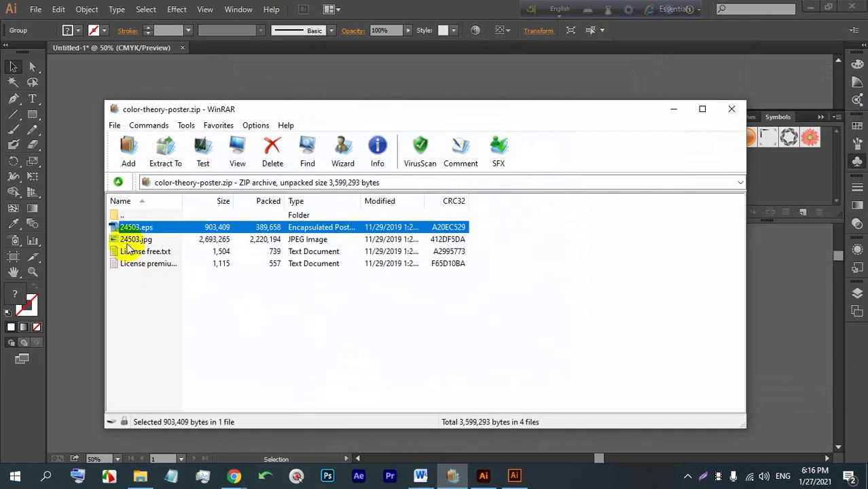
{"action": "double_click", "coordinate": [136, 226]}
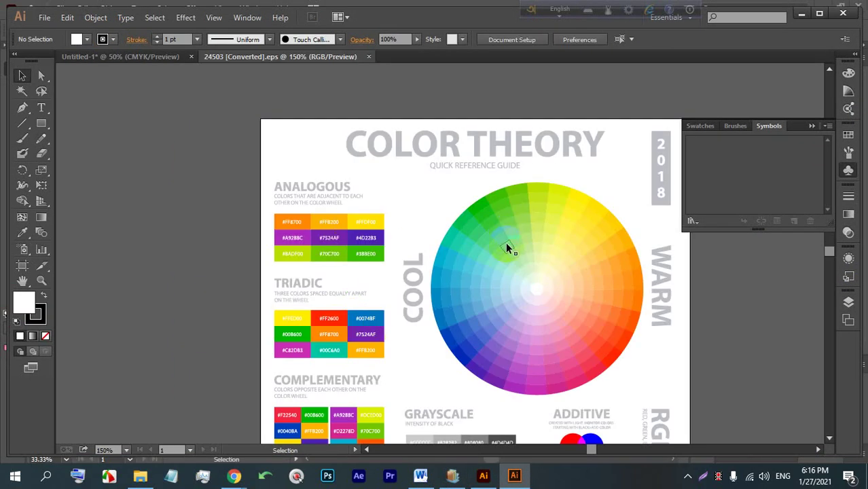
{"action": "left_click_drag", "start_coordinate": [586, 292], "coordinate": [331, 188]}
{"action": "scroll", "coordinate": [234, 115], "scroll_direction": "up", "scroll_amount": 1}
{"action": "left_click", "coordinate": [266, 142]}
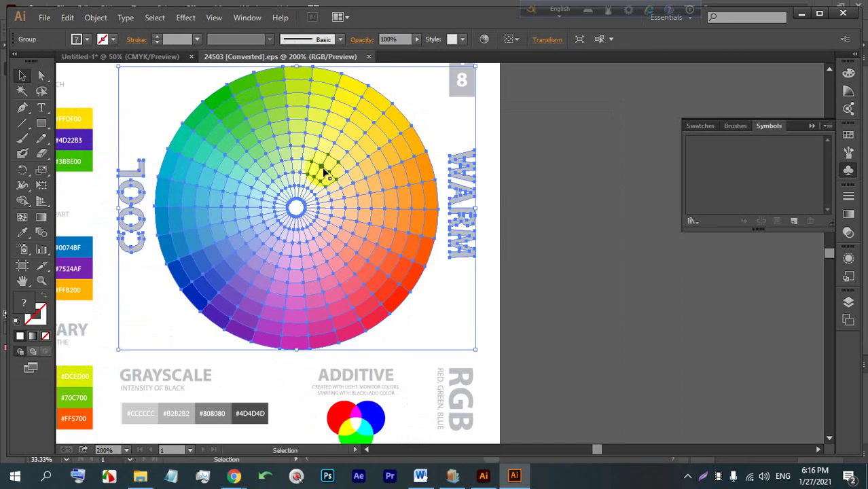
Open Recolor Artwork for the poster's wheel group, display its color wheel and pull outer green tones toward the neutral center.
{"action": "left_click", "coordinate": [484, 40]}
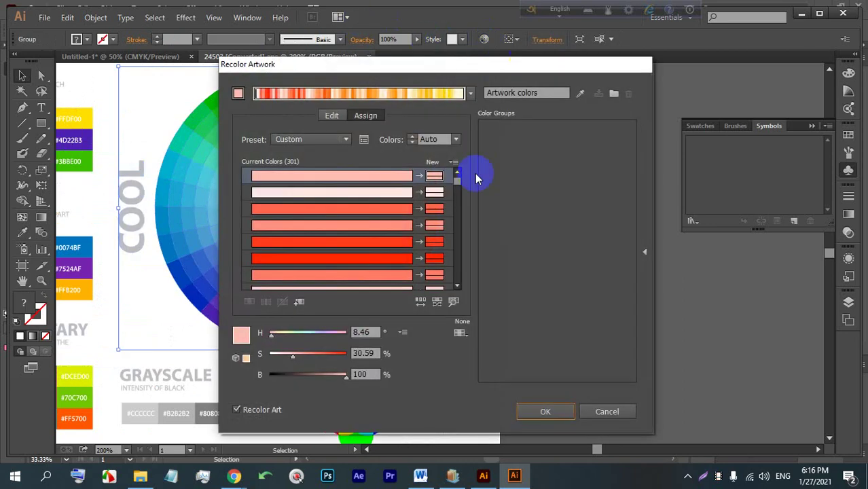
{"action": "left_click_drag", "start_coordinate": [379, 63], "coordinate": [626, 43]}
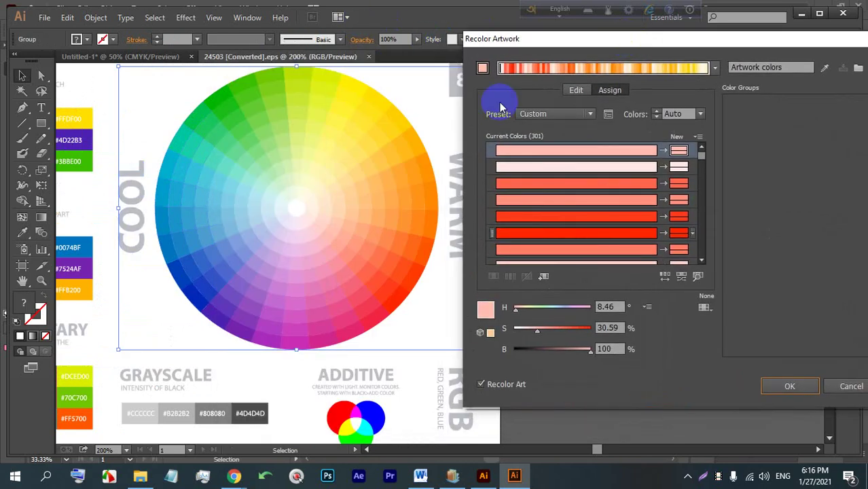
{"action": "left_click", "coordinate": [573, 91]}
{"action": "left_click_drag", "start_coordinate": [576, 144], "coordinate": [542, 246]}
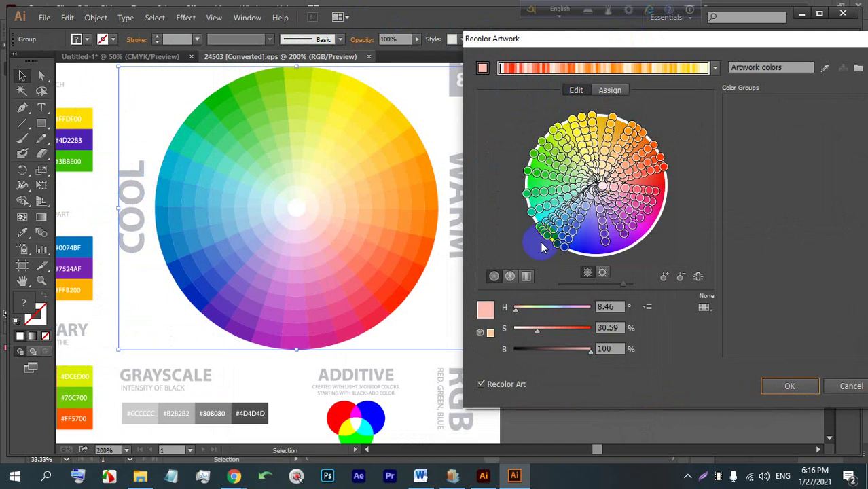
{"action": "mouse_move", "coordinate": [592, 139]}
{"action": "left_mouse_down"}
{"action": "mouse_move", "coordinate": [537, 146]}
{"action": "mouse_move", "coordinate": [582, 172]}
{"action": "left_mouse_up"}
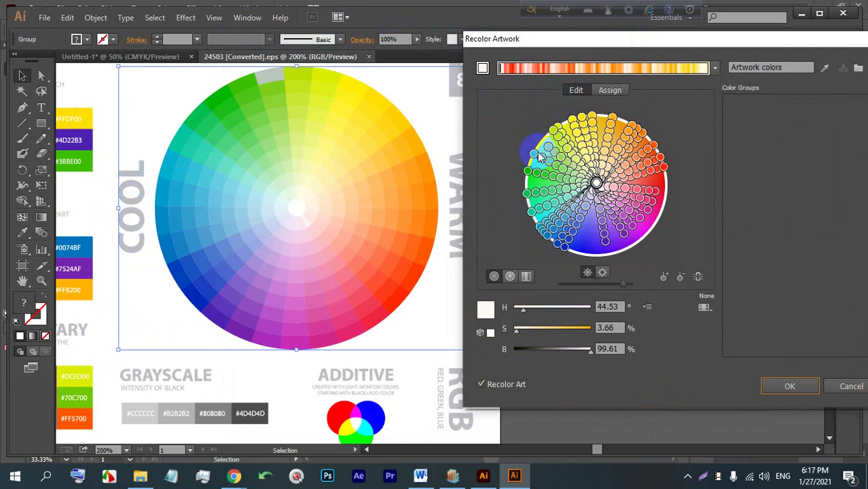
{"action": "left_click_drag", "start_coordinate": [538, 156], "coordinate": [595, 185]}
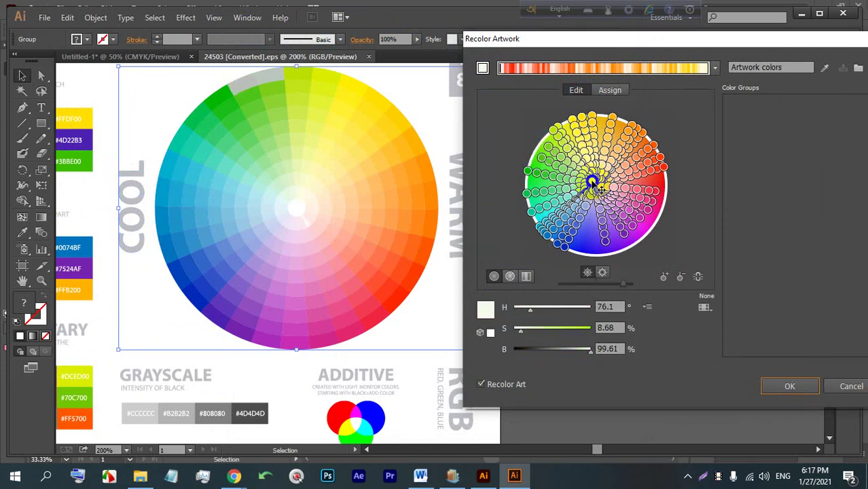
Shift another green tone and the near-white and gray tones around the center of the color wheel to soft violet.
{"action": "mouse_move", "coordinate": [537, 163]}
{"action": "left_mouse_down"}
{"action": "mouse_move", "coordinate": [593, 184]}
{"action": "mouse_move", "coordinate": [597, 226]}
{"action": "left_mouse_up"}
{"action": "double_click", "coordinate": [596, 212]}
{"action": "left_click", "coordinate": [577, 182]}
{"action": "double_click", "coordinate": [591, 209]}
{"action": "left_click", "coordinate": [586, 182]}
{"action": "double_click", "coordinate": [592, 210]}
{"action": "left_click", "coordinate": [586, 179]}
{"action": "left_click_drag", "start_coordinate": [597, 193], "coordinate": [594, 224]}
{"action": "left_click_drag", "start_coordinate": [595, 191], "coordinate": [598, 218]}
{"action": "mouse_move", "coordinate": [597, 194]}
{"action": "left_mouse_down"}
{"action": "mouse_move", "coordinate": [589, 218]}
{"action": "mouse_move", "coordinate": [592, 205]}
{"action": "mouse_move", "coordinate": [599, 216]}
{"action": "left_mouse_up"}
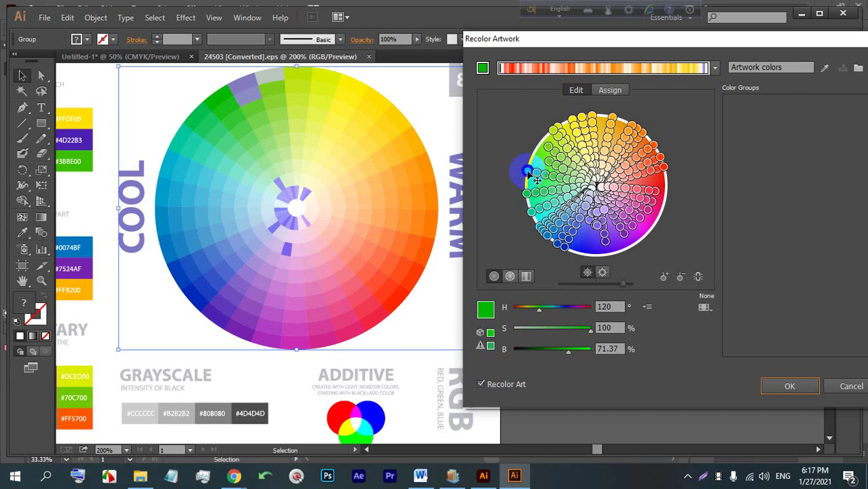
Set one outer green segment to FFFFFF in the Color Picker and change the neighboring outer green segment to red.
{"action": "double_click", "coordinate": [535, 178]}
{"action": "type", "text": "ffffff"}
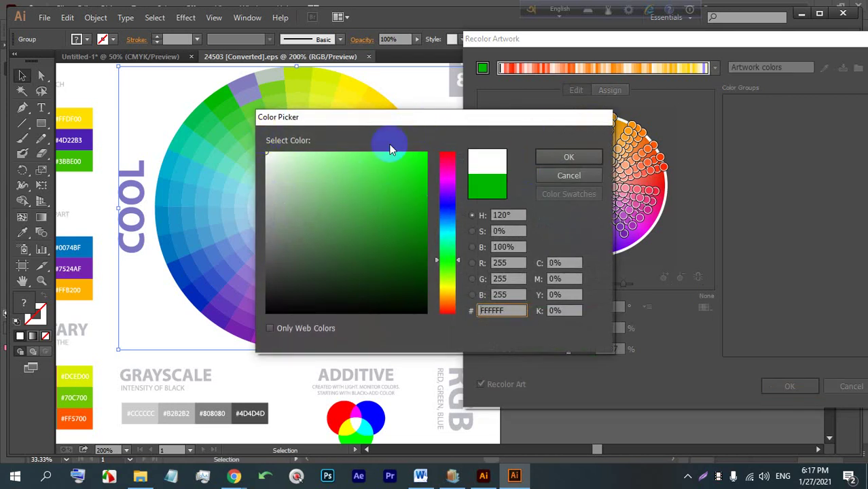
{"action": "left_click", "coordinate": [568, 157]}
{"action": "left_click", "coordinate": [527, 195]}
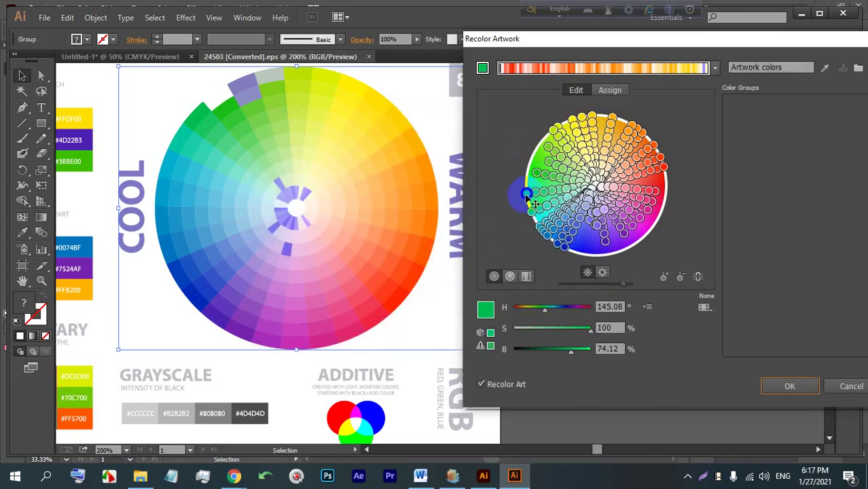
{"action": "left_click_drag", "start_coordinate": [535, 191], "coordinate": [541, 175]}
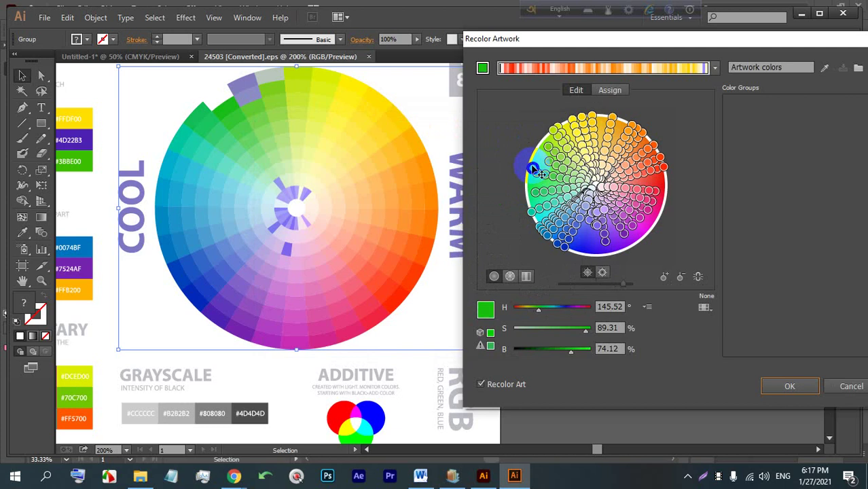
{"action": "double_click", "coordinate": [540, 174]}
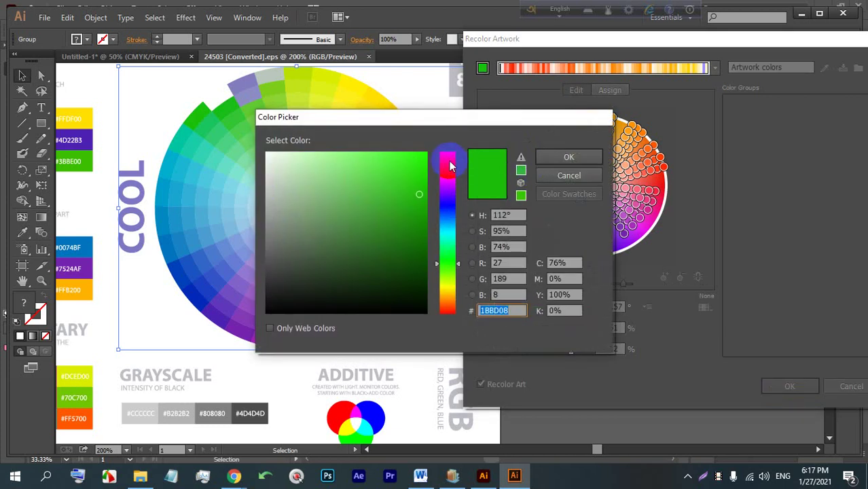
{"action": "left_click", "coordinate": [448, 164]}
{"action": "left_click", "coordinate": [553, 156]}
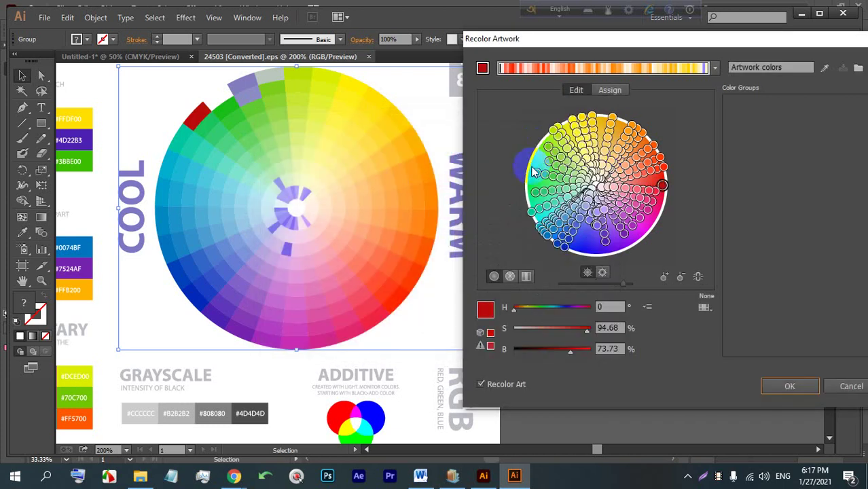
Try muting several teal and blue tones toward beige and gray, and discard the recoloring of the poster's wheel.
{"action": "mouse_move", "coordinate": [534, 211]}
{"action": "left_mouse_down"}
{"action": "mouse_move", "coordinate": [542, 202]}
{"action": "mouse_move", "coordinate": [532, 178]}
{"action": "left_mouse_up"}
{"action": "mouse_move", "coordinate": [593, 181]}
{"action": "left_mouse_down"}
{"action": "mouse_move", "coordinate": [543, 228]}
{"action": "mouse_move", "coordinate": [556, 219]}
{"action": "mouse_move", "coordinate": [583, 224]}
{"action": "mouse_move", "coordinate": [574, 234]}
{"action": "mouse_move", "coordinate": [597, 173]}
{"action": "left_mouse_up"}
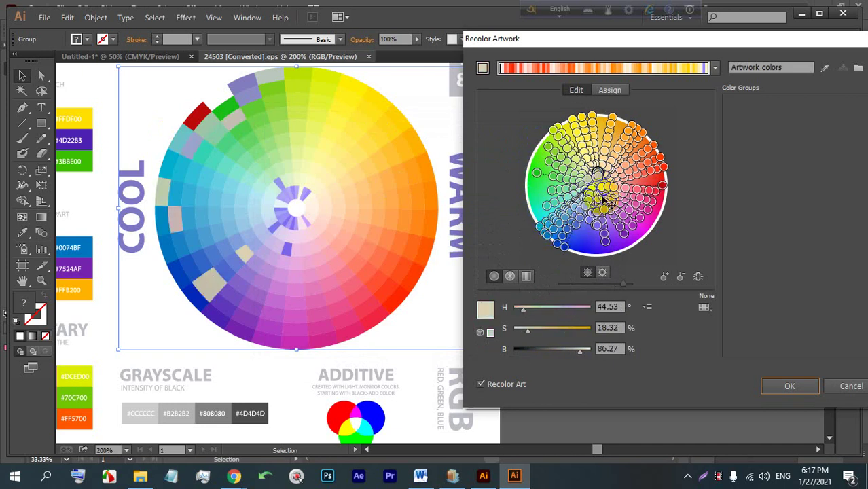
{"action": "left_click", "coordinate": [851, 386]}
{"action": "left_click", "coordinate": [493, 339]}
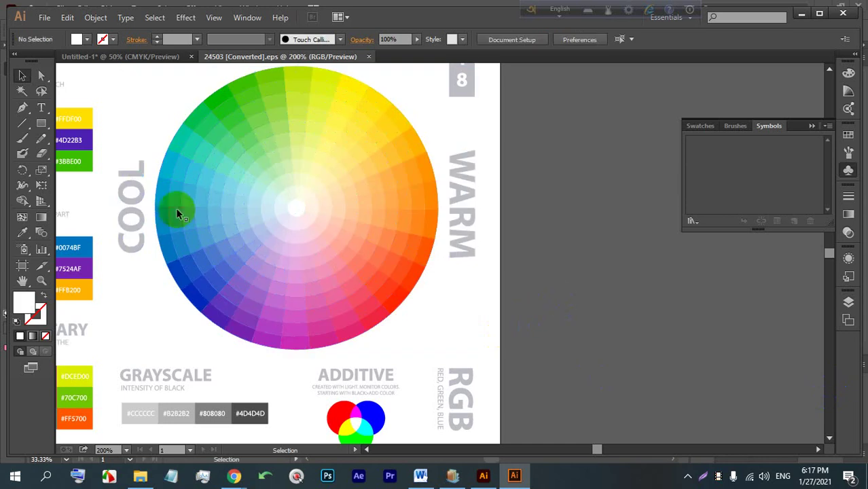
Ungroup the wheel from its COOL and WARM labels and move it off the artboard onto the empty canvas beside it.
{"action": "left_click", "coordinate": [234, 197]}
{"action": "right_click", "coordinate": [274, 195]}
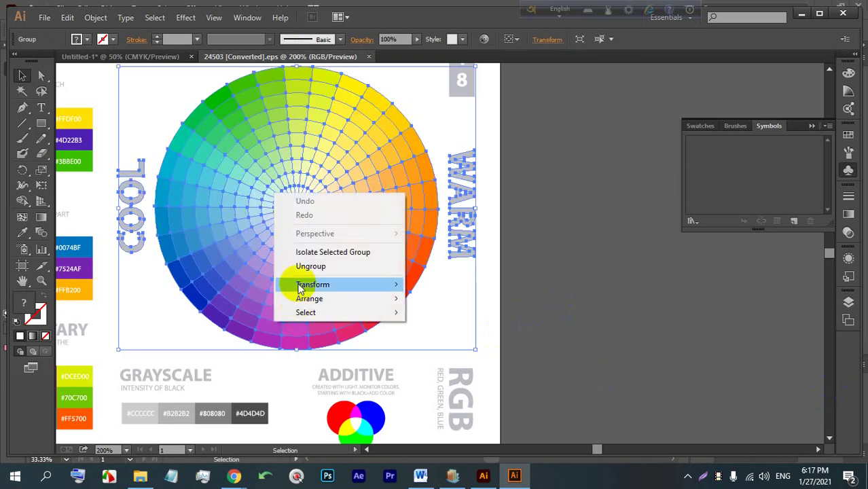
{"action": "left_click", "coordinate": [311, 266]}
{"action": "left_click", "coordinate": [533, 202]}
{"action": "left_click", "coordinate": [233, 228]}
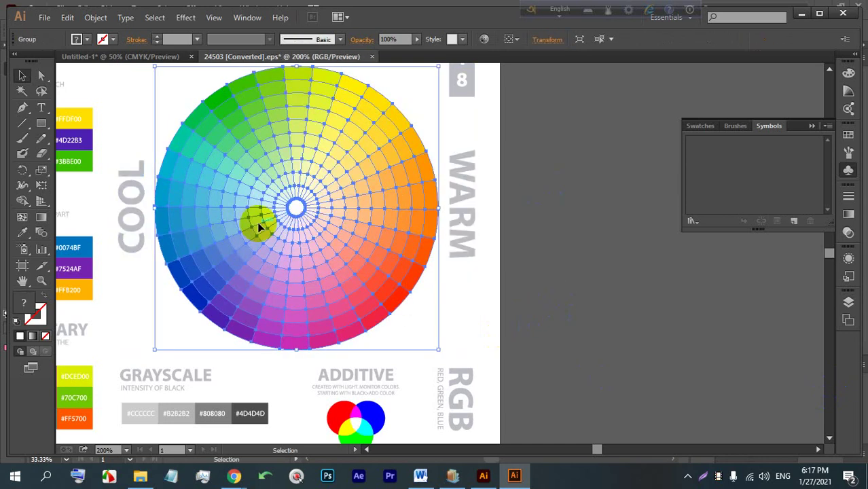
{"action": "scroll", "coordinate": [258, 224], "scroll_direction": "down", "scroll_amount": 3}
{"action": "left_click_drag", "start_coordinate": [259, 223], "coordinate": [446, 195]}
{"action": "left_click", "coordinate": [531, 177]}
Open Recolor Artwork for the separated color wheel and look through its list of current colors.
{"action": "scroll", "coordinate": [531, 177], "scroll_direction": "up", "scroll_amount": 2}
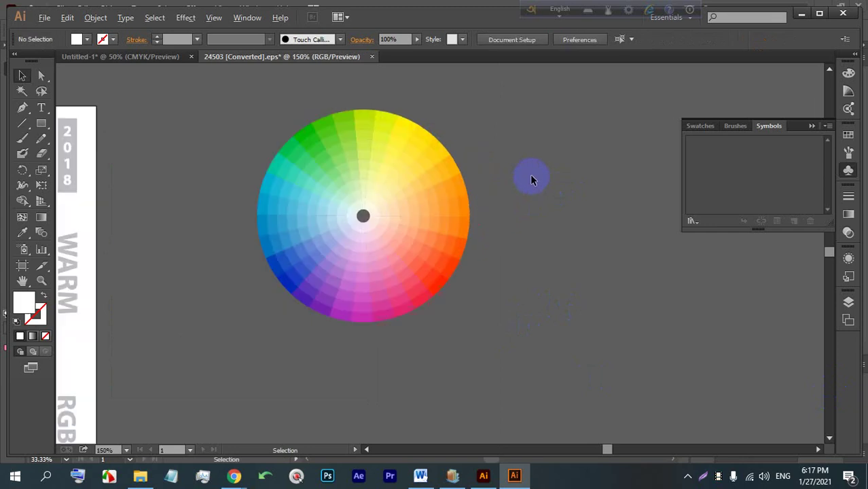
{"action": "scroll", "coordinate": [531, 179], "scroll_direction": "up", "scroll_amount": 1}
{"action": "scroll", "coordinate": [356, 176], "scroll_direction": "up", "scroll_amount": 1}
{"action": "scroll", "coordinate": [337, 177], "scroll_direction": "down", "scroll_amount": 1}
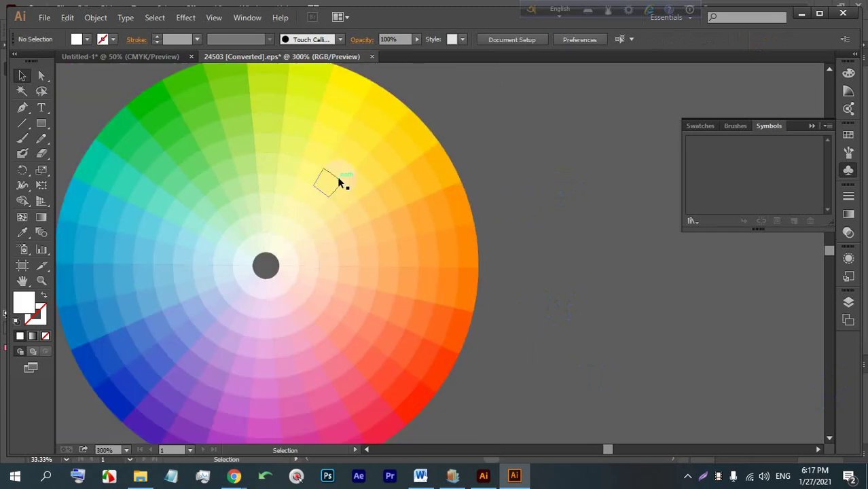
{"action": "scroll", "coordinate": [337, 176], "scroll_direction": "down", "scroll_amount": 1}
{"action": "left_click", "coordinate": [323, 193]}
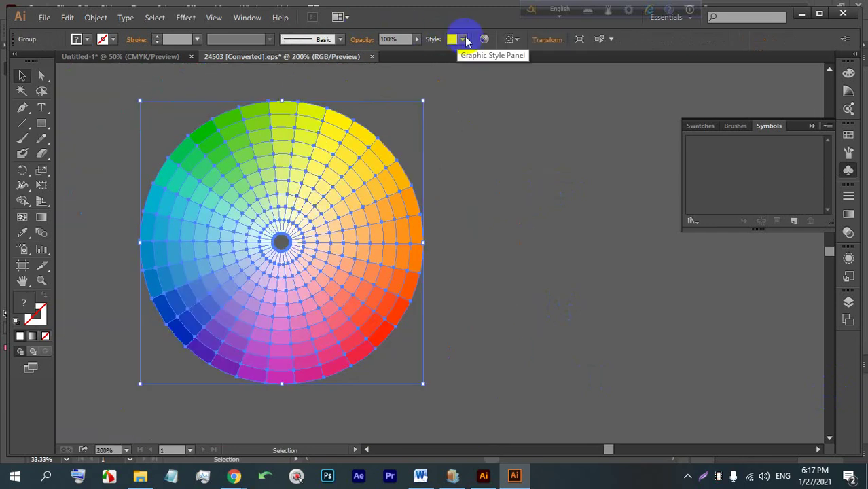
{"action": "left_click", "coordinate": [484, 39]}
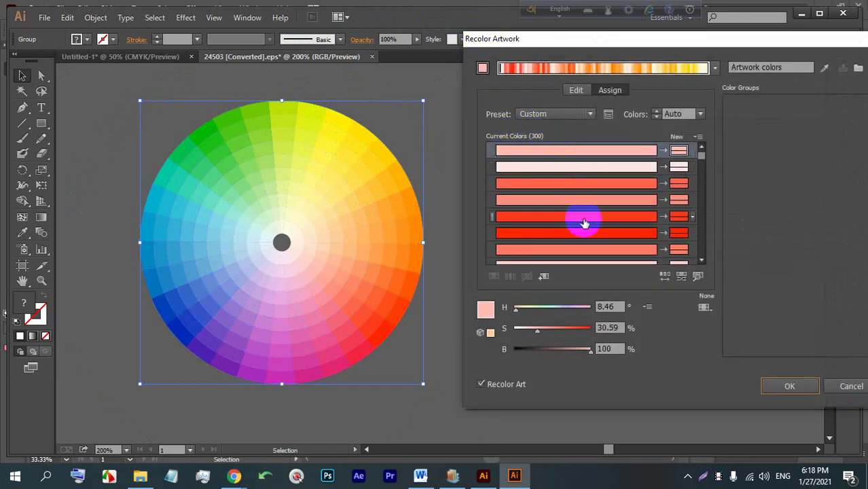
{"action": "scroll", "coordinate": [628, 208], "scroll_direction": "down", "scroll_amount": 5}
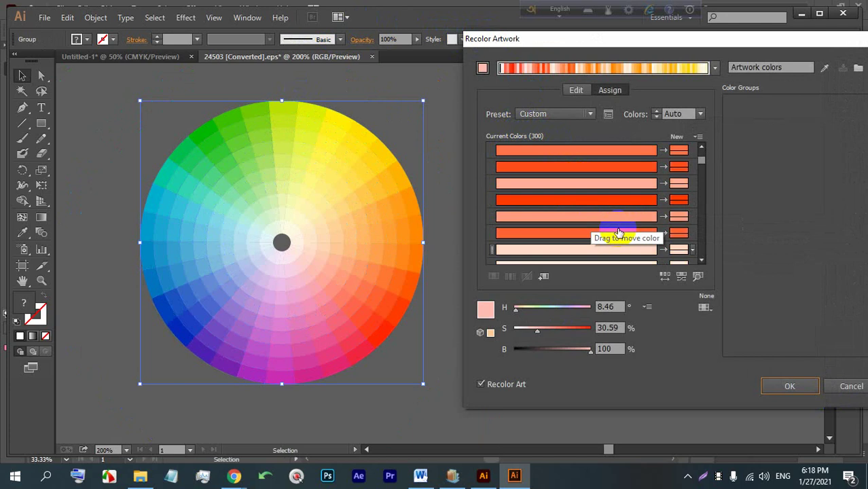
{"action": "scroll", "coordinate": [612, 225], "scroll_direction": "down", "scroll_amount": 2}
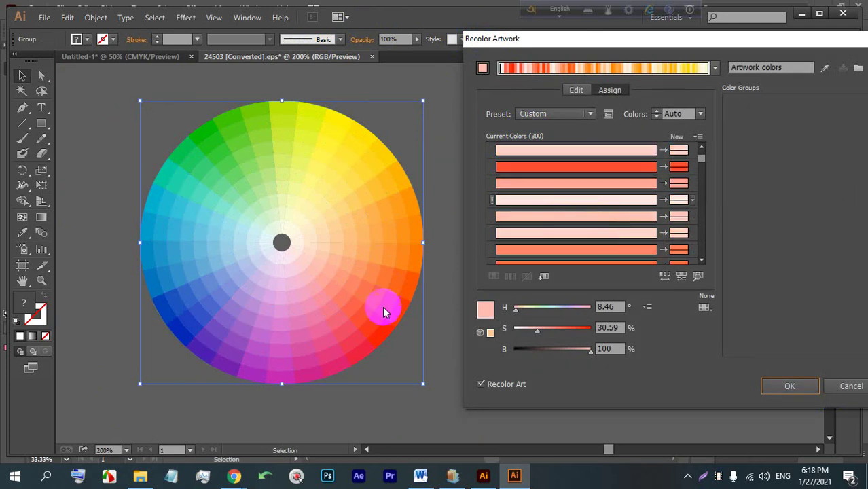
Recolor the FF5132 red as 5133FF and the salmon entry below it as a strong blue in the current colors list.
{"action": "double_click", "coordinate": [678, 167]}
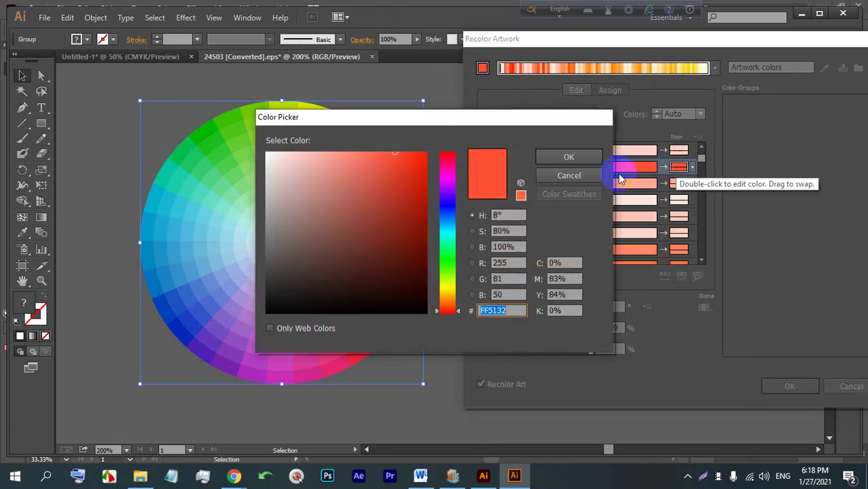
{"action": "left_click_drag", "start_coordinate": [441, 130], "coordinate": [657, 119]}
{"action": "left_click", "coordinate": [664, 189]}
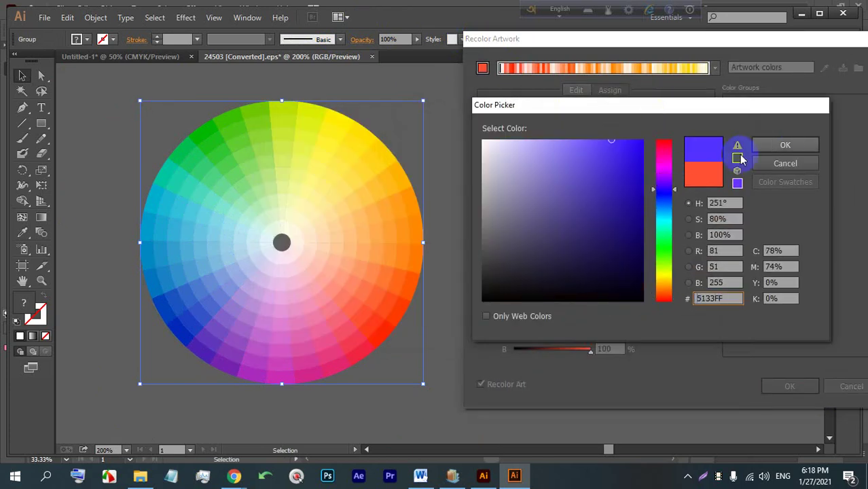
{"action": "left_click", "coordinate": [785, 146]}
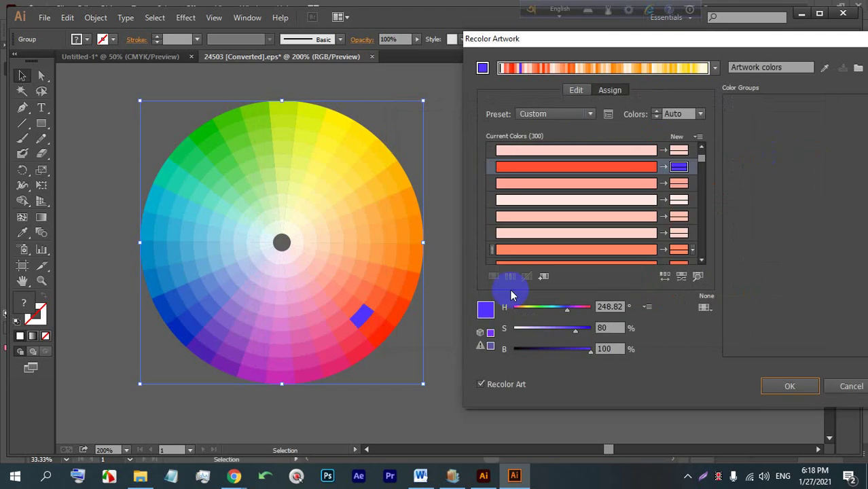
{"action": "double_click", "coordinate": [678, 183]}
{"action": "left_click", "coordinate": [662, 177]}
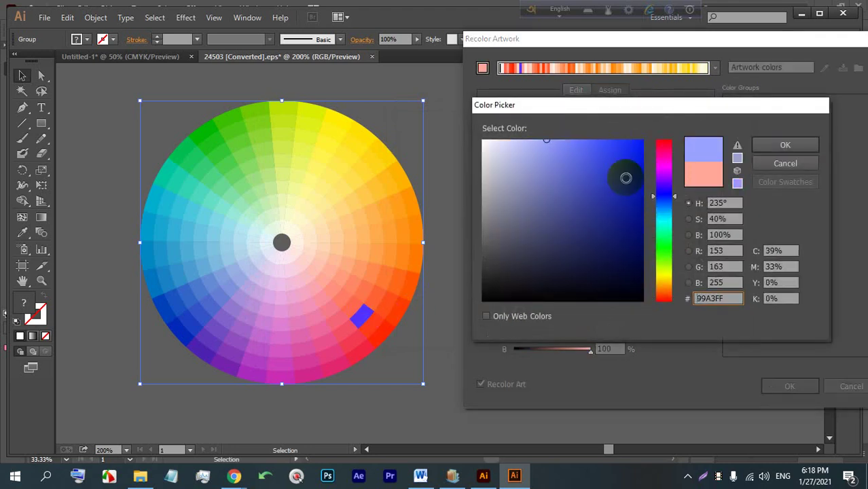
{"action": "left_click", "coordinate": [616, 167]}
{"action": "left_click", "coordinate": [784, 144]}
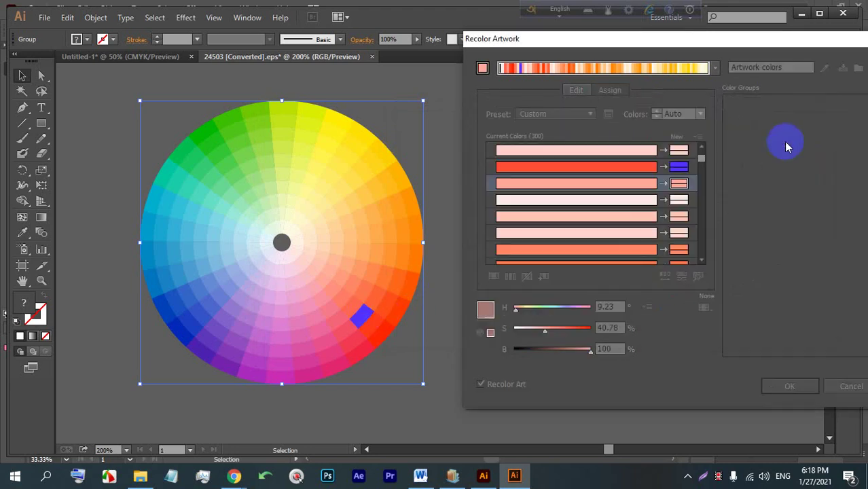
Recolor the orange-red FF4E19 as blue-violet and the red-orange FF3800 as deep blue in the current colors list.
{"action": "scroll", "coordinate": [637, 232], "scroll_direction": "down", "scroll_amount": 2}
{"action": "double_click", "coordinate": [680, 199]}
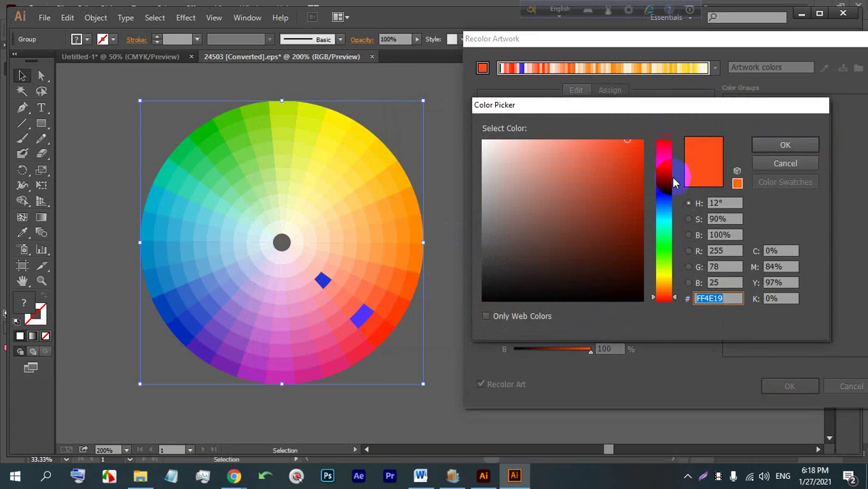
{"action": "left_click", "coordinate": [663, 188]}
{"action": "left_click", "coordinate": [628, 164]}
{"action": "left_click", "coordinate": [759, 144]}
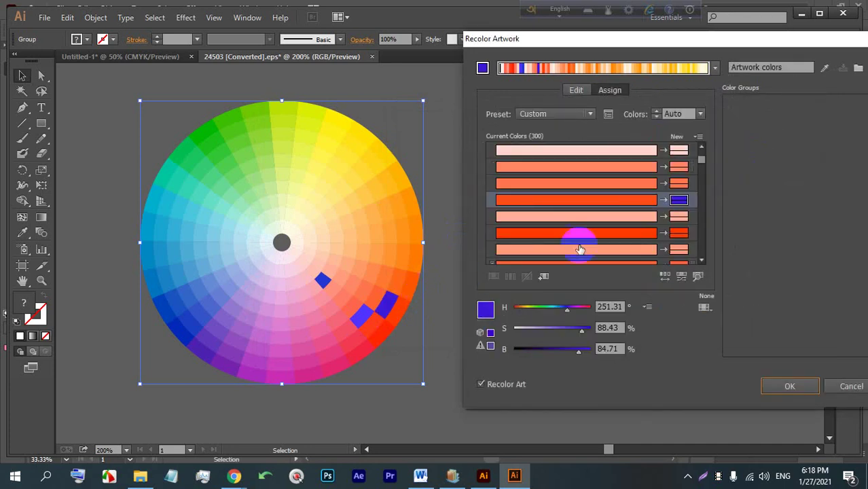
{"action": "double_click", "coordinate": [678, 232]}
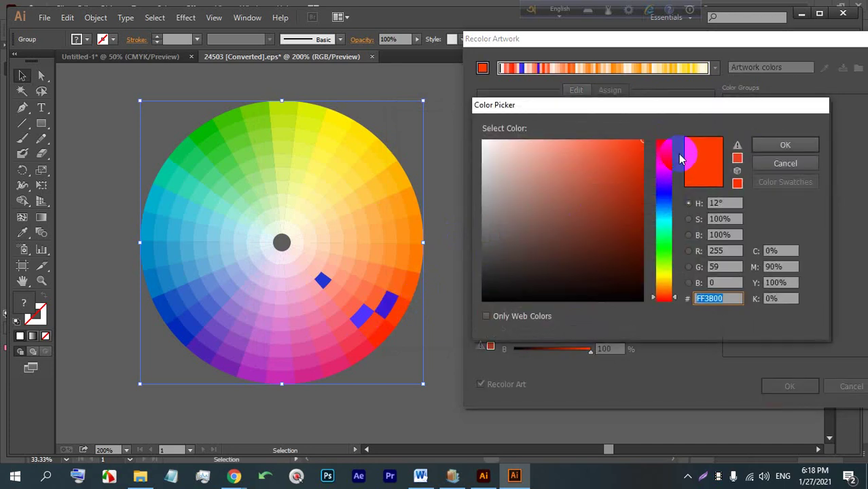
{"action": "left_click", "coordinate": [664, 192]}
{"action": "left_click", "coordinate": [630, 168]}
{"action": "left_click", "coordinate": [783, 145]}
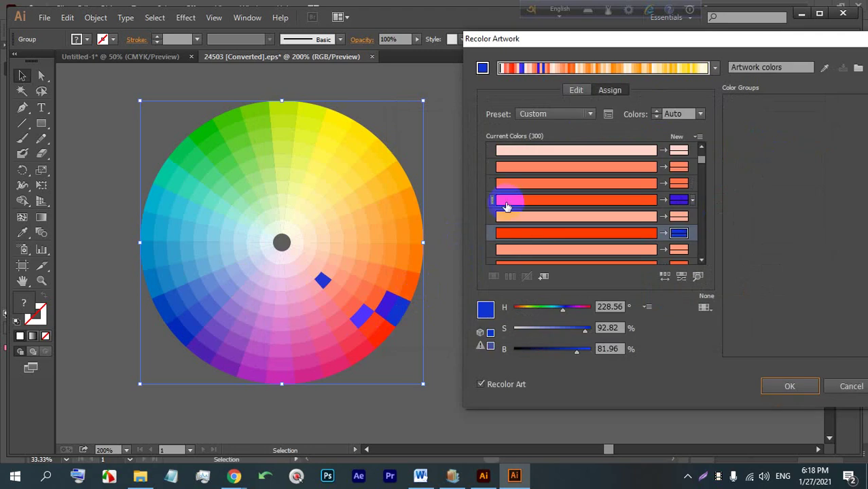
Show the artwork colors on the editable color wheel and set the blue-violet color to FFFFFF.
{"action": "left_click", "coordinate": [575, 93]}
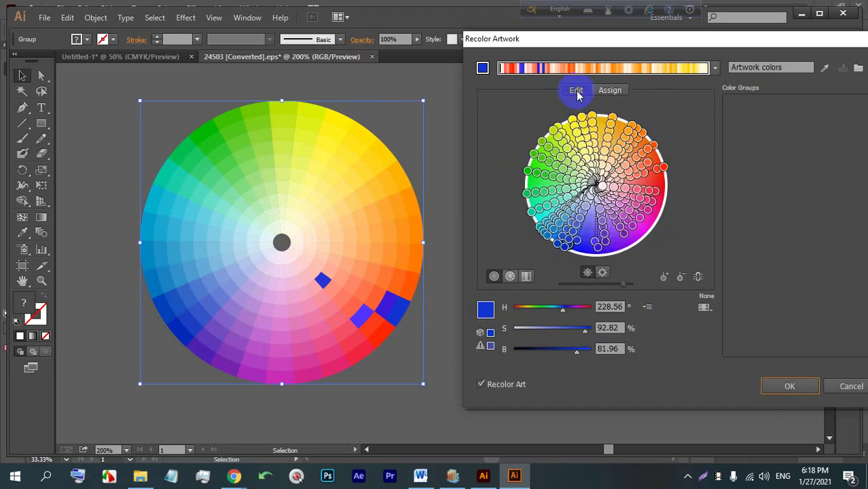
{"action": "double_click", "coordinate": [600, 251]}
{"action": "left_click_drag", "start_coordinate": [590, 246], "coordinate": [469, 116]}
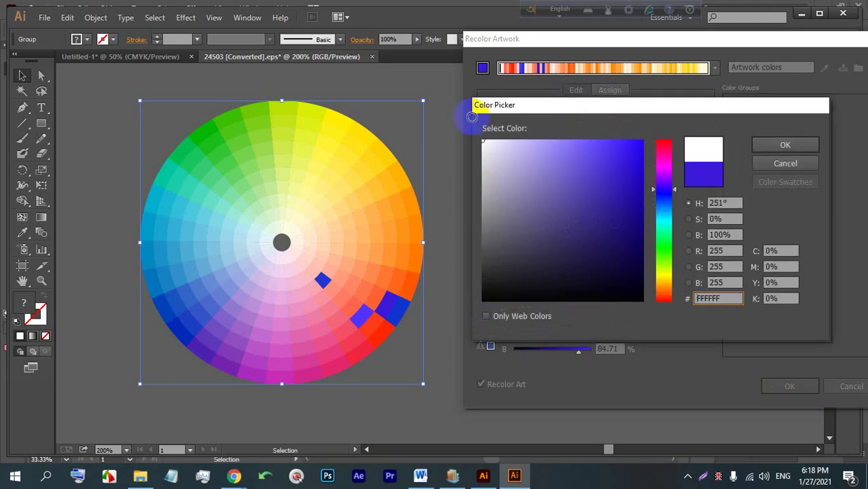
{"action": "left_click", "coordinate": [778, 151]}
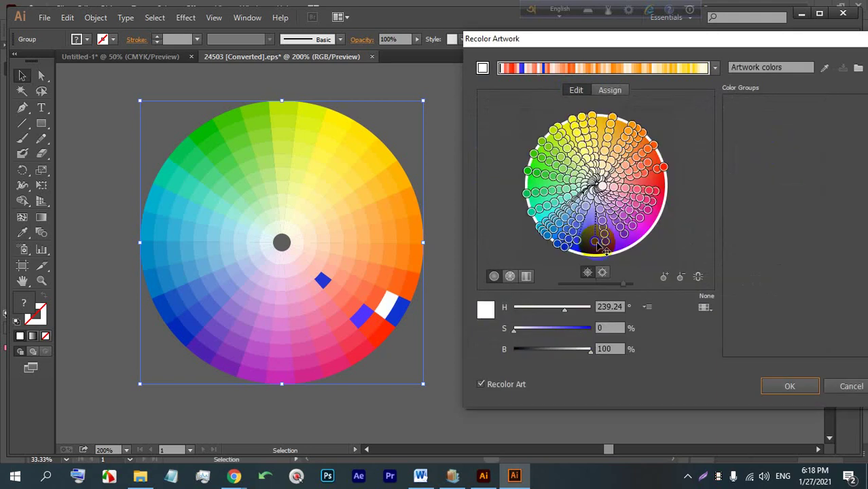
Try moving a purple tone to gray and three outer greens to red on the color wheel, and discard the recoloring.
{"action": "mouse_move", "coordinate": [597, 244]}
{"action": "left_mouse_down"}
{"action": "mouse_move", "coordinate": [642, 235]}
{"action": "mouse_move", "coordinate": [624, 198]}
{"action": "mouse_move", "coordinate": [604, 192]}
{"action": "mouse_move", "coordinate": [616, 247]}
{"action": "mouse_move", "coordinate": [592, 181]}
{"action": "left_mouse_up"}
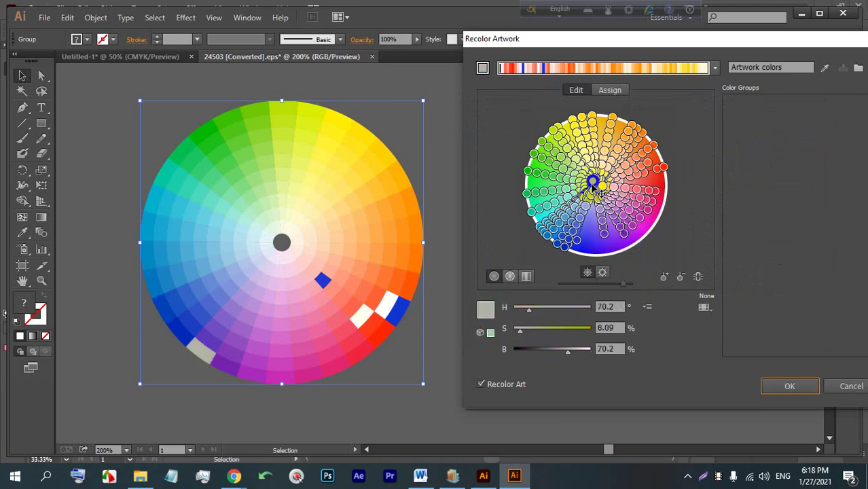
{"action": "left_click_drag", "start_coordinate": [524, 171], "coordinate": [669, 191]}
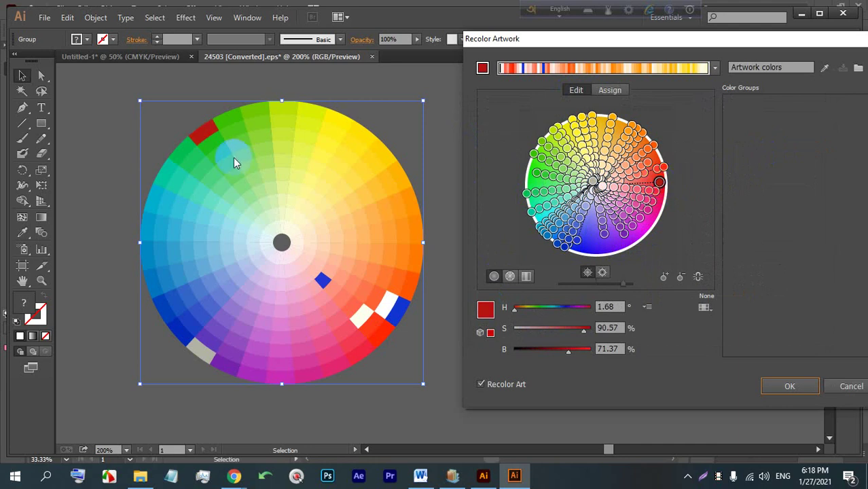
{"action": "left_click_drag", "start_coordinate": [524, 193], "coordinate": [664, 173]}
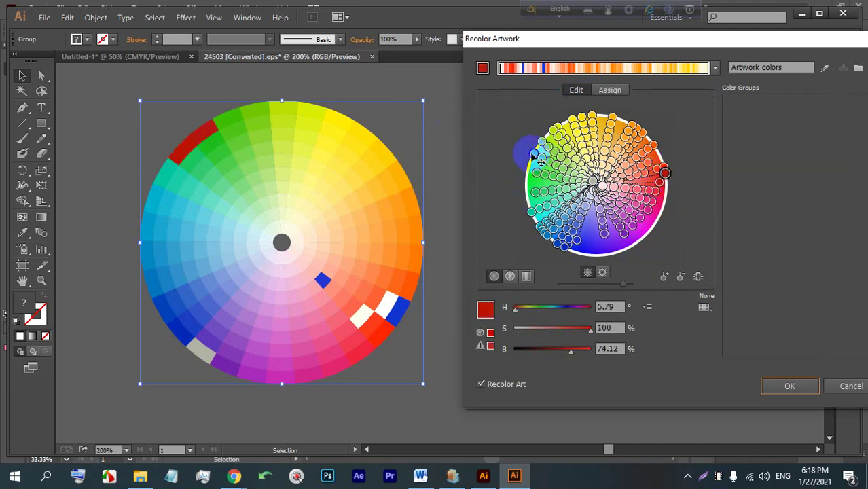
{"action": "mouse_move", "coordinate": [539, 161]}
{"action": "left_mouse_down"}
{"action": "mouse_move", "coordinate": [616, 145]}
{"action": "mouse_move", "coordinate": [665, 179]}
{"action": "left_mouse_up"}
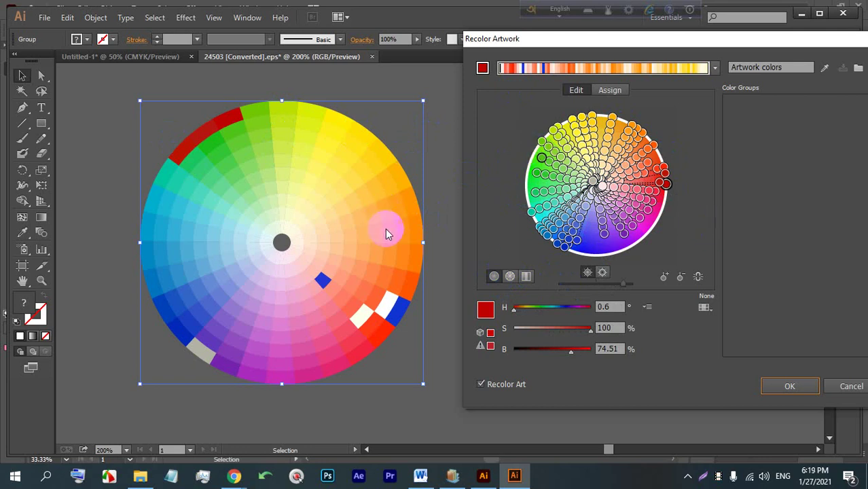
{"action": "left_click", "coordinate": [851, 386]}
{"action": "left_click", "coordinate": [553, 332]}
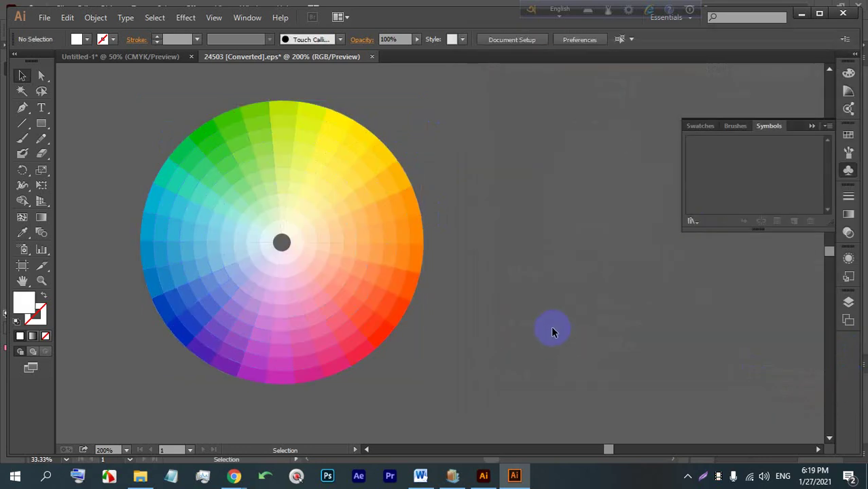
Fill the entire color wheel artwork with the solid blue 3A1BEF.
{"action": "key", "text": "ctrl+a"}
{"action": "left_click", "coordinate": [77, 39]}
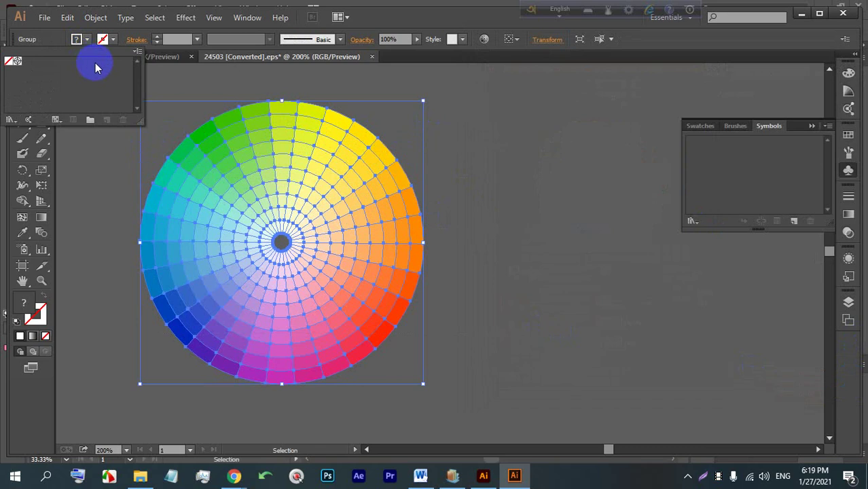
{"action": "left_click", "coordinate": [109, 41]}
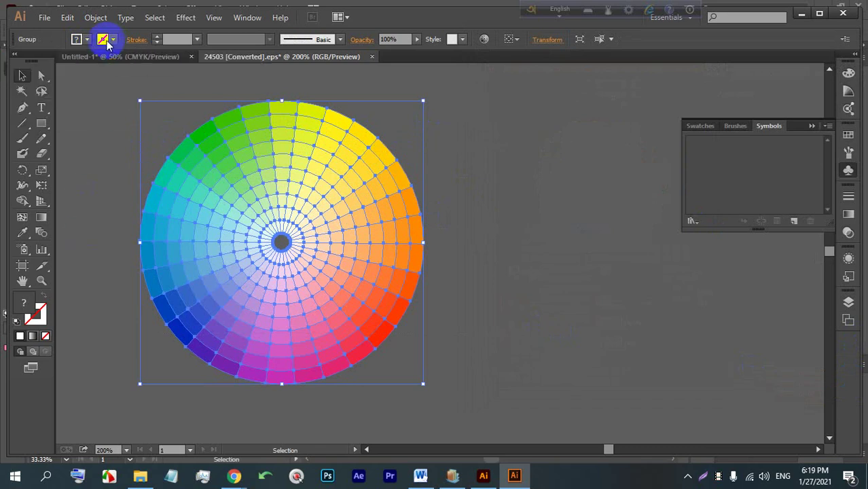
{"action": "left_click", "coordinate": [86, 41]}
{"action": "left_click", "coordinate": [84, 40]}
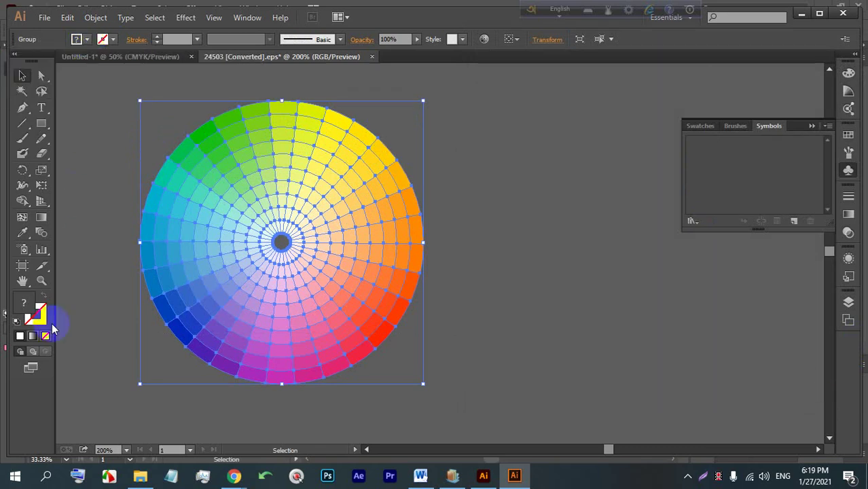
{"action": "double_click", "coordinate": [26, 299]}
{"action": "left_click_drag", "start_coordinate": [607, 188], "coordinate": [625, 150]}
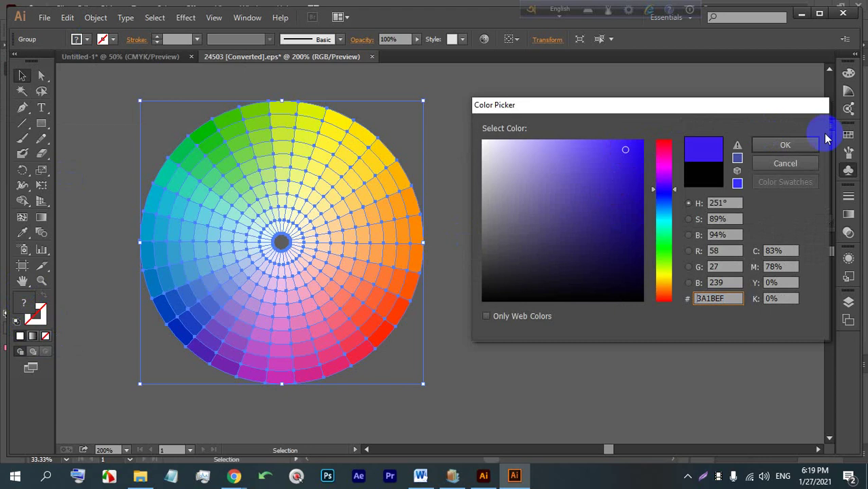
{"action": "left_click", "coordinate": [785, 146]}
{"action": "left_click", "coordinate": [589, 268]}
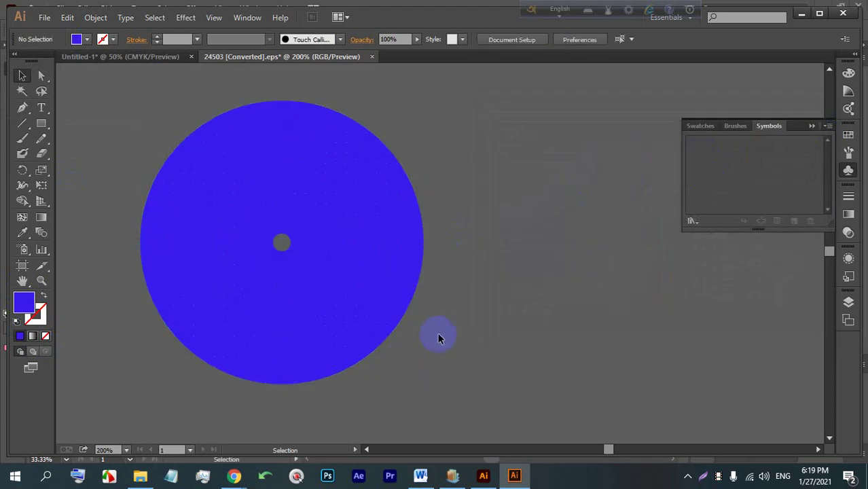
Undo the solid blue fill of the wheel and deselect the artwork.
{"action": "key", "text": "ctrl+a"}
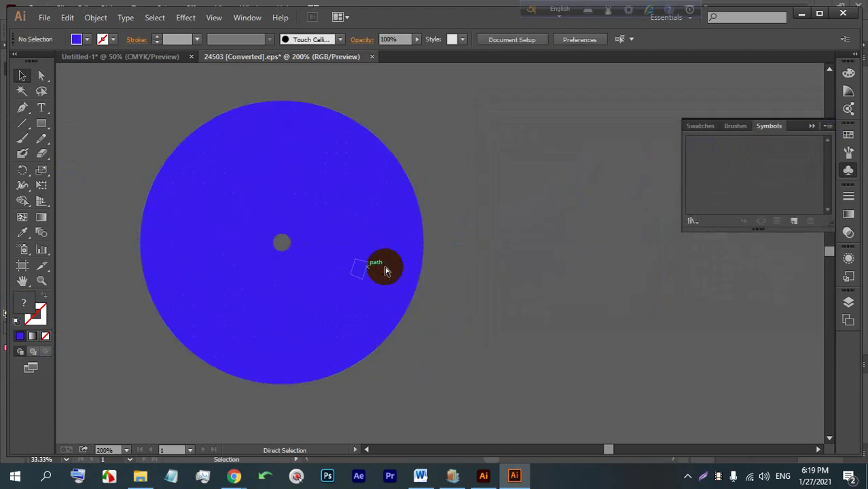
{"action": "key", "text": "ctrl+z"}
{"action": "left_click", "coordinate": [518, 238]}
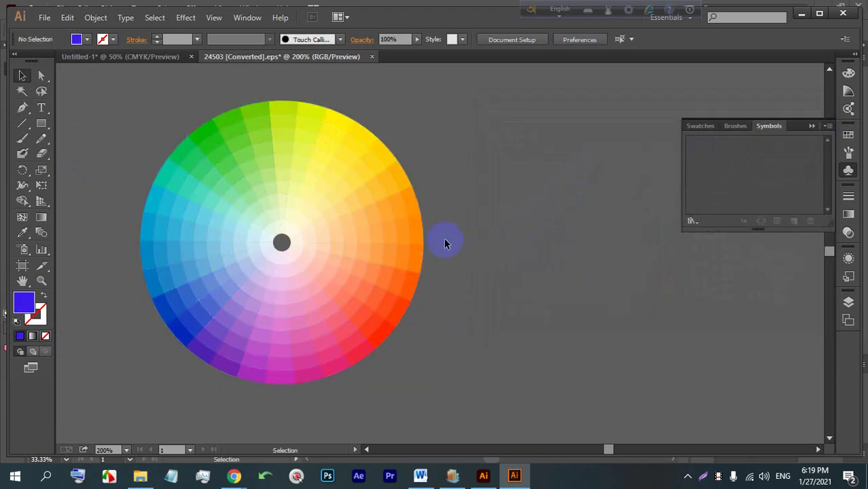
Reopen Recolor Artwork for the wheel, view its colors on the editable color wheel, and cancel without changes.
{"action": "left_click", "coordinate": [404, 270]}
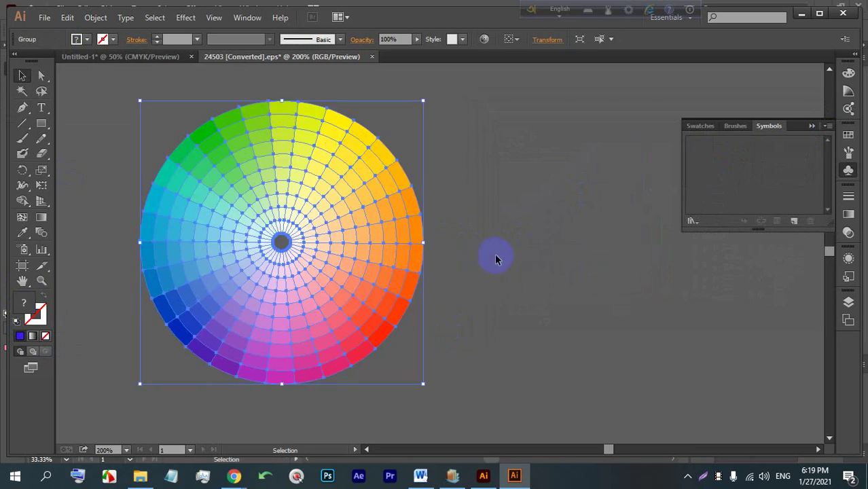
{"action": "left_click", "coordinate": [547, 311]}
{"action": "left_click", "coordinate": [258, 238]}
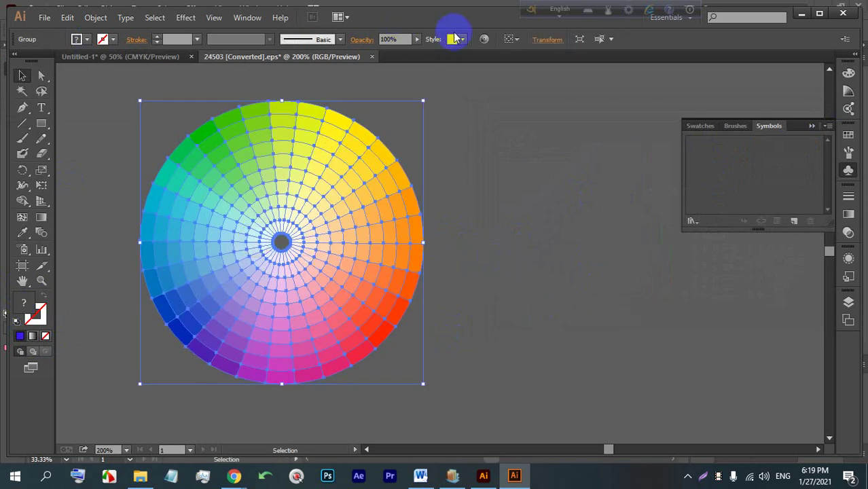
{"action": "left_click", "coordinate": [484, 38]}
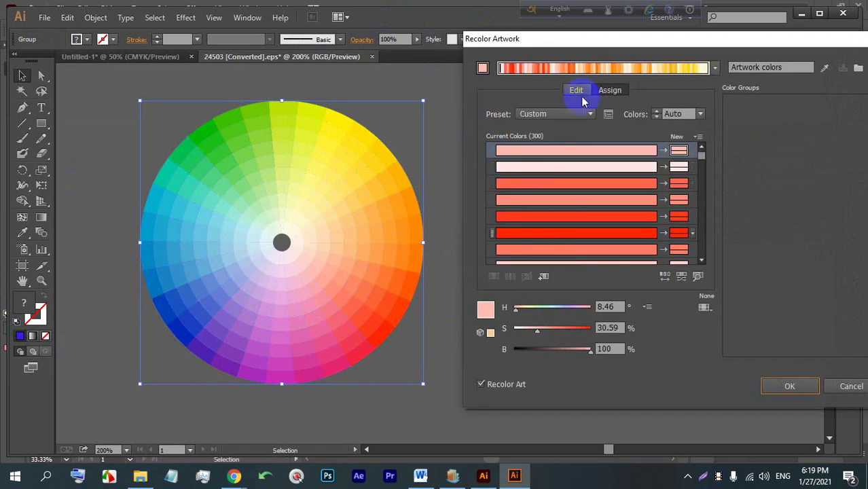
{"action": "left_click", "coordinate": [577, 90]}
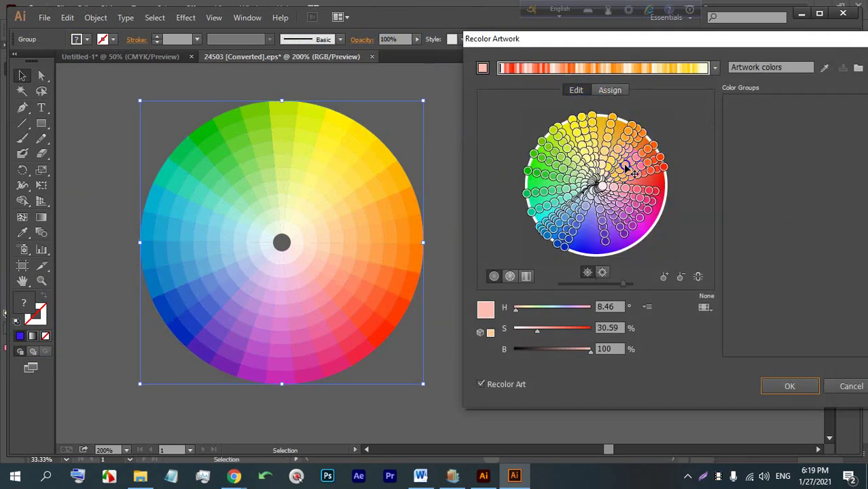
{"action": "left_click", "coordinate": [850, 386]}
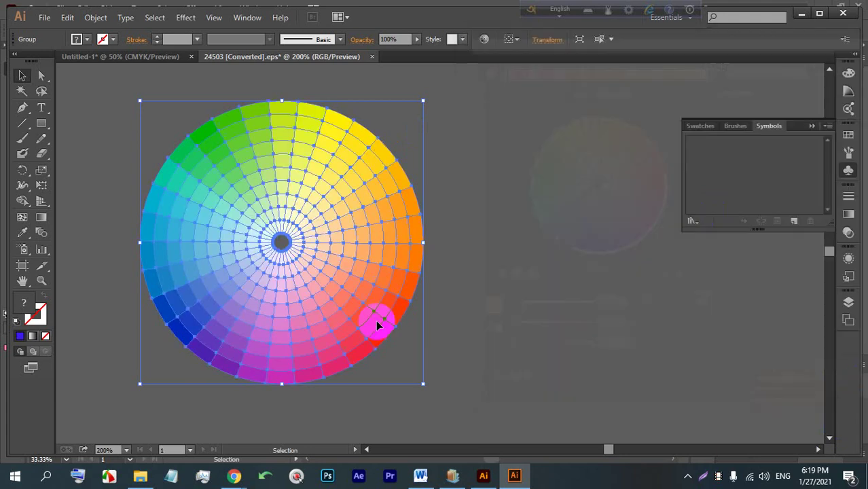
Ungroup the color wheel into separate wedges and deselect them.
{"action": "right_click", "coordinate": [358, 296]}
{"action": "left_click", "coordinate": [388, 373]}
{"action": "left_click", "coordinate": [460, 213]}
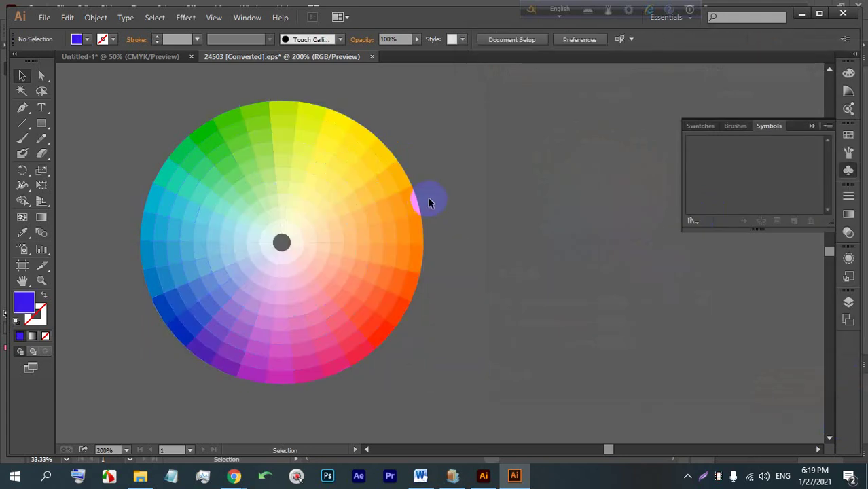
Pull one orange wedge out beside the wheel, check its fill options, and undo the move.
{"action": "left_click_drag", "start_coordinate": [354, 219], "coordinate": [571, 212]}
{"action": "left_click", "coordinate": [543, 177]}
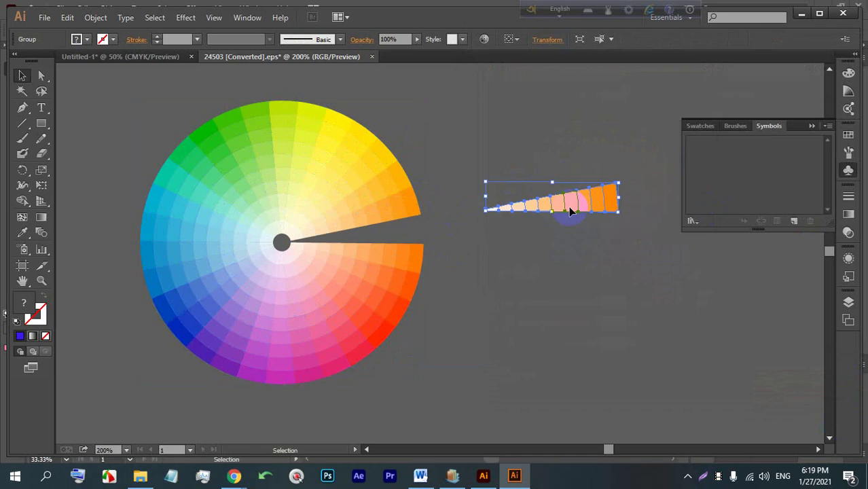
{"action": "left_click", "coordinate": [87, 39]}
{"action": "left_click", "coordinate": [568, 150]}
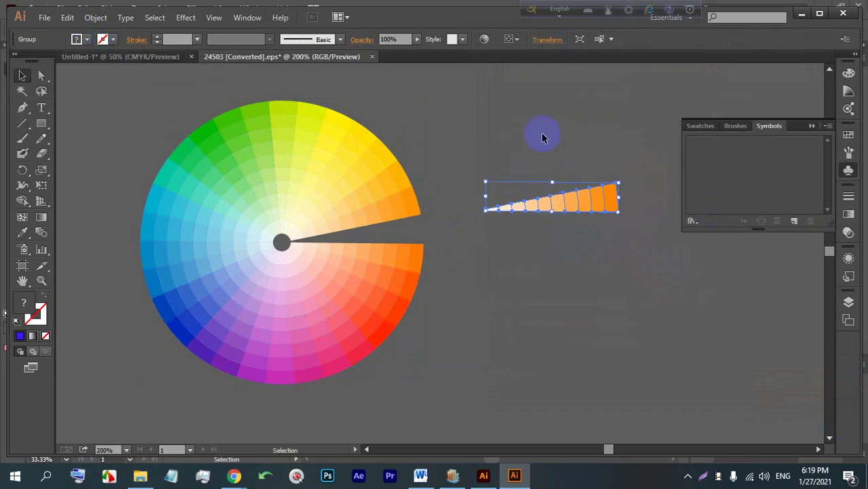
{"action": "left_click", "coordinate": [542, 135]}
{"action": "key", "text": "ctrl+z"}
{"action": "left_click", "coordinate": [546, 142]}
Select the whole wheel and individual wedges around it to inspect how the ungrouped artwork is divided.
{"action": "left_click", "coordinate": [418, 288]}
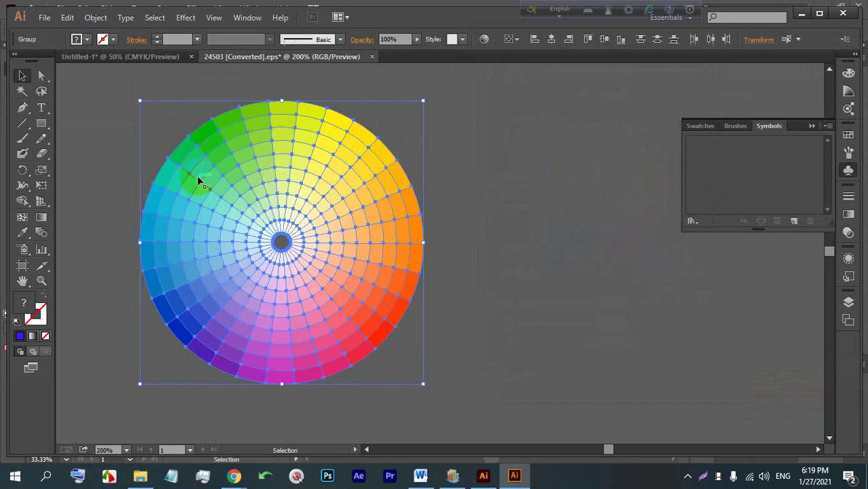
{"action": "left_click", "coordinate": [529, 265]}
{"action": "left_click", "coordinate": [265, 364]}
{"action": "left_click_drag", "start_coordinate": [183, 260], "coordinate": [265, 117]}
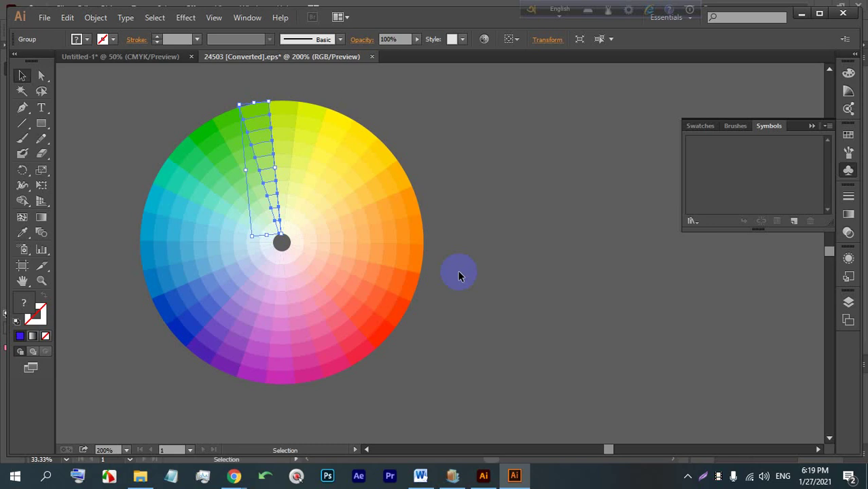
{"action": "left_click", "coordinate": [518, 219]}
{"action": "left_click", "coordinate": [255, 235]}
{"action": "left_click", "coordinate": [416, 219]}
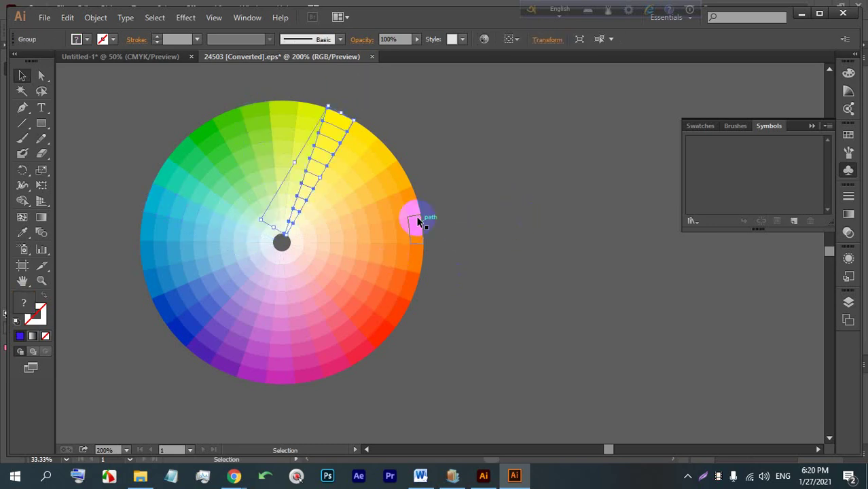
Compare selecting the color wheel as one whole group with selecting its separate wedges, then clear the selection.
{"action": "left_click", "coordinate": [587, 349]}
{"action": "left_click", "coordinate": [380, 244]}
{"action": "left_click", "coordinate": [551, 278]}
{"action": "left_click", "coordinate": [381, 141]}
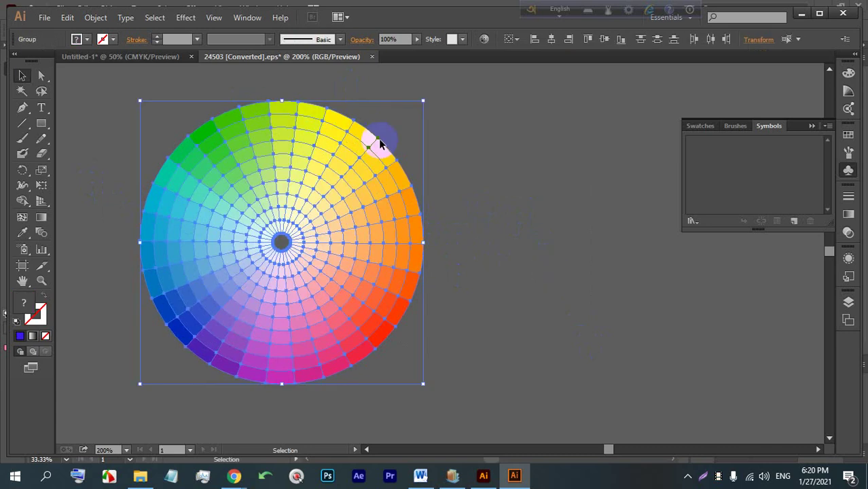
{"action": "left_click", "coordinate": [485, 101]}
{"action": "left_click", "coordinate": [326, 108]}
{"action": "left_click_drag", "start_coordinate": [489, 297], "coordinate": [334, 233]}
{"action": "left_click", "coordinate": [551, 296]}
Move a magenta wedge and a blue wedge across the wheel, and pull several yellow and orange wedges outward on its right side.
{"action": "left_click_drag", "start_coordinate": [304, 377], "coordinate": [209, 291]}
{"action": "left_click_drag", "start_coordinate": [187, 234], "coordinate": [403, 204]}
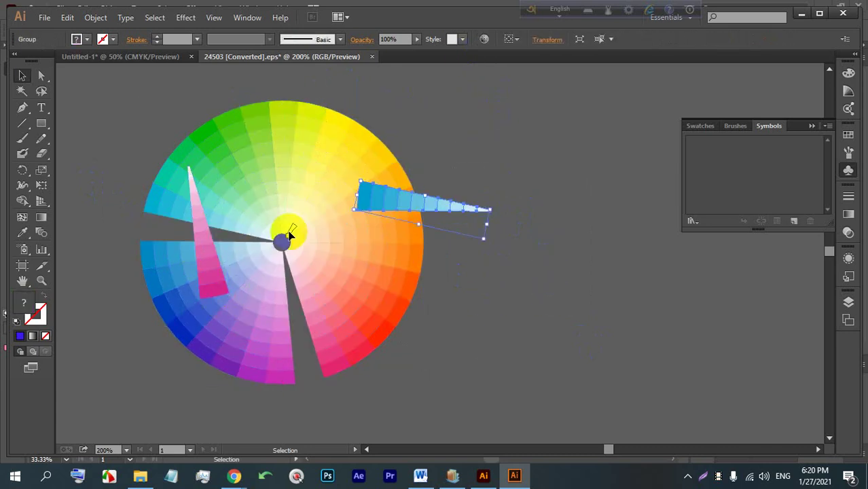
{"action": "left_click_drag", "start_coordinate": [288, 231], "coordinate": [367, 202]}
{"action": "left_click_drag", "start_coordinate": [369, 304], "coordinate": [465, 294]}
{"action": "left_click_drag", "start_coordinate": [361, 256], "coordinate": [415, 251]}
{"action": "left_click_drag", "start_coordinate": [319, 214], "coordinate": [392, 182]}
{"action": "left_click_drag", "start_coordinate": [322, 193], "coordinate": [399, 175]}
{"action": "left_click_drag", "start_coordinate": [334, 230], "coordinate": [451, 215]}
Pull the teal, green and lime wedges outward from the upper part of the wheel.
{"action": "left_click_drag", "start_coordinate": [209, 193], "coordinate": [159, 131]}
{"action": "left_click_drag", "start_coordinate": [272, 146], "coordinate": [266, 107]}
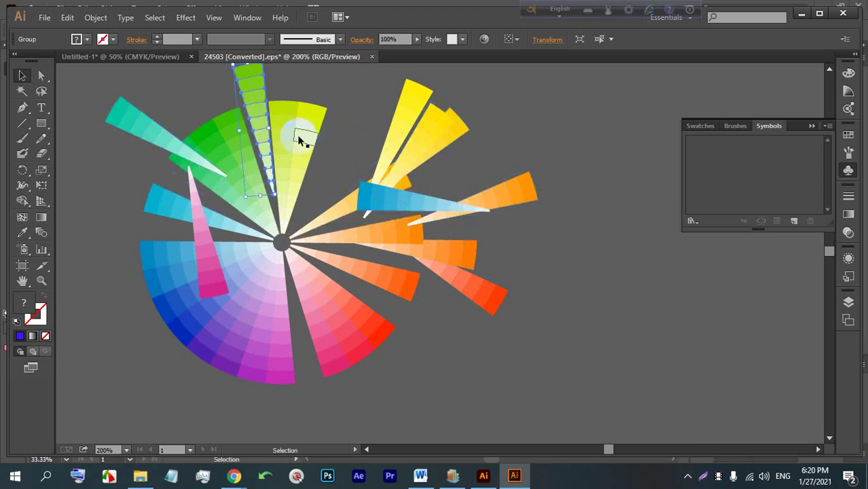
{"action": "left_click_drag", "start_coordinate": [300, 136], "coordinate": [112, 116]}
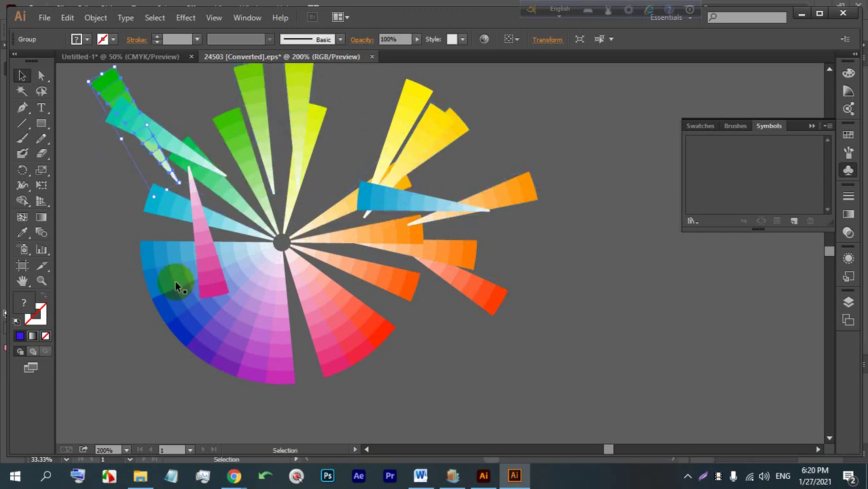
Spread the blue, violet and magenta wedges outward below the wheel and leave all wedges deselected.
{"action": "left_click", "coordinate": [176, 282]}
{"action": "left_click_drag", "start_coordinate": [177, 275], "coordinate": [230, 402]}
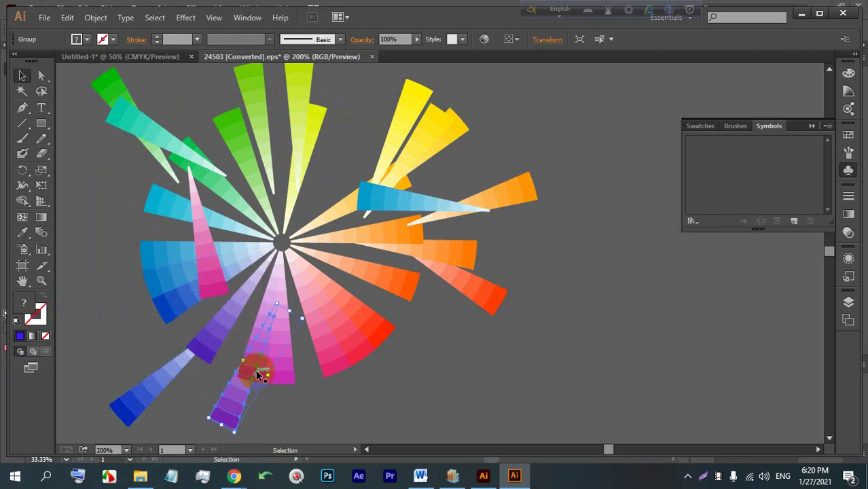
{"action": "left_click_drag", "start_coordinate": [279, 370], "coordinate": [294, 424]}
{"action": "left_click", "coordinate": [153, 280]}
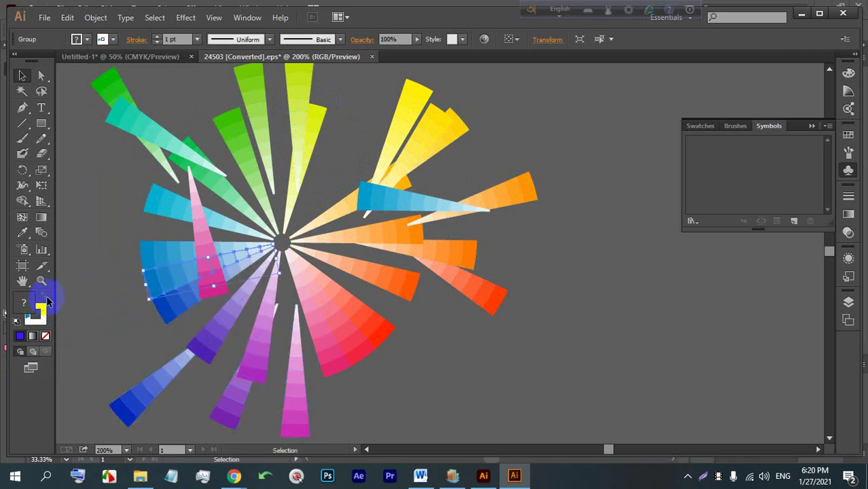
{"action": "left_click_drag", "start_coordinate": [194, 270], "coordinate": [76, 339]}
{"action": "scroll", "coordinate": [387, 217], "scroll_direction": "up", "scroll_amount": 4}
{"action": "left_click", "coordinate": [516, 252]}
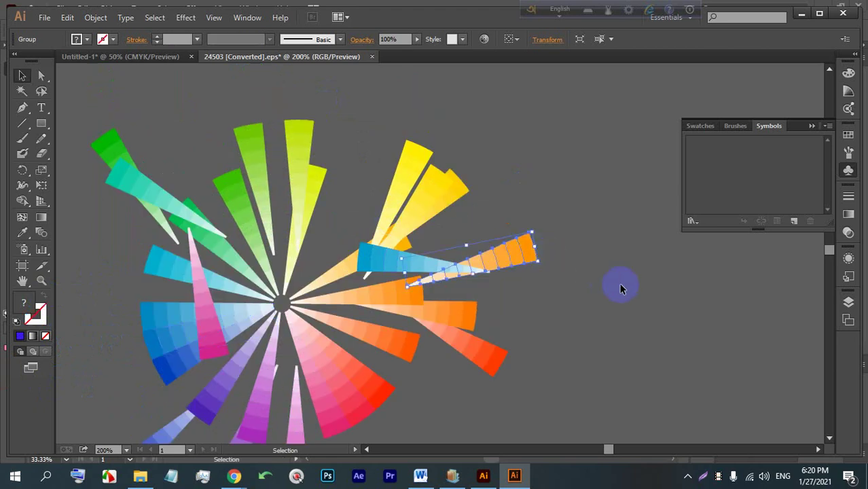
{"action": "left_click", "coordinate": [619, 285]}
Switch to the Google Meet call in Chrome and open the meeting chat.
{"action": "mouse_move", "coordinate": [234, 475]}
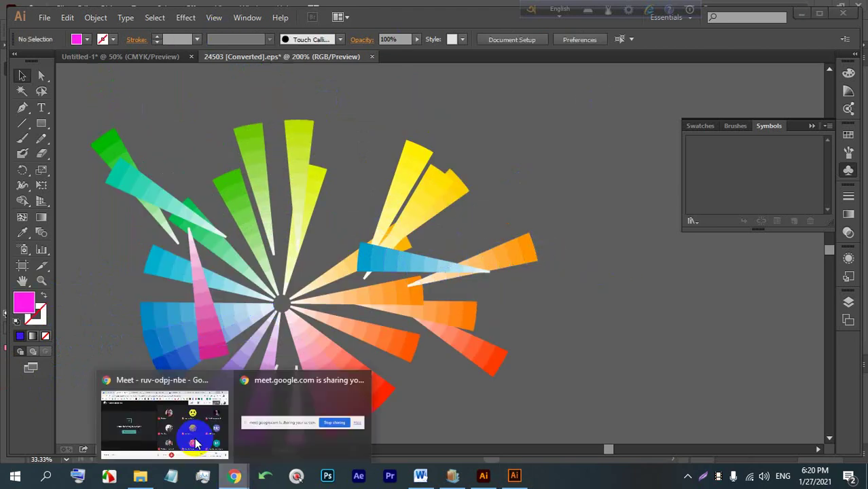
{"action": "left_click", "coordinate": [190, 406]}
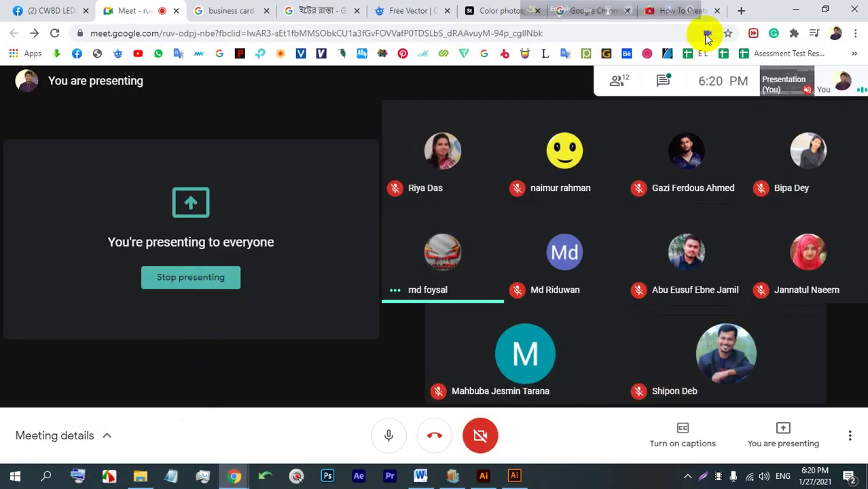
{"action": "left_click", "coordinate": [656, 83]}
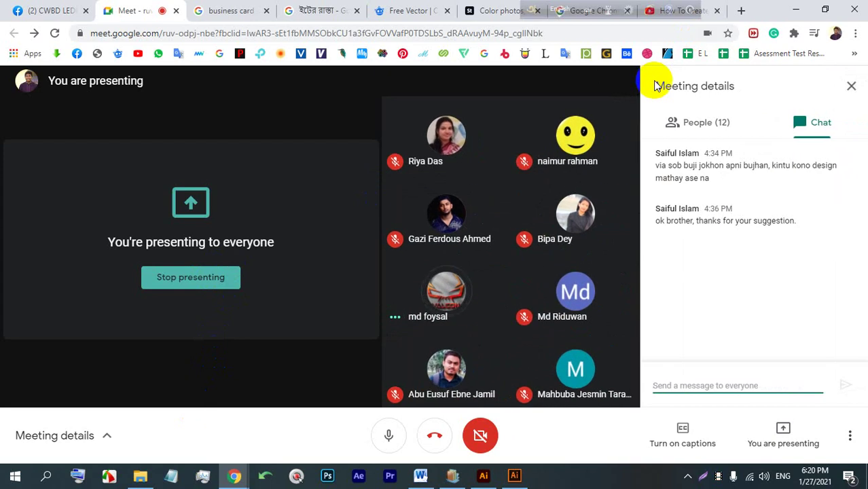